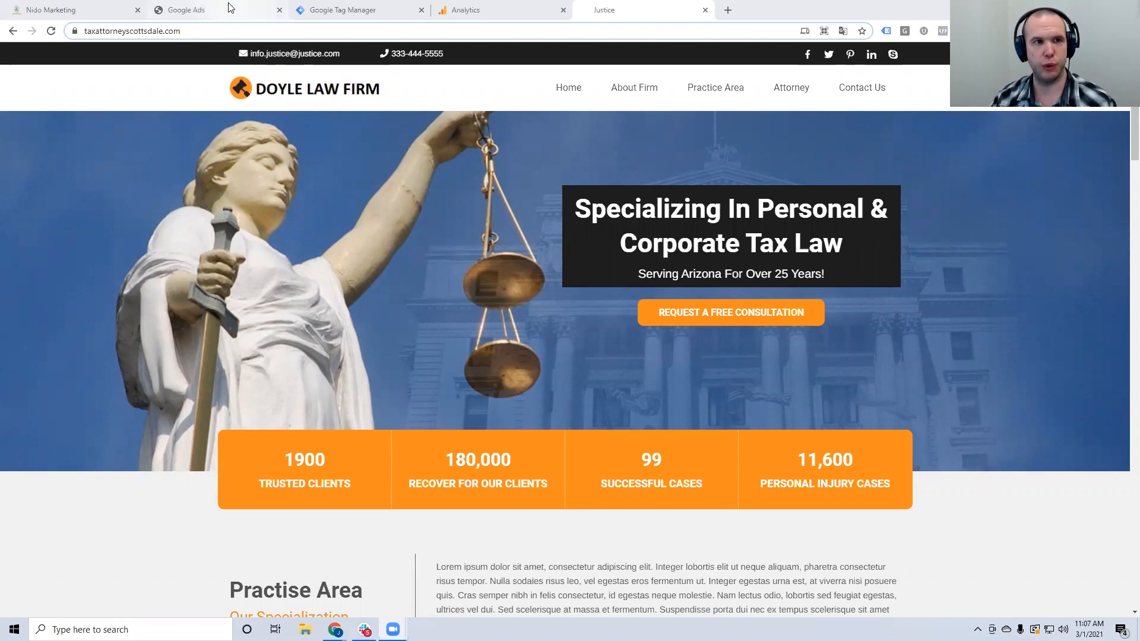
- Start a new Google Ads account and switch its campaign setup to Expert Mode
{"action": "left_click", "coordinate": [214, 10]}
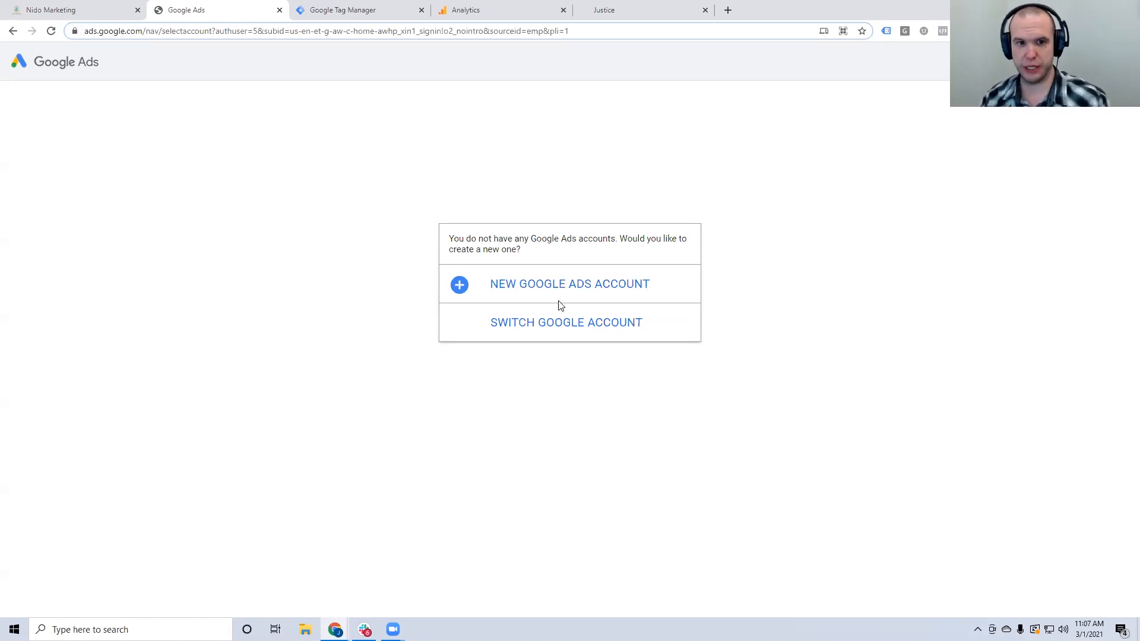
{"action": "left_click", "coordinate": [574, 285]}
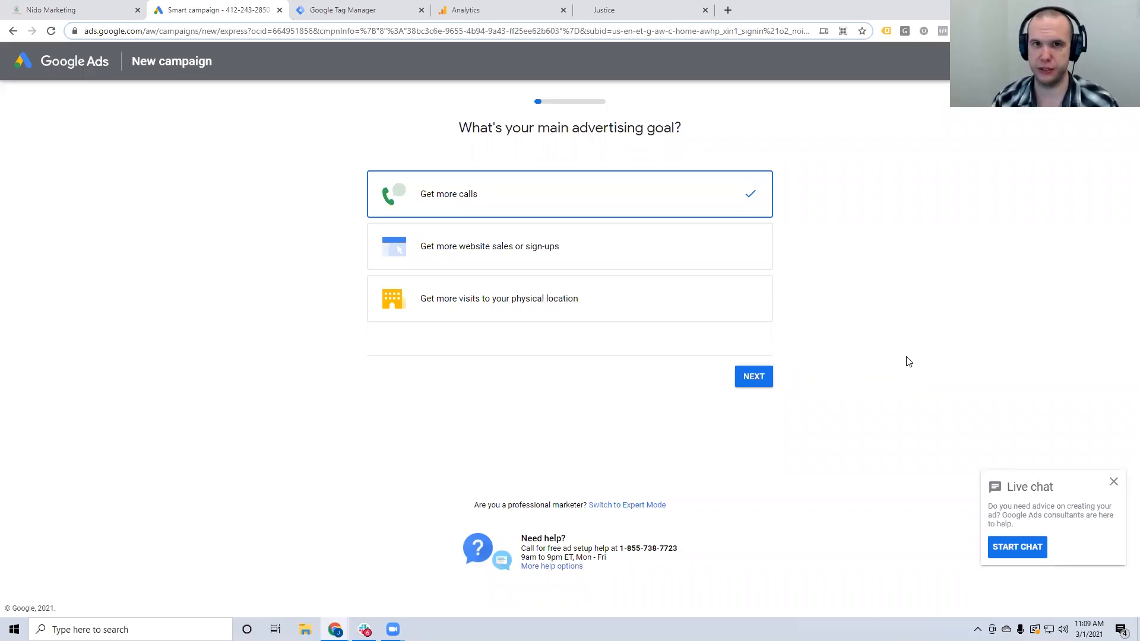
{"action": "left_click", "coordinate": [632, 9]}
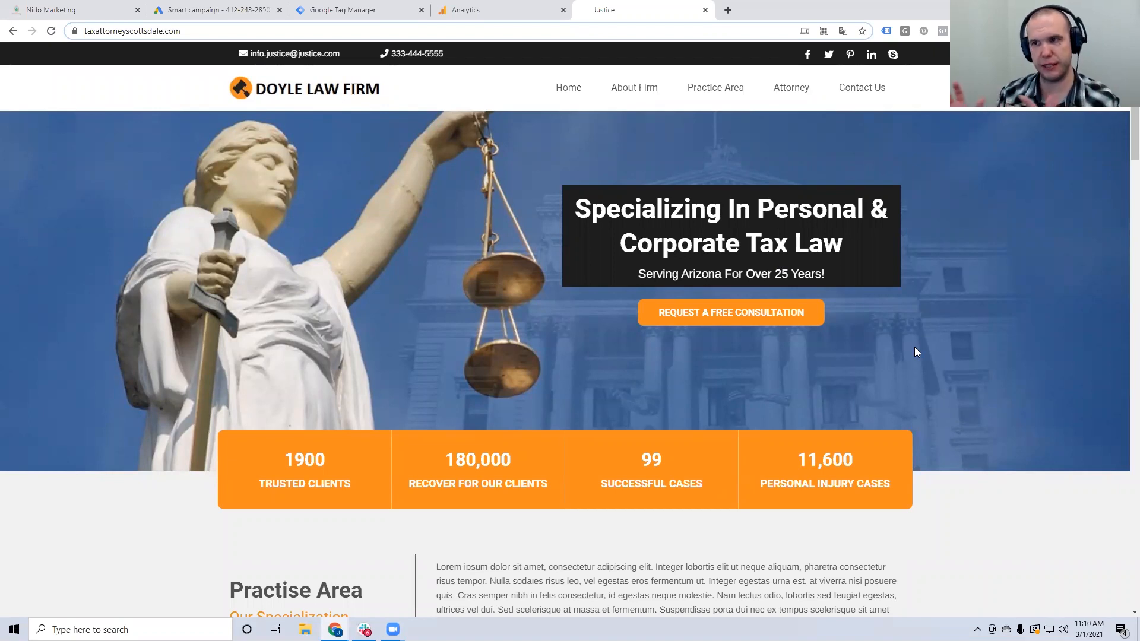
{"action": "left_click", "coordinate": [214, 10]}
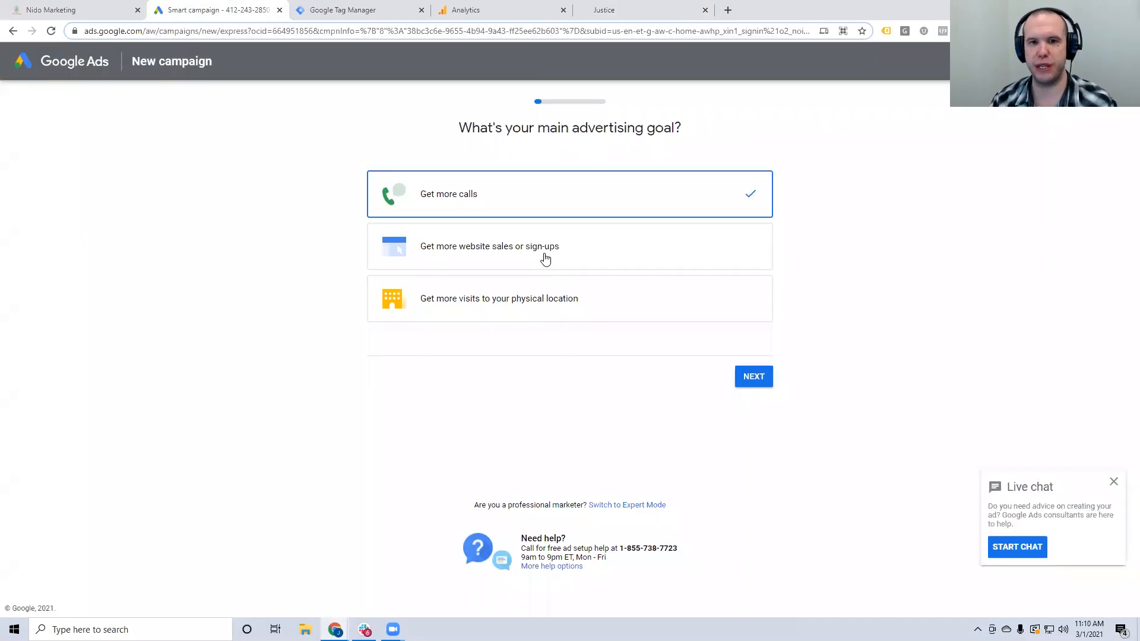
{"action": "left_click_drag", "start_coordinate": [508, 505], "coordinate": [585, 505]}
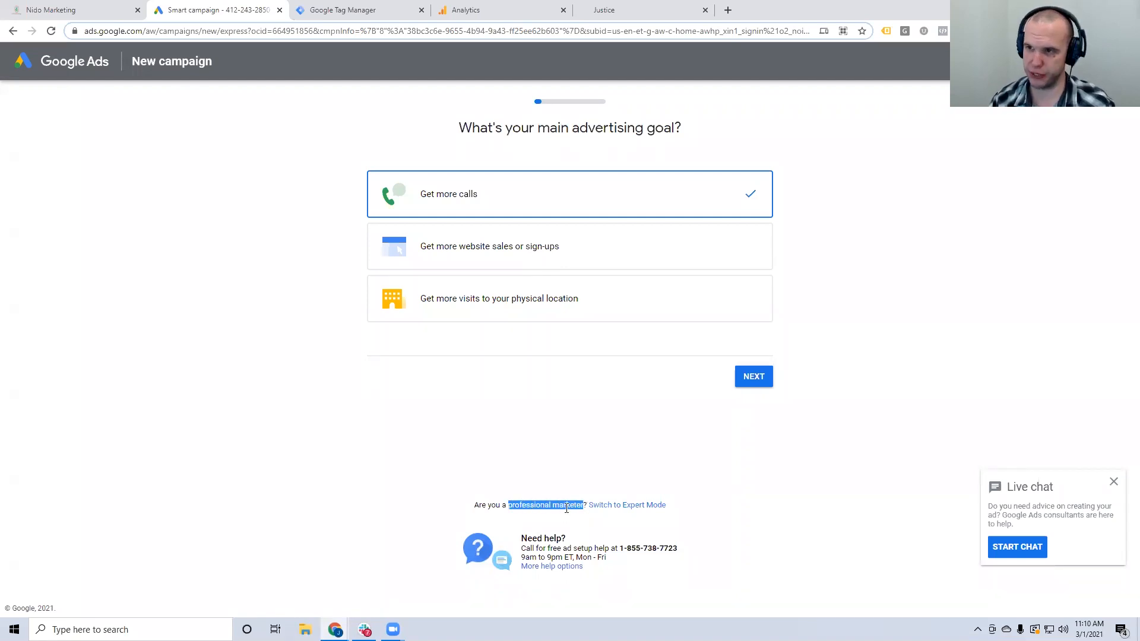
{"action": "left_click", "coordinate": [626, 506]}
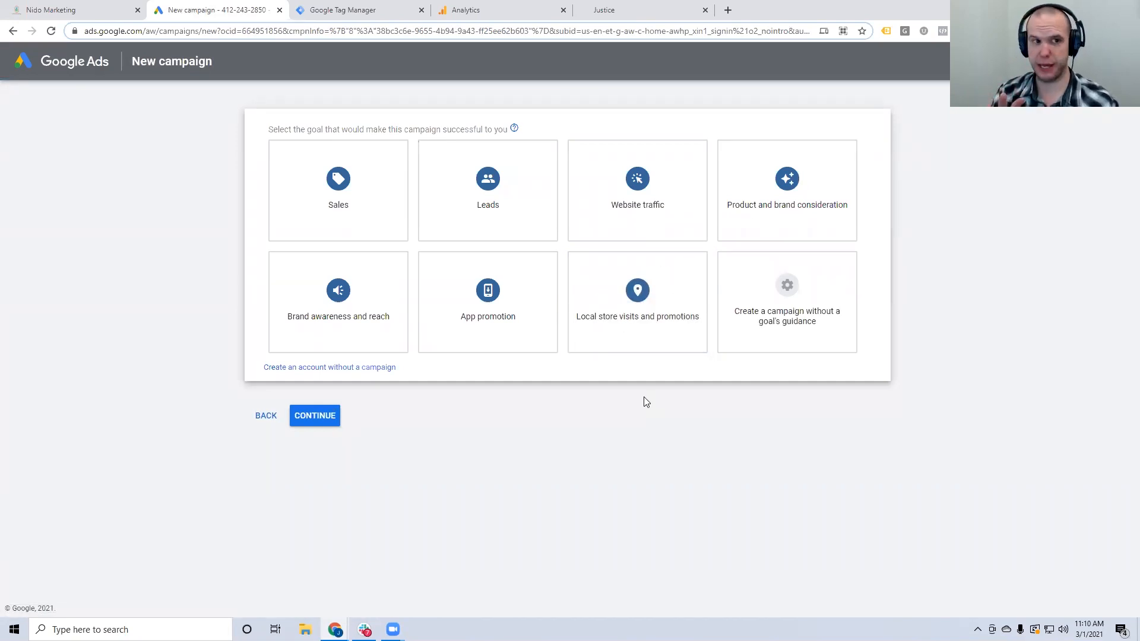
- Choose to create a campaign without a goal's guidance and select Search as the campaign type
{"action": "left_click_drag", "start_coordinate": [172, 64], "coordinate": [230, 65]}
{"action": "left_click", "coordinate": [231, 64]}
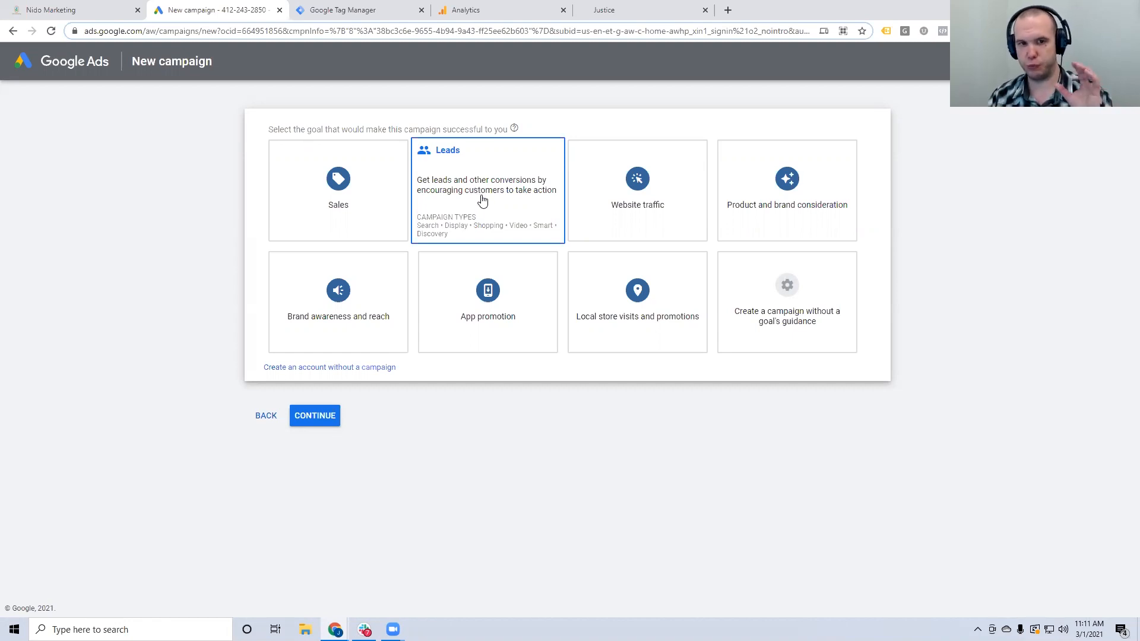
{"action": "mouse_move", "coordinate": [811, 321]}
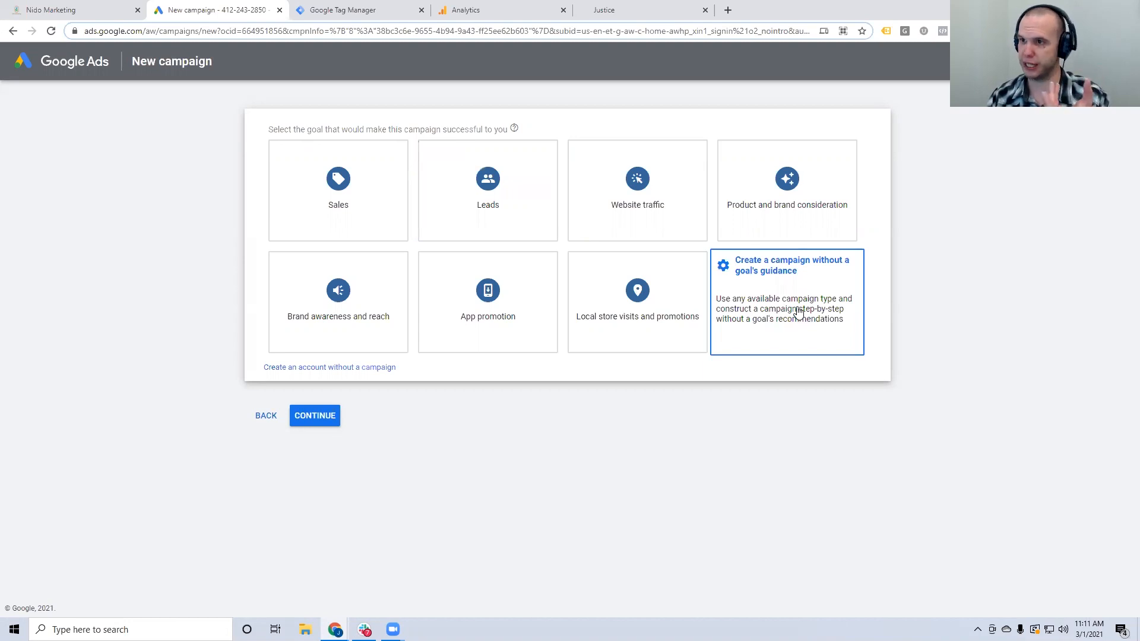
{"action": "left_click", "coordinate": [796, 310]}
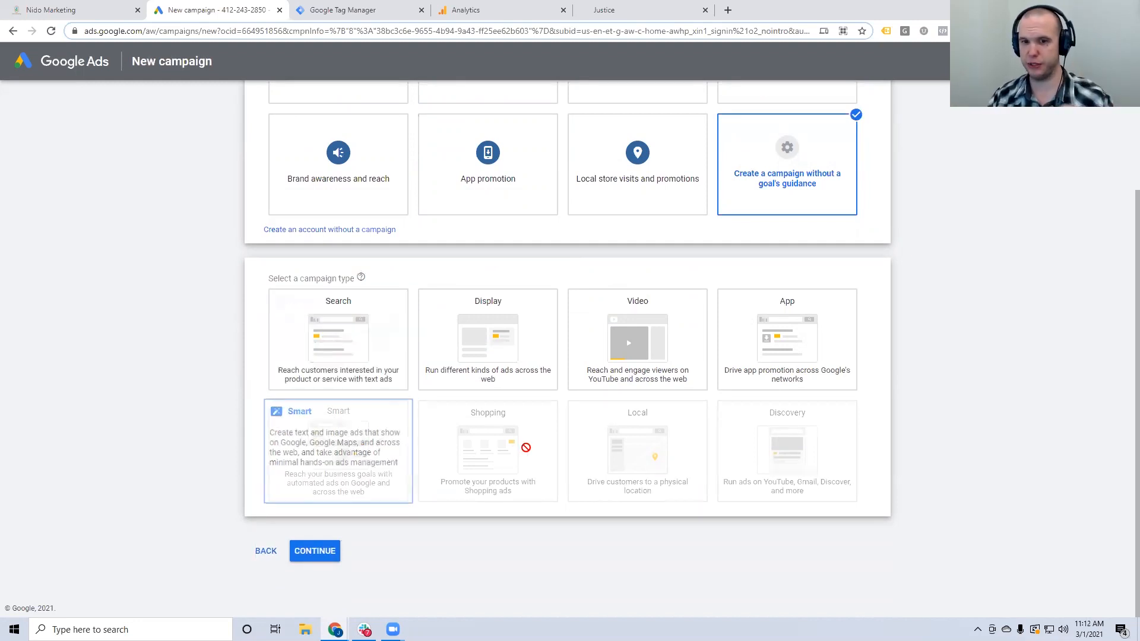
{"action": "left_click", "coordinate": [356, 343]}
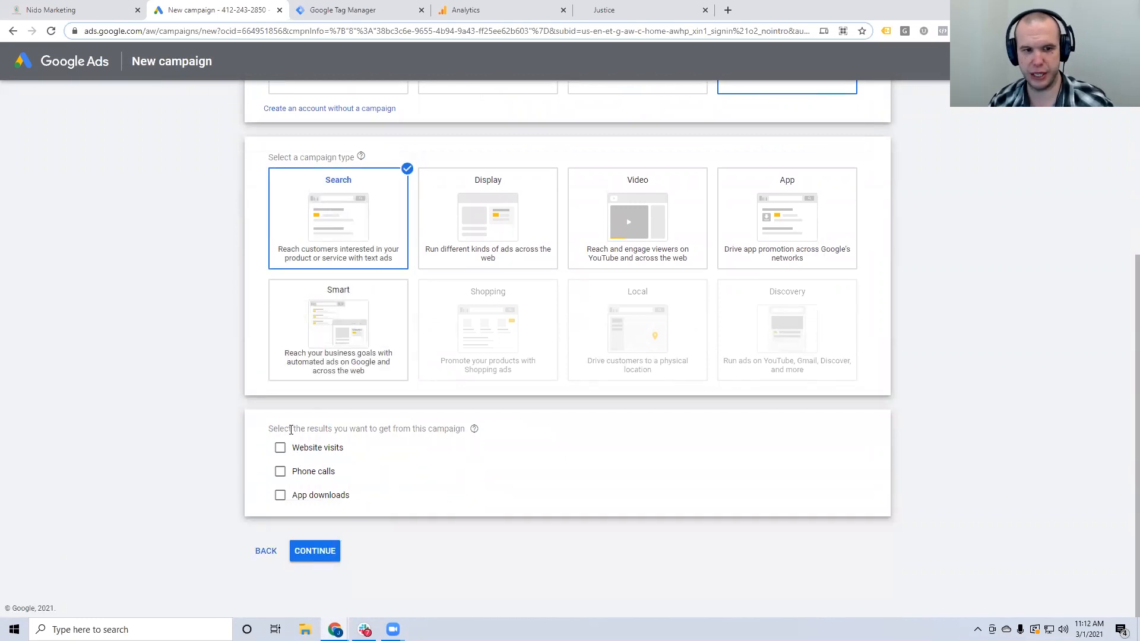
{"action": "left_click", "coordinate": [330, 459]}
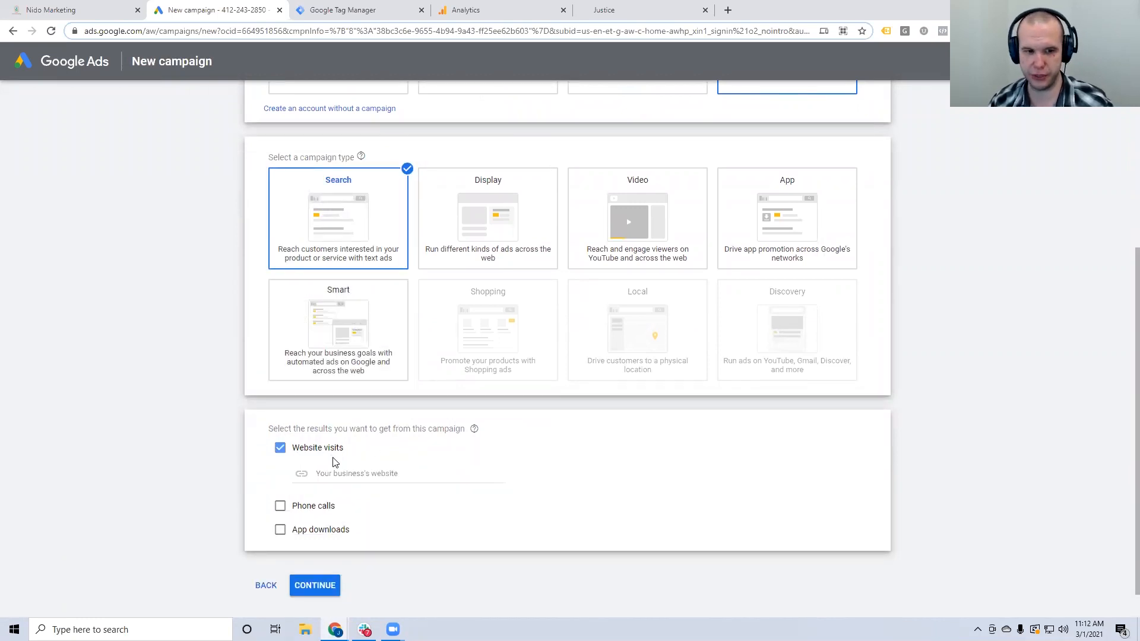
{"action": "left_click", "coordinate": [597, 9]}
{"action": "left_click", "coordinate": [387, 31]}
{"action": "key", "text": "ctrl+c"}
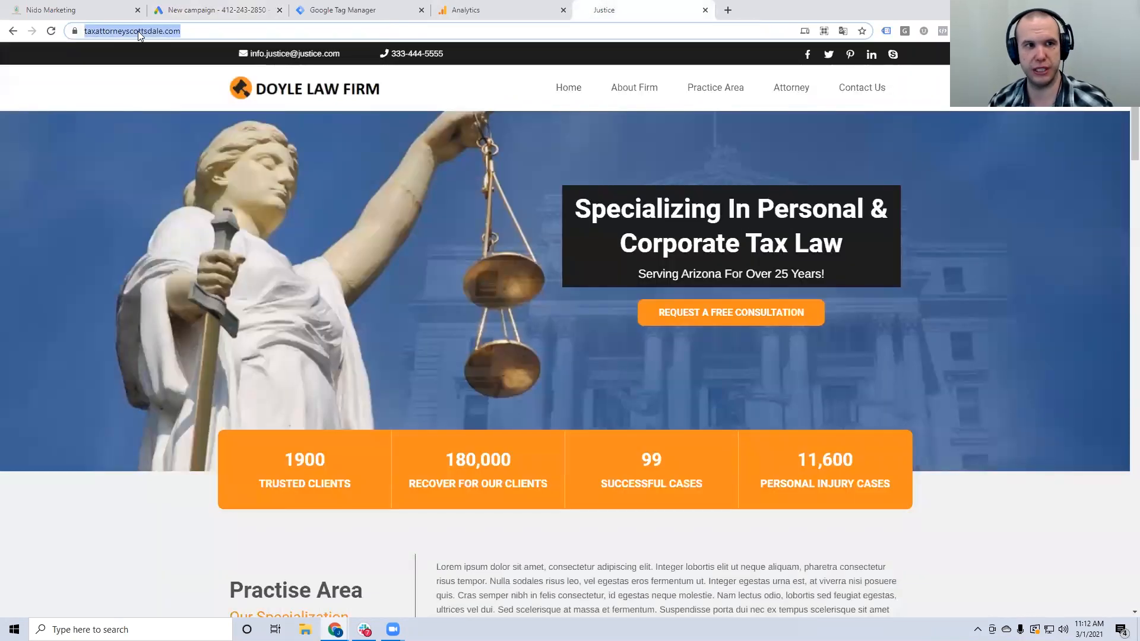
{"action": "left_click", "coordinate": [216, 10]}
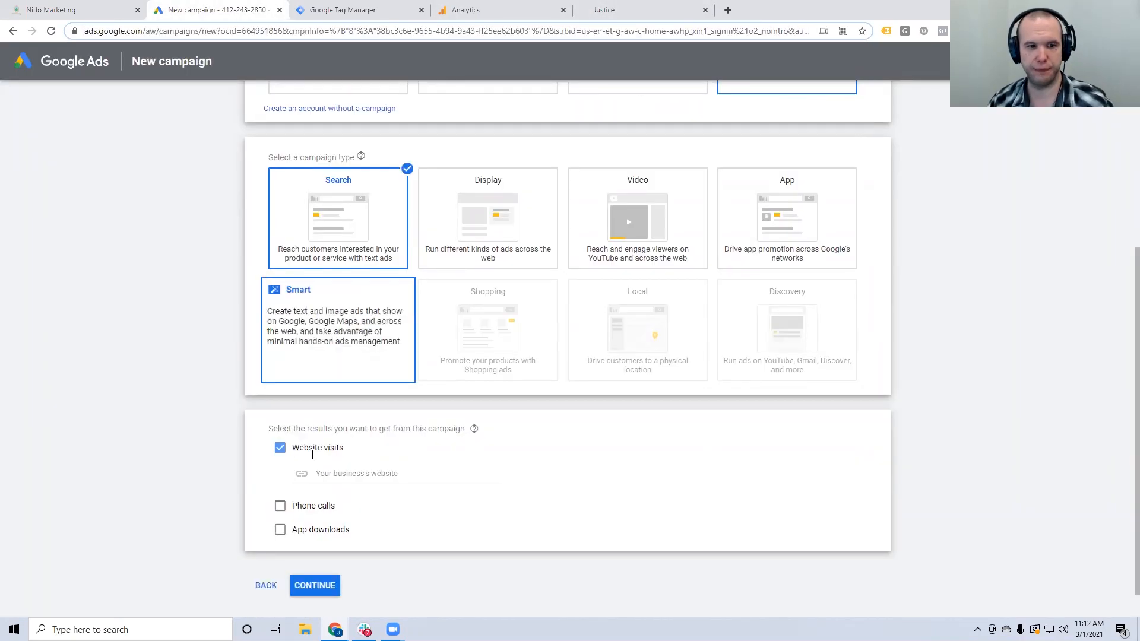
{"action": "left_click", "coordinate": [337, 476]}
{"action": "key", "text": "ctrl+v"}
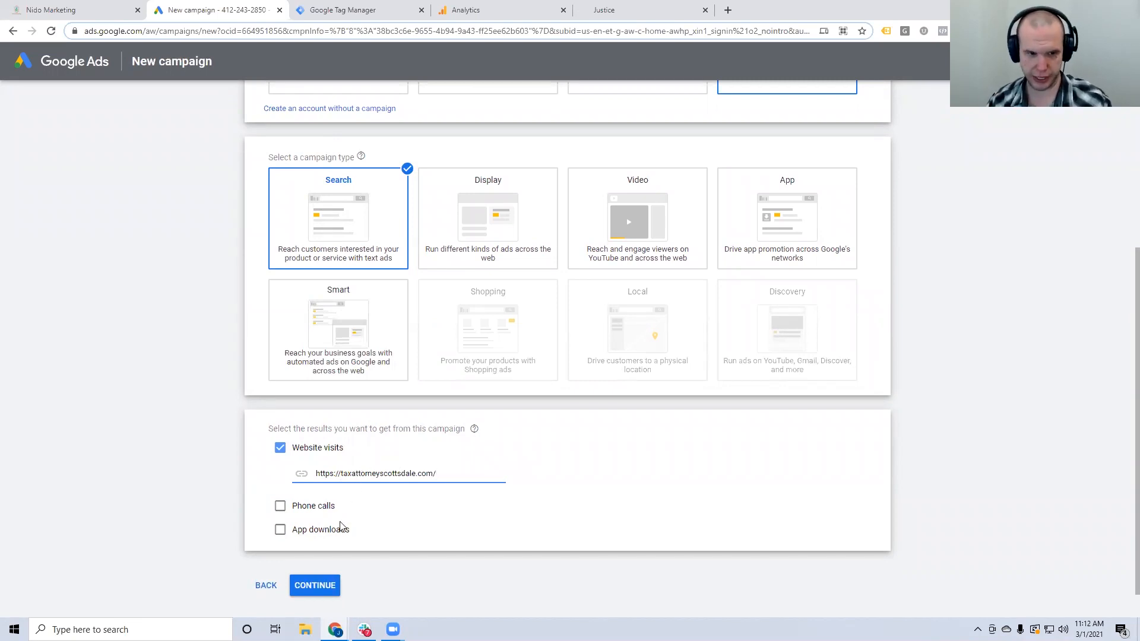
{"action": "left_click", "coordinate": [318, 588]}
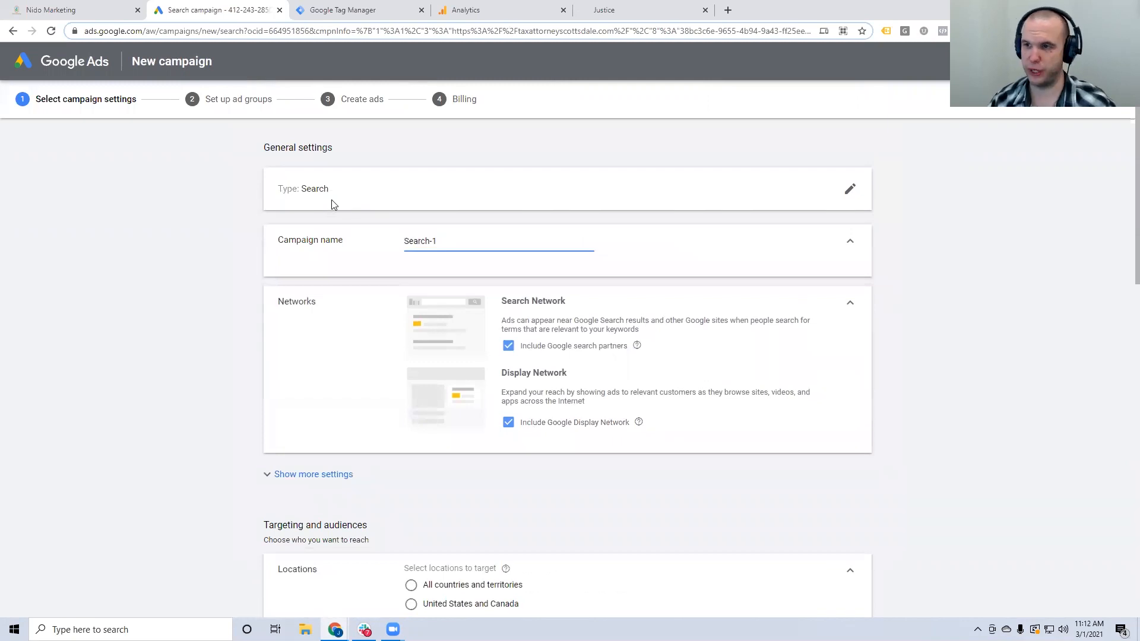
- Name the campaign General
{"action": "left_click_drag", "start_coordinate": [302, 240], "coordinate": [331, 240]}
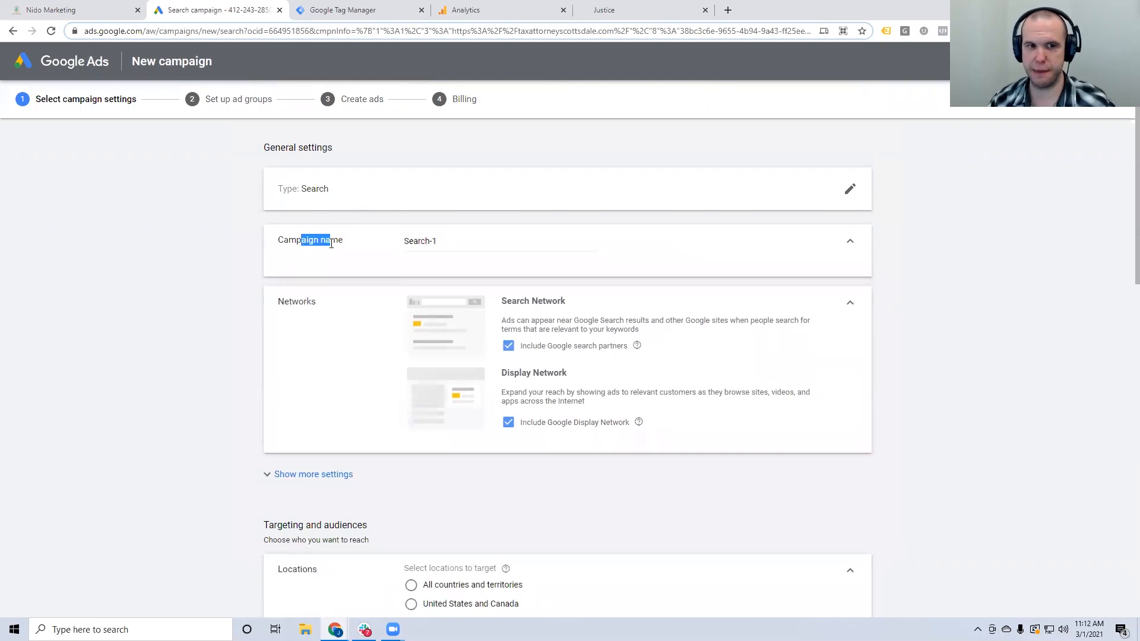
{"action": "left_click_drag", "start_coordinate": [484, 237], "coordinate": [373, 246]}
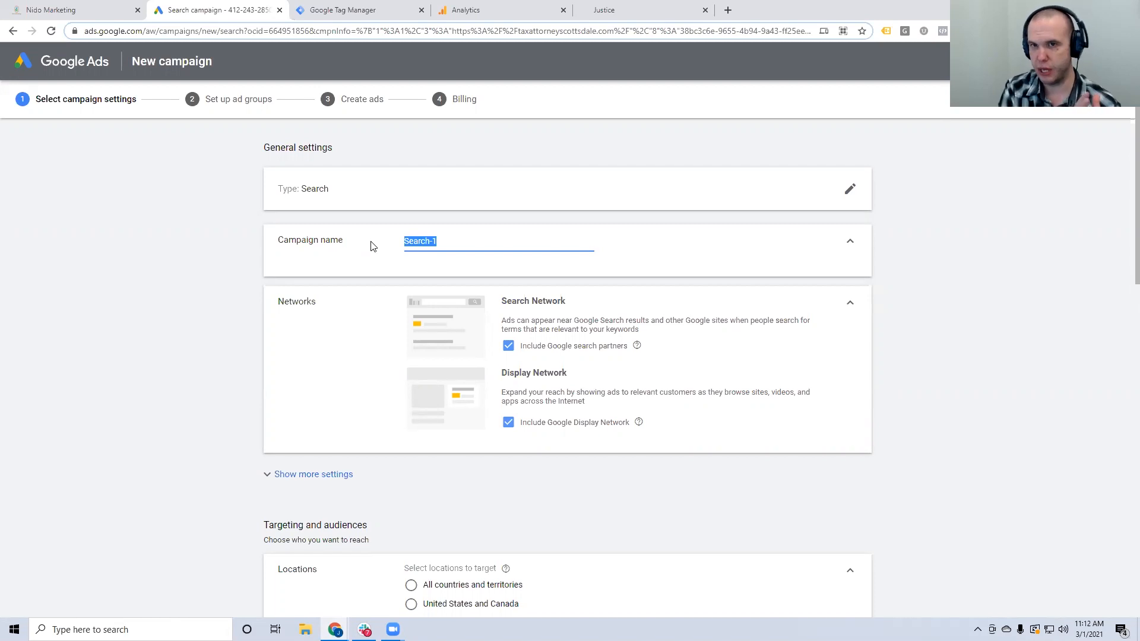
{"action": "left_click", "coordinate": [605, 7]}
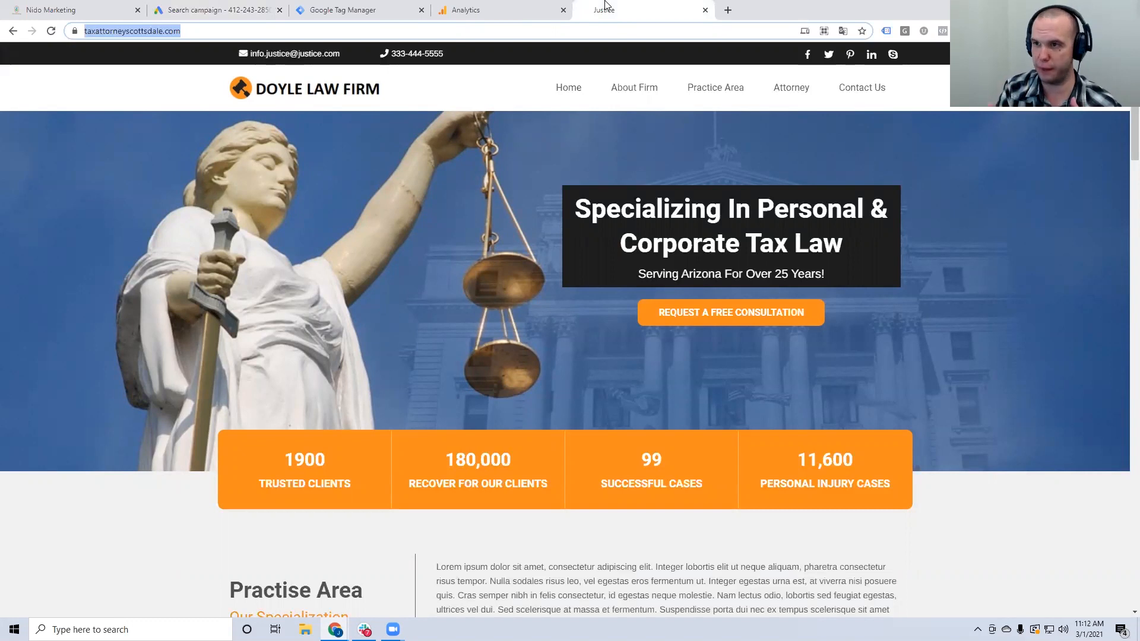
{"action": "left_click", "coordinate": [226, 9]}
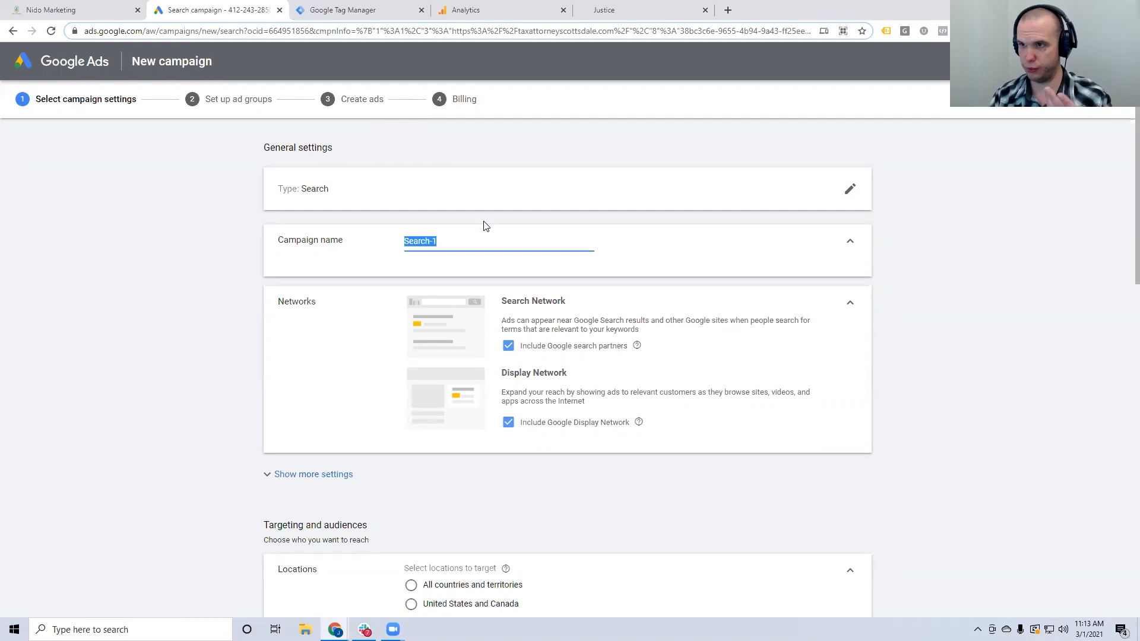
{"action": "left_click", "coordinate": [494, 238]}
{"action": "left_click_drag", "start_coordinate": [467, 241], "coordinate": [352, 244]}
{"action": "type", "text": "Gner"}
{"action": "key", "text": "BackSpace"}
{"action": "key", "text": "BackSpace"}
{"action": "key", "text": "BackSpace"}
{"action": "type", "text": "eneral"}
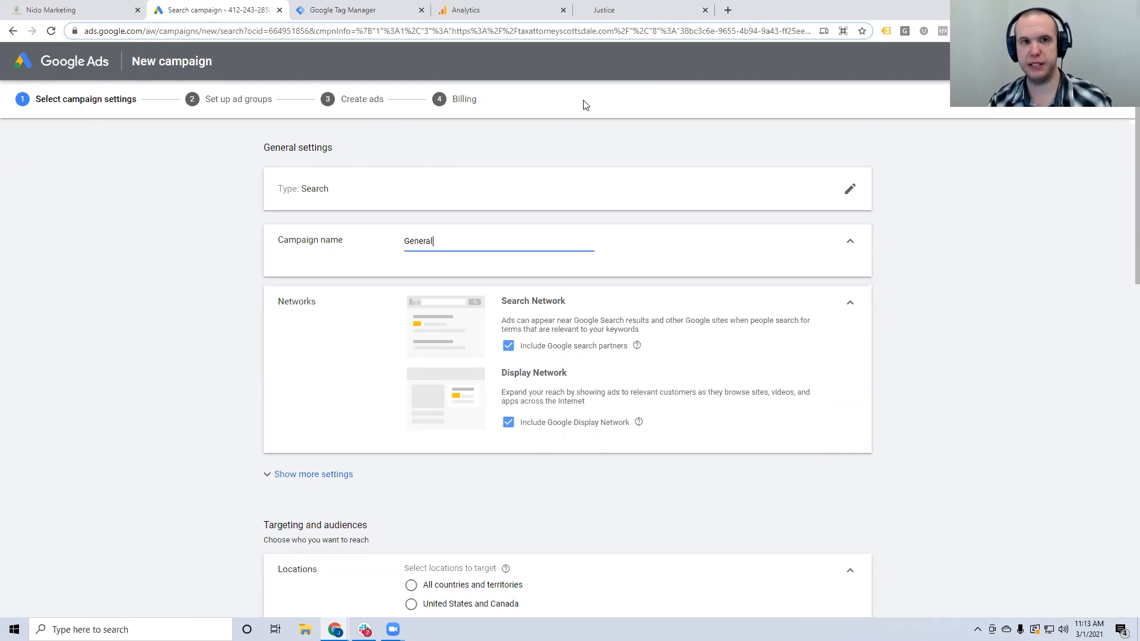
- Check the practice areas on the law firm's website and rename the campaign as Personal Taxes
{"action": "left_click", "coordinate": [631, 17]}
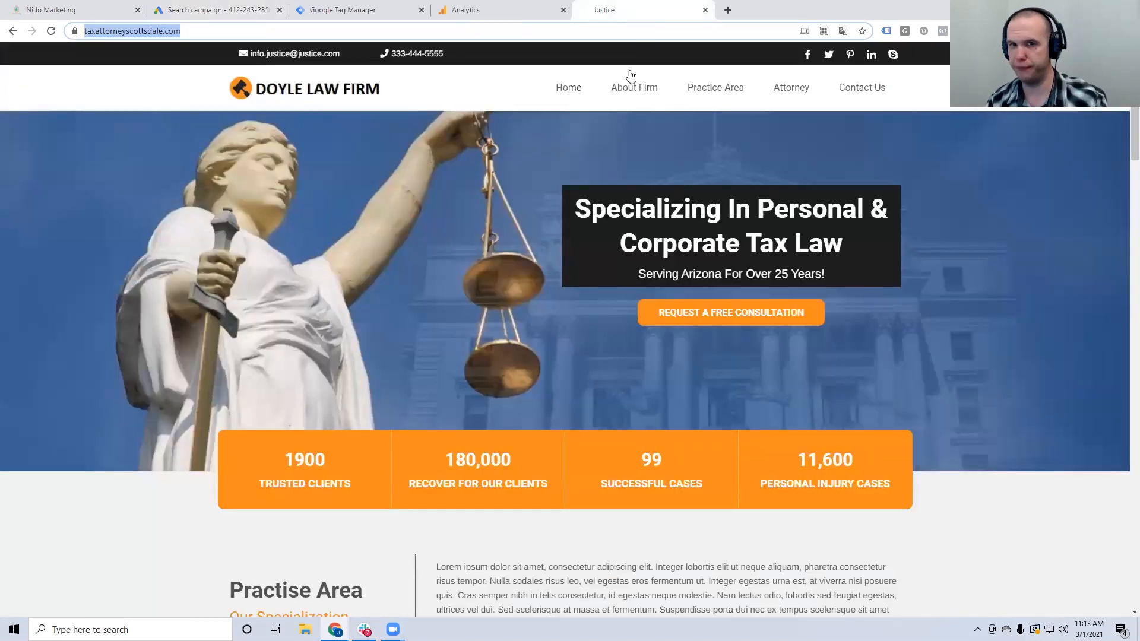
{"action": "mouse_move", "coordinate": [716, 90]}
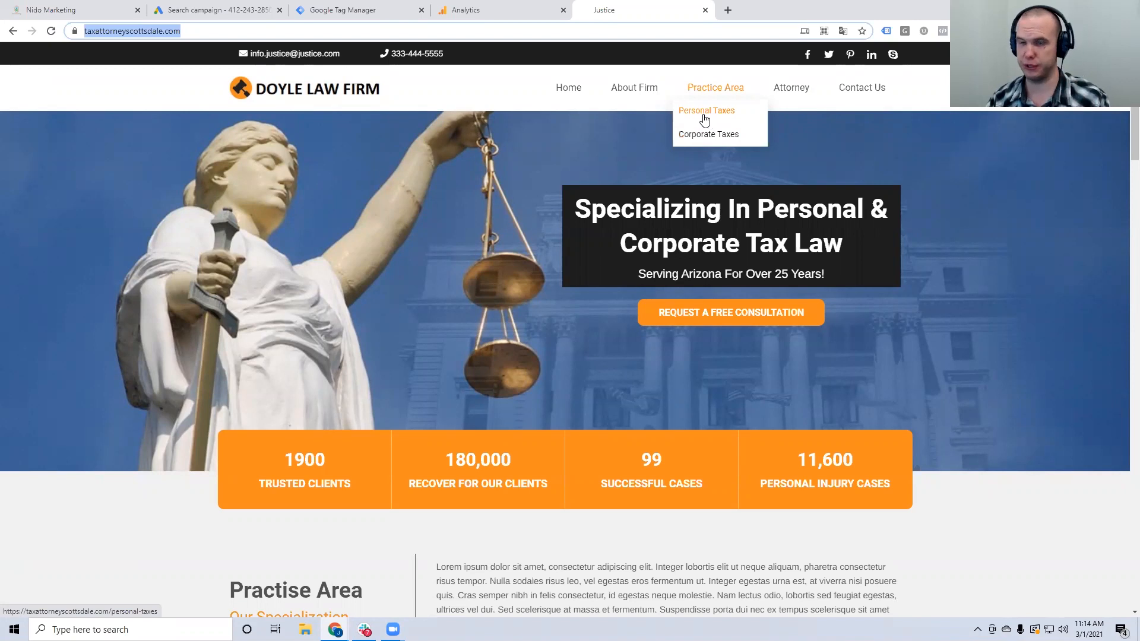
{"action": "left_click", "coordinate": [214, 11]}
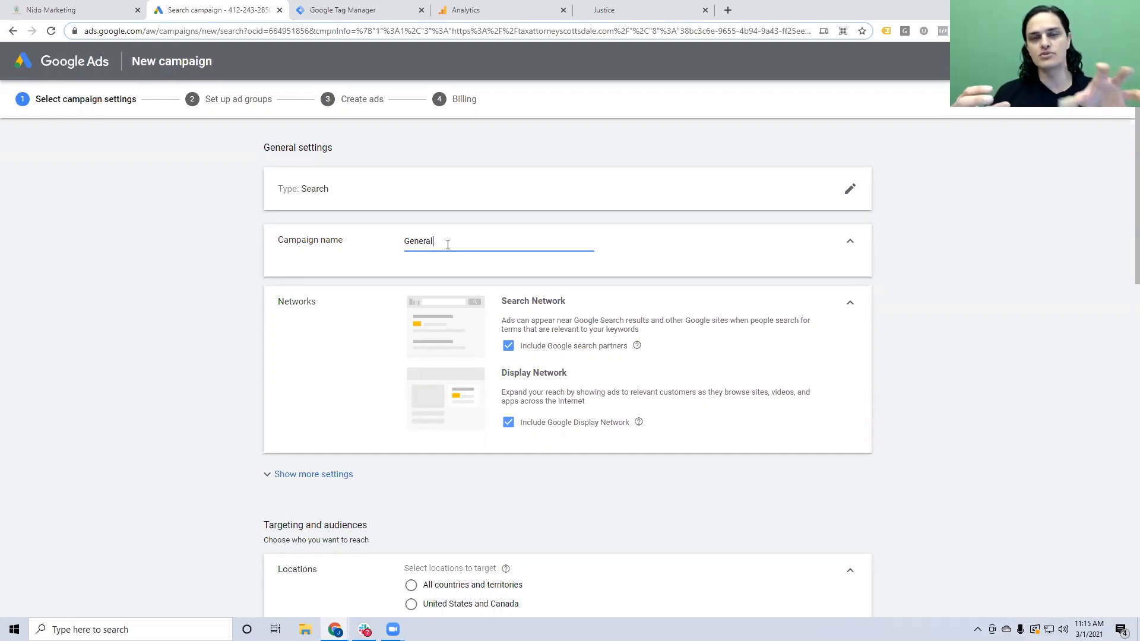
{"action": "left_click", "coordinate": [664, 6]}
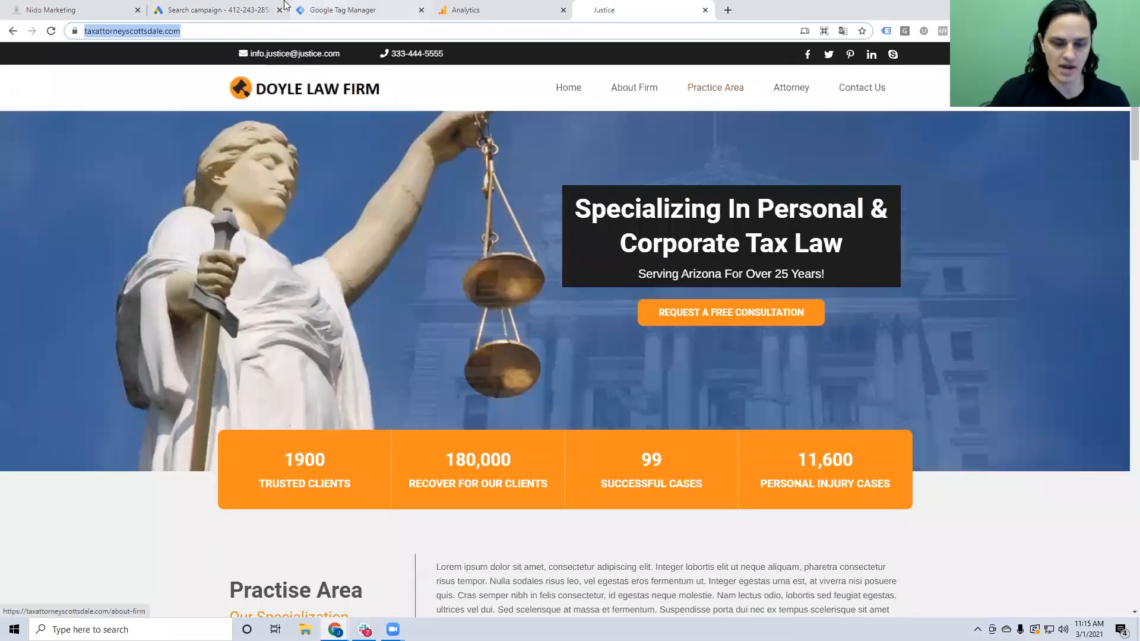
{"action": "left_click", "coordinate": [220, 9]}
{"action": "left_click_drag", "start_coordinate": [478, 236], "coordinate": [326, 239]}
{"action": "type", "text": "P"}
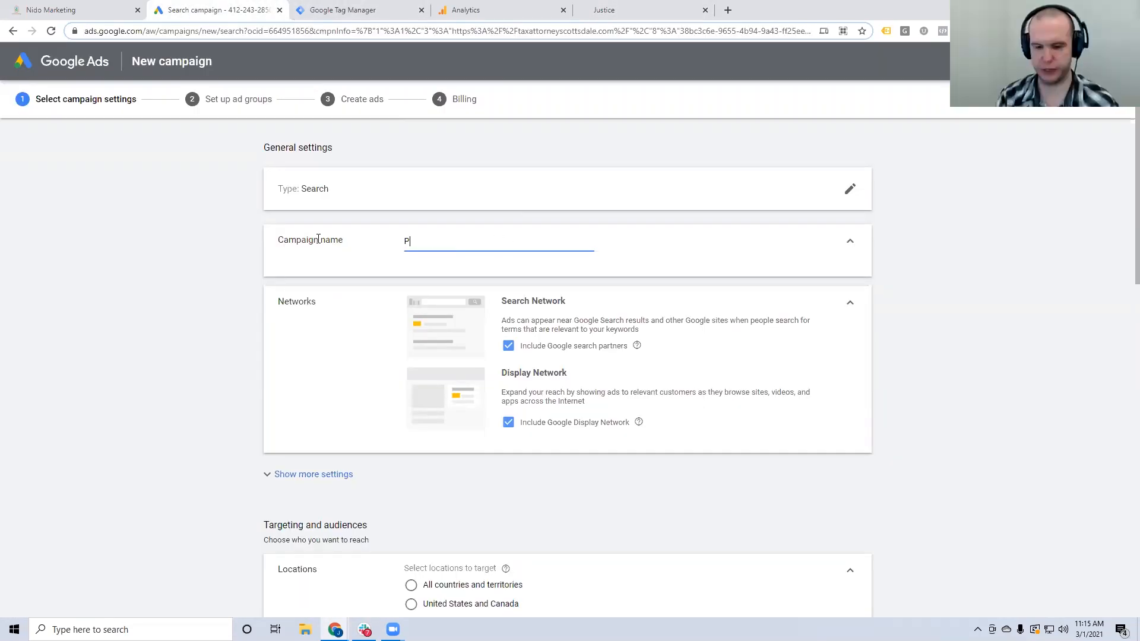
{"action": "type", "text": "ersonal Taxes"}
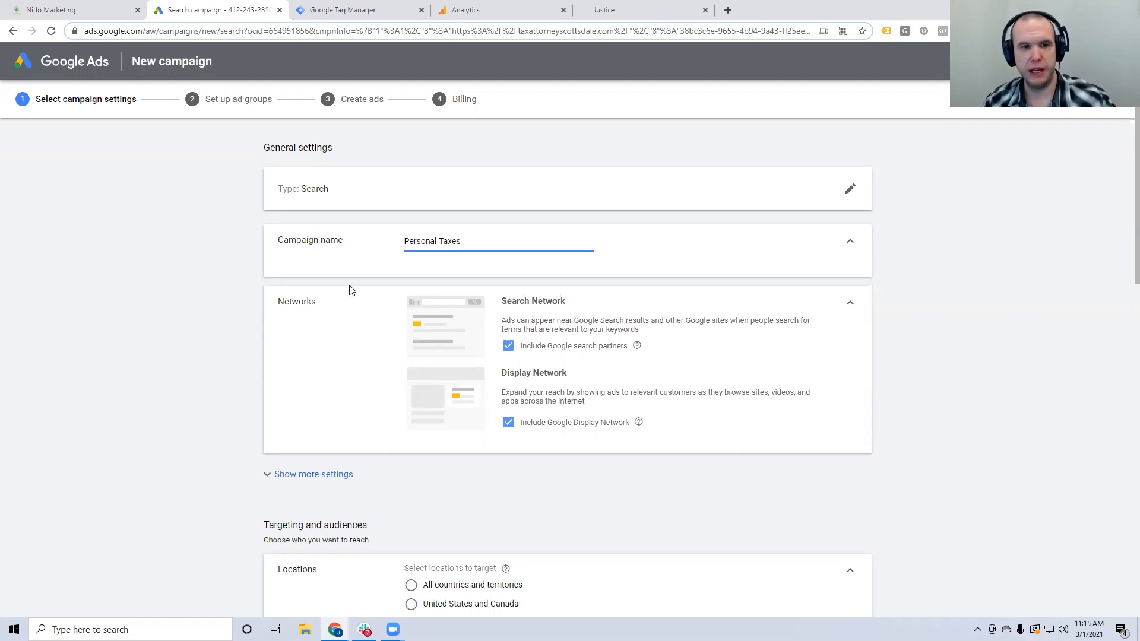
- Exclude the Google Display Network from the campaign's networks
{"action": "scroll", "coordinate": [466, 313], "scroll_direction": "down", "scroll_amount": 1}
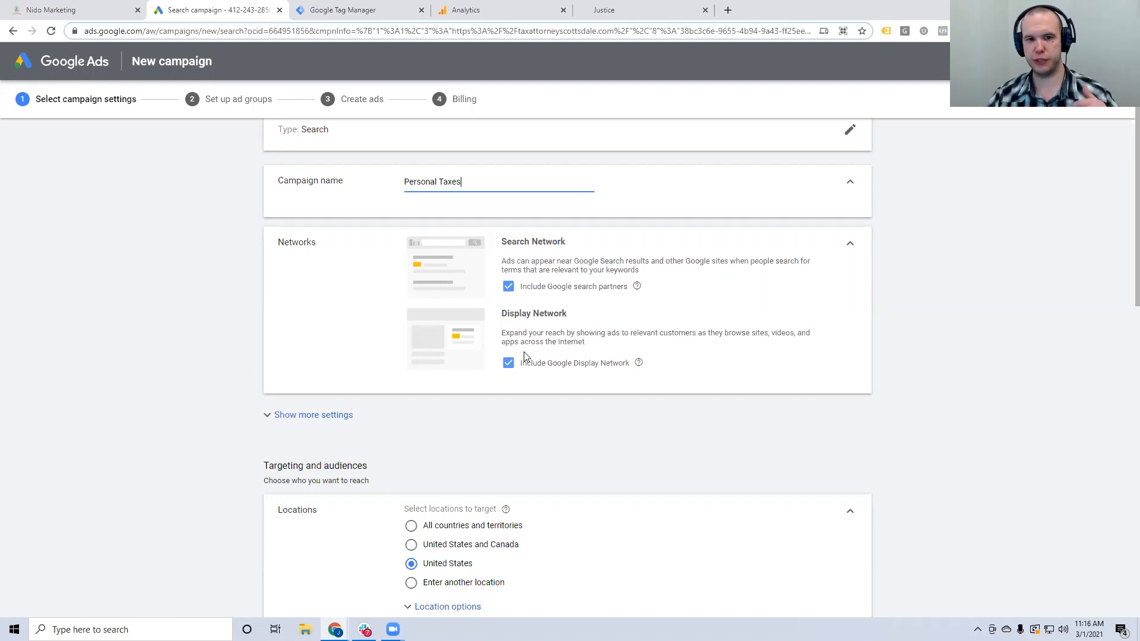
{"action": "left_click", "coordinate": [508, 363]}
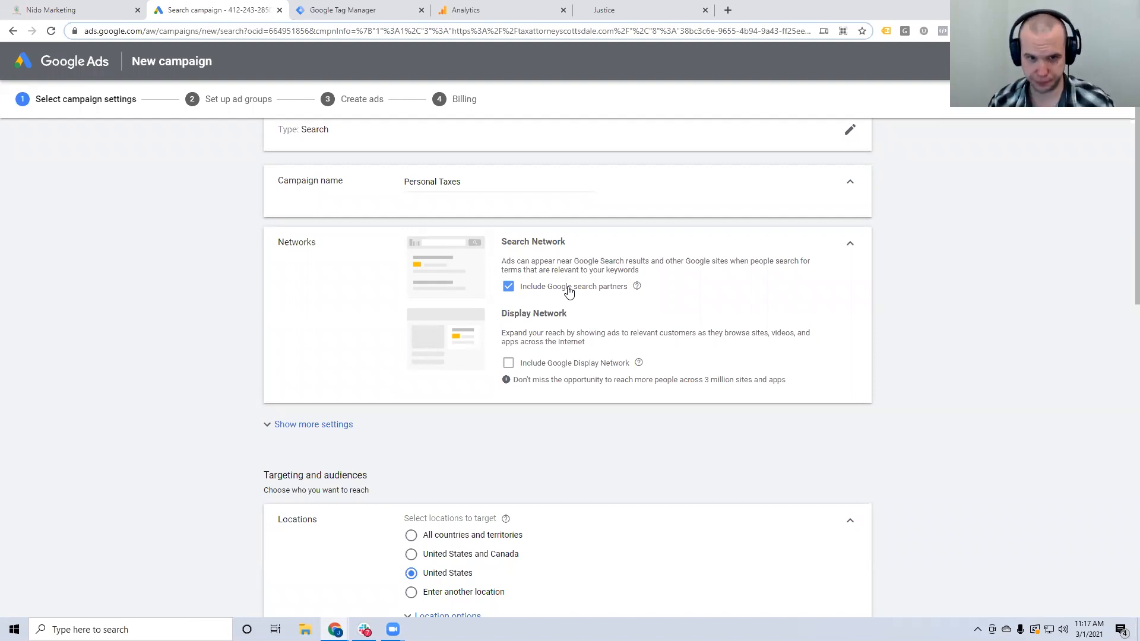
- Show the additional general settings and examine the campaign URL options
{"action": "scroll", "coordinate": [571, 293], "scroll_direction": "down", "scroll_amount": 3}
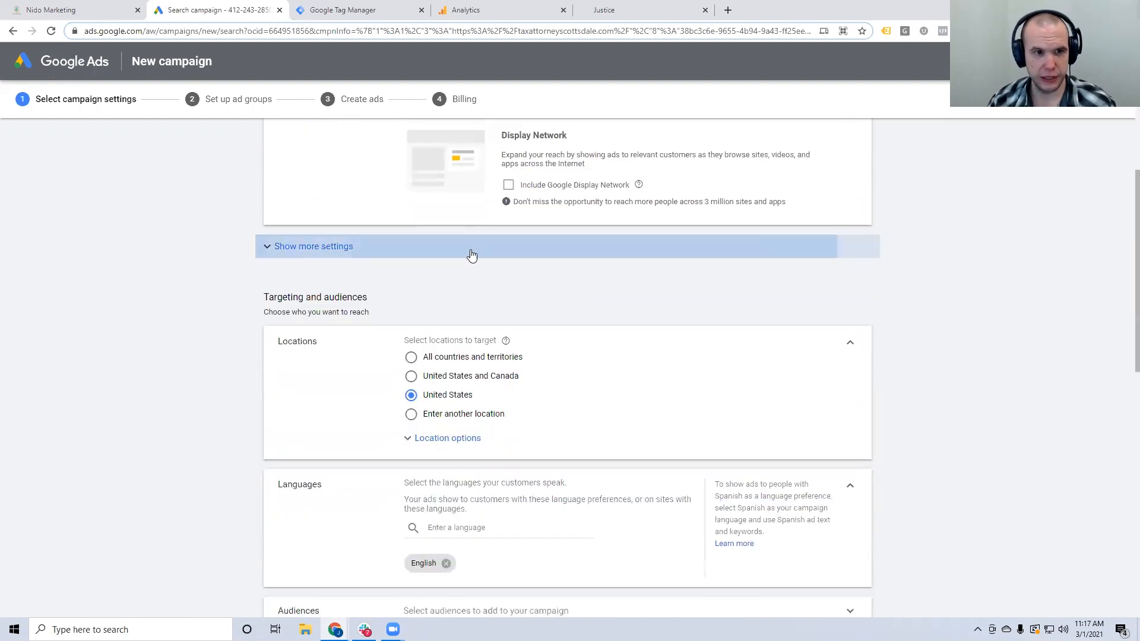
{"action": "left_click", "coordinate": [472, 255]}
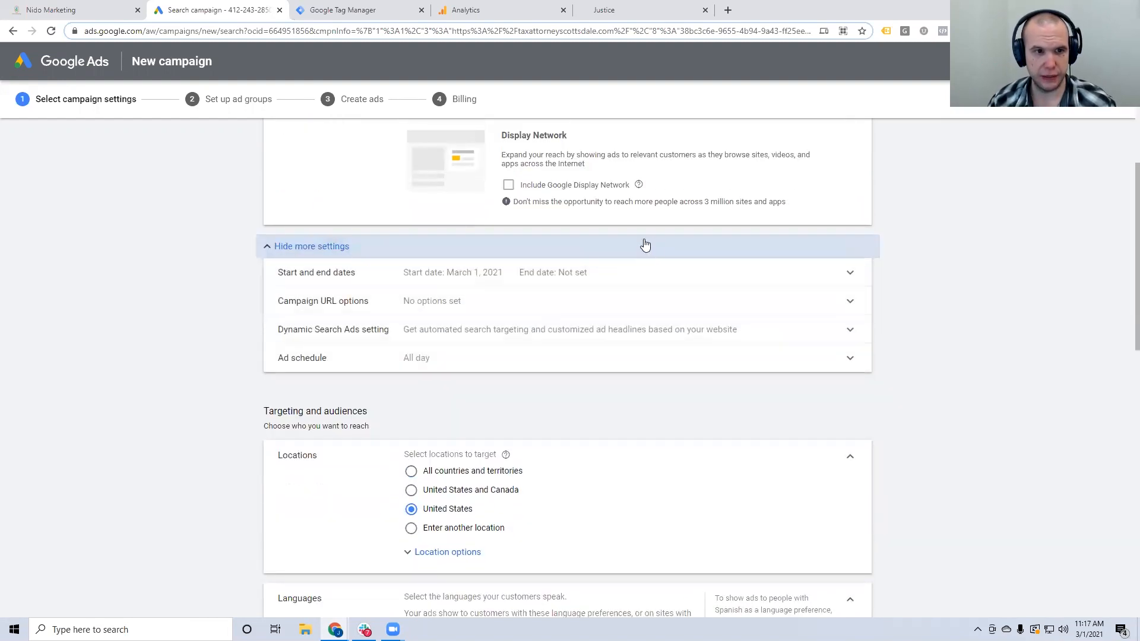
{"action": "left_click", "coordinate": [330, 246]}
{"action": "left_click", "coordinate": [332, 253]}
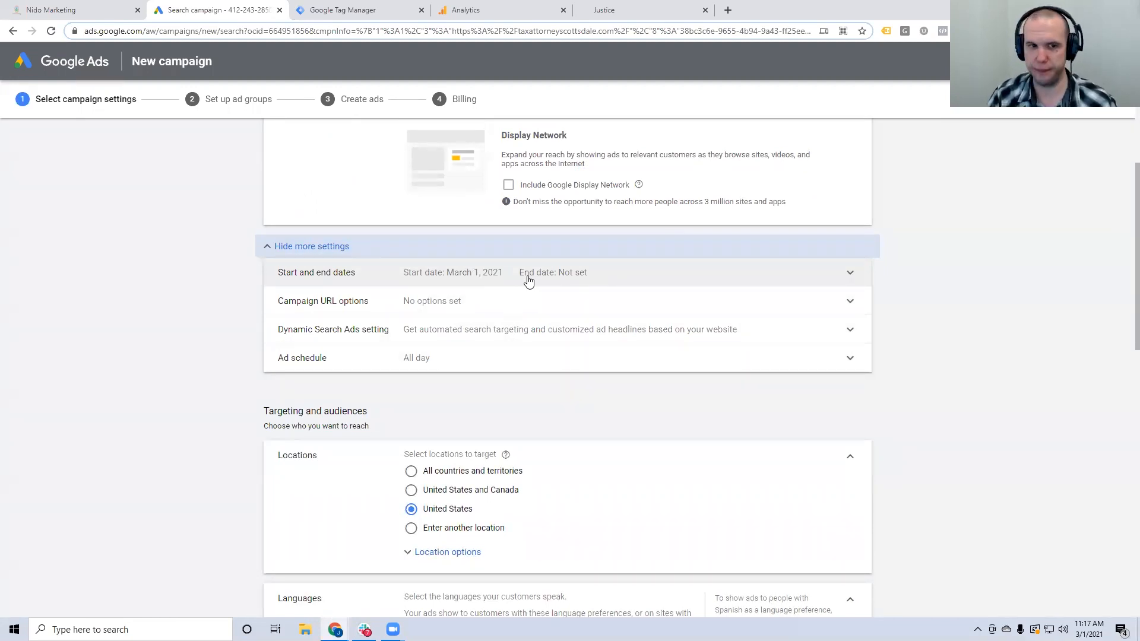
{"action": "left_click", "coordinate": [483, 307]}
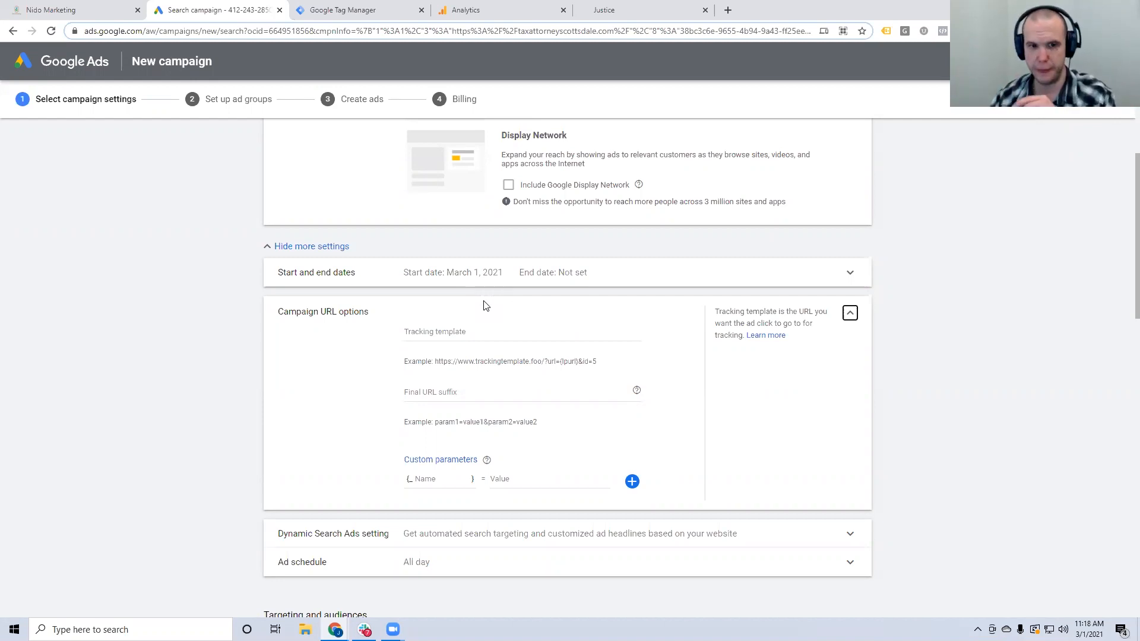
{"action": "left_click", "coordinate": [996, 290]}
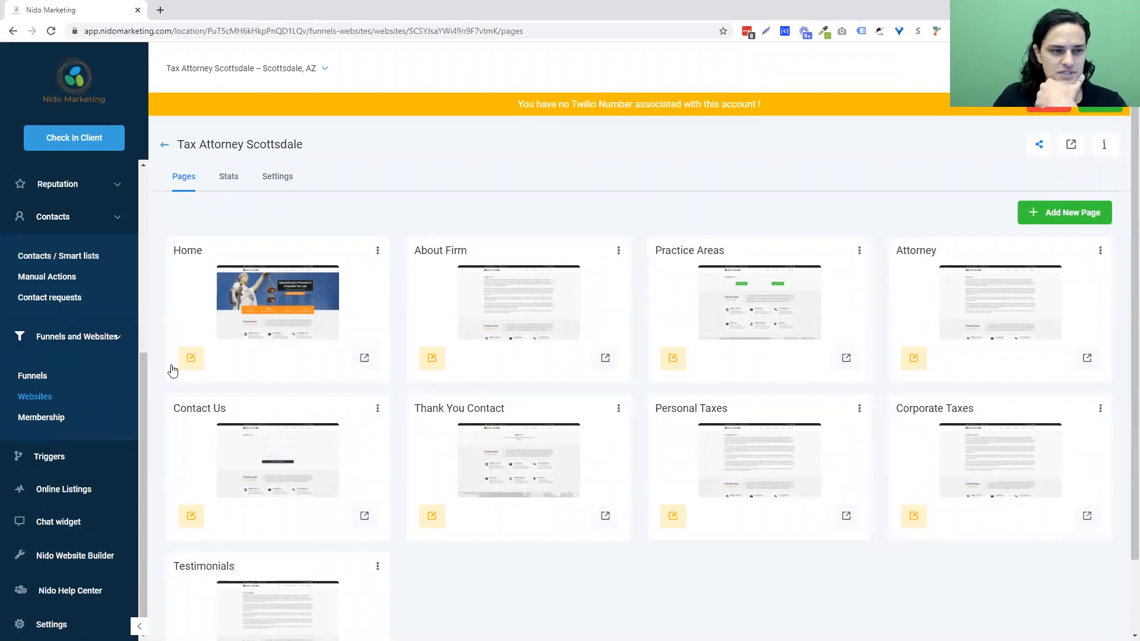
- In Nido Marketing, open the Tax Attorney Scottsdale location's form in the Form Builder
{"action": "scroll", "coordinate": [92, 385], "scroll_direction": "up", "scroll_amount": 6}
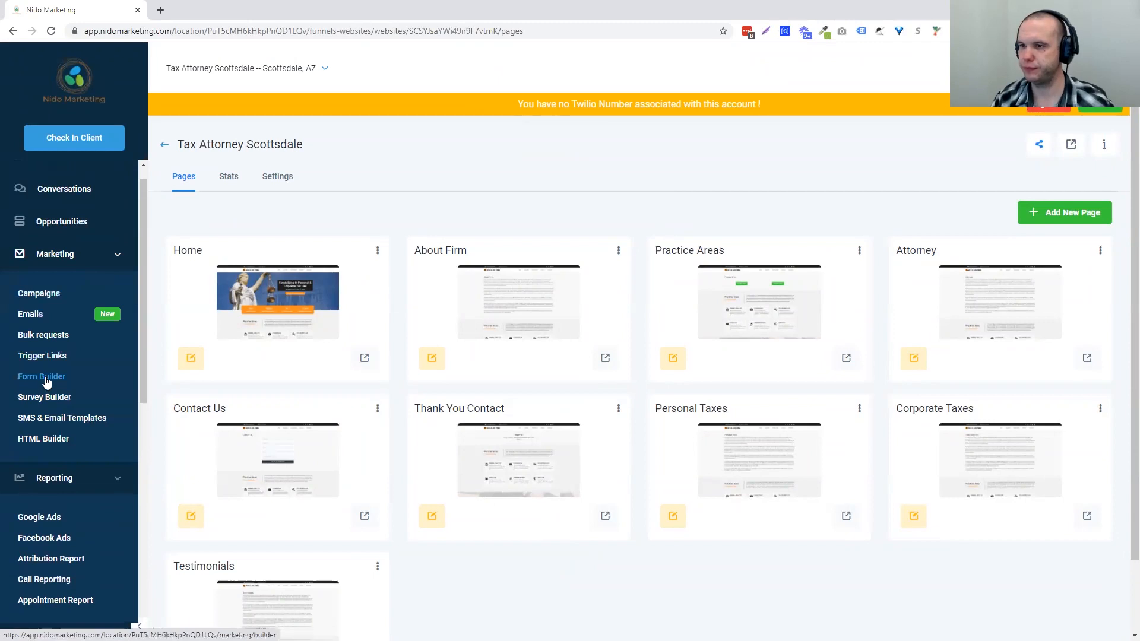
{"action": "left_click", "coordinate": [47, 380]}
{"action": "left_click", "coordinate": [206, 303]}
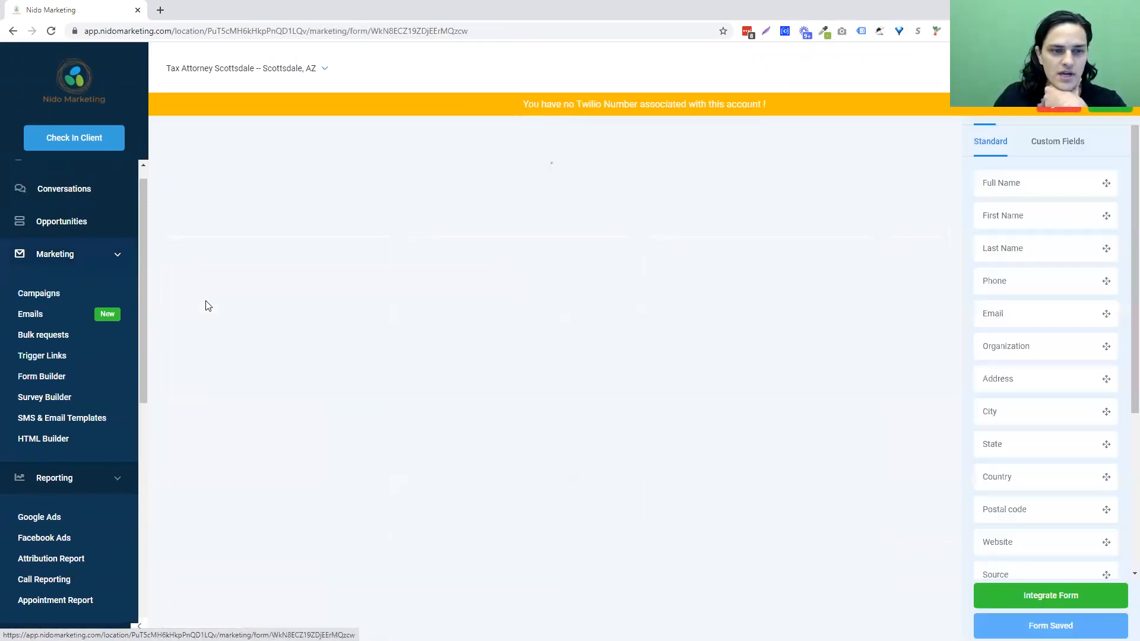
- Examine the Contact Us Form's hidden utm_source, utm_medium and utm_ad fields and their settings
{"action": "scroll", "coordinate": [615, 297], "scroll_direction": "down", "scroll_amount": 3}
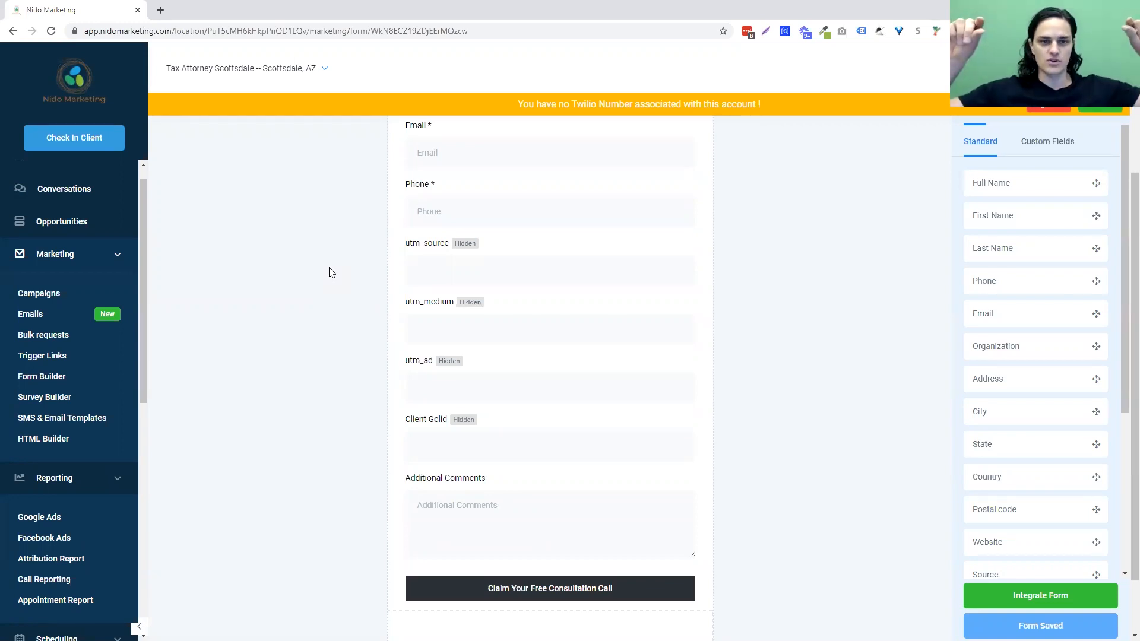
{"action": "scroll", "coordinate": [341, 296], "scroll_direction": "up", "scroll_amount": 3}
{"action": "scroll", "coordinate": [344, 301], "scroll_direction": "down", "scroll_amount": 1}
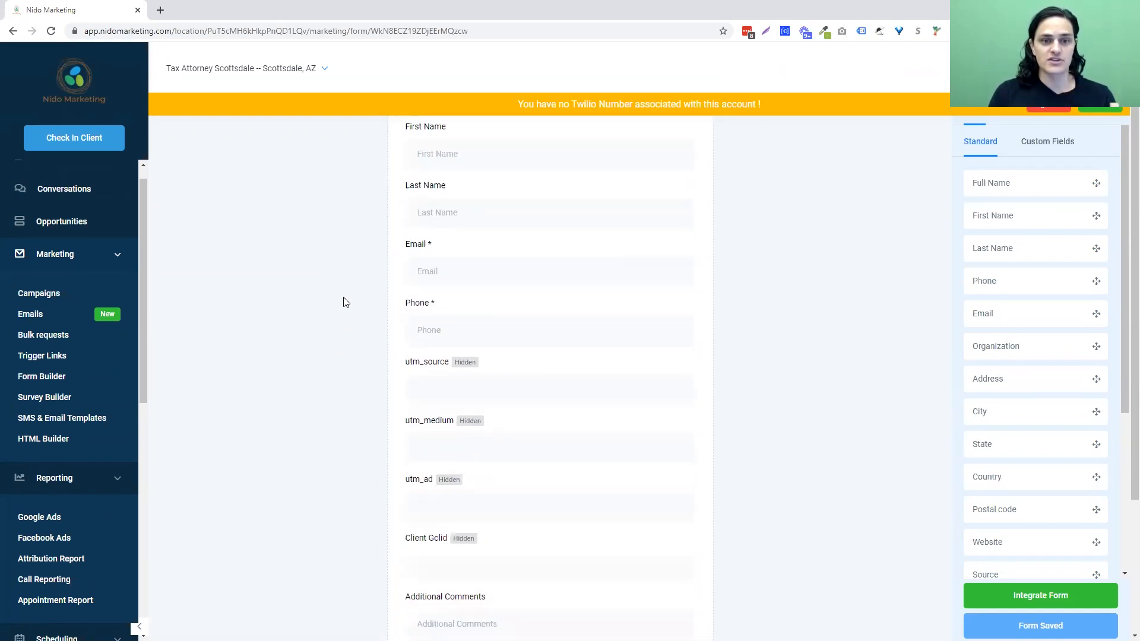
{"action": "left_click", "coordinate": [442, 387]}
{"action": "left_click", "coordinate": [460, 448]}
{"action": "left_click", "coordinate": [463, 506]}
{"action": "left_click", "coordinate": [423, 383]}
{"action": "left_click", "coordinate": [465, 36]}
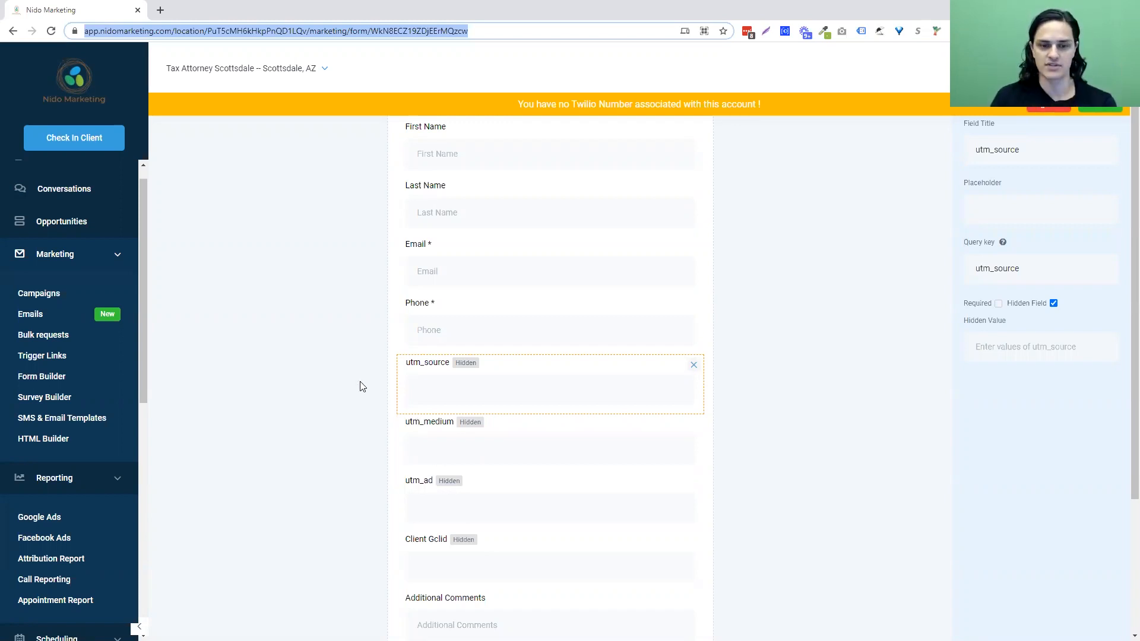
- Open the hidden Client Gclid field's settings and examine its field title
{"action": "scroll", "coordinate": [358, 384], "scroll_direction": "down", "scroll_amount": 2}
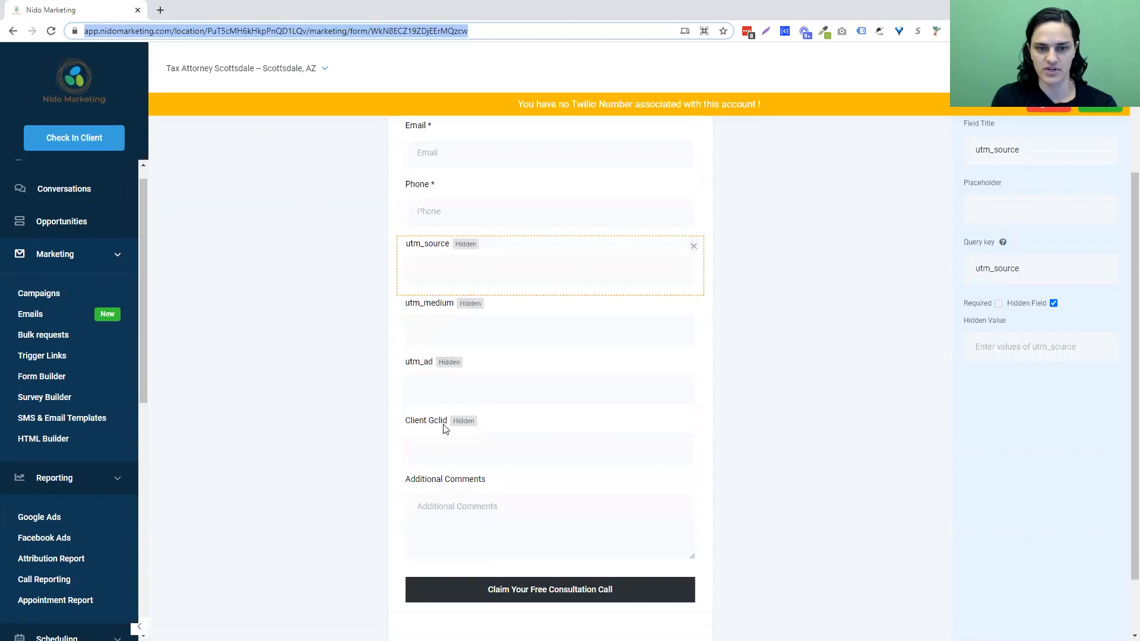
{"action": "left_click", "coordinate": [527, 436]}
{"action": "scroll", "coordinate": [797, 387], "scroll_direction": "down", "scroll_amount": 1}
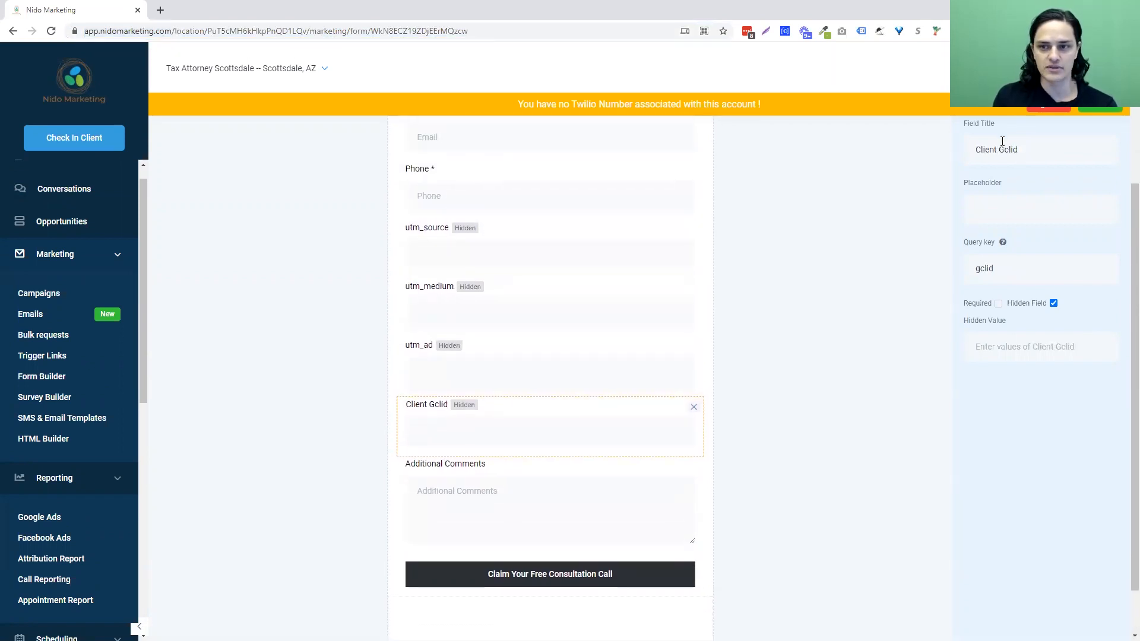
{"action": "left_click_drag", "start_coordinate": [999, 149], "coordinate": [970, 148]}
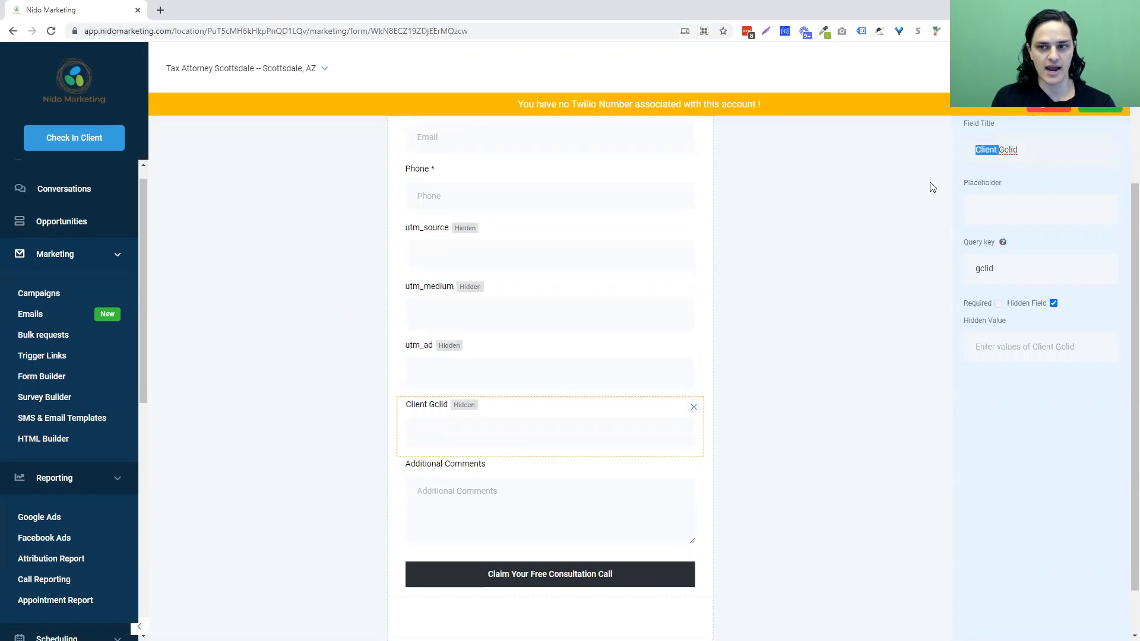
{"action": "scroll", "coordinate": [29, 537], "scroll_direction": "down", "scroll_amount": 8}
{"action": "scroll", "coordinate": [58, 597], "scroll_direction": "down", "scroll_amount": 1}
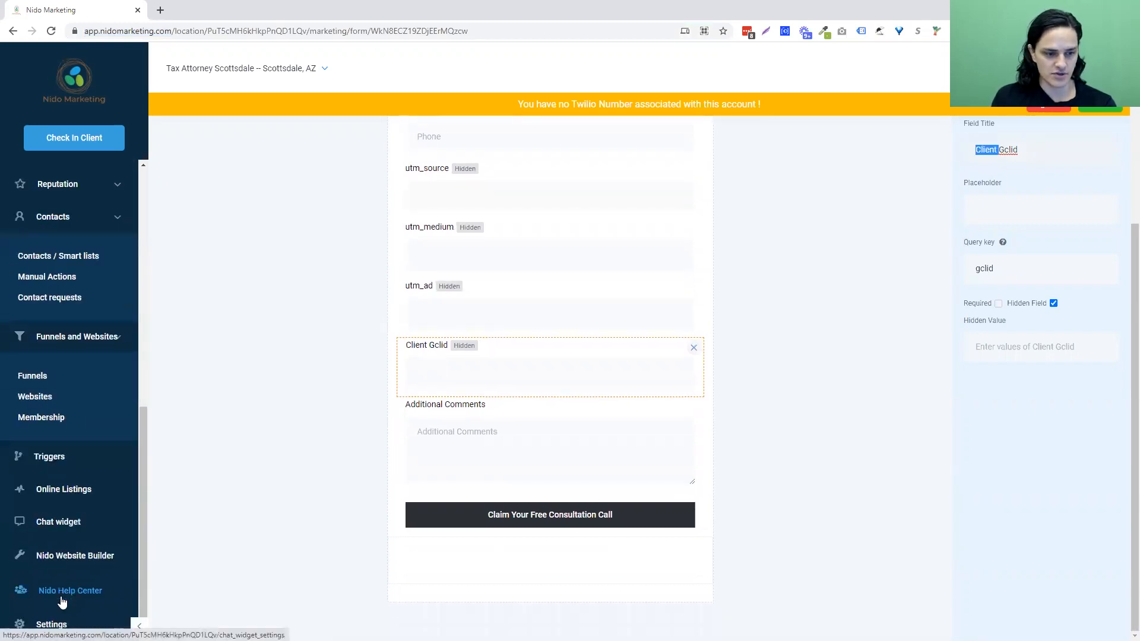
{"action": "scroll", "coordinate": [56, 620], "scroll_direction": "up", "scroll_amount": 1}
{"action": "scroll", "coordinate": [52, 624], "scroll_direction": "down", "scroll_amount": 1}
{"action": "middle_click", "coordinate": [53, 624]}
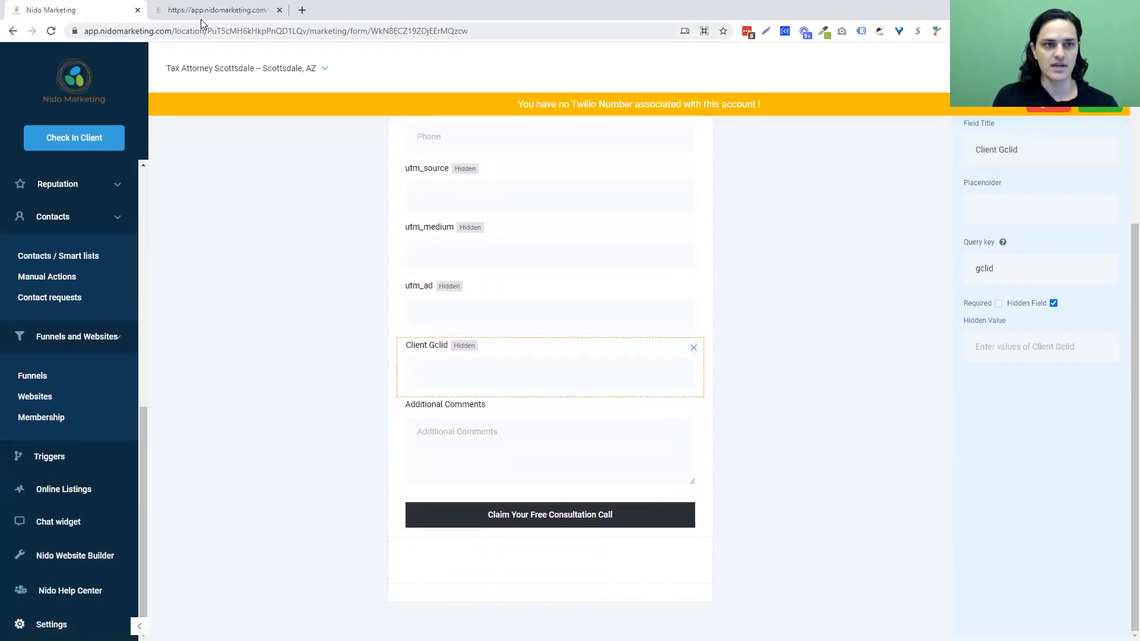
{"action": "left_click", "coordinate": [203, 11]}
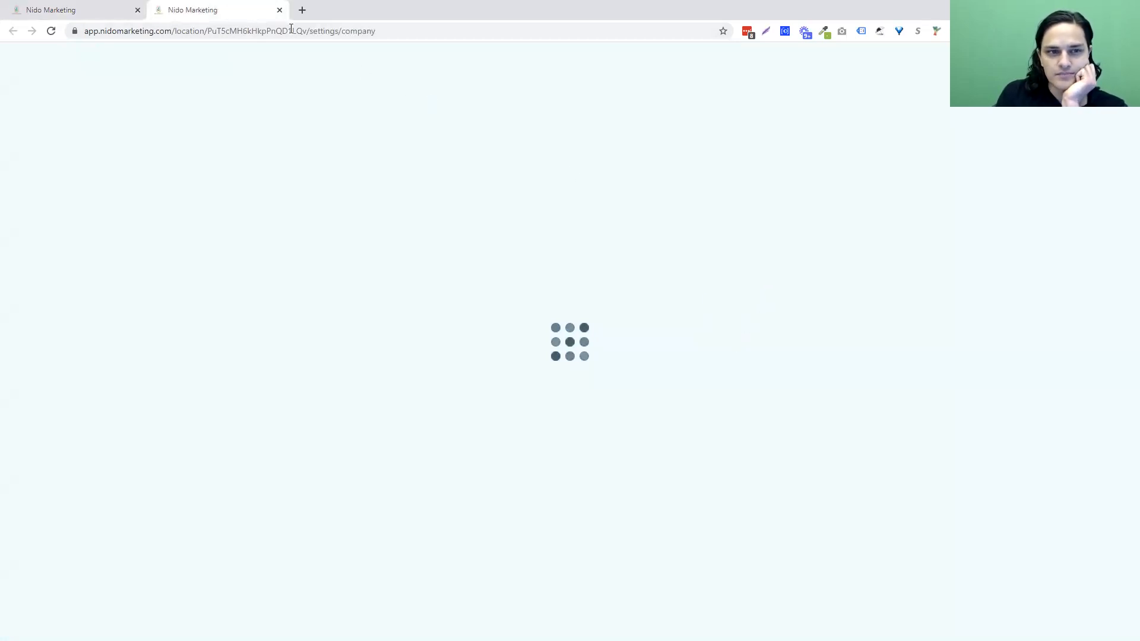
{"action": "left_click", "coordinate": [279, 10]}
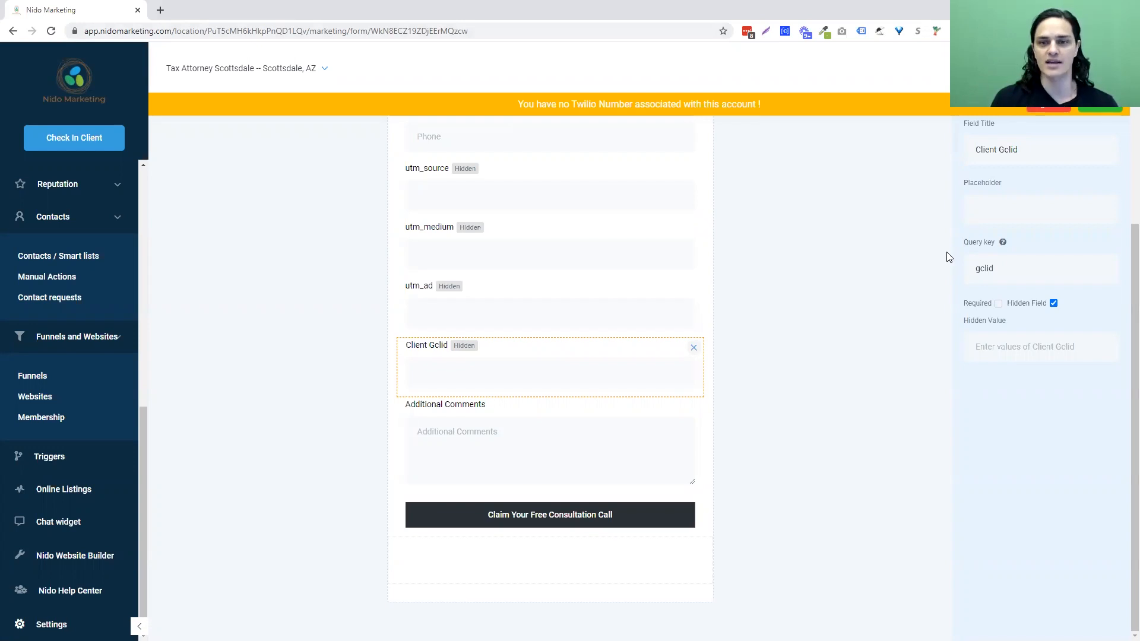
- Examine the Client Gclid field's query key and its place among the form's other fields
{"action": "scroll", "coordinate": [804, 361], "scroll_direction": "up", "scroll_amount": 3}
{"action": "scroll", "coordinate": [805, 362], "scroll_direction": "down", "scroll_amount": 2}
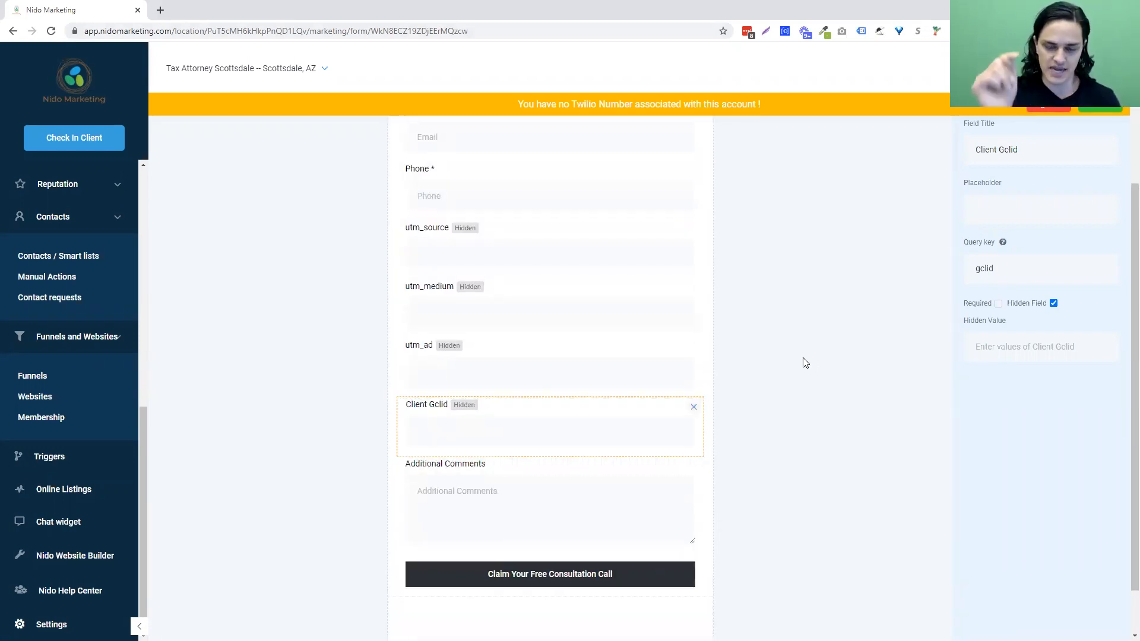
{"action": "scroll", "coordinate": [809, 357], "scroll_direction": "up", "scroll_amount": 3}
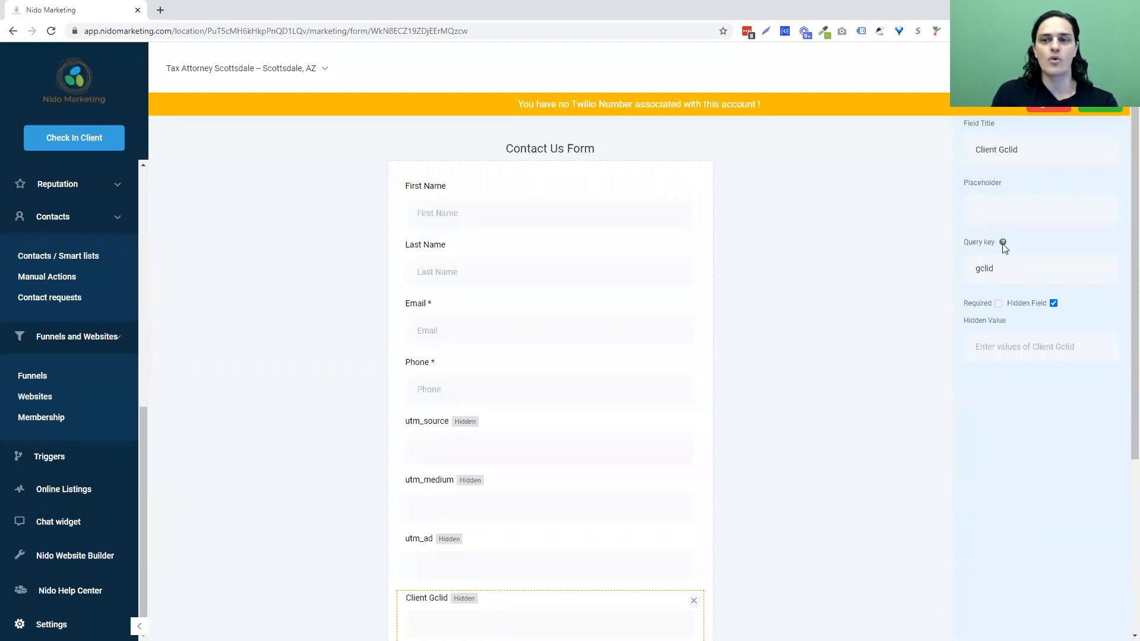
{"action": "left_click_drag", "start_coordinate": [1004, 268], "coordinate": [955, 269]}
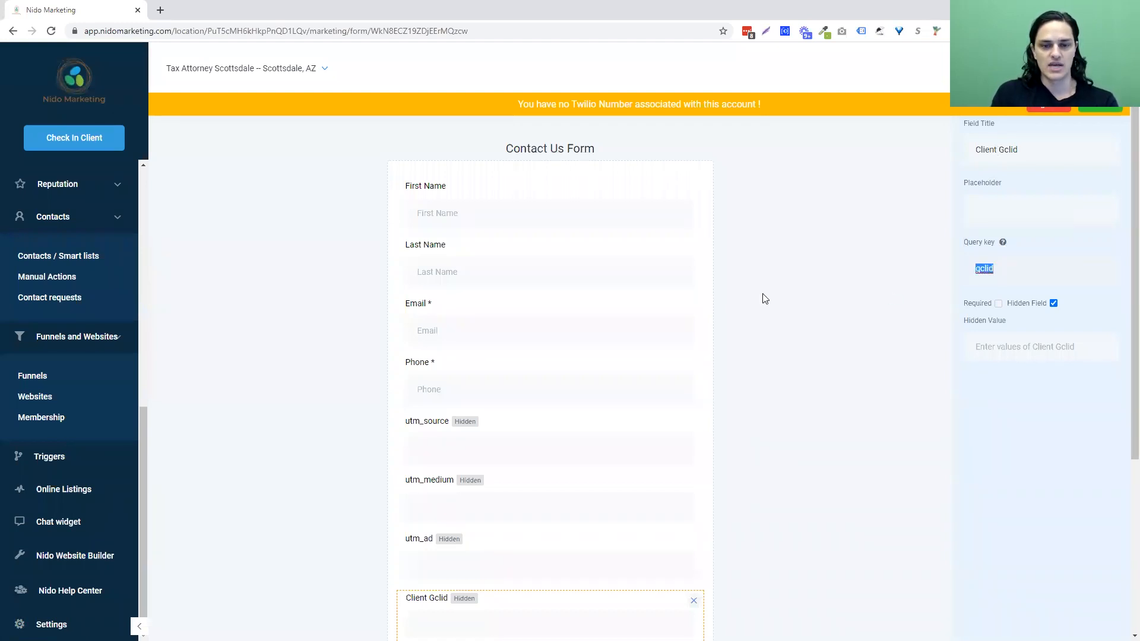
{"action": "scroll", "coordinate": [674, 292], "scroll_direction": "down", "scroll_amount": 4}
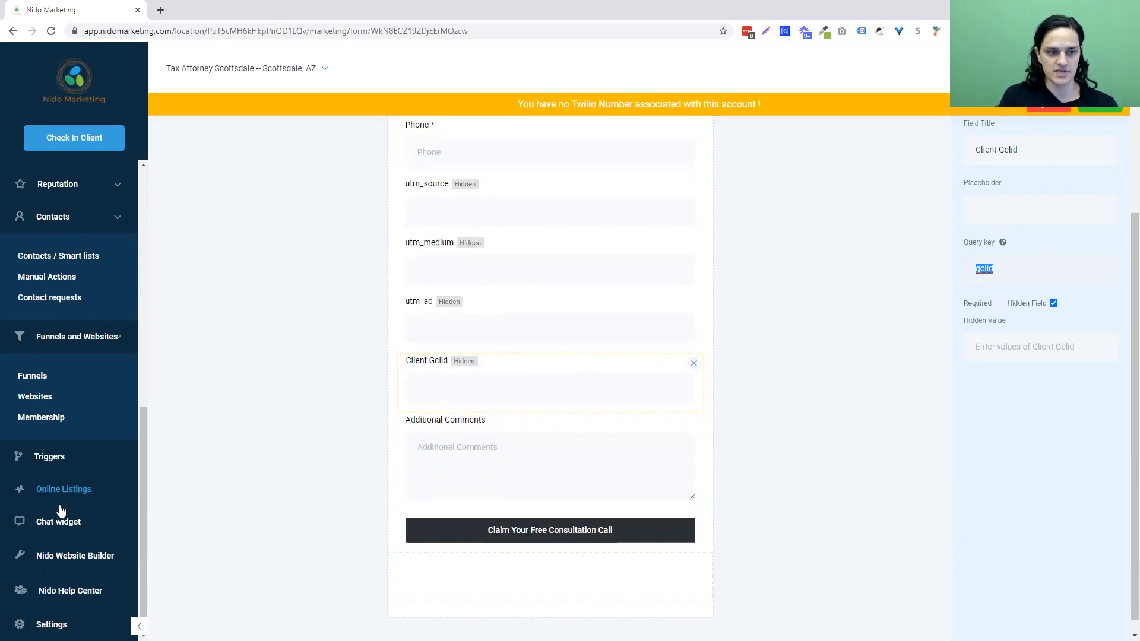
- Switch the utm_source field's Hidden Field option off and back on
{"action": "scroll", "coordinate": [58, 512], "scroll_direction": "down", "scroll_amount": 2}
{"action": "scroll", "coordinate": [58, 512], "scroll_direction": "up", "scroll_amount": 3}
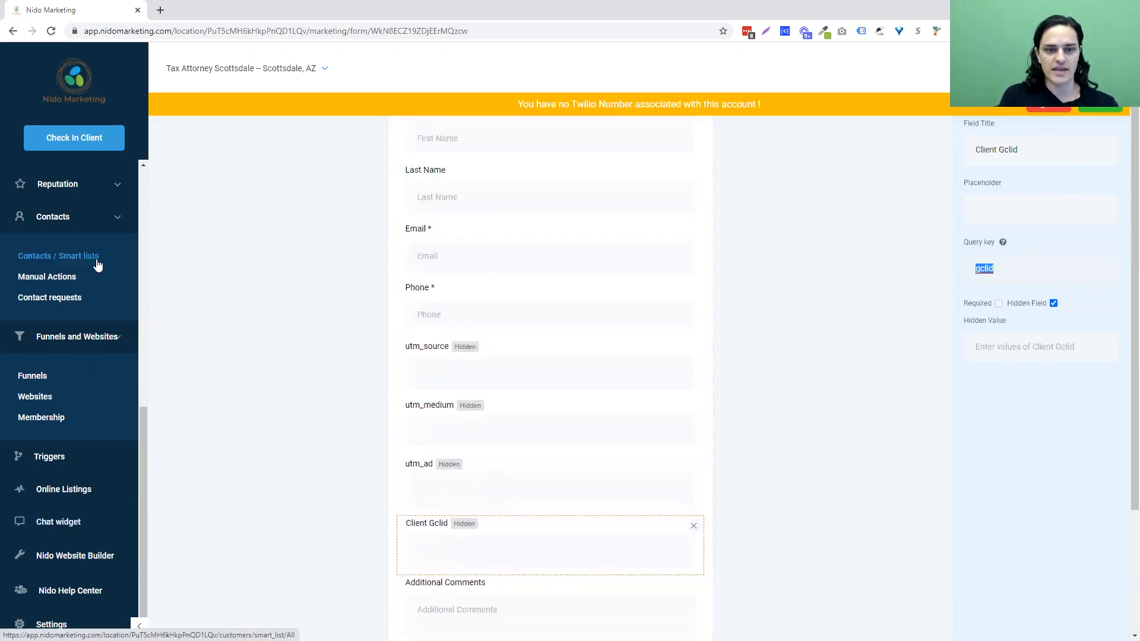
{"action": "left_click", "coordinate": [525, 356]}
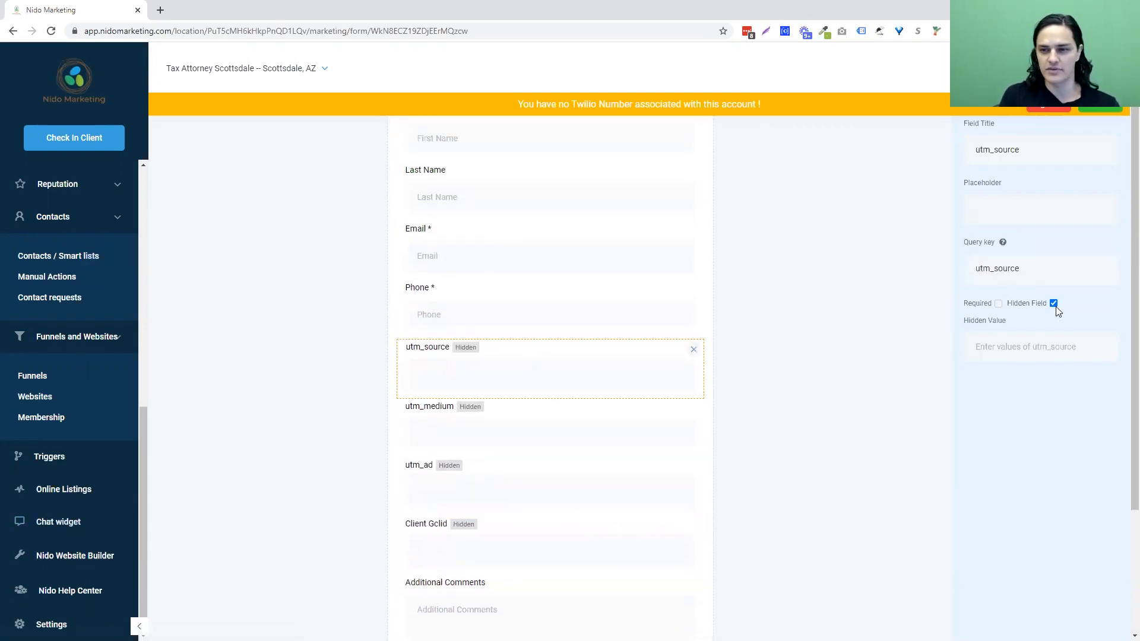
{"action": "left_click", "coordinate": [1054, 304]}
{"action": "left_click", "coordinate": [1053, 304]}
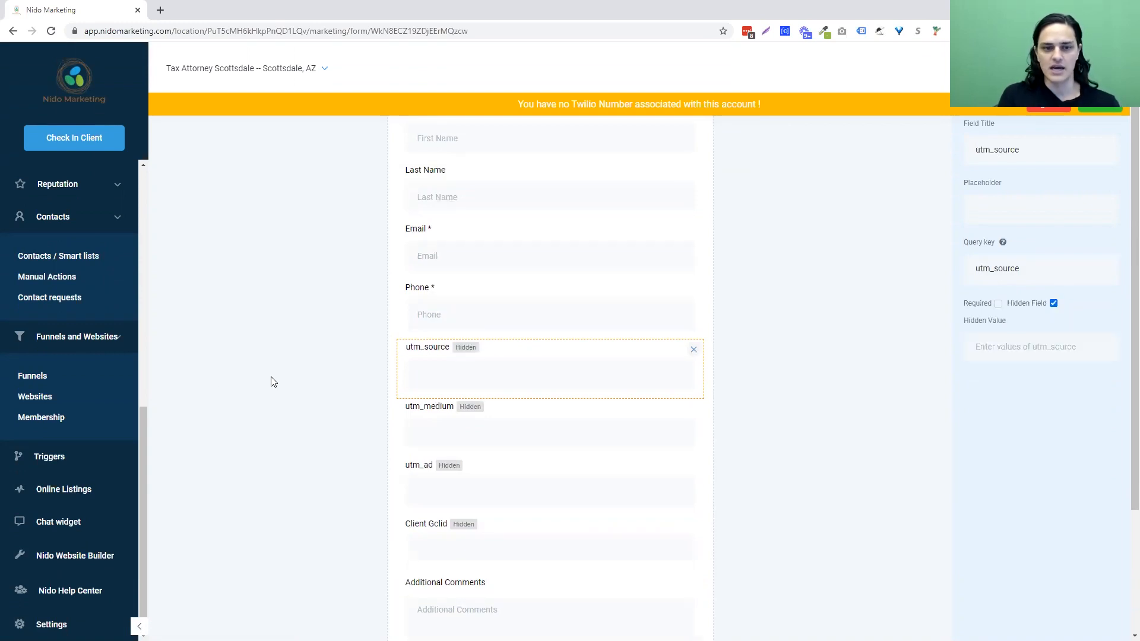
- Open the location's contacts smart list and its additional filters
{"action": "left_click", "coordinate": [51, 262]}
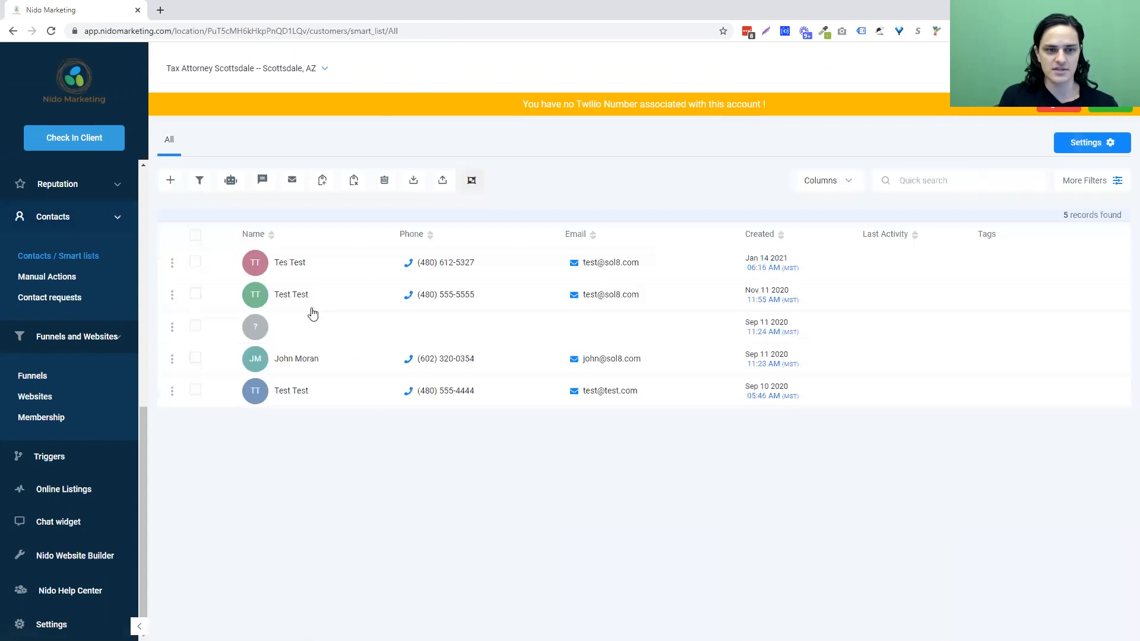
{"action": "left_click", "coordinate": [1112, 185]}
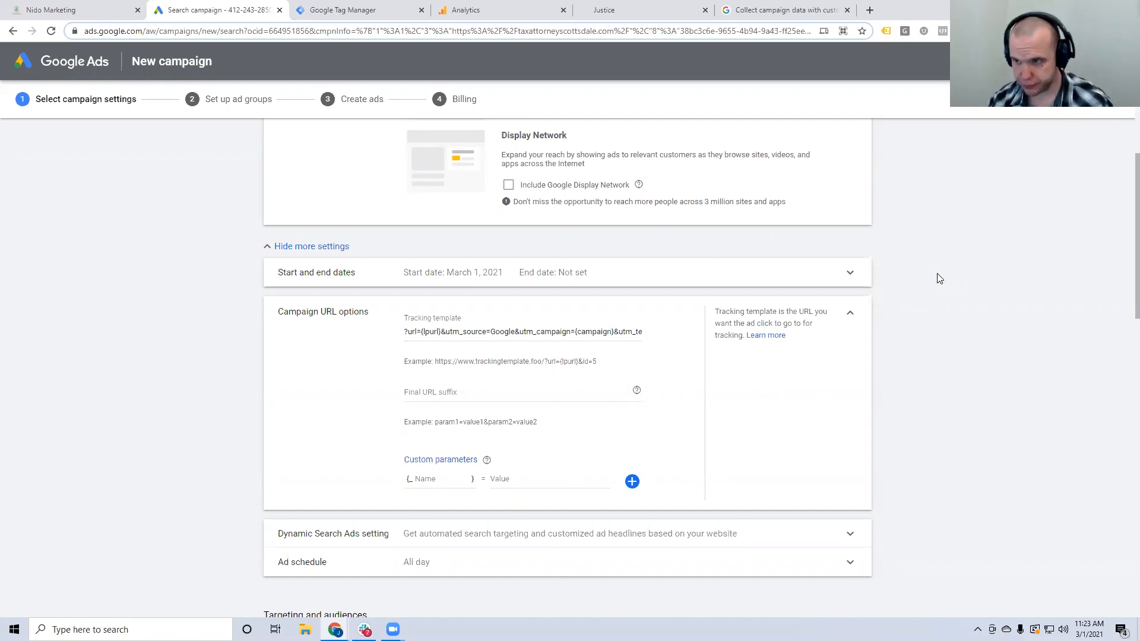
- In Google Ads, set the campaign's tracking template to ?url={lpurl}&utm_source=Google&utm_campaign={campaign}&utm_term={keyword}
{"action": "left_click", "coordinate": [575, 332]}
{"action": "left_click", "coordinate": [609, 329]}
{"action": "left_click_drag", "start_coordinate": [631, 329], "coordinate": [615, 343]}
{"action": "left_click", "coordinate": [615, 343]}
{"action": "key", "text": "ctrl+a"}
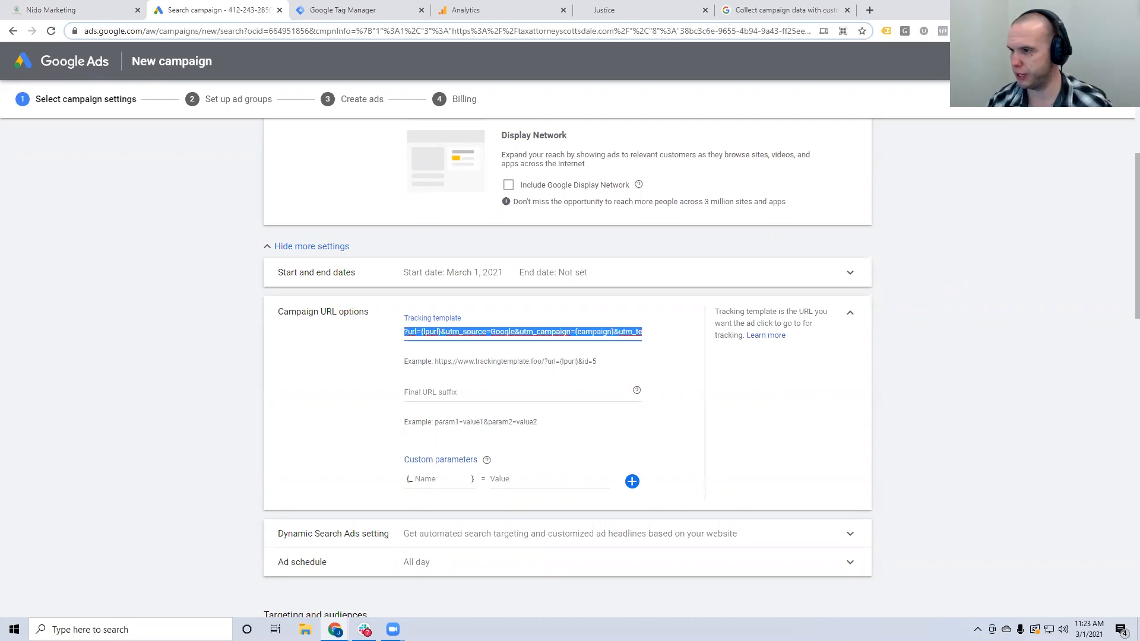
{"action": "type", "text": "?url={lpurl}&utm_source=Google&utm_campaign={campaign}&utm_term={keyword}"}
{"action": "key", "text": "ctrl+a"}
{"action": "key", "text": "alt+Tab"}
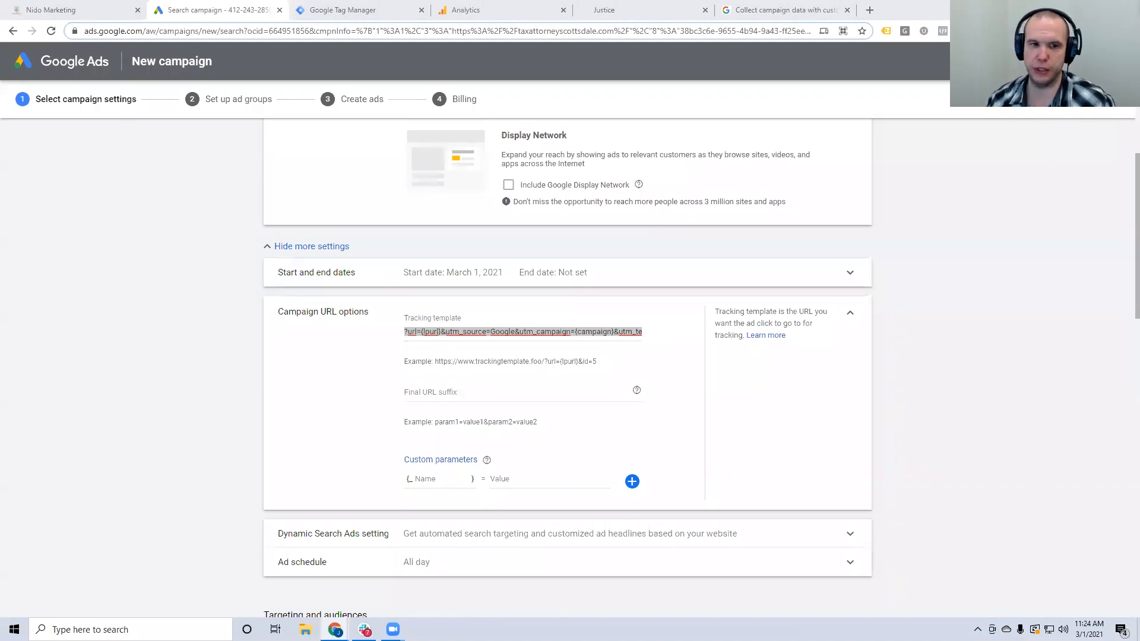
- Change the utm_source value in the tracking template to GoogleAds
{"action": "left_click", "coordinate": [443, 330]}
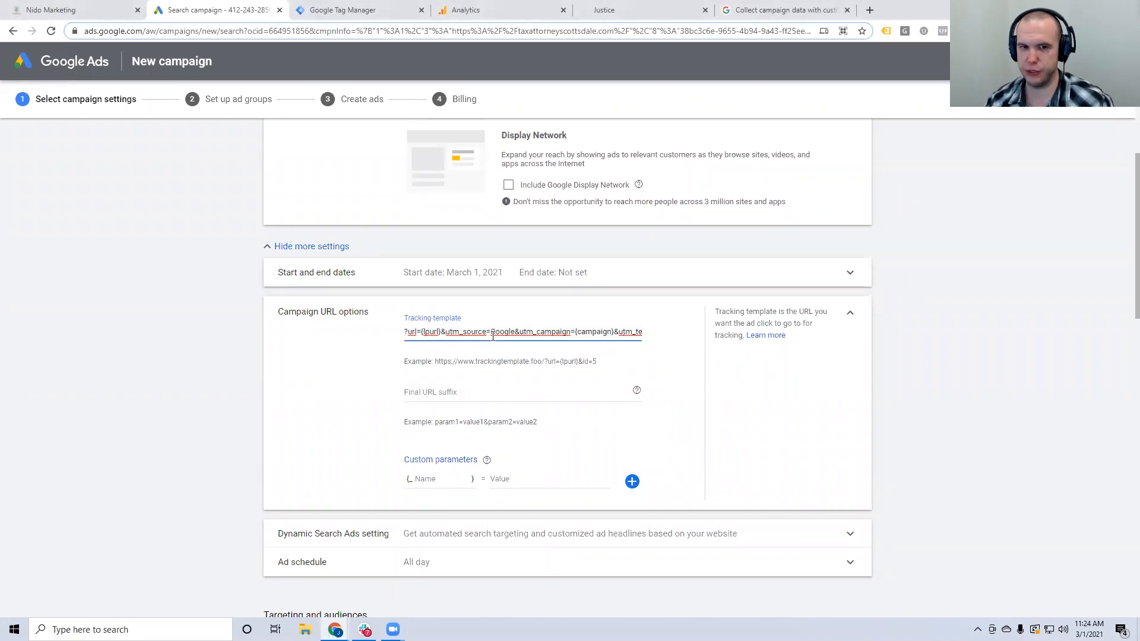
{"action": "type", "text": "a"}
{"action": "key", "text": "BackSpace"}
{"action": "type", "text": "Ads"}
{"action": "key", "text": "ctrl+a"}
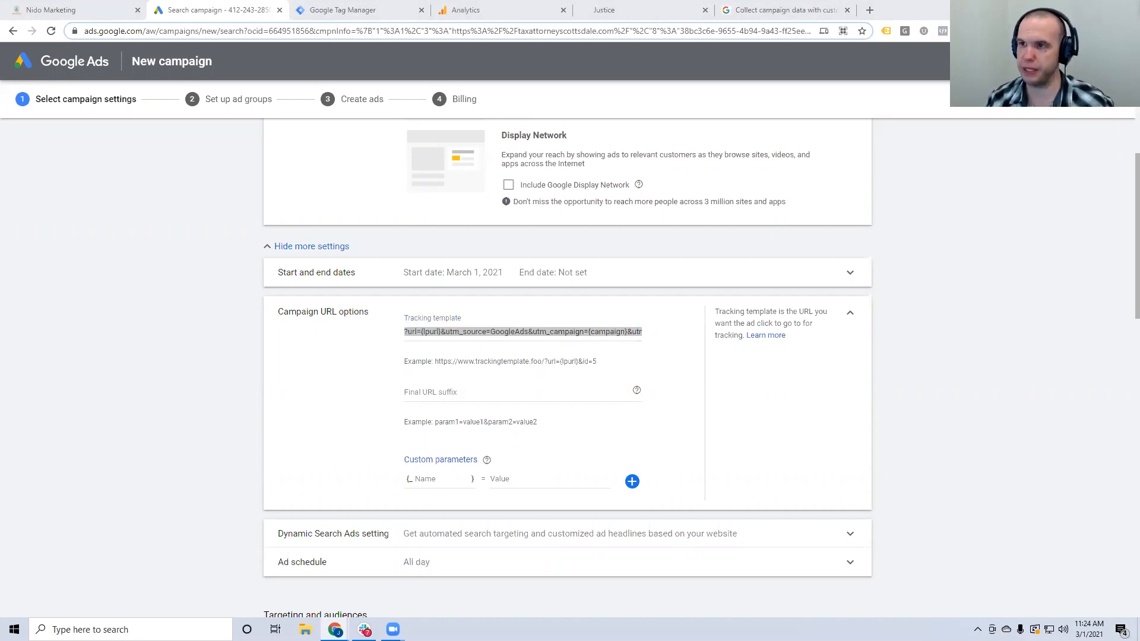
- Review the campaign and keyword parameters in the tracking template and collapse the campaign URL options
{"action": "left_click", "coordinate": [652, 319]}
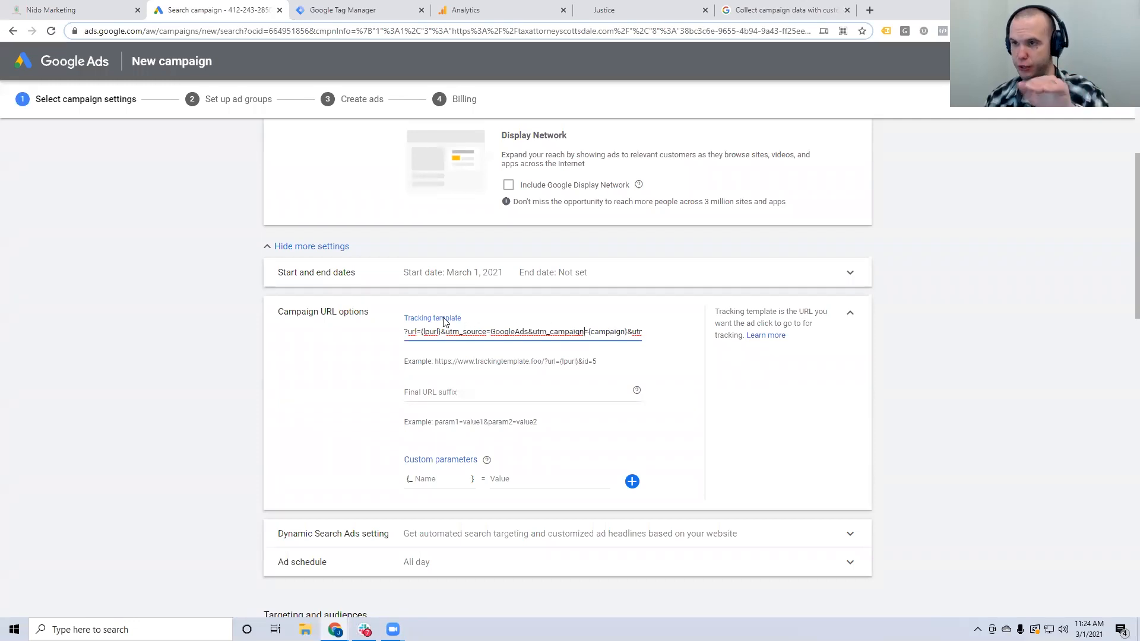
{"action": "left_click_drag", "start_coordinate": [605, 332], "coordinate": [634, 341]}
{"action": "left_click", "coordinate": [556, 330]}
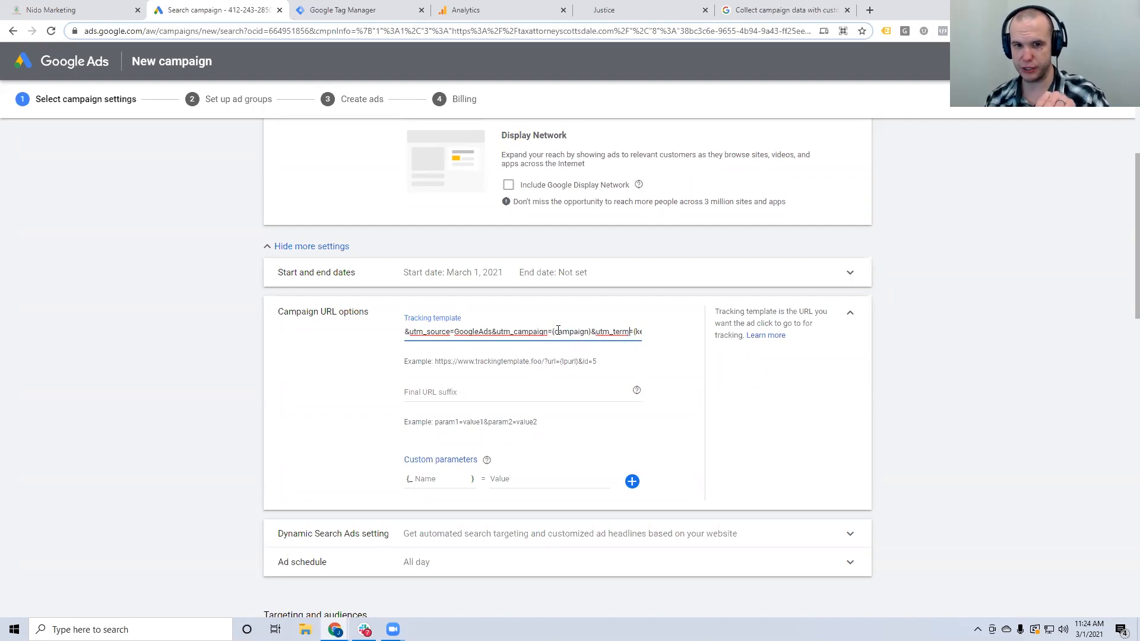
{"action": "left_click_drag", "start_coordinate": [556, 330], "coordinate": [629, 332]}
{"action": "left_click", "coordinate": [628, 332]}
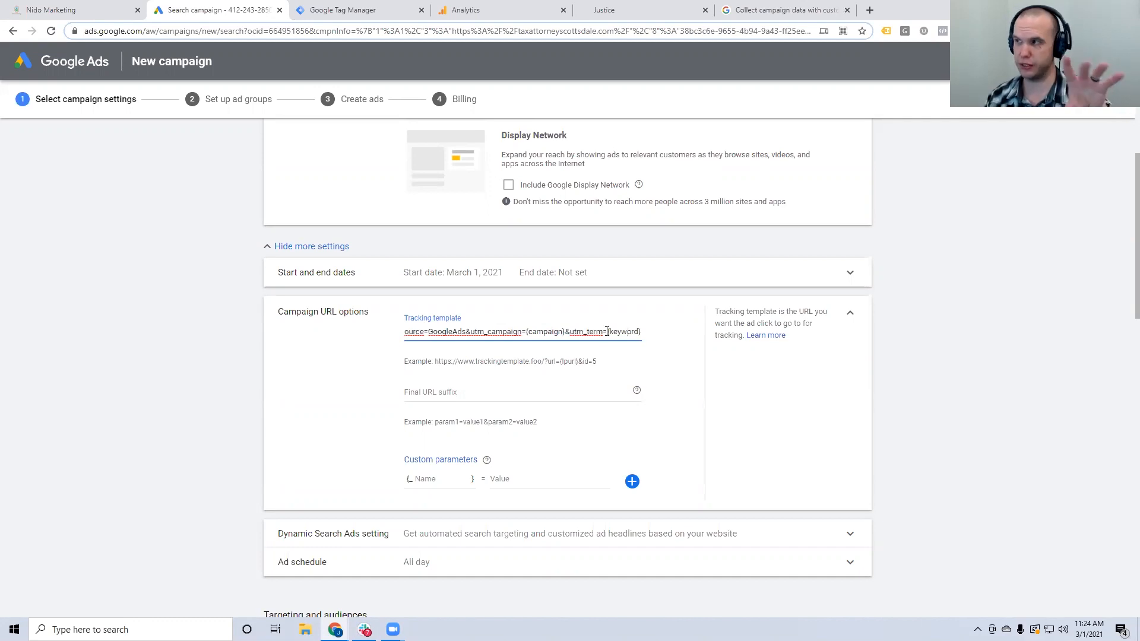
{"action": "left_click_drag", "start_coordinate": [609, 331], "coordinate": [639, 332]}
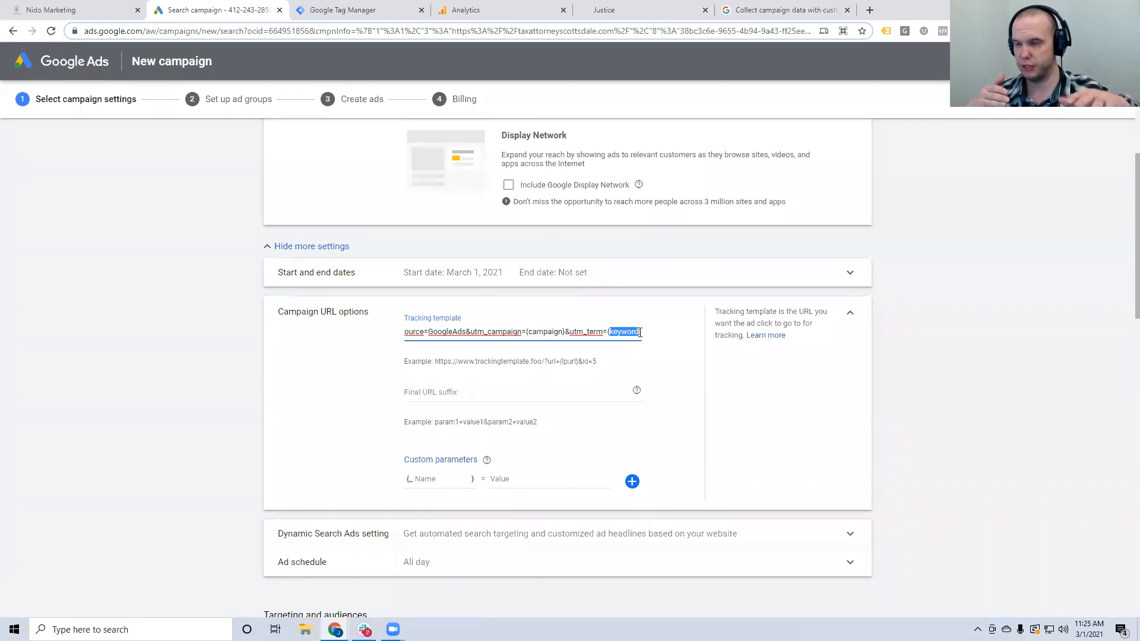
{"action": "left_click", "coordinate": [641, 333]}
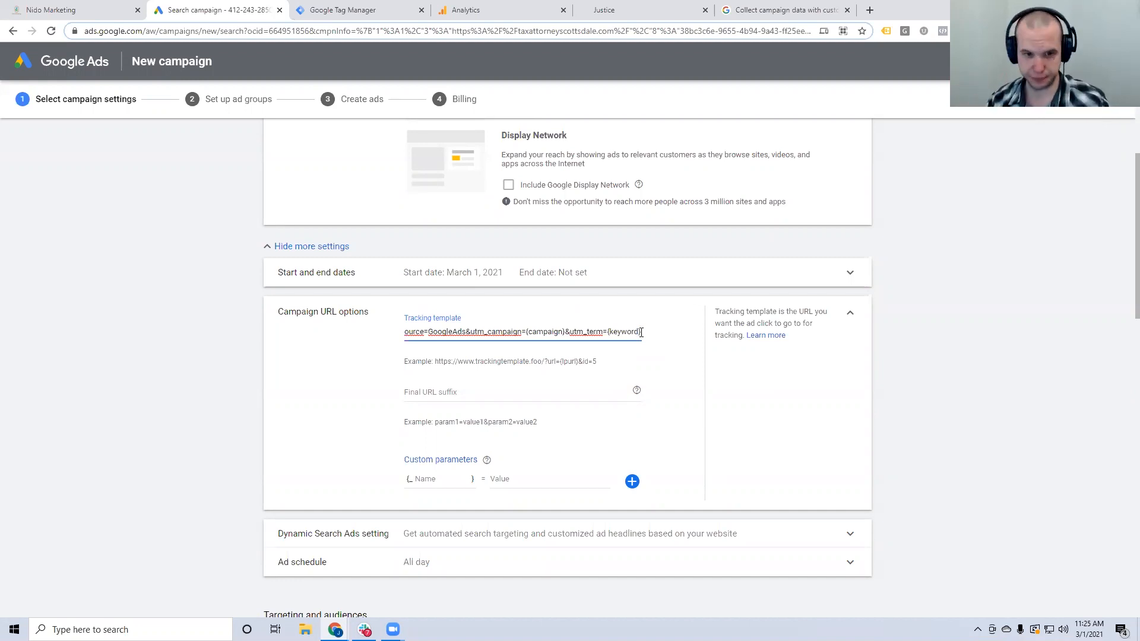
{"action": "left_click", "coordinate": [672, 348]}
{"action": "scroll", "coordinate": [715, 341], "scroll_direction": "down", "scroll_amount": 1}
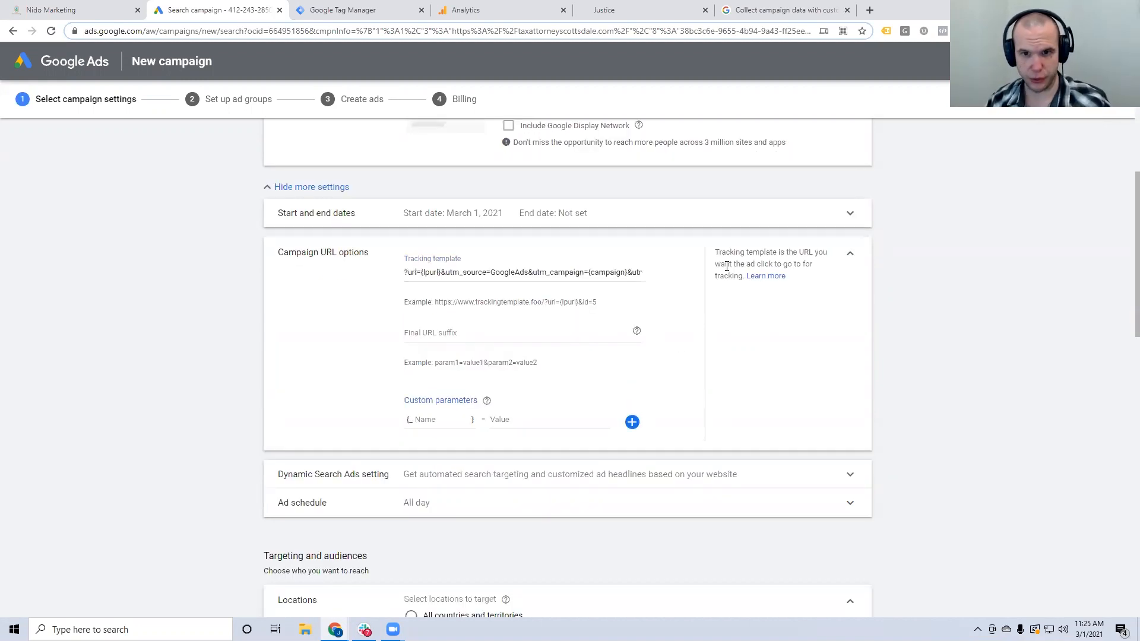
{"action": "left_click", "coordinate": [851, 257]}
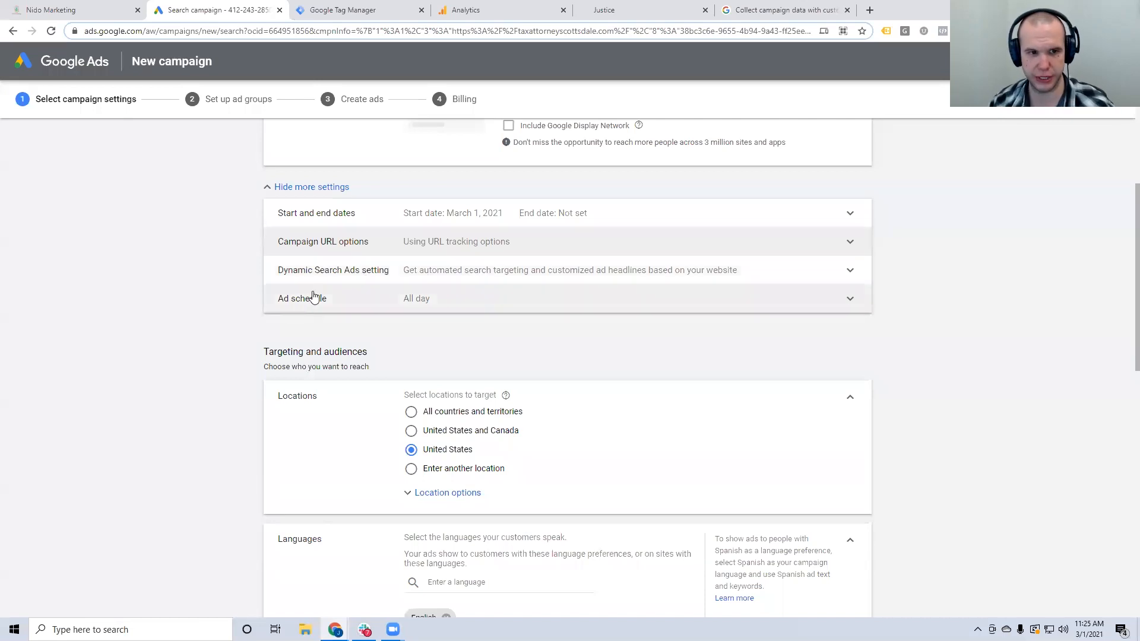
- Examine the campaign's ad schedule settings and close them without editing
{"action": "left_click", "coordinate": [850, 301]}
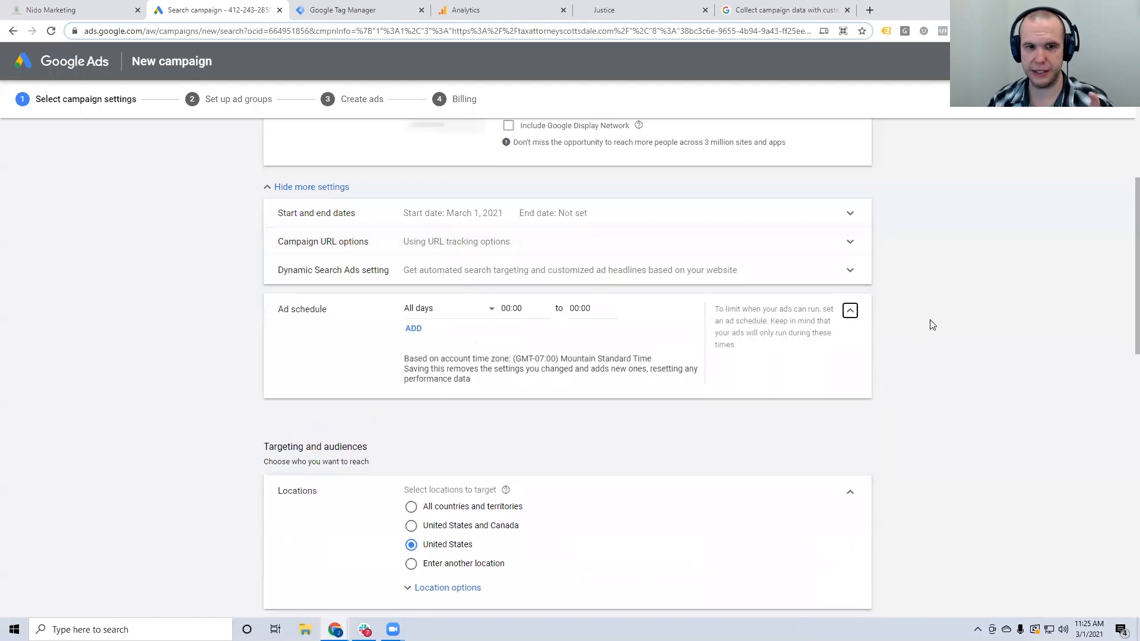
{"action": "scroll", "coordinate": [654, 318], "scroll_direction": "down", "scroll_amount": 1}
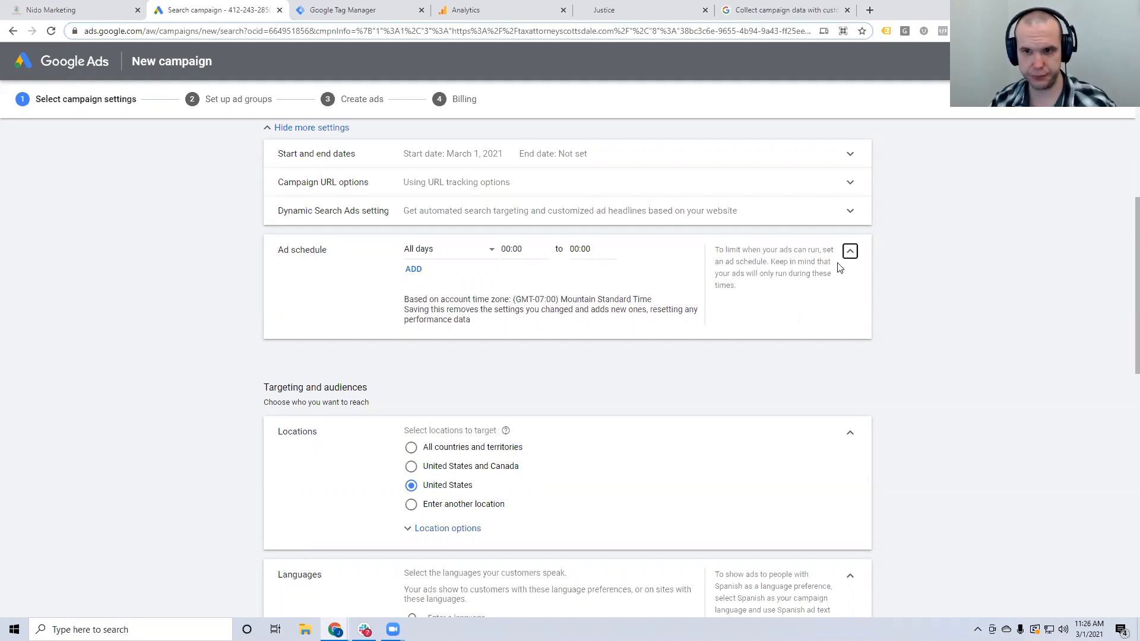
{"action": "left_click", "coordinate": [849, 251]}
- Review the campaign's location targeting options and check the service area on the law firm's website
{"action": "scroll", "coordinate": [575, 239], "scroll_direction": "down", "scroll_amount": 1}
{"action": "scroll", "coordinate": [575, 239], "scroll_direction": "down", "scroll_amount": 1}
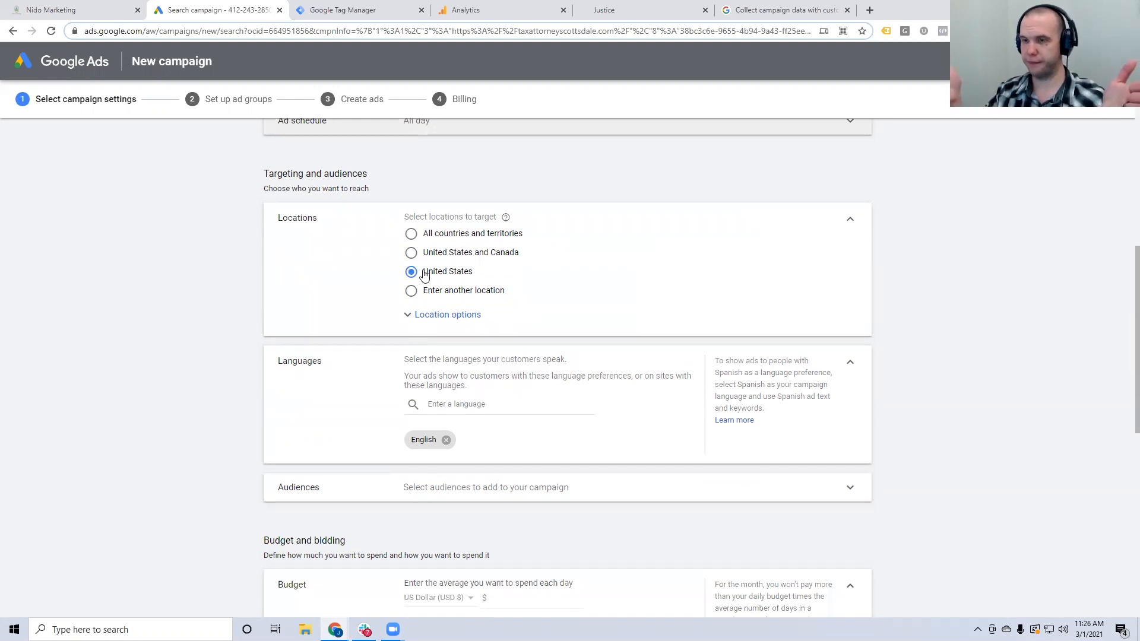
{"action": "left_click", "coordinate": [611, 7]}
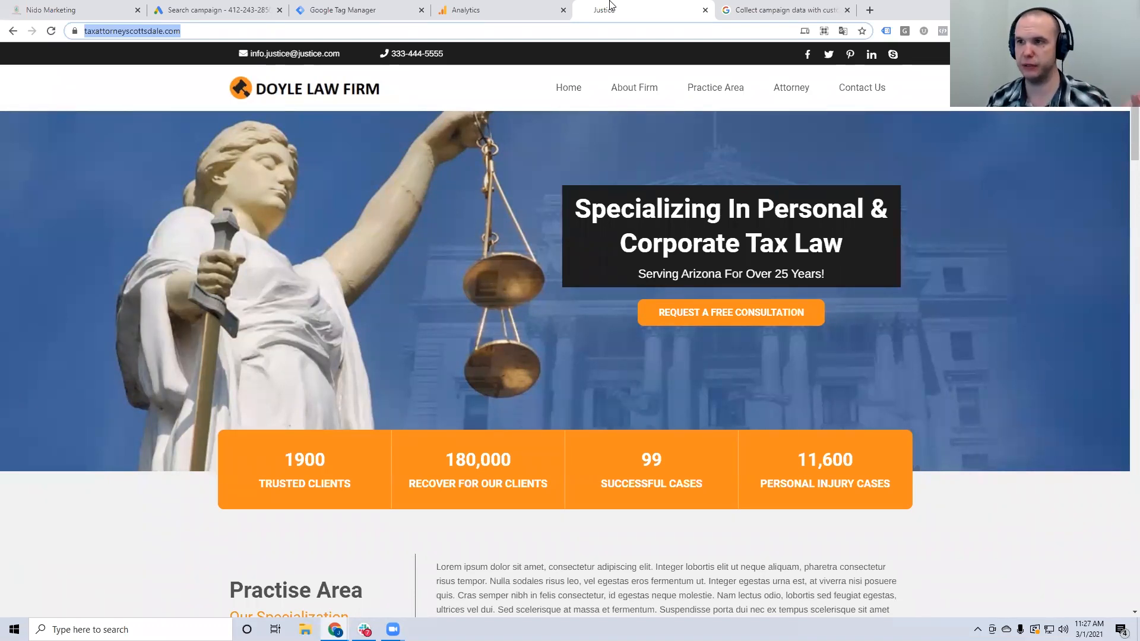
{"action": "left_click", "coordinate": [215, 10]}
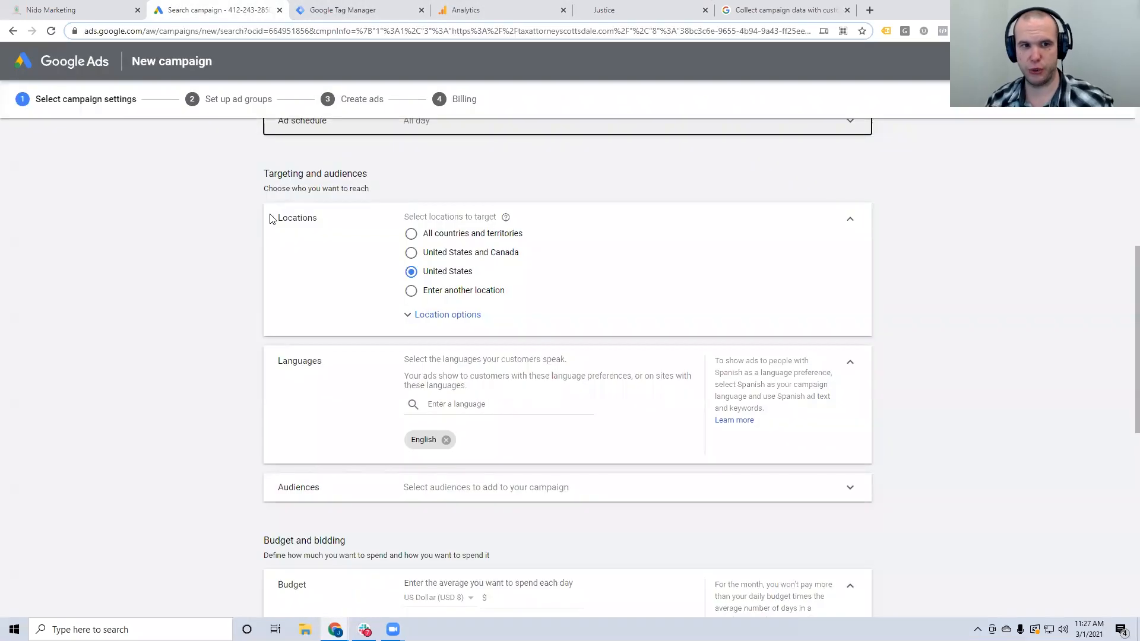
- Set the campaign's location targeting to enter another location and open the advanced location search
{"action": "left_click", "coordinate": [434, 295]}
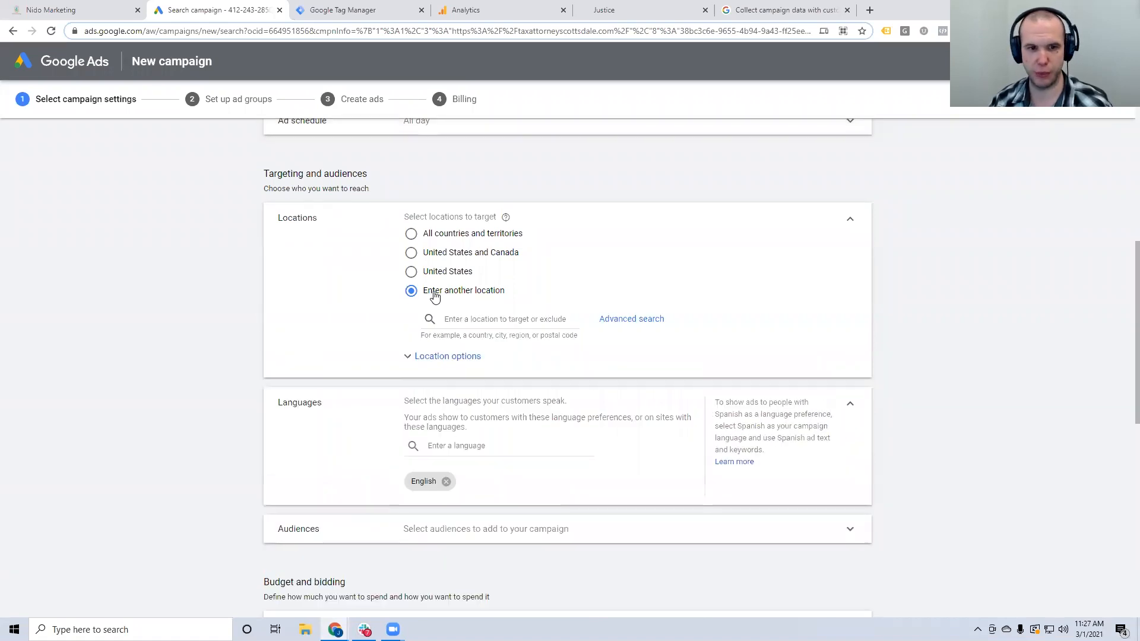
{"action": "left_click", "coordinate": [466, 320]}
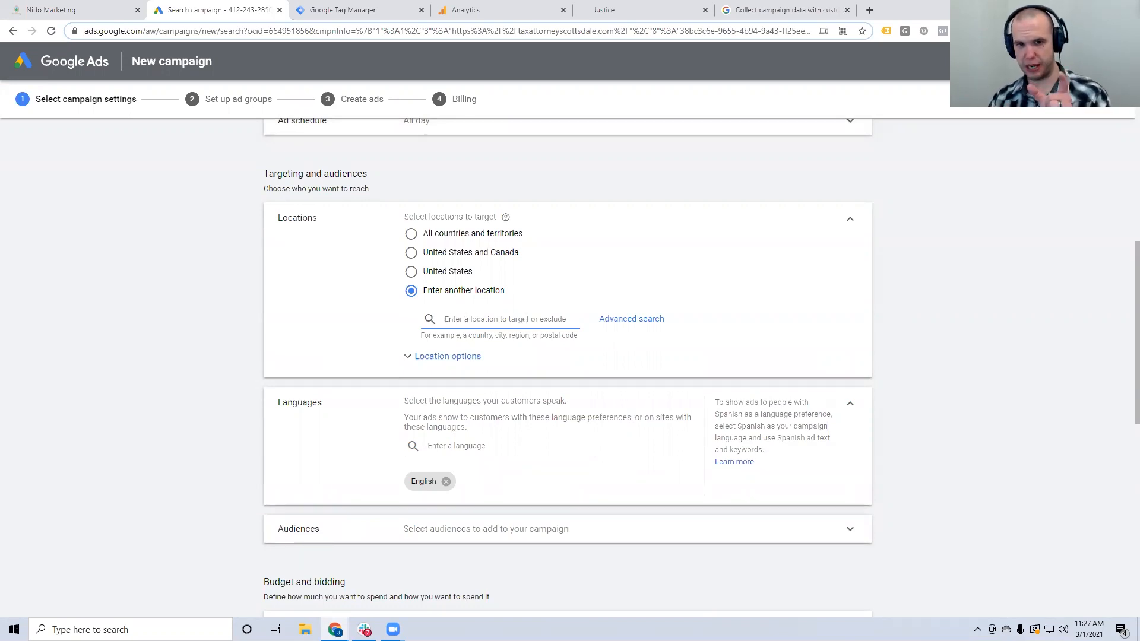
{"action": "left_click", "coordinate": [632, 320]}
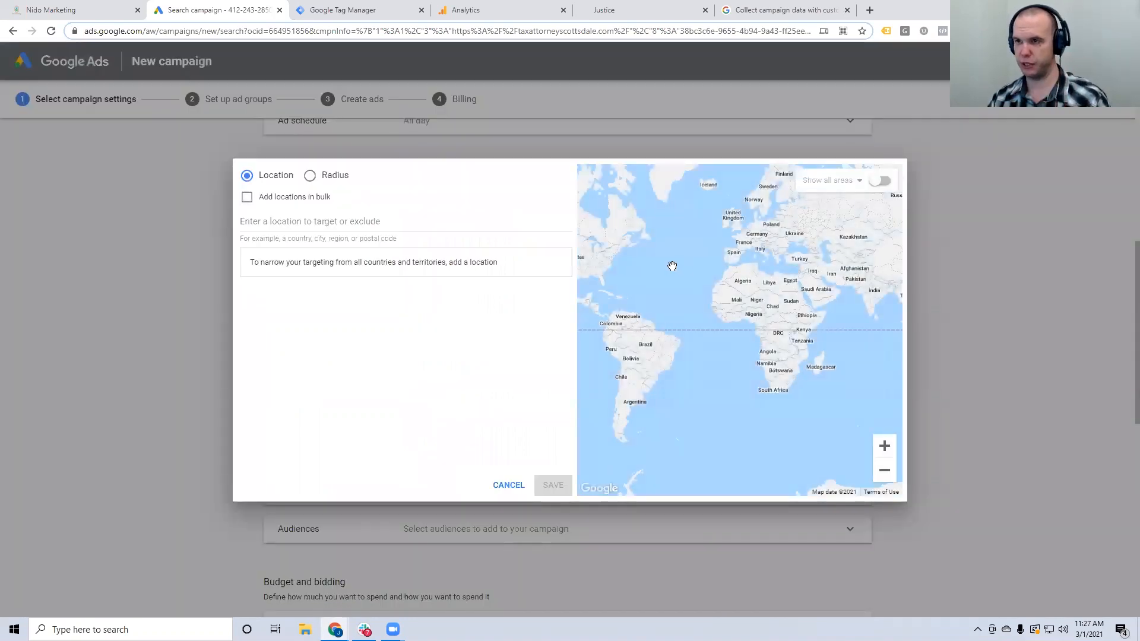
- Find the Phoenix area on the map and switch the location search to radius targeting with pin mode
{"action": "left_click_drag", "start_coordinate": [652, 265], "coordinate": [796, 311]}
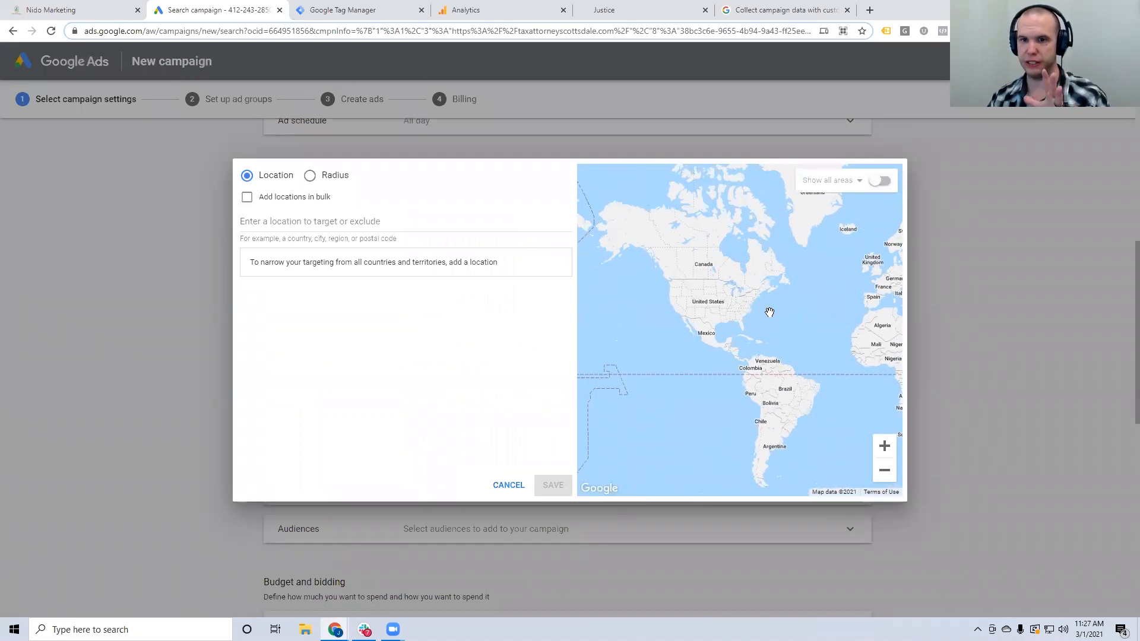
{"action": "left_click_drag", "start_coordinate": [727, 324], "coordinate": [773, 327]}
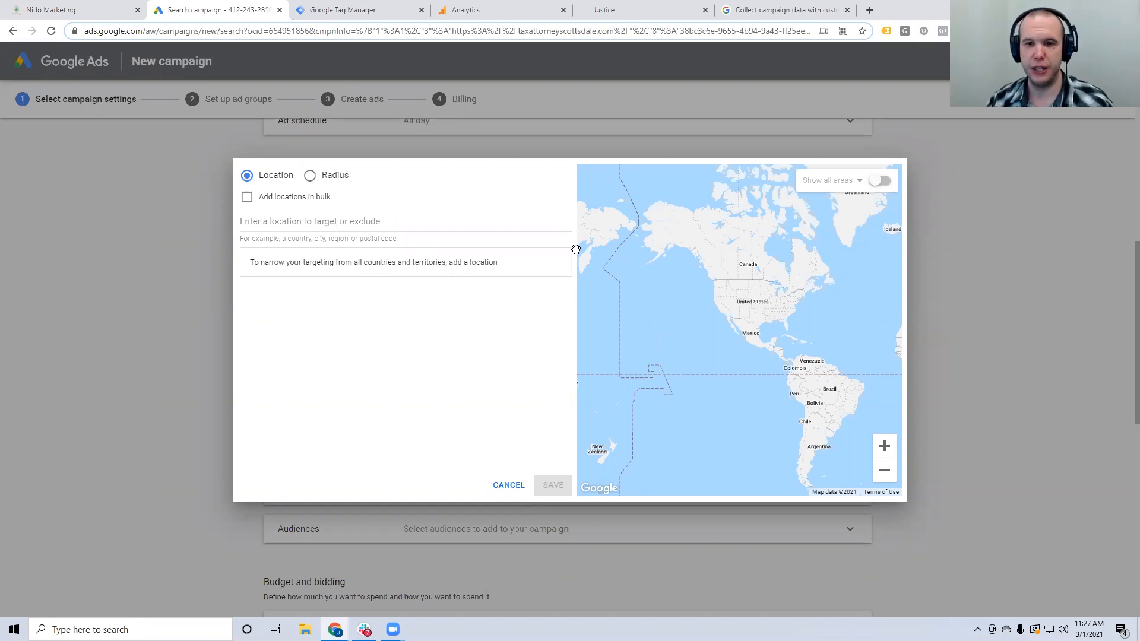
{"action": "left_click", "coordinate": [884, 446]}
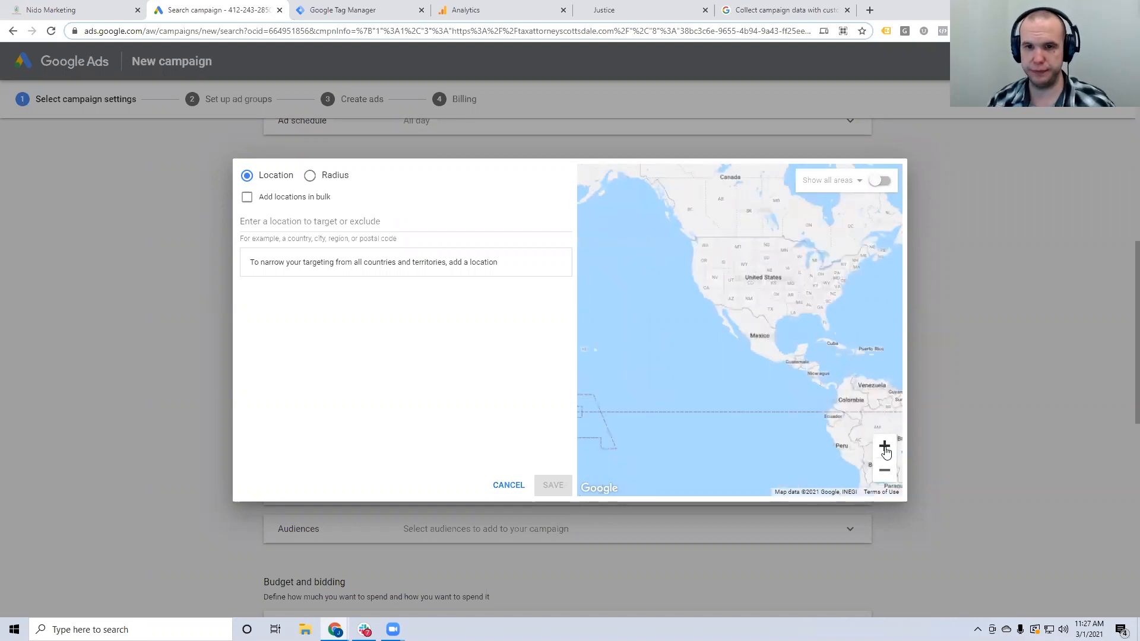
{"action": "left_click", "coordinate": [884, 446]}
{"action": "left_click", "coordinate": [884, 447]}
{"action": "left_click_drag", "start_coordinate": [723, 271], "coordinate": [750, 386]}
{"action": "left_click_drag", "start_coordinate": [725, 336], "coordinate": [804, 364]}
{"action": "left_click", "coordinate": [883, 446]}
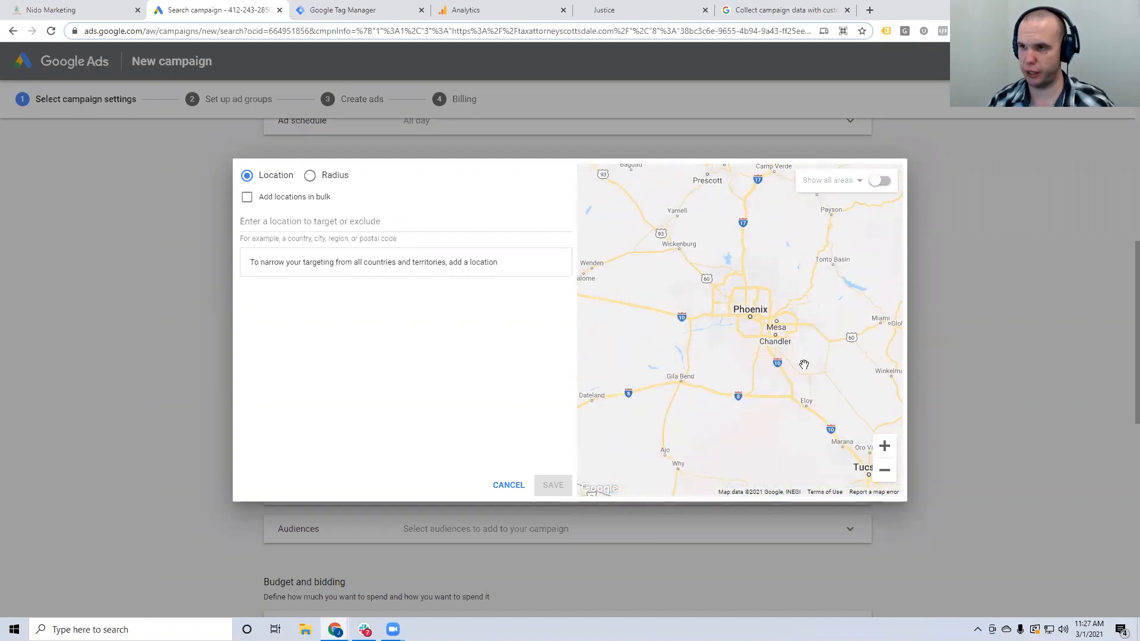
{"action": "left_click", "coordinate": [310, 176]}
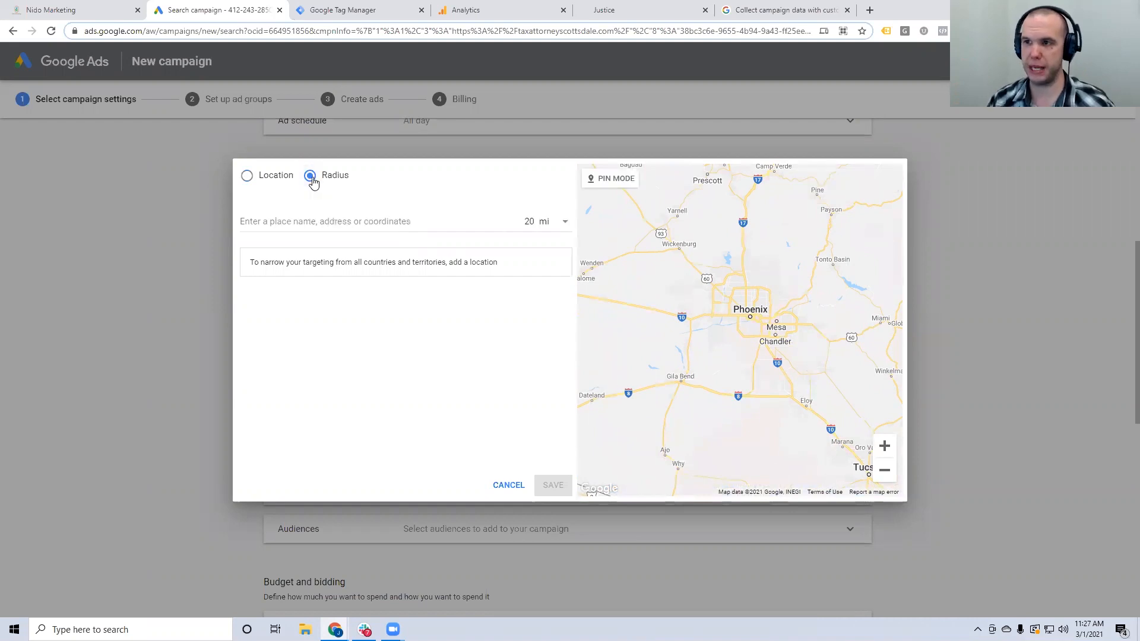
{"action": "left_click", "coordinate": [620, 185]}
{"action": "left_click", "coordinate": [620, 185]}
{"action": "left_click", "coordinate": [620, 185]}
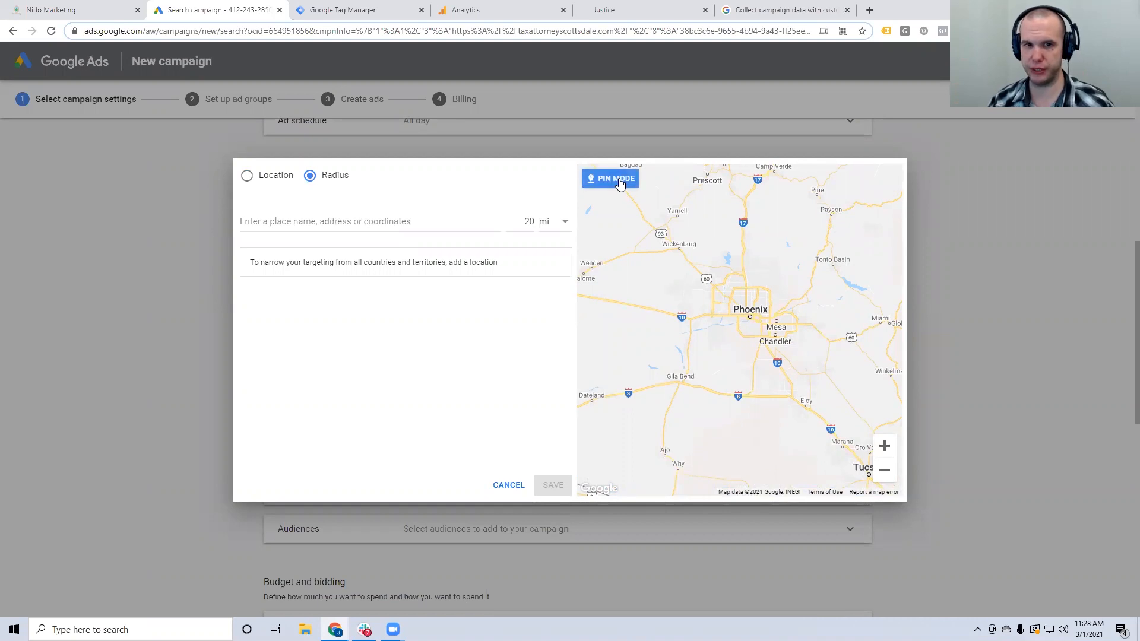
- Try a 40 mi radius pinned on Phoenix and dismiss the proposed area
{"action": "left_click", "coordinate": [528, 221]}
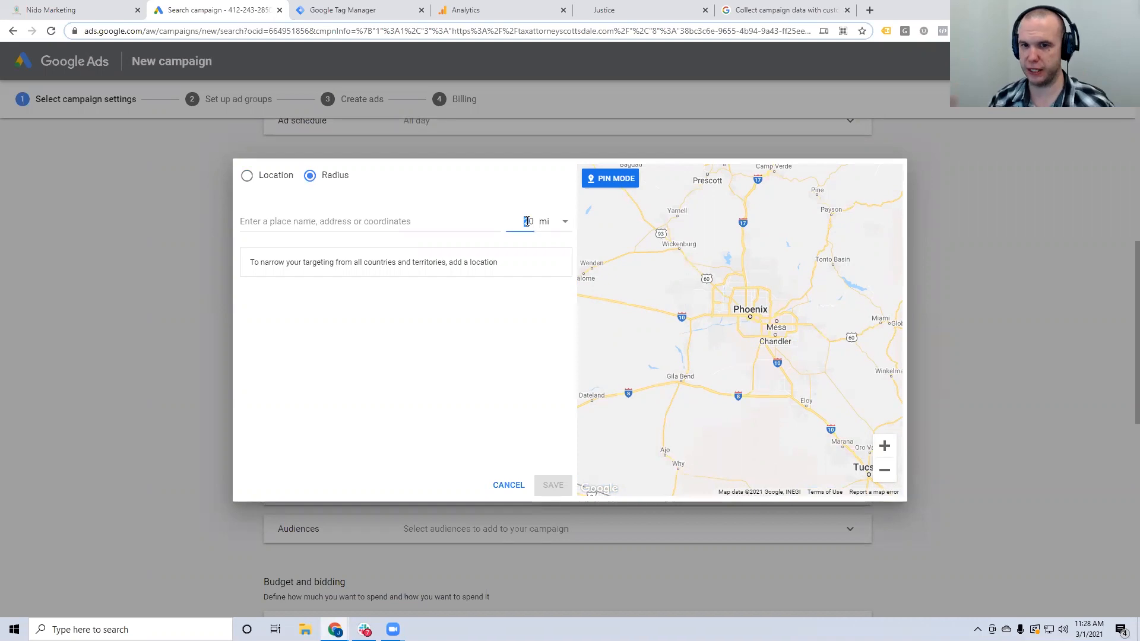
{"action": "type", "text": "4"}
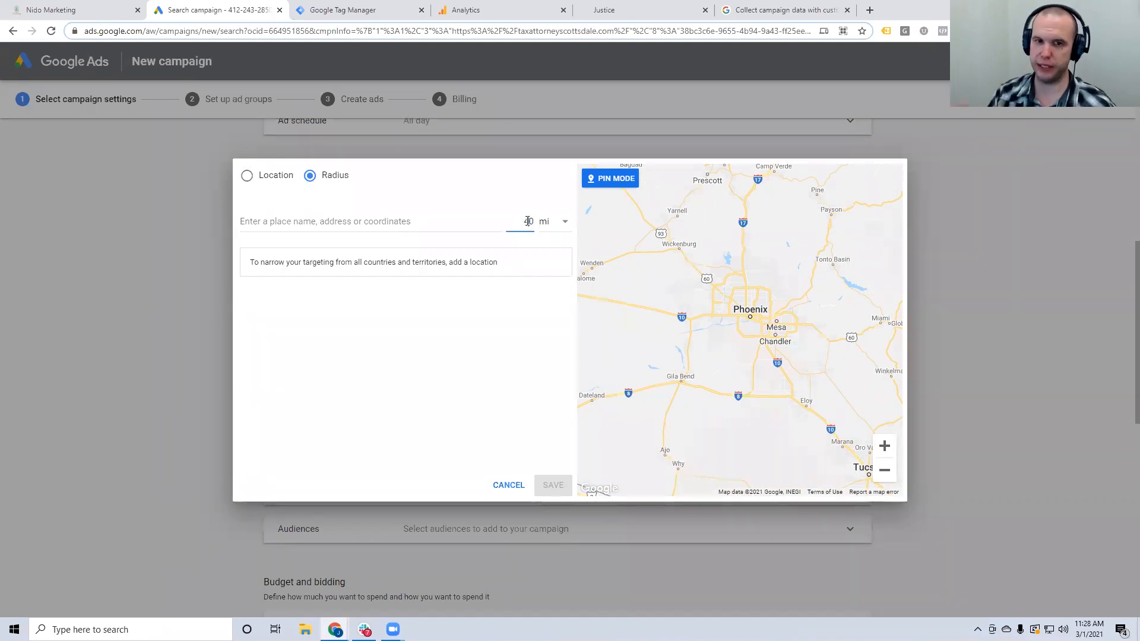
{"action": "left_click", "coordinate": [885, 446]}
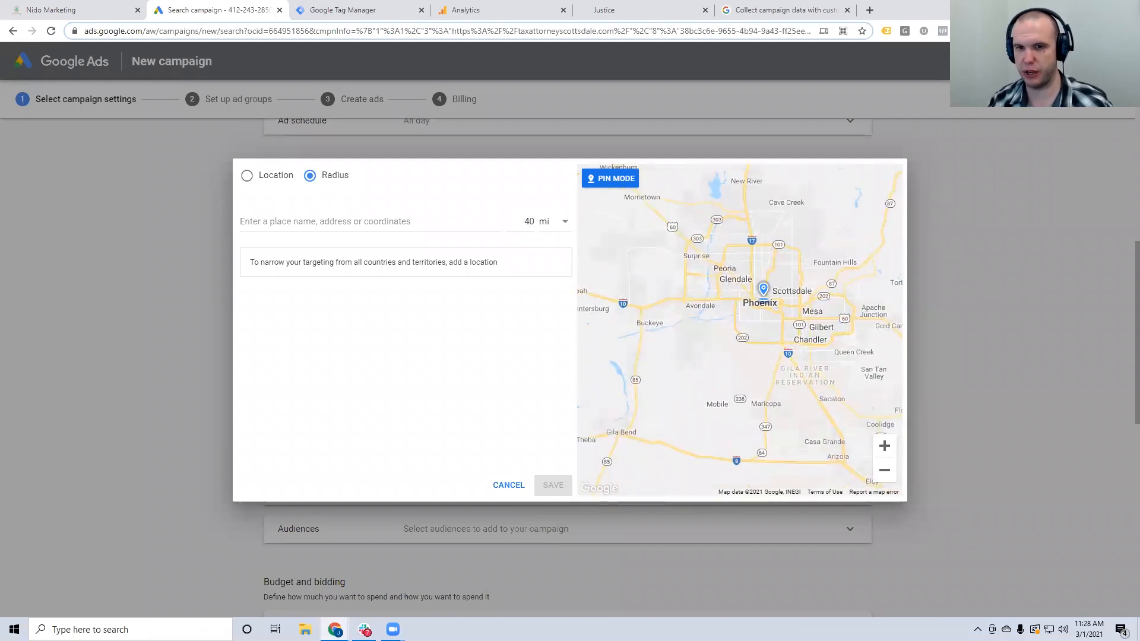
{"action": "left_click", "coordinate": [763, 295]}
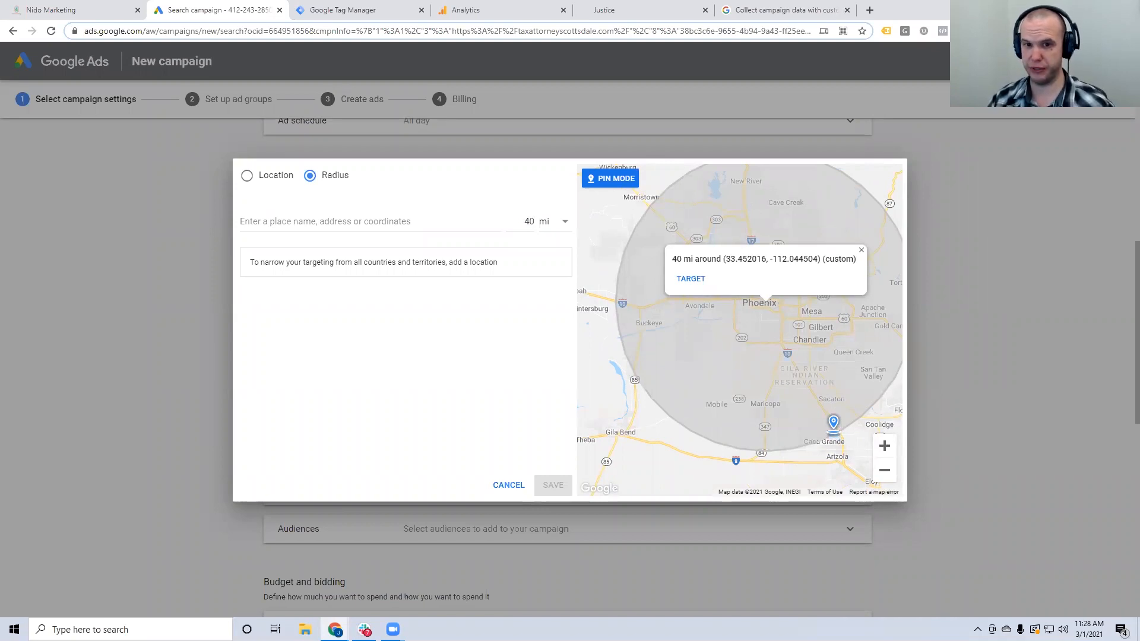
{"action": "left_click", "coordinate": [862, 252]}
- Set the radius to 30 mi, pin it just east of central Phoenix, target that area and save it
{"action": "double_click", "coordinate": [528, 221]}
{"action": "type", "text": "30"}
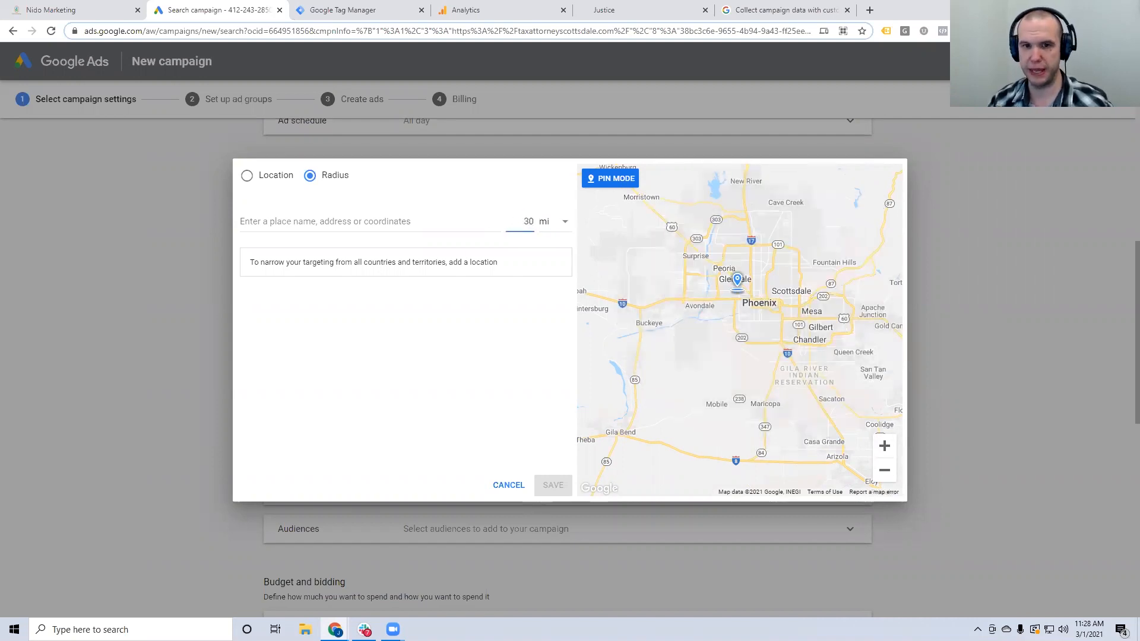
{"action": "left_click", "coordinate": [771, 293]}
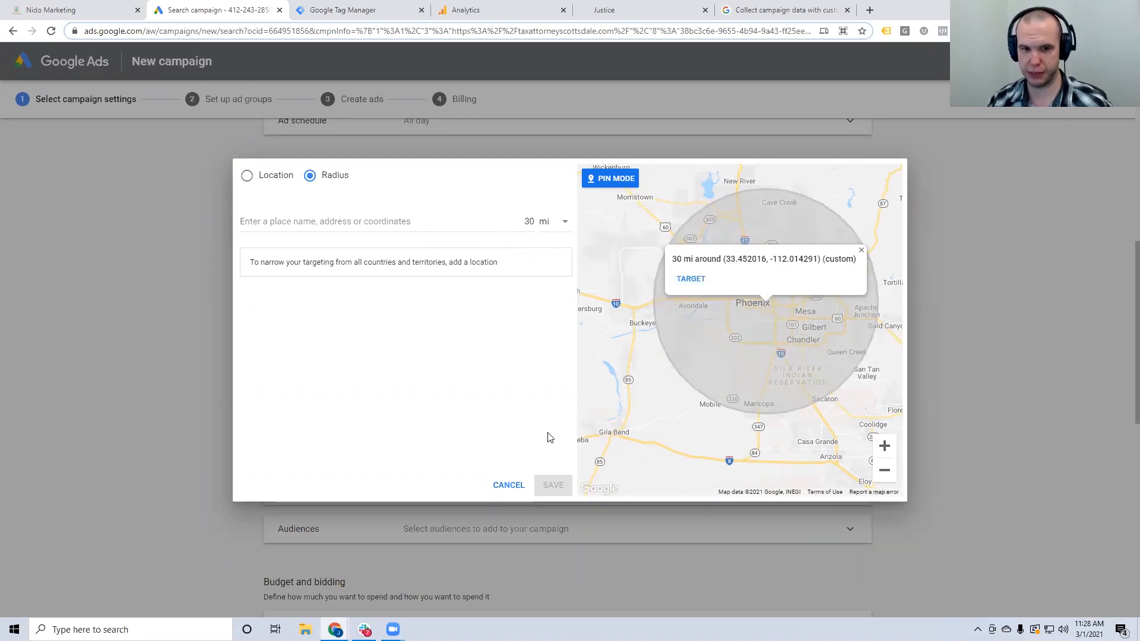
{"action": "left_click", "coordinate": [688, 279]}
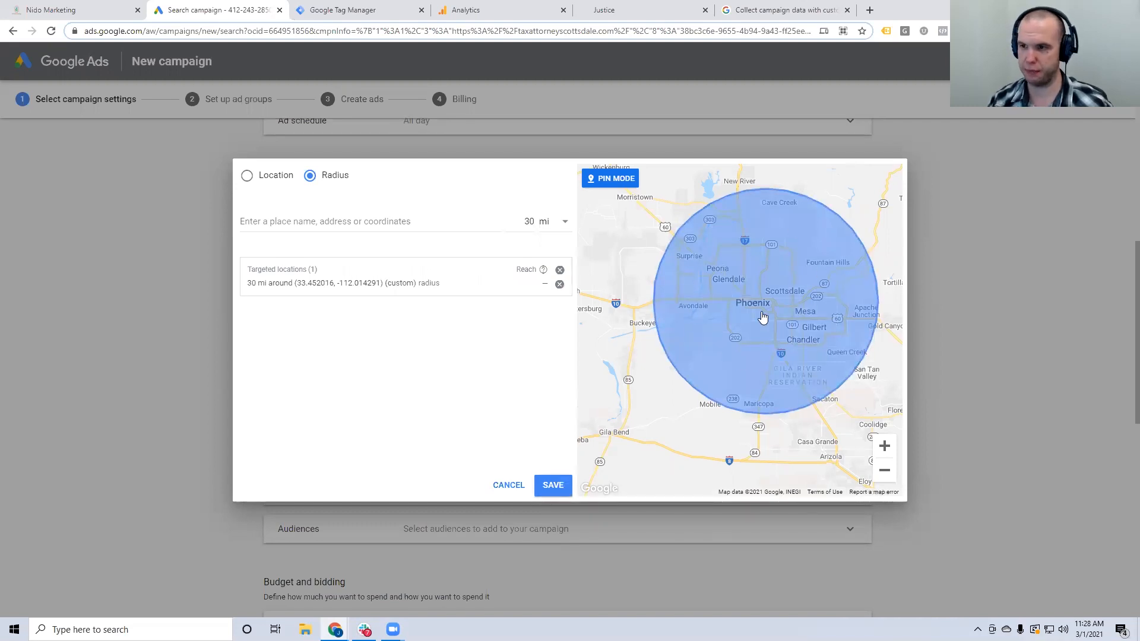
{"action": "left_click", "coordinate": [553, 485]}
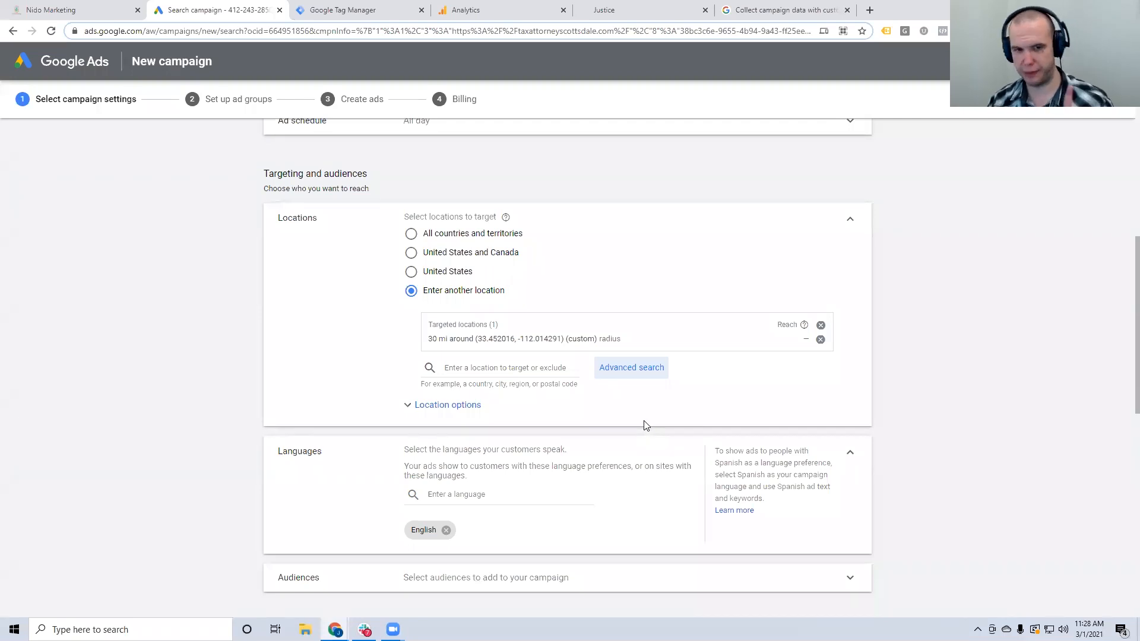
- Limit targeting to Presence: People in or regularly in your targeted locations, and check the saved radius in the advanced search without editing
{"action": "left_click", "coordinate": [449, 410]}
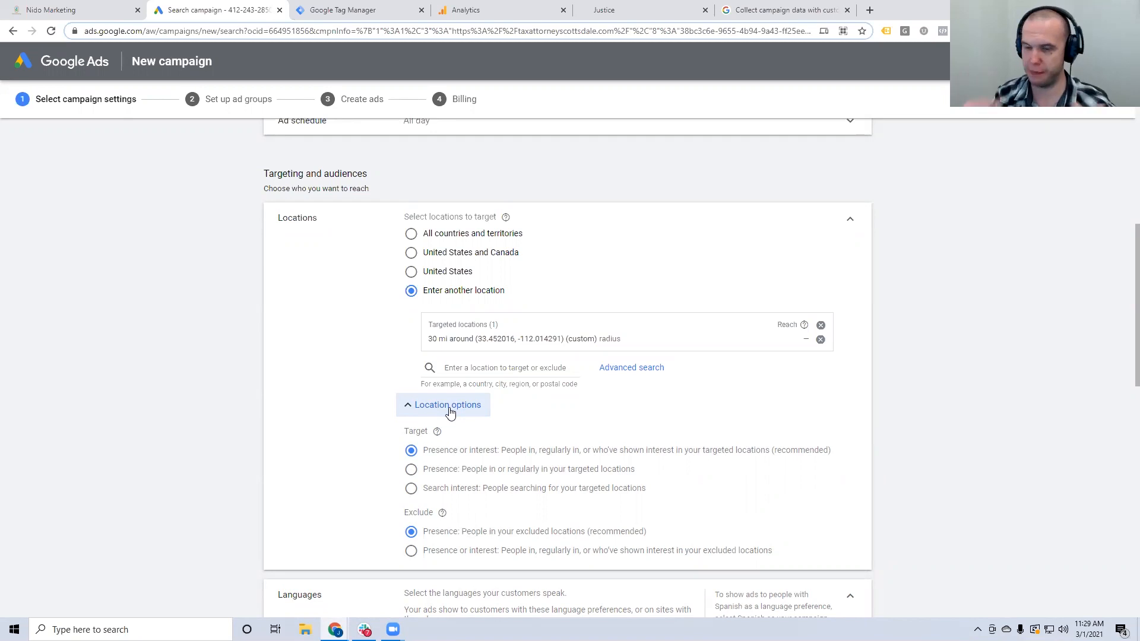
{"action": "scroll", "coordinate": [449, 412], "scroll_direction": "down", "scroll_amount": 2}
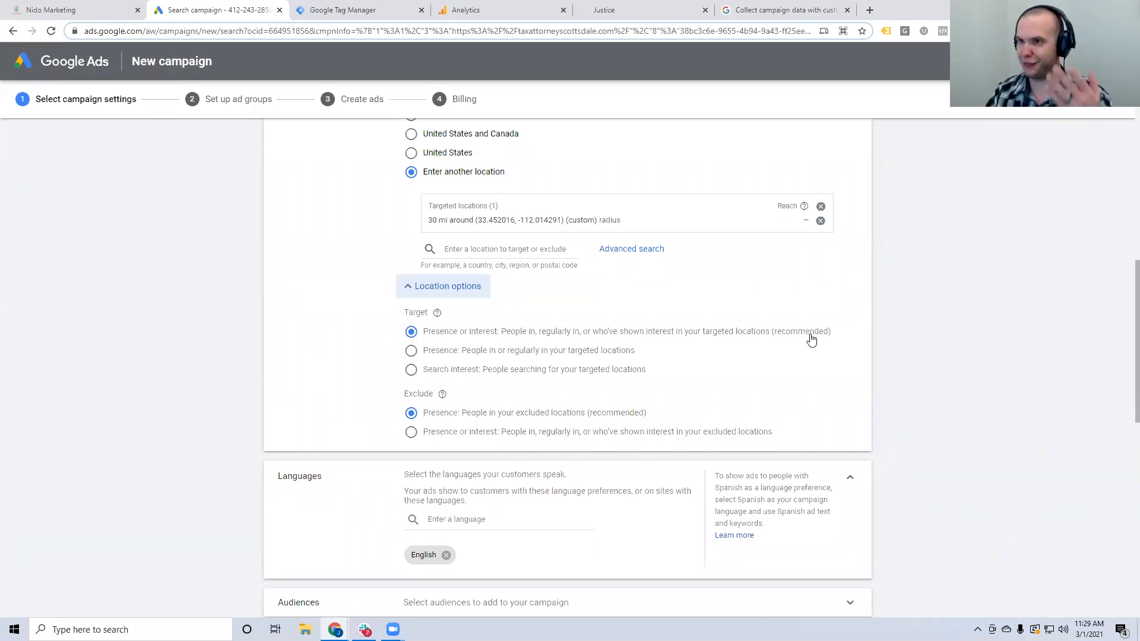
{"action": "left_click", "coordinate": [476, 354]}
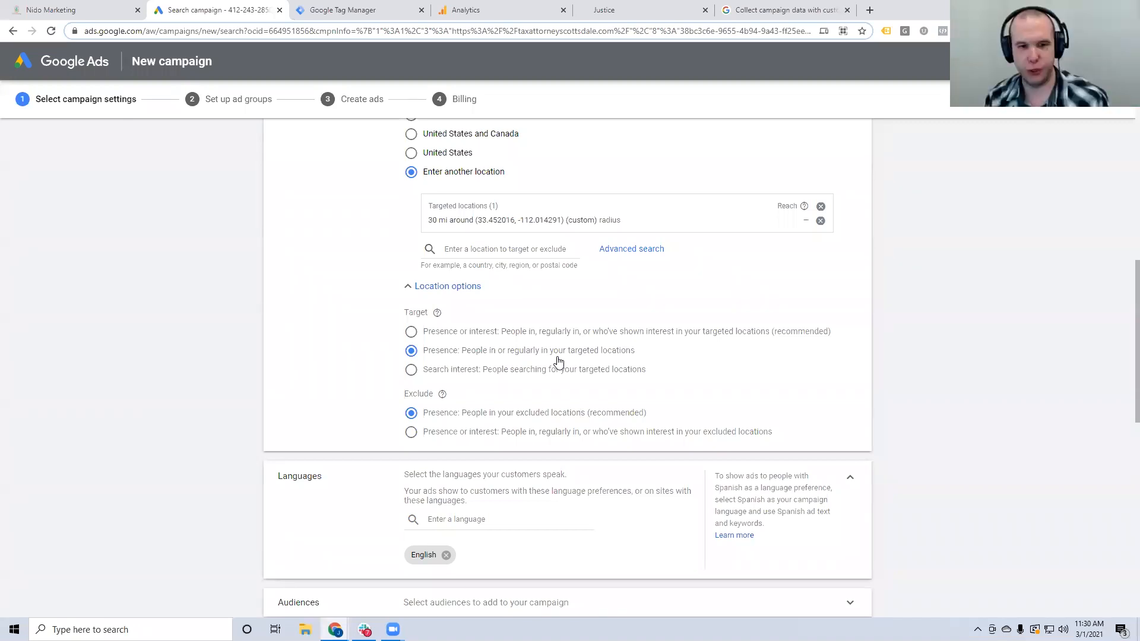
{"action": "scroll", "coordinate": [554, 360], "scroll_direction": "down", "scroll_amount": 1}
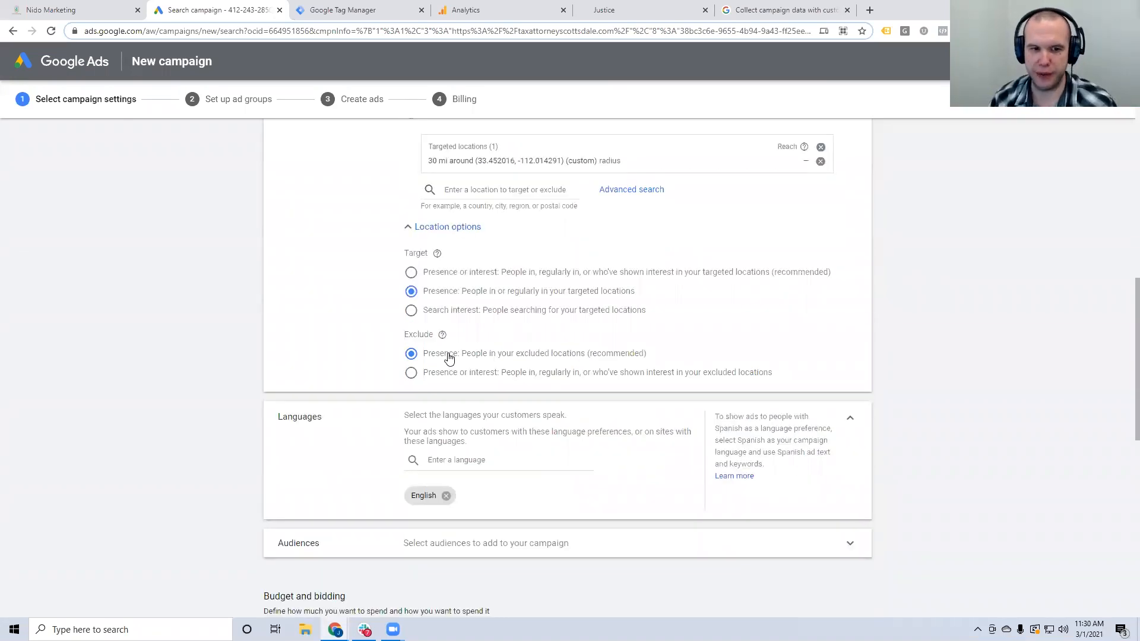
{"action": "scroll", "coordinate": [448, 358], "scroll_direction": "up", "scroll_amount": 1}
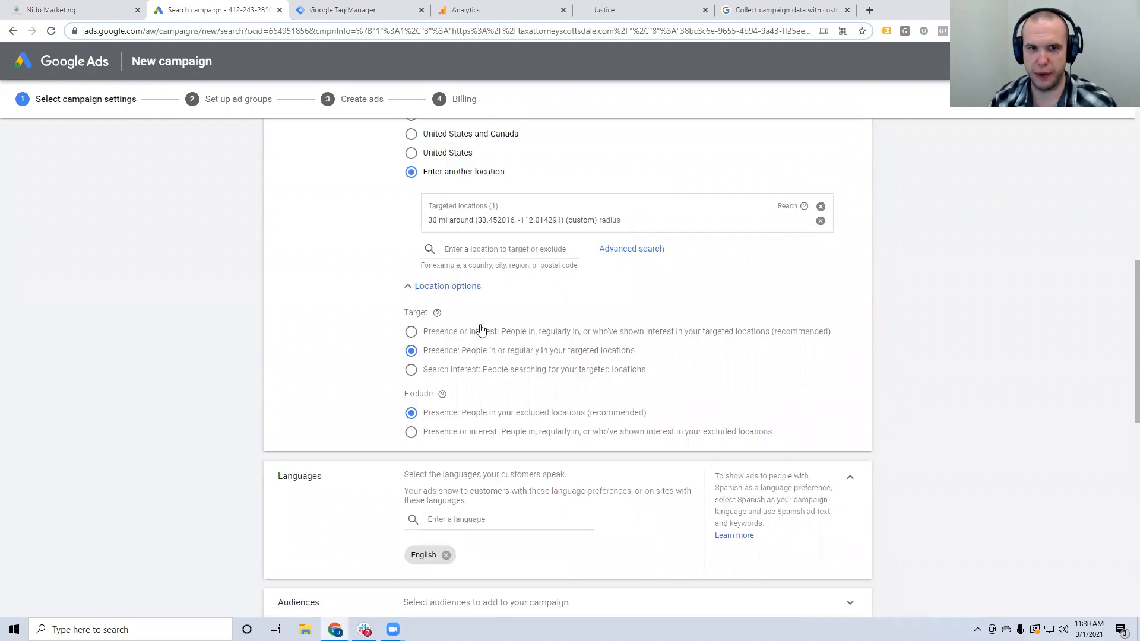
{"action": "left_click", "coordinate": [607, 248]}
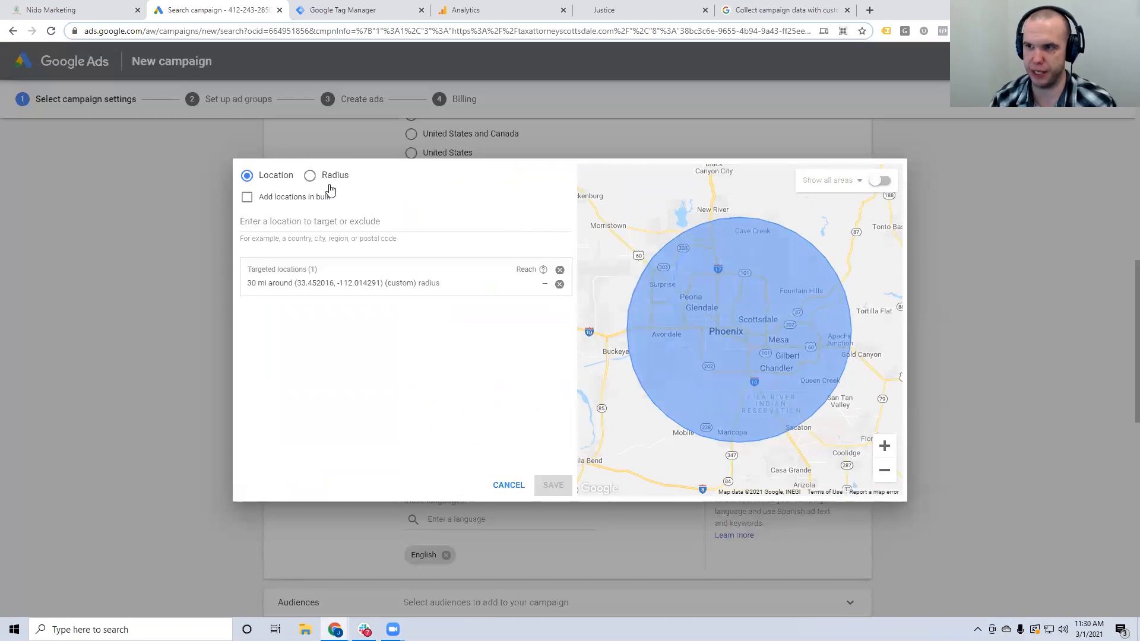
{"action": "left_click", "coordinate": [512, 484]}
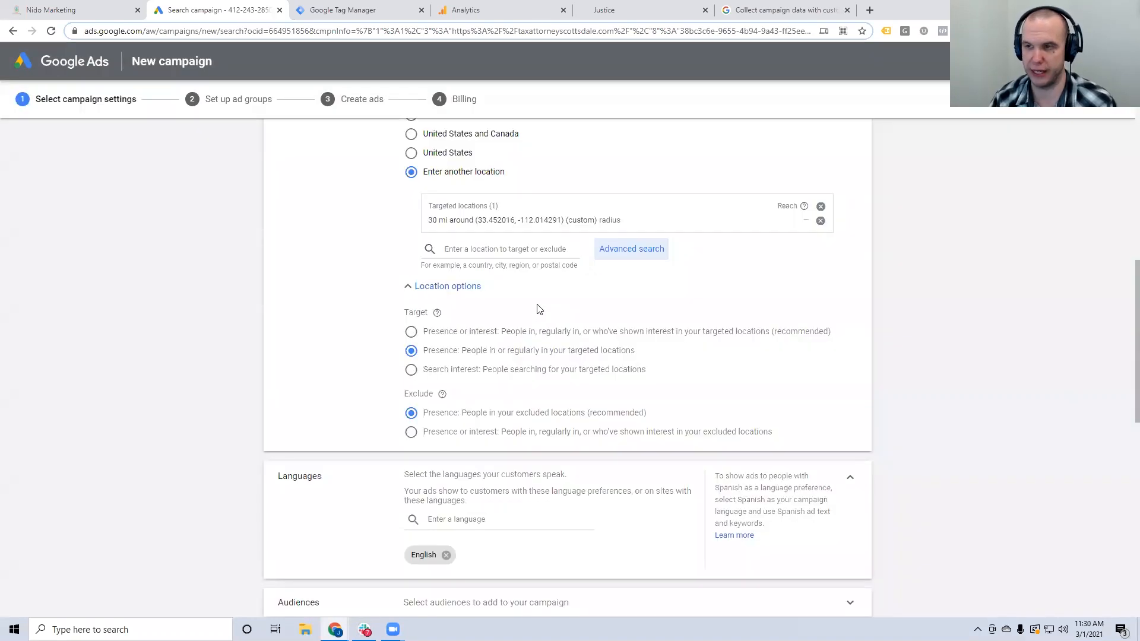
- Try the Presence or interest option for excluded locations and restore Presence: People in your excluded locations
{"action": "scroll", "coordinate": [453, 371], "scroll_direction": "down", "scroll_amount": 1}
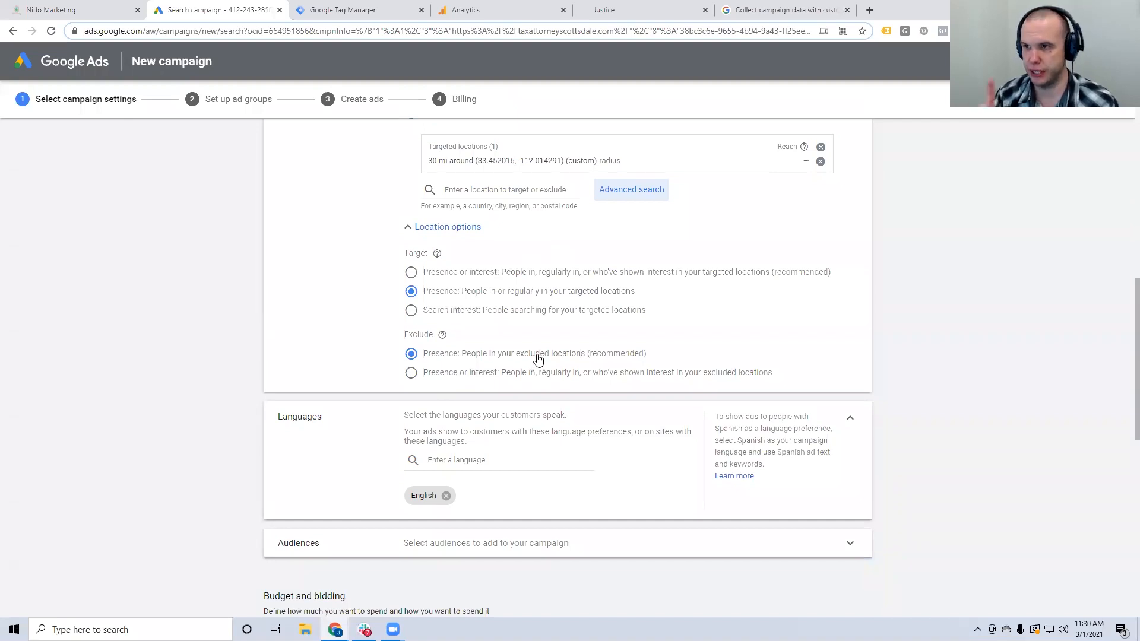
{"action": "left_click", "coordinate": [455, 380]}
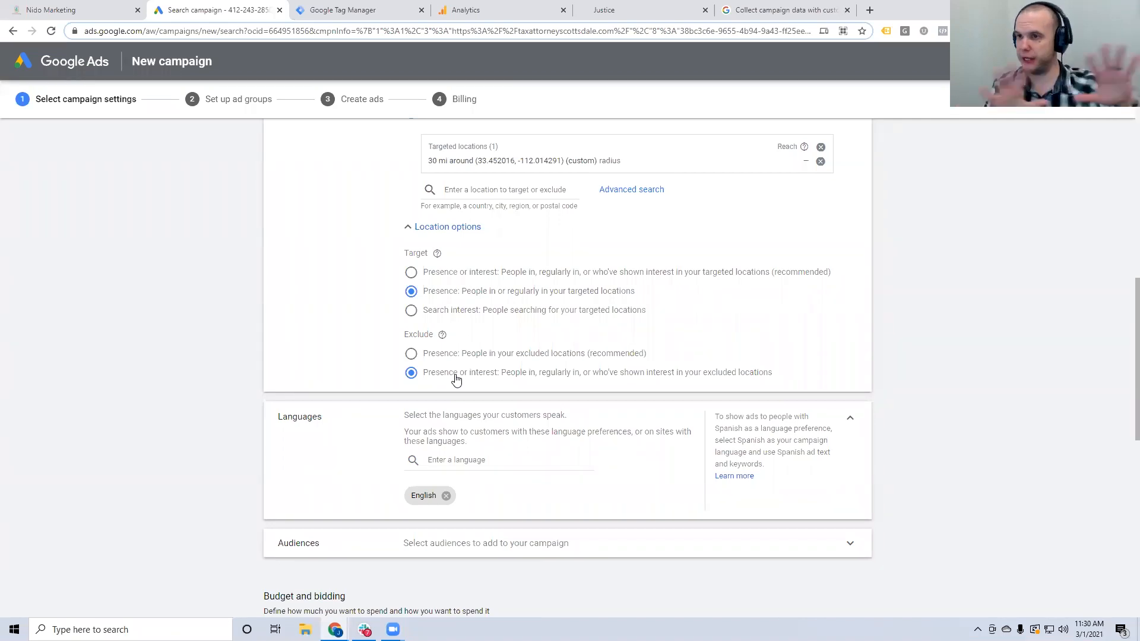
{"action": "left_click", "coordinate": [490, 355]}
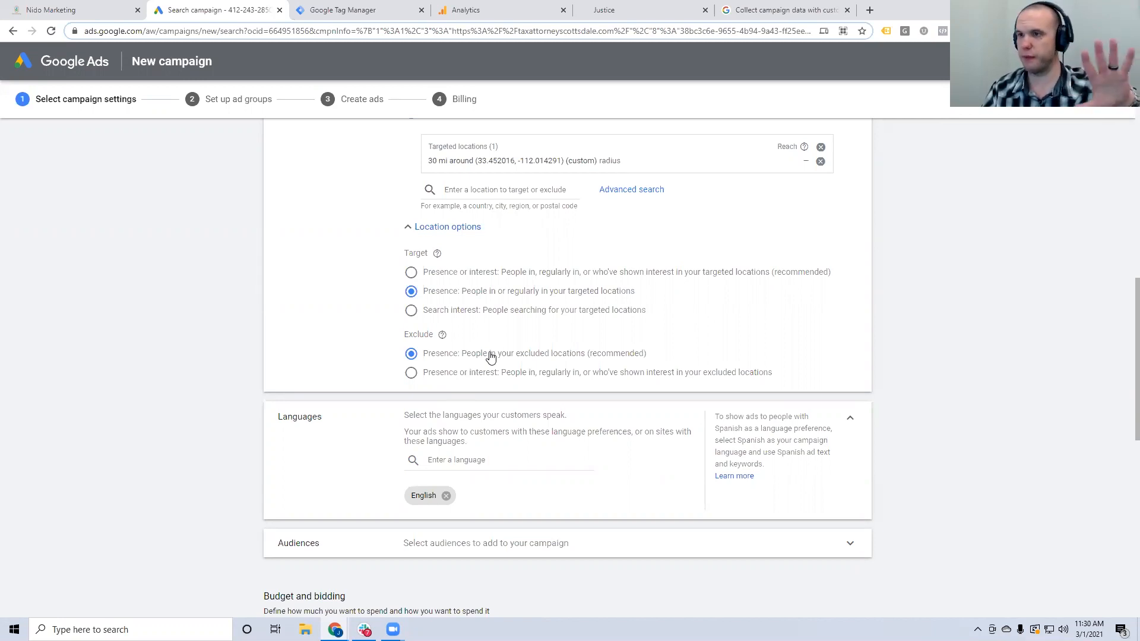
{"action": "left_click", "coordinate": [477, 377]}
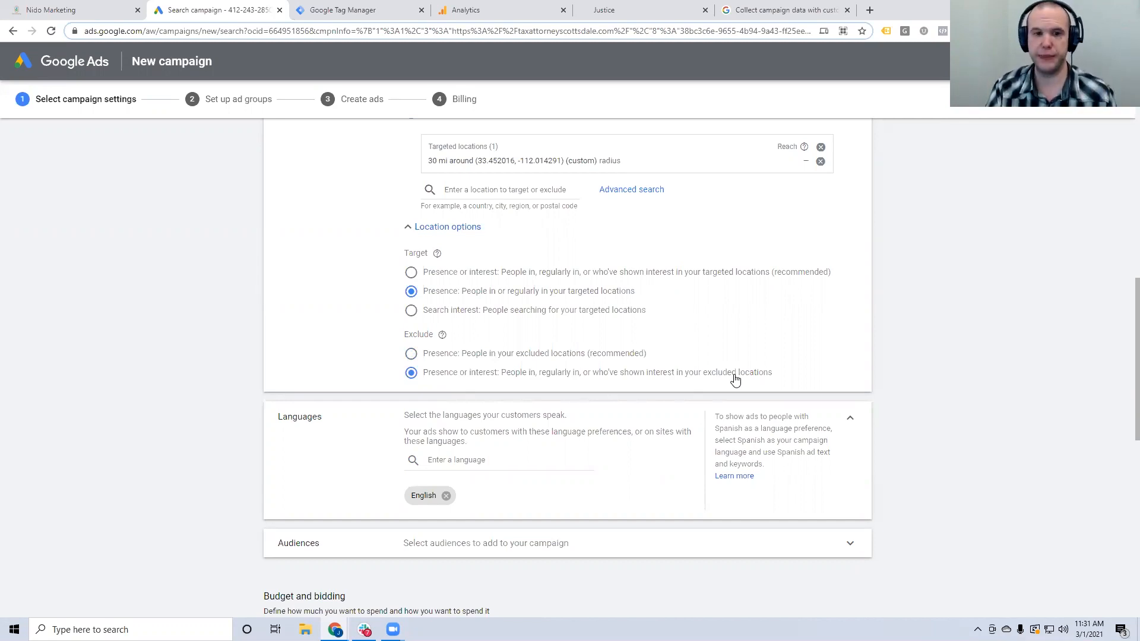
{"action": "left_click", "coordinate": [617, 355]}
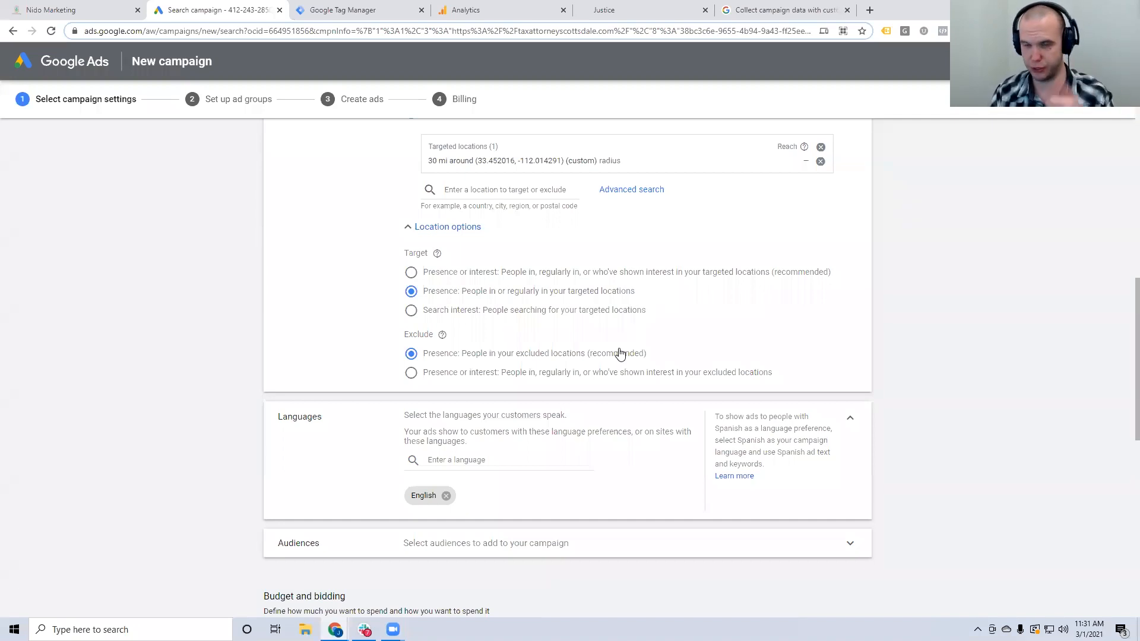
- Remove English from the campaign's languages and look over the audience options without selecting any
{"action": "scroll", "coordinate": [626, 331], "scroll_direction": "down", "scroll_amount": 2}
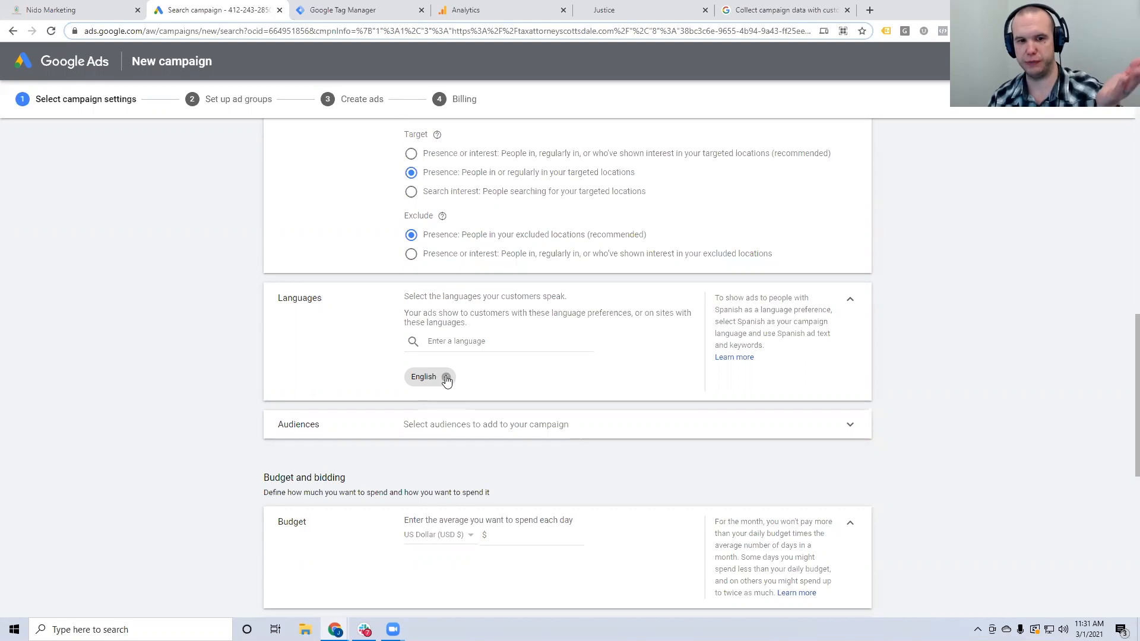
{"action": "left_click", "coordinate": [446, 377]}
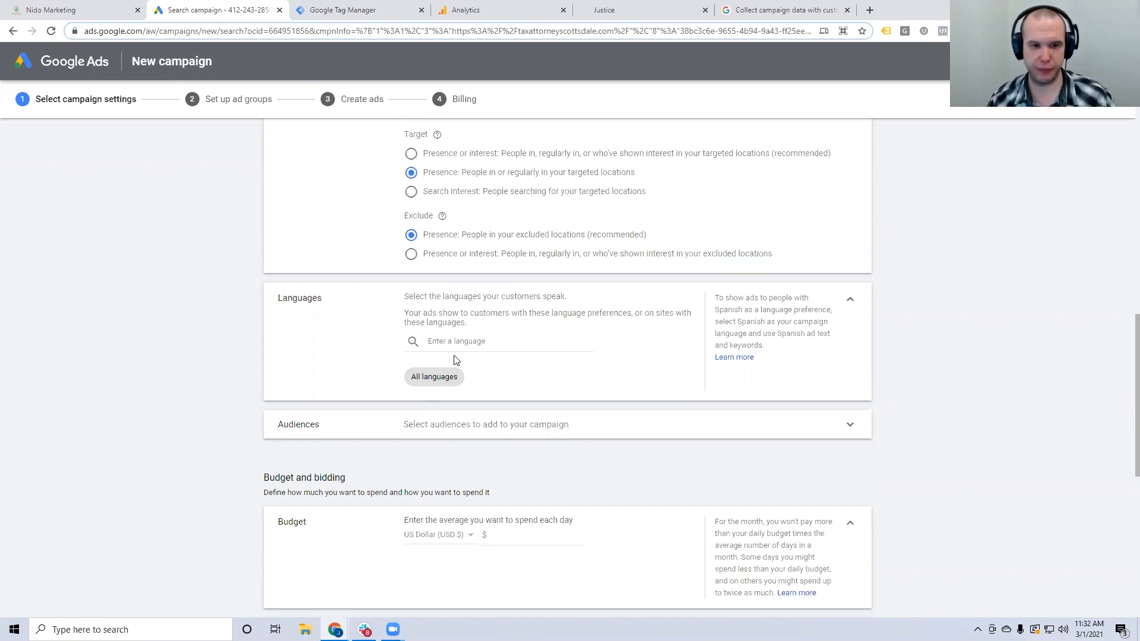
{"action": "scroll", "coordinate": [461, 319], "scroll_direction": "down", "scroll_amount": 3}
{"action": "left_click", "coordinate": [488, 250]}
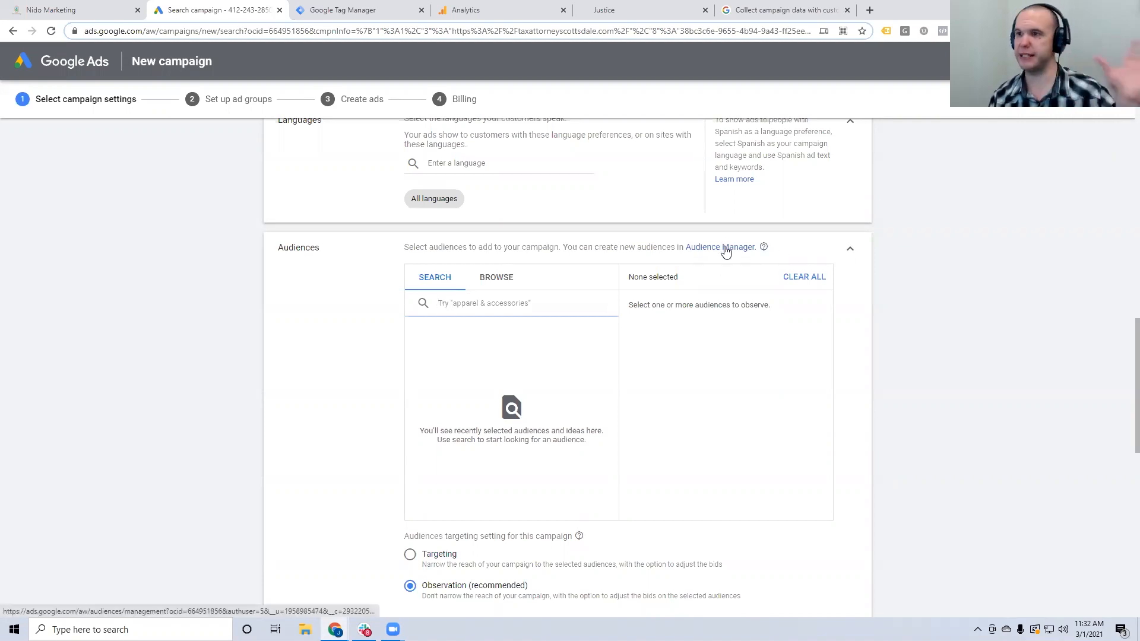
{"action": "left_click", "coordinate": [853, 253]}
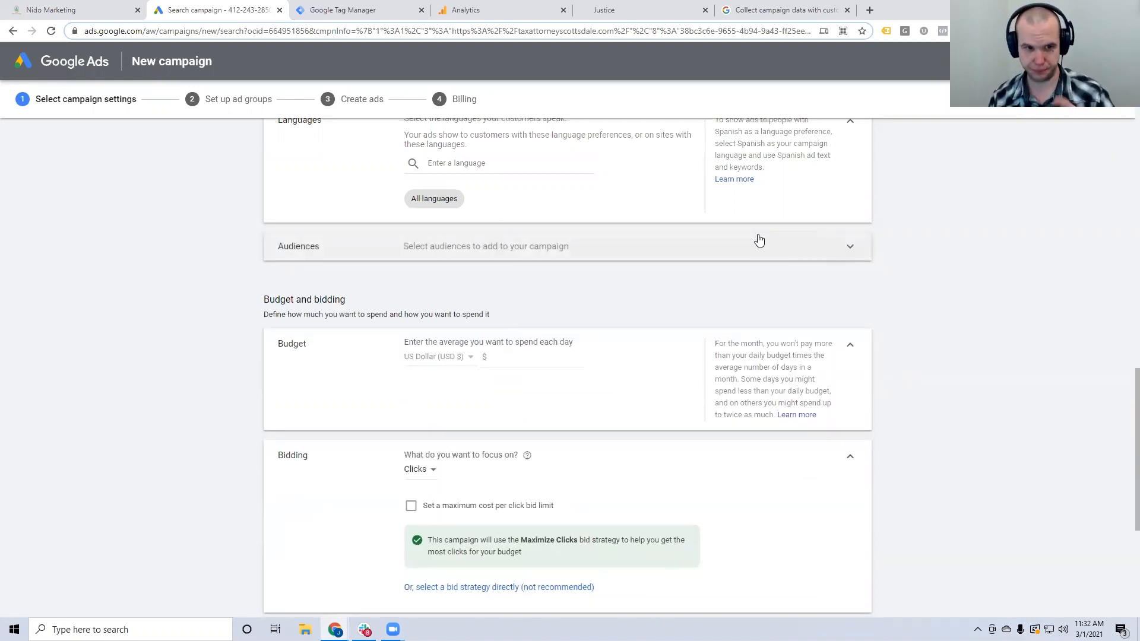
- Set the campaign's average daily budget to $20
{"action": "scroll", "coordinate": [593, 238], "scroll_direction": "down", "scroll_amount": 2}
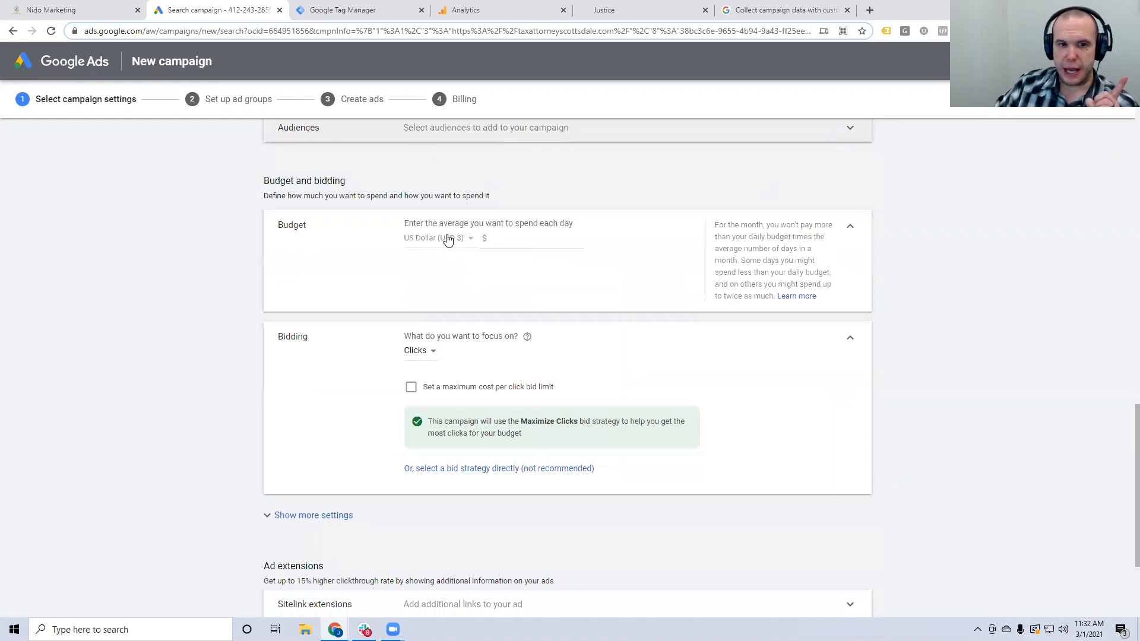
{"action": "left_click", "coordinate": [520, 239]}
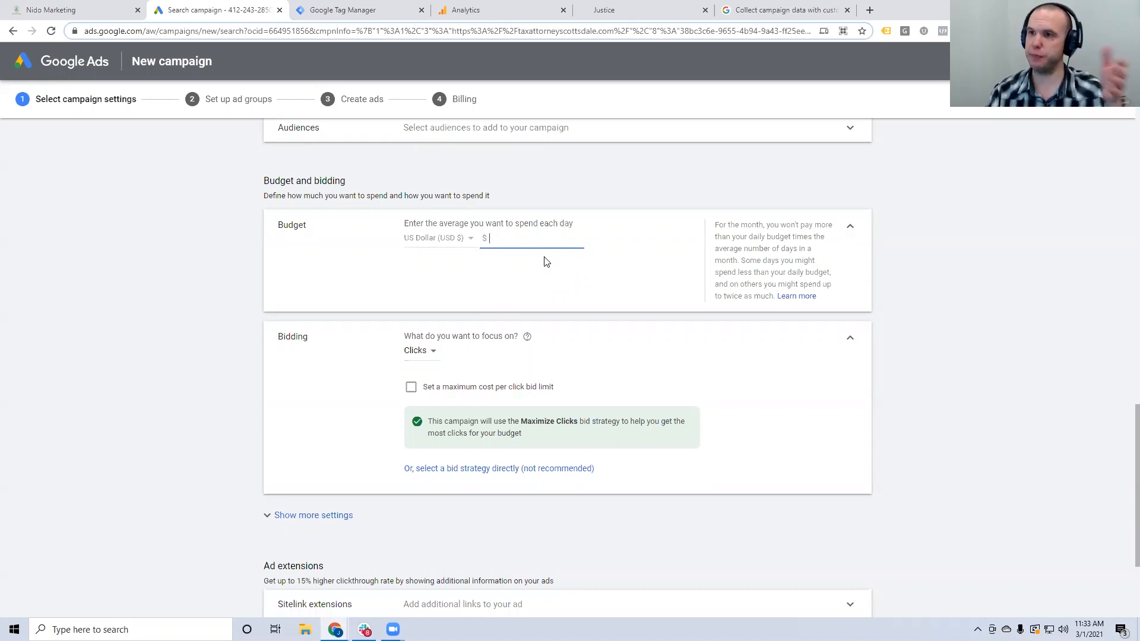
{"action": "type", "text": "20"}
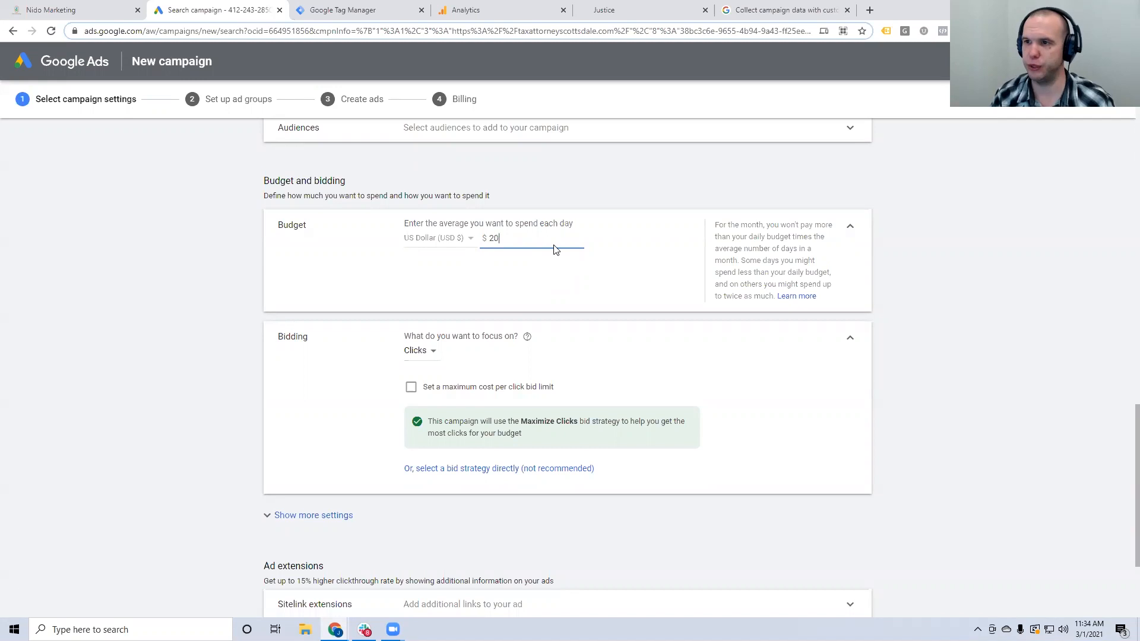
{"action": "scroll", "coordinate": [546, 238], "scroll_direction": "down", "scroll_amount": 1}
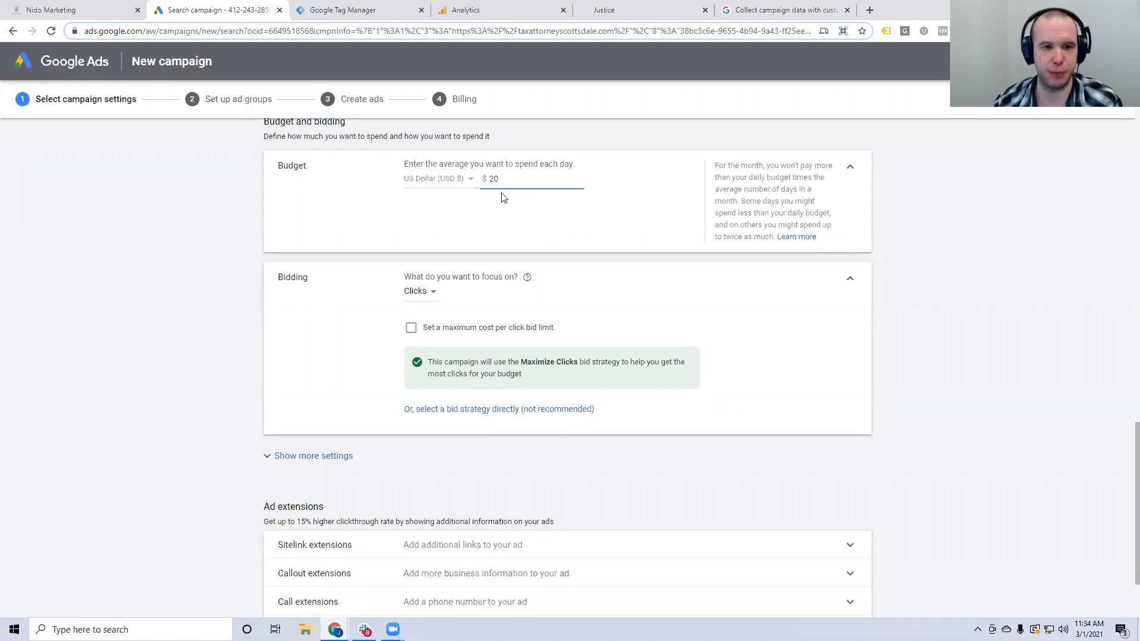
{"action": "scroll", "coordinate": [502, 197], "scroll_direction": "down", "scroll_amount": 1}
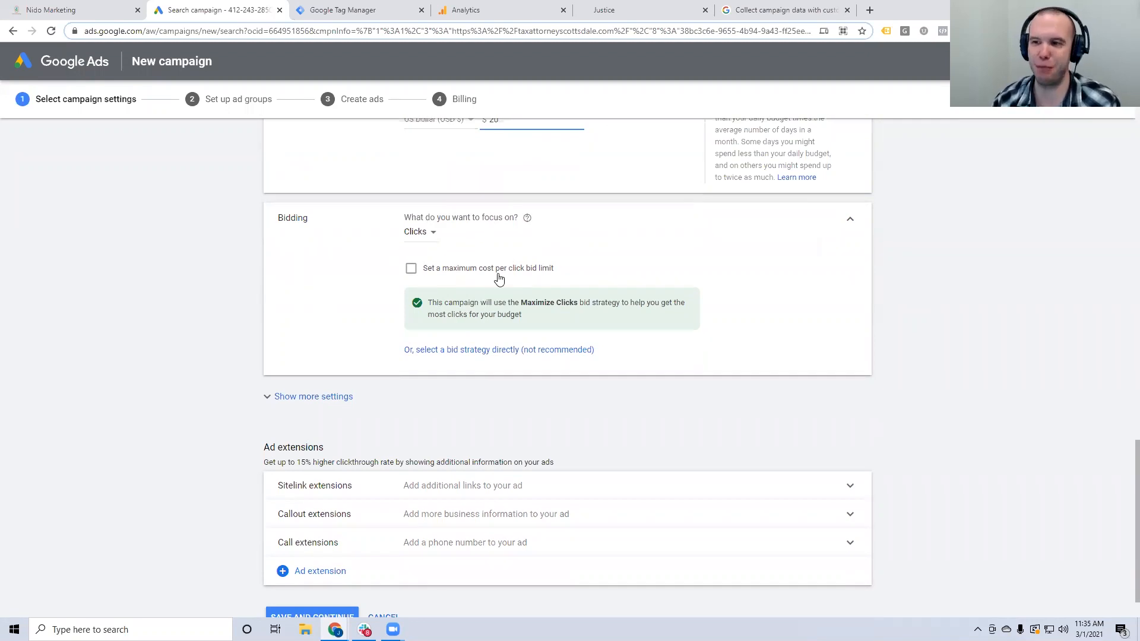
{"action": "mouse_move", "coordinate": [287, 232]}
{"action": "left_mouse_down"}
{"action": "mouse_move", "coordinate": [280, 219]}
{"action": "mouse_move", "coordinate": [299, 219]}
{"action": "left_mouse_up"}
{"action": "left_click", "coordinate": [299, 219]}
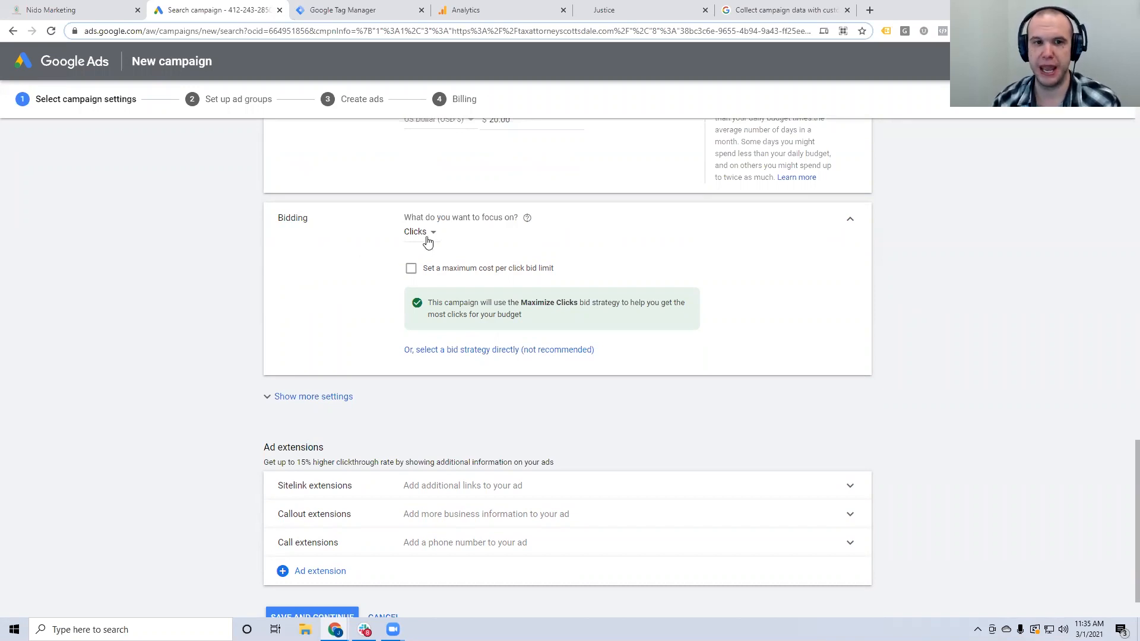
- Review the bidding focus choices and the directly selectable bid strategies without changing the Clicks focus
{"action": "left_click", "coordinate": [489, 350]}
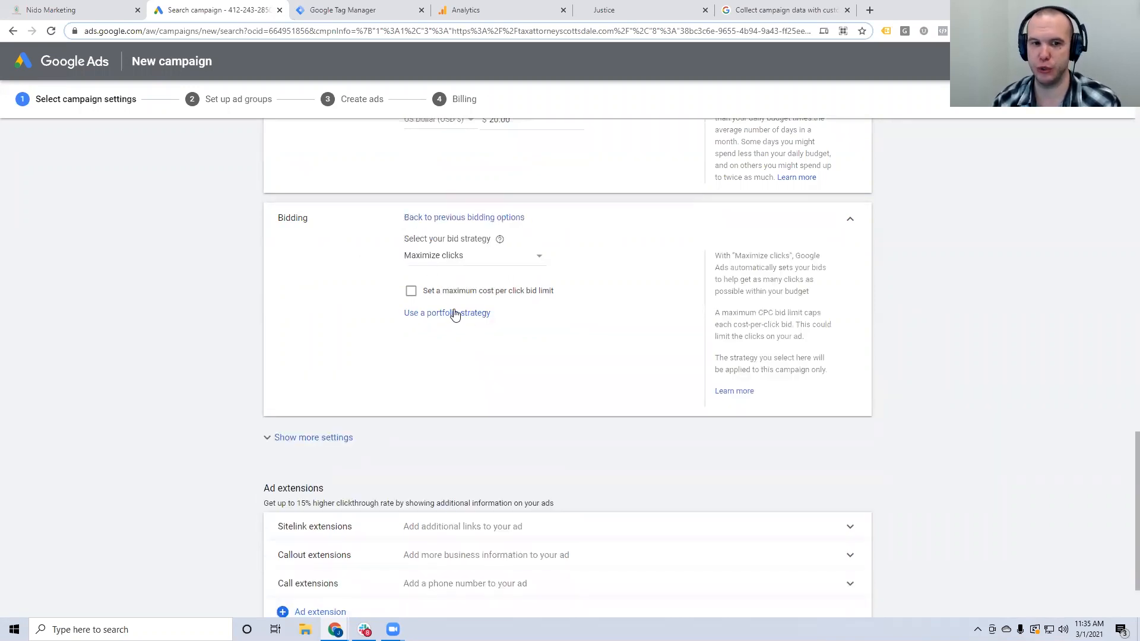
{"action": "left_click", "coordinate": [453, 218]}
{"action": "left_click", "coordinate": [431, 236]}
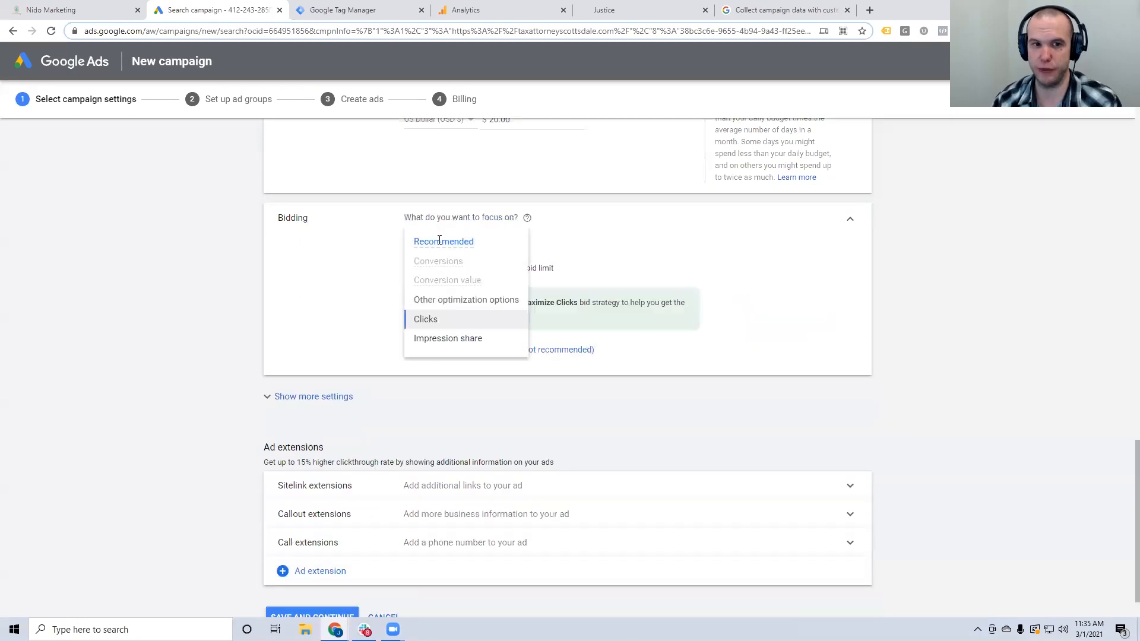
{"action": "mouse_move", "coordinate": [442, 274]}
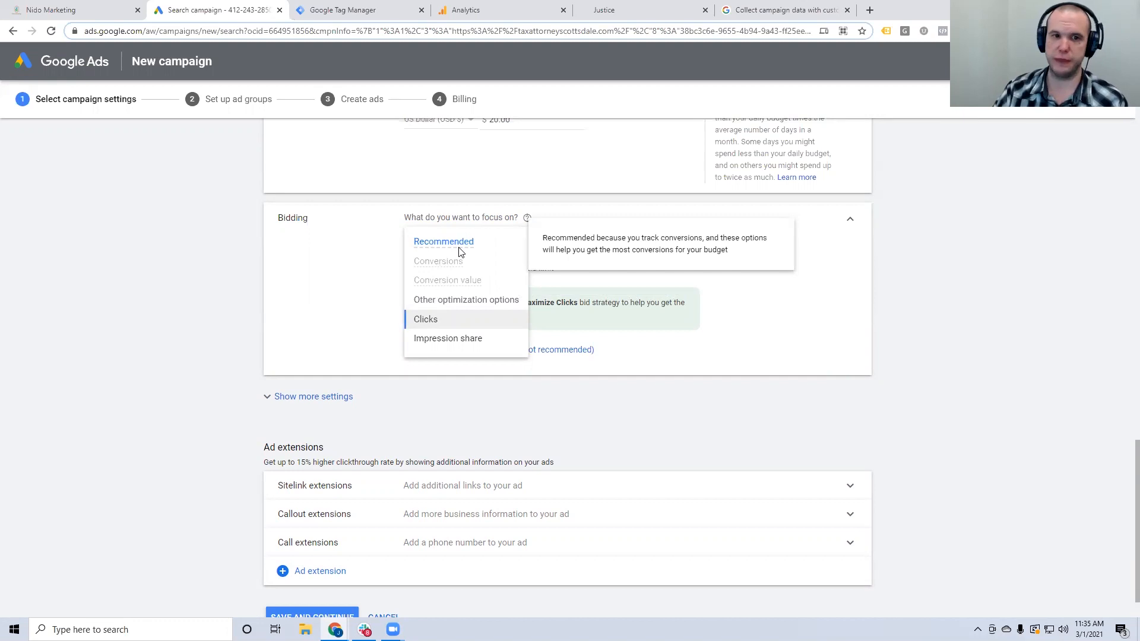
{"action": "left_click", "coordinate": [383, 263]}
{"action": "left_click", "coordinate": [491, 354]}
{"action": "left_click", "coordinate": [429, 259]}
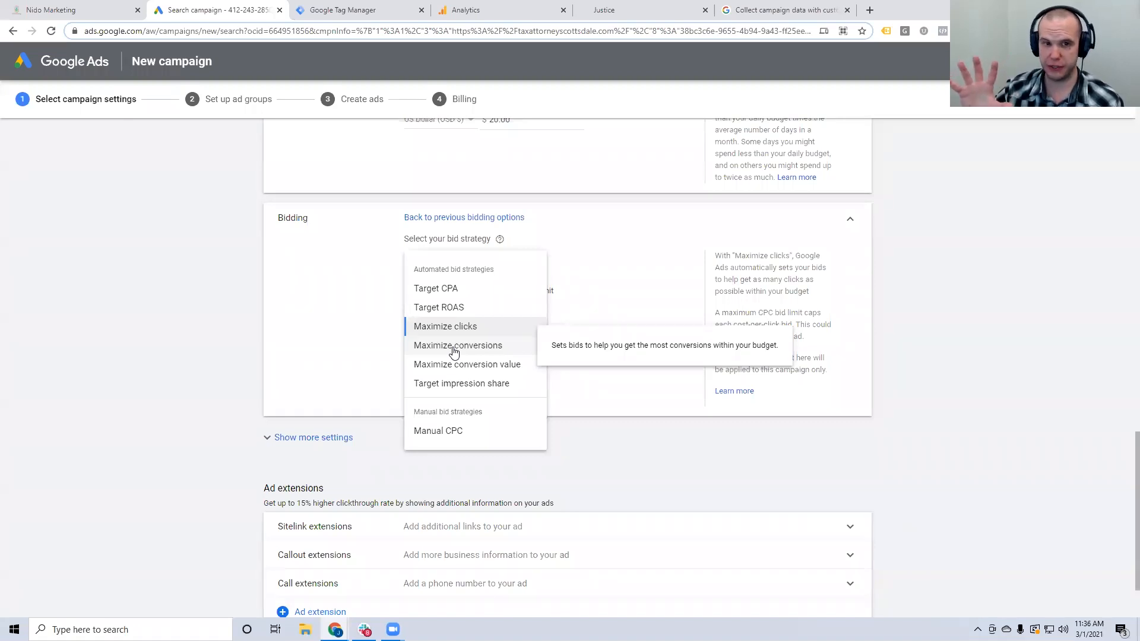
{"action": "left_click", "coordinate": [496, 217]}
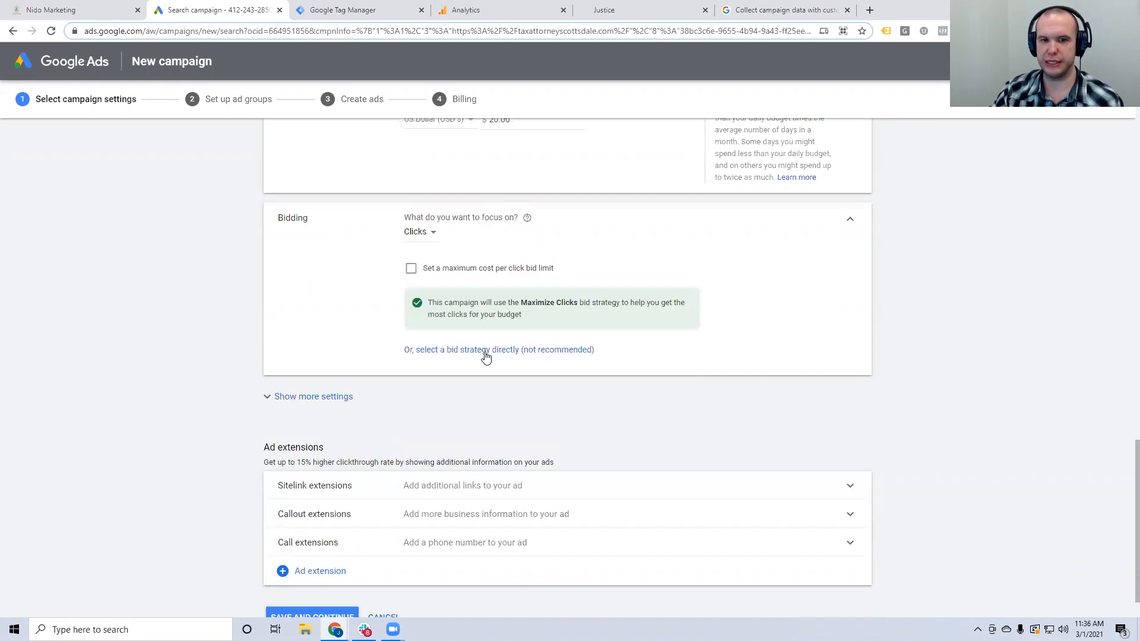
- Select a bid strategy directly and set it to Manual CPC
{"action": "left_click", "coordinate": [539, 355]}
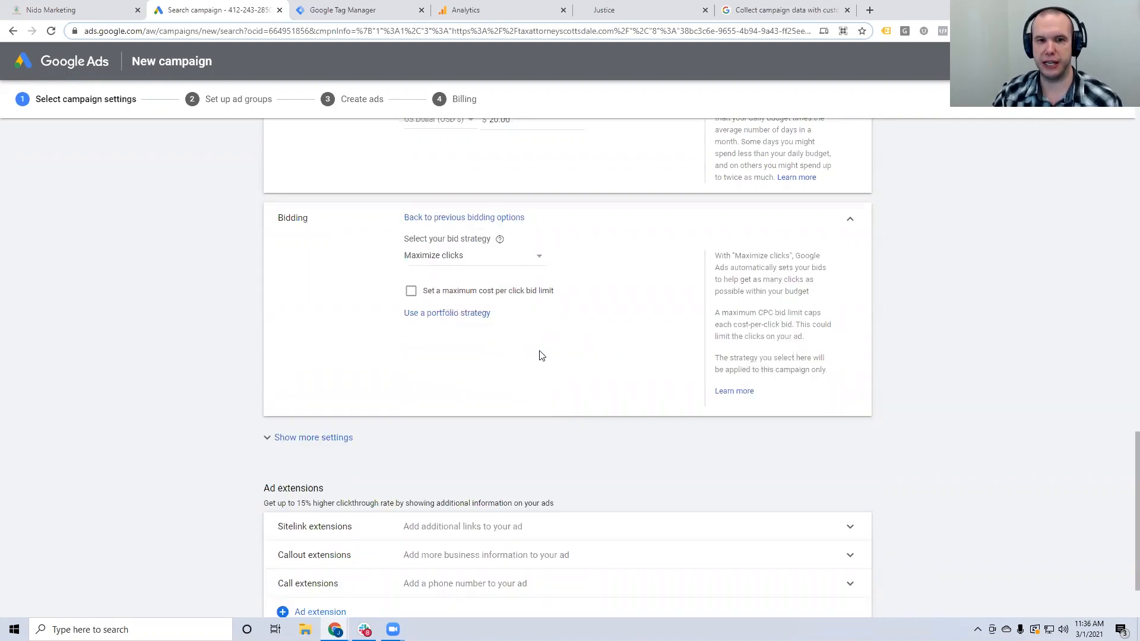
{"action": "left_click", "coordinate": [491, 264]}
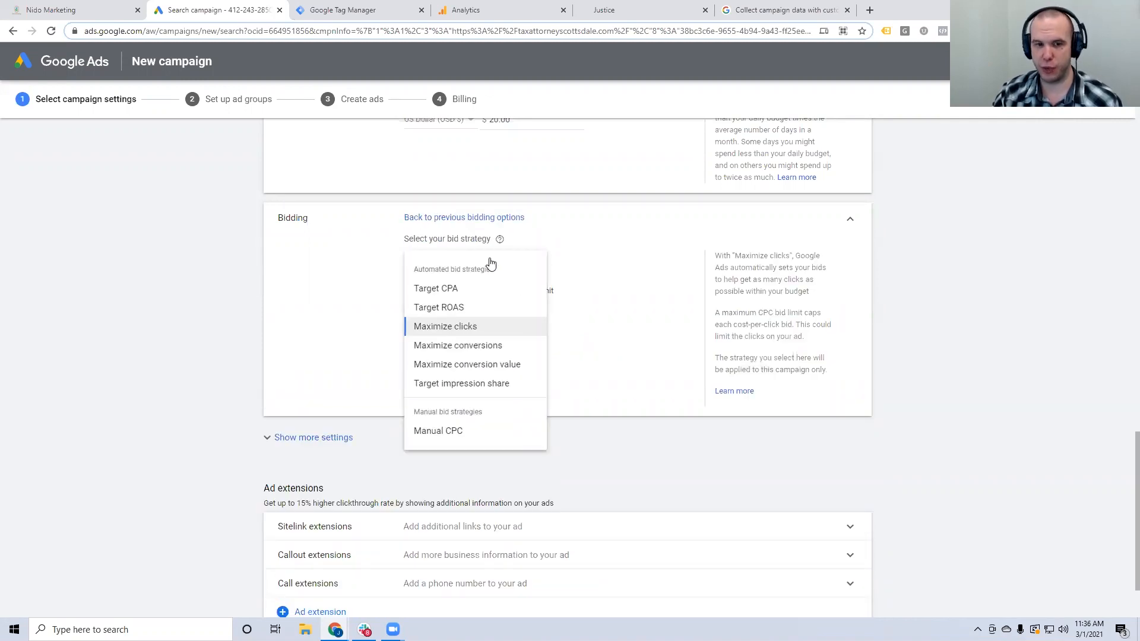
{"action": "left_click", "coordinate": [455, 436]}
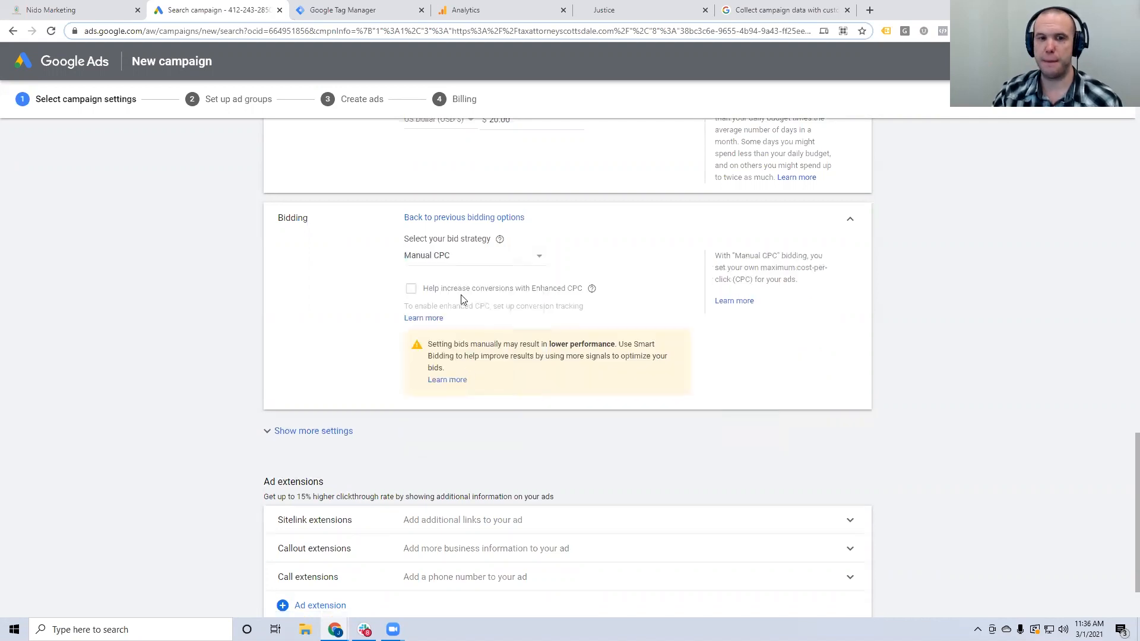
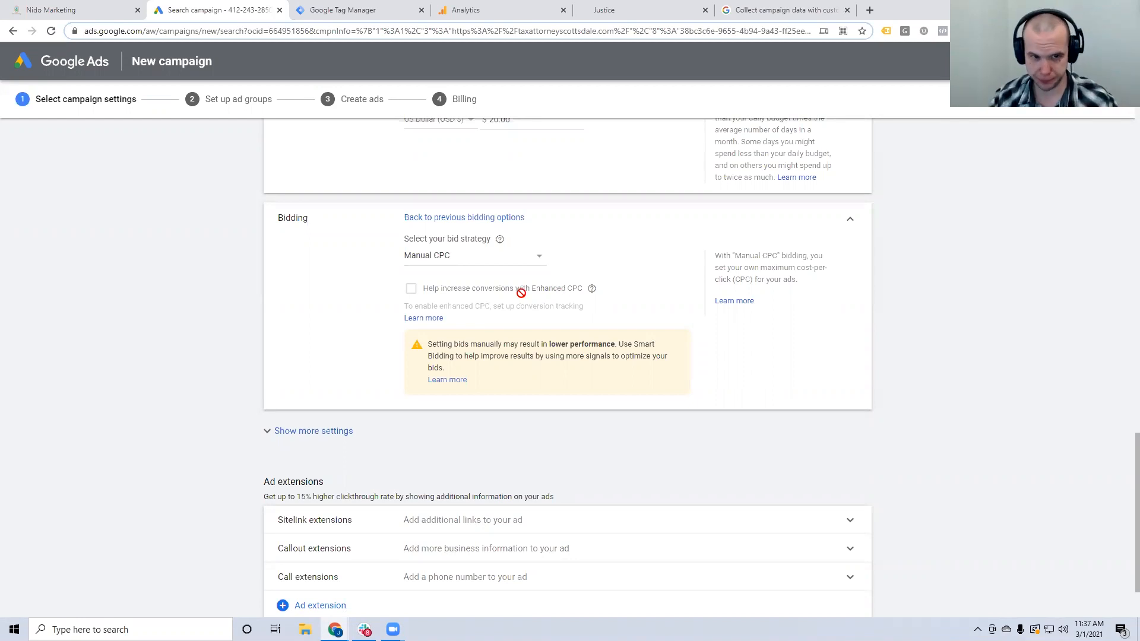
- Reveal the additional campaign settings and review the Ad rotation and Conversions options without changing them
{"action": "scroll", "coordinate": [476, 281], "scroll_direction": "down", "scroll_amount": 1}
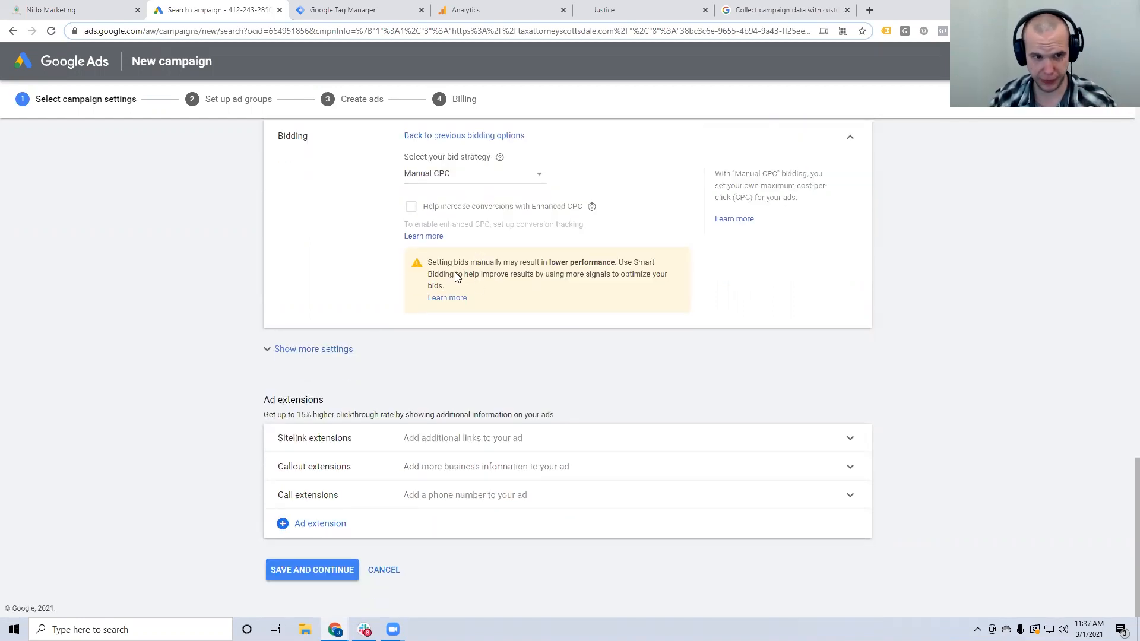
{"action": "left_click", "coordinate": [336, 350]}
{"action": "scroll", "coordinate": [336, 353], "scroll_direction": "down", "scroll_amount": 1}
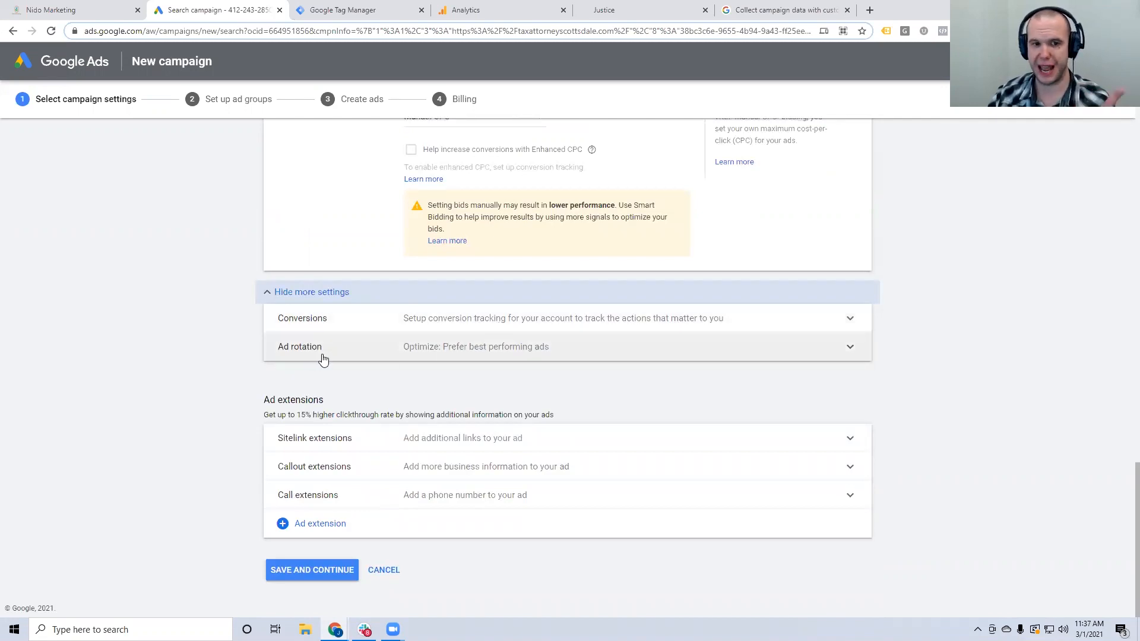
{"action": "left_click", "coordinate": [492, 350]}
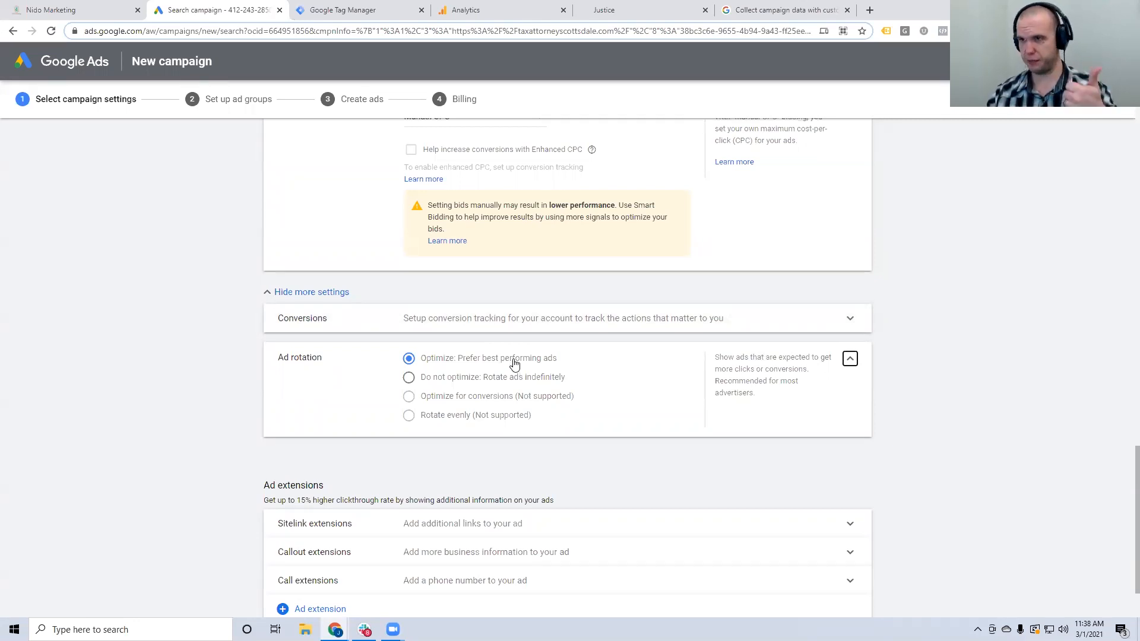
{"action": "left_click", "coordinate": [850, 321]}
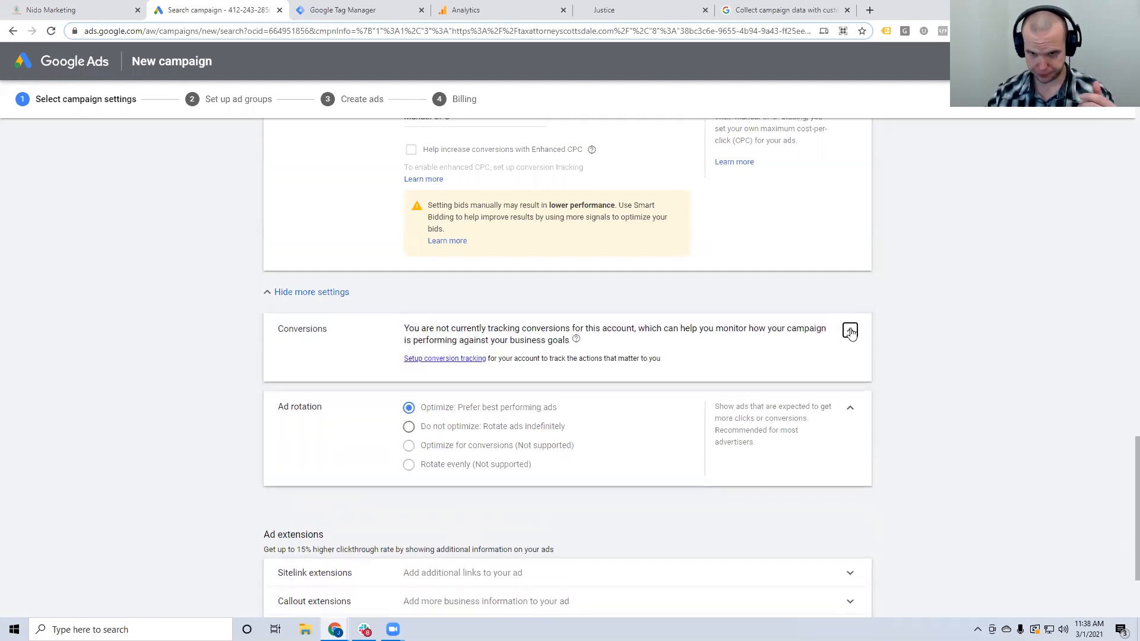
{"action": "left_click", "coordinate": [850, 331]}
{"action": "left_click", "coordinate": [849, 359]}
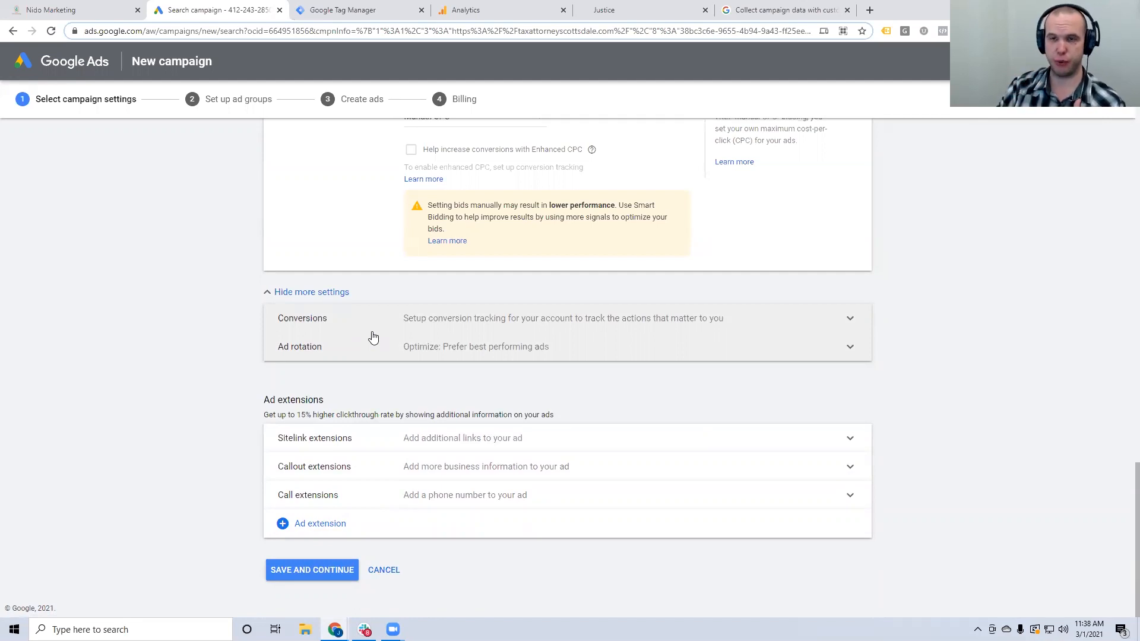
- Search Google for "cars" in a new browser tab and look through the results for ads
{"action": "left_click", "coordinate": [869, 11]}
{"action": "type", "text": "cars"}
{"action": "key", "text": "Return"}
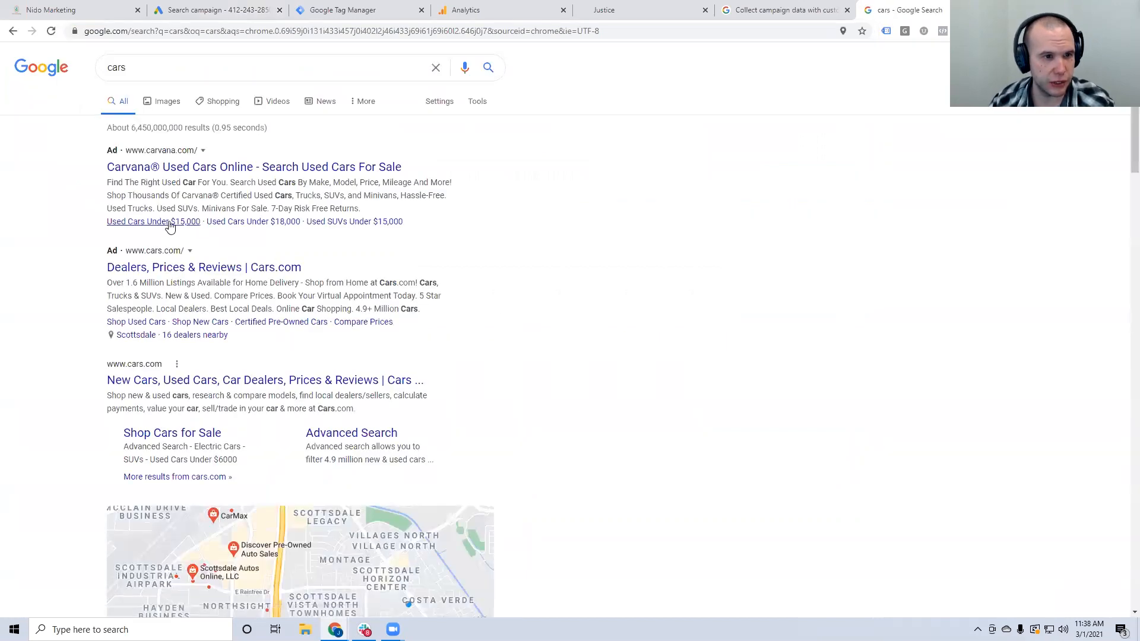
{"action": "scroll", "coordinate": [476, 244], "scroll_direction": "down", "scroll_amount": 15}
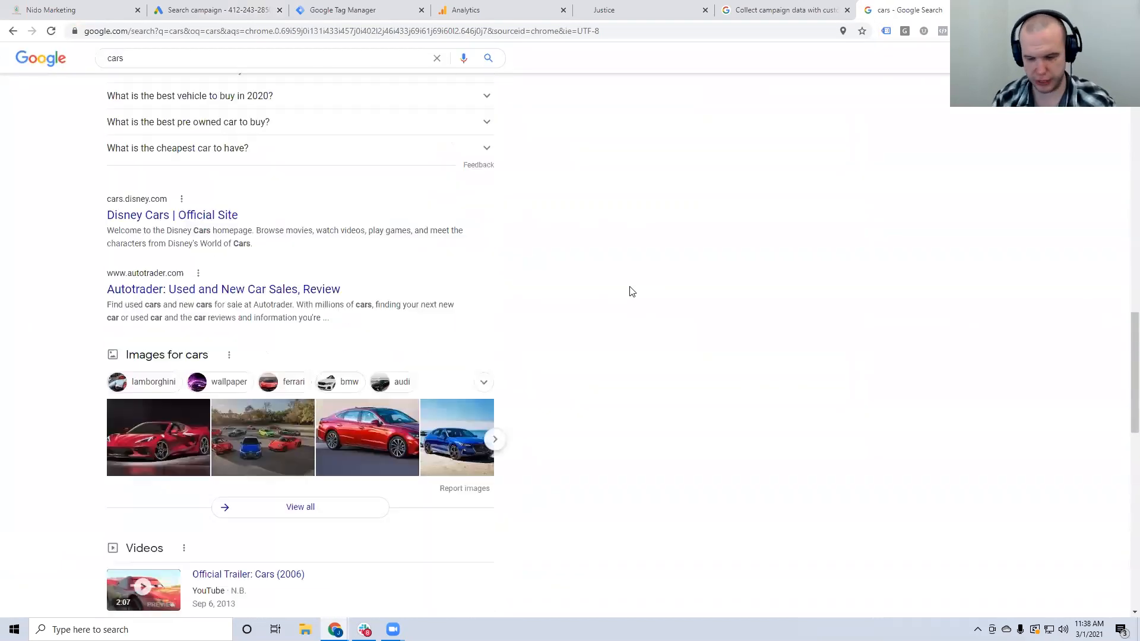
- Open an incognito window and repeat the Google search for "cars" there
{"action": "key", "text": "ctrl+shift+n"}
{"action": "type", "text": "google.com/search?q=cars&oq=cars&aqs=chrome..69i57j0i271l3j69i61j69i60l2.433j0j1&sourceid=chrome&ie=UTF-8"}
{"action": "key", "text": "Return"}
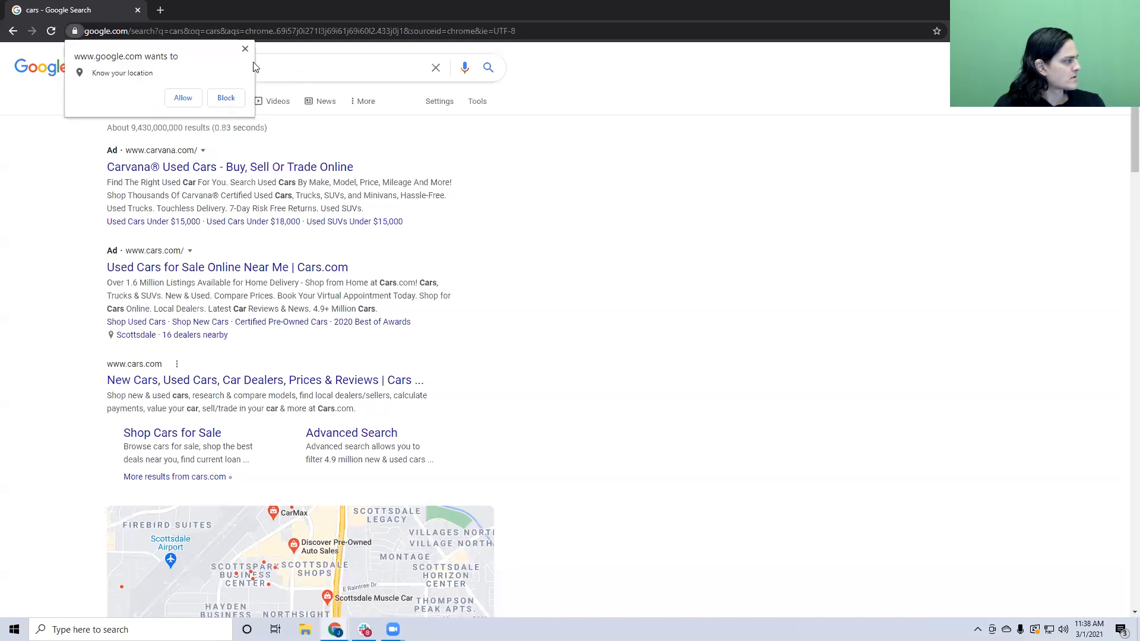
- Search Google for "chiropractor" to look for ads among the results
{"action": "left_click", "coordinate": [256, 70]}
{"action": "key", "text": "ctrl+a"}
{"action": "type", "text": "chrio"}
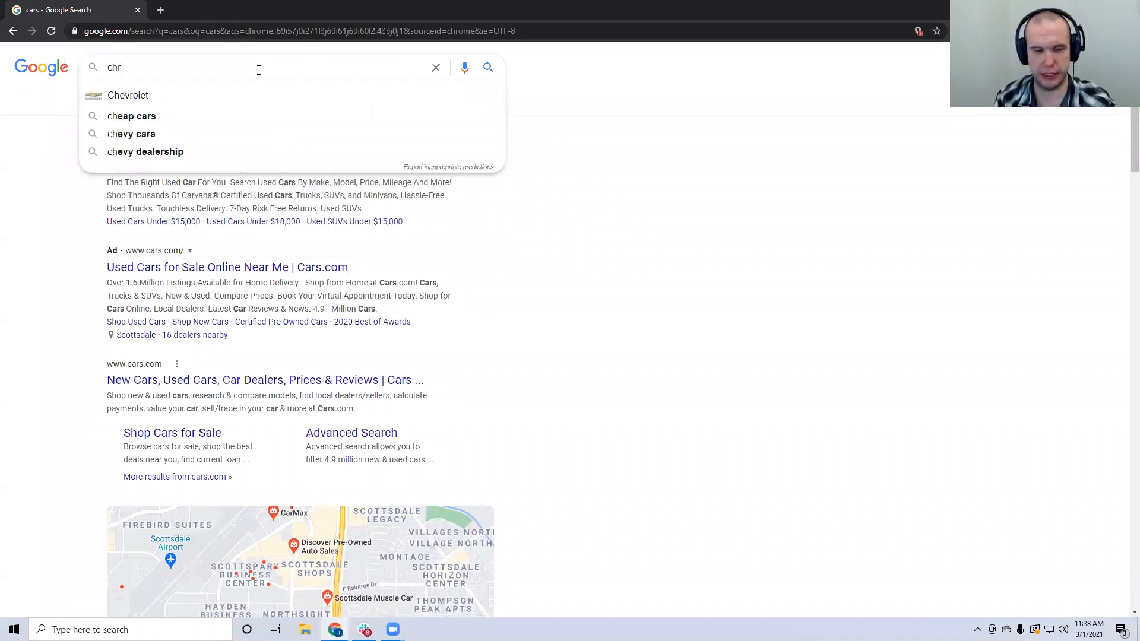
{"action": "key", "text": "BackSpace"}
{"action": "key", "text": "BackSpace"}
{"action": "key", "text": "BackSpace"}
{"action": "type", "text": "iro"}
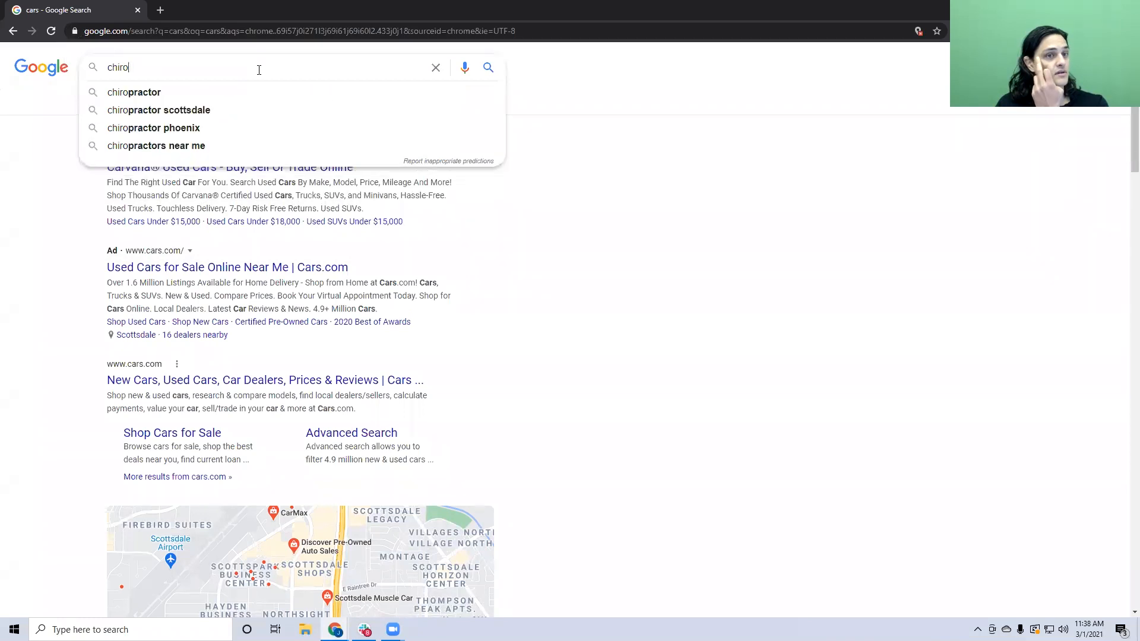
{"action": "key", "text": "Down"}
{"action": "key", "text": "Return"}
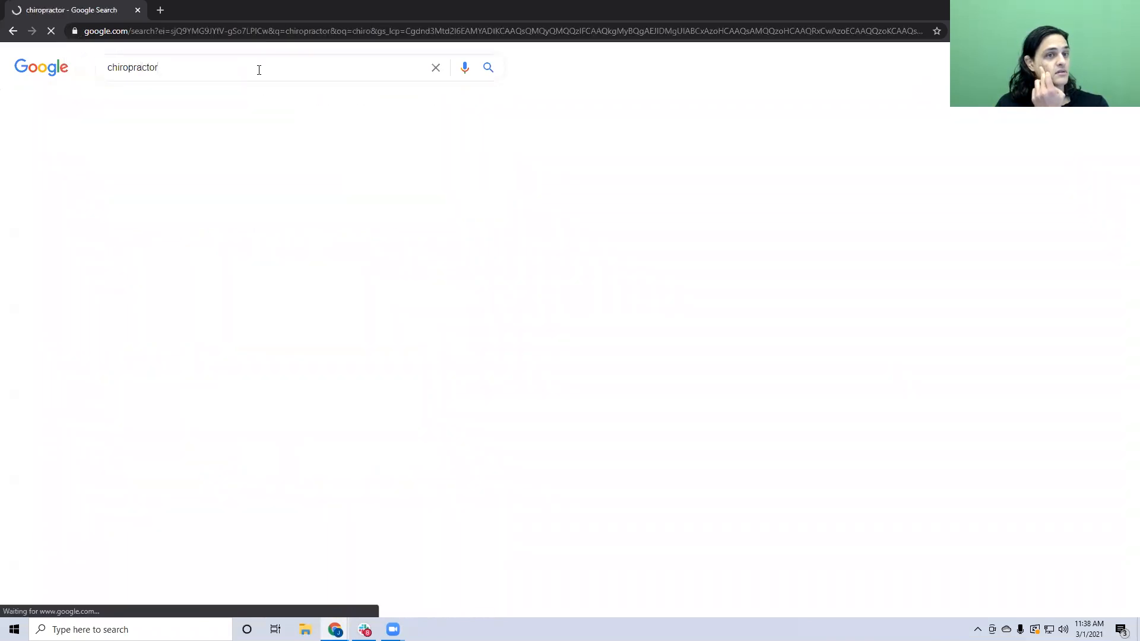
- Search Google for "project management software" to look at the ads above the results
{"action": "left_click", "coordinate": [264, 73]}
{"action": "key", "text": "ctrl+a"}
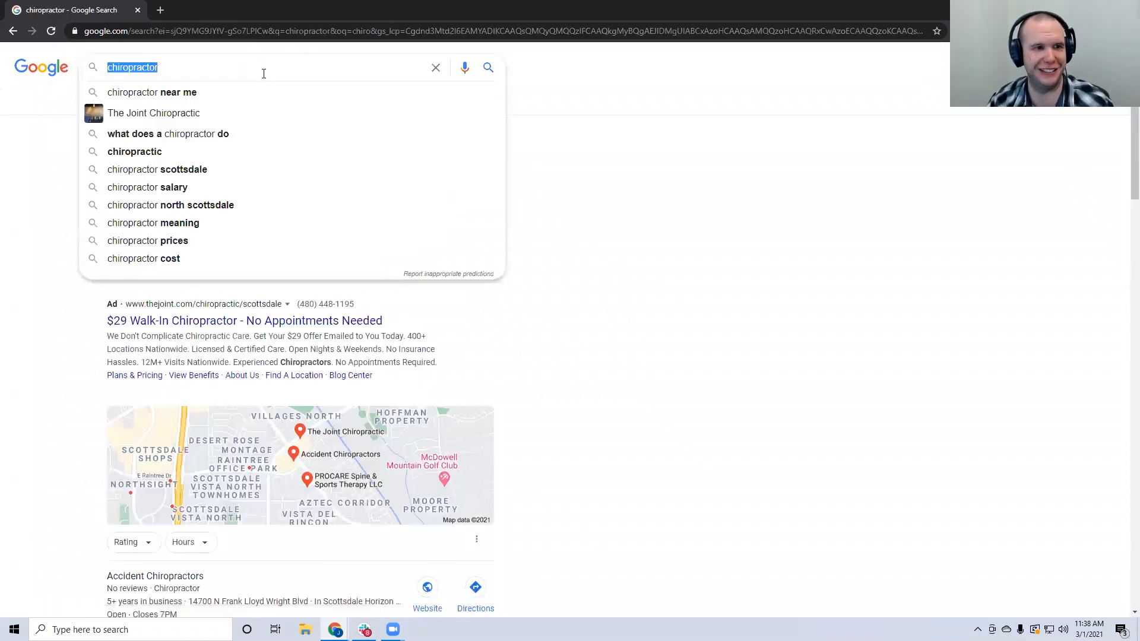
{"action": "type", "text": "project manag"}
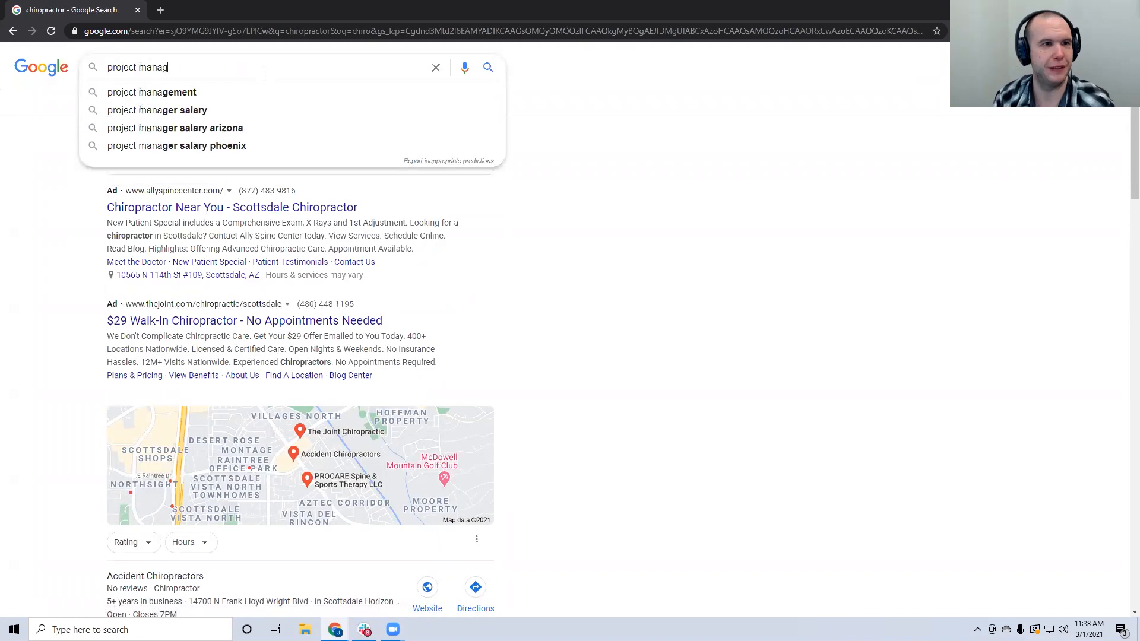
{"action": "type", "text": "ement software"}
{"action": "key", "text": "Return"}
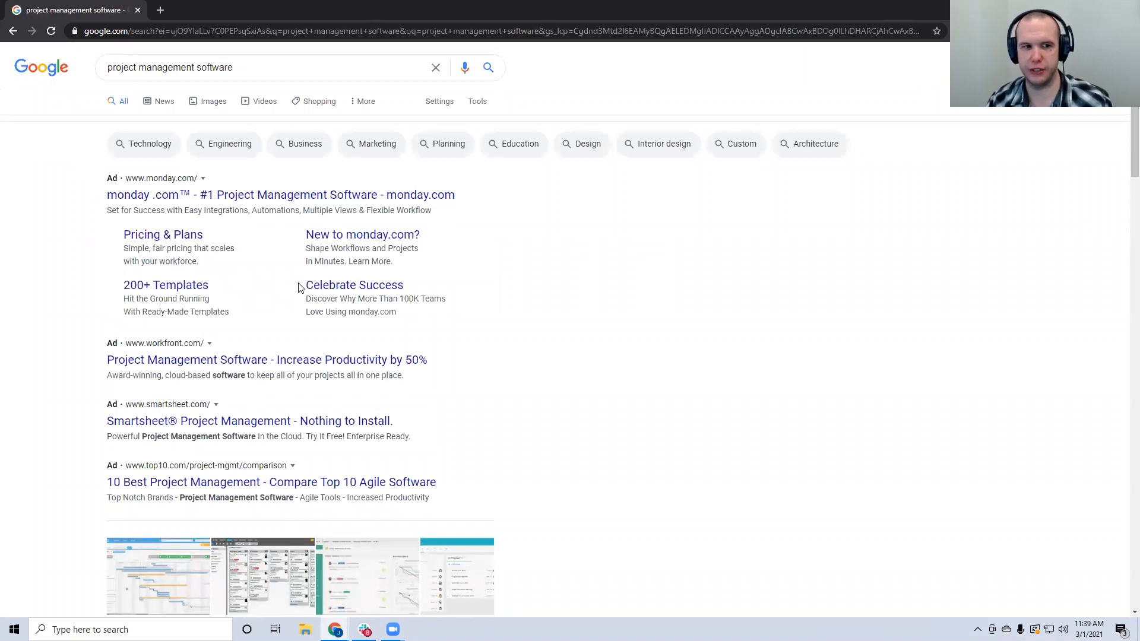
- Capture the search ads with Lightshot, outline each of the four ads with a red rectangle, and return to the Google Ads campaign
{"action": "left_click", "coordinate": [985, 31]}
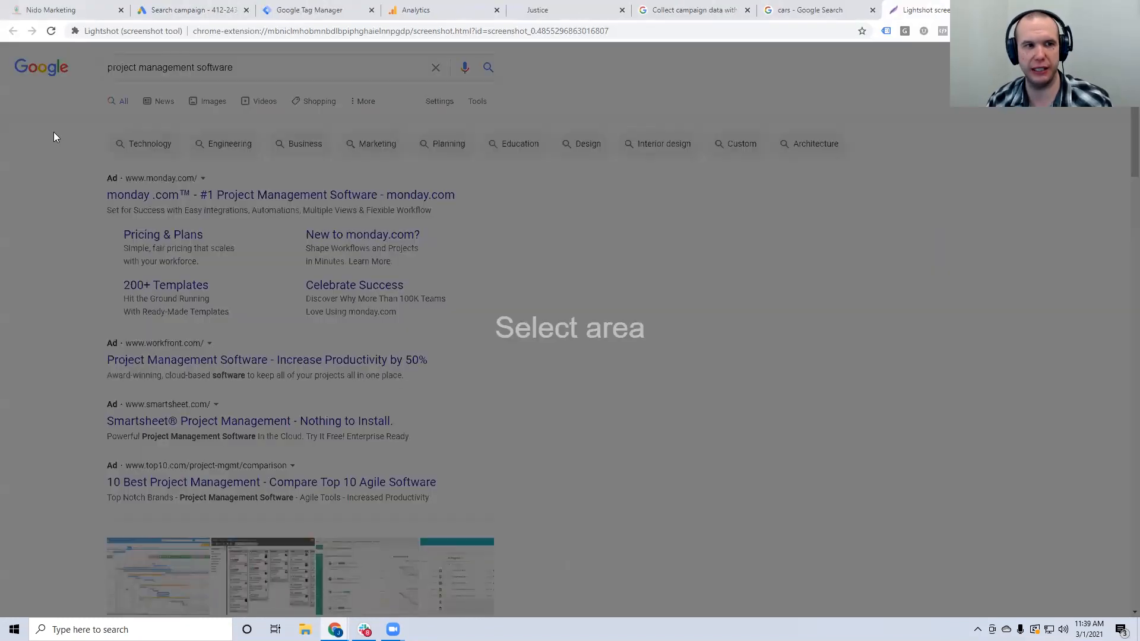
{"action": "left_click_drag", "start_coordinate": [47, 136], "coordinate": [1018, 529]}
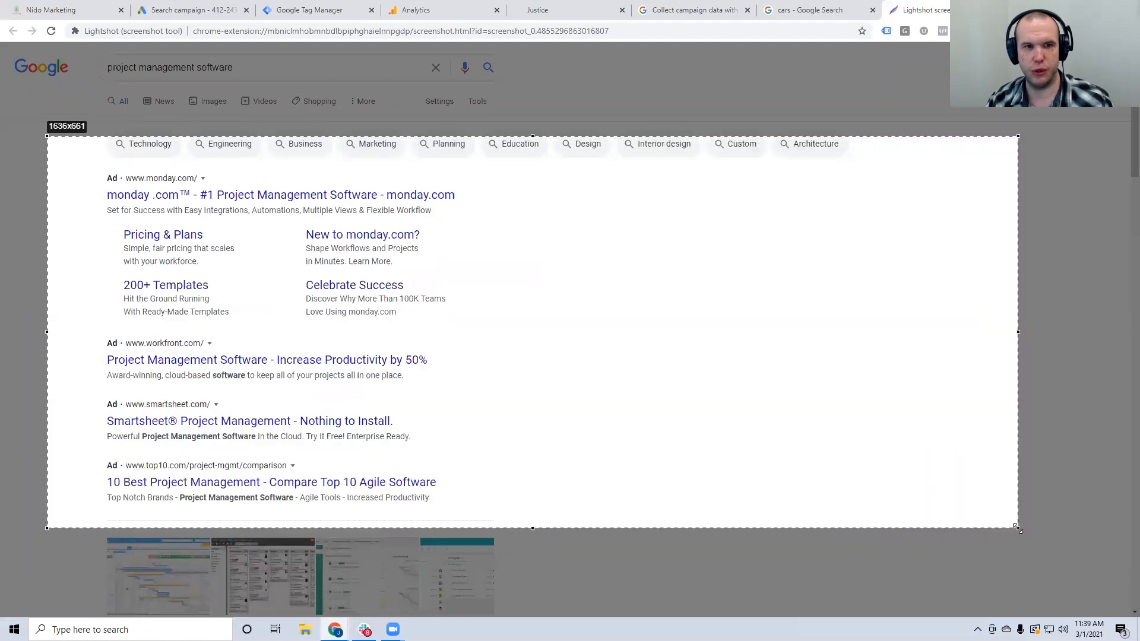
{"action": "left_click", "coordinate": [1029, 454]}
{"action": "mouse_move", "coordinate": [93, 169]}
{"action": "left_mouse_down"}
{"action": "mouse_move", "coordinate": [442, 323]}
{"action": "mouse_move", "coordinate": [486, 329]}
{"action": "left_mouse_up"}
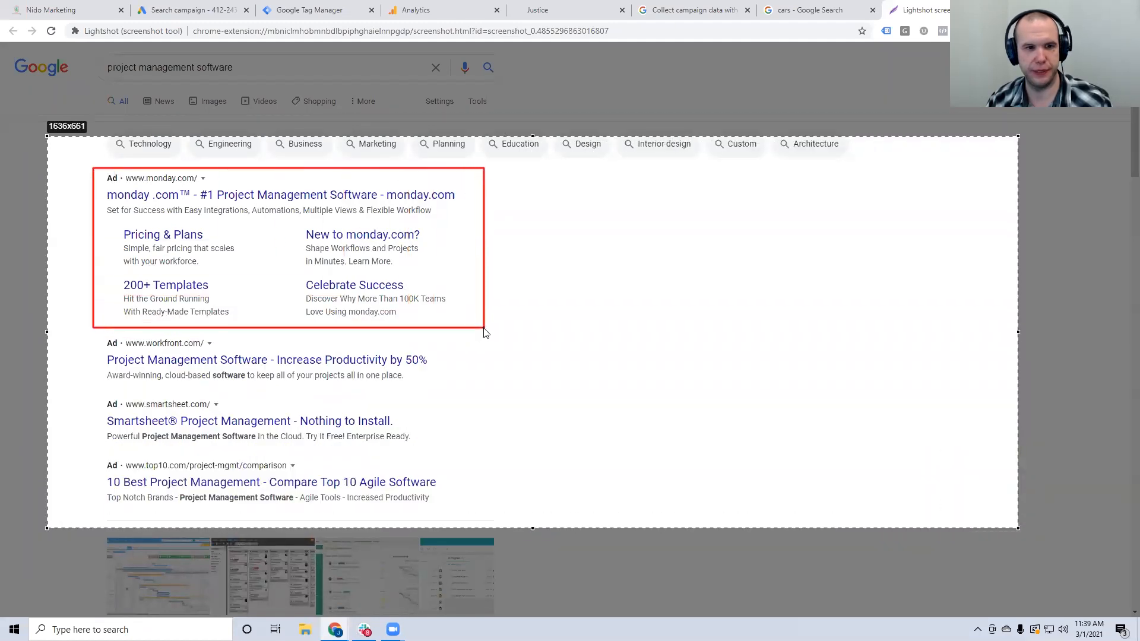
{"action": "left_click_drag", "start_coordinate": [93, 334], "coordinate": [484, 393]}
{"action": "left_click_drag", "start_coordinate": [92, 398], "coordinate": [484, 445]}
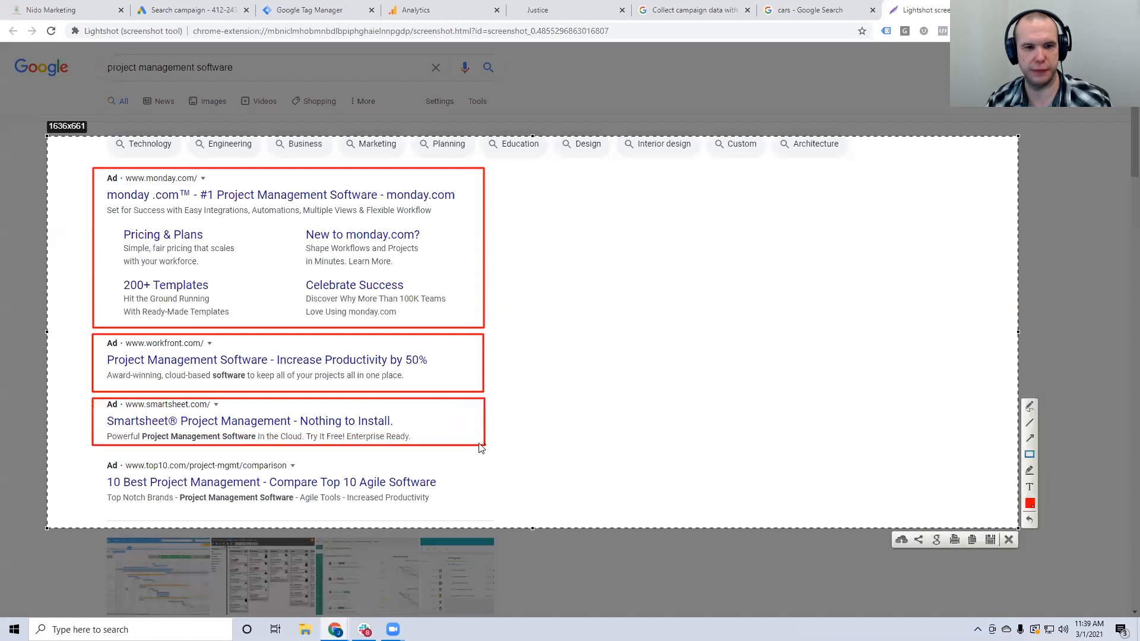
{"action": "left_click_drag", "start_coordinate": [92, 451], "coordinate": [484, 515]}
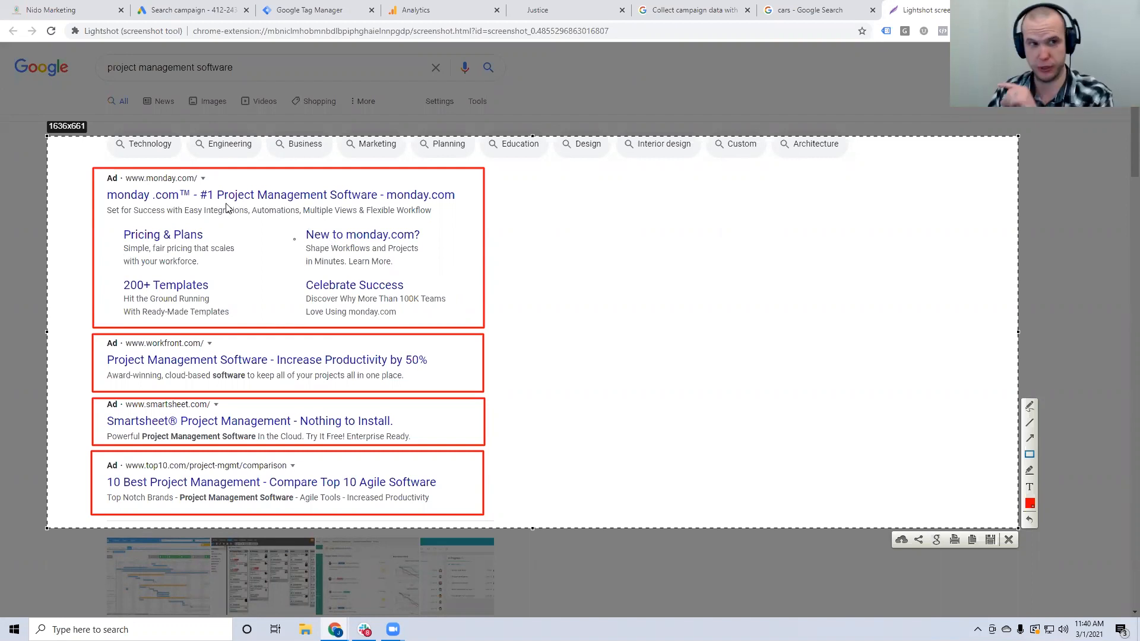
{"action": "left_click", "coordinate": [215, 17]}
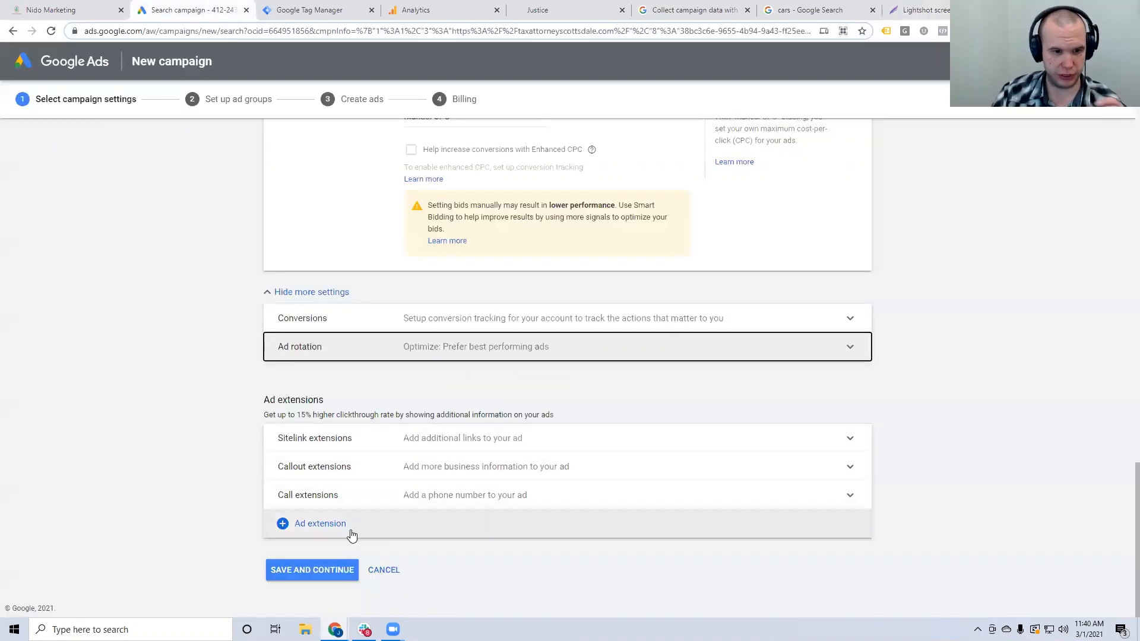
- Remove "?url=" from the start of the tracking template so it begins with {lpurl}, and save the campaign settings
{"action": "left_click", "coordinate": [330, 574]}
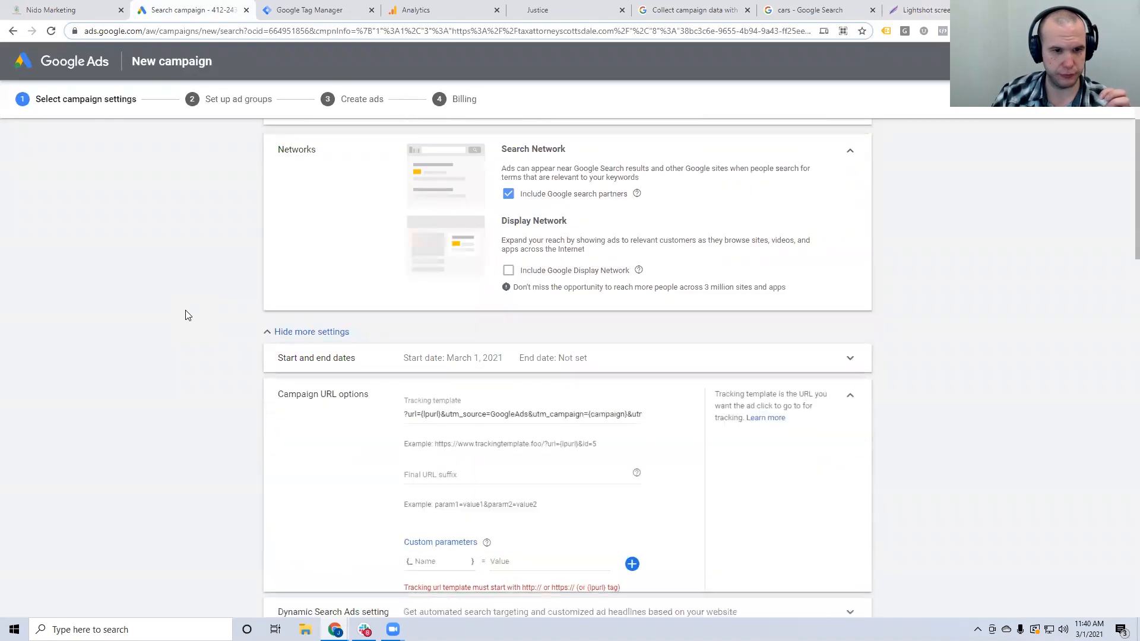
{"action": "scroll", "coordinate": [188, 315], "scroll_direction": "down", "scroll_amount": 5}
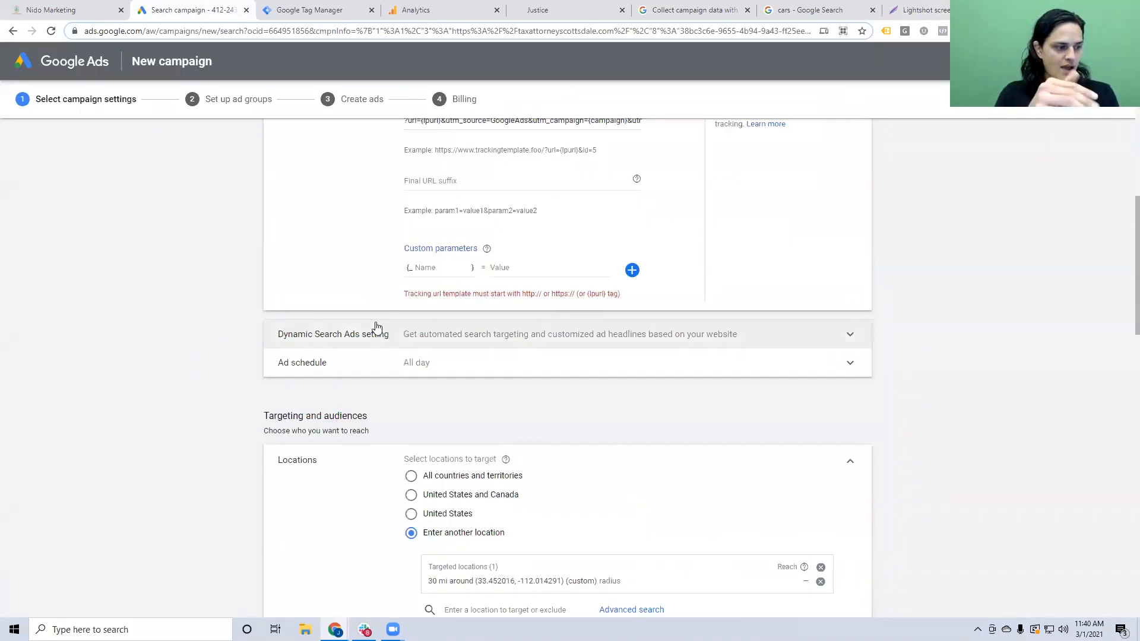
{"action": "scroll", "coordinate": [380, 323], "scroll_direction": "up", "scroll_amount": 1}
{"action": "left_click", "coordinate": [406, 181]}
{"action": "key", "text": "BackSpace"}
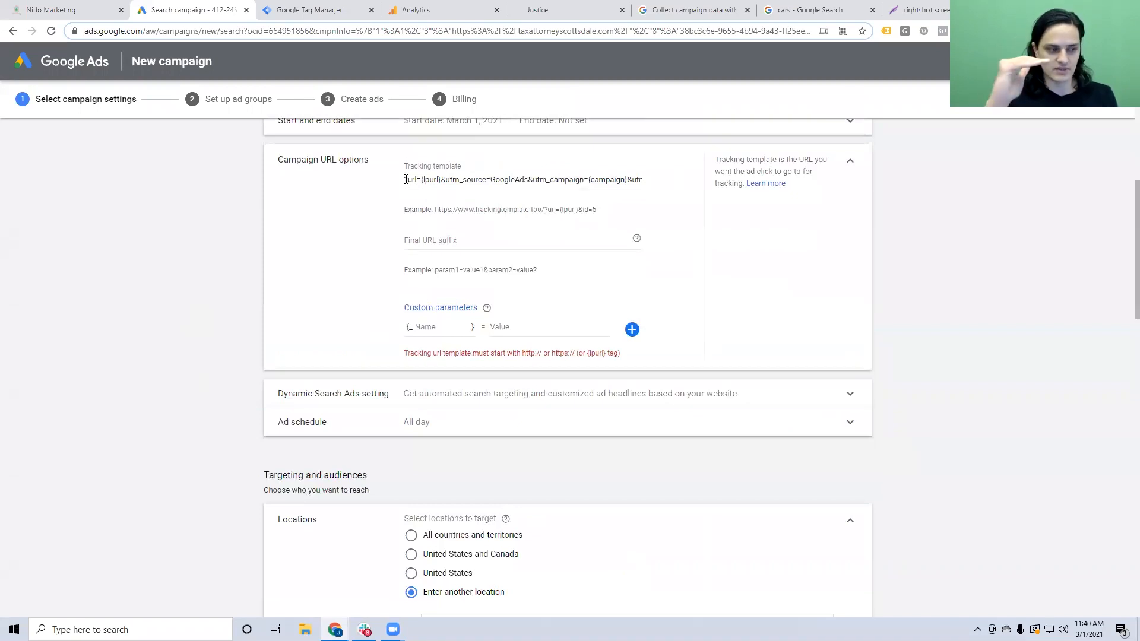
{"action": "key", "text": "Delete"}
{"action": "key", "text": "Delete"}
{"action": "key", "text": "Delete"}
{"action": "key", "text": "Delete"}
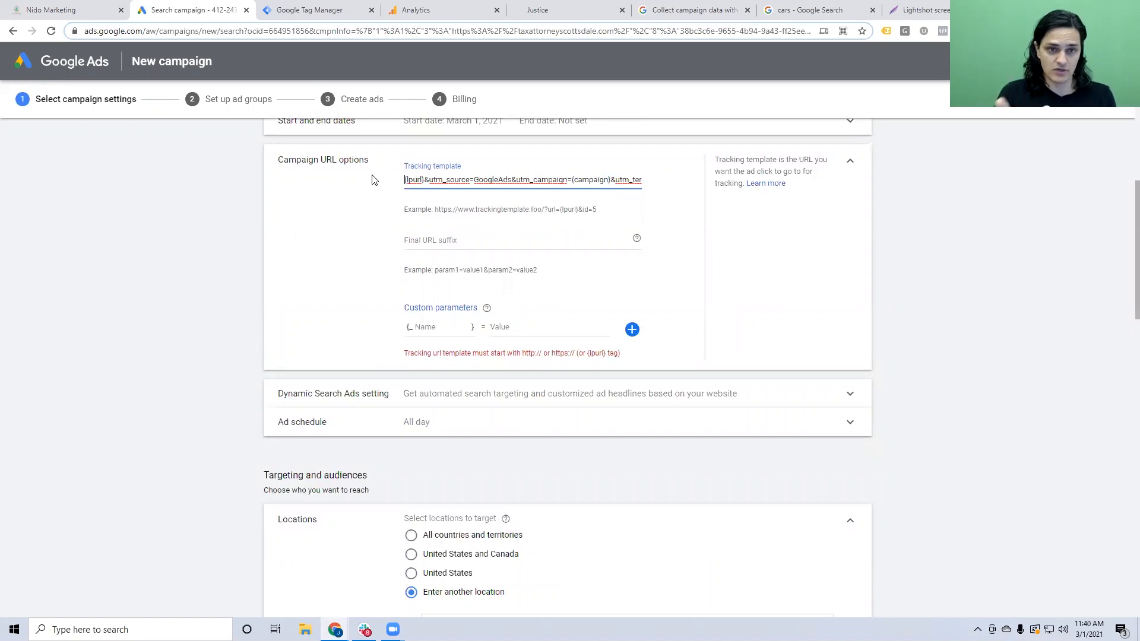
{"action": "left_click", "coordinate": [354, 227]}
{"action": "scroll", "coordinate": [353, 247], "scroll_direction": "down", "scroll_amount": 15}
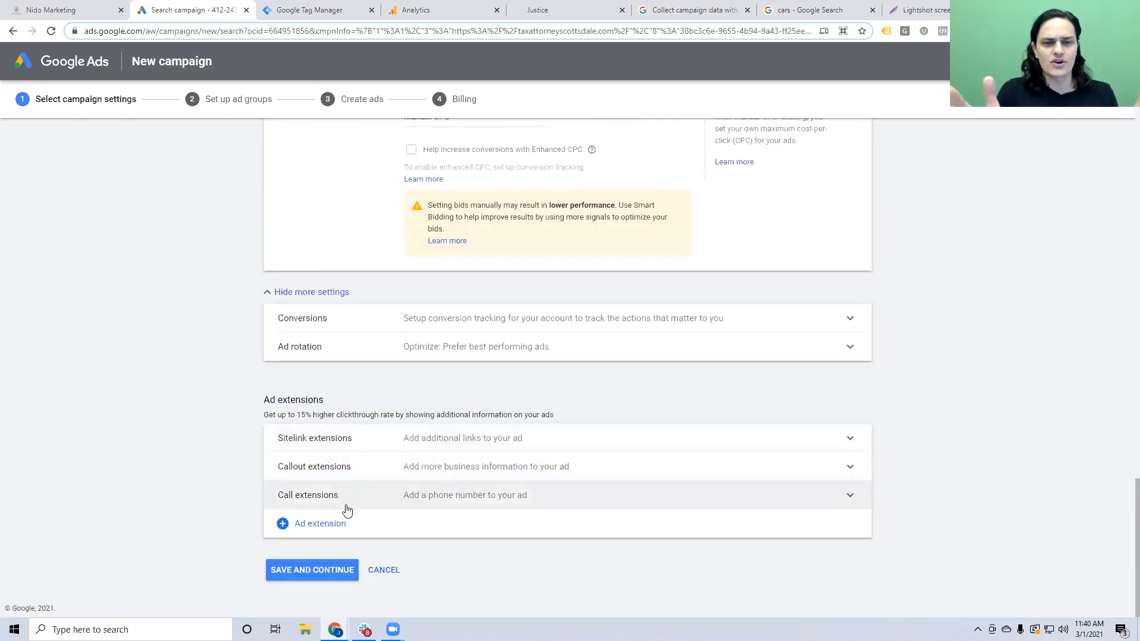
{"action": "left_click", "coordinate": [314, 570]}
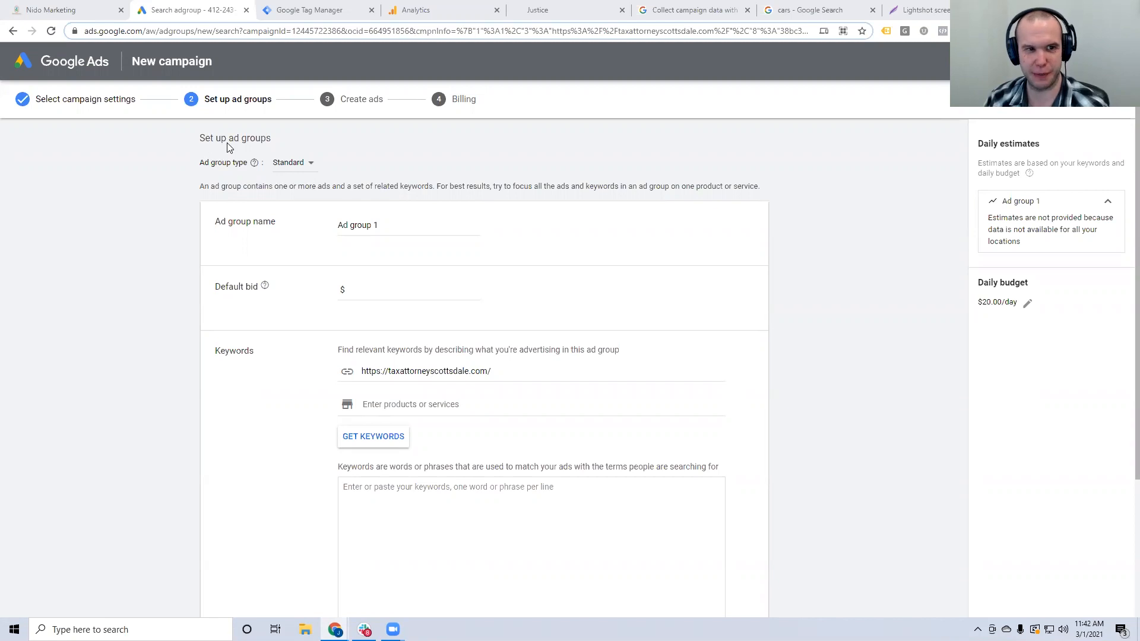
- Keep the ad group type as Standard and check the practice areas listed on the law firm's website
{"action": "left_click", "coordinate": [301, 168]}
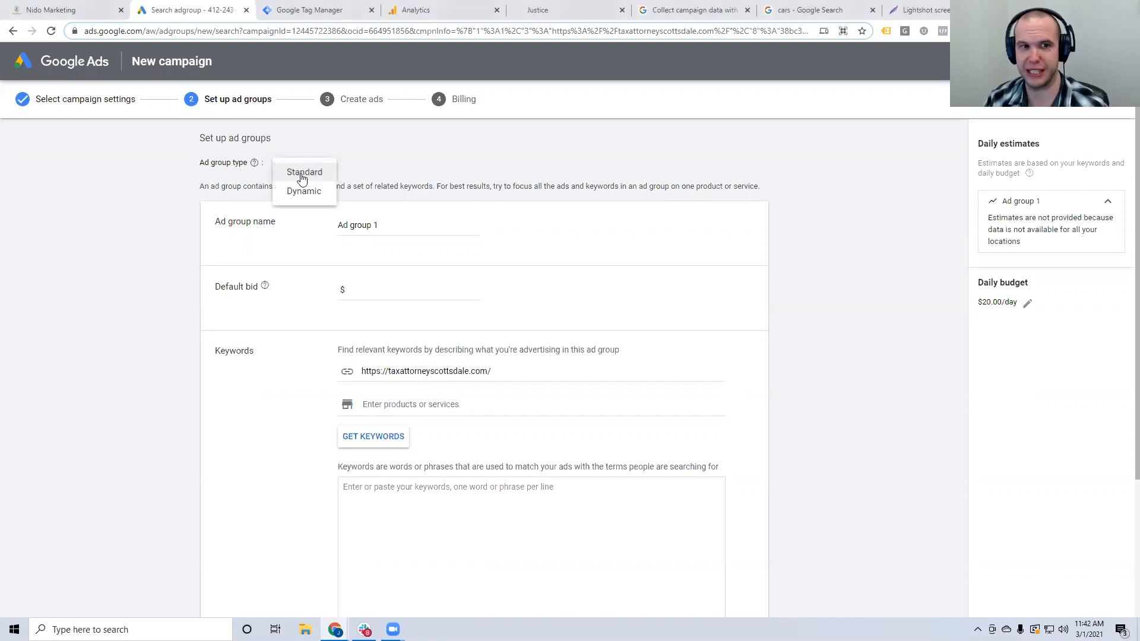
{"action": "left_click", "coordinate": [302, 172]}
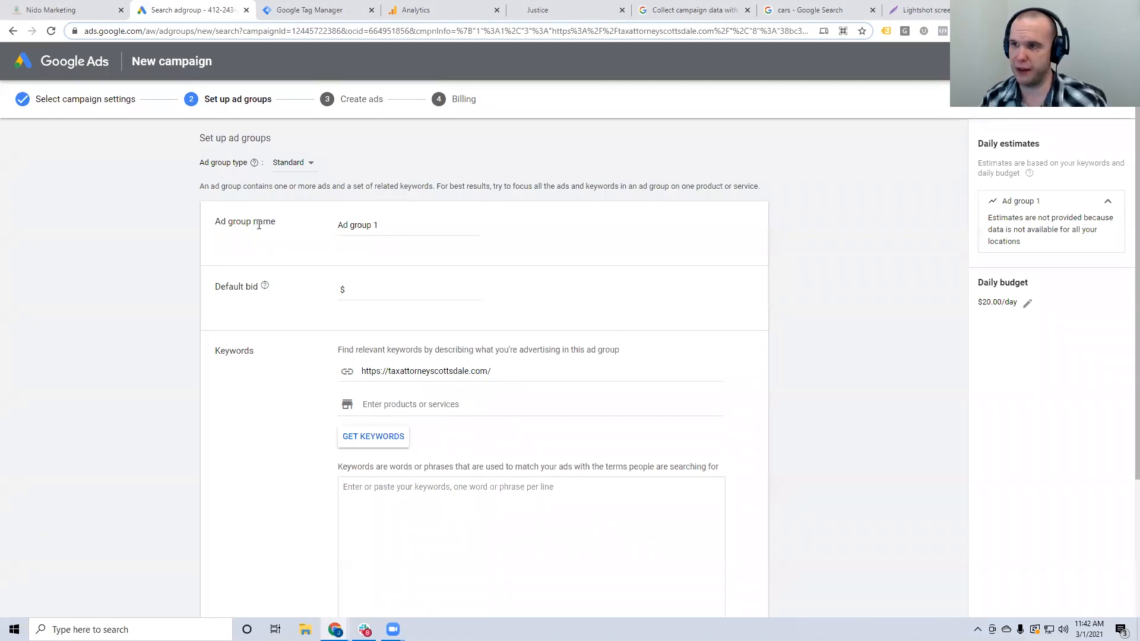
{"action": "left_click", "coordinate": [560, 10]}
{"action": "mouse_move", "coordinate": [680, 89]}
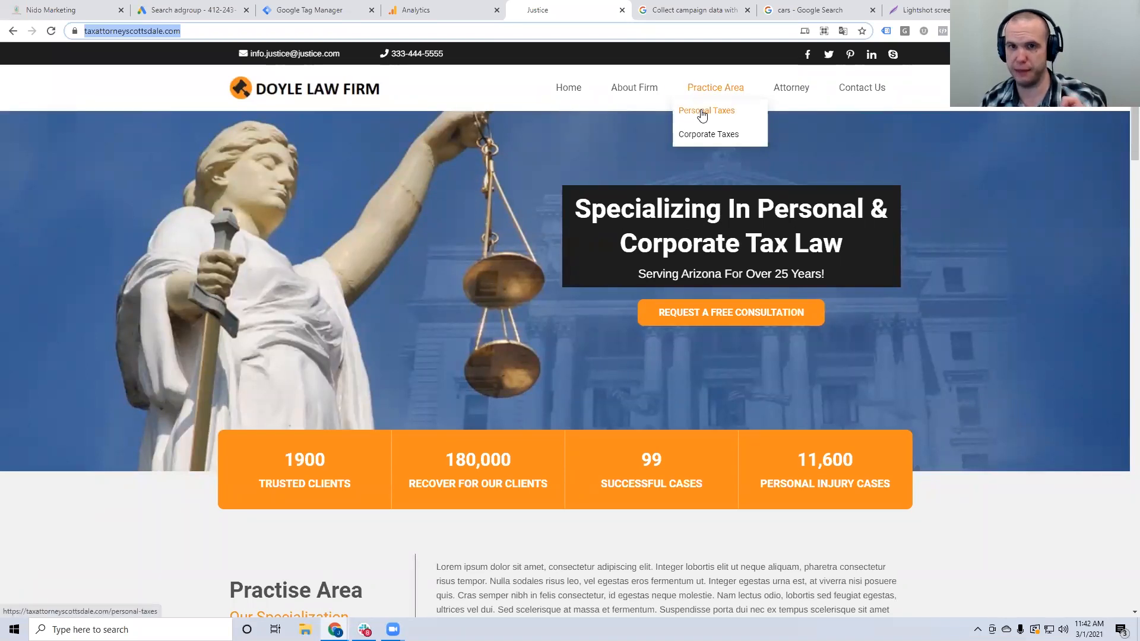
{"action": "left_click", "coordinate": [196, 10]}
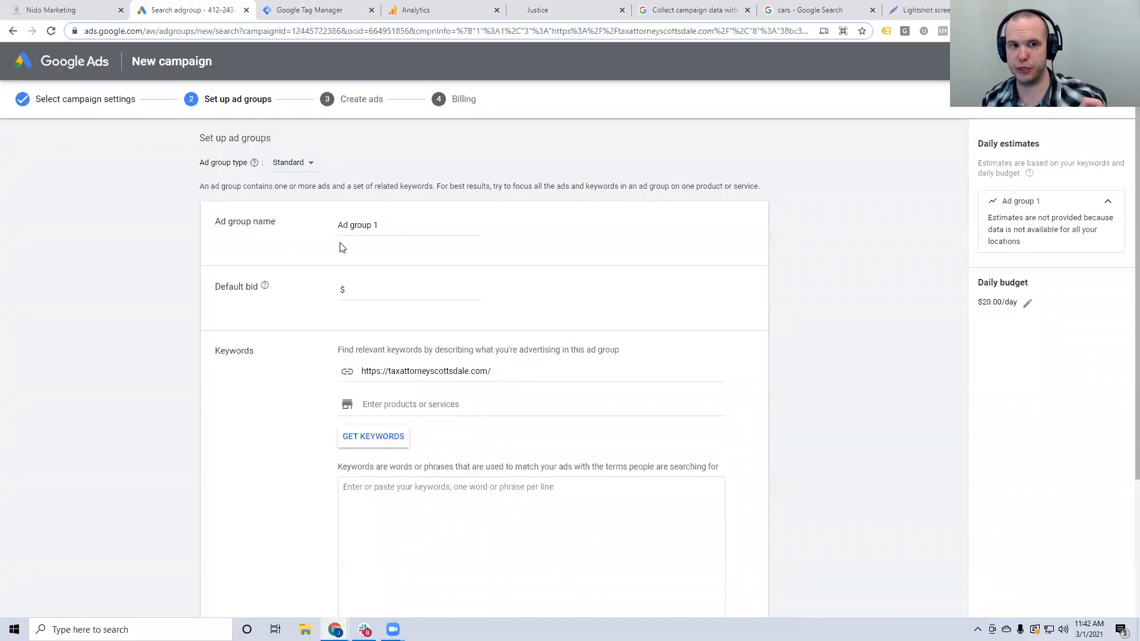
{"action": "scroll", "coordinate": [393, 254], "scroll_direction": "down", "scroll_amount": 1}
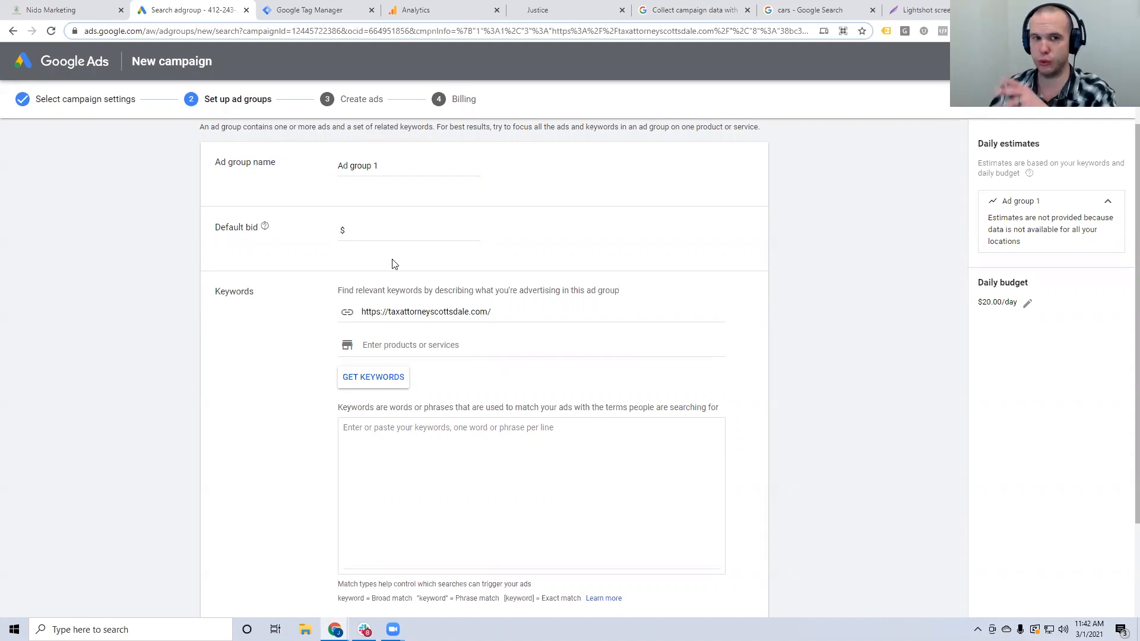
- Name the ad group Local and set its default bid to $5
{"action": "scroll", "coordinate": [393, 263], "scroll_direction": "up", "scroll_amount": 1}
{"action": "left_click_drag", "start_coordinate": [410, 229], "coordinate": [308, 229]}
{"action": "type", "text": "Local"}
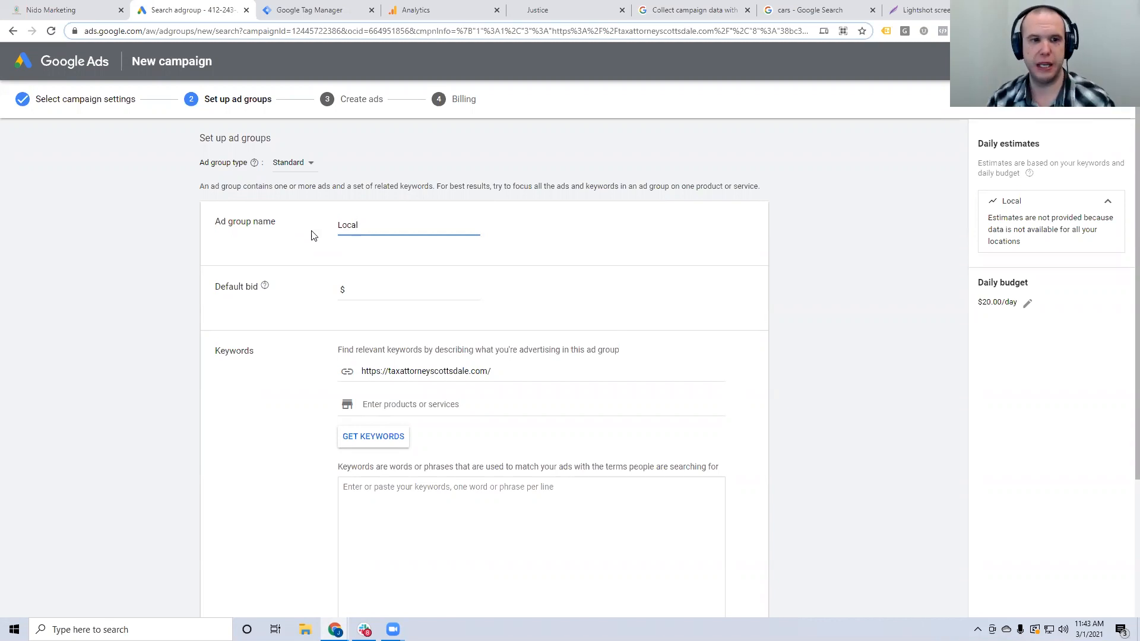
{"action": "left_click", "coordinate": [330, 295]}
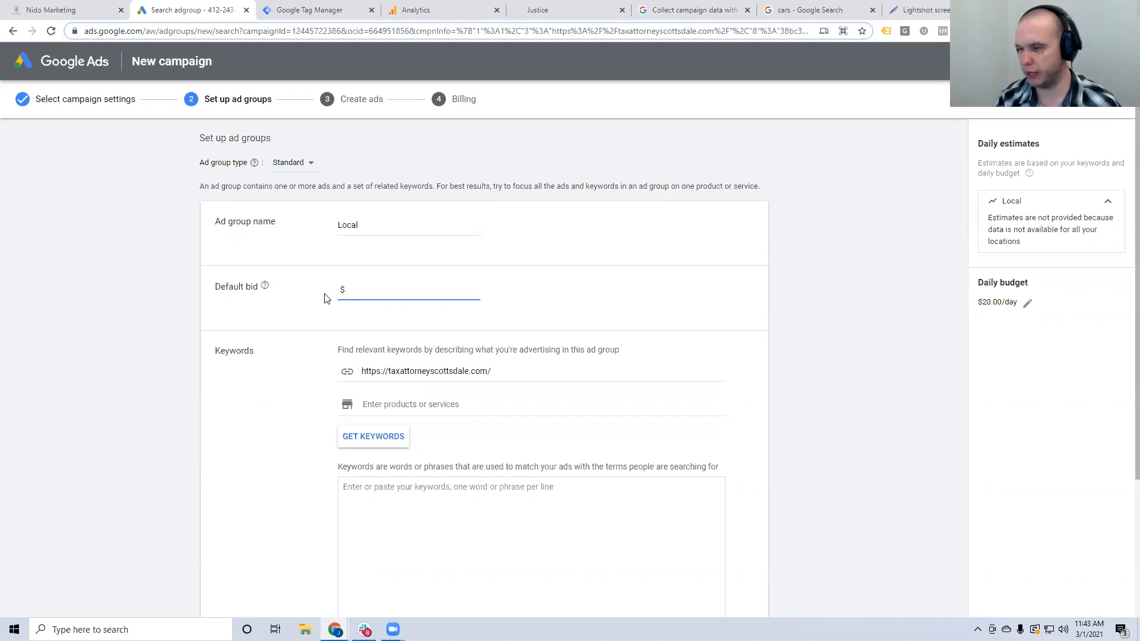
{"action": "type", "text": "5"}
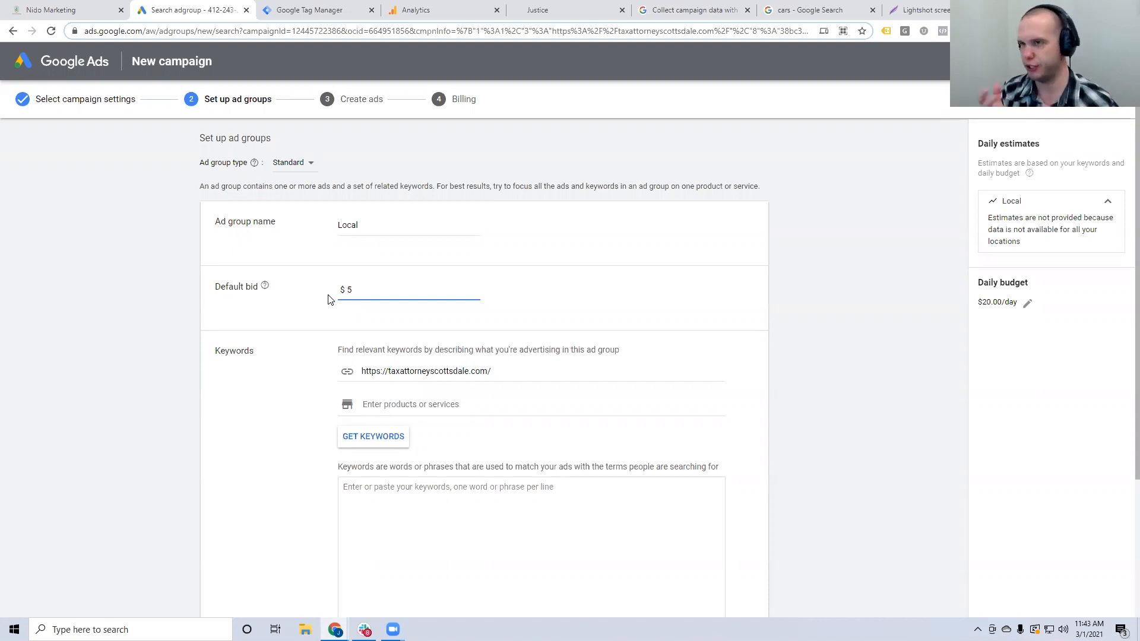
{"action": "scroll", "coordinate": [328, 298], "scroll_direction": "down", "scroll_amount": 2}
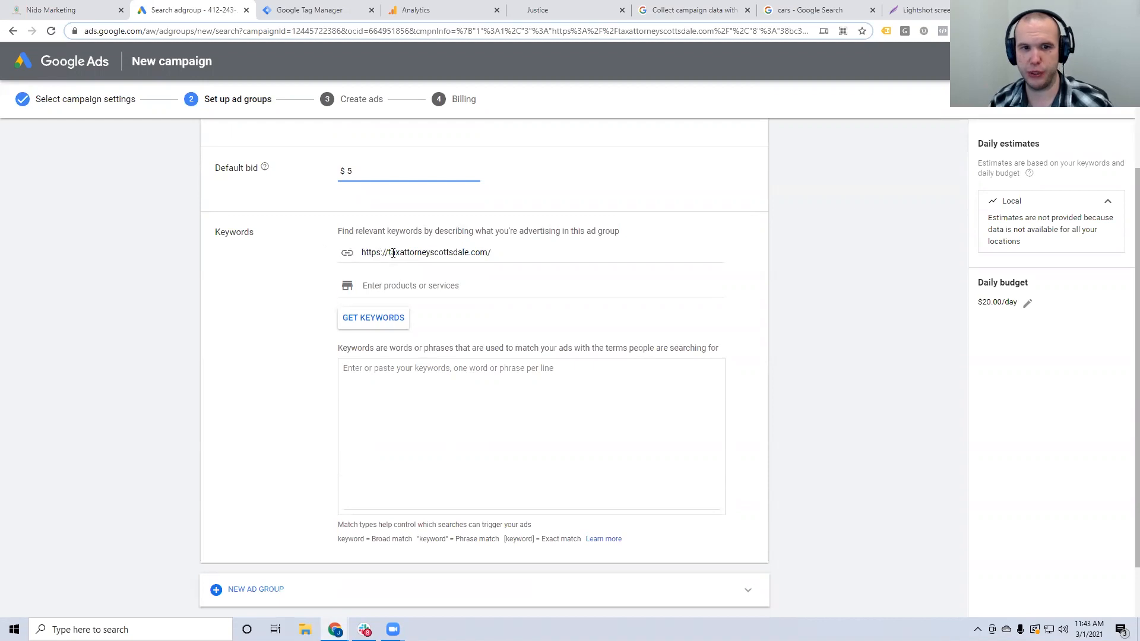
{"action": "left_click_drag", "start_coordinate": [392, 253], "coordinate": [475, 253]}
{"action": "left_click", "coordinate": [504, 253]}
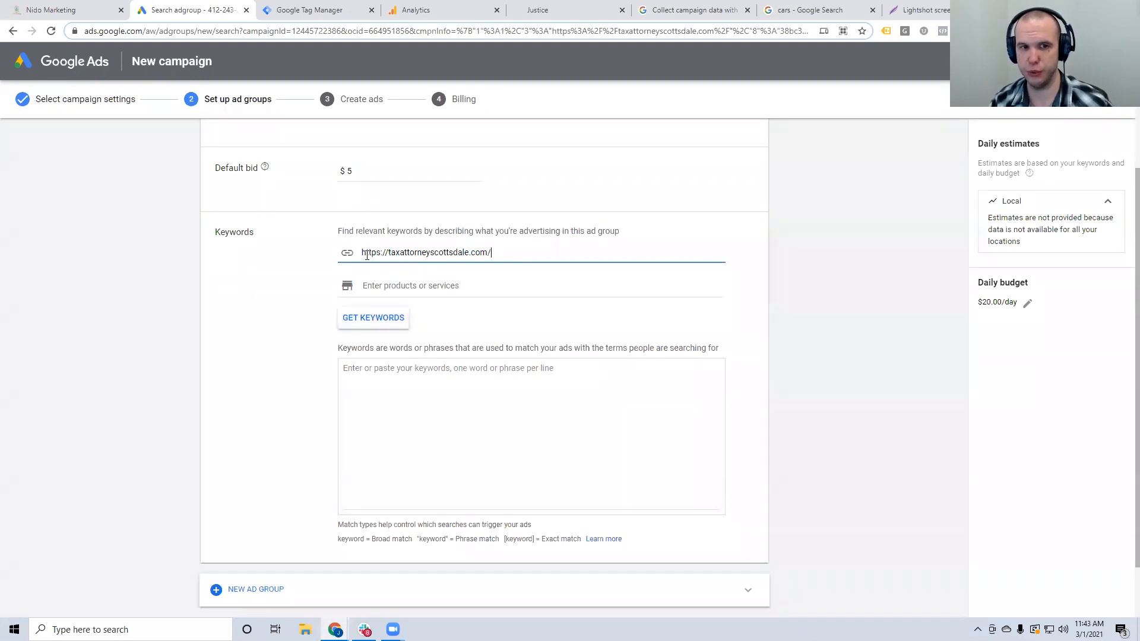
{"action": "left_click", "coordinate": [383, 322]}
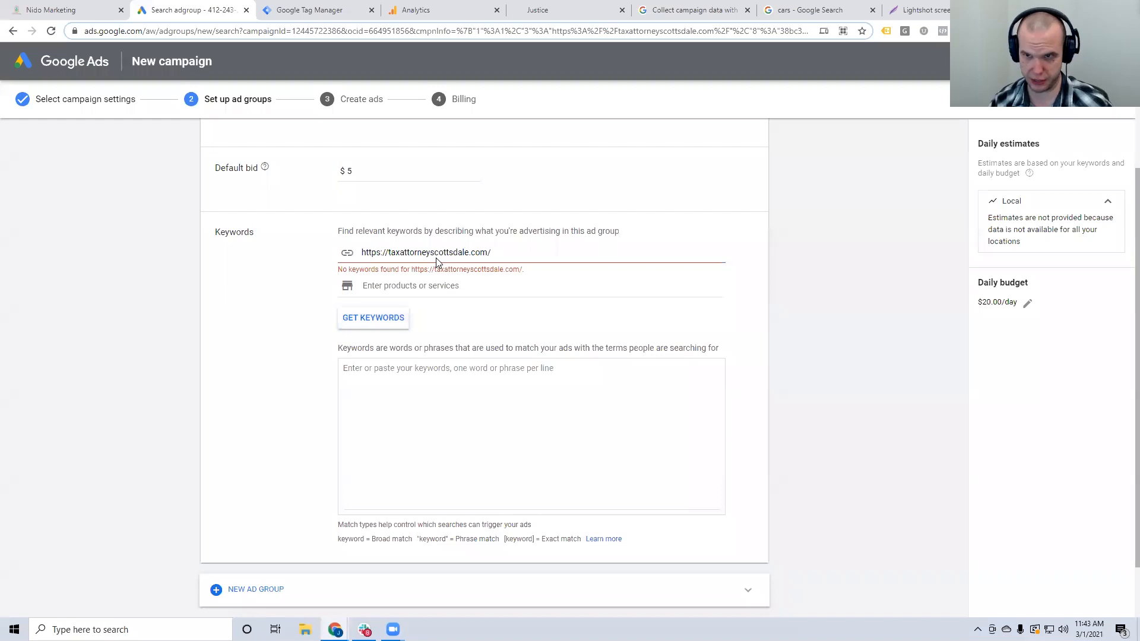
- Clear the related web page URL and get keyword suggestions for the service "tax attorney"
{"action": "left_click", "coordinate": [418, 286]}
{"action": "left_click_drag", "start_coordinate": [498, 254], "coordinate": [230, 254]}
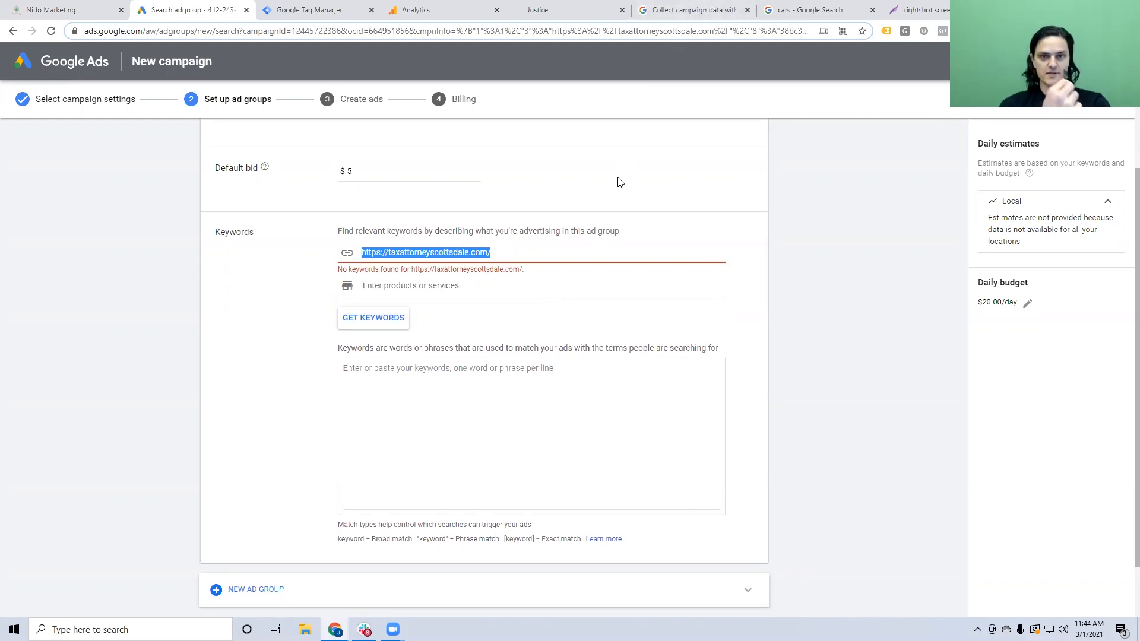
{"action": "key", "text": "BackSpace"}
{"action": "left_click", "coordinate": [385, 284]}
{"action": "type", "text": "tax ar"}
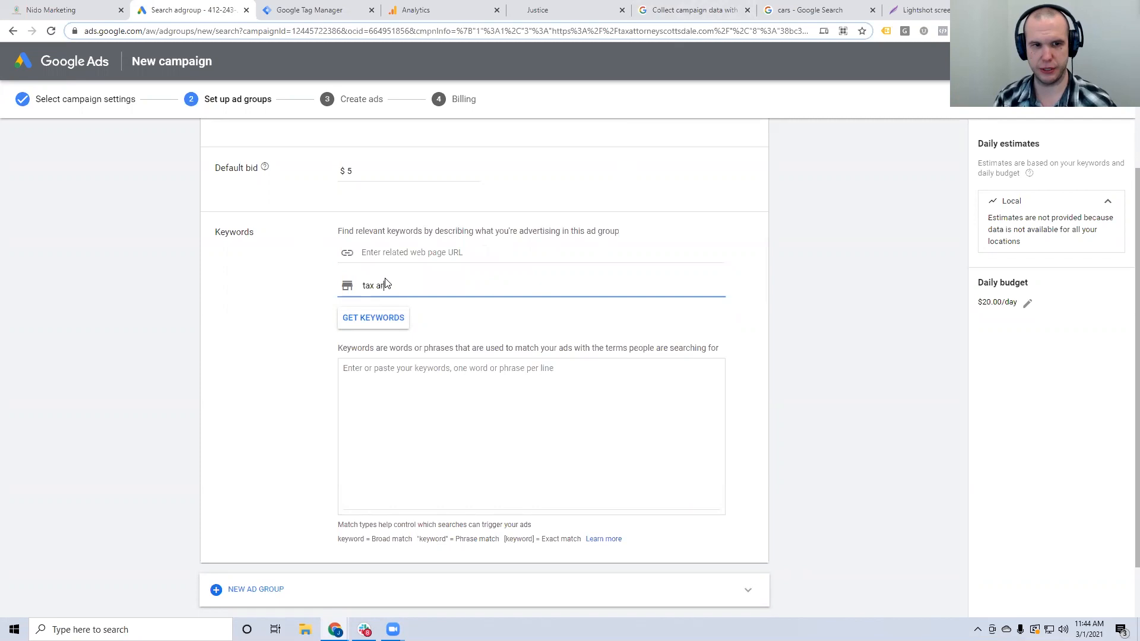
{"action": "type", "text": "torneys"}
{"action": "key", "text": "BackSpace"}
{"action": "key", "text": "BackSpace"}
{"action": "key", "text": "BackSpace"}
{"action": "type", "text": "ey"}
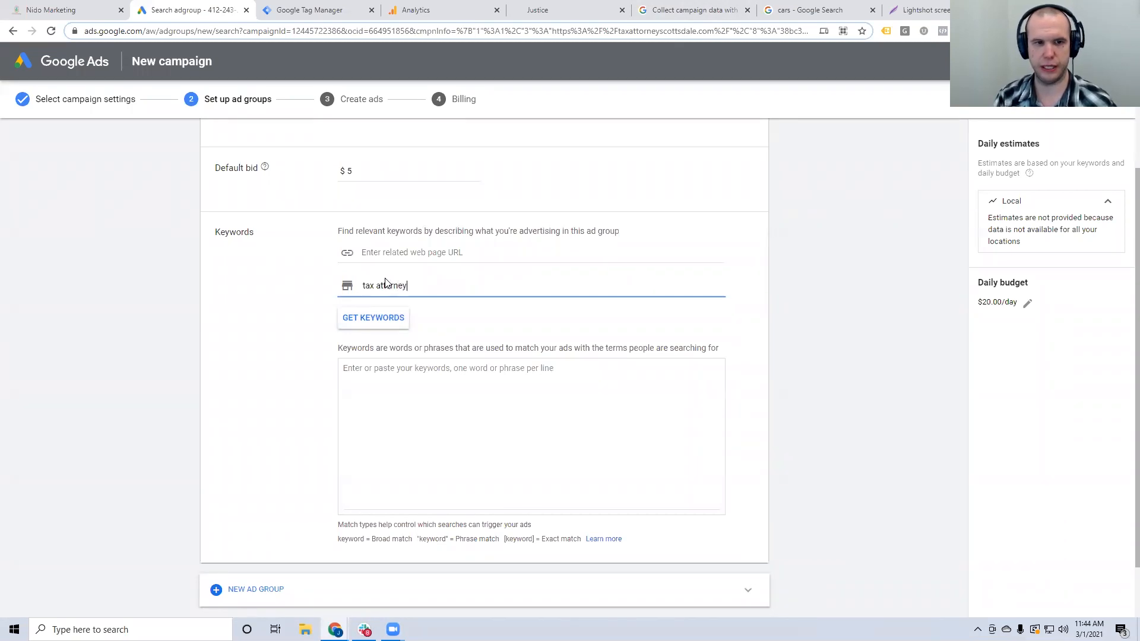
{"action": "left_click", "coordinate": [373, 321]}
{"action": "left_click", "coordinate": [365, 327]}
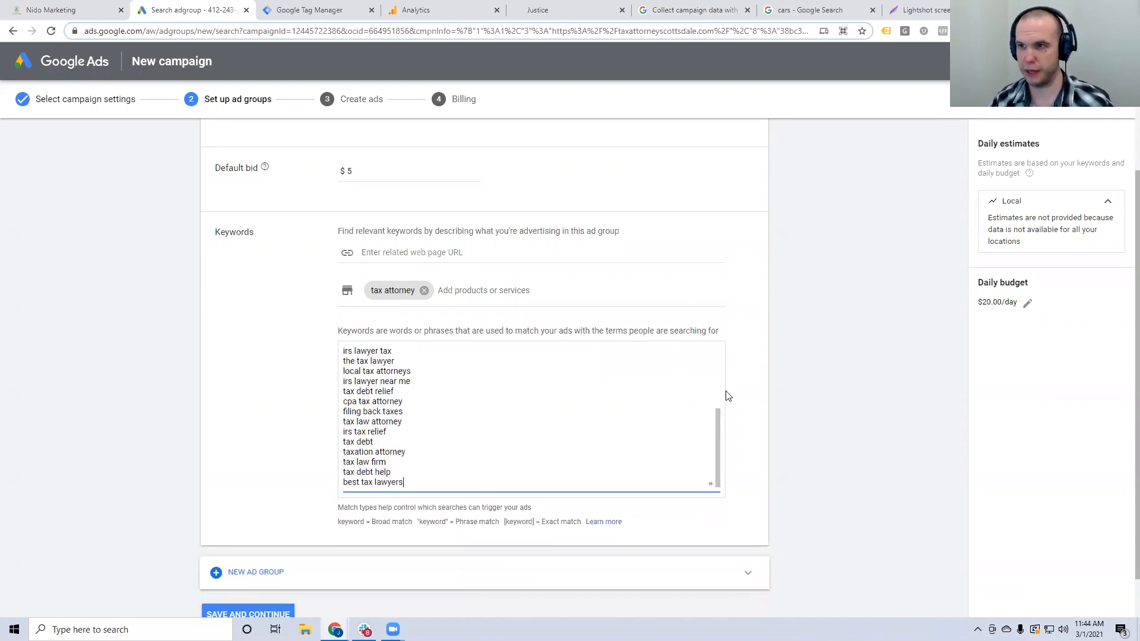
- Review the suggested keywords and delete all of them except tax attorney and tax lawyer
{"action": "left_click", "coordinate": [720, 457]}
{"action": "left_click", "coordinate": [717, 426]}
{"action": "left_click_drag", "start_coordinate": [718, 426], "coordinate": [718, 364]}
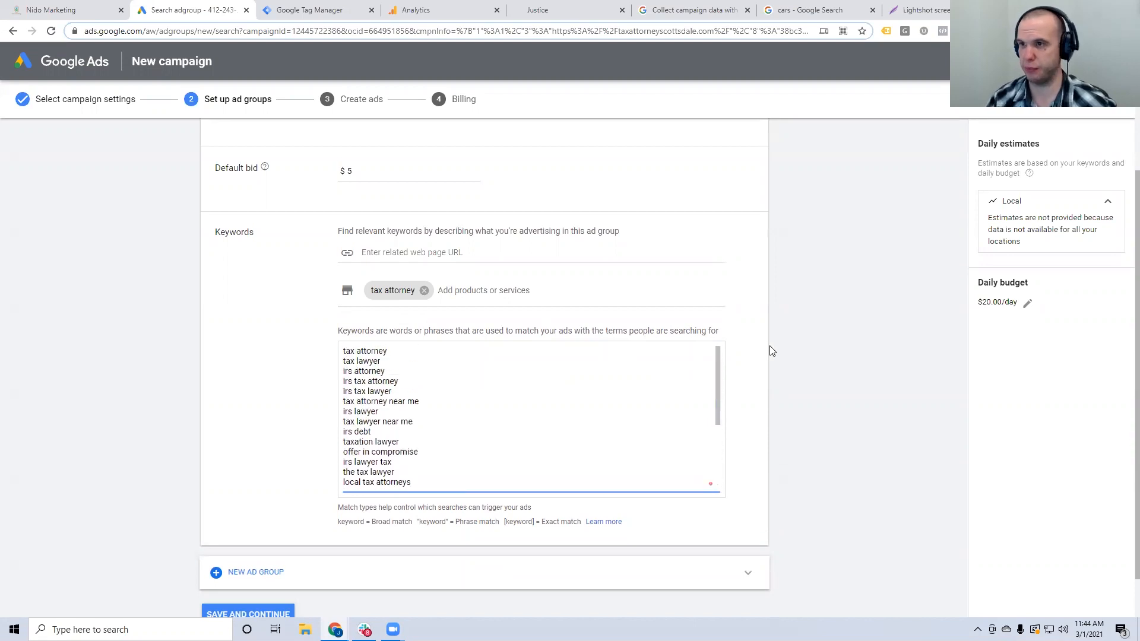
{"action": "scroll", "coordinate": [803, 362], "scroll_direction": "down", "scroll_amount": 1}
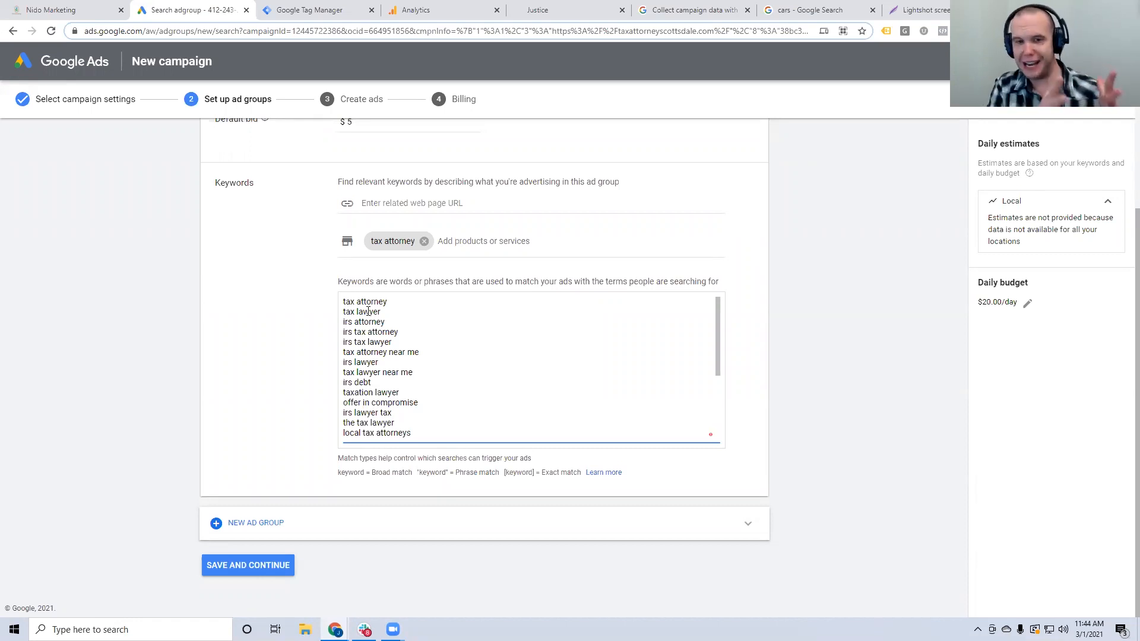
{"action": "left_click_drag", "start_coordinate": [368, 311], "coordinate": [377, 368]}
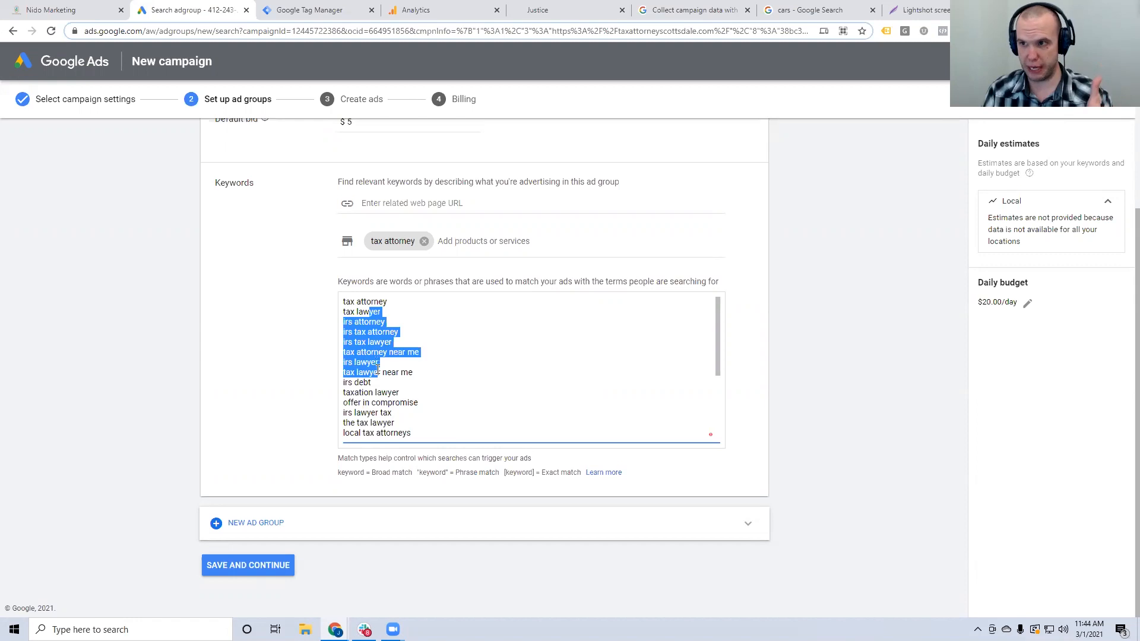
{"action": "left_click", "coordinate": [390, 370]}
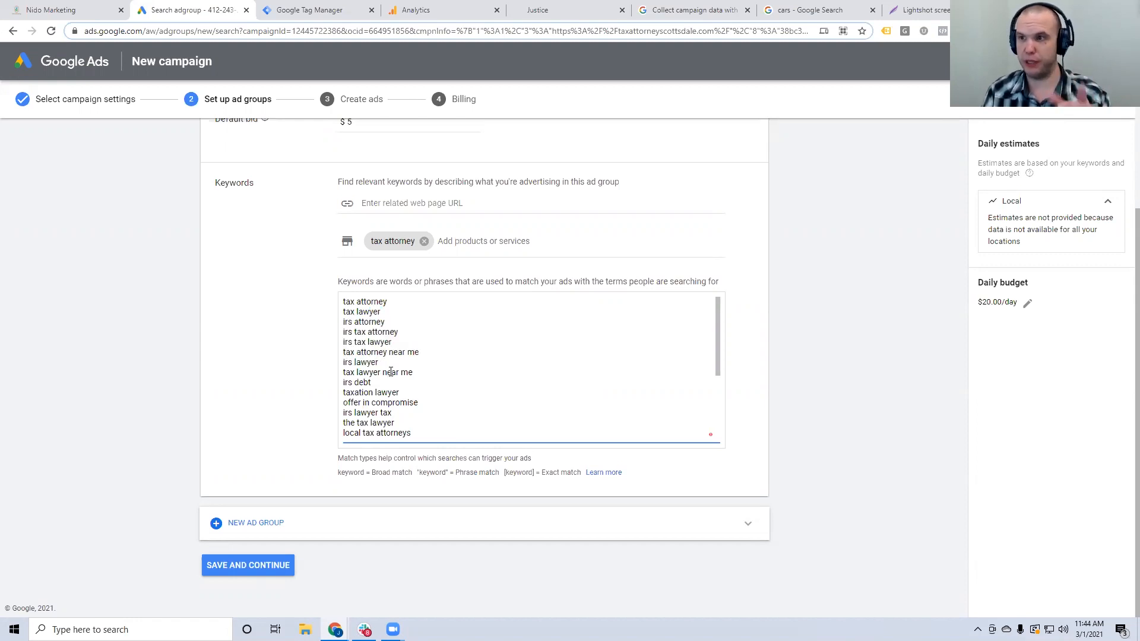
{"action": "scroll", "coordinate": [391, 371], "scroll_direction": "up", "scroll_amount": 1}
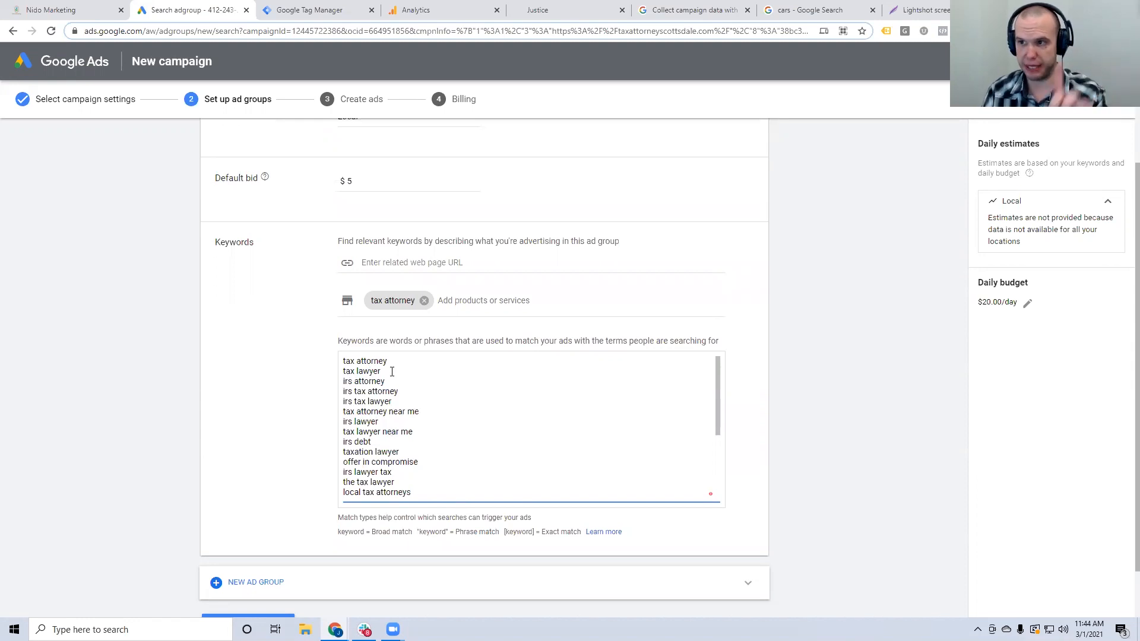
{"action": "scroll", "coordinate": [392, 372], "scroll_direction": "up", "scroll_amount": 2}
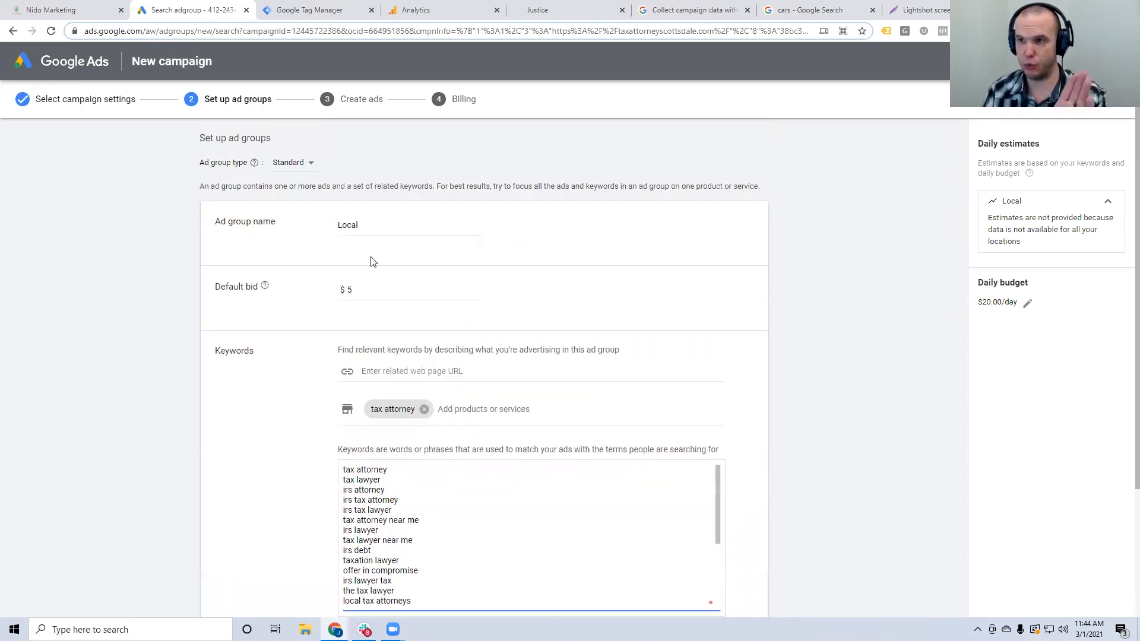
{"action": "scroll", "coordinate": [372, 262], "scroll_direction": "down", "scroll_amount": 3}
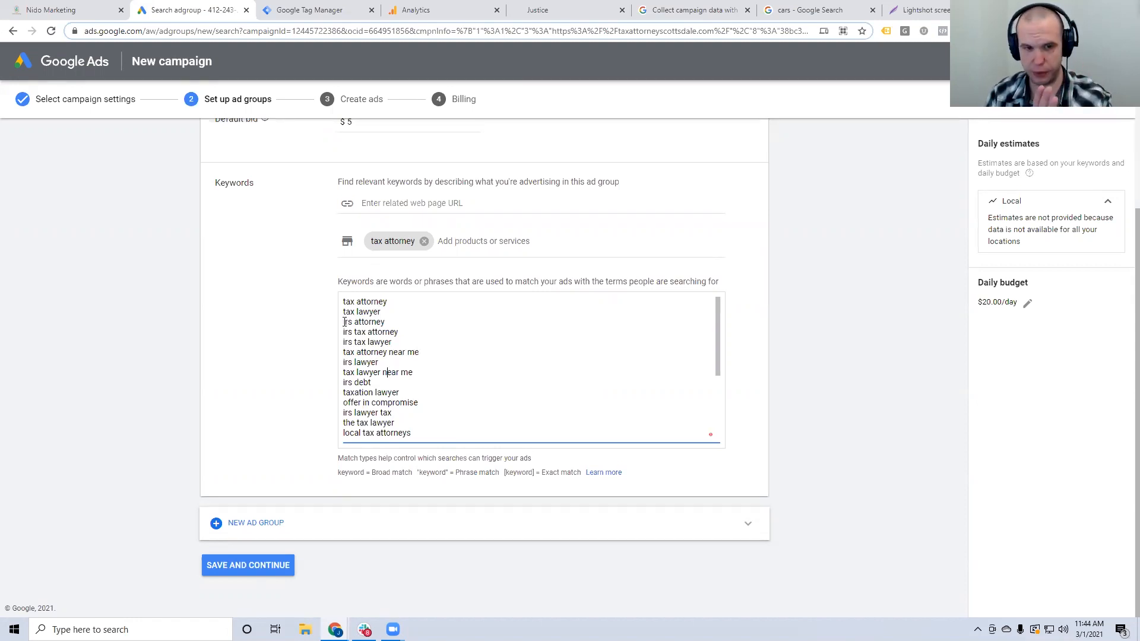
{"action": "left_click_drag", "start_coordinate": [344, 322], "coordinate": [532, 469]}
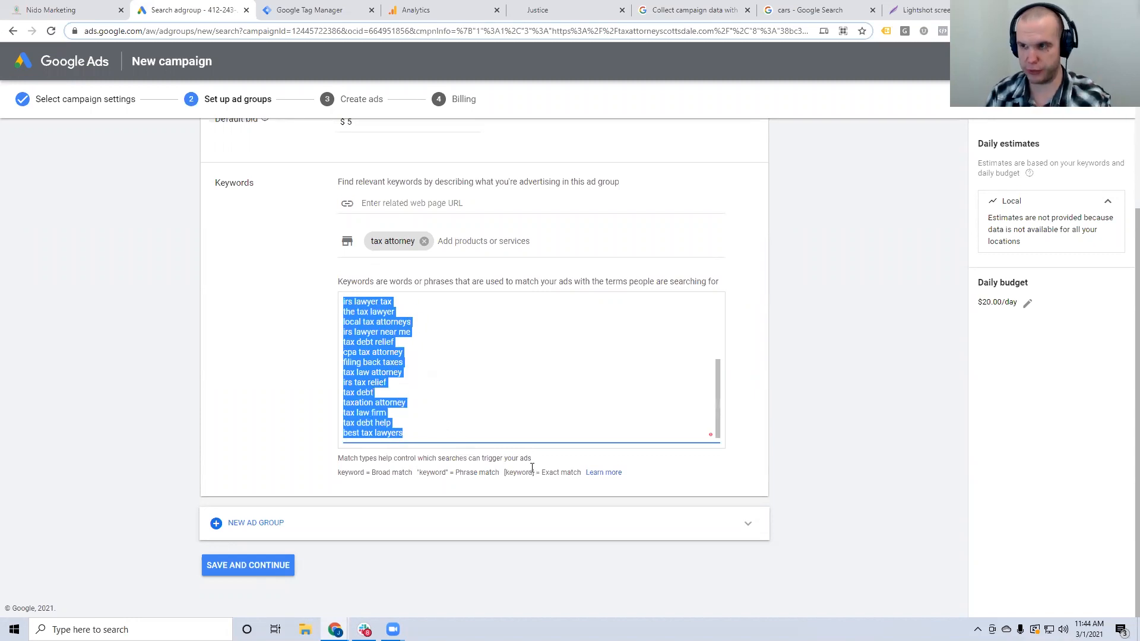
{"action": "key", "text": "BackSpace"}
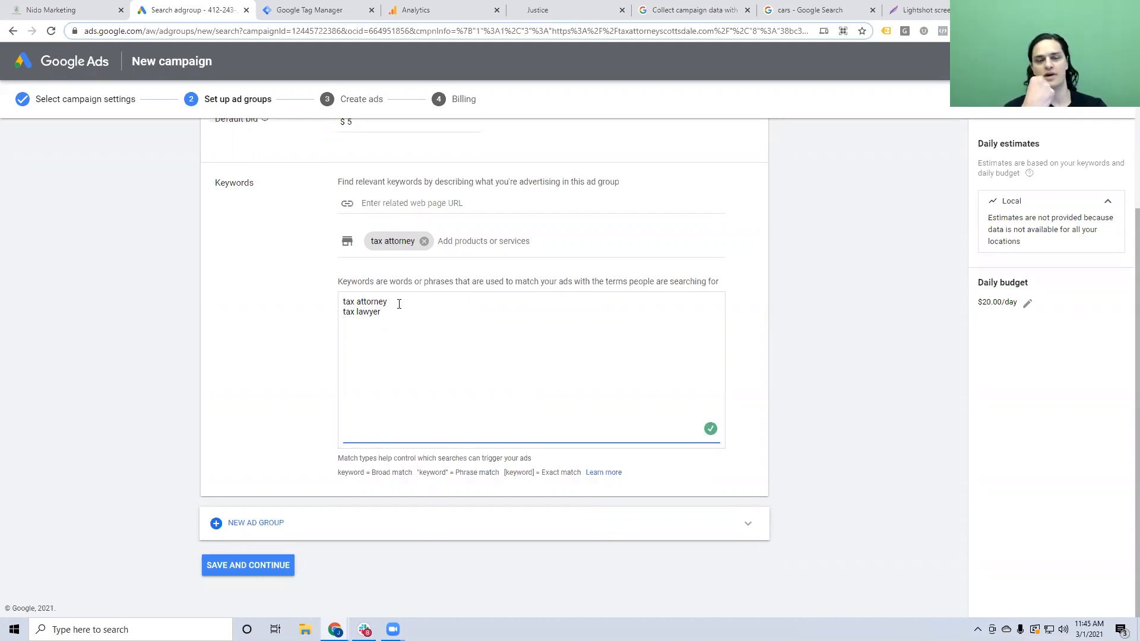
- Insert two blank lines between the tax attorney and tax lawyer keywords
{"action": "left_click", "coordinate": [345, 302]}
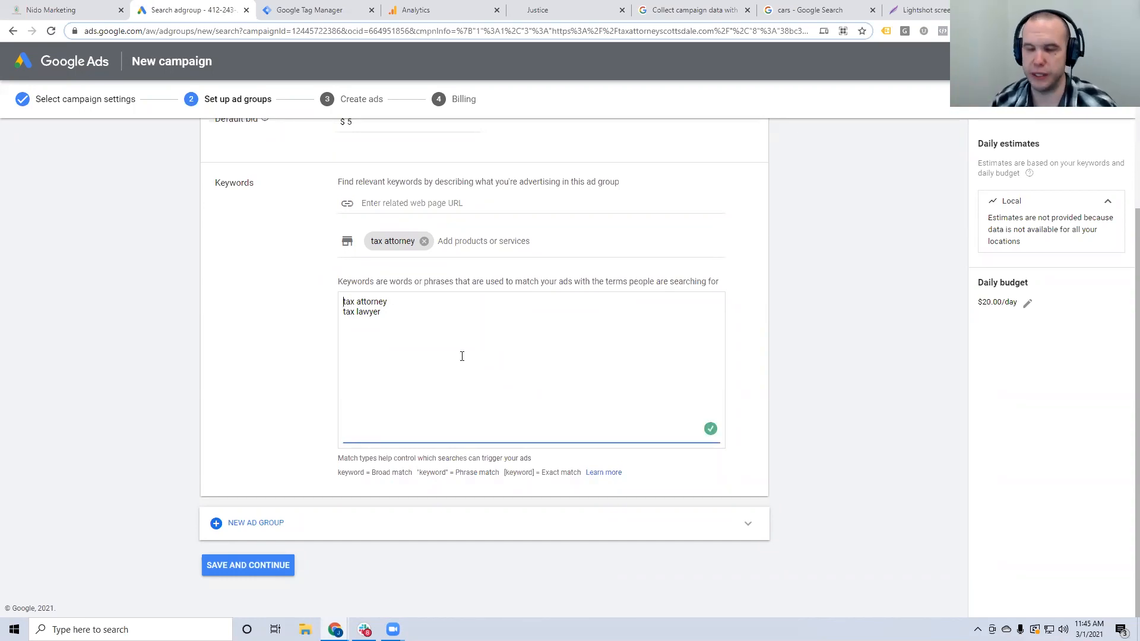
{"action": "key", "text": "Return"}
{"action": "key", "text": "Return"}
{"action": "left_click", "coordinate": [365, 302]}
{"action": "key", "text": "Home"}
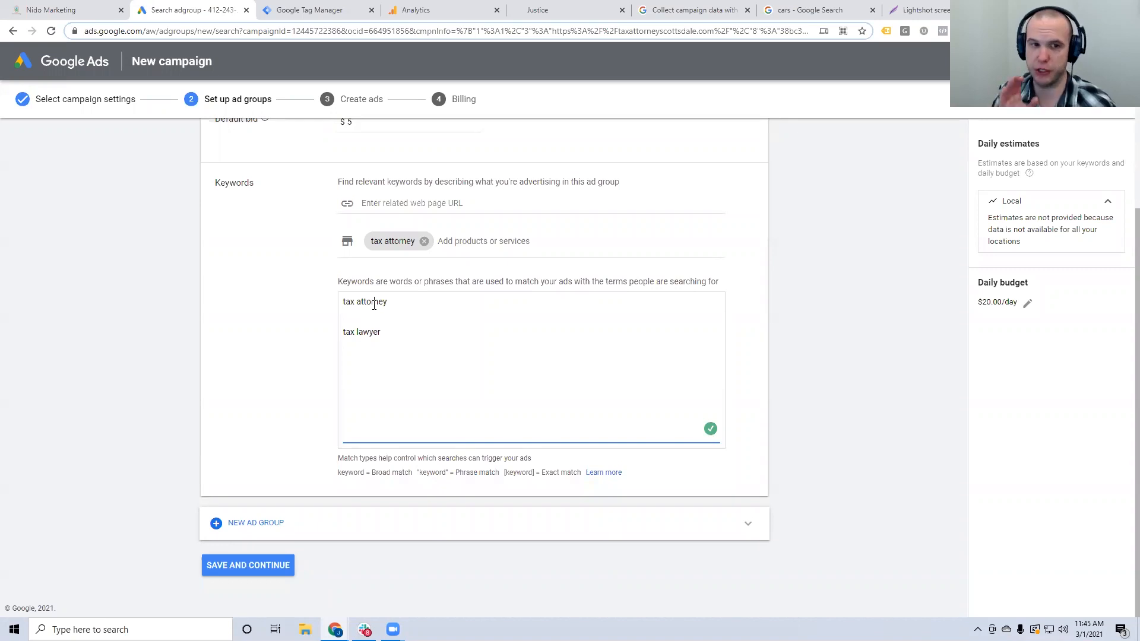
- Enclose the tax attorney keyword in quotation marks to make it a phrase match
{"action": "left_click_drag", "start_coordinate": [387, 304], "coordinate": [336, 304]}
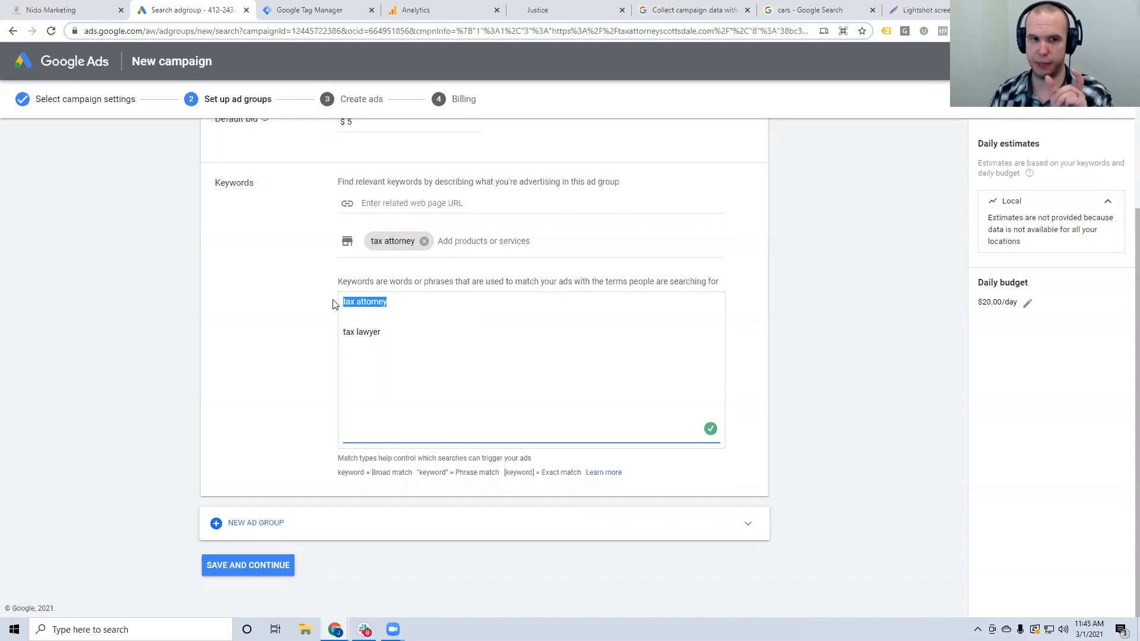
{"action": "left_click", "coordinate": [350, 304]}
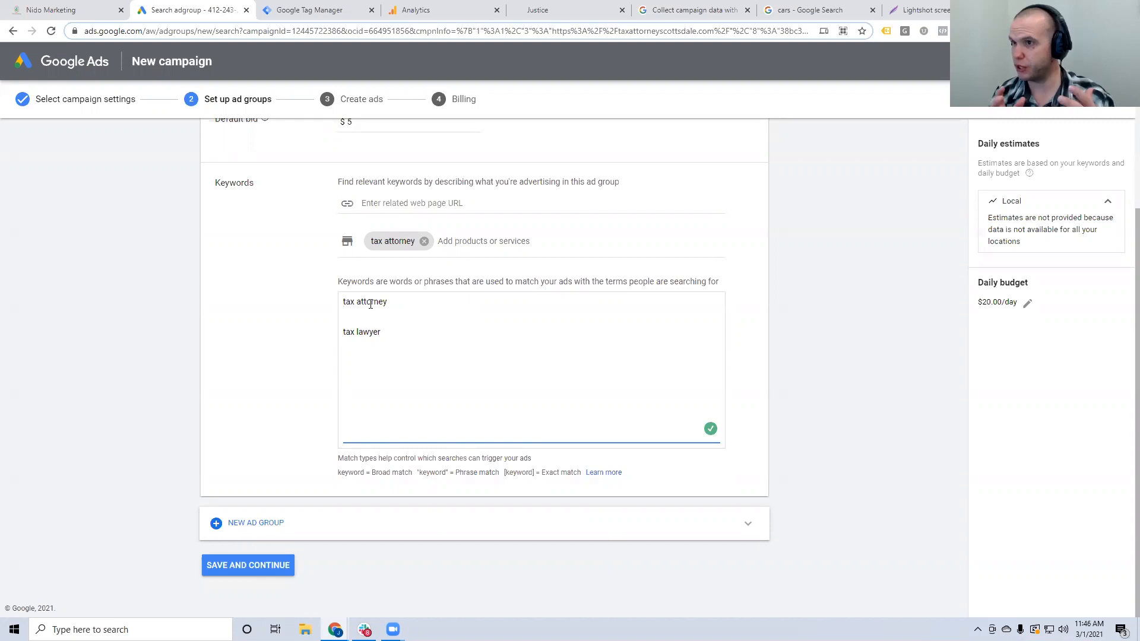
{"action": "type", "text": "\""}
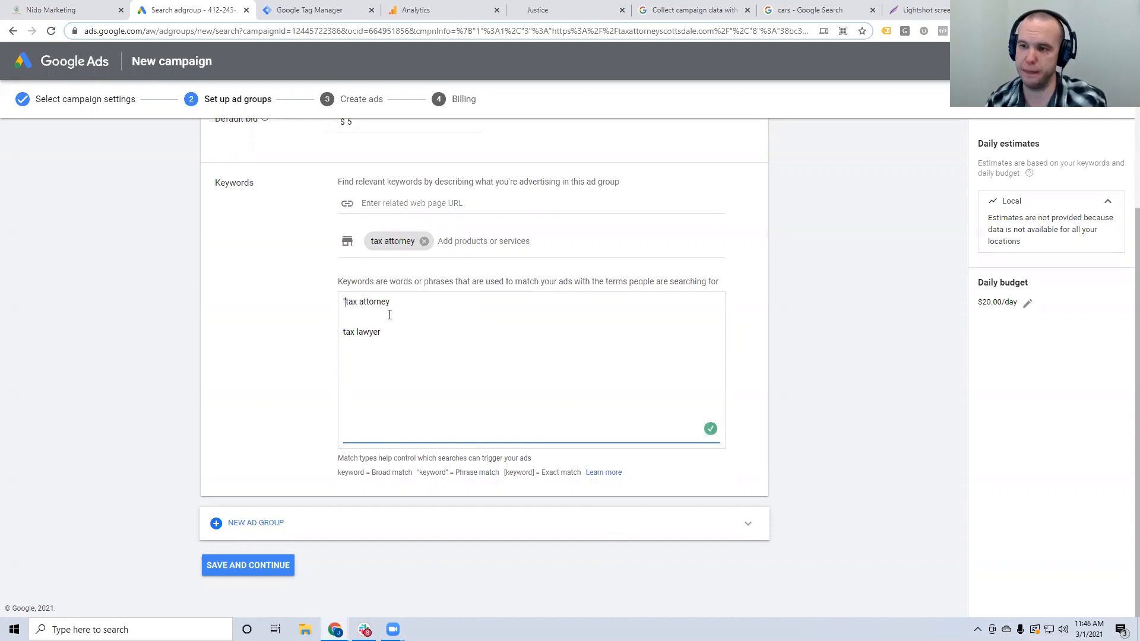
{"action": "type", "text": "\""}
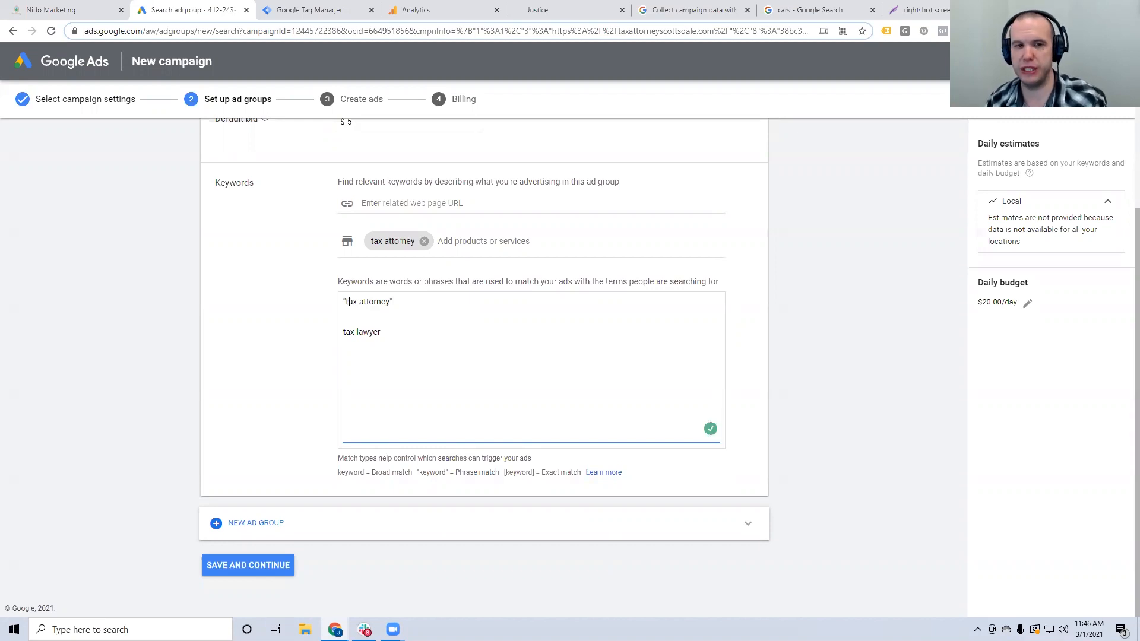
{"action": "left_click_drag", "start_coordinate": [363, 303], "coordinate": [372, 304]}
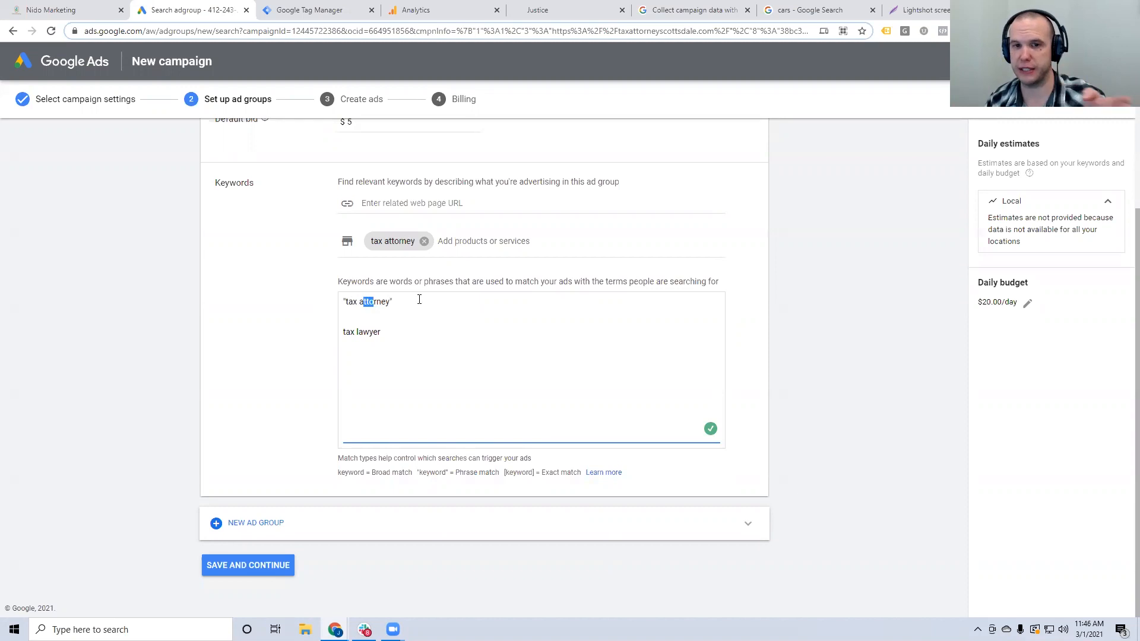
{"action": "left_click", "coordinate": [382, 303]}
{"action": "left_click_drag", "start_coordinate": [369, 303], "coordinate": [376, 303]}
{"action": "left_click", "coordinate": [347, 303]}
{"action": "left_click", "coordinate": [398, 303]}
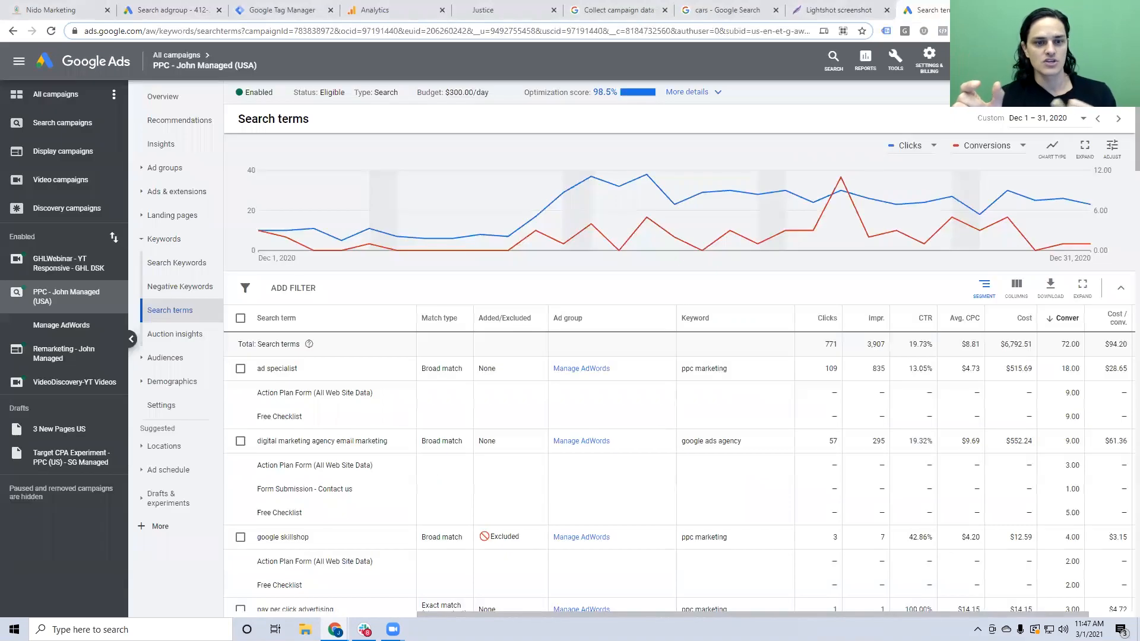
- Capture the search terms table from its header row through the ad specialist rows and return to the new campaign's ad group setup
{"action": "key", "text": "Print"}
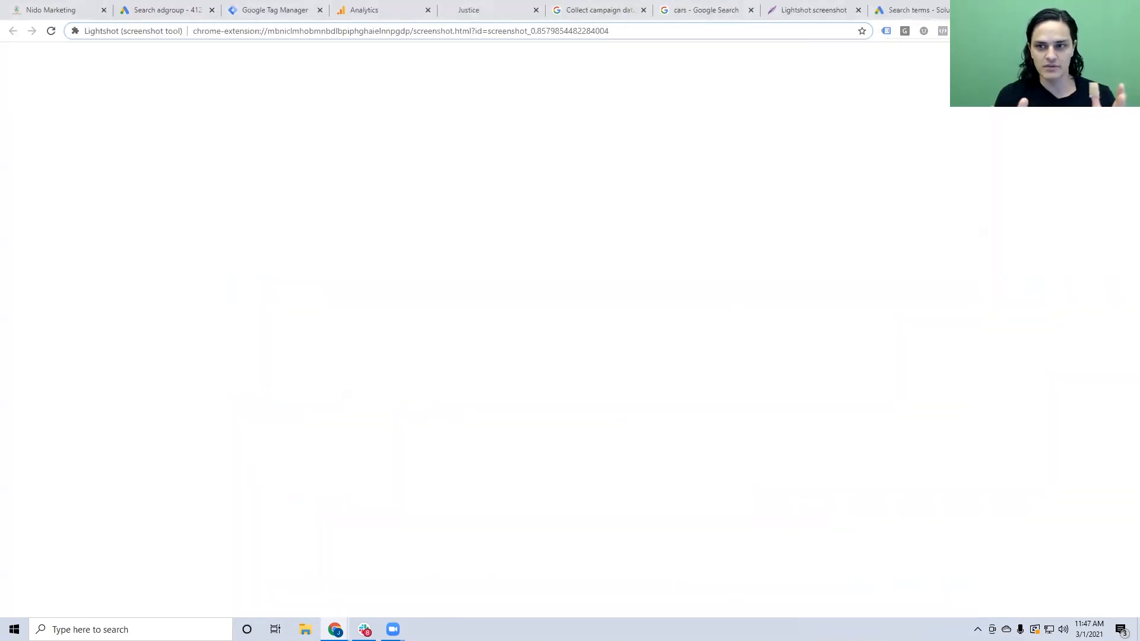
{"action": "left_click_drag", "start_coordinate": [222, 343], "coordinate": [1089, 436]}
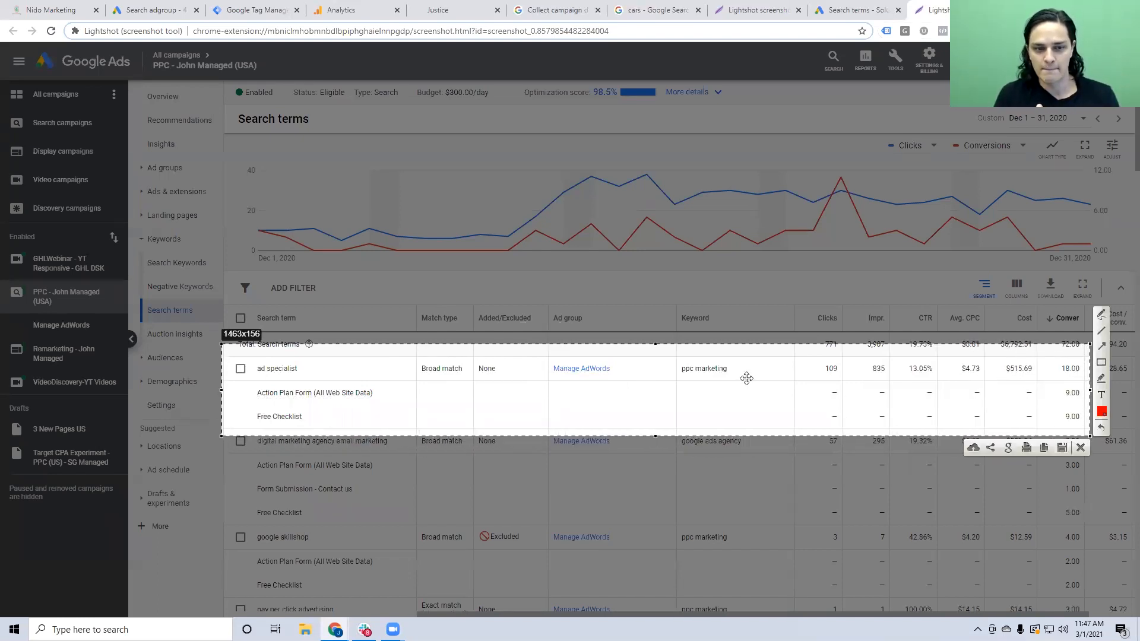
{"action": "left_click_drag", "start_coordinate": [657, 344], "coordinate": [656, 300]}
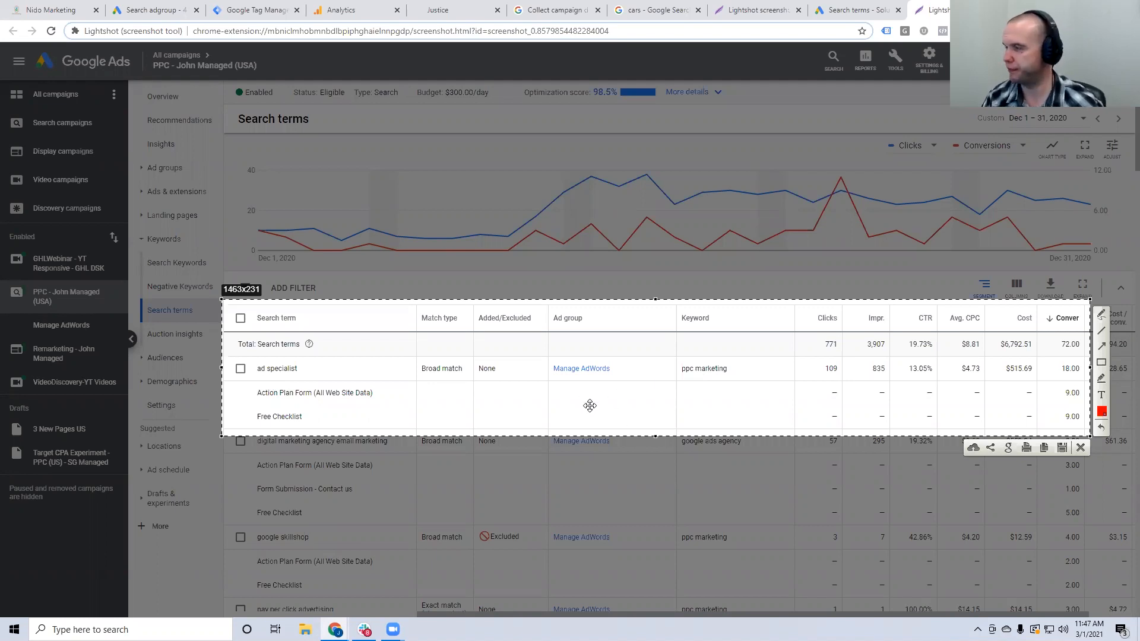
{"action": "key", "text": "ctrl+w"}
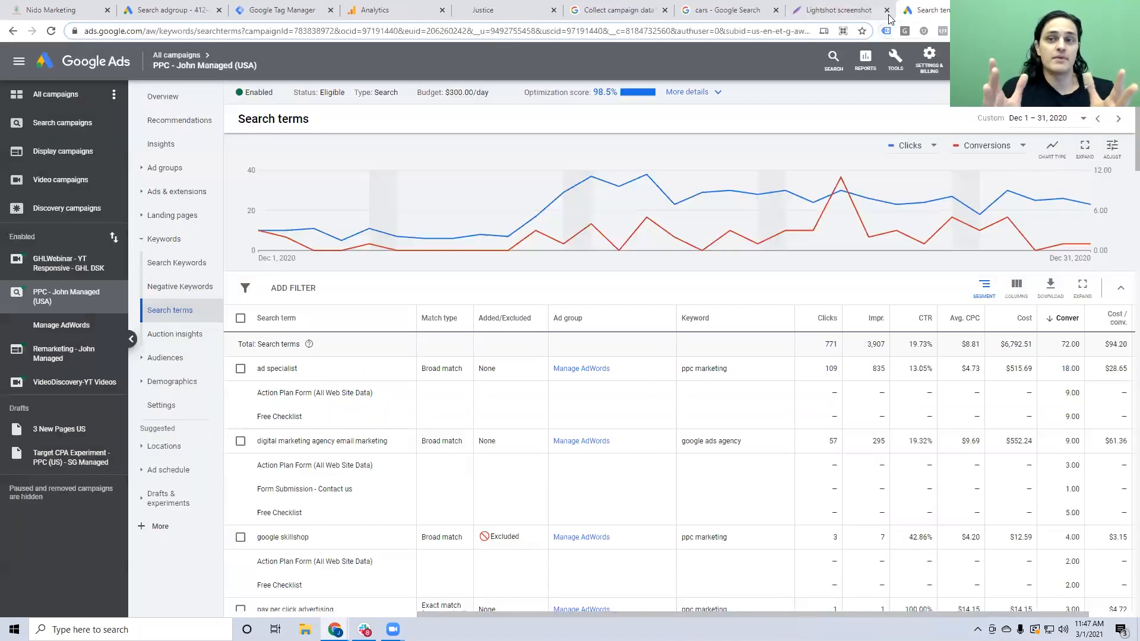
{"action": "left_click", "coordinate": [728, 10]}
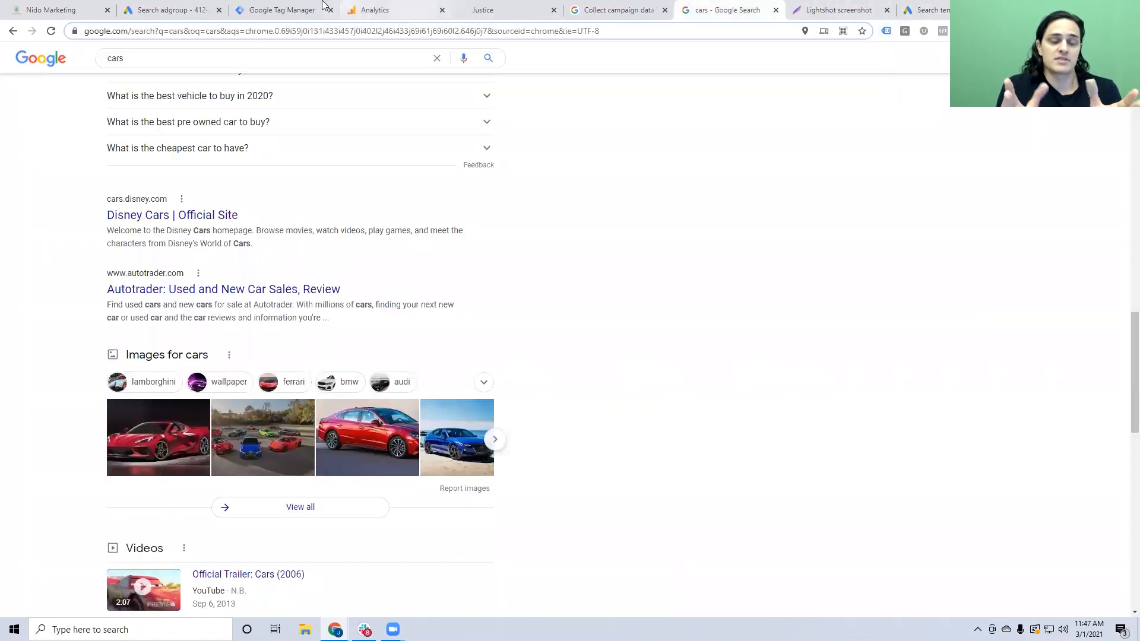
{"action": "left_click", "coordinate": [213, 3]}
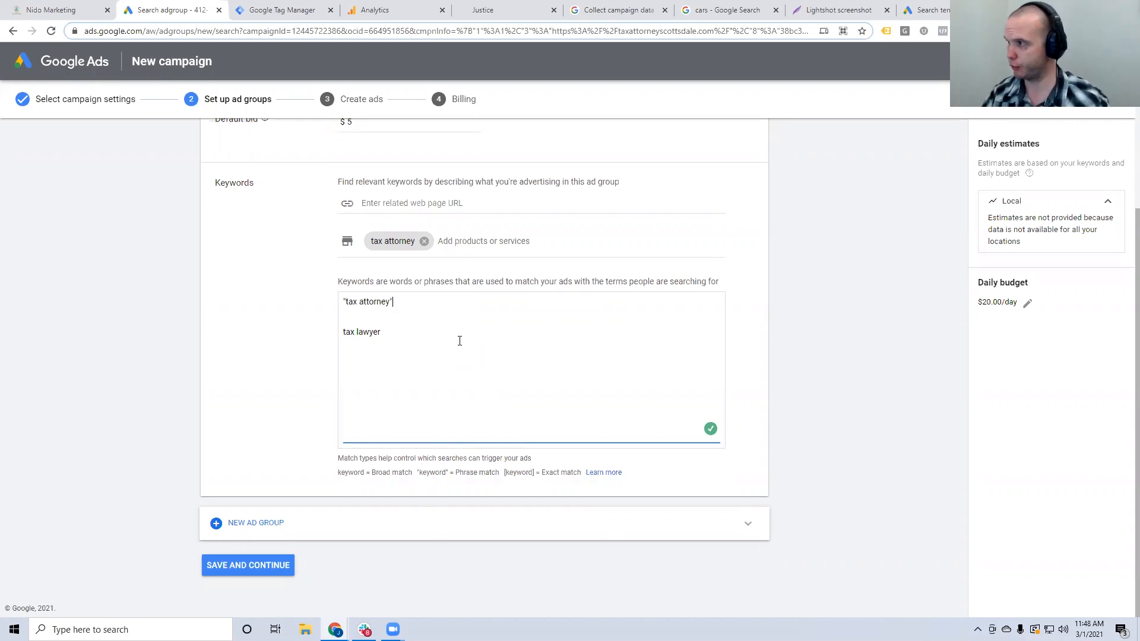
- Extend the first phrase match keyword to "tax attorney in phoenix"
{"action": "scroll", "coordinate": [394, 285], "scroll_direction": "up", "scroll_amount": 3}
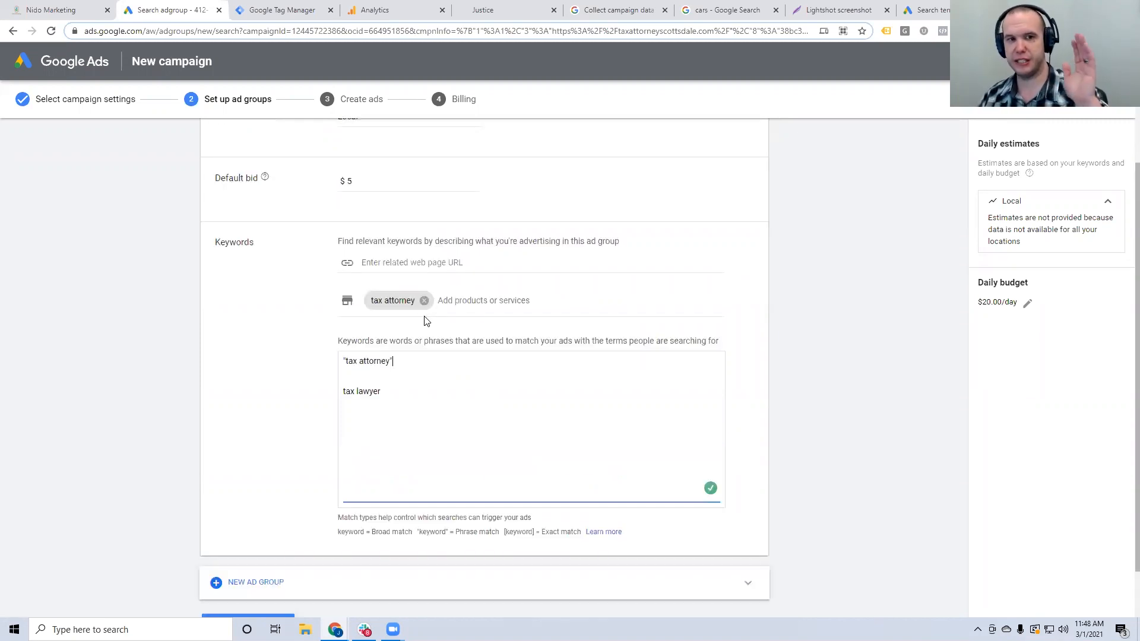
{"action": "scroll", "coordinate": [383, 189], "scroll_direction": "down", "scroll_amount": 2}
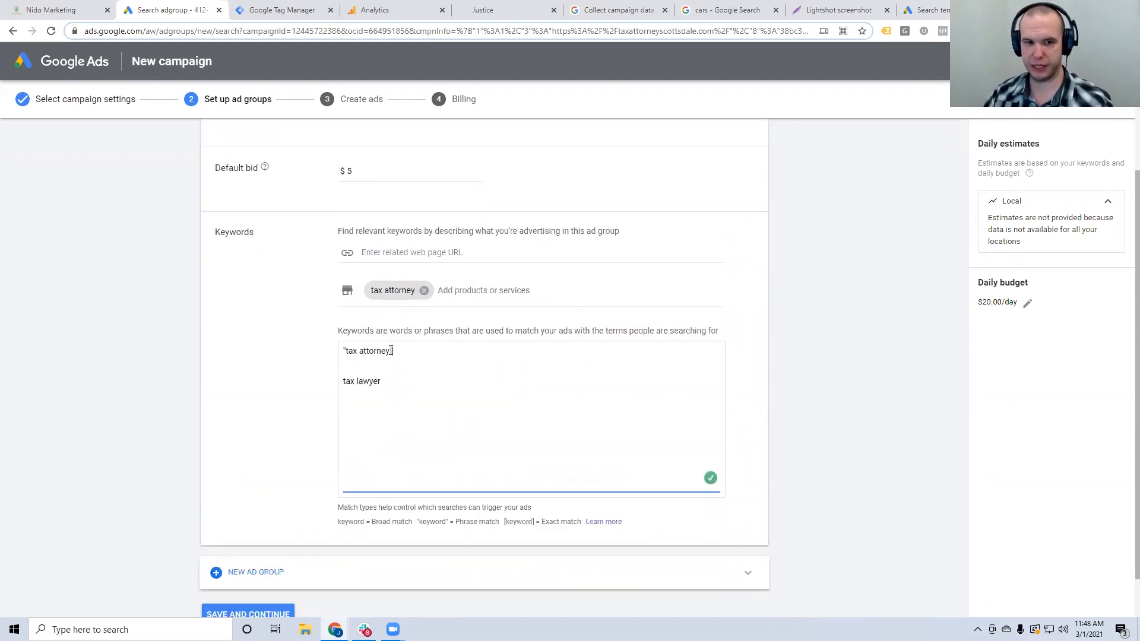
{"action": "left_click", "coordinate": [394, 353]}
{"action": "key", "text": "BackSpace"}
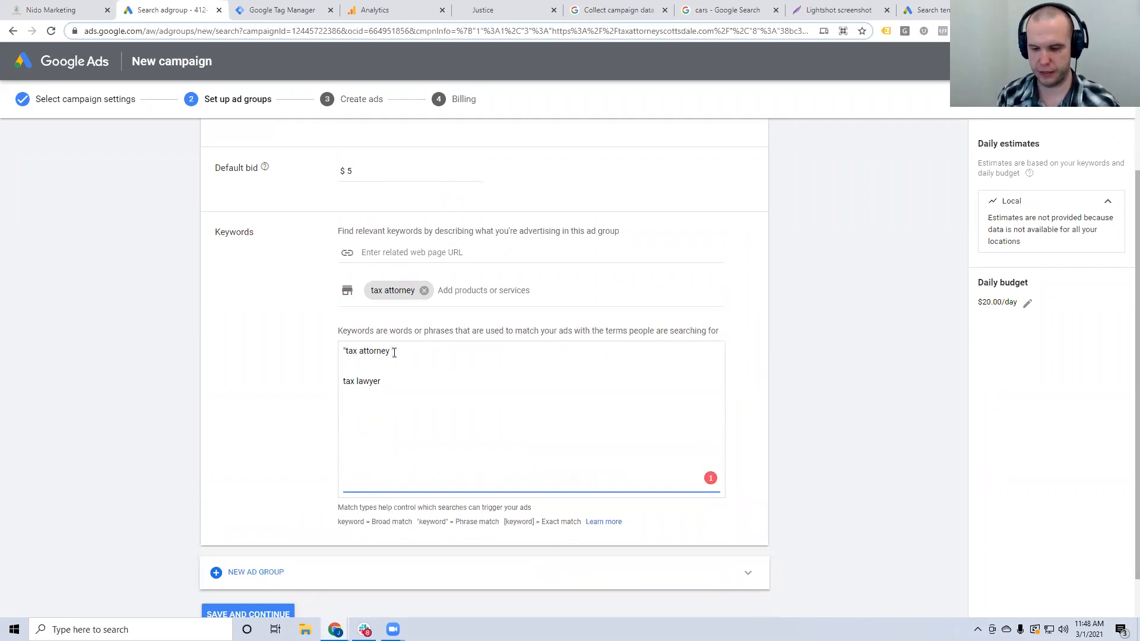
{"action": "type", "text": "in phoenix\""}
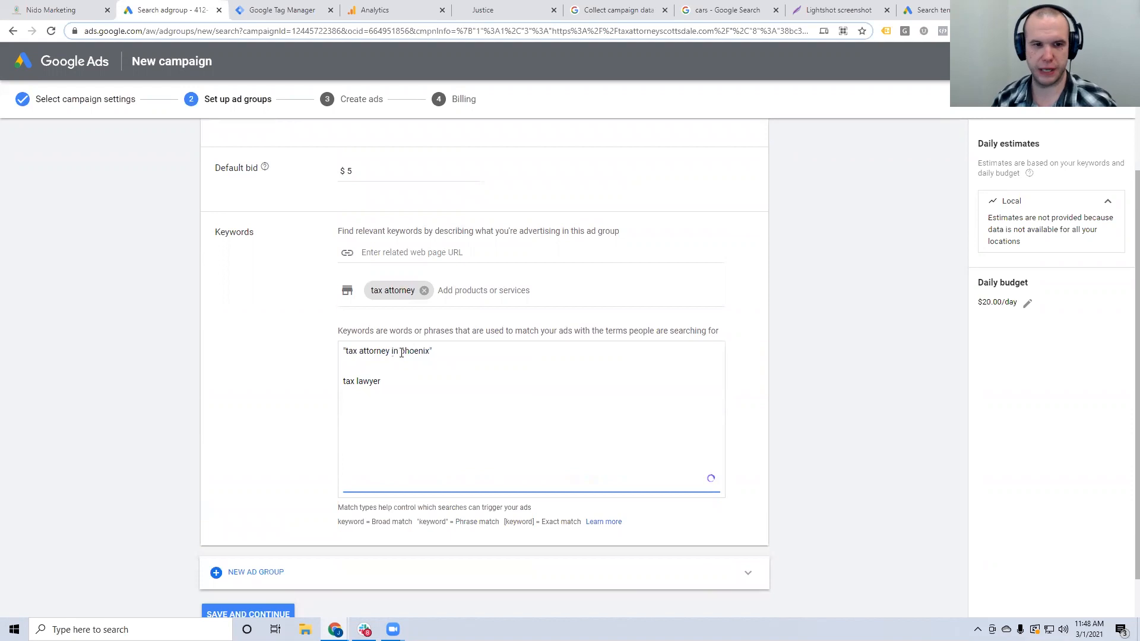
- Change the tax lawyer keyword to the phrase match "tax lawyer in phoenix" and remove the blank lines above it
{"action": "left_click_drag", "start_coordinate": [429, 351], "coordinate": [389, 352]}
{"action": "key", "text": "ctrl+c"}
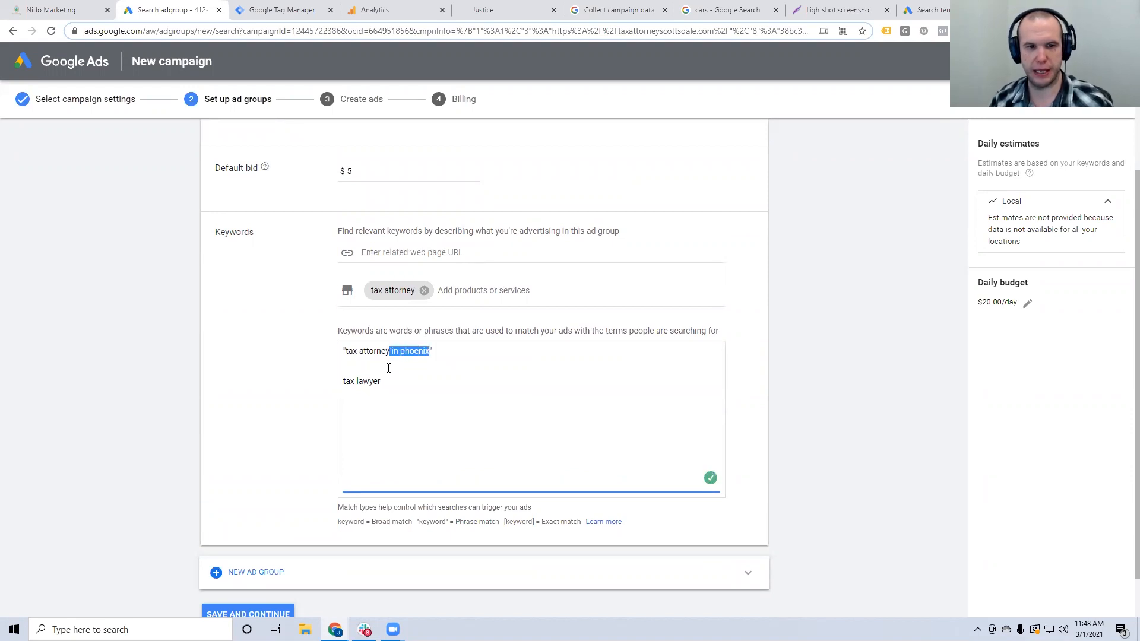
{"action": "left_click", "coordinate": [394, 380]}
{"action": "key", "text": "ctrl+v"}
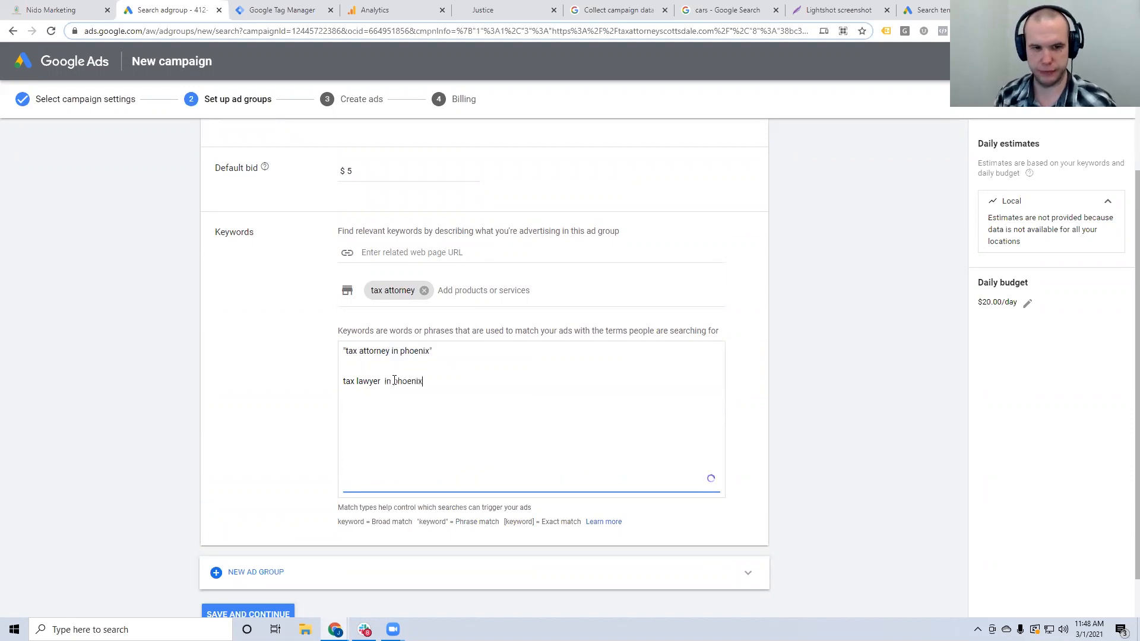
{"action": "type", "text": "\""}
{"action": "left_click", "coordinate": [344, 383]}
{"action": "type", "text": "\""}
{"action": "left_click", "coordinate": [372, 367]}
{"action": "key", "text": "BackSpace"}
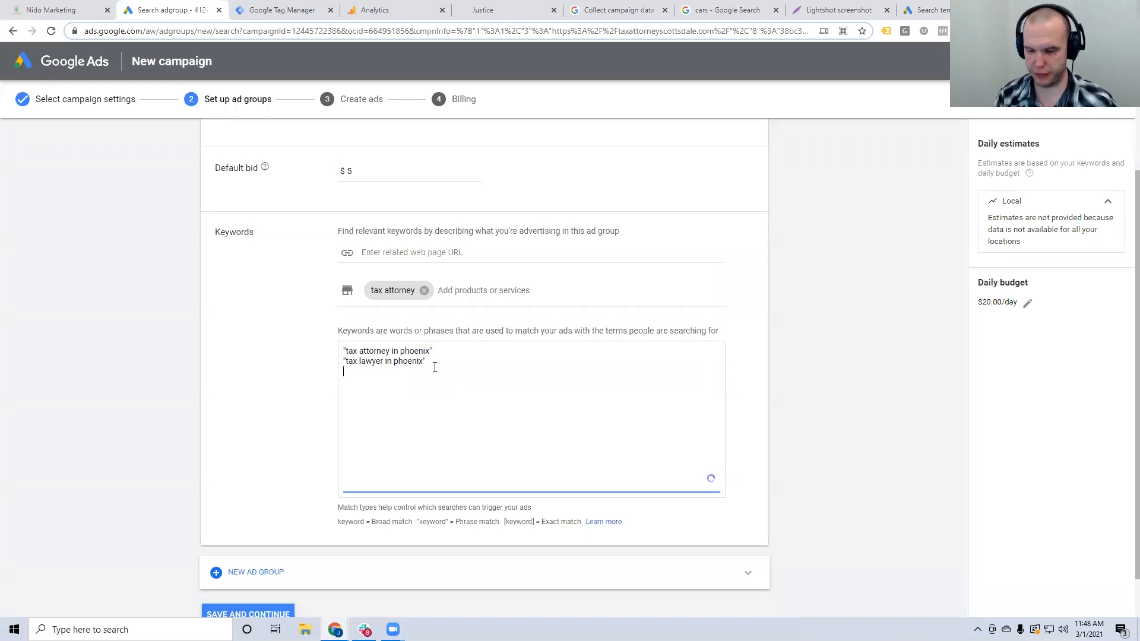
- Add the phrase match keyword "tax attorney near me" on a new line of the keyword list
{"action": "type", "text": "tax attory"}
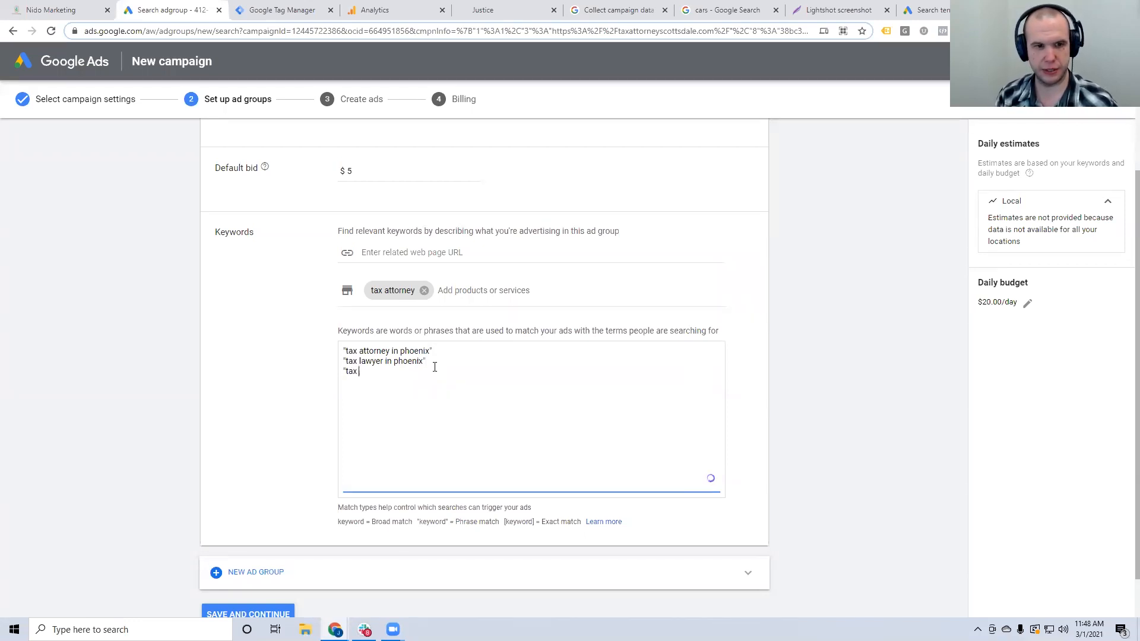
{"action": "key", "text": "BackSpace"}
{"action": "key", "text": "BackSpace"}
{"action": "key", "text": "BackSpace"}
{"action": "type", "text": "orney nesr"}
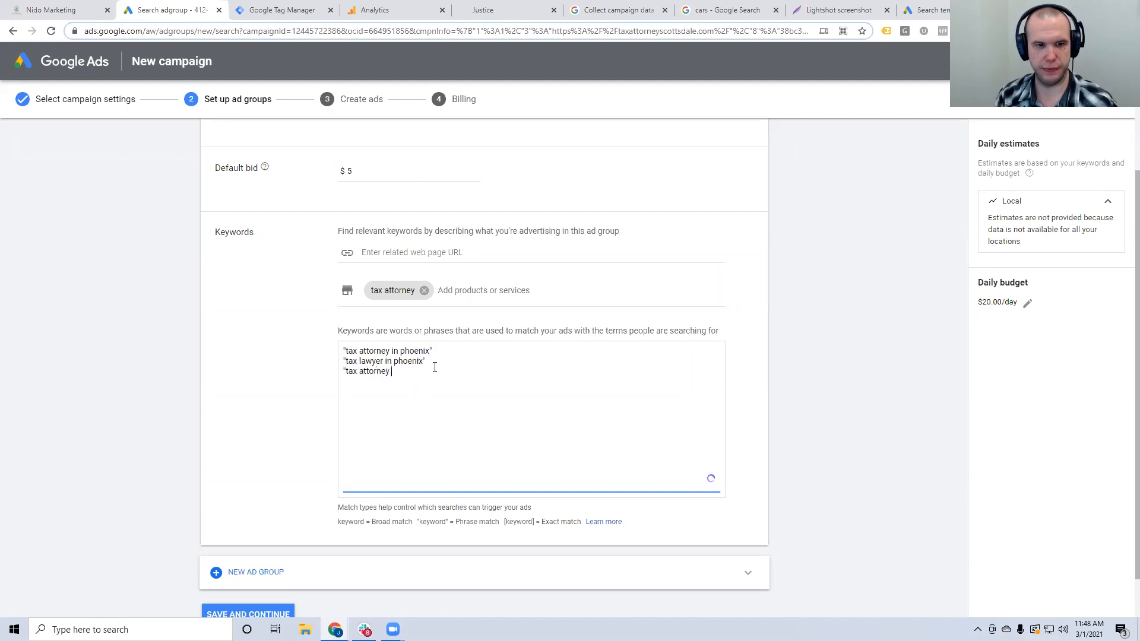
{"action": "key", "text": "BackSpace"}
{"action": "key", "text": "BackSpace"}
{"action": "type", "text": "ar me\""}
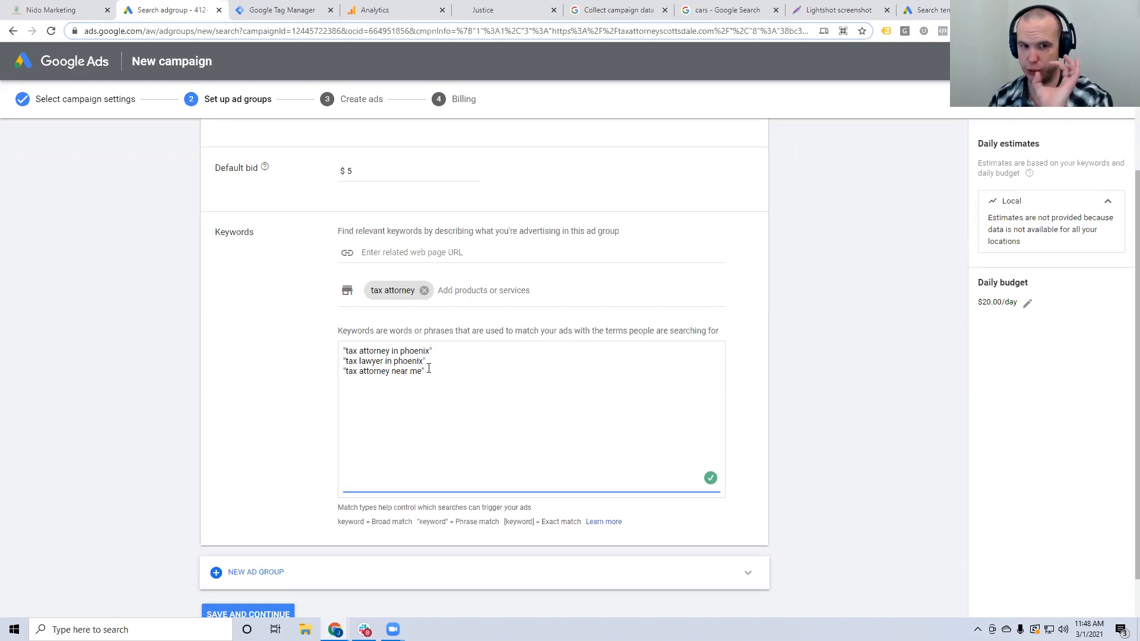
- Duplicate the "tax attorney near me" keyword on a new line and change the copy to "tax lawyer near me"
{"action": "left_click_drag", "start_coordinate": [428, 370], "coordinate": [343, 372]}
{"action": "key", "text": "ctrl+c"}
{"action": "left_click", "coordinate": [449, 374]}
{"action": "key", "text": "Return"}
{"action": "key", "text": "ctrl+v"}
{"action": "left_click_drag", "start_coordinate": [359, 381], "coordinate": [389, 381]}
{"action": "type", "text": "lawyer"}
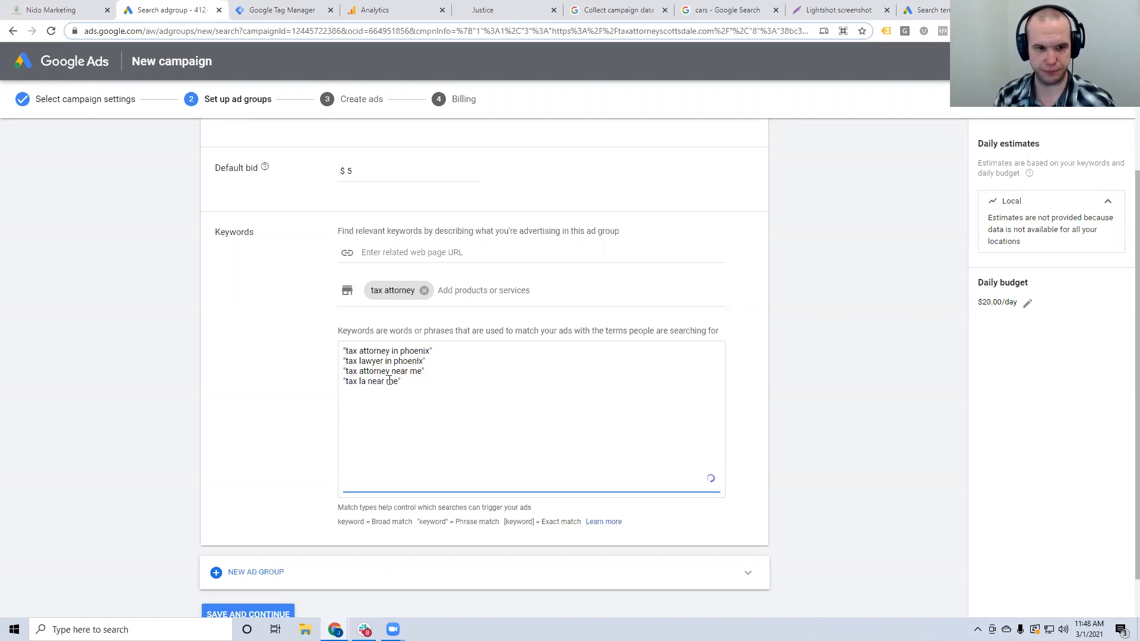
{"action": "left_click", "coordinate": [638, 424]}
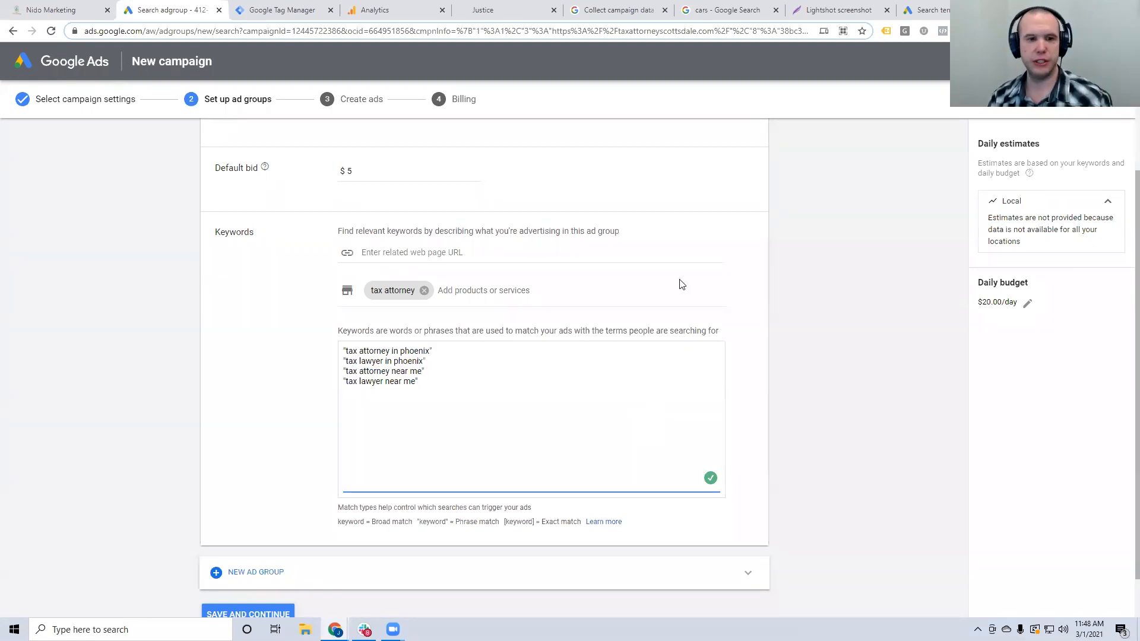
{"action": "left_click", "coordinate": [845, 331]}
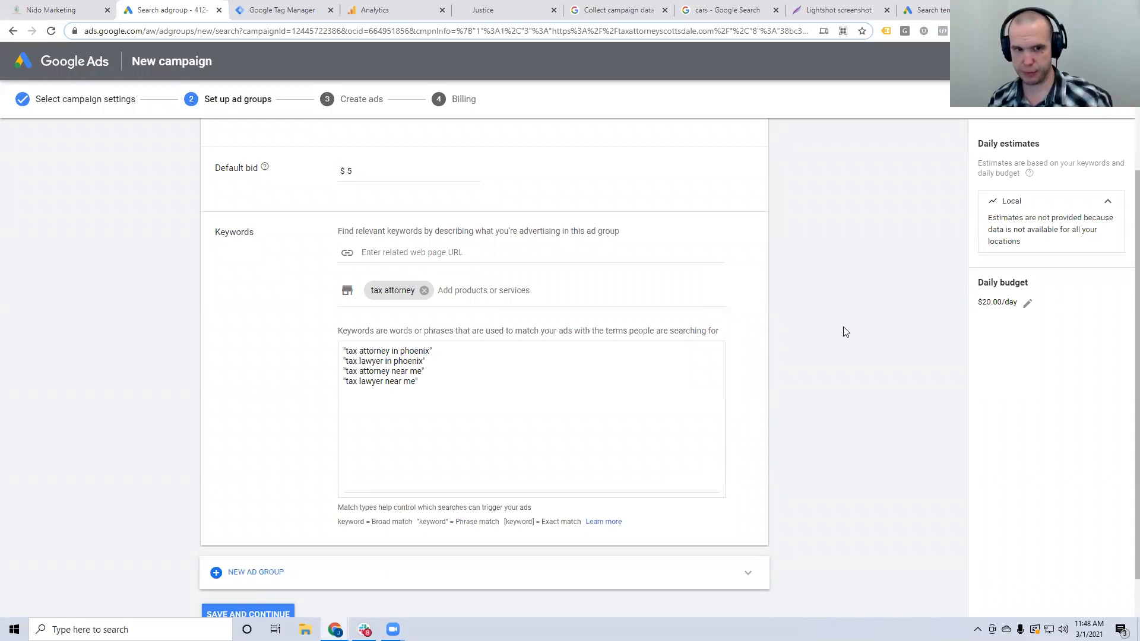
{"action": "scroll", "coordinate": [842, 331], "scroll_direction": "down", "scroll_amount": 1}
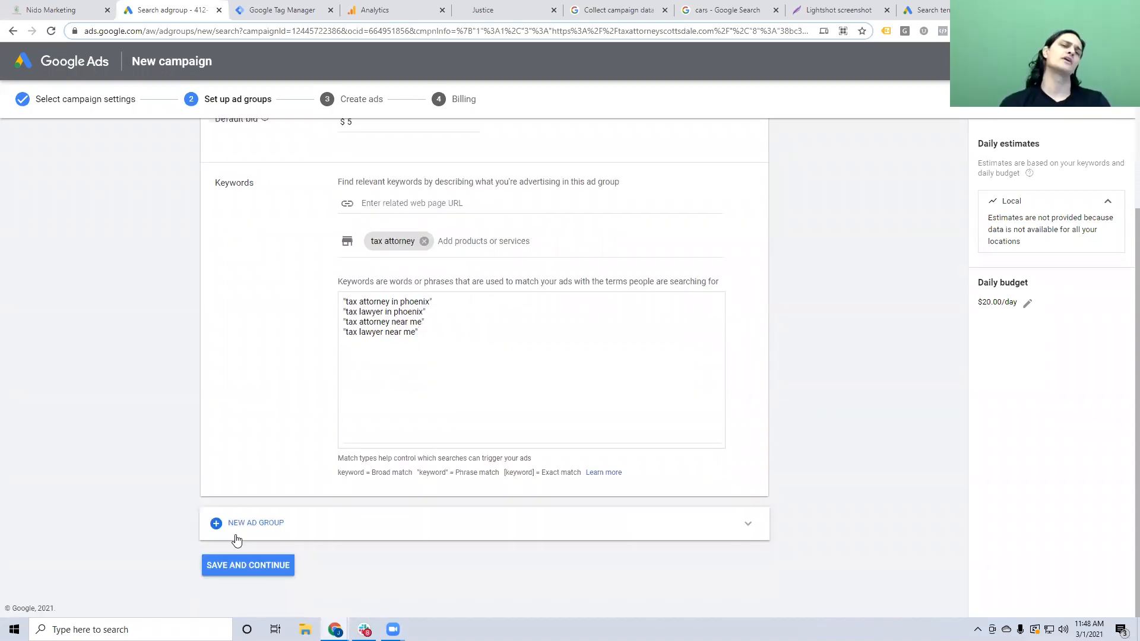
{"action": "scroll", "coordinate": [630, 471], "scroll_direction": "up", "scroll_amount": 1}
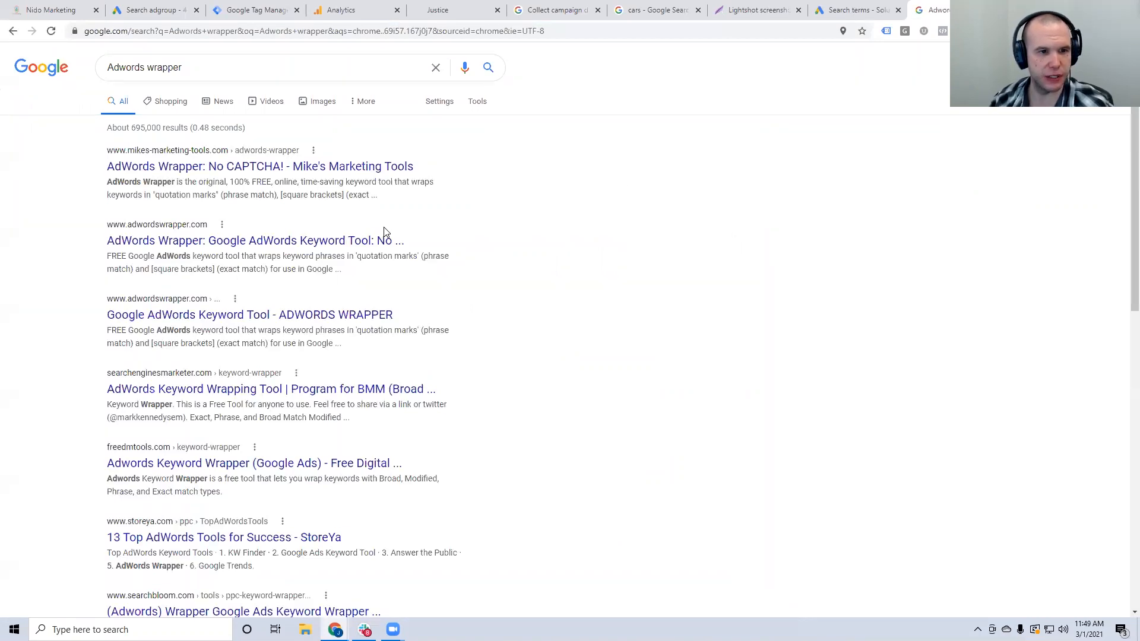
- Open adwordswrapper.com from the search results, look over its keyword wrapping examples, and return to the ad group setup
{"action": "left_click", "coordinate": [375, 240]}
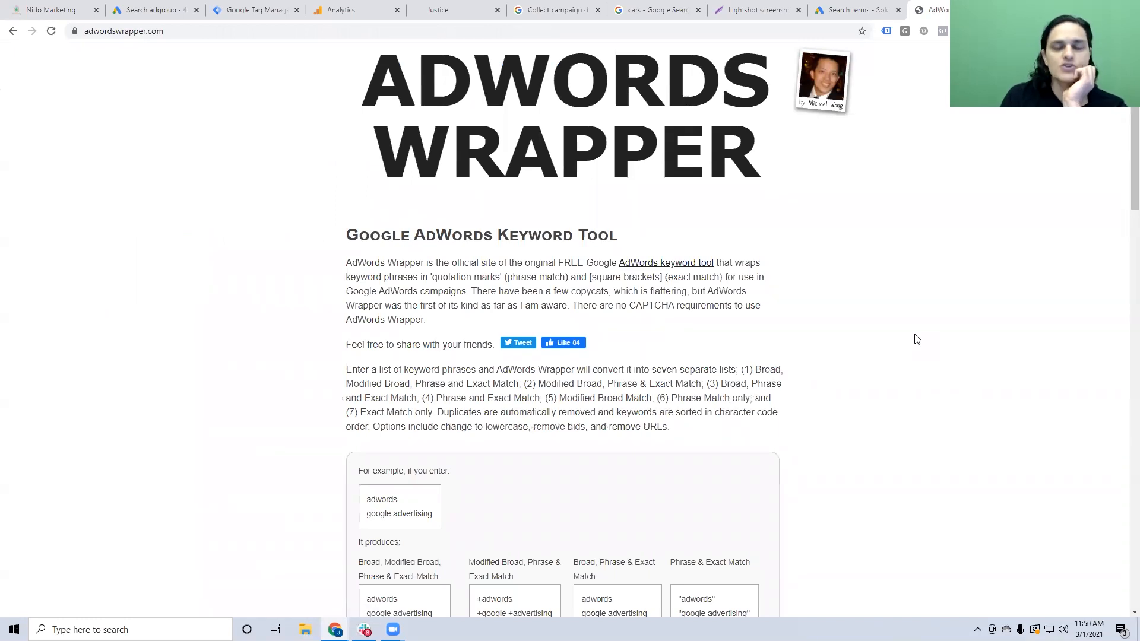
{"action": "scroll", "coordinate": [916, 339], "scroll_direction": "down", "scroll_amount": 2}
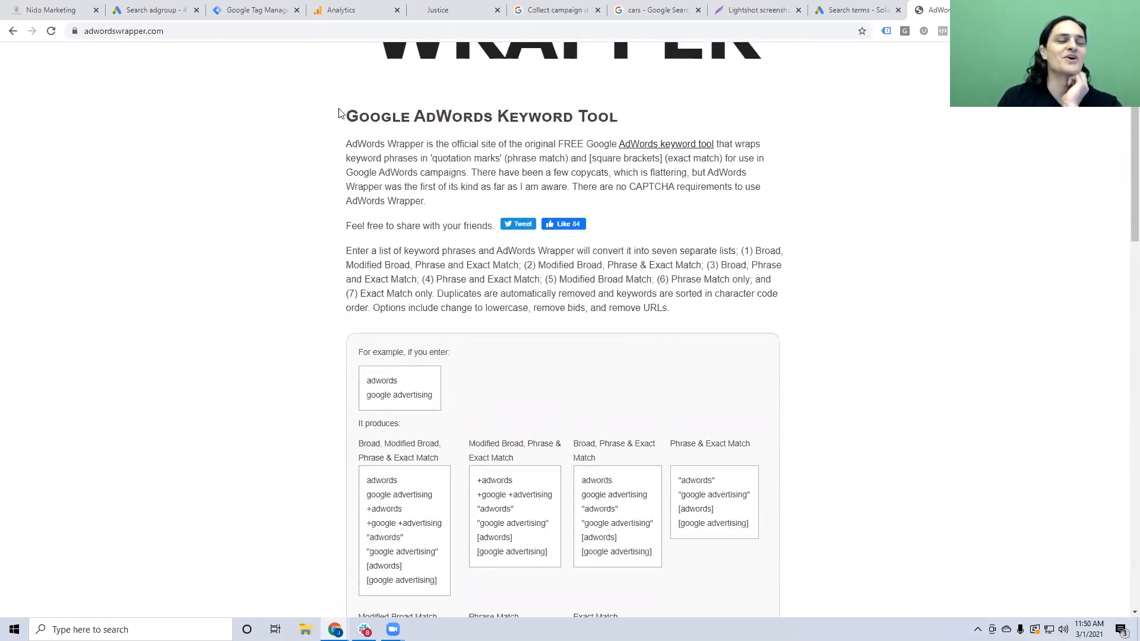
{"action": "left_click", "coordinate": [154, 7]}
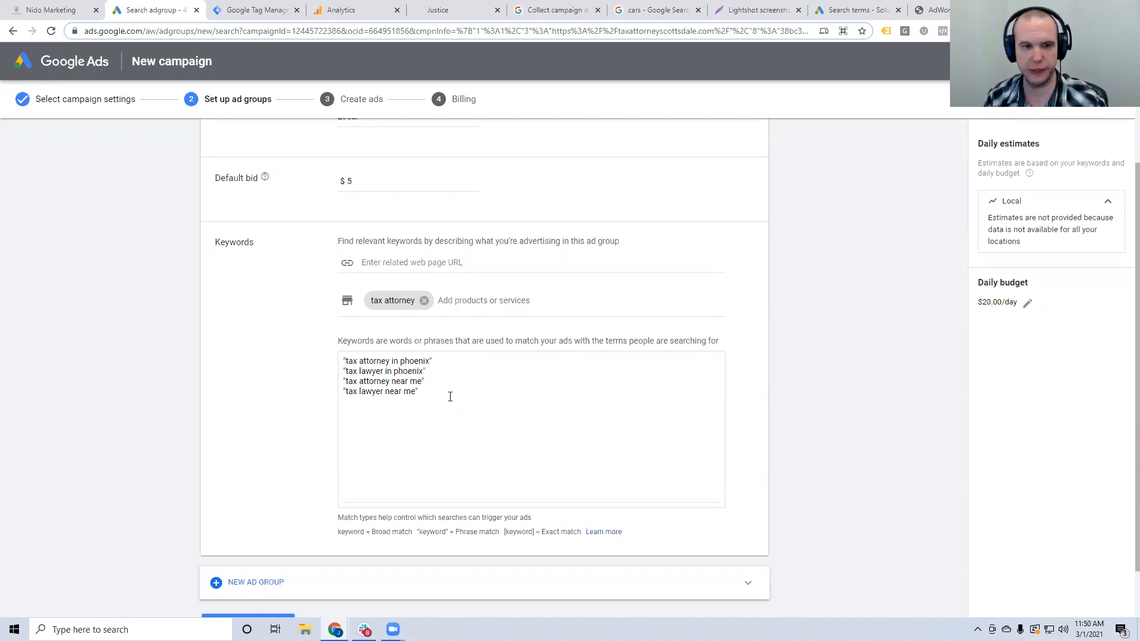
- Duplicate the "tax lawyer in phoenix" keyword at the end of the list and change the copy to "tax lawyer in gilbert"
{"action": "scroll", "coordinate": [454, 390], "scroll_direction": "down", "scroll_amount": 1}
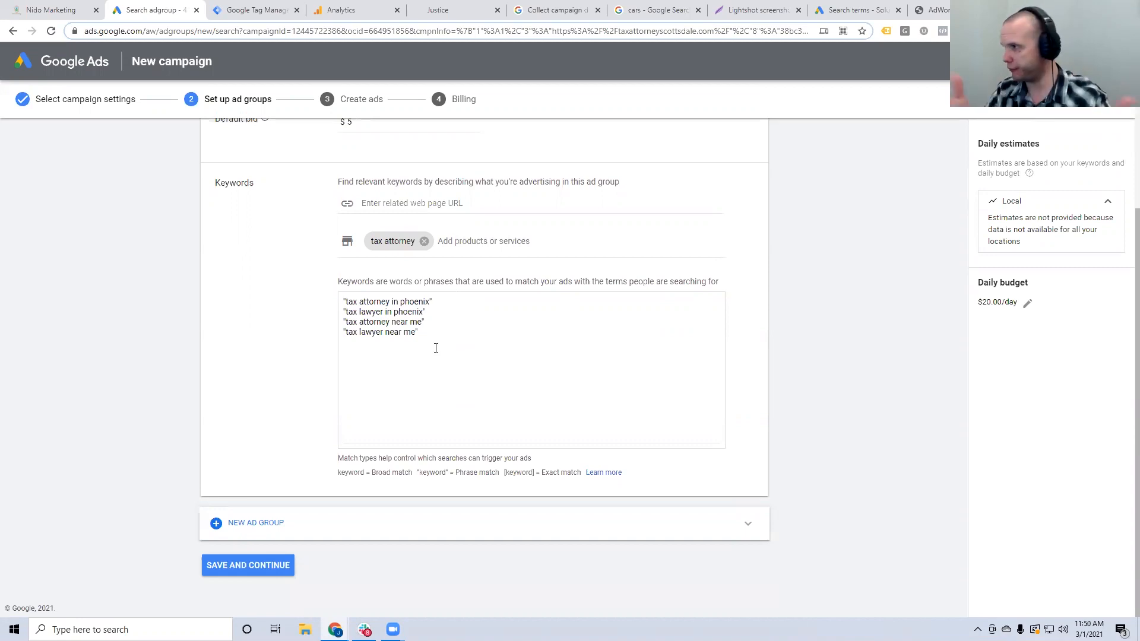
{"action": "scroll", "coordinate": [432, 347], "scroll_direction": "up", "scroll_amount": 3}
{"action": "scroll", "coordinate": [431, 348], "scroll_direction": "down", "scroll_amount": 3}
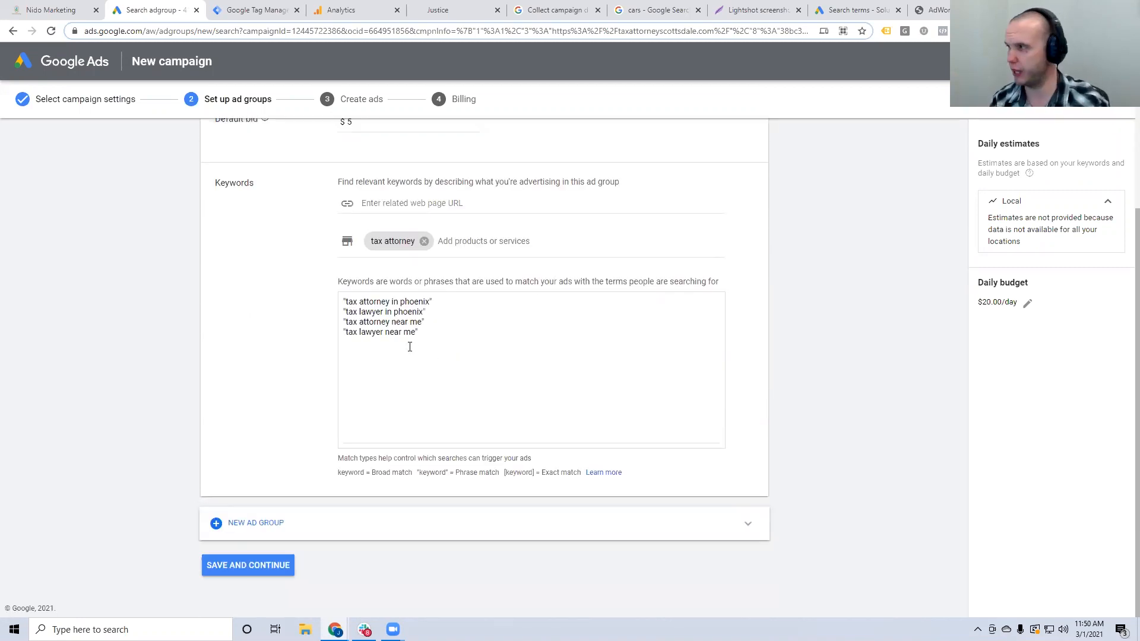
{"action": "left_click_drag", "start_coordinate": [395, 311], "coordinate": [344, 315]}
{"action": "key", "text": "ctrl+c"}
{"action": "left_click", "coordinate": [422, 310]}
{"action": "left_click", "coordinate": [443, 334]}
{"action": "key", "text": "Return"}
{"action": "key", "text": "ctrl+v"}
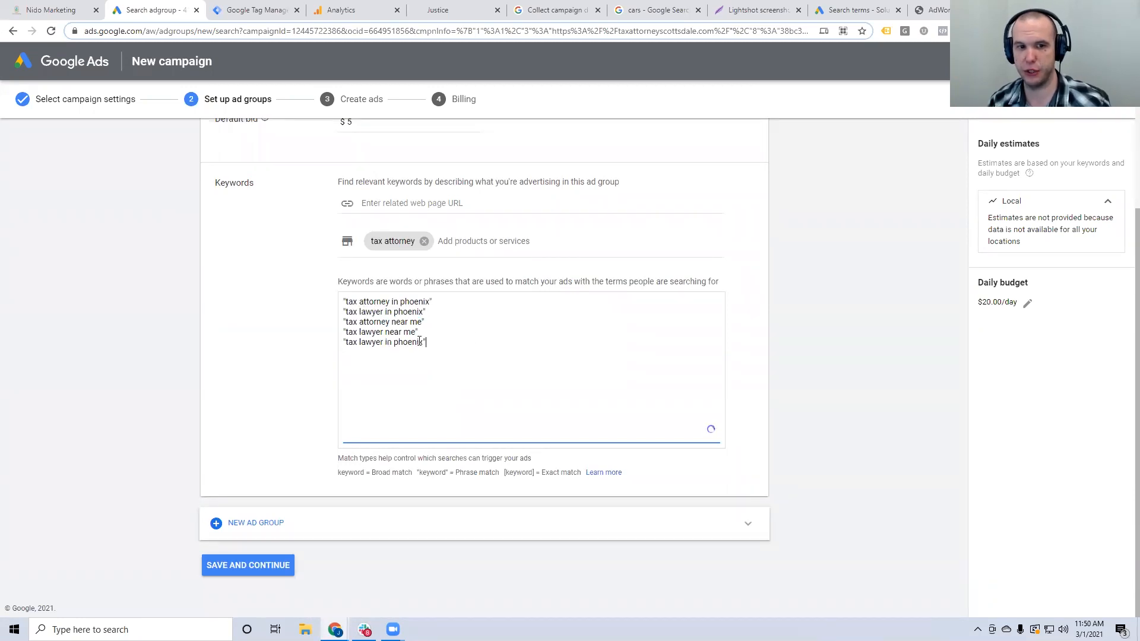
{"action": "left_click_drag", "start_coordinate": [393, 343], "coordinate": [421, 346]}
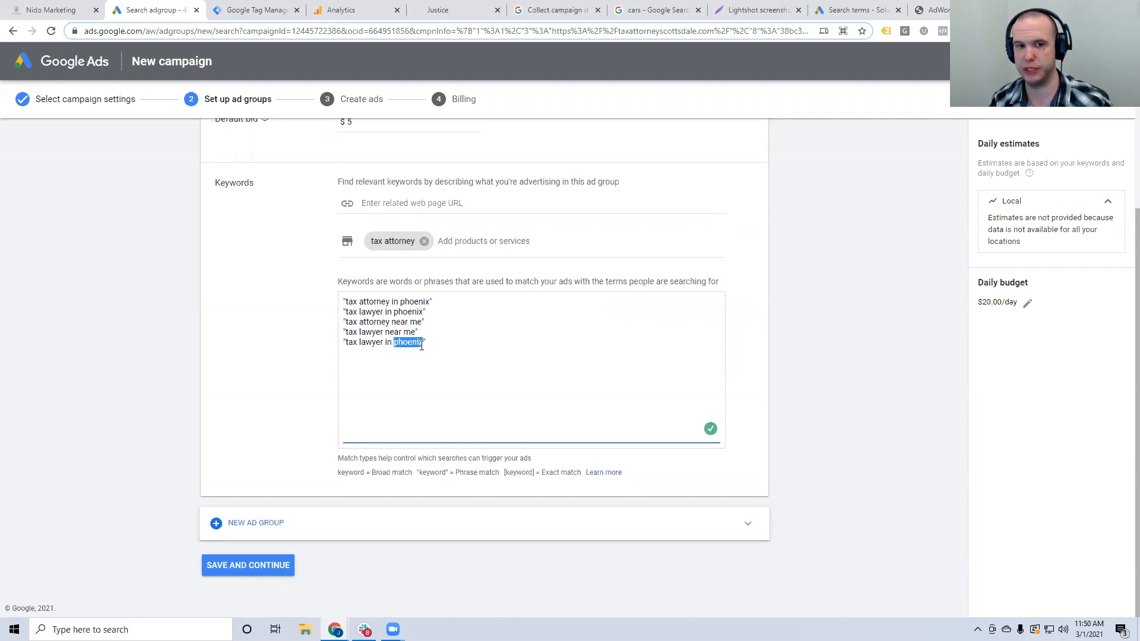
{"action": "type", "text": "gilbert"}
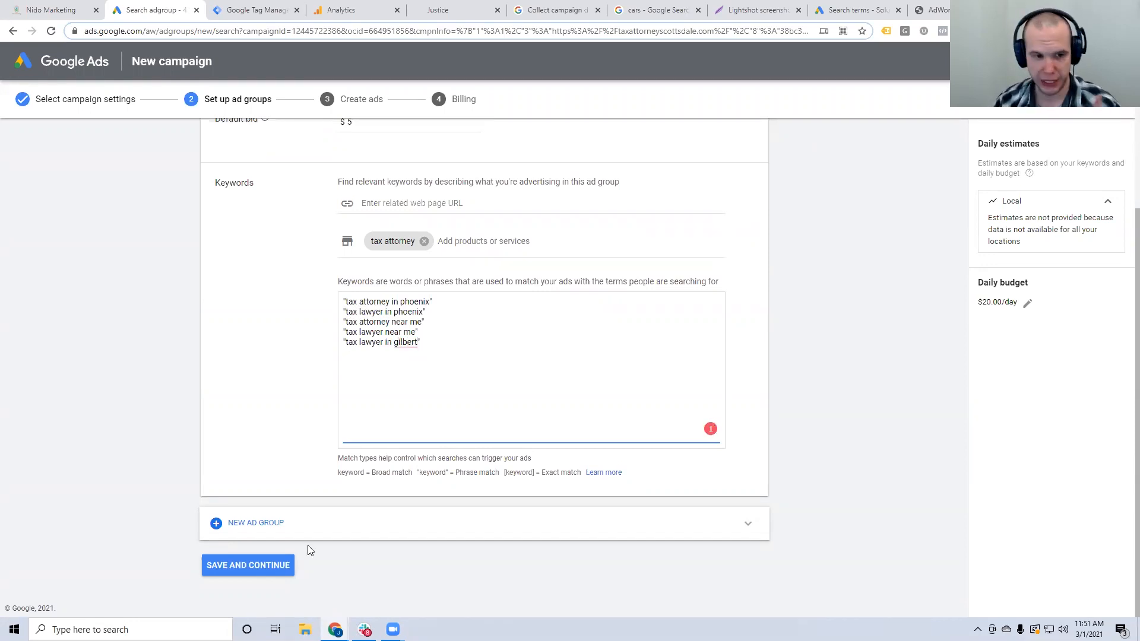
- Save the Local ad group's keywords and continue to creating ads, looking over the responsive search ad form
{"action": "left_click", "coordinate": [265, 567]}
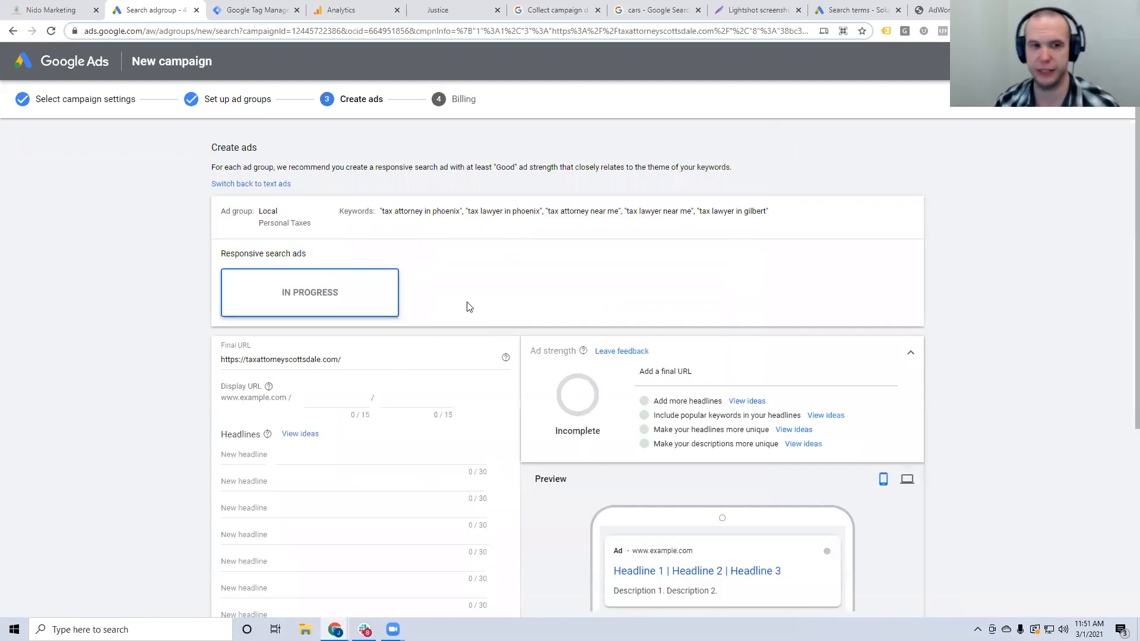
{"action": "scroll", "coordinate": [470, 302], "scroll_direction": "down", "scroll_amount": 1}
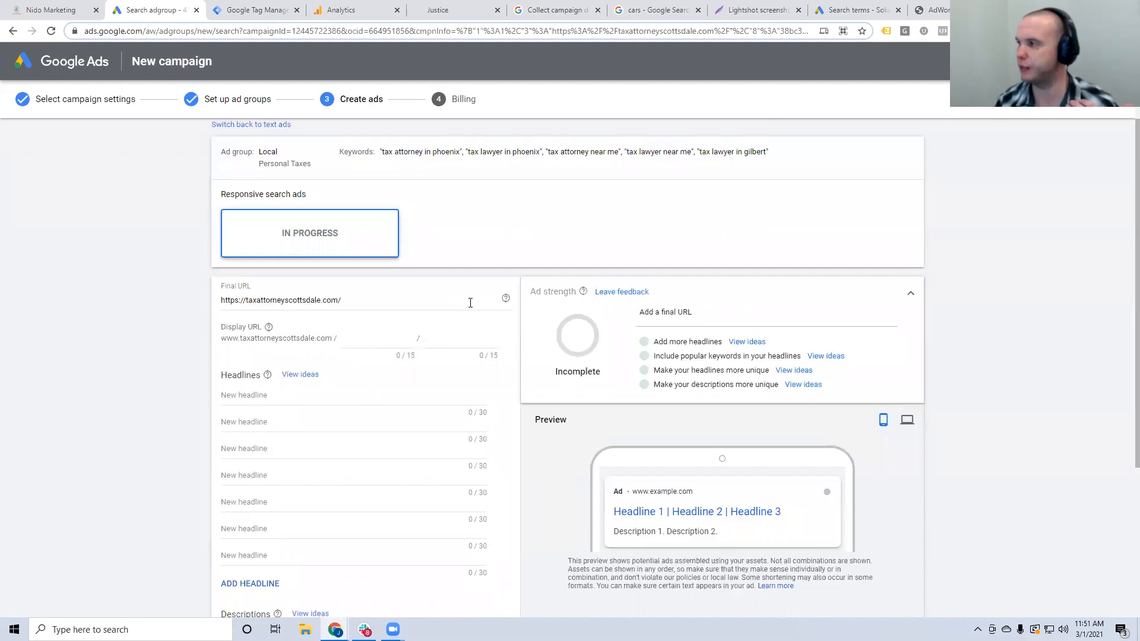
{"action": "scroll", "coordinate": [466, 295], "scroll_direction": "up", "scroll_amount": 1}
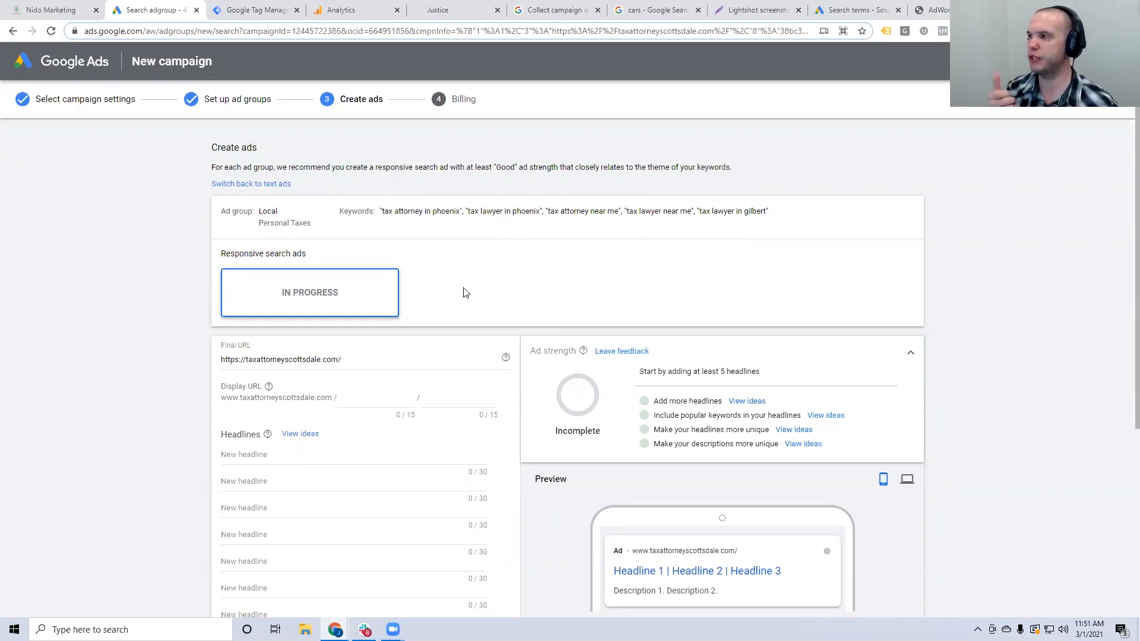
{"action": "scroll", "coordinate": [464, 293], "scroll_direction": "down", "scroll_amount": 5}
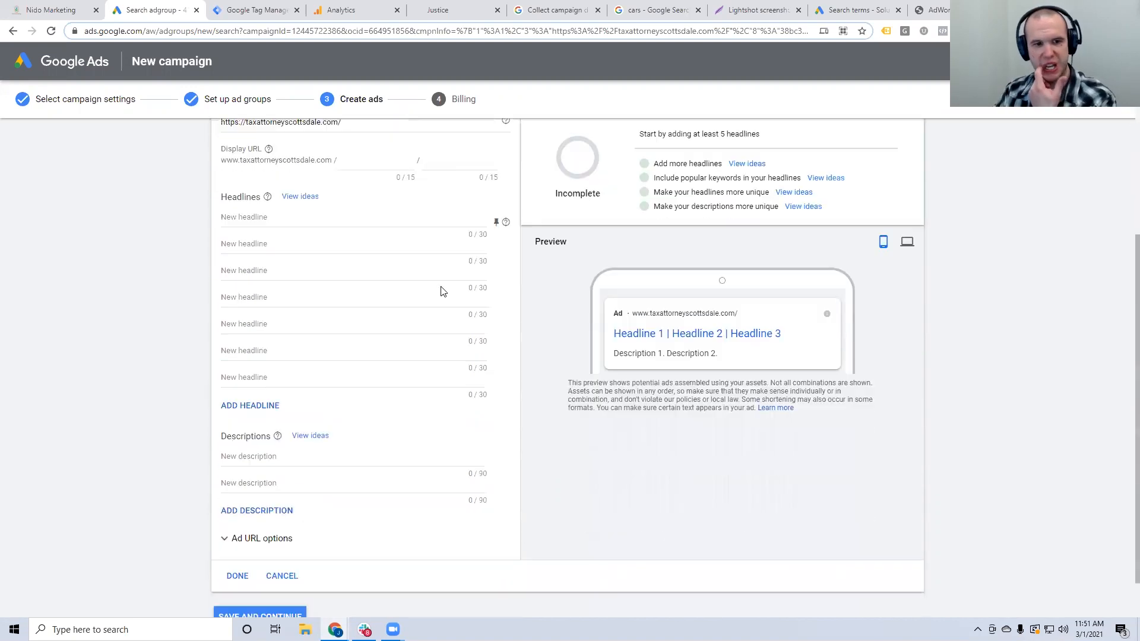
- Add extra empty headline fields to the responsive search ad and look over the extended form
{"action": "left_click", "coordinate": [263, 380]}
{"action": "left_click", "coordinate": [270, 409]}
{"action": "left_click", "coordinate": [267, 434]}
{"action": "scroll", "coordinate": [279, 466], "scroll_direction": "down", "scroll_amount": 2}
{"action": "left_click", "coordinate": [284, 461]}
{"action": "left_click", "coordinate": [279, 486]}
{"action": "left_click", "coordinate": [264, 355]}
{"action": "left_click", "coordinate": [261, 382]}
{"action": "left_click", "coordinate": [259, 411]}
{"action": "left_click", "coordinate": [259, 441]}
{"action": "left_click", "coordinate": [261, 469]}
{"action": "scroll", "coordinate": [268, 488], "scroll_direction": "up", "scroll_amount": 3}
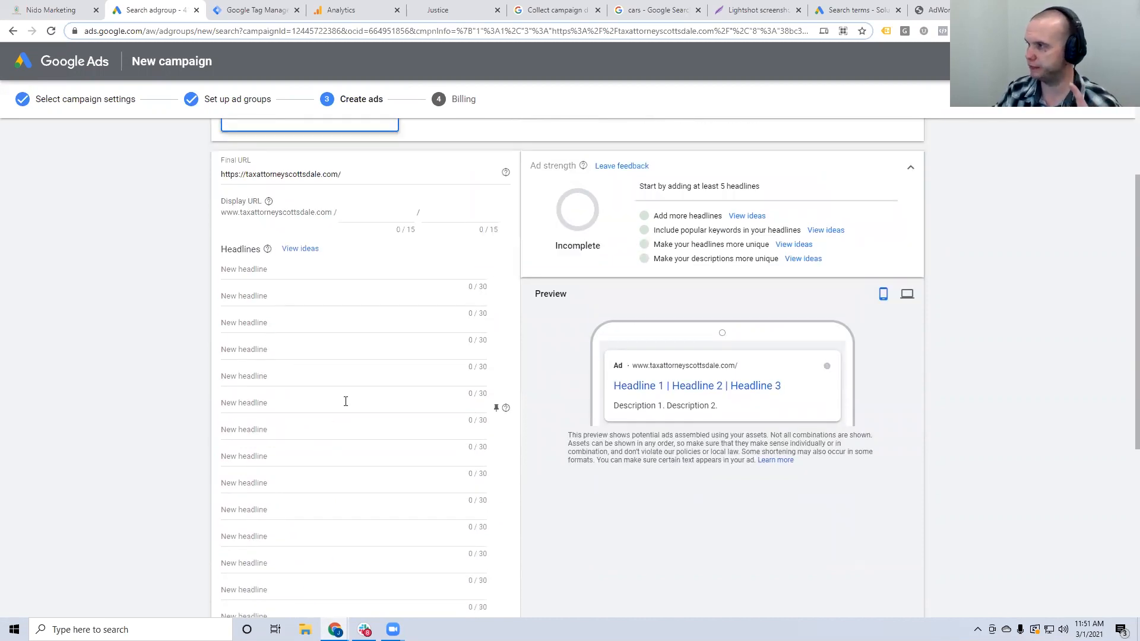
{"action": "scroll", "coordinate": [349, 399], "scroll_direction": "up", "scroll_amount": 2}
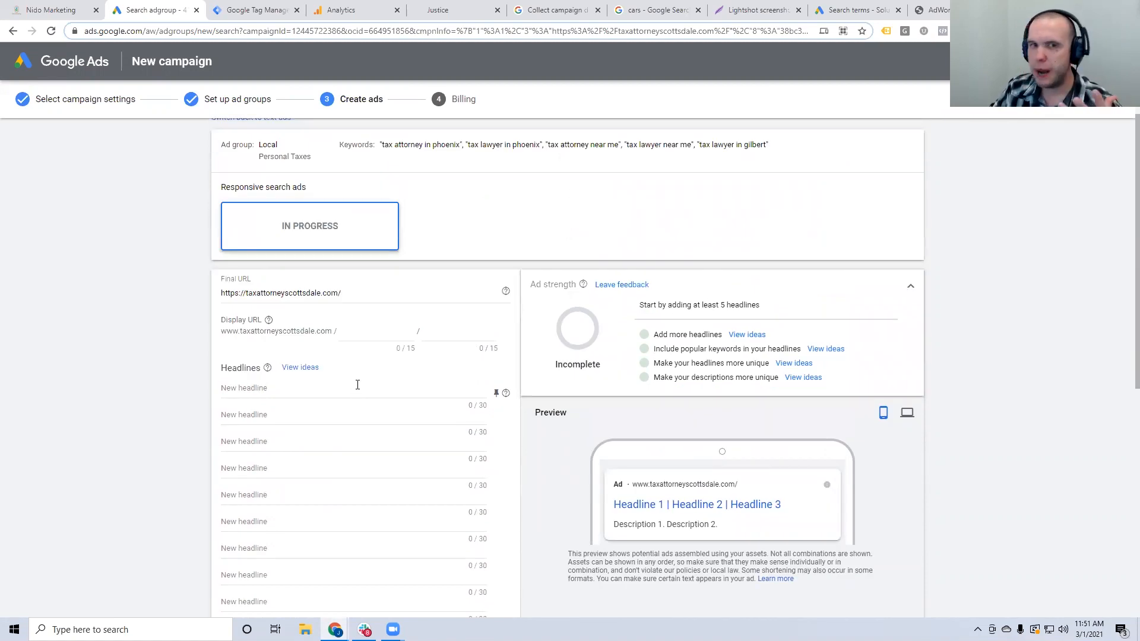
{"action": "scroll", "coordinate": [357, 385], "scroll_direction": "up", "scroll_amount": 1}
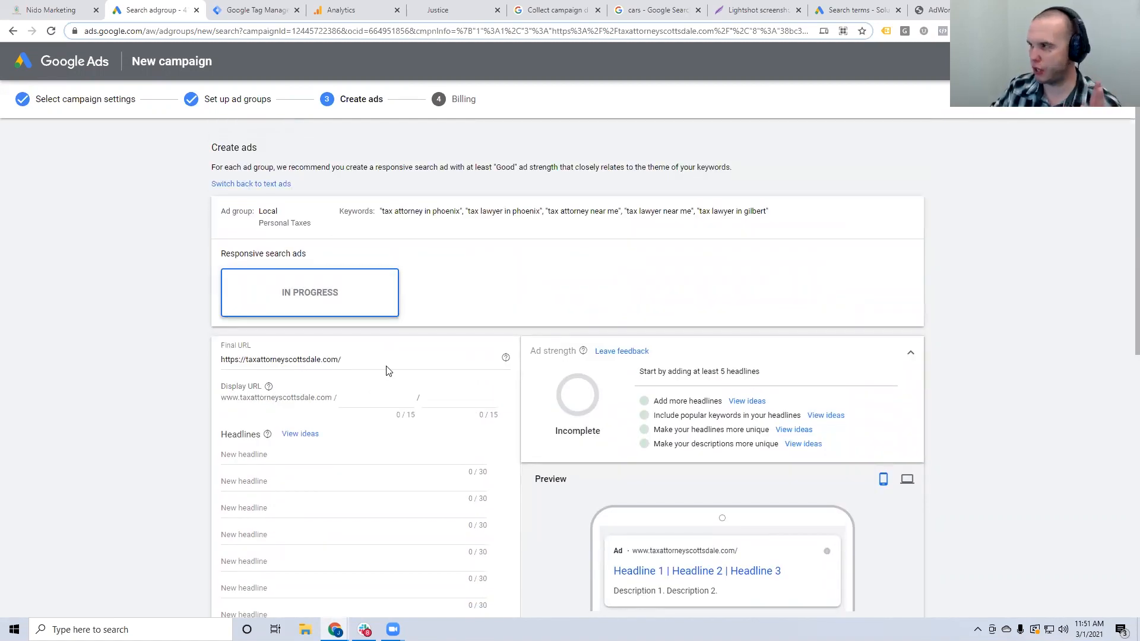
- Switch back to text ads and bring up the dynamic insertion choices in Headline 1 by entering an opening brace
{"action": "left_click", "coordinate": [261, 185]}
{"action": "left_click", "coordinate": [670, 379]}
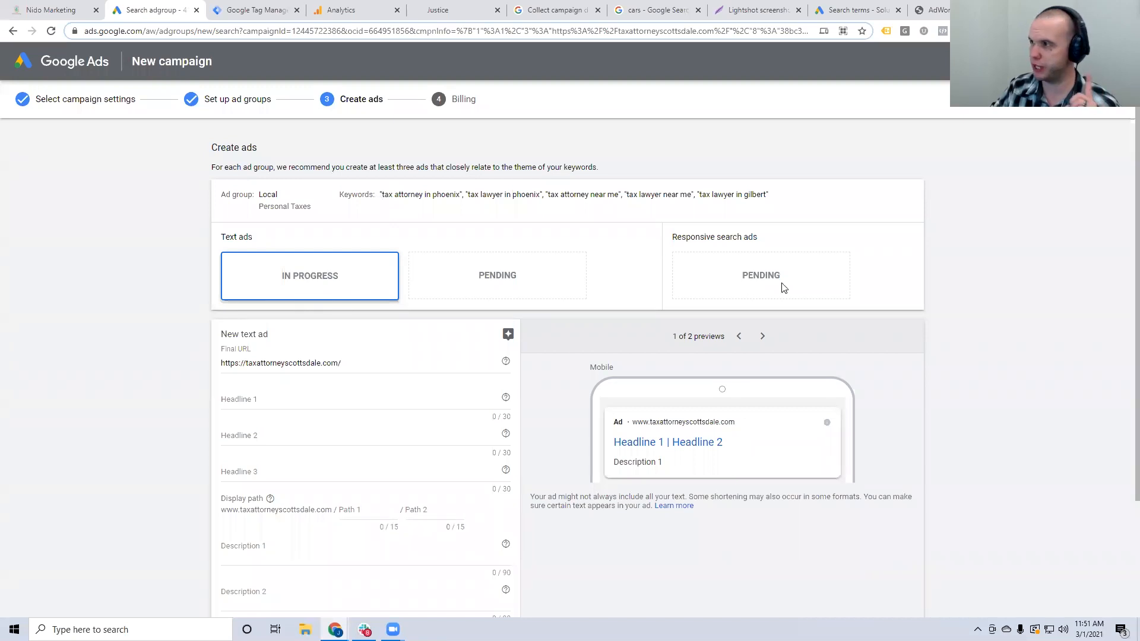
{"action": "scroll", "coordinate": [352, 273], "scroll_direction": "down", "scroll_amount": 1}
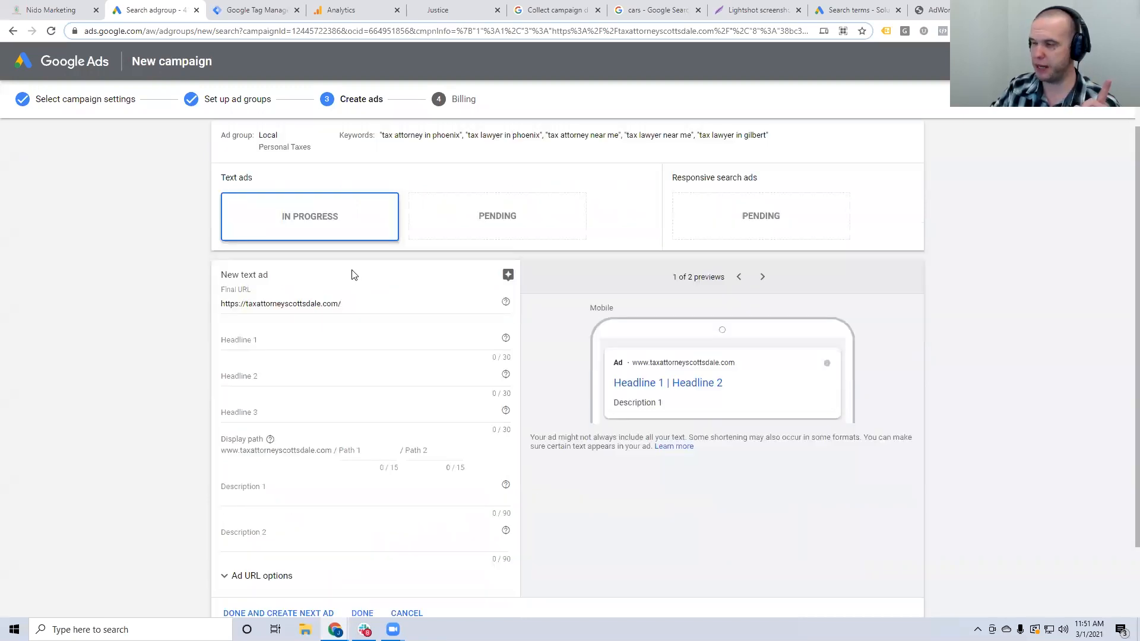
{"action": "scroll", "coordinate": [351, 273], "scroll_direction": "down", "scroll_amount": 1}
{"action": "left_click", "coordinate": [300, 282]}
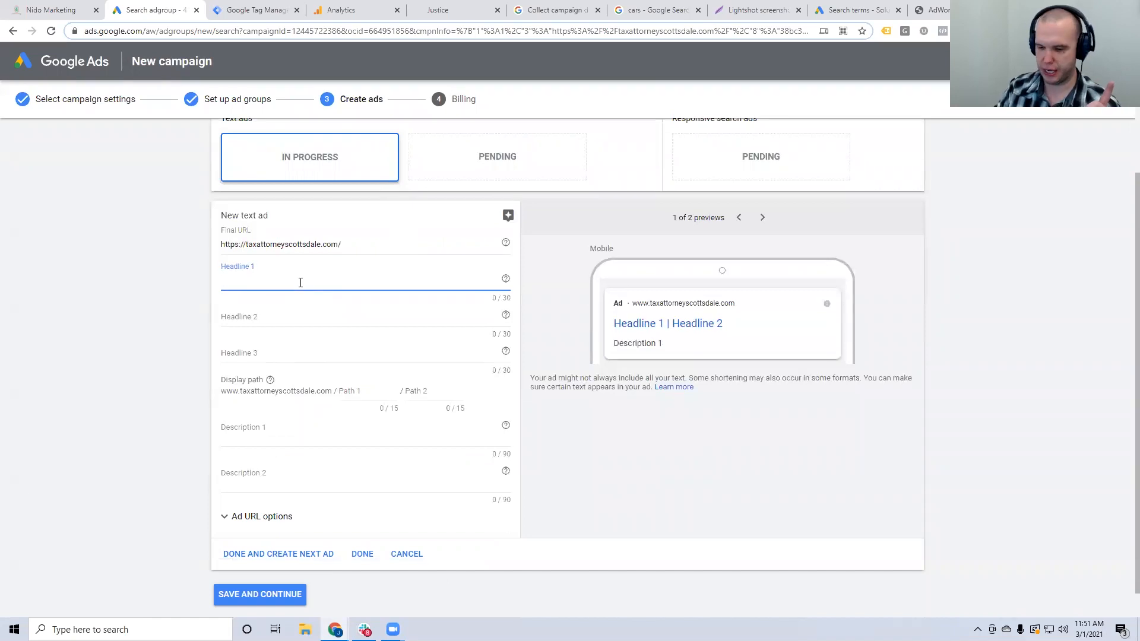
{"action": "type", "text": "{"}
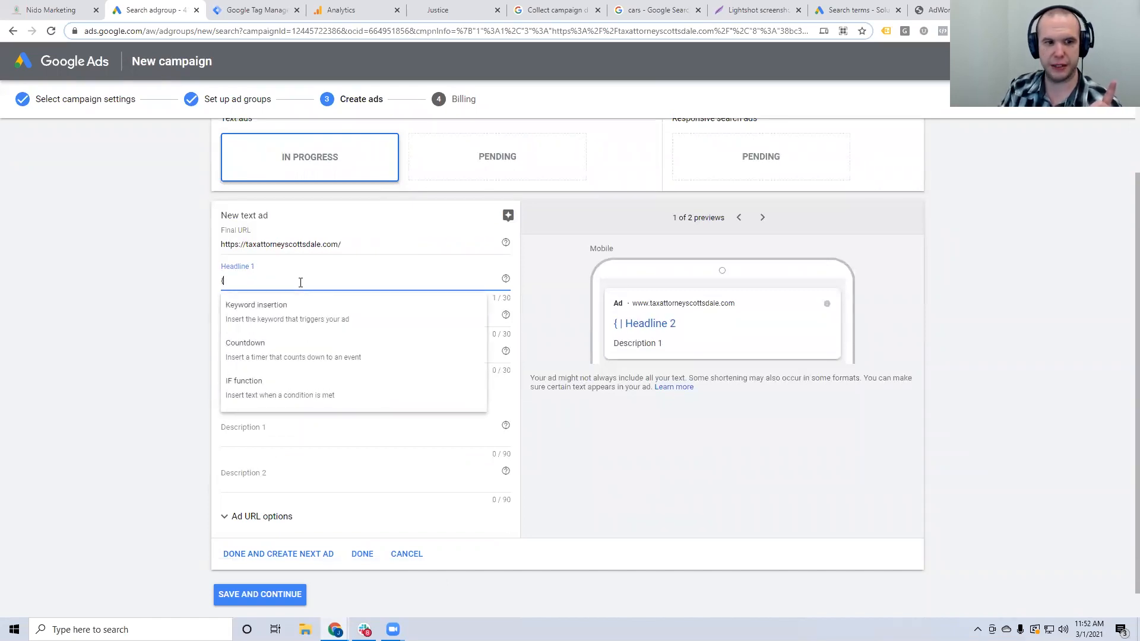
{"action": "key", "text": "BackSpace"}
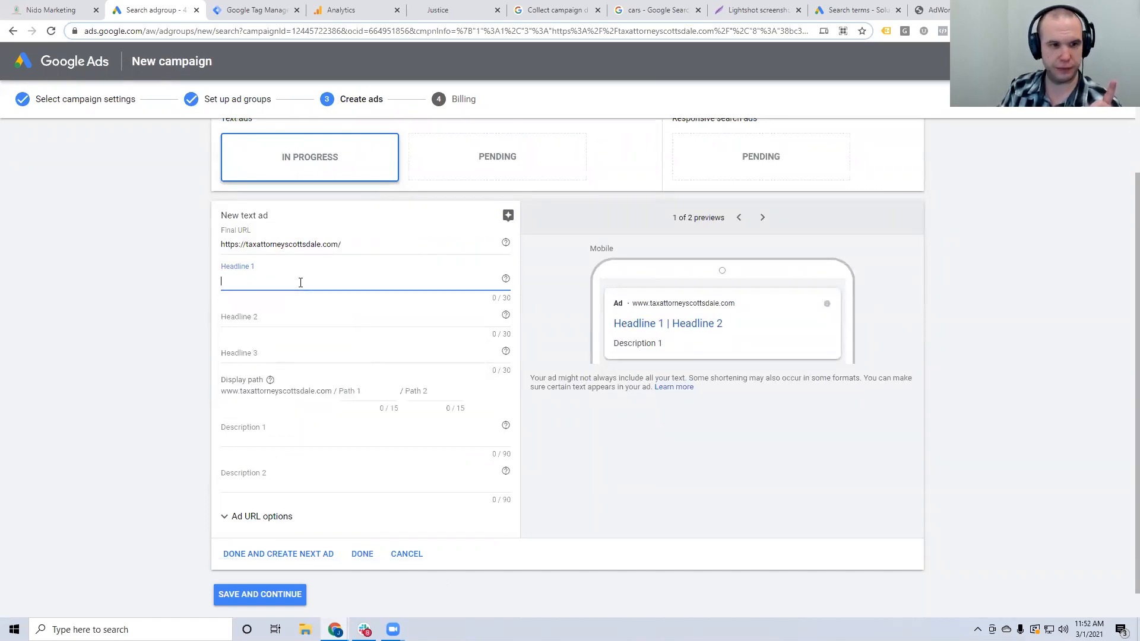
{"action": "type", "text": "{"}
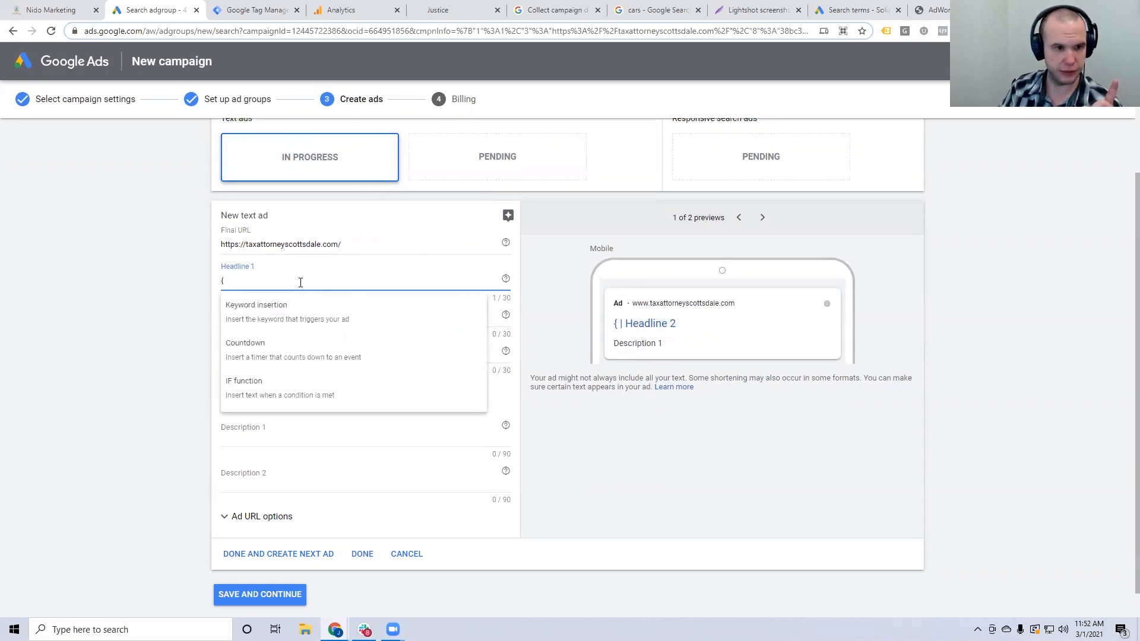
{"action": "left_click", "coordinate": [657, 189]}
- Return to the campaign settings stage and try going forward in the browser, choosing to stay on the unsaved campaign
{"action": "scroll", "coordinate": [182, 116], "scroll_direction": "up", "scroll_amount": 2}
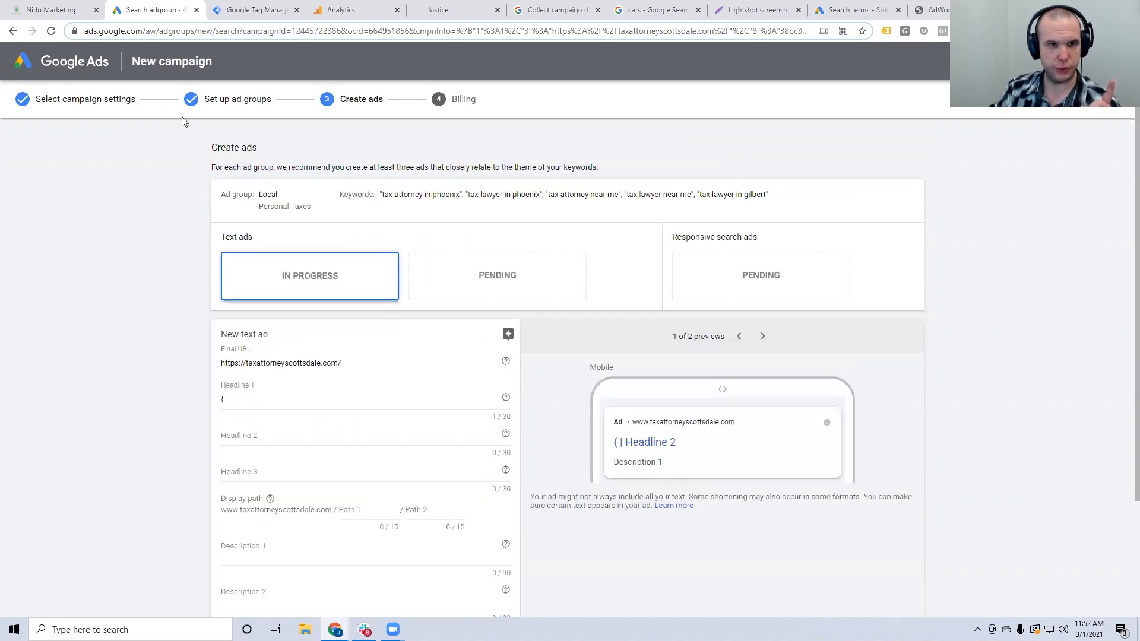
{"action": "left_click", "coordinate": [107, 99]}
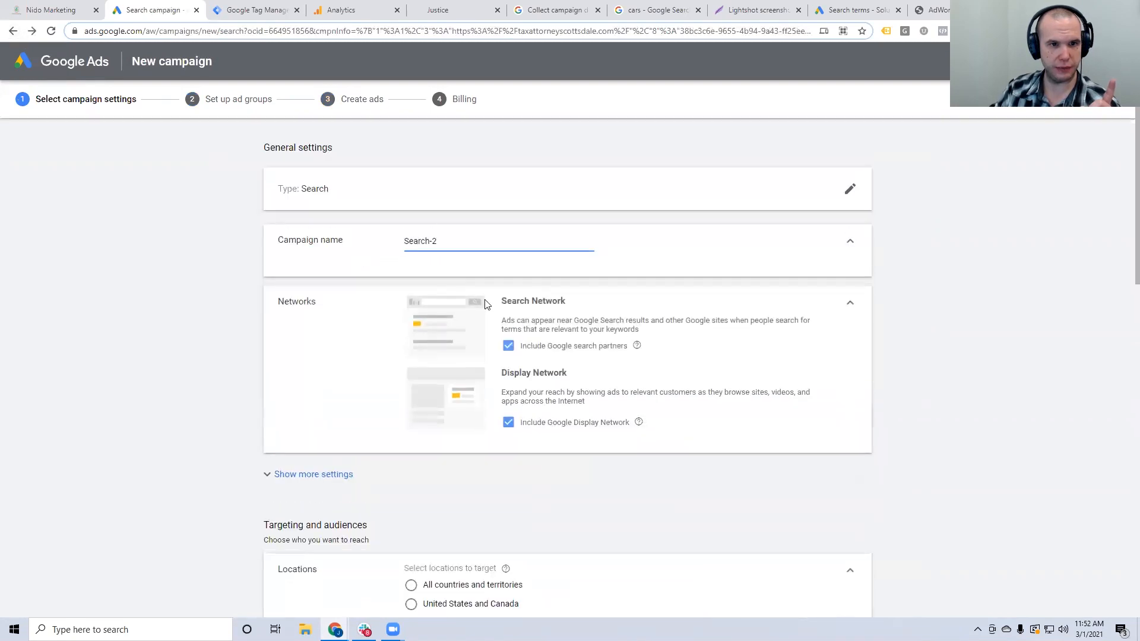
{"action": "scroll", "coordinate": [486, 304], "scroll_direction": "down", "scroll_amount": 15}
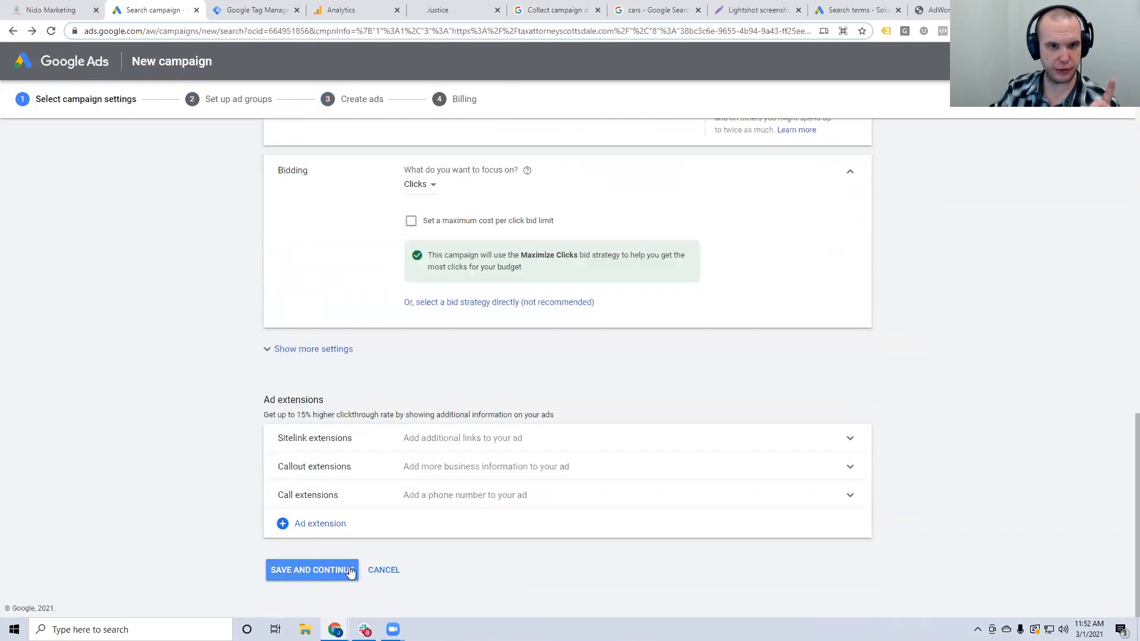
{"action": "scroll", "coordinate": [457, 417], "scroll_direction": "up", "scroll_amount": 2}
{"action": "scroll", "coordinate": [457, 407], "scroll_direction": "down", "scroll_amount": 2}
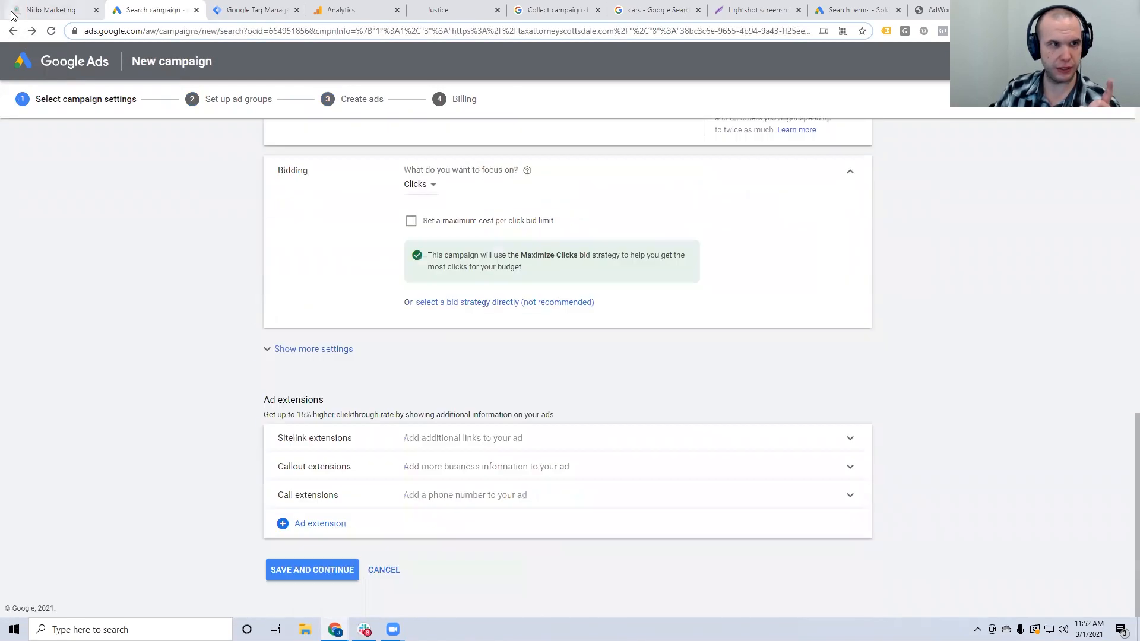
{"action": "left_click", "coordinate": [34, 32]}
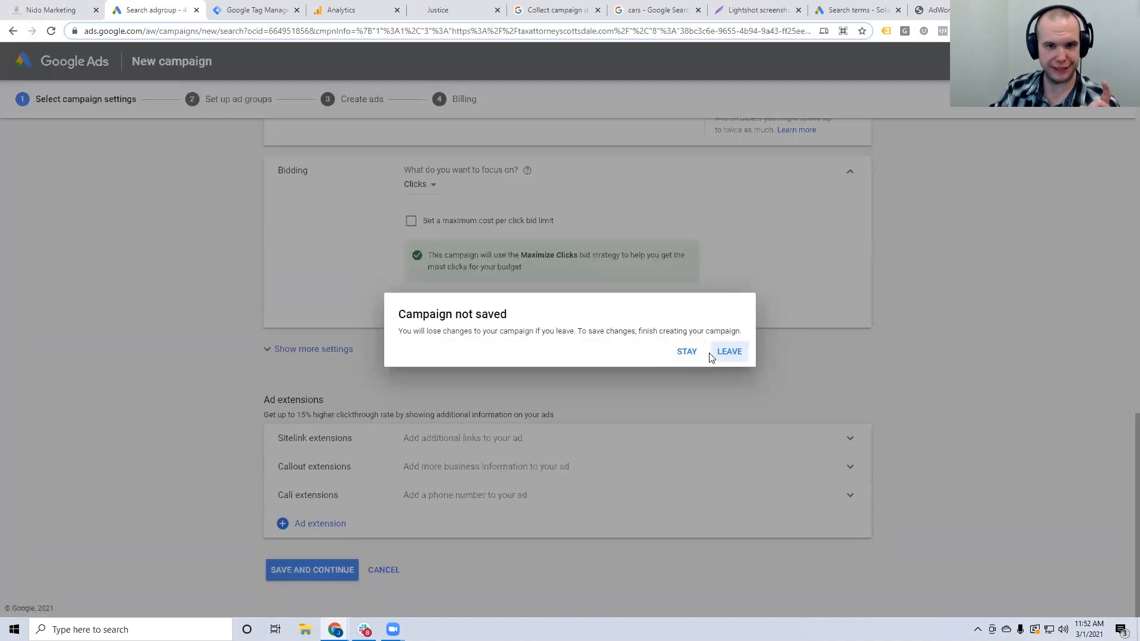
{"action": "left_click", "coordinate": [685, 353]}
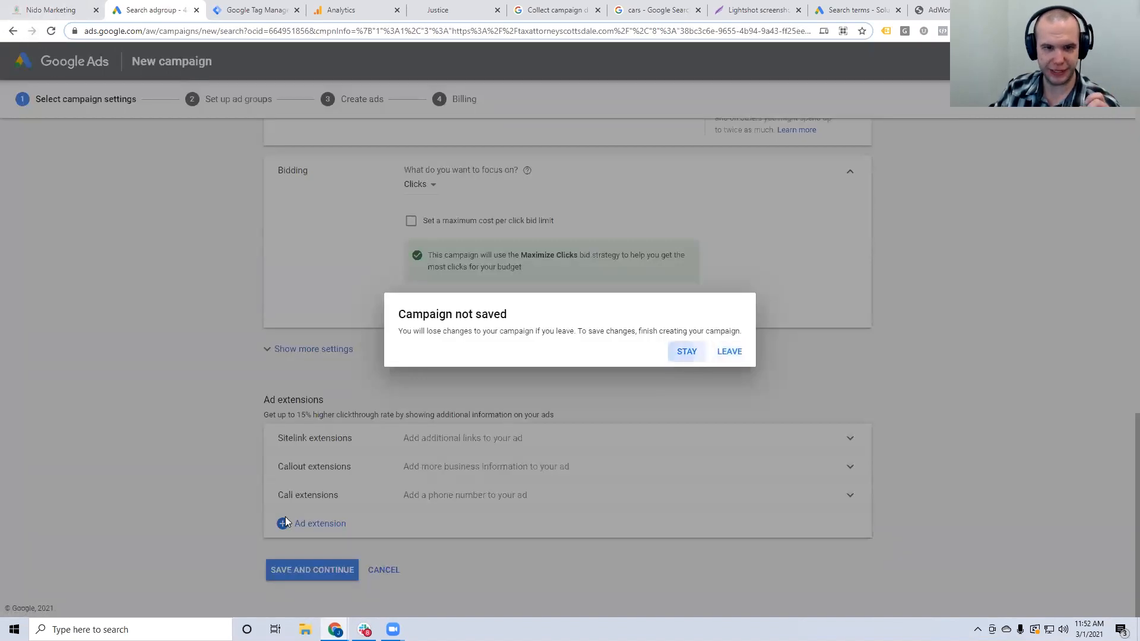
- Set the campaign's daily budget to $20
{"action": "scroll", "coordinate": [285, 489], "scroll_direction": "up", "scroll_amount": 12}
{"action": "scroll", "coordinate": [298, 351], "scroll_direction": "down", "scroll_amount": 11}
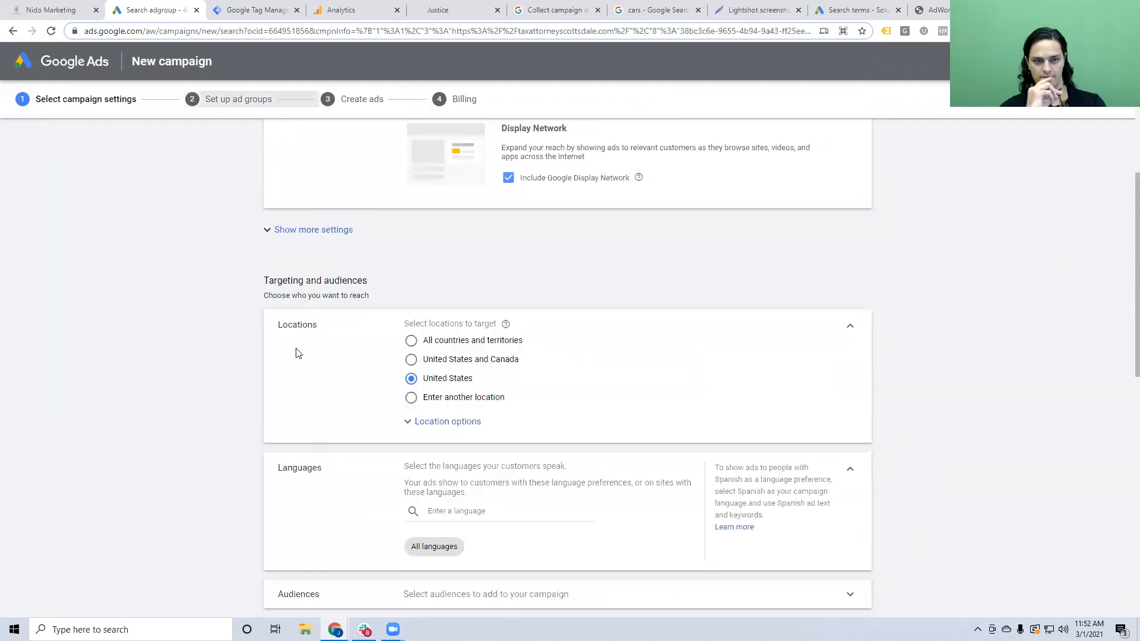
{"action": "scroll", "coordinate": [516, 422], "scroll_direction": "up", "scroll_amount": 4}
{"action": "left_click", "coordinate": [517, 372]}
{"action": "type", "text": "50"}
{"action": "scroll", "coordinate": [504, 410], "scroll_direction": "down", "scroll_amount": 5}
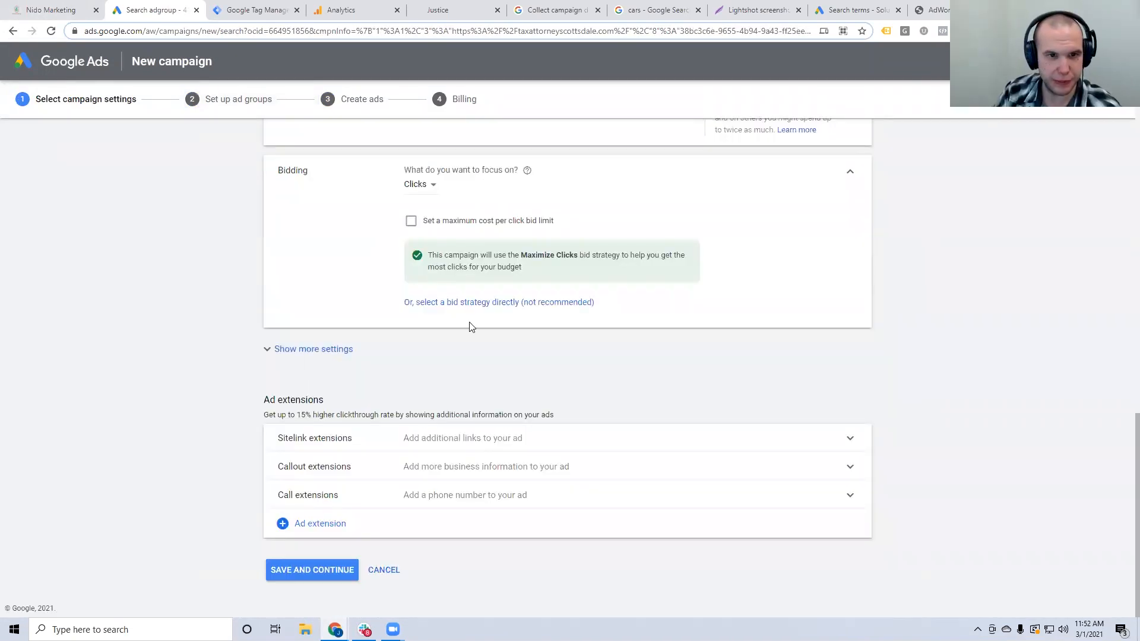
- Select Manual CPC directly as the bid strategy, then save the campaign settings and continue to the ad groups
{"action": "left_click", "coordinate": [484, 302]}
{"action": "left_click", "coordinate": [472, 209]}
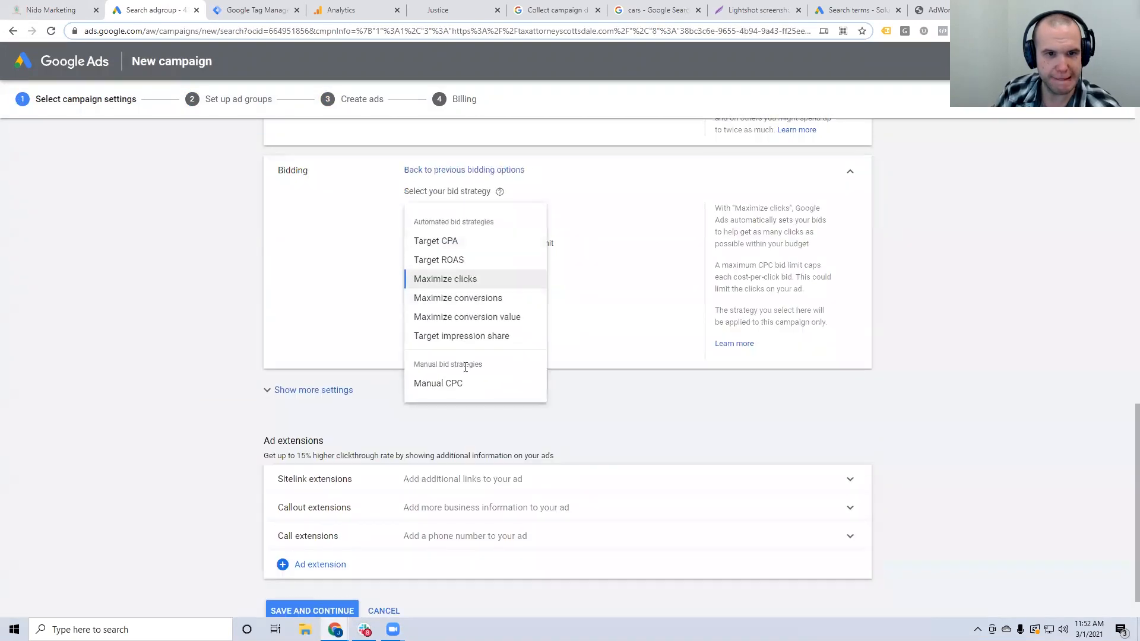
{"action": "left_click", "coordinate": [437, 374]}
{"action": "scroll", "coordinate": [353, 526], "scroll_direction": "down", "scroll_amount": 1}
{"action": "left_click", "coordinate": [312, 570]}
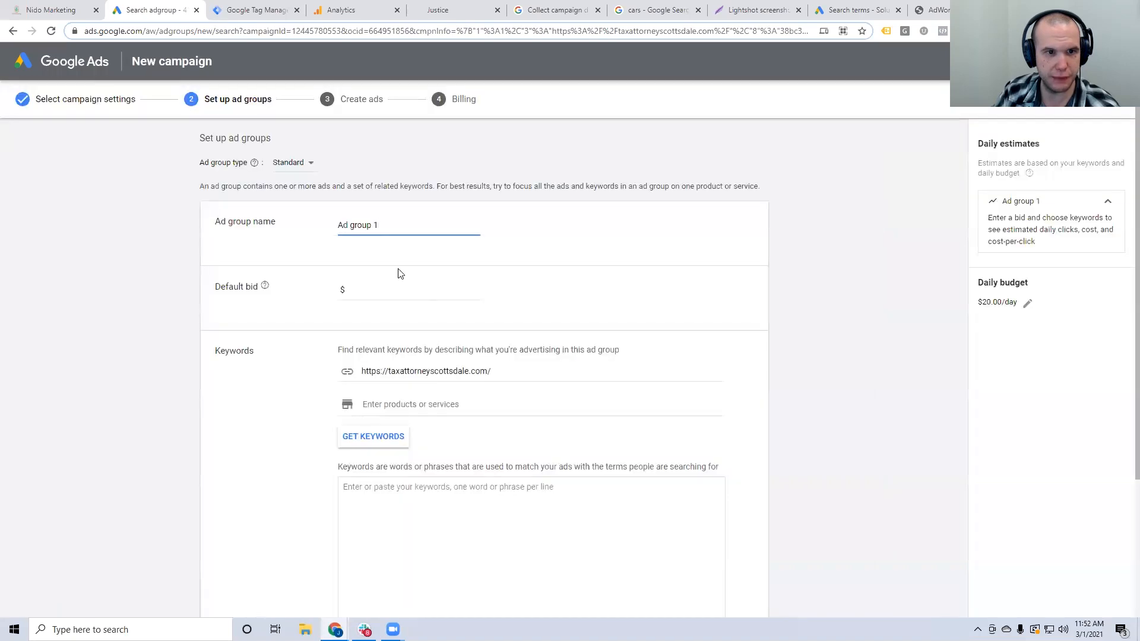
- Name the ad group Local and set its default bid to $5
{"action": "left_click_drag", "start_coordinate": [399, 226], "coordinate": [165, 222]}
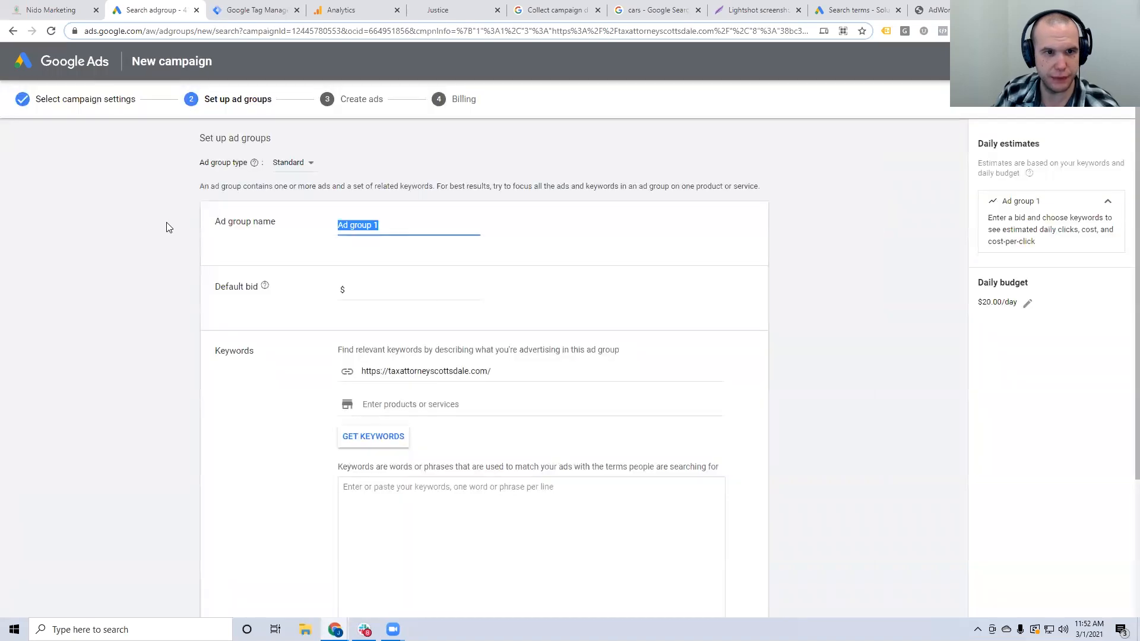
{"action": "type", "text": "Local"}
{"action": "left_click", "coordinate": [420, 289]}
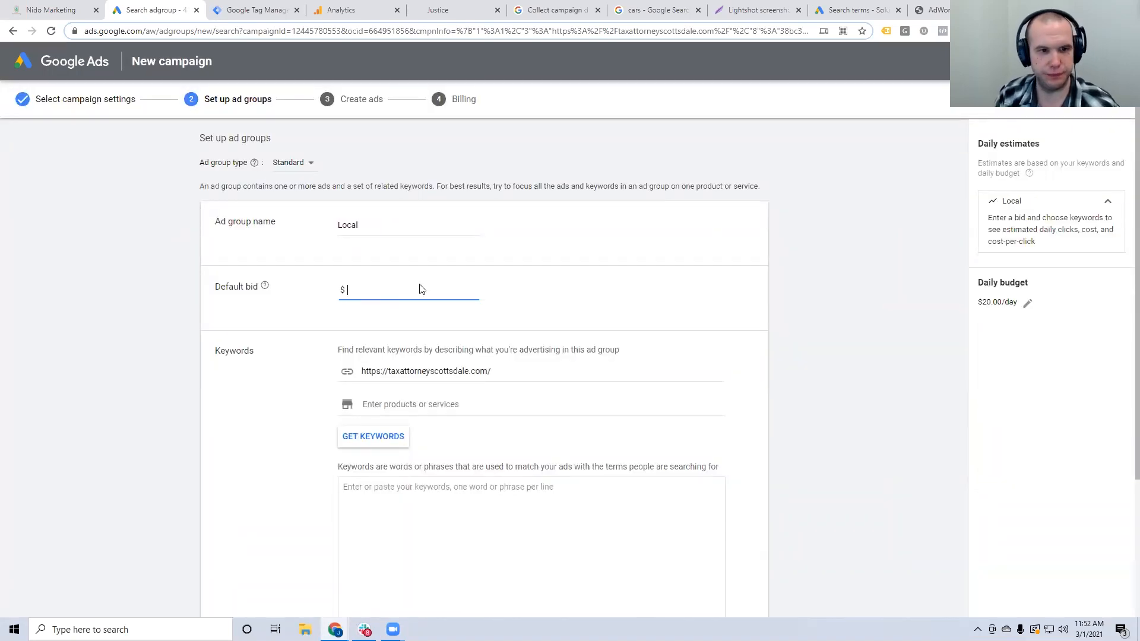
{"action": "type", "text": "10"}
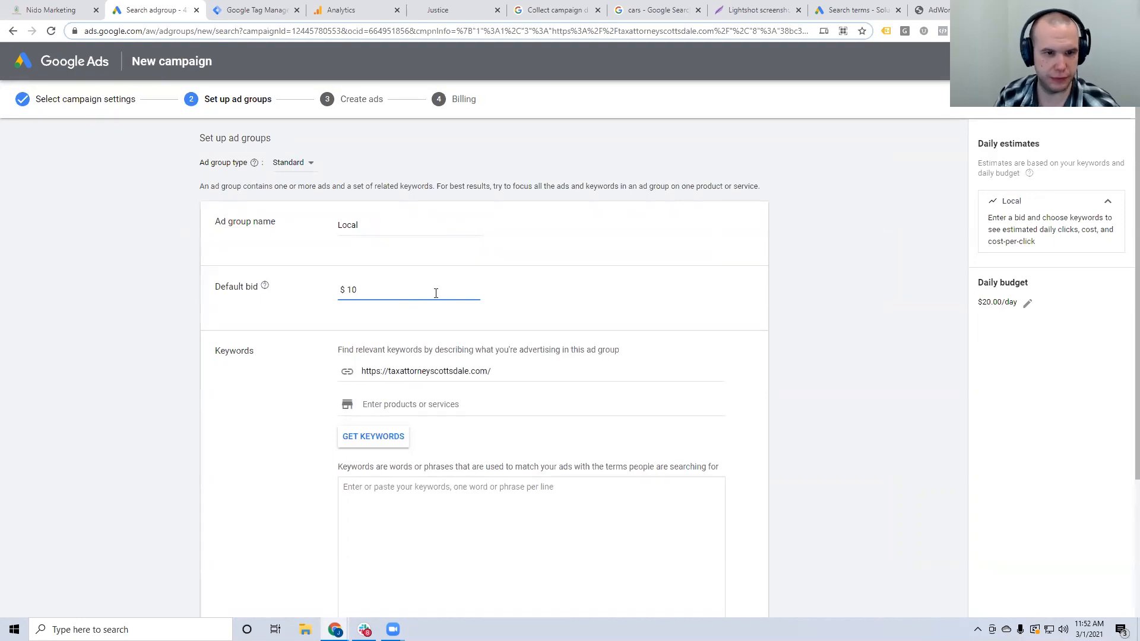
{"action": "scroll", "coordinate": [430, 282], "scroll_direction": "down", "scroll_amount": 1}
{"action": "double_click", "coordinate": [356, 230]}
{"action": "type", "text": "5"}
- Add the phrase match keyword "tax attorney in scottsdale" to the Local ad group and save it to continue to ad creation
{"action": "left_click", "coordinate": [463, 447]}
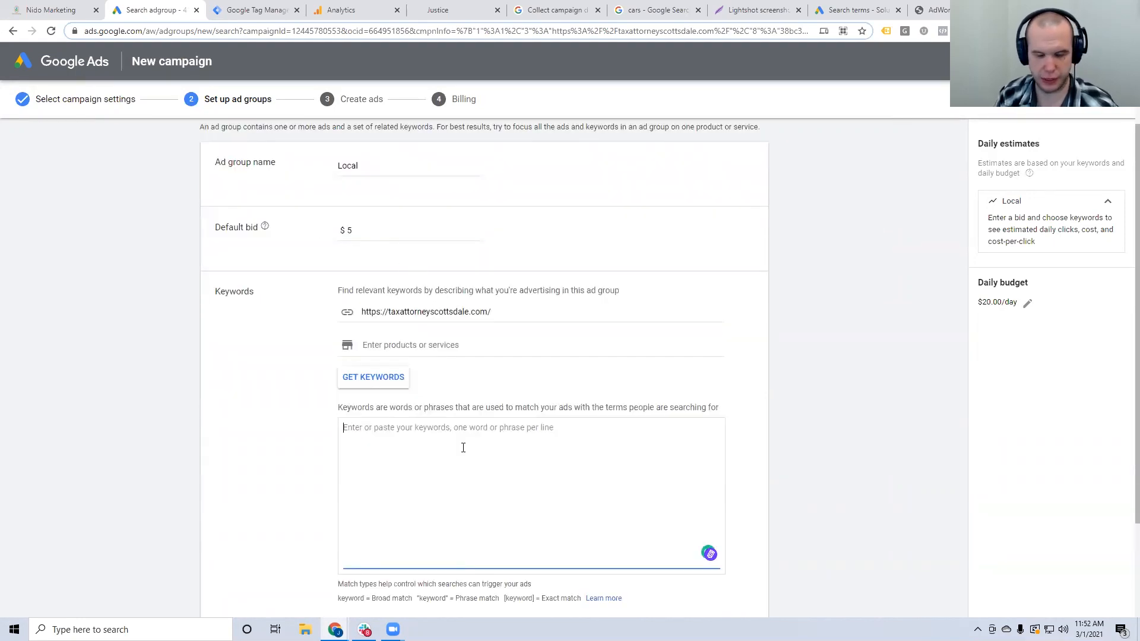
{"action": "type", "text": "\""}
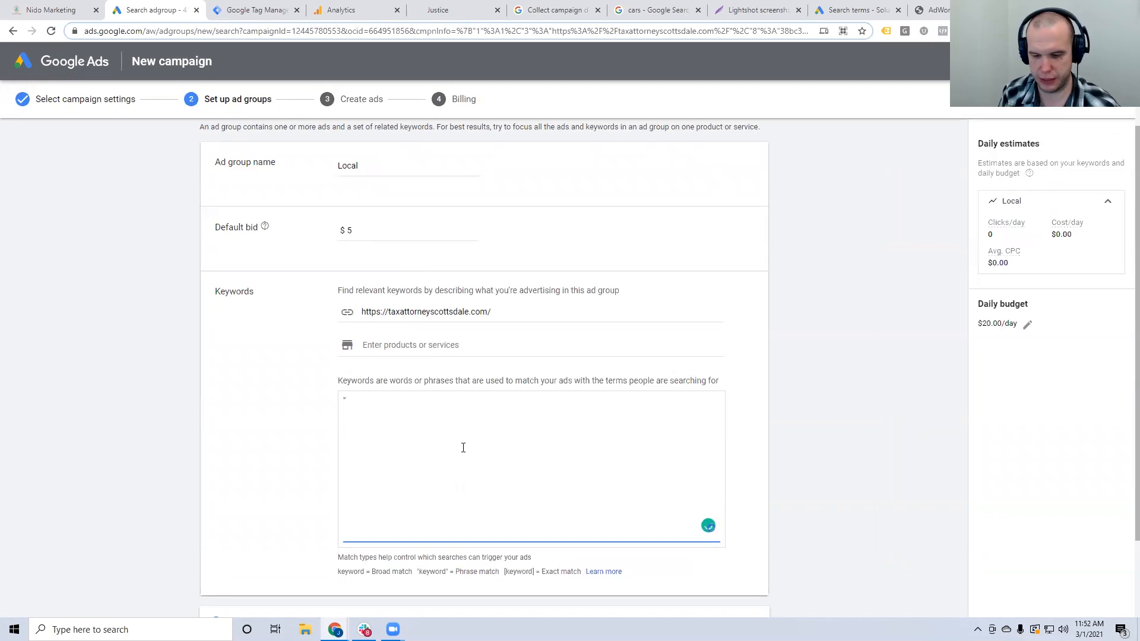
{"action": "type", "text": "tax attorney"}
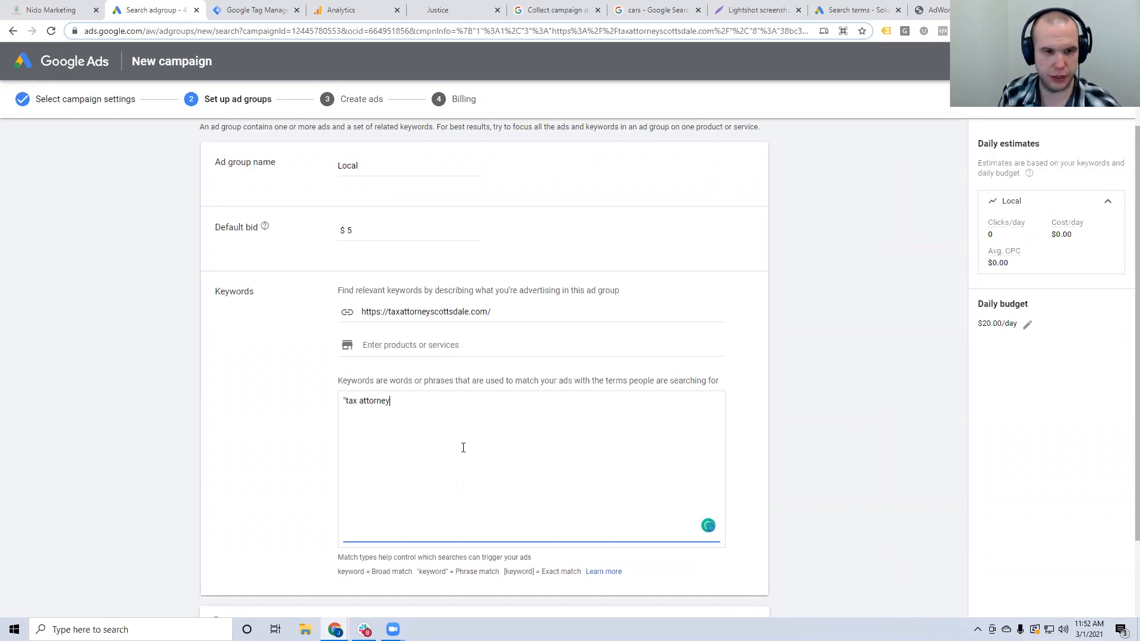
{"action": "type", "text": " in scottsda"}
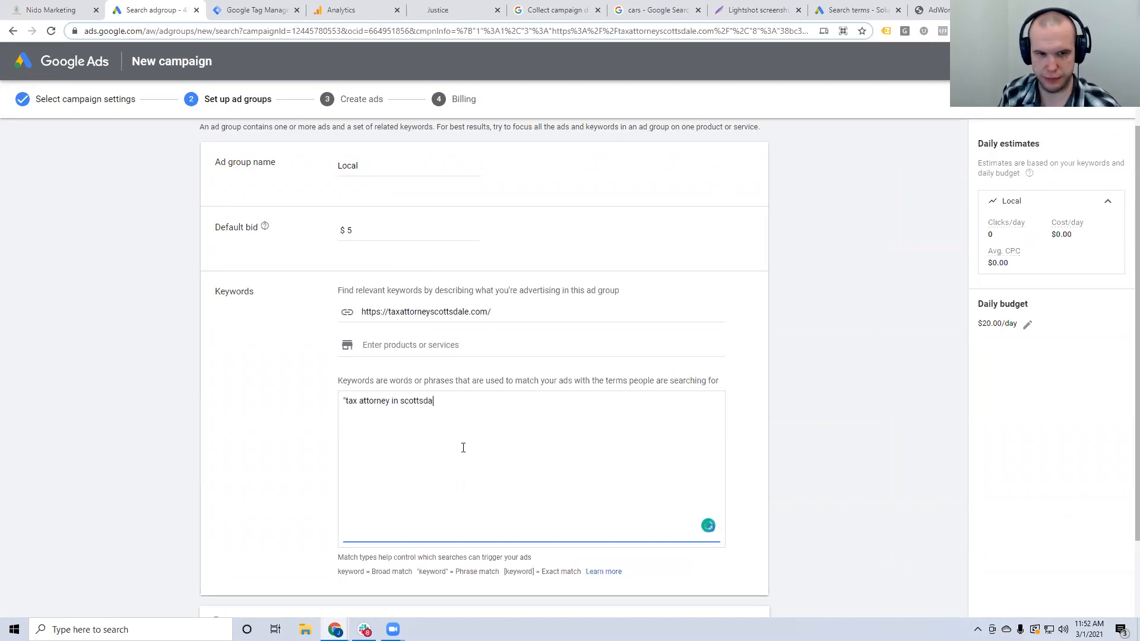
{"action": "type", "text": "le\""}
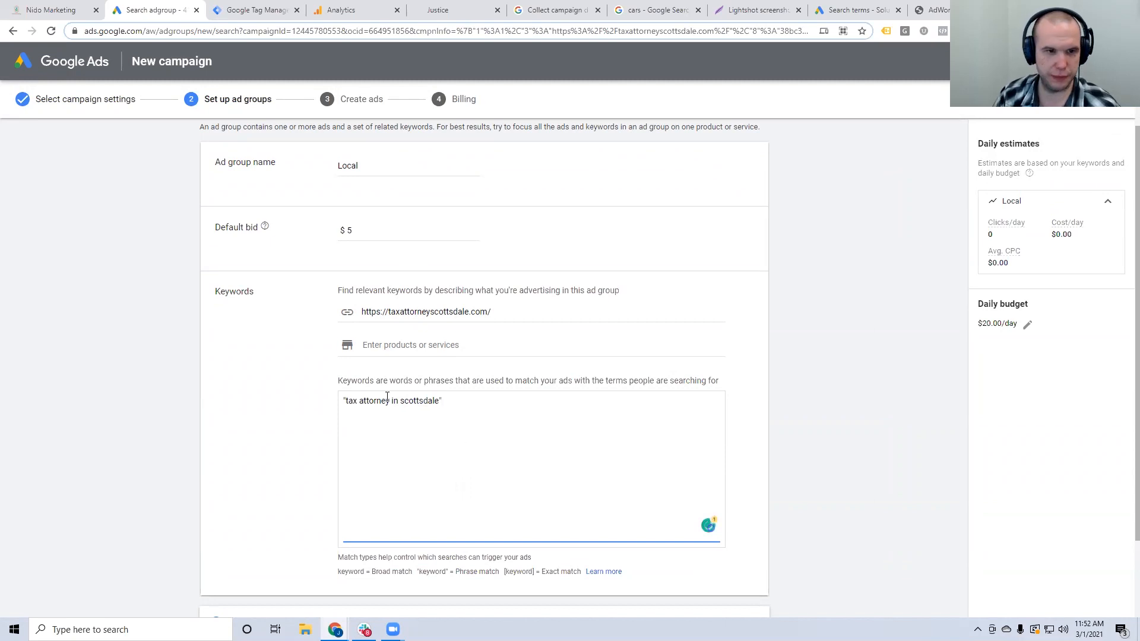
{"action": "scroll", "coordinate": [463, 447], "scroll_direction": "down", "scroll_amount": 3}
{"action": "left_click", "coordinate": [266, 570]}
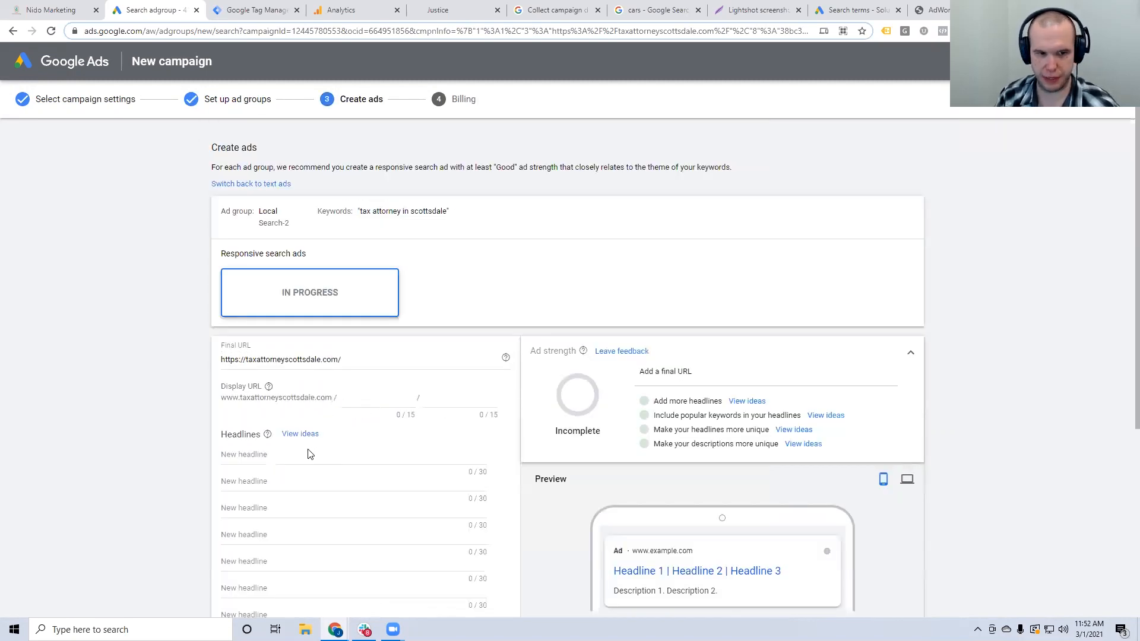
- Enter an opening brace in the first responsive search ad headline to see the insertion options, and clear the headline again
{"action": "left_click", "coordinate": [305, 453]}
{"action": "type", "text": "{"}
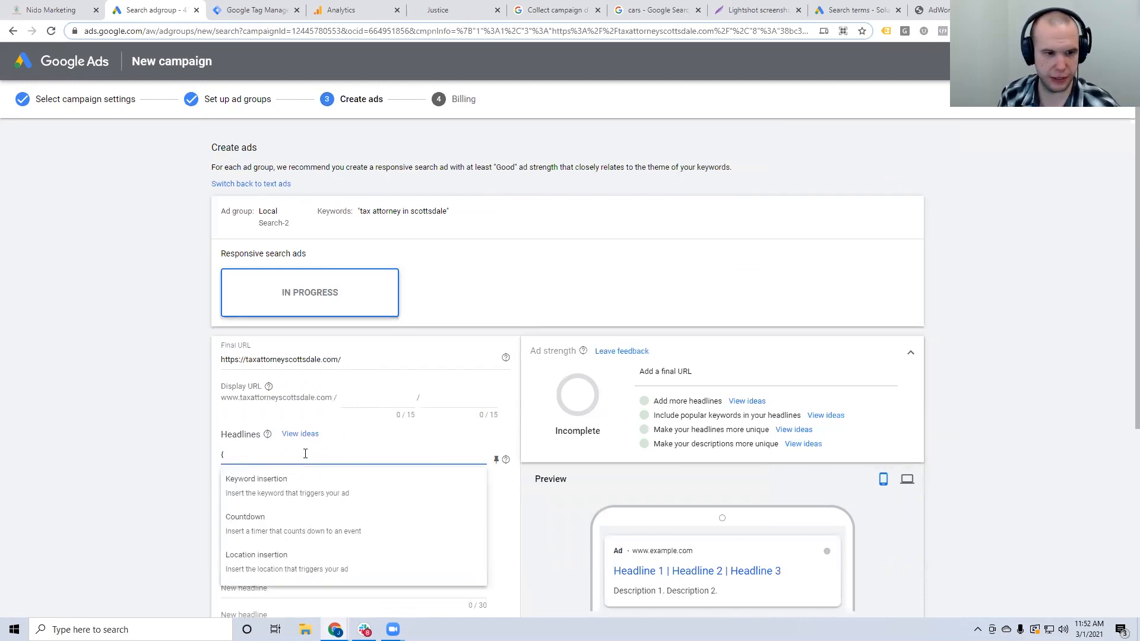
{"action": "left_click", "coordinate": [160, 376]}
{"action": "scroll", "coordinate": [160, 377], "scroll_direction": "down", "scroll_amount": 2}
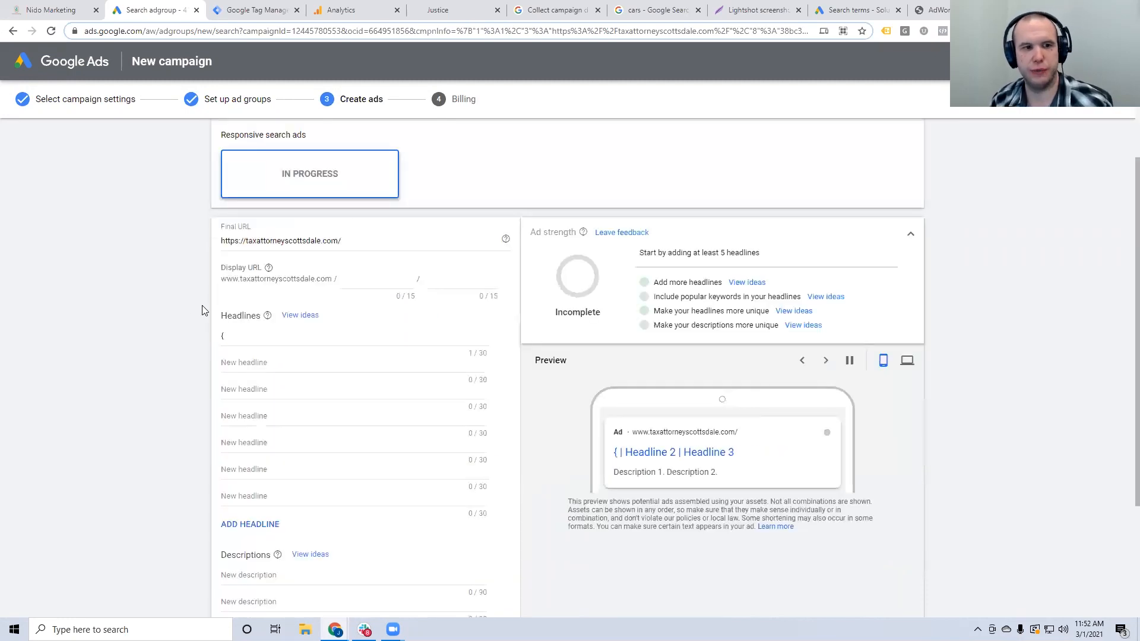
{"action": "left_click", "coordinate": [244, 334]}
{"action": "key", "text": "BackSpace"}
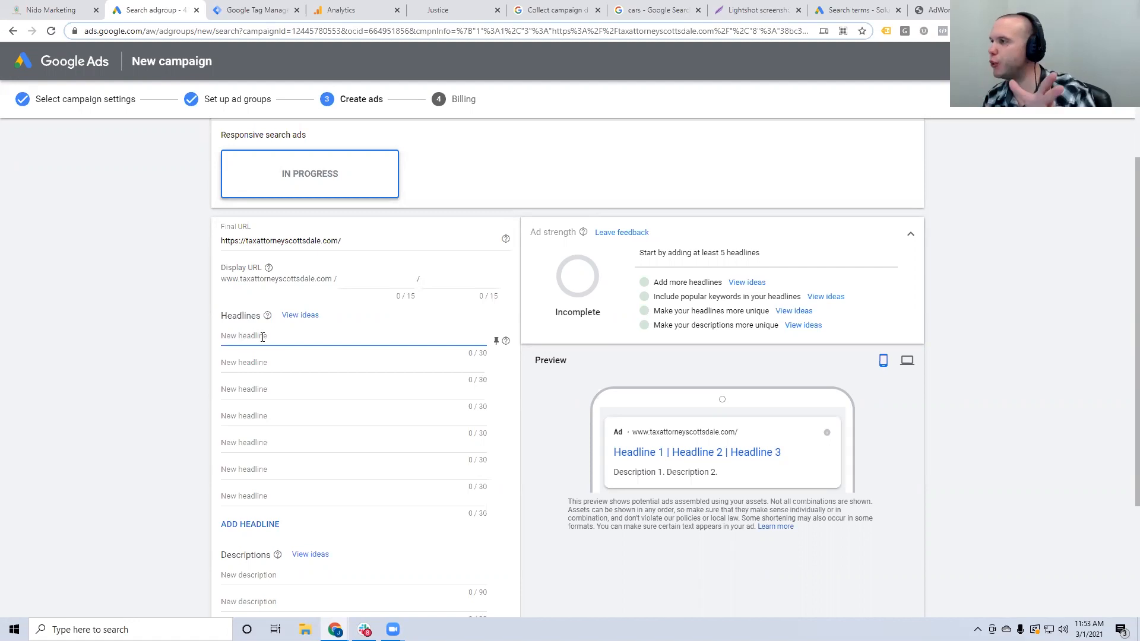
- Enter "Tax Attorney {LOCATION(City)}" as the first headline, using location insertion in the city format
{"action": "scroll", "coordinate": [261, 337], "scroll_direction": "down", "scroll_amount": 2}
{"action": "scroll", "coordinate": [224, 288], "scroll_direction": "up", "scroll_amount": 3}
{"action": "scroll", "coordinate": [308, 264], "scroll_direction": "down", "scroll_amount": 1}
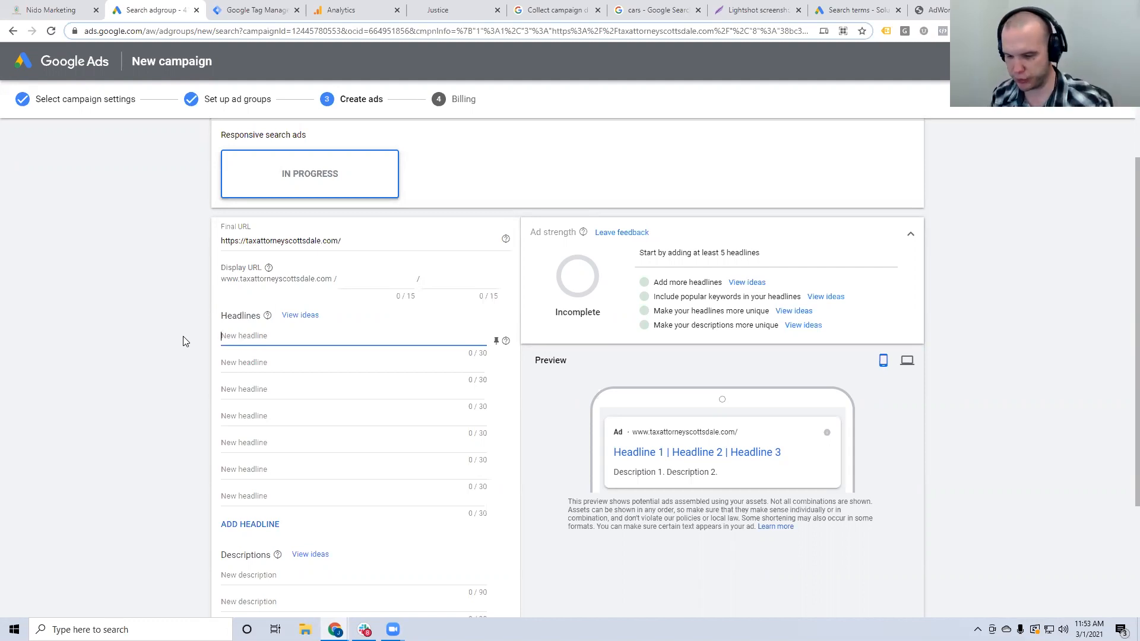
{"action": "type", "text": "{"}
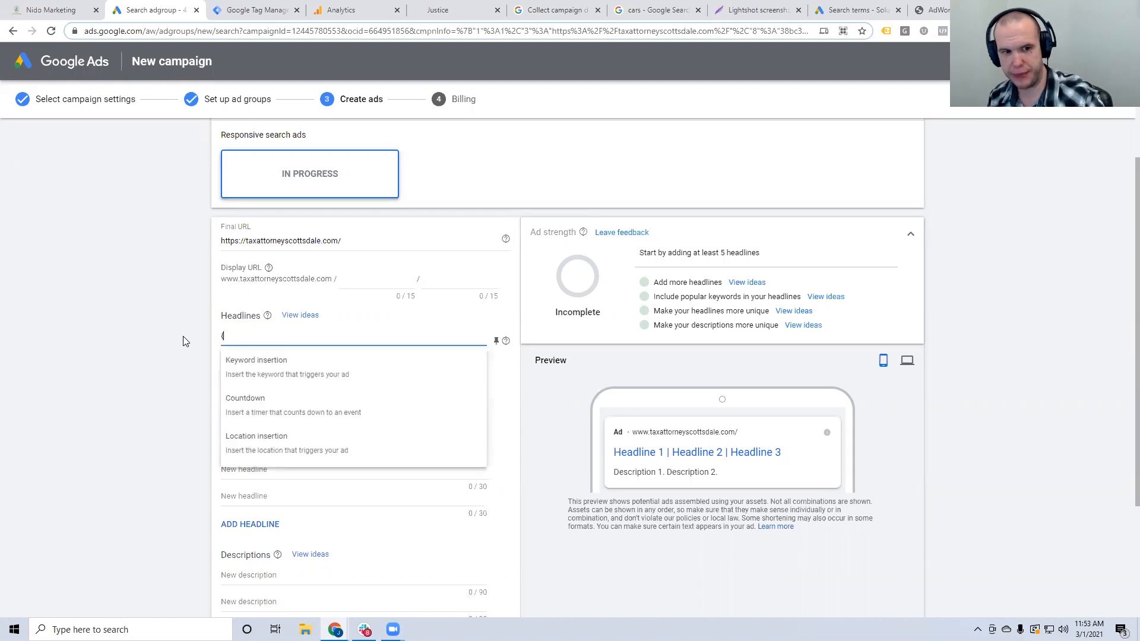
{"action": "left_click", "coordinate": [252, 441]}
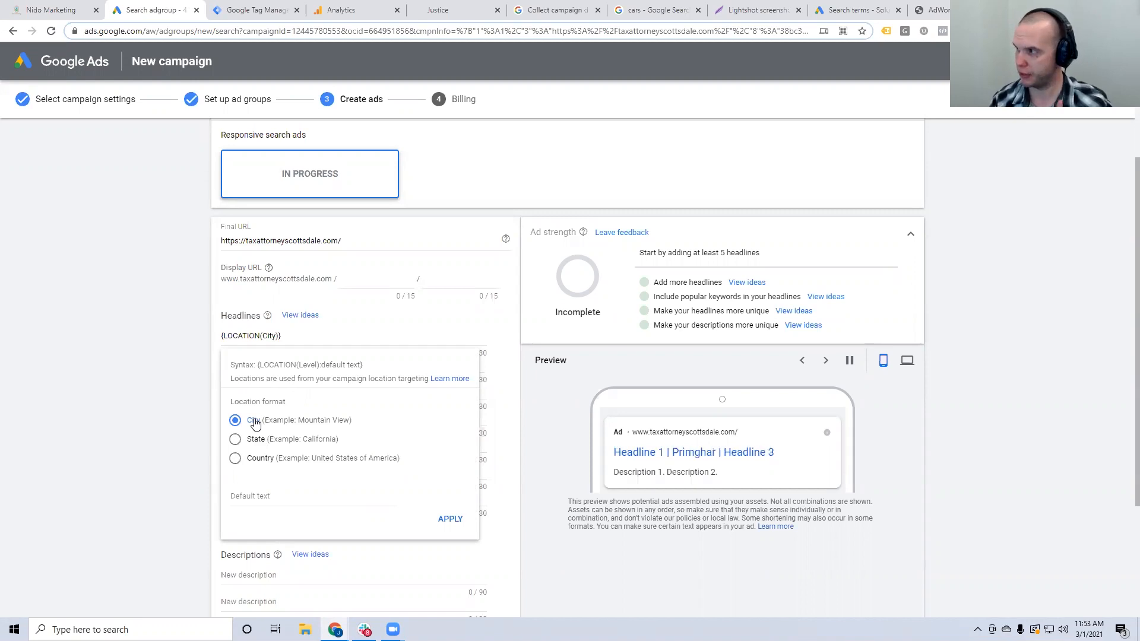
{"action": "left_click", "coordinate": [222, 335]}
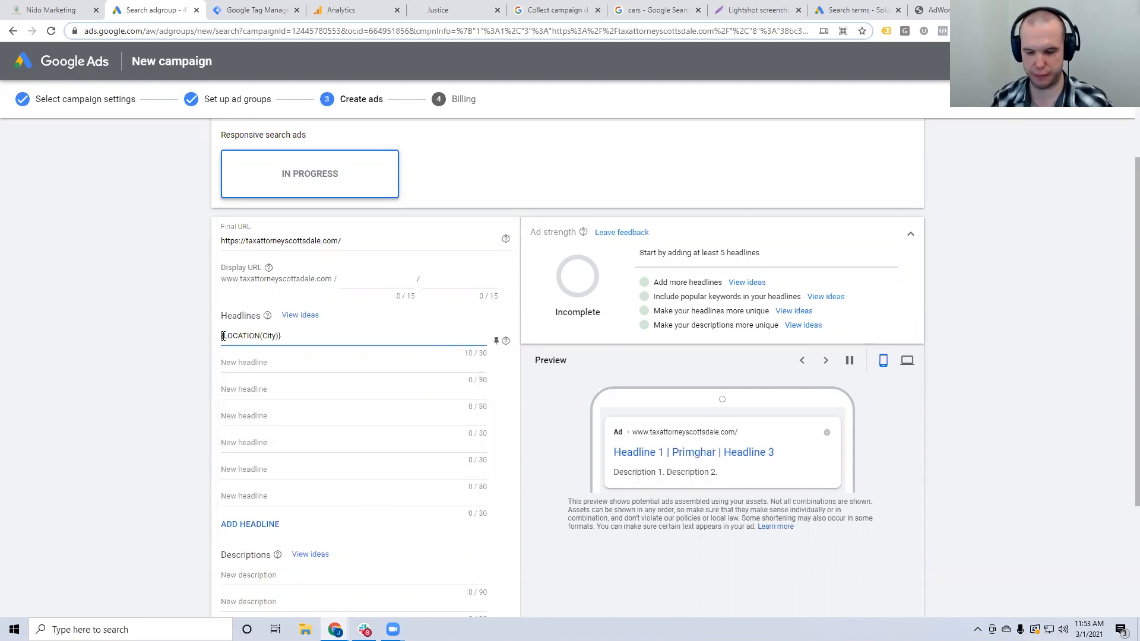
{"action": "type", "text": "Tax Attorney"}
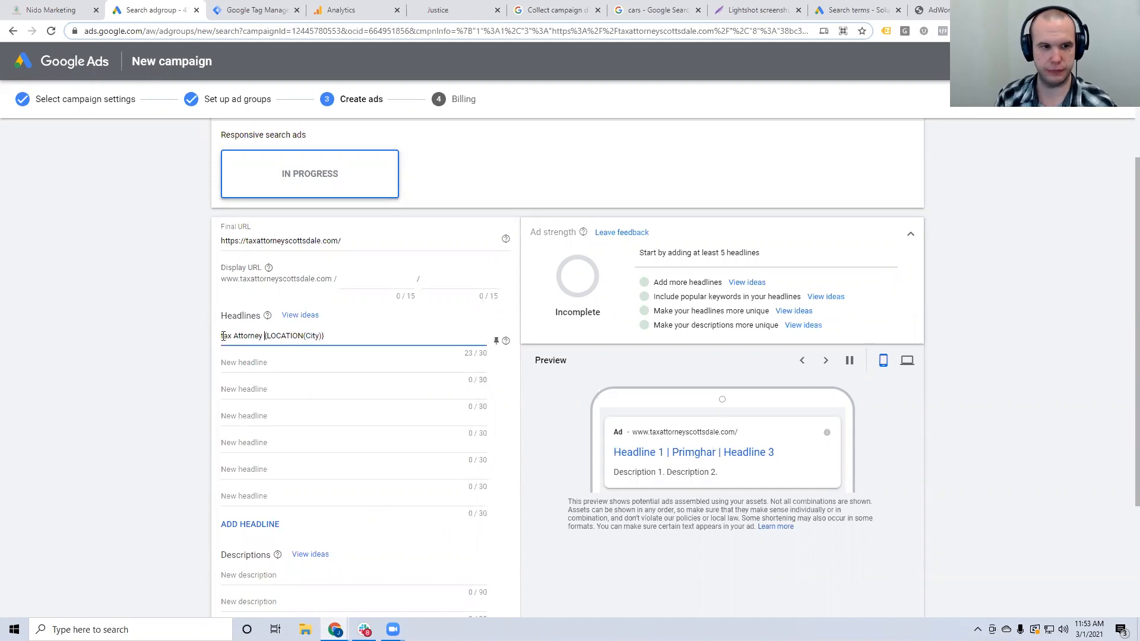
{"action": "left_click", "coordinate": [222, 360]}
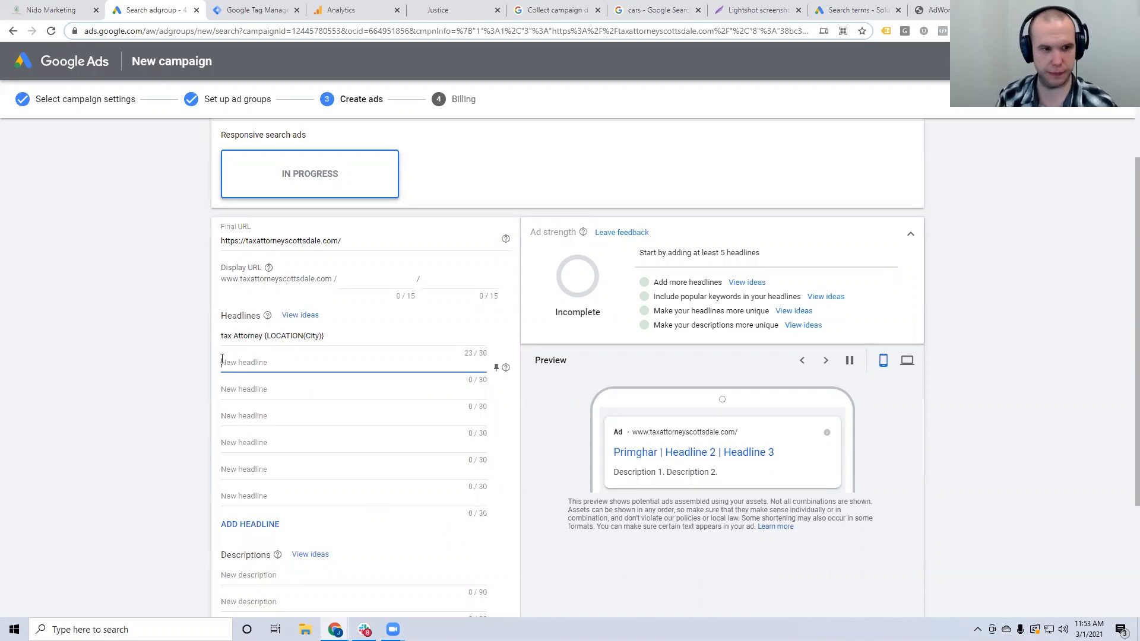
{"action": "left_click", "coordinate": [222, 336]}
{"action": "key", "text": "BackSpace"}
{"action": "type", "text": "T"}
{"action": "left_click", "coordinate": [241, 364]}
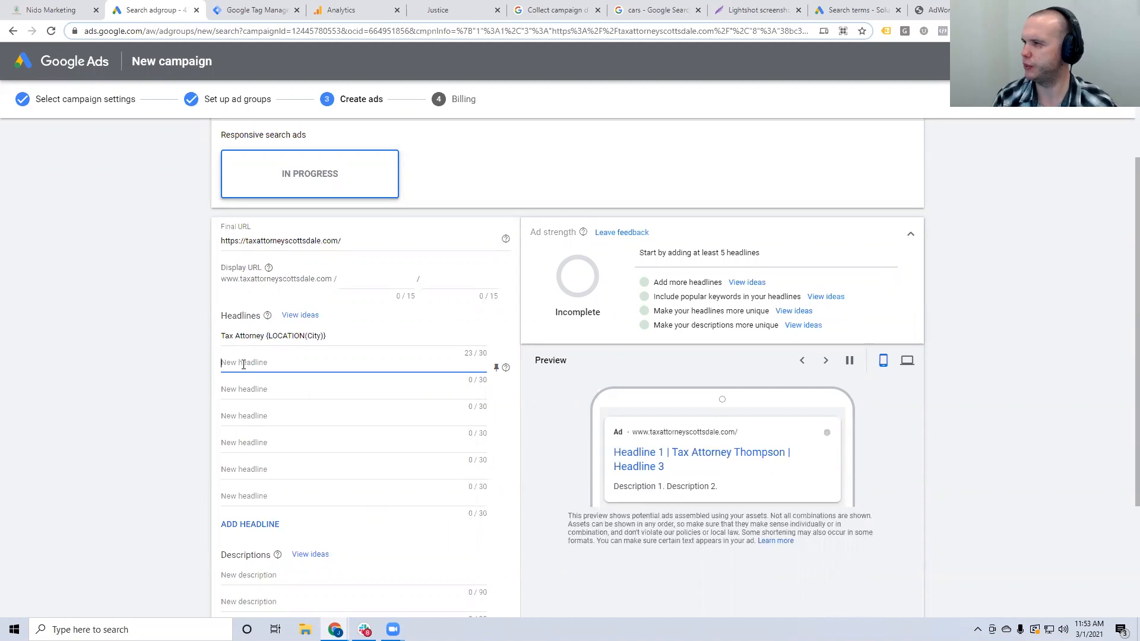
- Add "15 Years Inexperience" as the second headline and "Free Consultation" as the third
{"action": "type", "text": "15 Years Inex"}
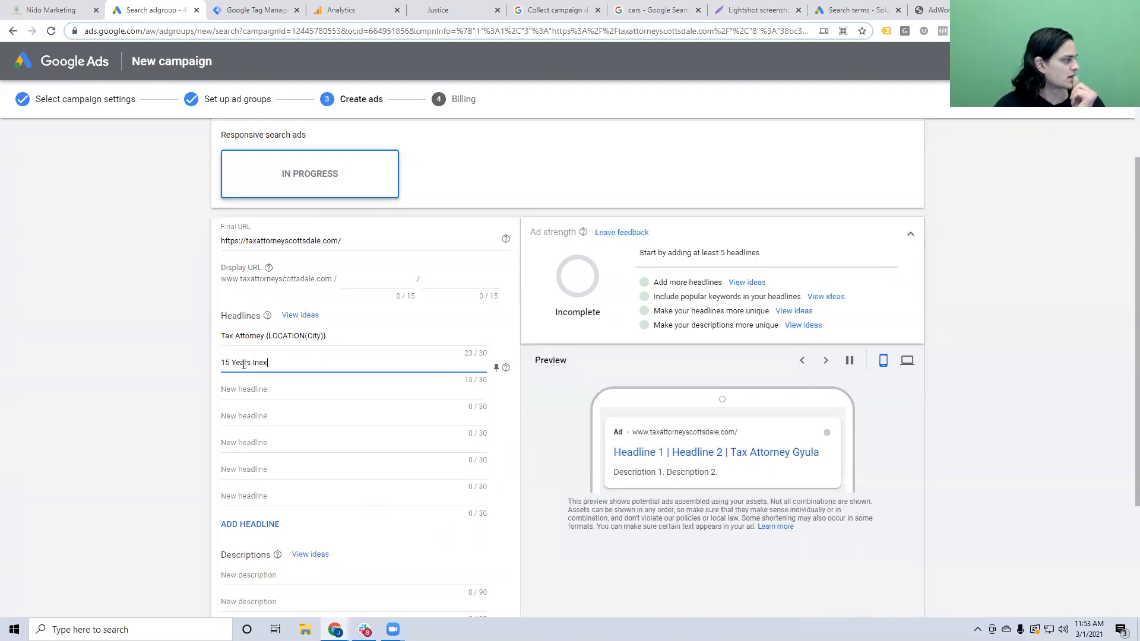
{"action": "type", "text": "perience"}
{"action": "left_click", "coordinate": [251, 388]}
{"action": "type", "text": "Free Consult"}
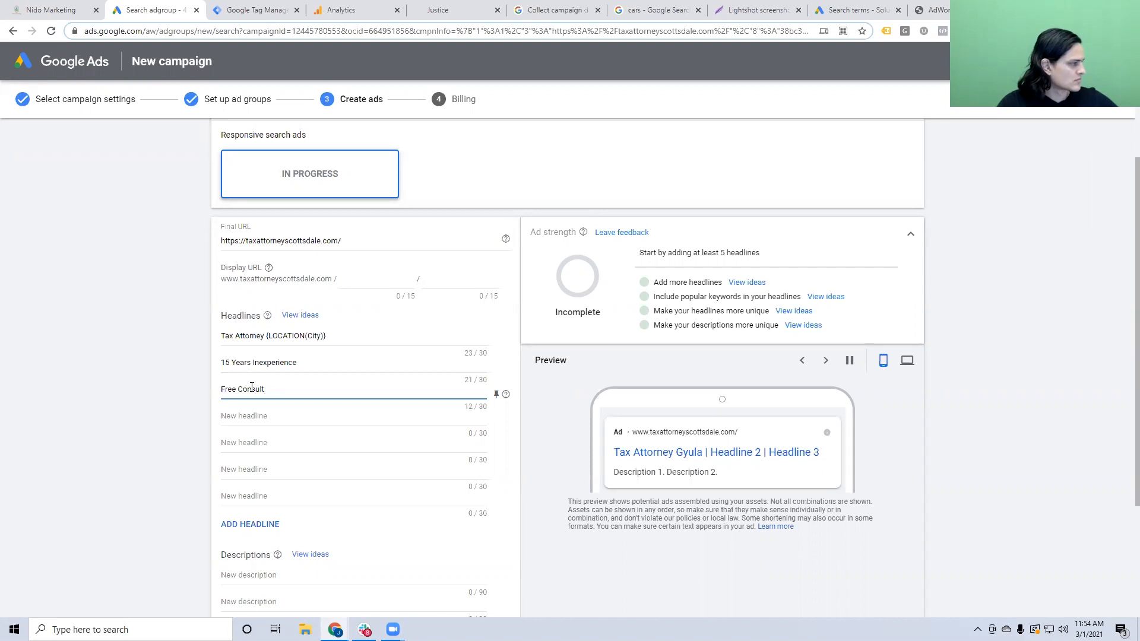
{"action": "type", "text": "aation"}
{"action": "left_click", "coordinate": [178, 386]}
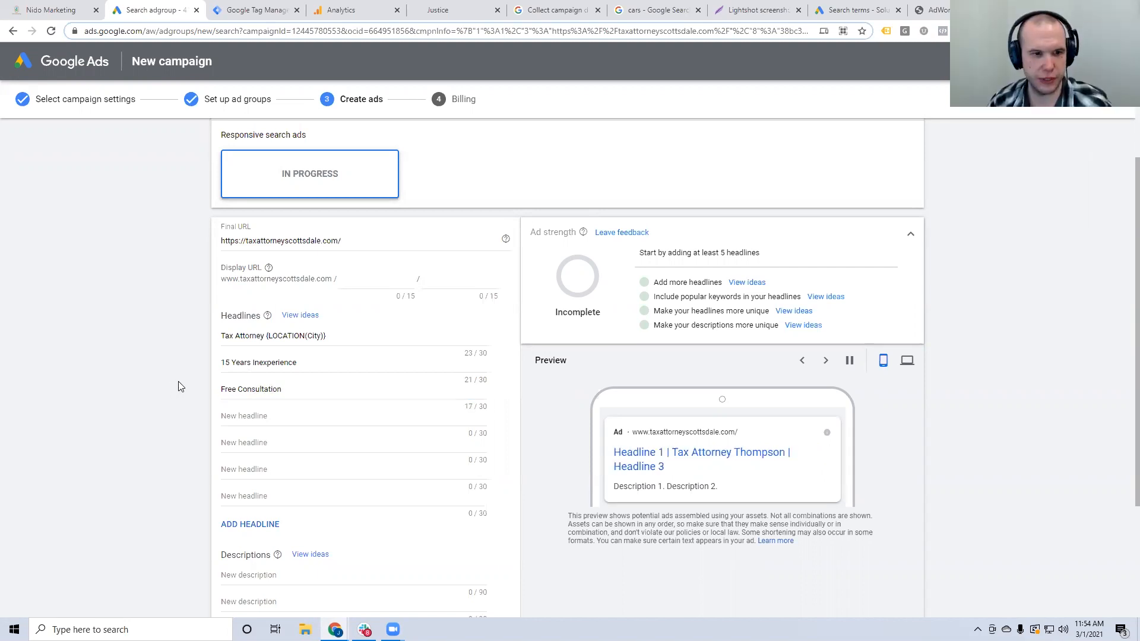
- Step through the ad preview to examine how the three headlines are combined
{"action": "scroll", "coordinate": [452, 376], "scroll_direction": "down", "scroll_amount": 2}
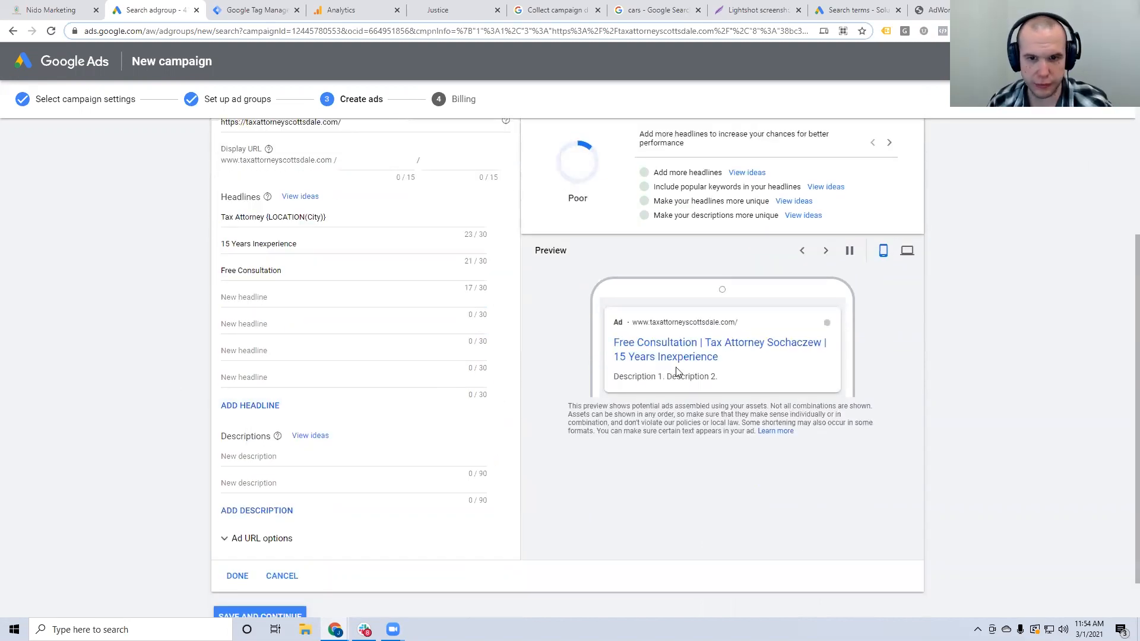
{"action": "left_click", "coordinate": [825, 251]}
{"action": "left_click", "coordinate": [826, 250]}
{"action": "left_click", "coordinate": [825, 250]}
{"action": "left_click", "coordinate": [826, 251]}
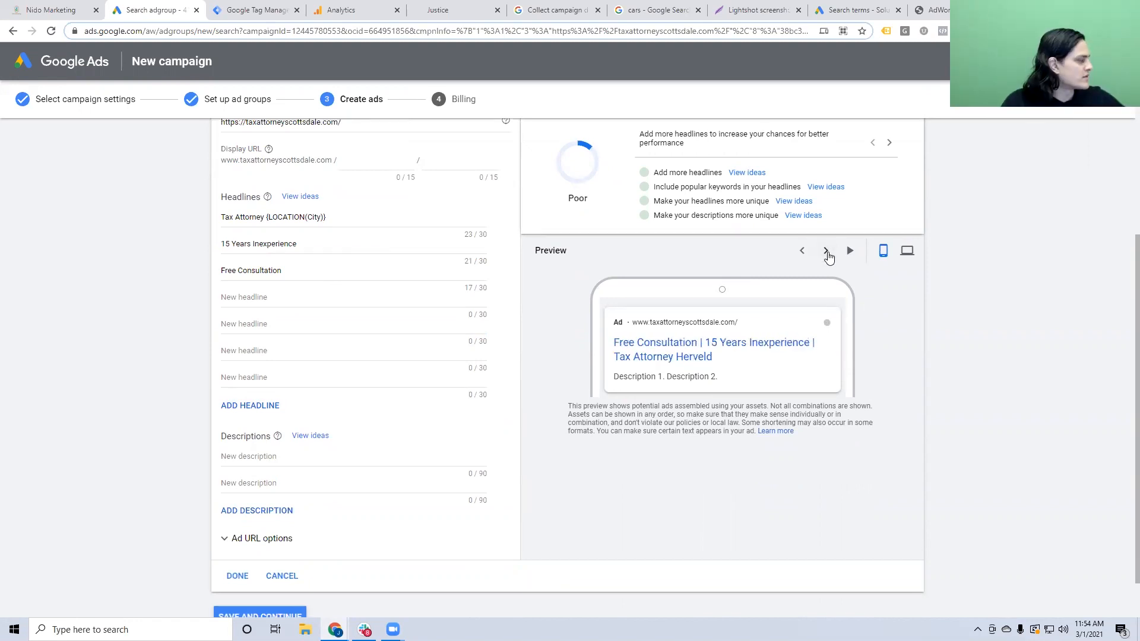
{"action": "left_click", "coordinate": [826, 251]}
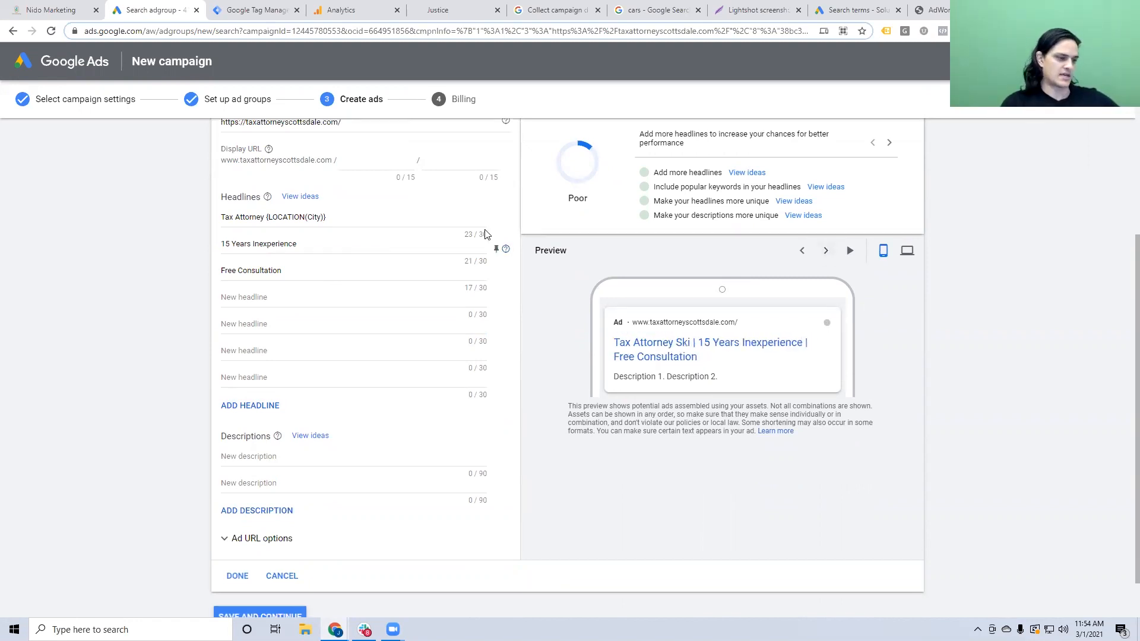
- Copy "Specializing In Personal & Corporate Tax Law" from the tax attorney website into the ad's first description
{"action": "left_click", "coordinate": [262, 456]}
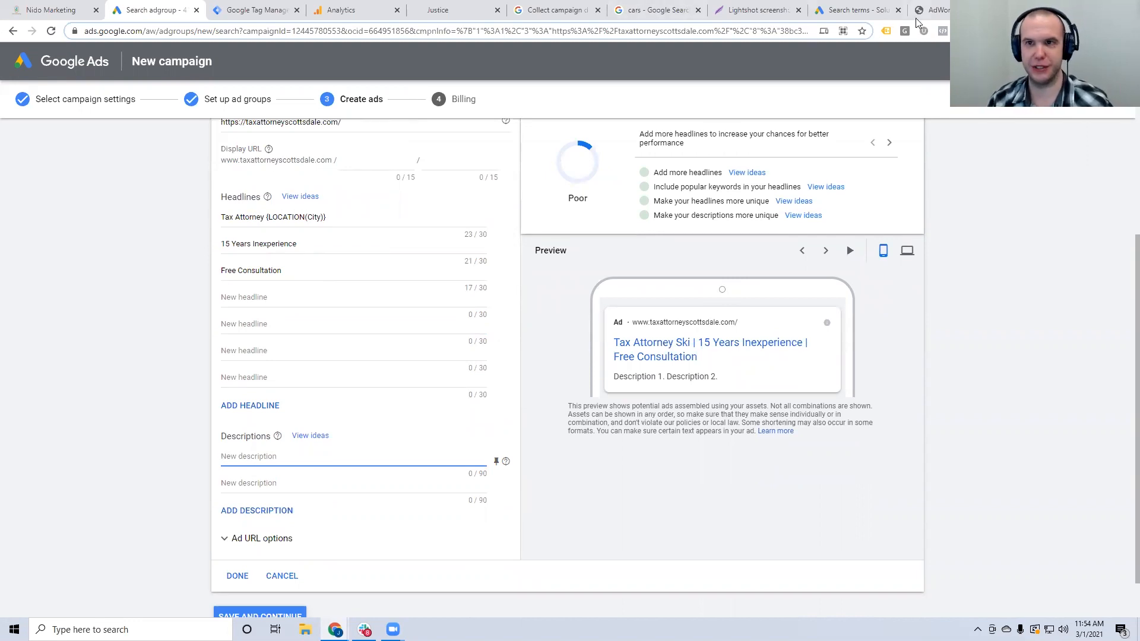
{"action": "left_click", "coordinate": [449, 13]}
{"action": "scroll", "coordinate": [439, 223], "scroll_direction": "down", "scroll_amount": 1}
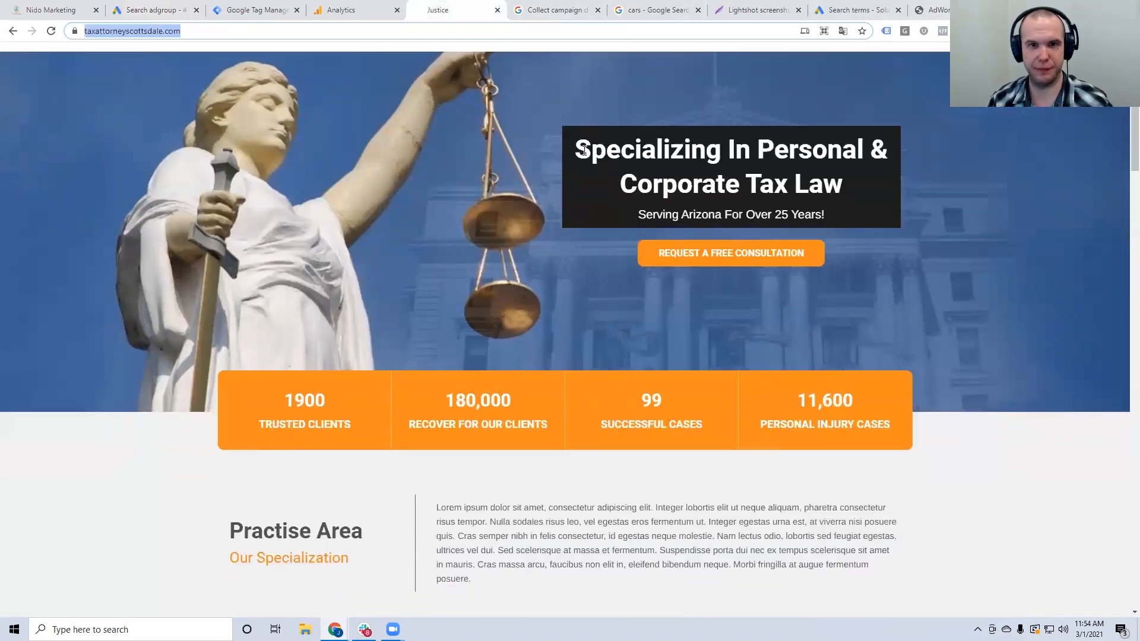
{"action": "left_click_drag", "start_coordinate": [579, 148], "coordinate": [862, 201]}
{"action": "key", "text": "ctrl+c"}
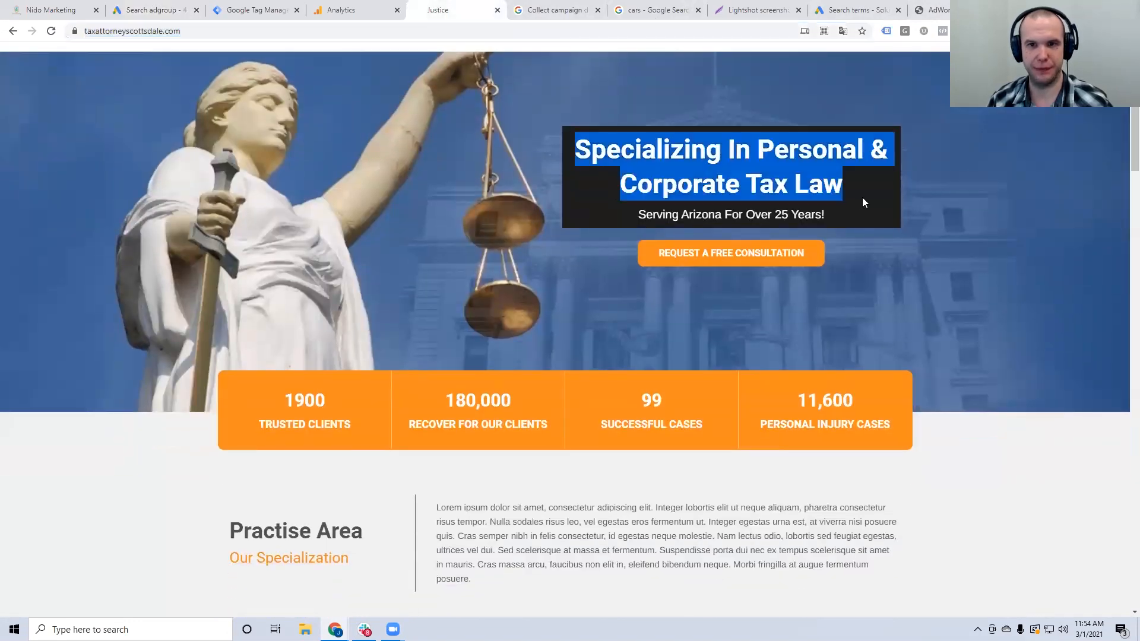
{"action": "left_click", "coordinate": [171, 10]}
{"action": "key", "text": "ctrl+v"}
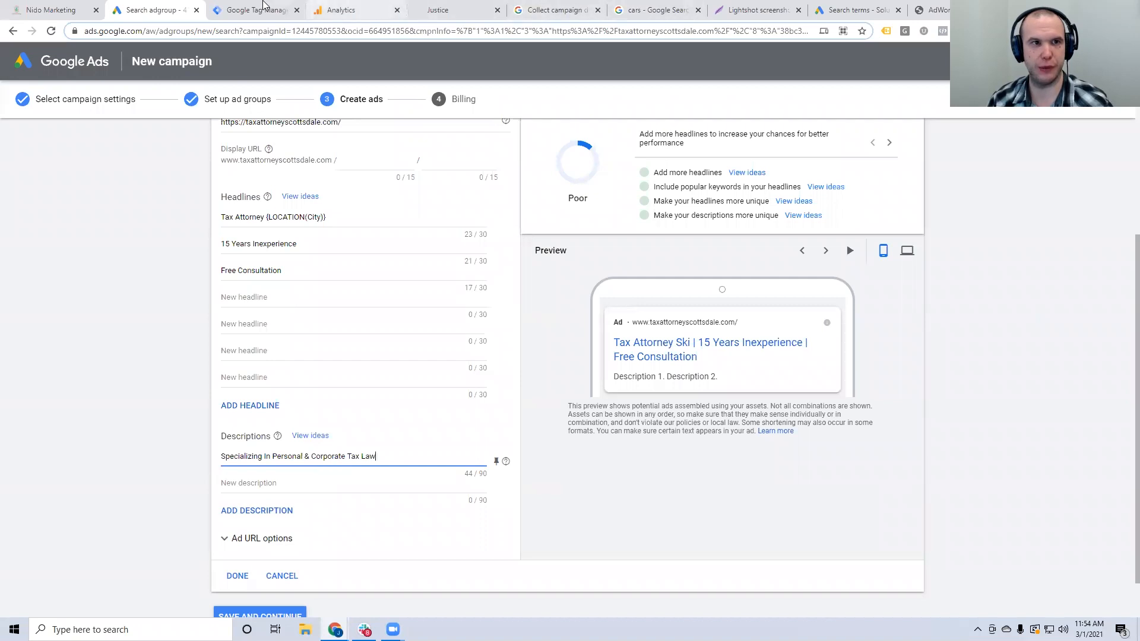
- Look over the tax attorney website for more ad copy, and enter "Serving The Valley For 15 Years" as the second description
{"action": "left_click", "coordinate": [534, 8]}
{"action": "left_click", "coordinate": [448, 10]}
{"action": "scroll", "coordinate": [702, 320], "scroll_direction": "down", "scroll_amount": 4}
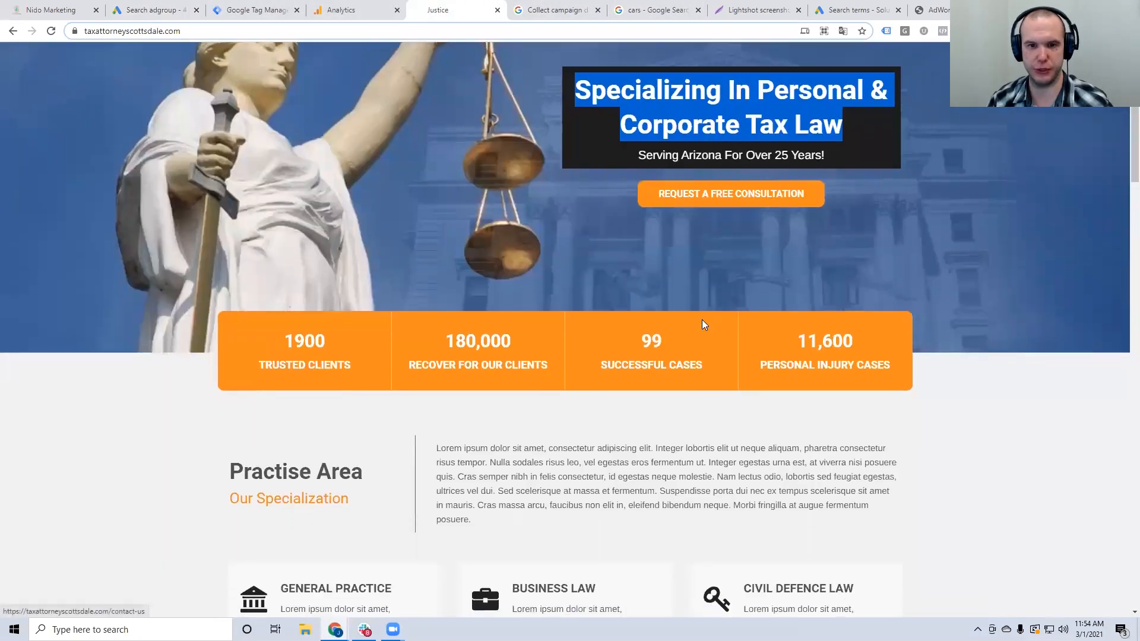
{"action": "scroll", "coordinate": [436, 272], "scroll_direction": "down", "scroll_amount": 1}
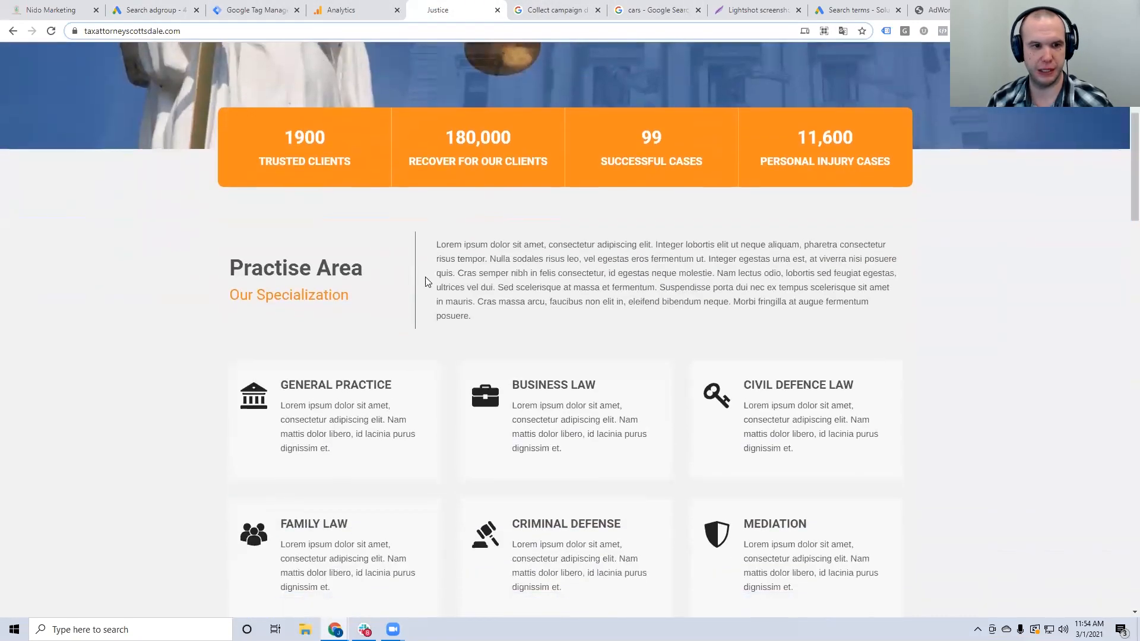
{"action": "left_click", "coordinate": [180, 8]}
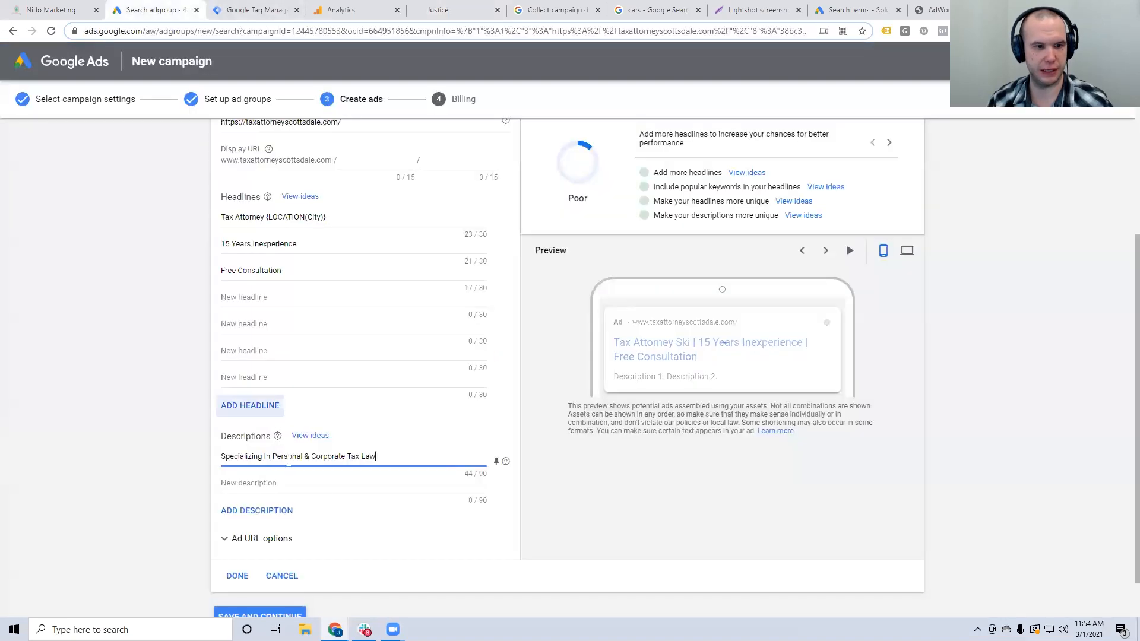
{"action": "left_click", "coordinate": [243, 480]}
{"action": "type", "text": "Services"}
{"action": "key", "text": "BackSpace"}
{"action": "key", "text": "BackSpace"}
{"action": "key", "text": "BackSpace"}
{"action": "key", "text": "BackSpace"}
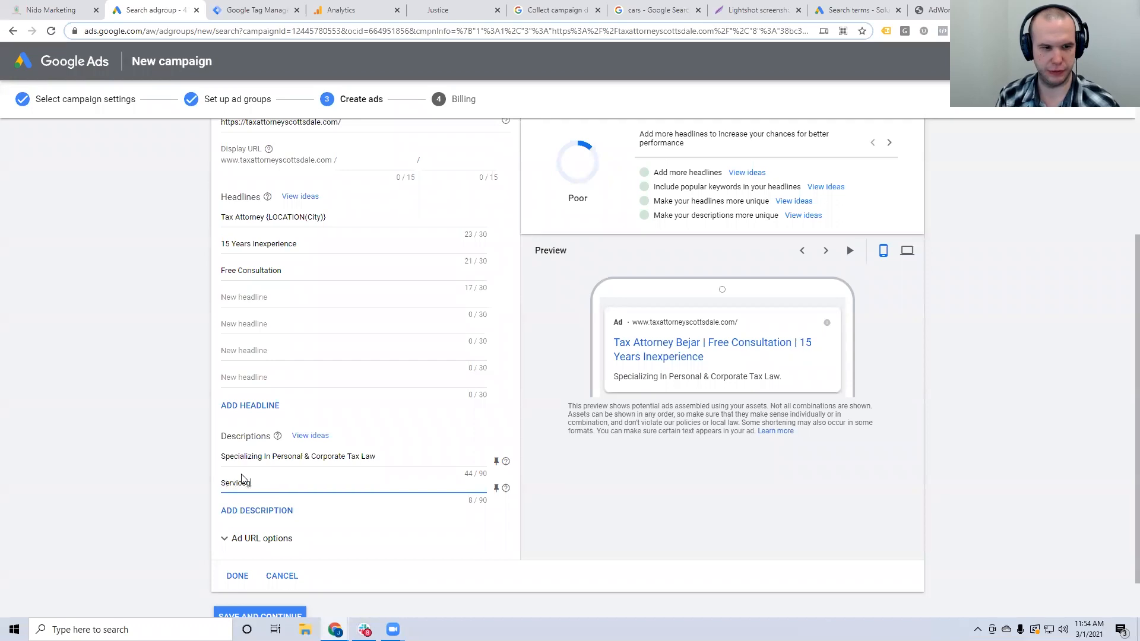
{"action": "type", "text": "ing the valley"}
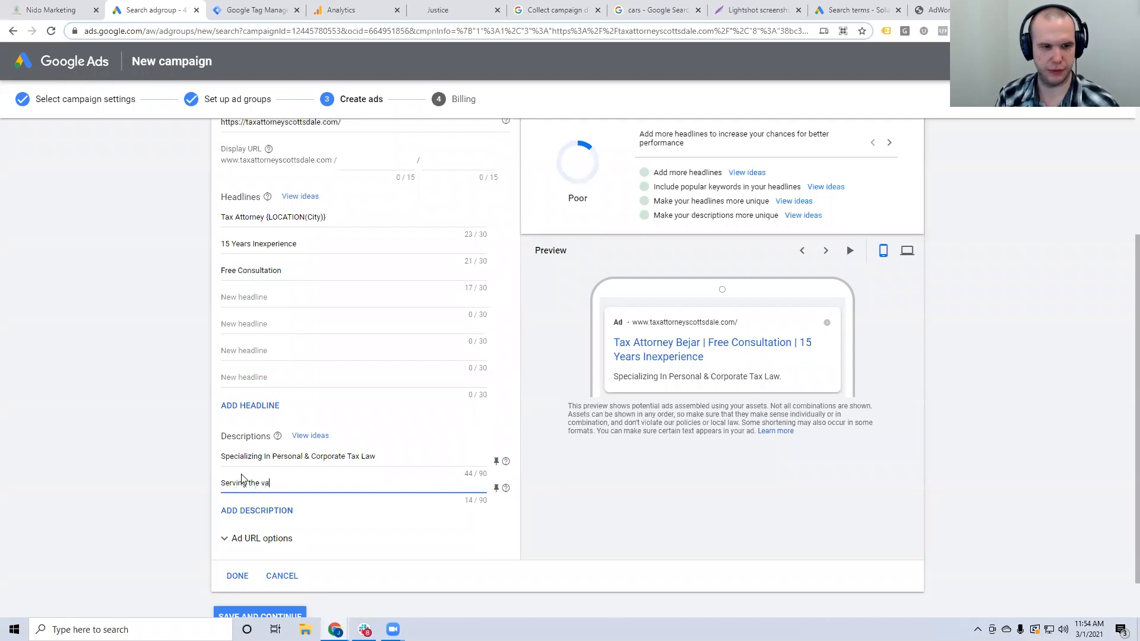
{"action": "key", "text": "BackSpace"}
{"action": "key", "text": "BackSpace"}
{"action": "key", "text": "BackSpace"}
{"action": "key", "text": "BackSpace"}
{"action": "key", "text": "BackSpace"}
{"action": "key", "text": "BackSpace"}
{"action": "key", "text": "BackSpace"}
{"action": "key", "text": "BackSpace"}
{"action": "key", "text": "BackSpace"}
{"action": "key", "text": "BackSpace"}
{"action": "key", "text": "BackSpace"}
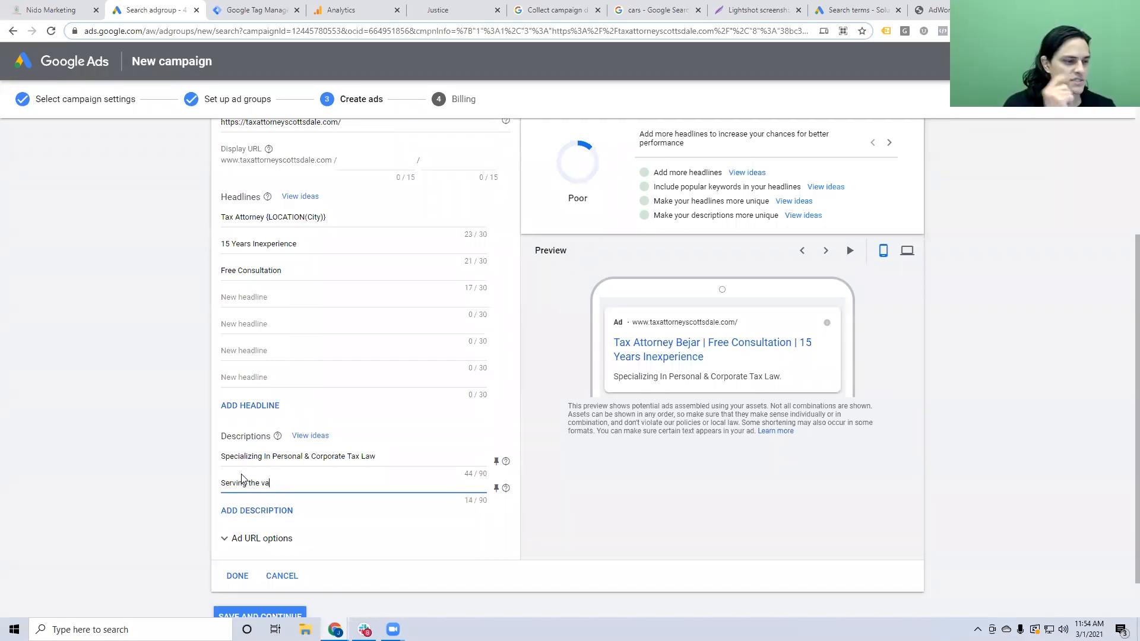
{"action": "type", "text": "The Valley"}
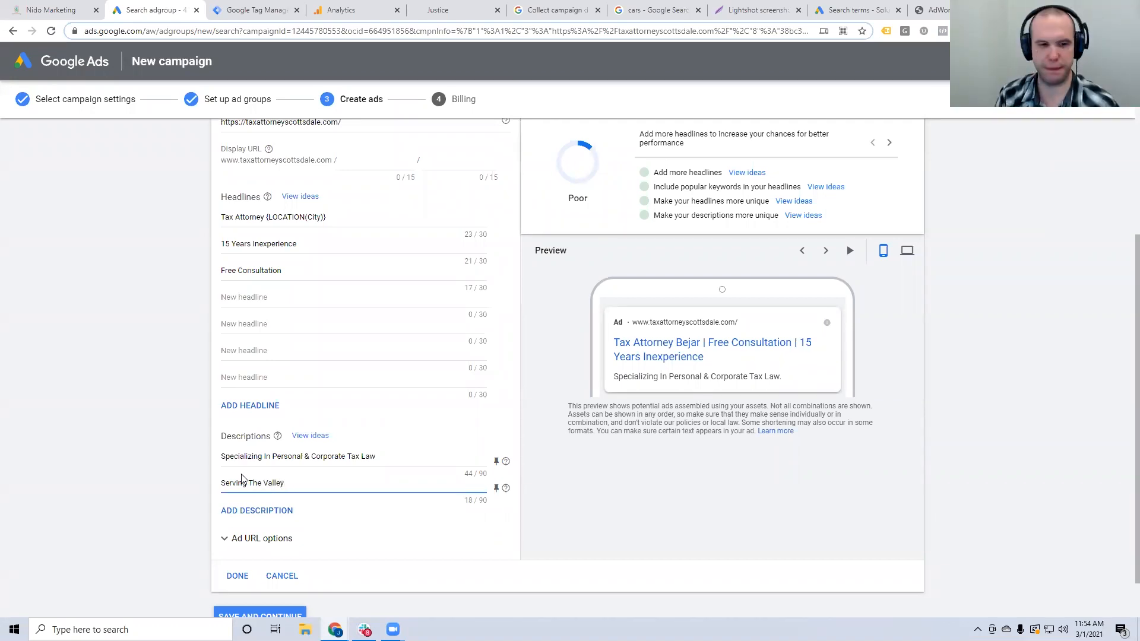
{"action": "type", "text": " For"}
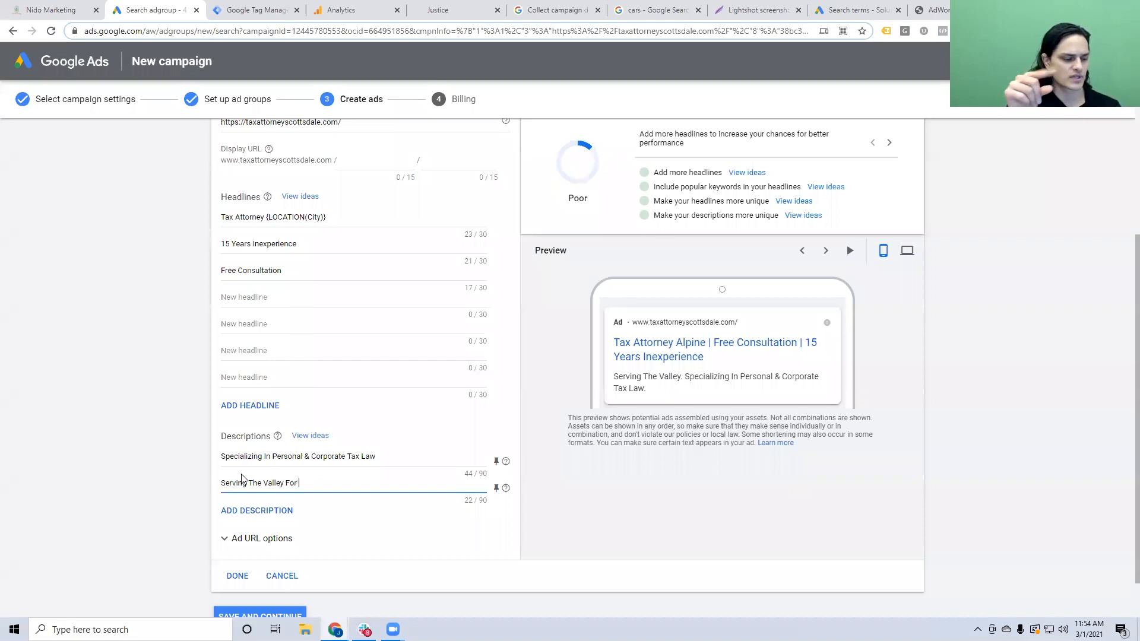
{"action": "type", "text": " 15 Years"}
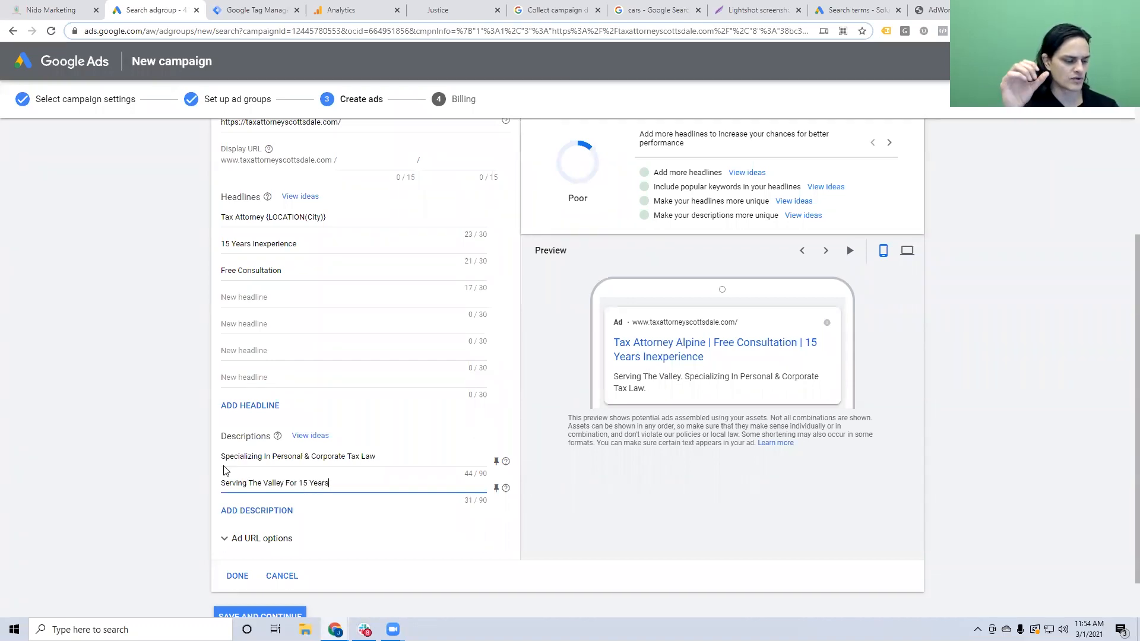
- Try an opening brace after the final URL to check for insertion options, and remove it again
{"action": "scroll", "coordinate": [200, 445], "scroll_direction": "up", "scroll_amount": 1}
{"action": "scroll", "coordinate": [199, 444], "scroll_direction": "up", "scroll_amount": 1}
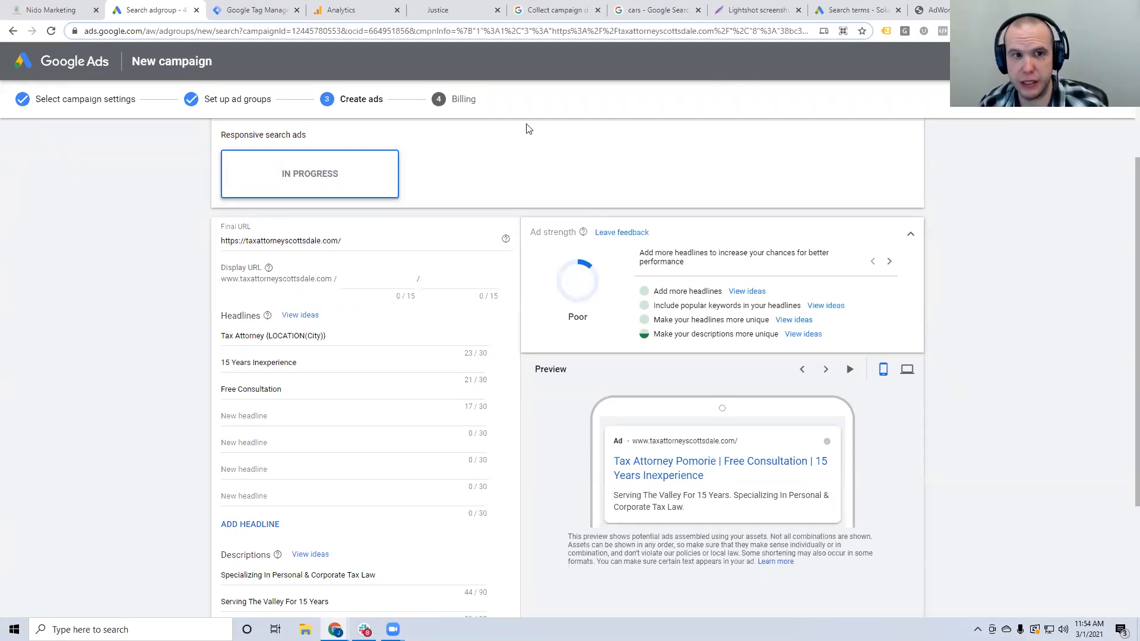
{"action": "left_click", "coordinate": [397, 240]}
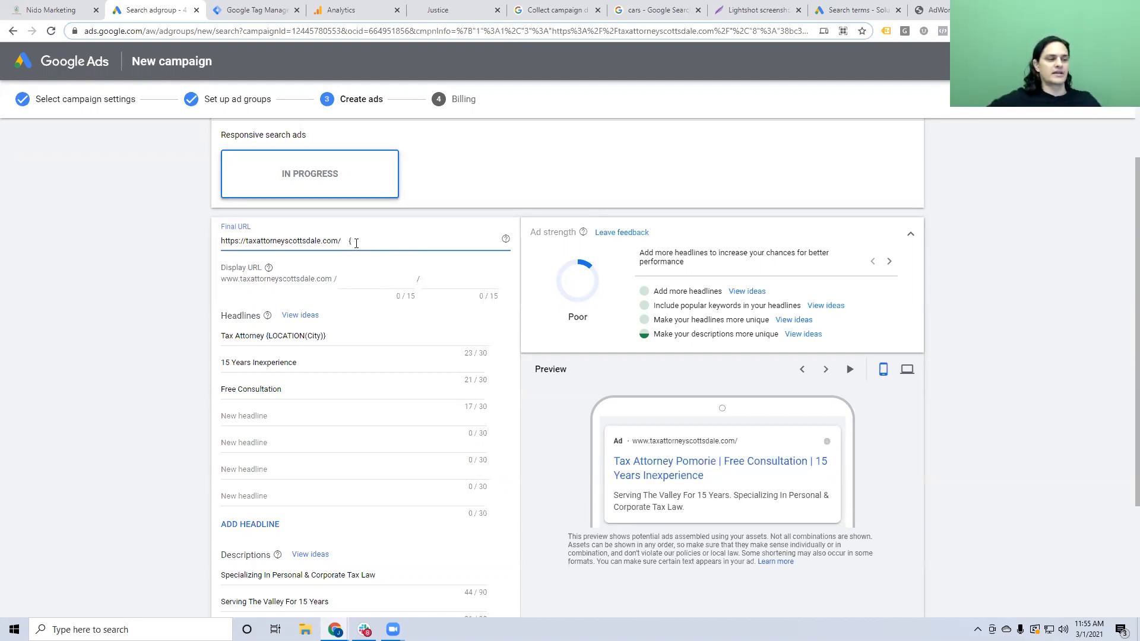
{"action": "key", "text": "BackSpace"}
{"action": "key", "text": "BackSpace"}
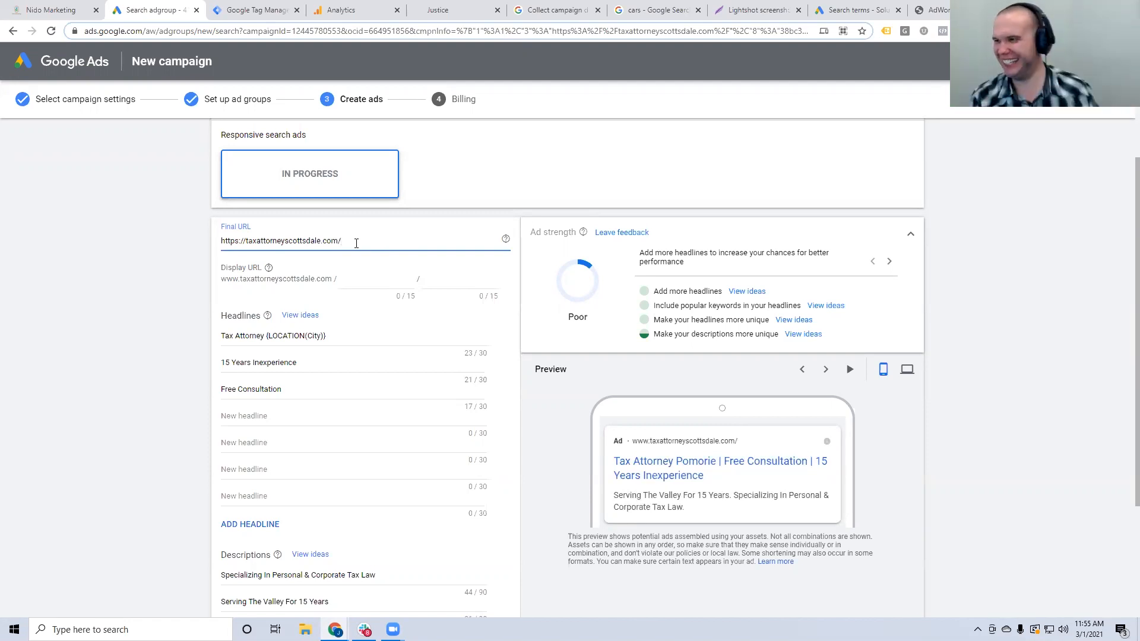
- Delete the location insertion from the first headline, insert it again in the city format, and preview another ad combination
{"action": "left_click", "coordinate": [327, 339]}
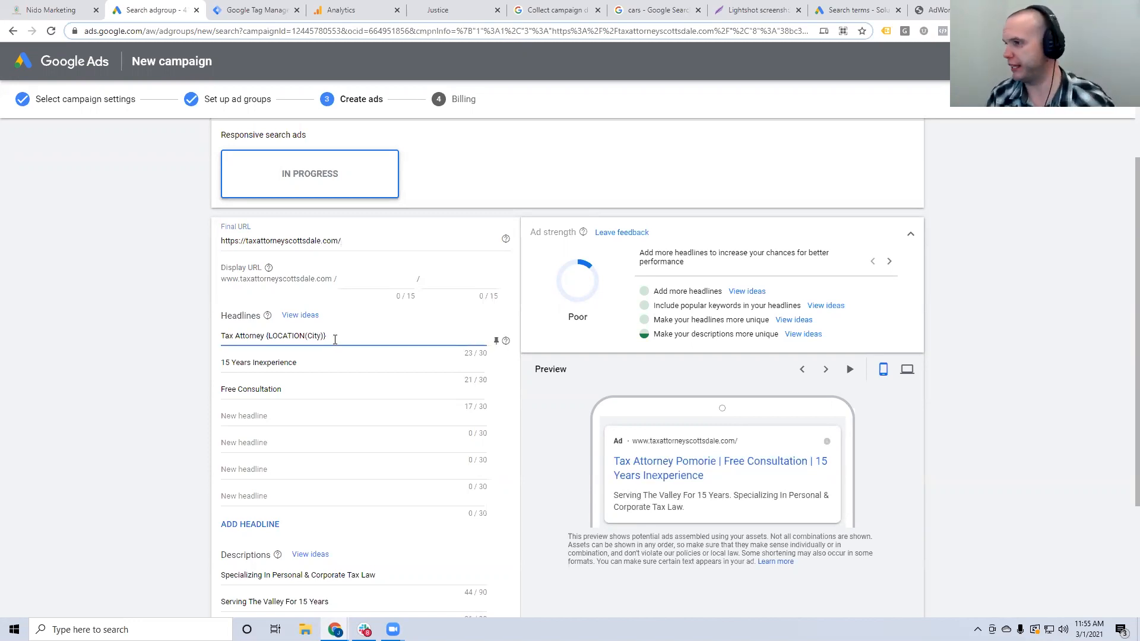
{"action": "left_click_drag", "start_coordinate": [334, 338], "coordinate": [265, 338]}
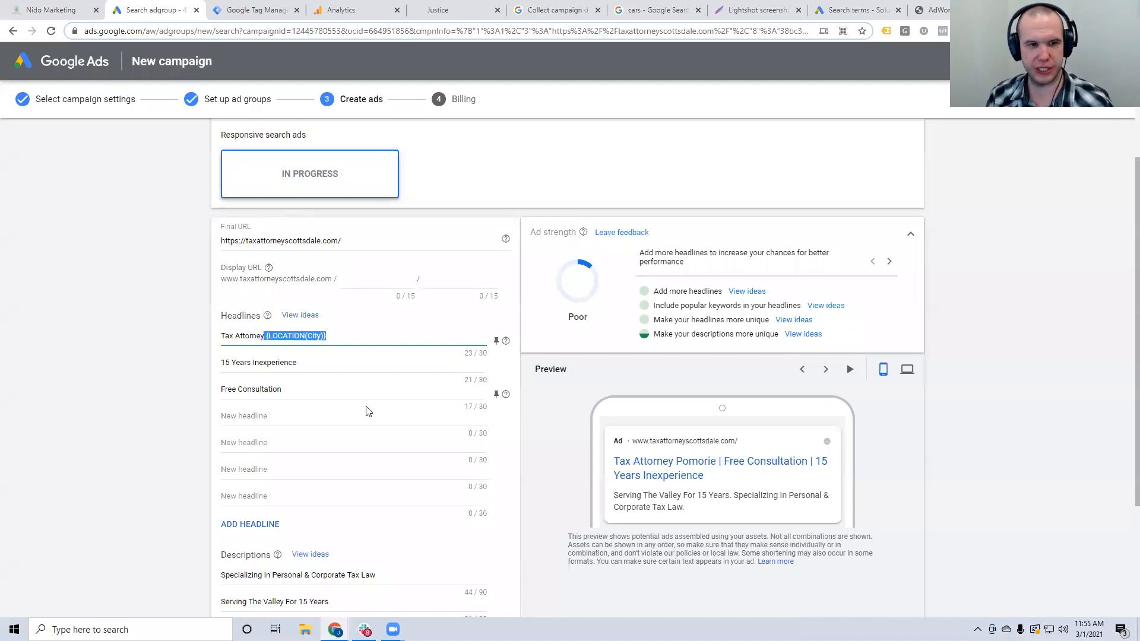
{"action": "key", "text": "BackSpace"}
{"action": "type", "text": "{"}
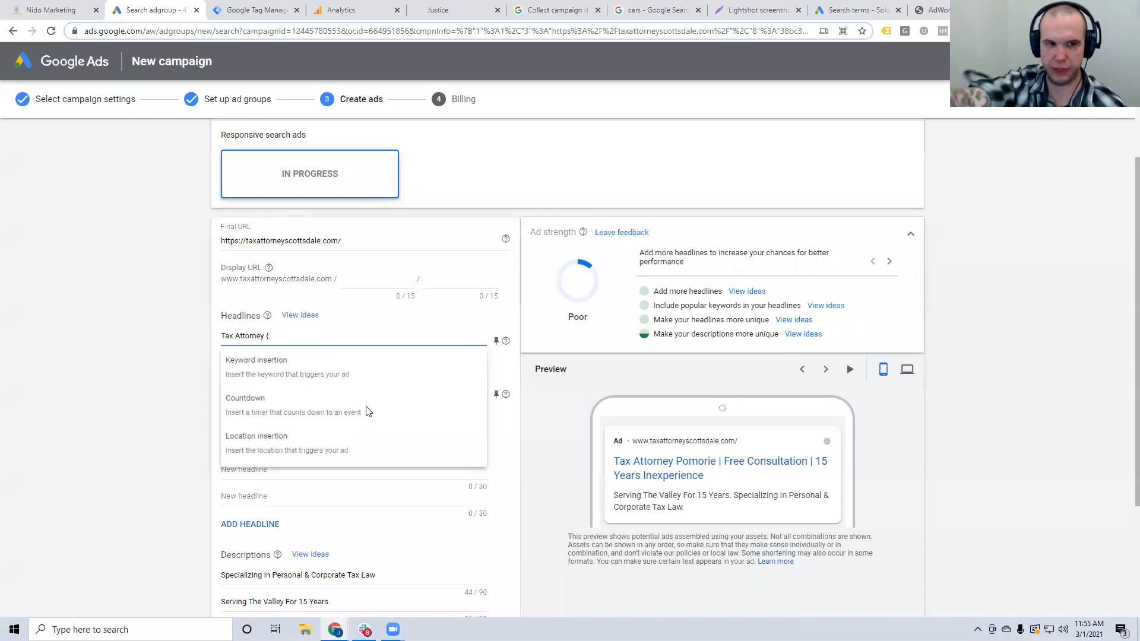
{"action": "left_click", "coordinate": [280, 451]}
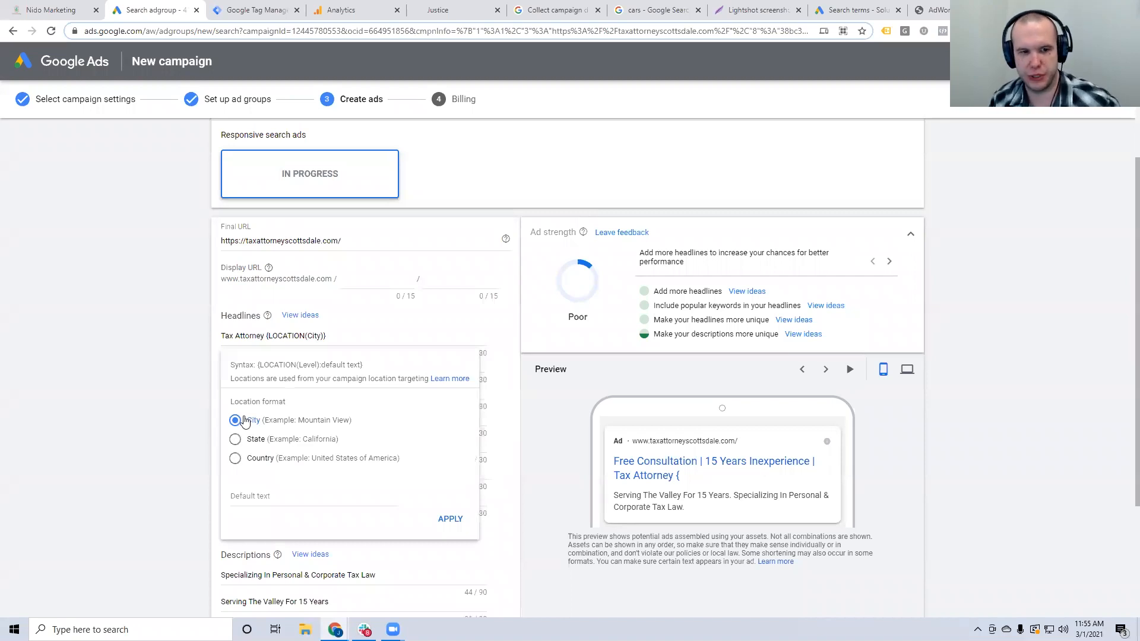
{"action": "left_click", "coordinate": [189, 396]}
{"action": "scroll", "coordinate": [650, 462], "scroll_direction": "down", "scroll_amount": 1}
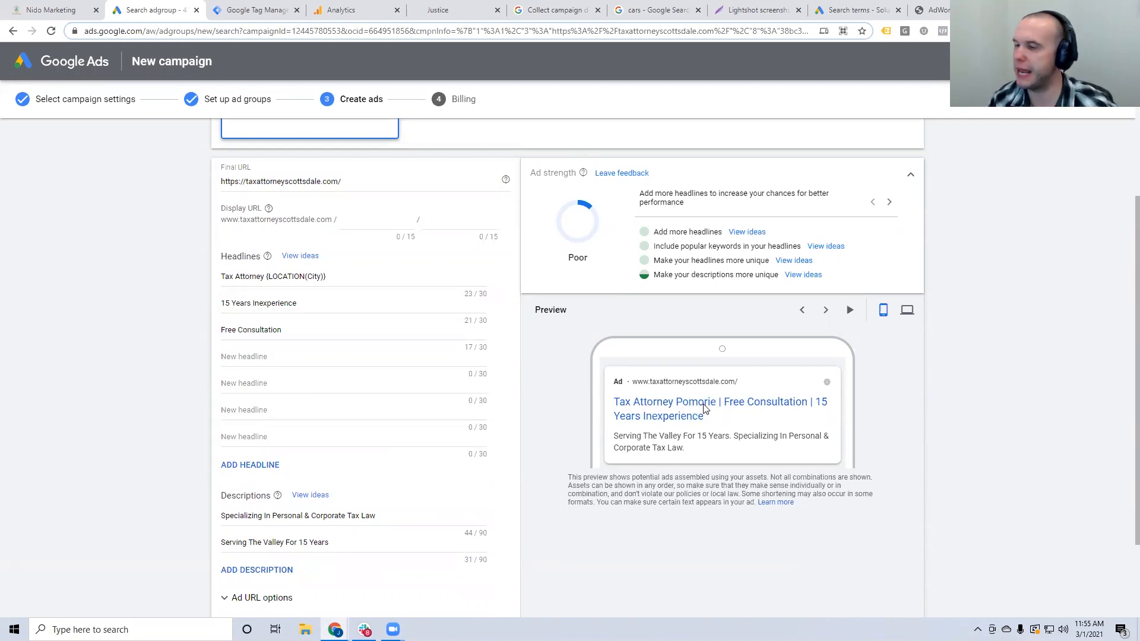
{"action": "left_click", "coordinate": [826, 311]}
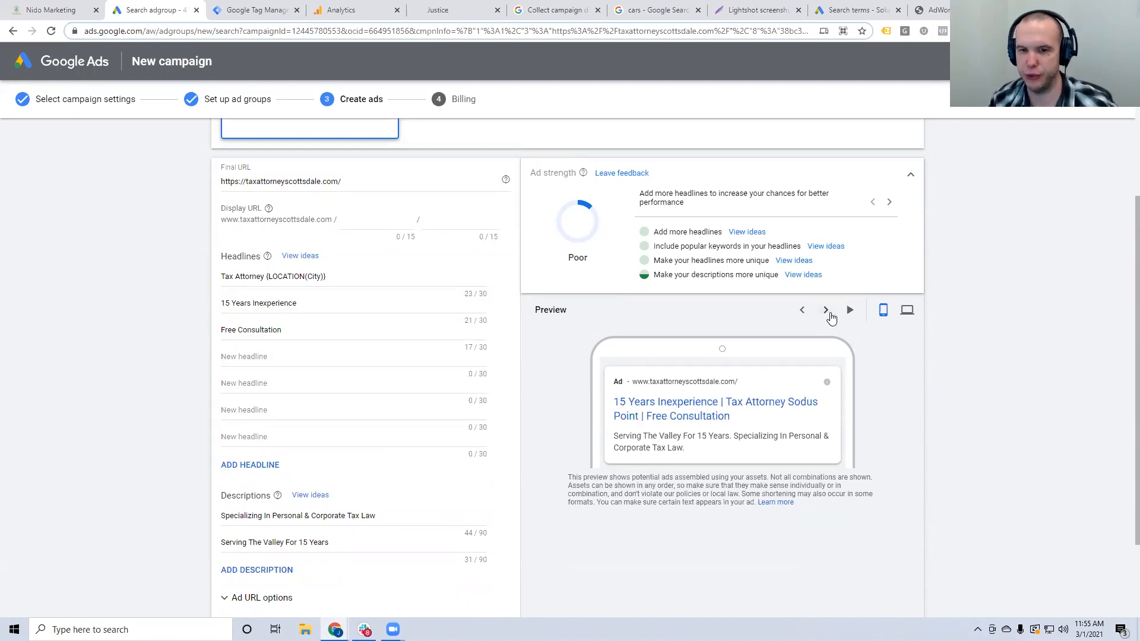
- Preview several more ad combinations, and pin the Tax Attorney location headline so it shows only in position 1
{"action": "left_click", "coordinate": [828, 312]}
{"action": "left_click", "coordinate": [827, 312]}
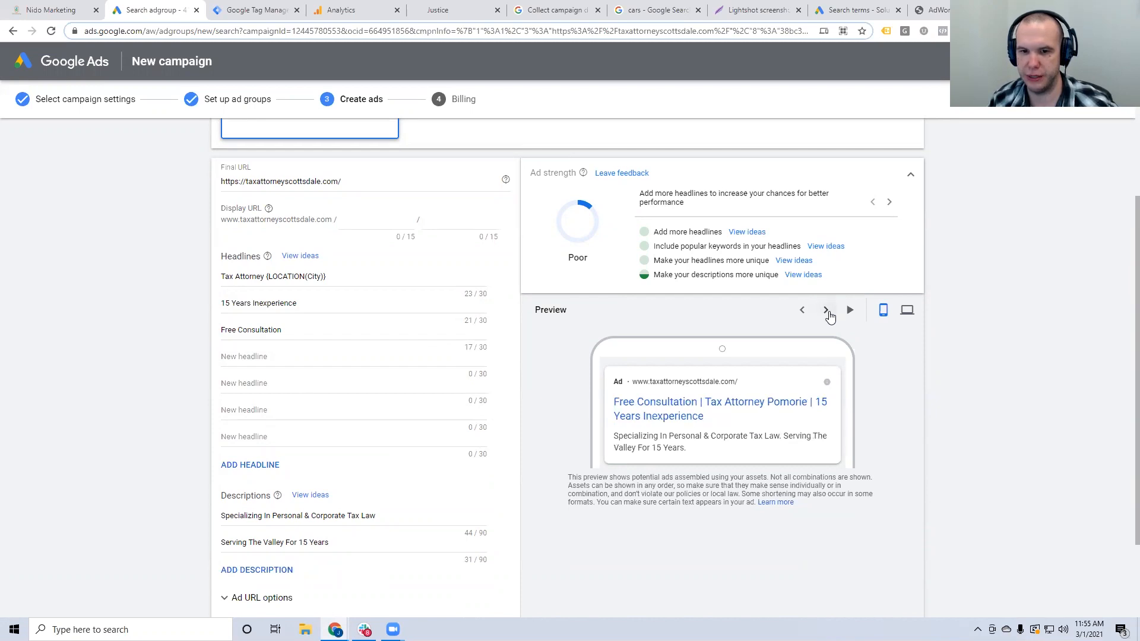
{"action": "left_click", "coordinate": [826, 312]}
{"action": "left_click", "coordinate": [826, 312]}
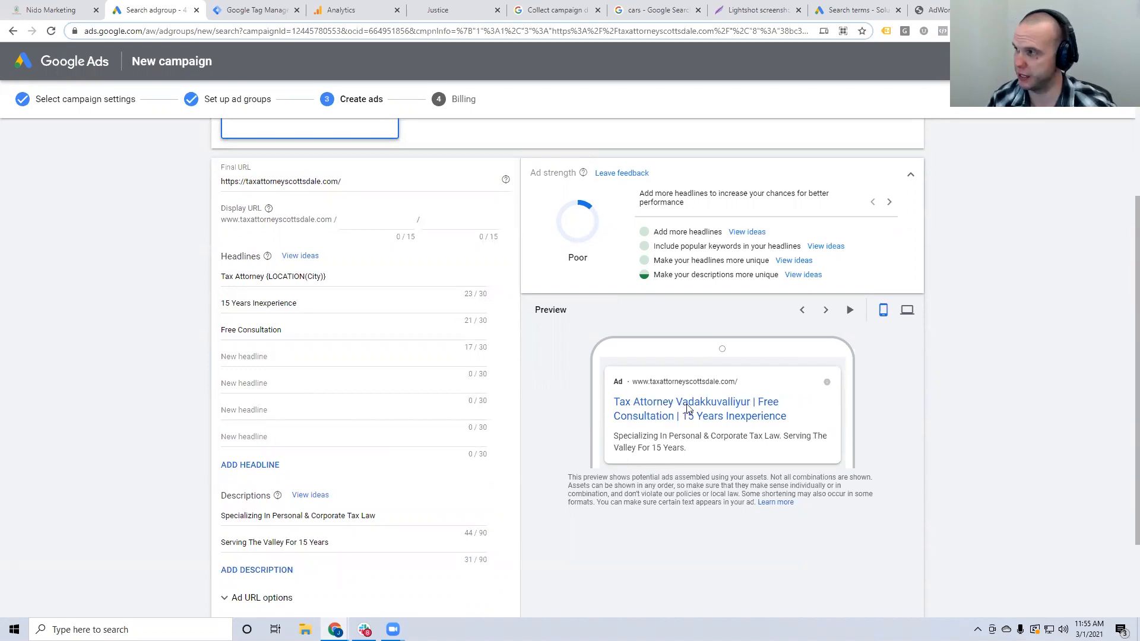
{"action": "left_click", "coordinate": [827, 314]}
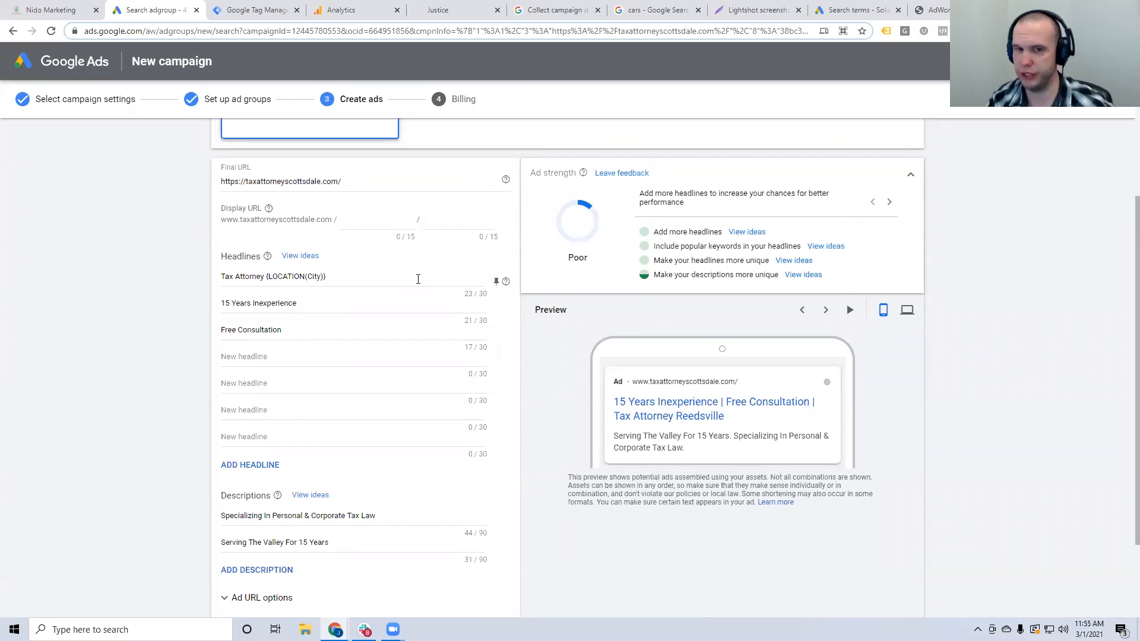
{"action": "left_click", "coordinate": [496, 287]}
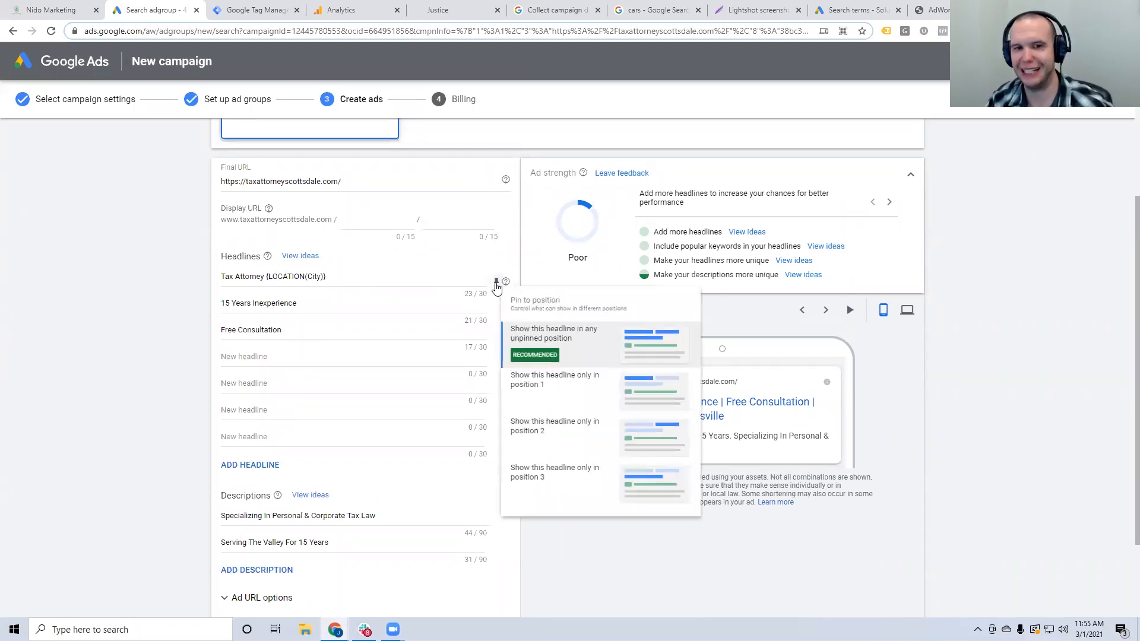
{"action": "left_click", "coordinate": [574, 387]}
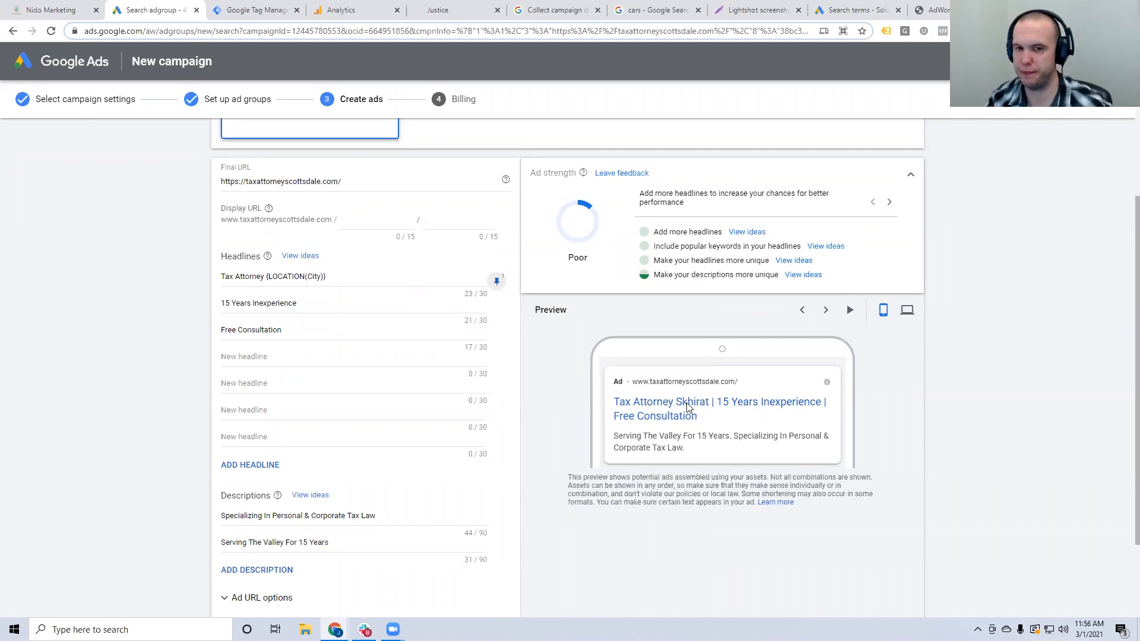
- Enter "Harvard Grad" as the fourth headline of the responsive search ad
{"action": "left_click", "coordinate": [255, 358]}
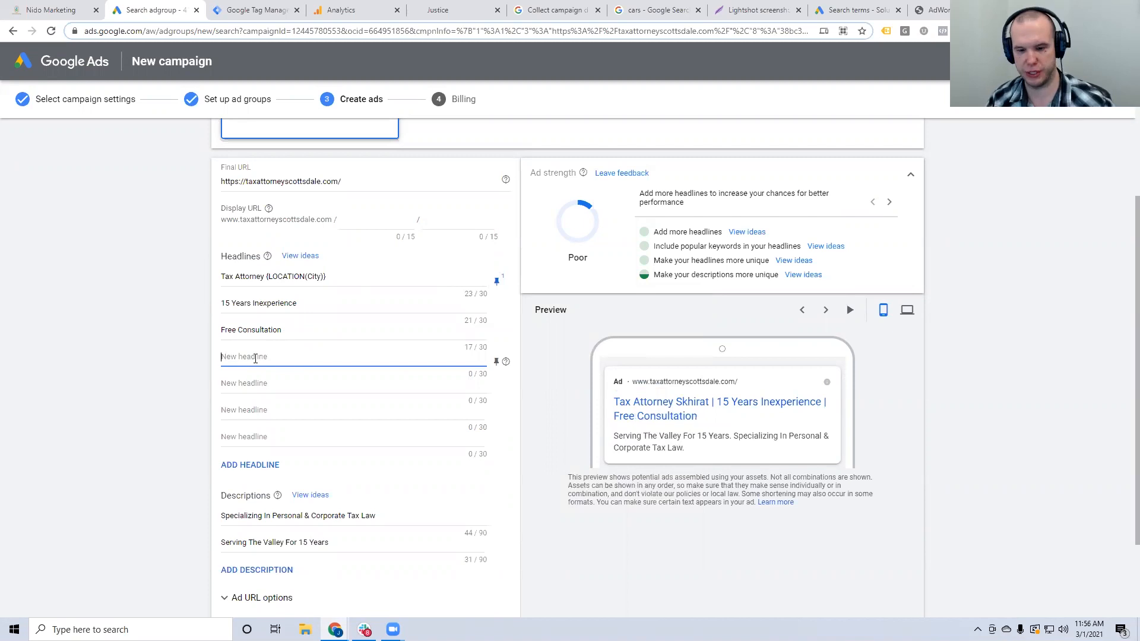
{"action": "type", "text": "Harvard Grad"}
{"action": "left_click", "coordinate": [186, 364]}
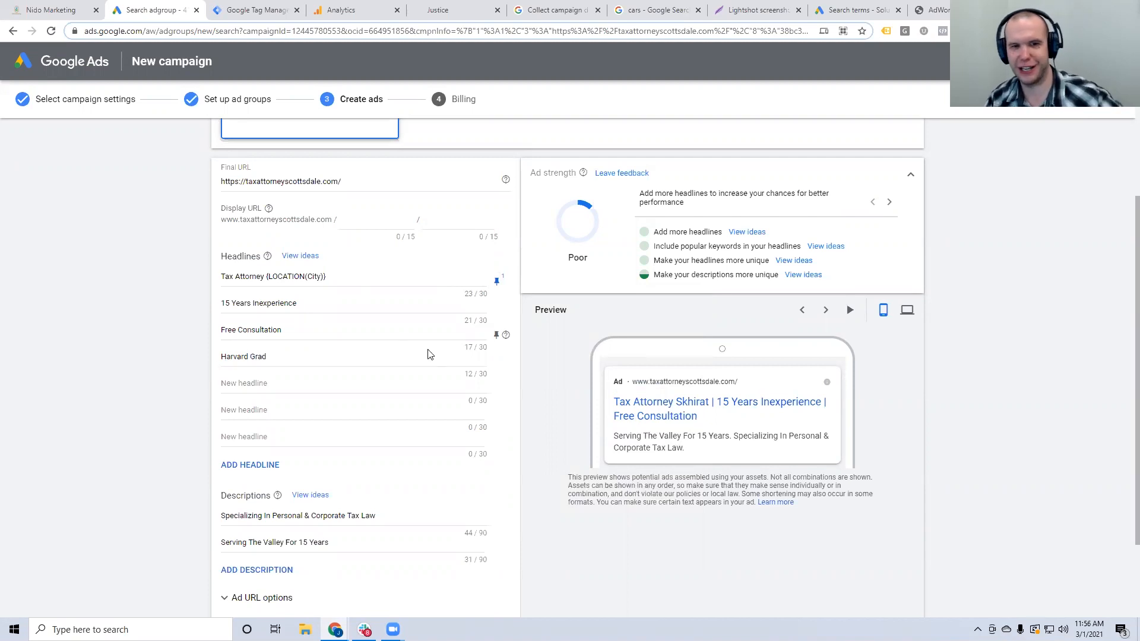
- Go through the ad preview combinations to examine how the unpinned headlines rotate behind the pinned one
{"action": "left_click", "coordinate": [830, 313]}
{"action": "left_click", "coordinate": [829, 314]}
{"action": "left_click", "coordinate": [828, 314]}
{"action": "left_click", "coordinate": [828, 314]}
{"action": "left_click", "coordinate": [828, 315]}
{"action": "left_click", "coordinate": [828, 314]}
{"action": "left_click", "coordinate": [827, 315]}
{"action": "left_click", "coordinate": [828, 315]}
{"action": "left_click", "coordinate": [828, 315]}
{"action": "left_click", "coordinate": [828, 314]}
{"action": "left_click", "coordinate": [828, 314]}
{"action": "left_click", "coordinate": [828, 315]}
{"action": "left_click", "coordinate": [828, 314]}
{"action": "left_click", "coordinate": [828, 314]}
{"action": "left_click", "coordinate": [828, 314]}
{"action": "left_click", "coordinate": [828, 315]}
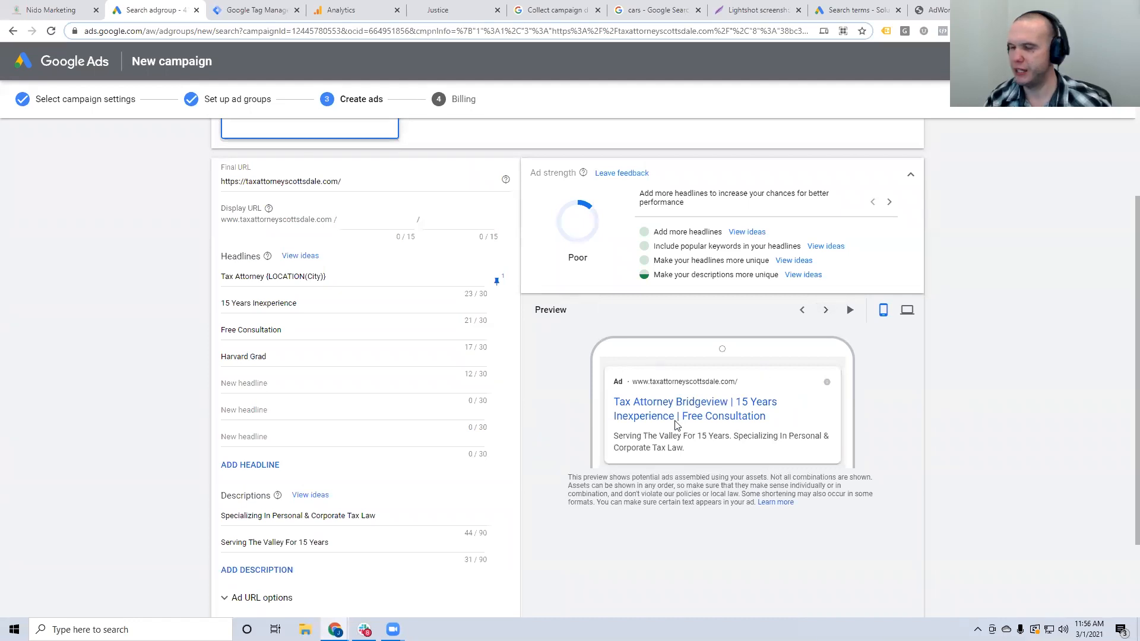
{"action": "left_click", "coordinate": [825, 310]}
{"action": "left_click", "coordinate": [826, 311]}
{"action": "left_click", "coordinate": [826, 310]}
{"action": "left_click", "coordinate": [826, 311]}
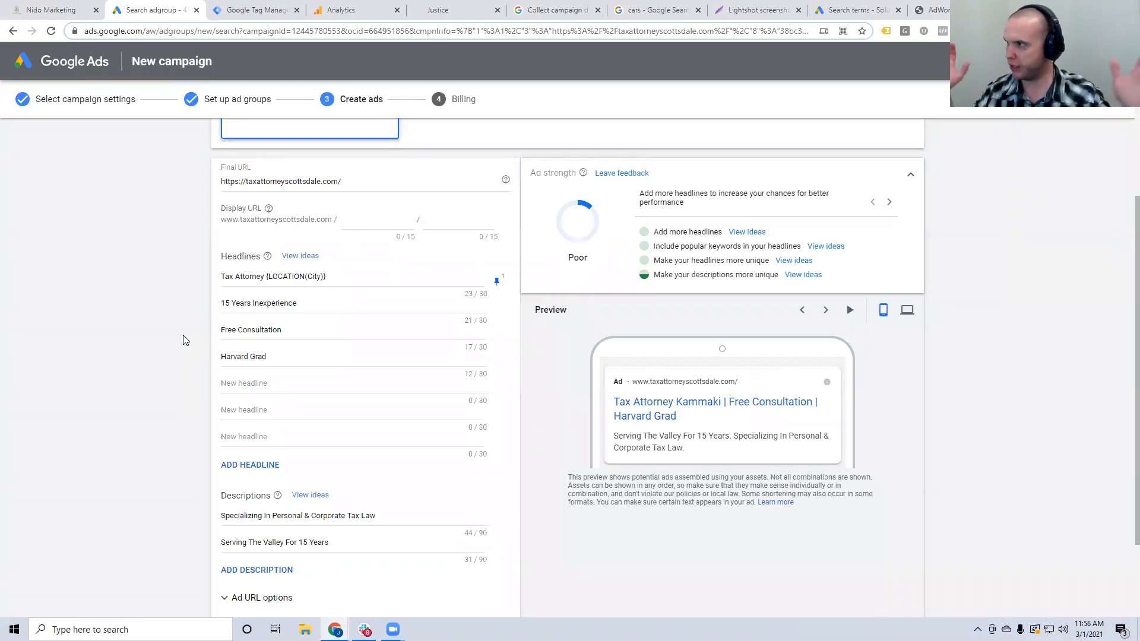
- Add two more description fields to the ad, leave them empty, and save the ad to continue the campaign setup
{"action": "scroll", "coordinate": [186, 340], "scroll_direction": "down", "scroll_amount": 2}
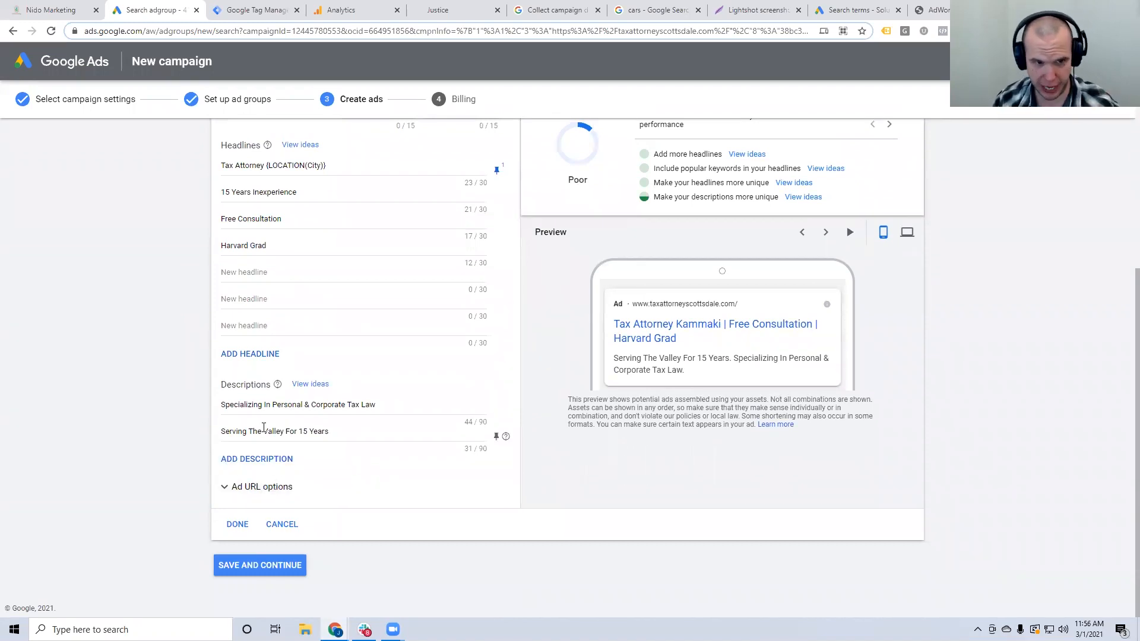
{"action": "left_click", "coordinate": [256, 459]}
{"action": "left_click", "coordinate": [256, 486]}
{"action": "scroll", "coordinate": [250, 234], "scroll_direction": "up", "scroll_amount": 1}
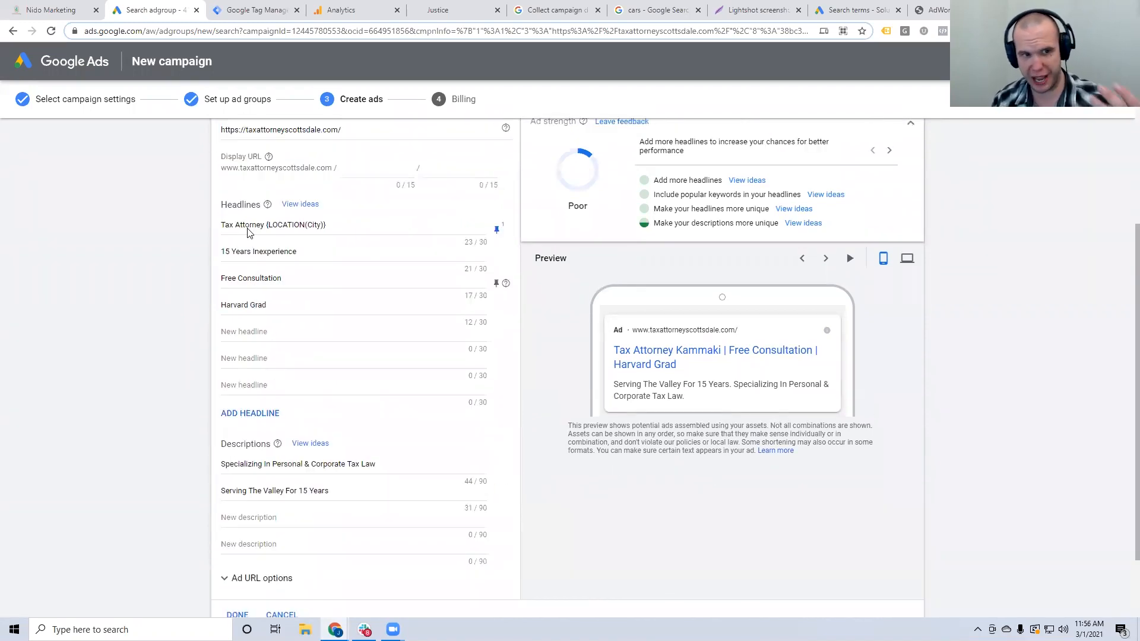
{"action": "scroll", "coordinate": [280, 345], "scroll_direction": "down", "scroll_amount": 1}
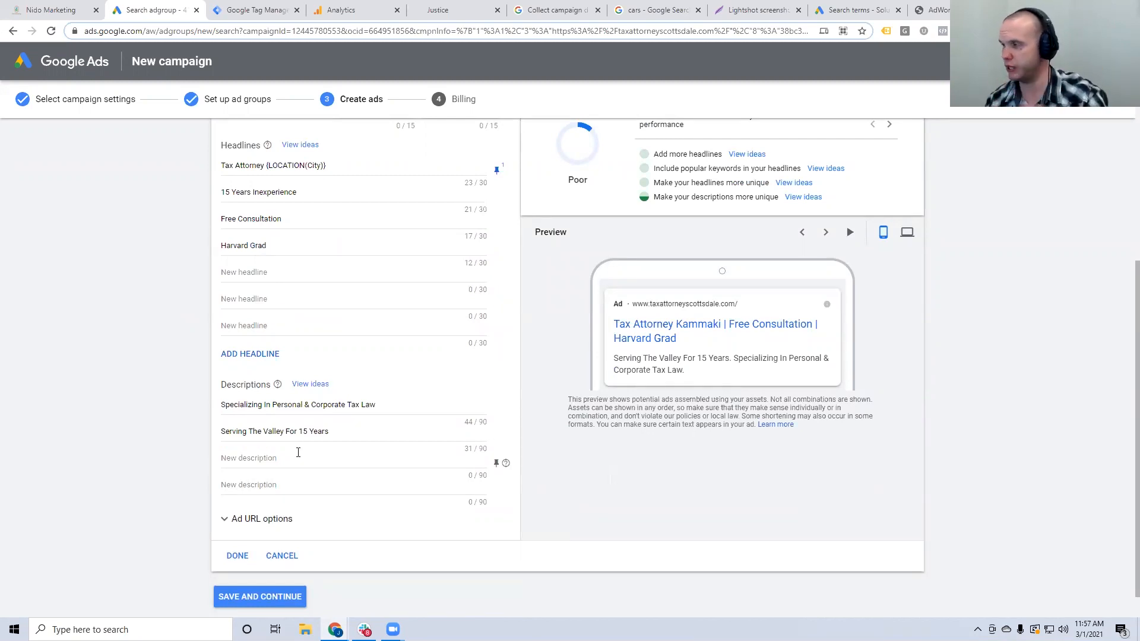
{"action": "left_click", "coordinate": [274, 596]}
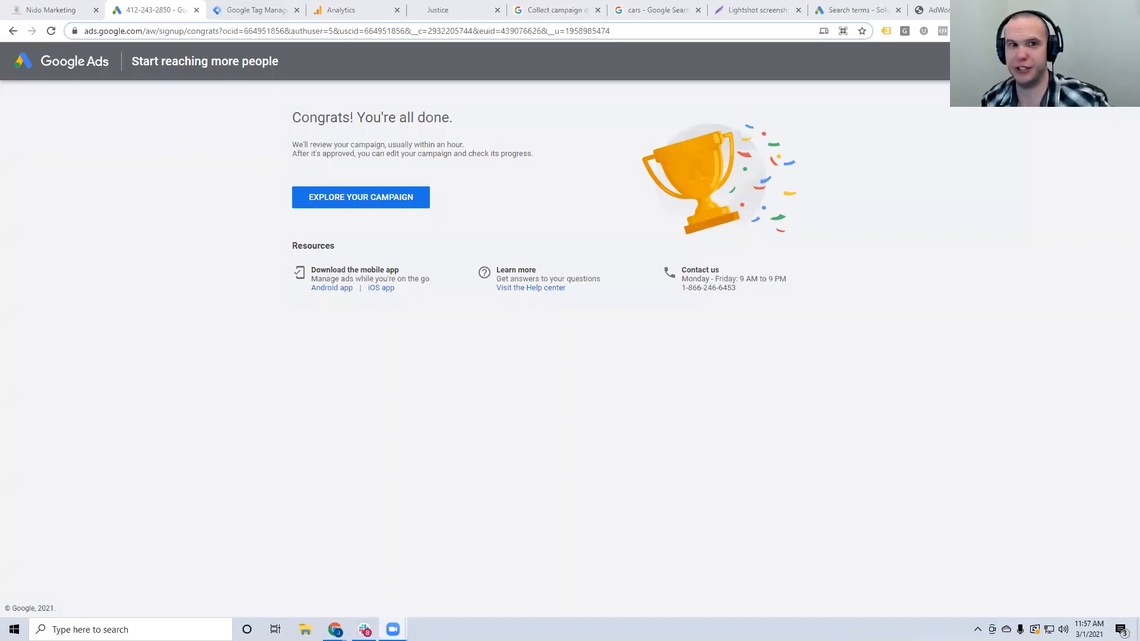
- Open the account's campaign list, and pause both the Search-2 and Personal Taxes campaigns
{"action": "left_click", "coordinate": [385, 202]}
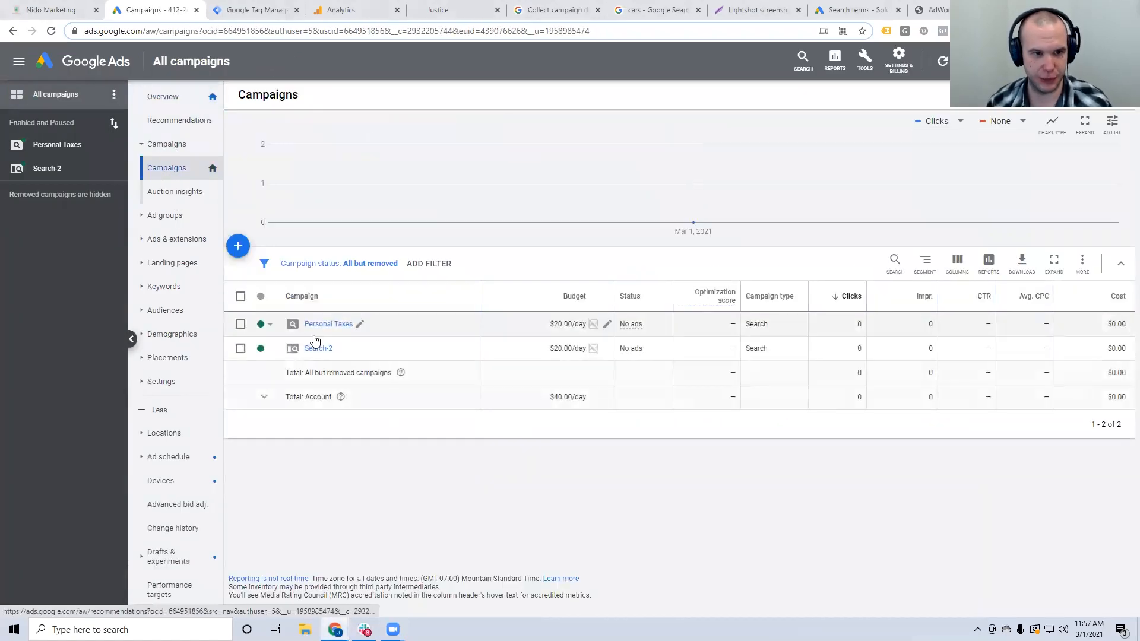
{"action": "left_click", "coordinate": [270, 350]}
{"action": "left_click", "coordinate": [283, 374]}
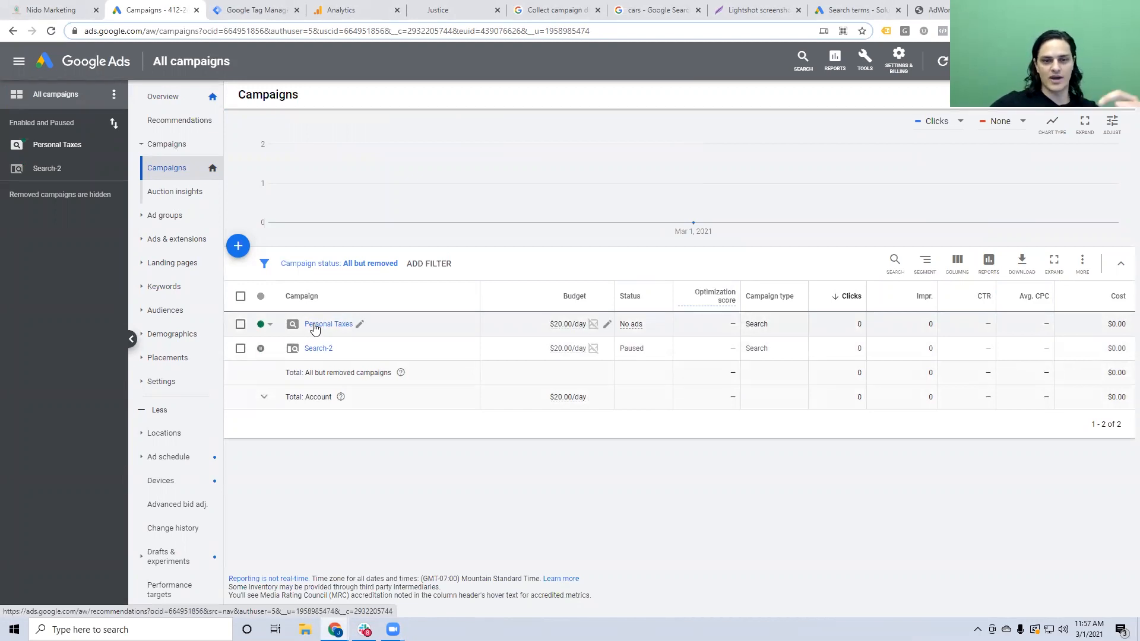
{"action": "left_click", "coordinate": [270, 329]}
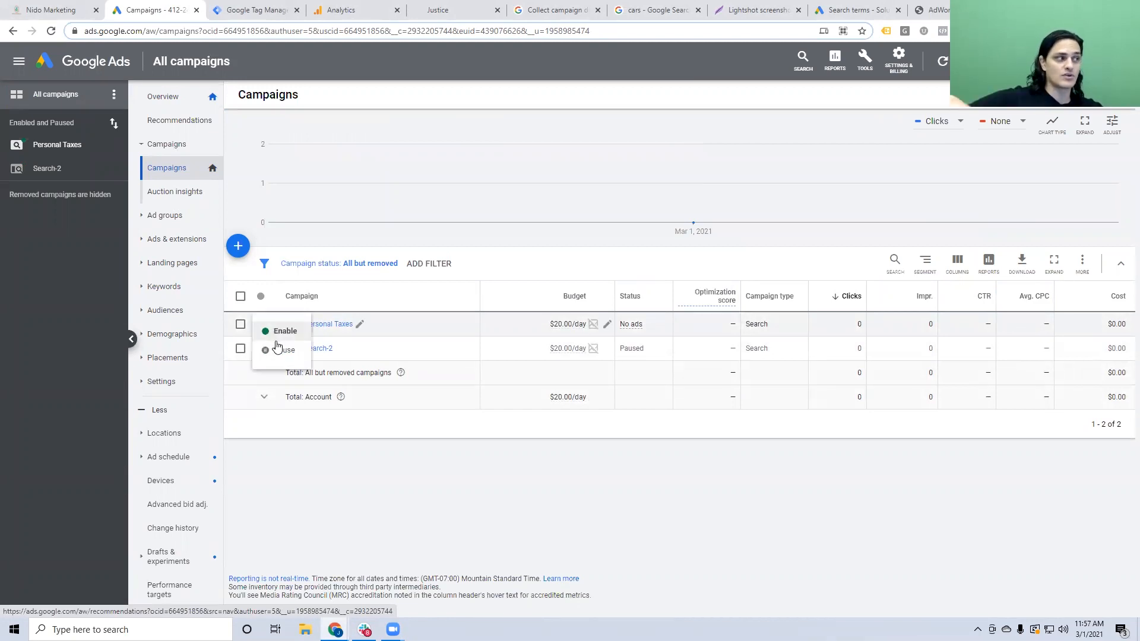
{"action": "left_click", "coordinate": [321, 343]}
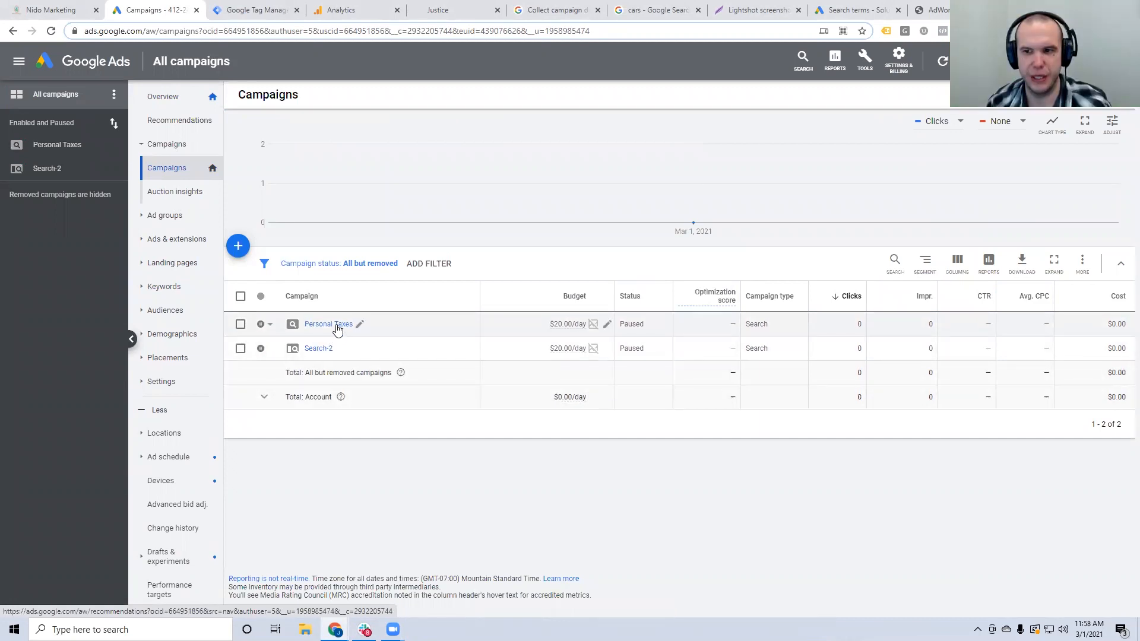
- Review the search keywords of the Personal Taxes campaign, and return to the list of all campaigns
{"action": "left_click", "coordinate": [337, 326]}
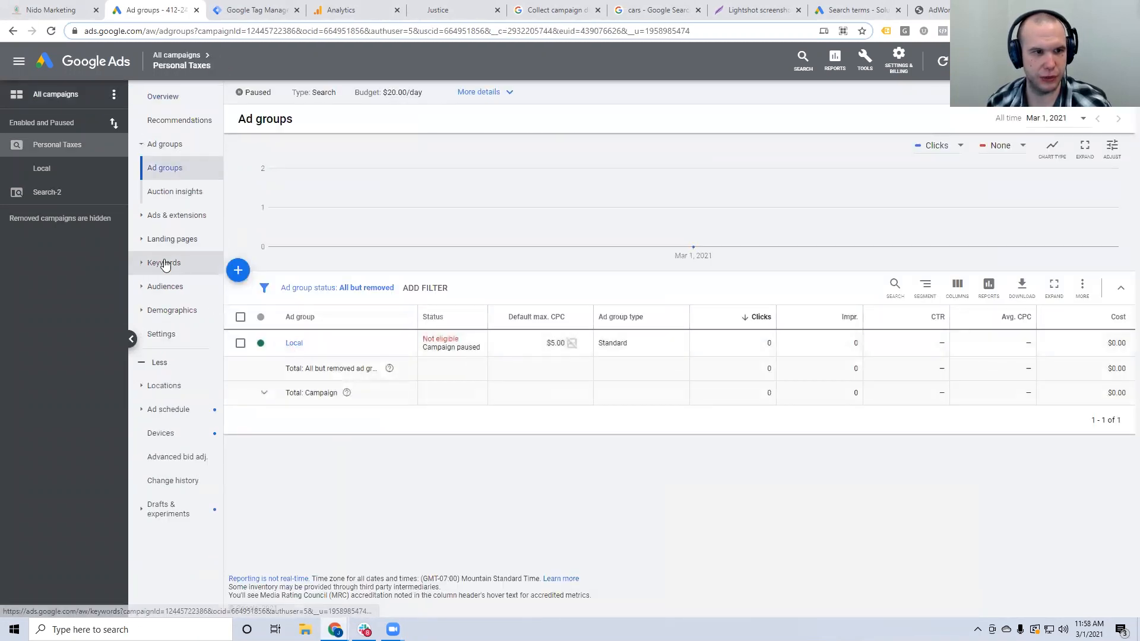
{"action": "left_click", "coordinate": [164, 262]}
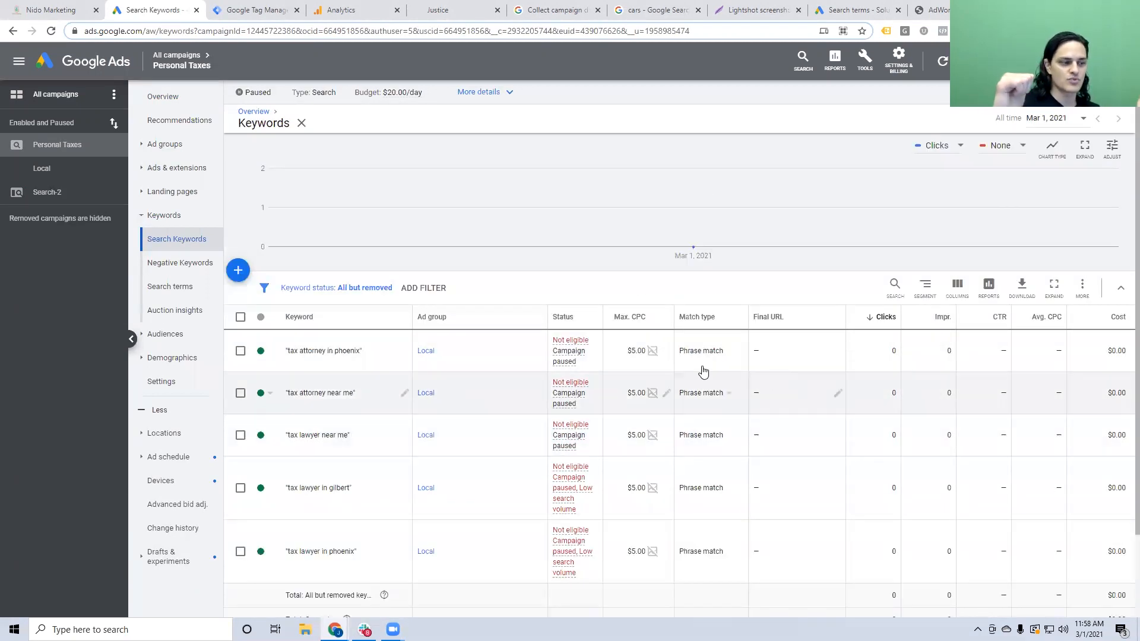
{"action": "left_click", "coordinate": [176, 55]}
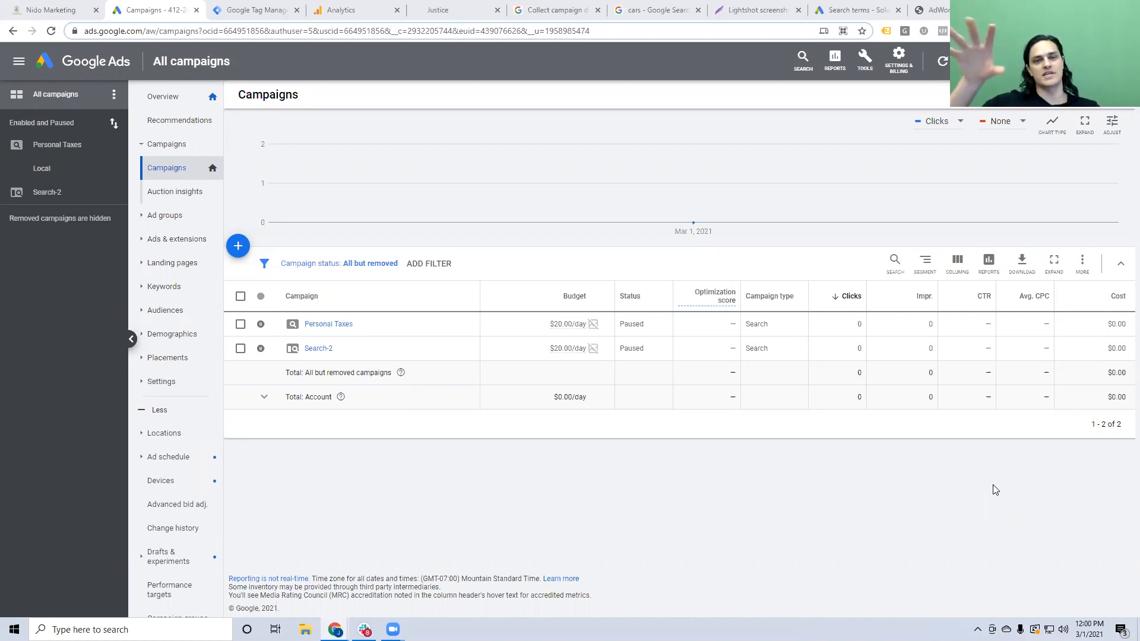
- Switch to the Google results for "cars" and open the Carvana search ad
{"action": "left_click", "coordinate": [626, 16]}
{"action": "scroll", "coordinate": [653, 386], "scroll_direction": "up", "scroll_amount": 5}
{"action": "scroll", "coordinate": [777, 279], "scroll_direction": "up", "scroll_amount": 14}
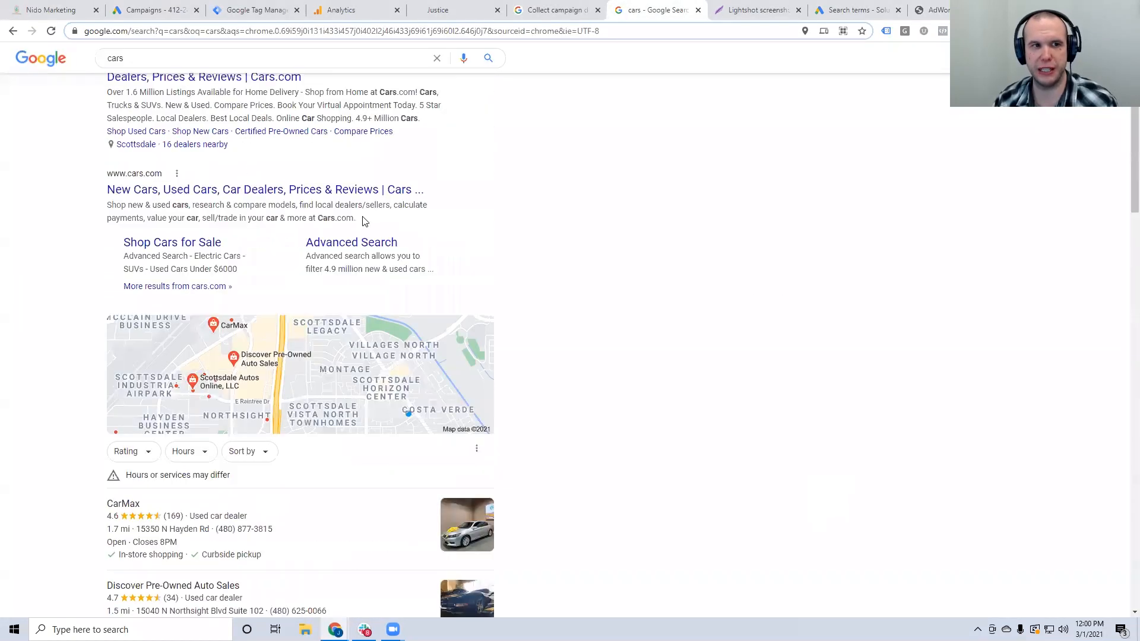
{"action": "left_click", "coordinate": [119, 171]}
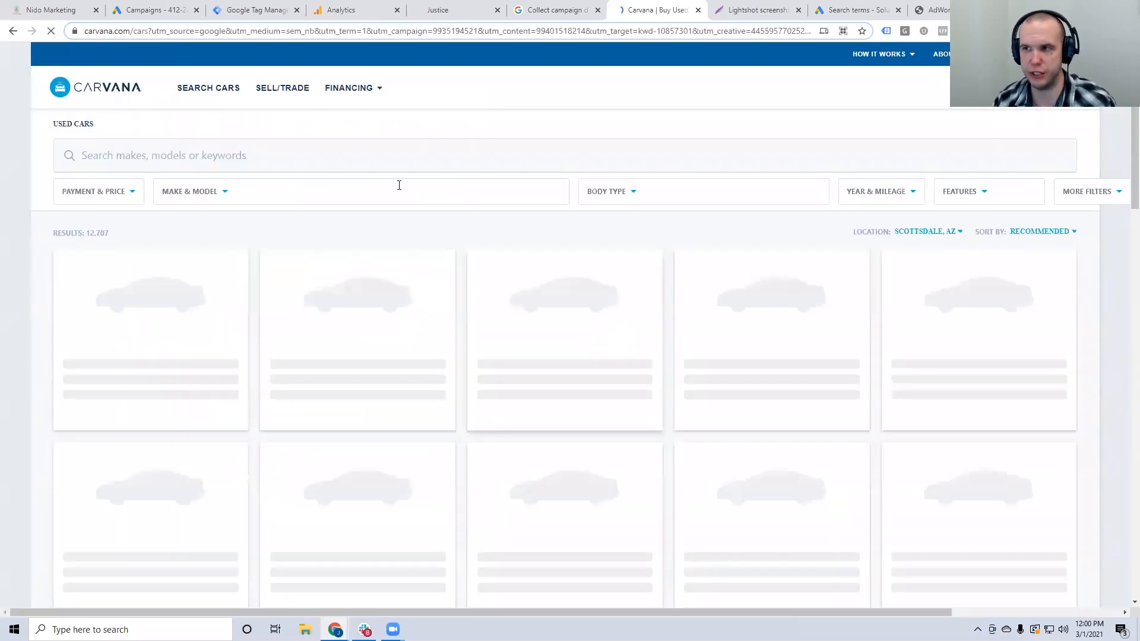
- Examine the tracking parameters in the Carvana landing page URL, and highlight the gclid parameter through to the end
{"action": "left_click", "coordinate": [254, 34]}
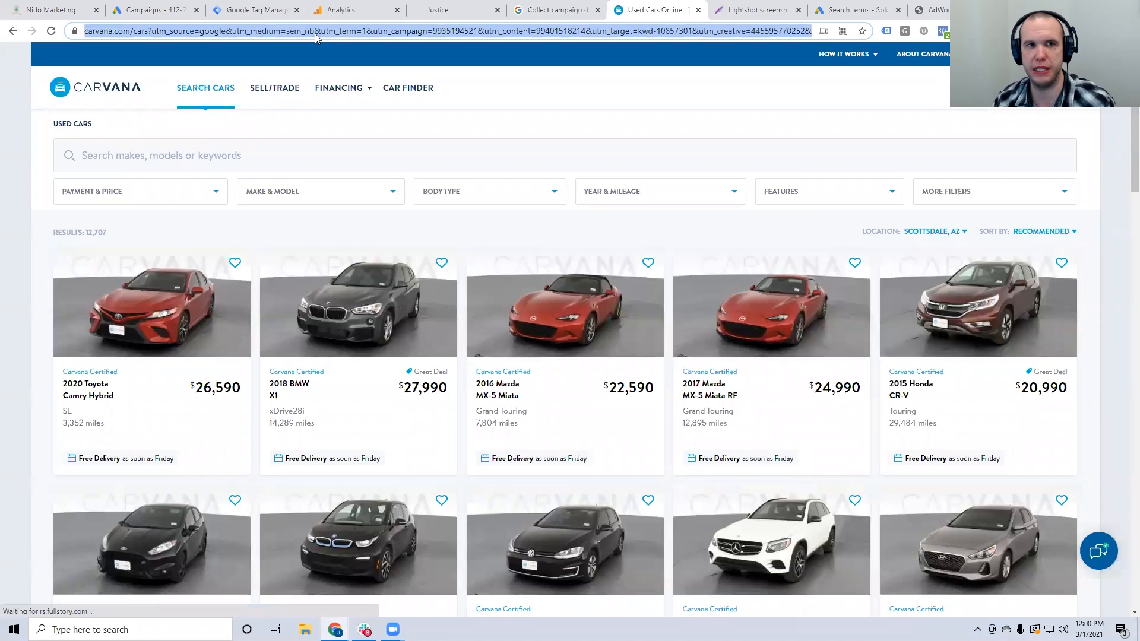
{"action": "left_click_drag", "start_coordinate": [533, 32], "coordinate": [822, 34]}
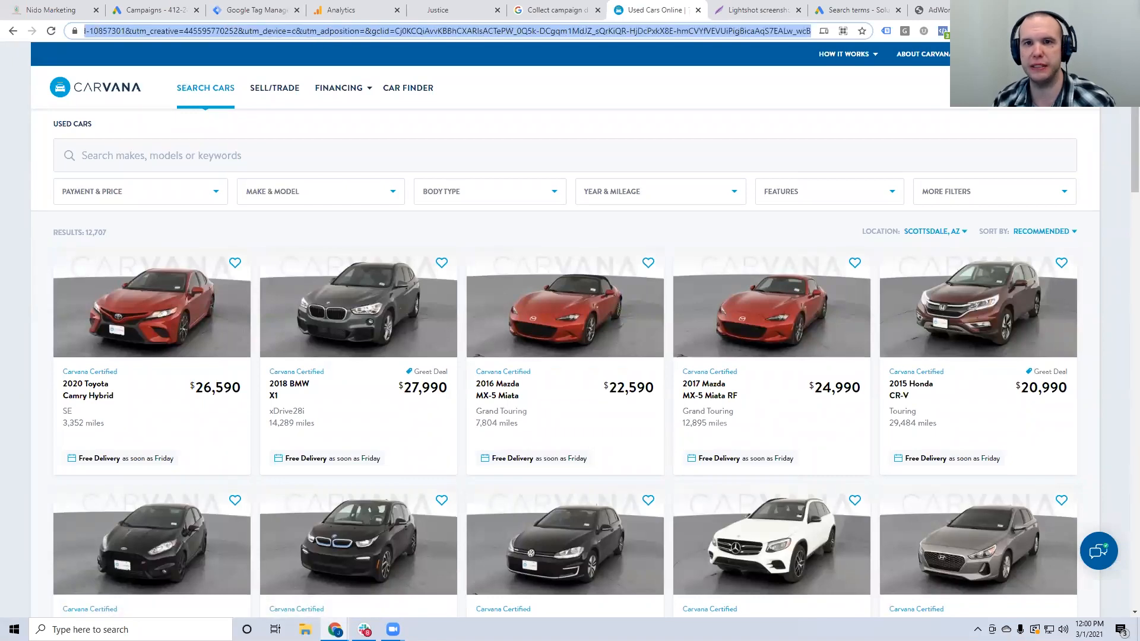
{"action": "left_click", "coordinate": [517, 34]}
{"action": "left_click_drag", "start_coordinate": [372, 31], "coordinate": [925, 39]}
{"action": "mouse_move", "coordinate": [921, 54]}
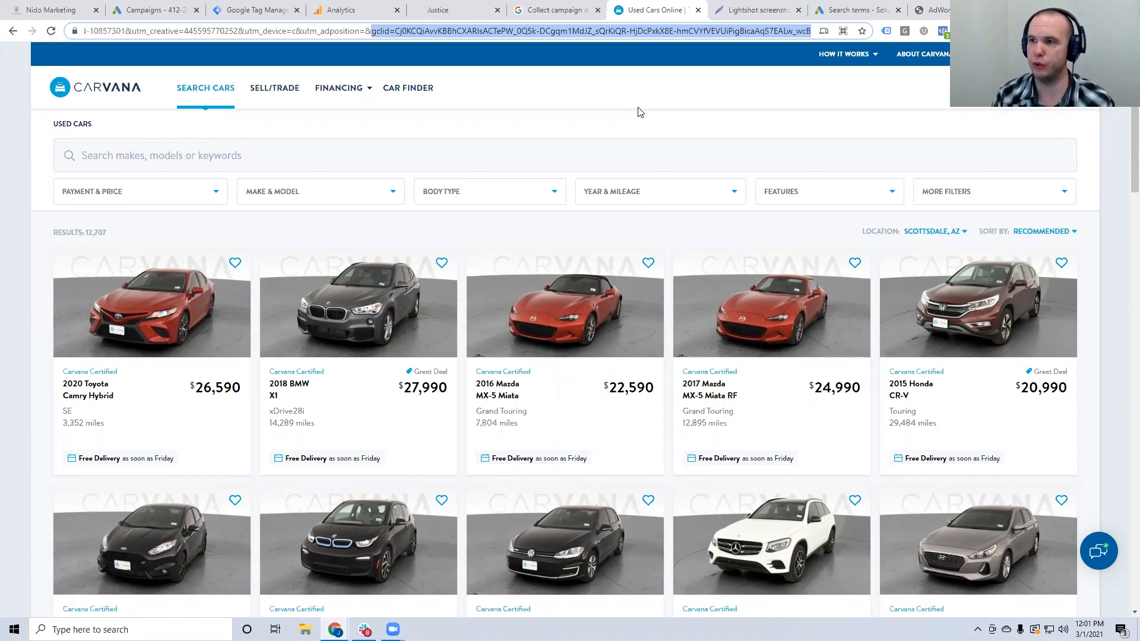
- Switch to Google Ads and view the Local ad group of the Personal Taxes campaign
{"action": "left_click", "coordinate": [172, 10]}
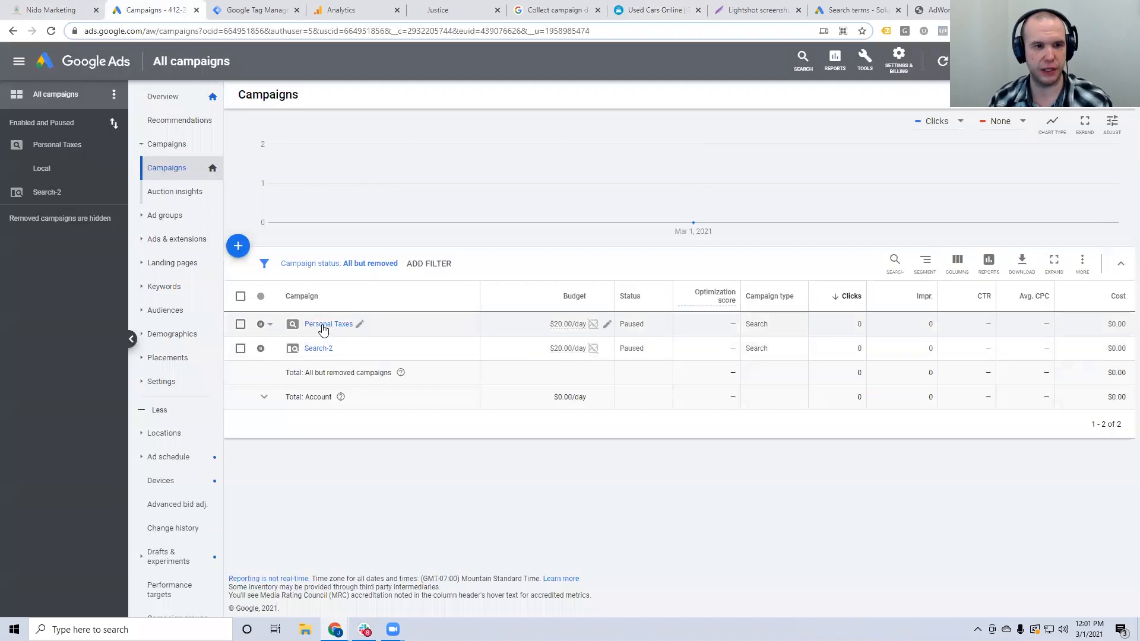
{"action": "left_click", "coordinate": [323, 326]}
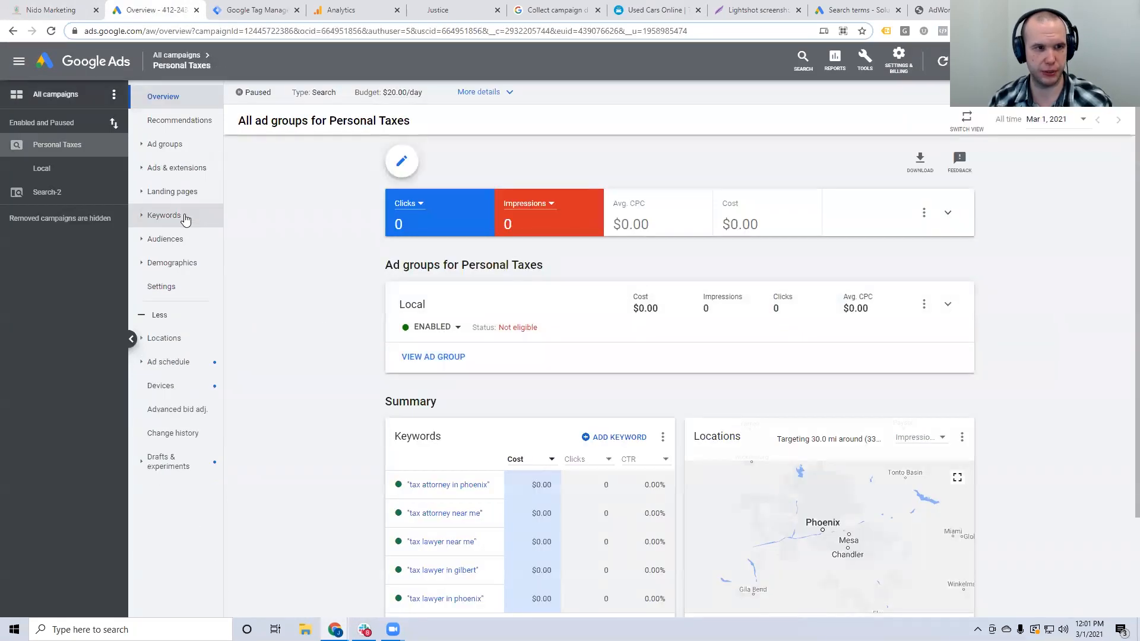
{"action": "left_click", "coordinate": [165, 143]}
{"action": "left_click", "coordinate": [295, 344]}
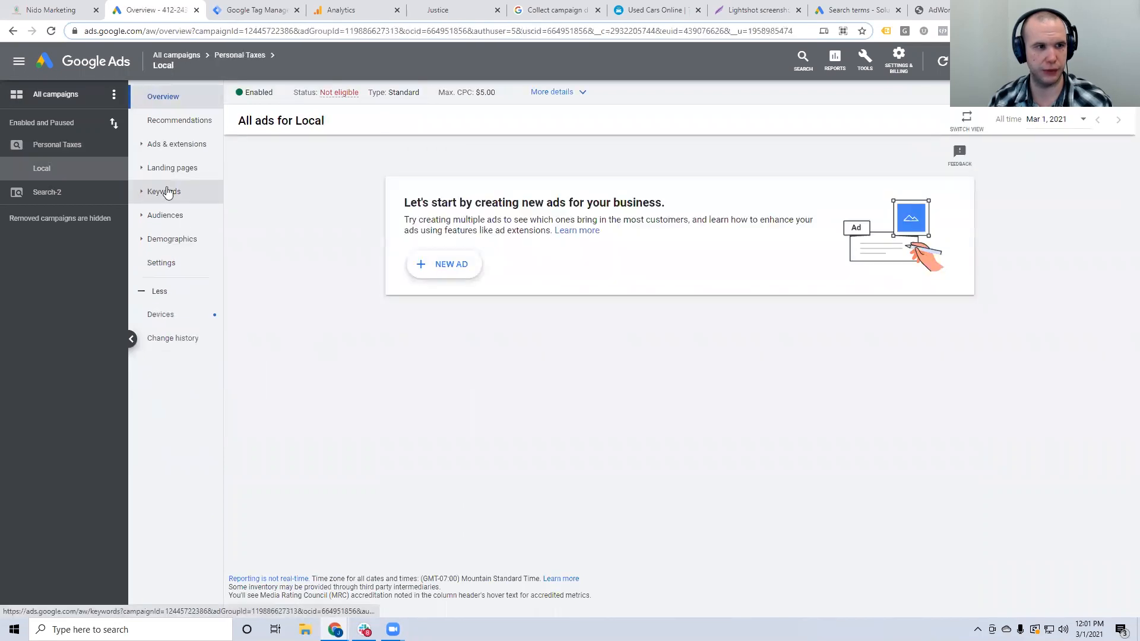
- Review the ads of the Search-2 campaign and open its search keywords list
{"action": "left_click", "coordinate": [53, 192]}
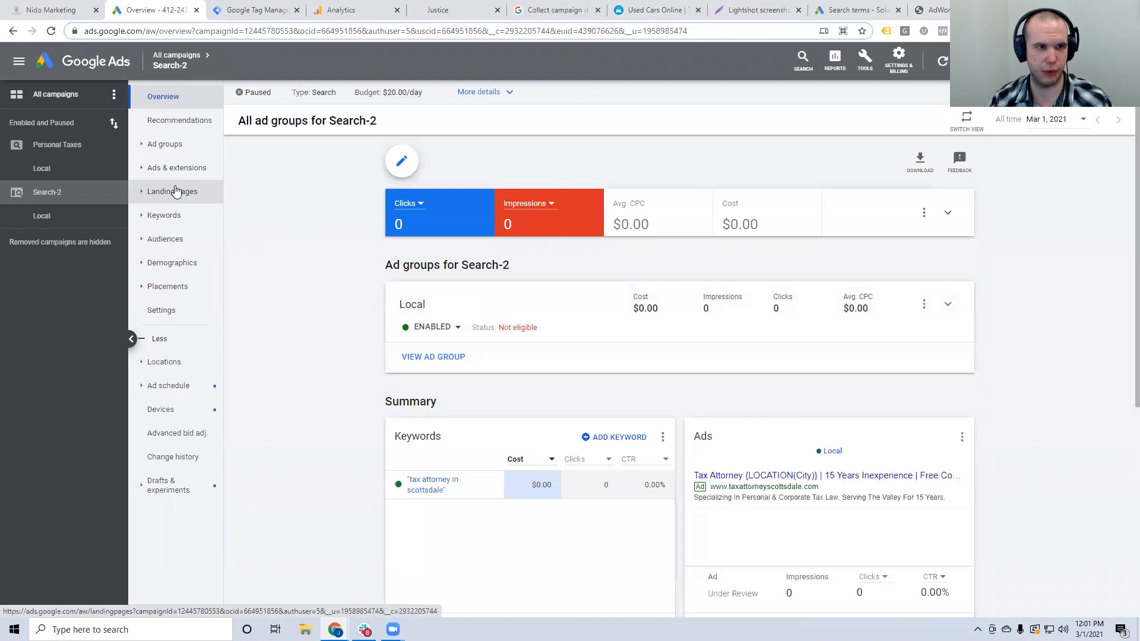
{"action": "left_click", "coordinate": [177, 168]}
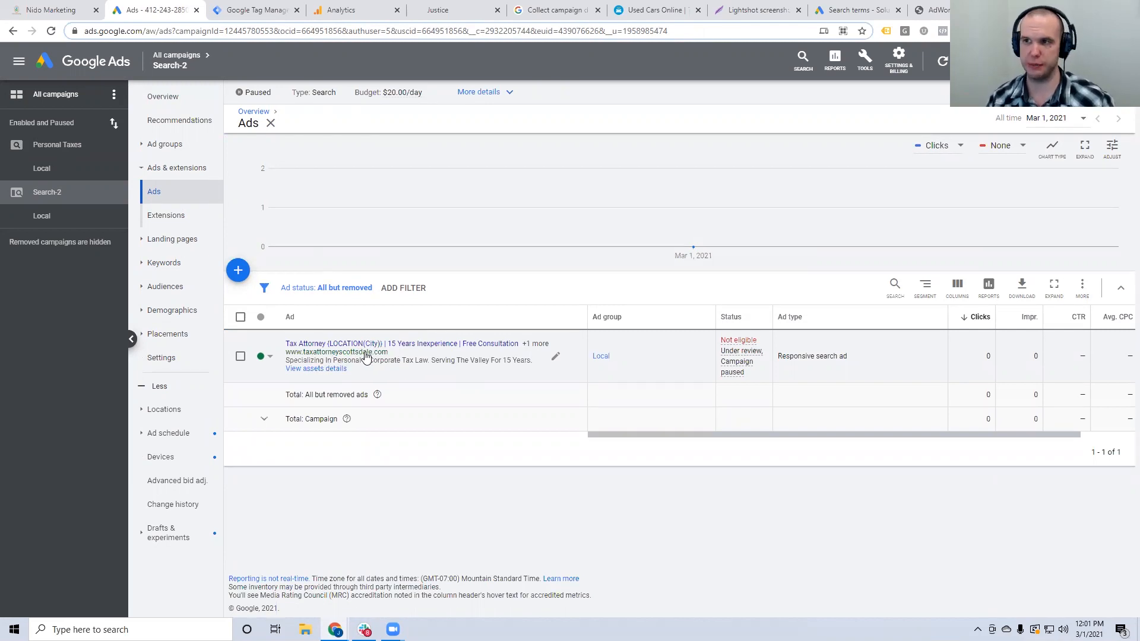
{"action": "left_click", "coordinate": [178, 264]}
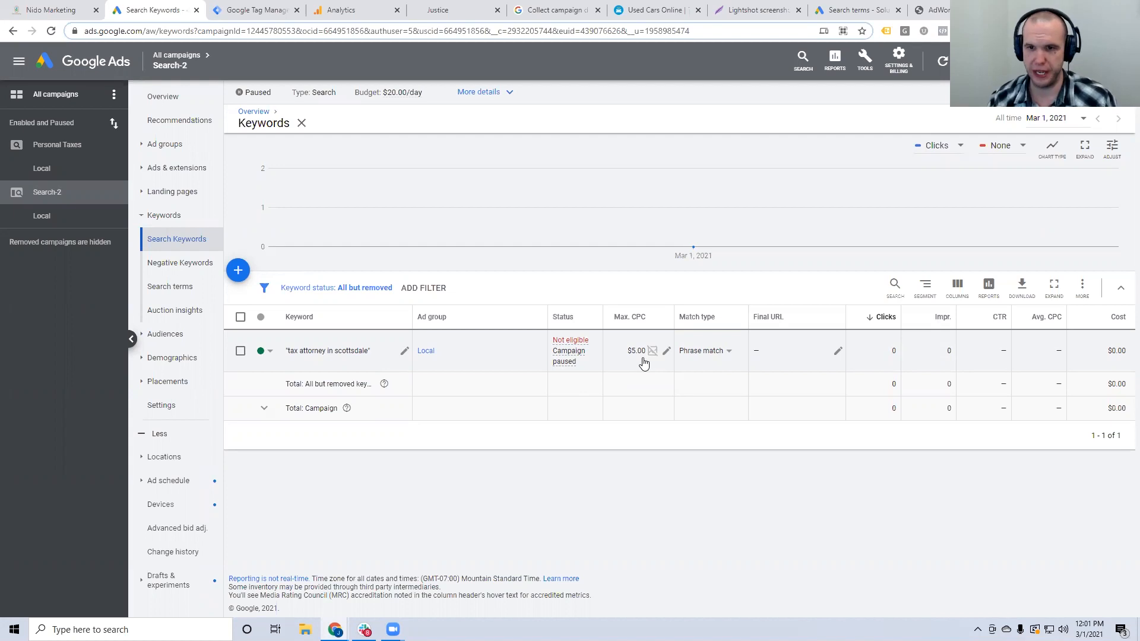
- Select the Est. first page bid, Est. top of page bid and Est. first position bid attributes as extra keyword columns
{"action": "left_click", "coordinate": [955, 285]}
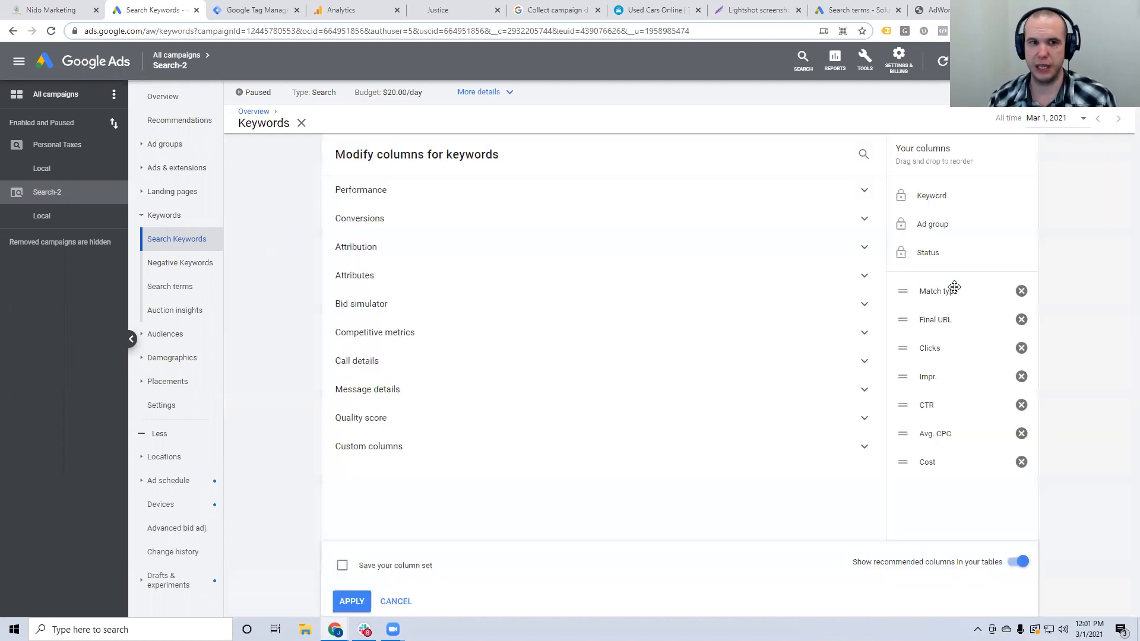
{"action": "left_click", "coordinate": [362, 281]}
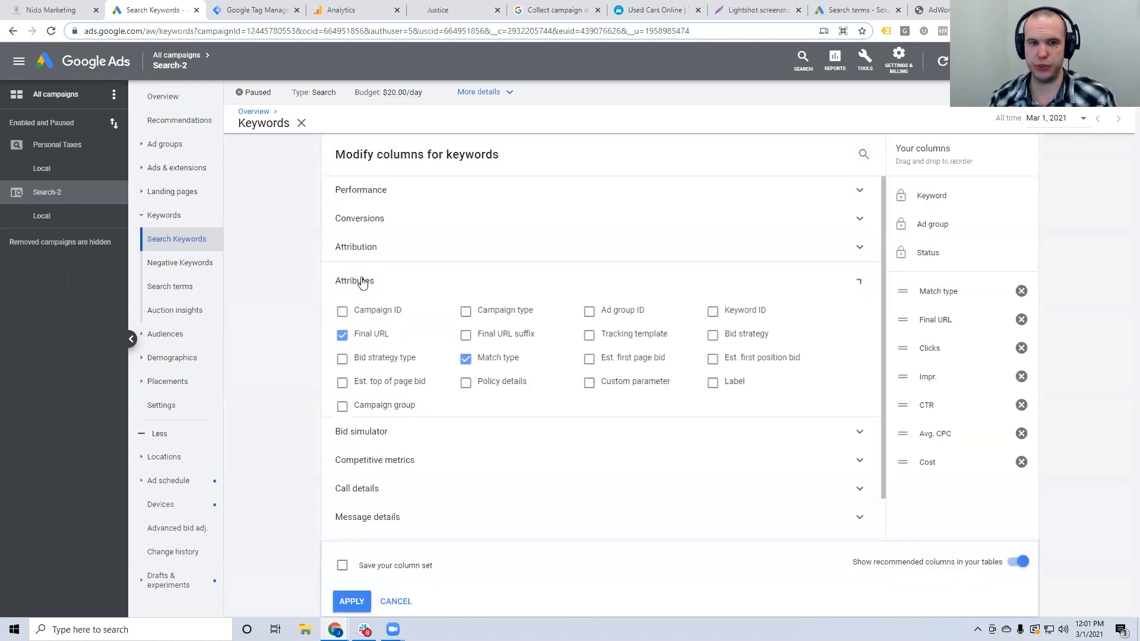
{"action": "left_click", "coordinate": [623, 361]}
{"action": "left_click", "coordinate": [364, 379]}
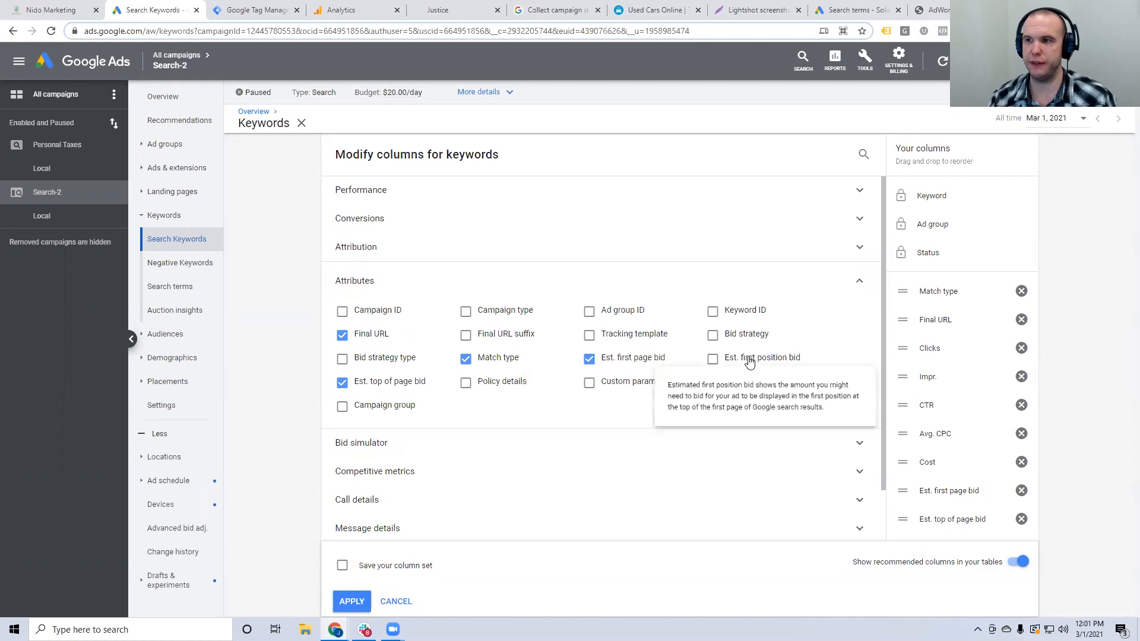
{"action": "left_click", "coordinate": [748, 360]}
- Move the first page, top of page and first position bid columns ahead of Match type and apply the column layout
{"action": "left_click_drag", "start_coordinate": [943, 490], "coordinate": [946, 296]}
{"action": "left_click_drag", "start_coordinate": [932, 519], "coordinate": [935, 321]}
{"action": "scroll", "coordinate": [956, 451], "scroll_direction": "down", "scroll_amount": 1}
{"action": "left_click_drag", "start_coordinate": [952, 511], "coordinate": [942, 325]}
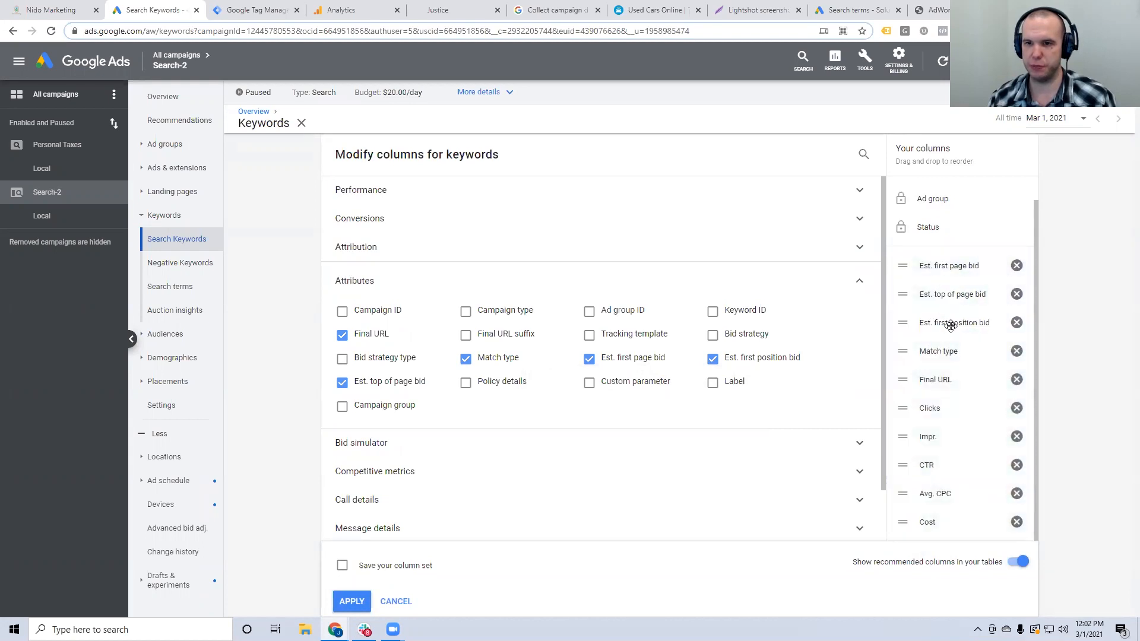
{"action": "left_click", "coordinate": [351, 601]}
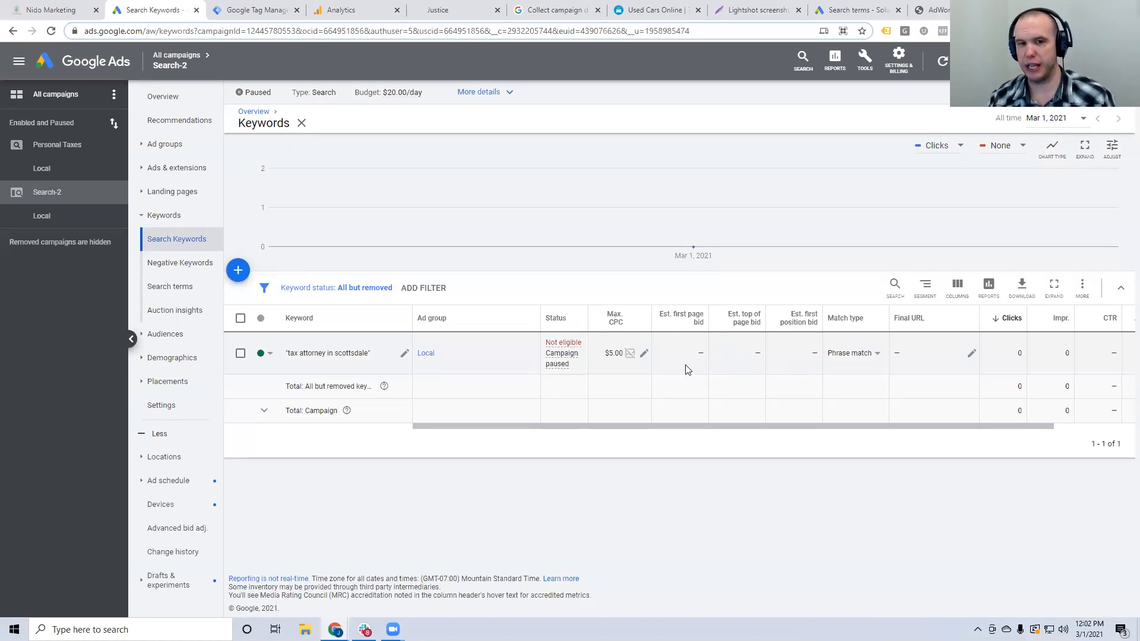
- Examine the estimated first page, top of page and first position bids for the keyword "tax attorney in scottsdale"
{"action": "left_click_drag", "start_coordinate": [697, 353], "coordinate": [703, 353]}
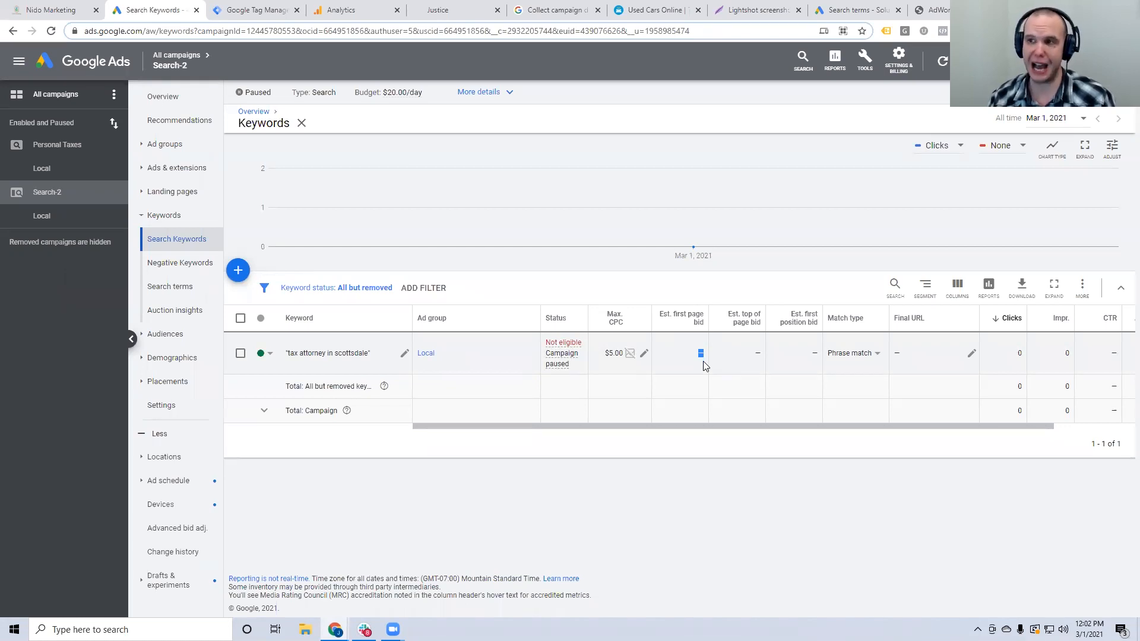
{"action": "left_click_drag", "start_coordinate": [753, 354], "coordinate": [815, 354]}
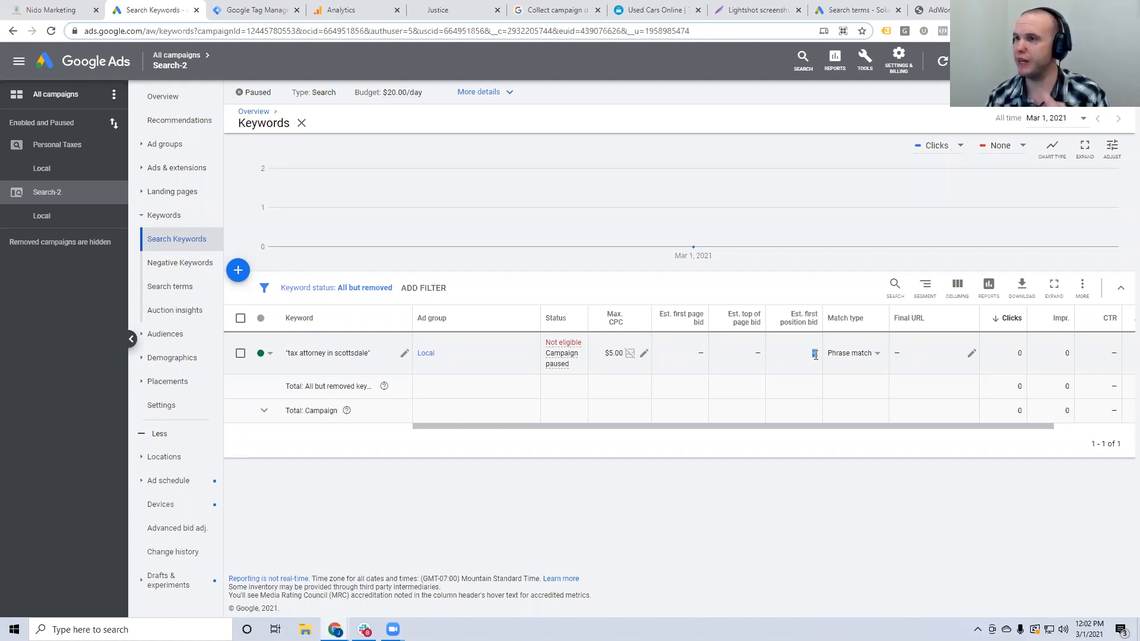
{"action": "left_click", "coordinate": [795, 358]}
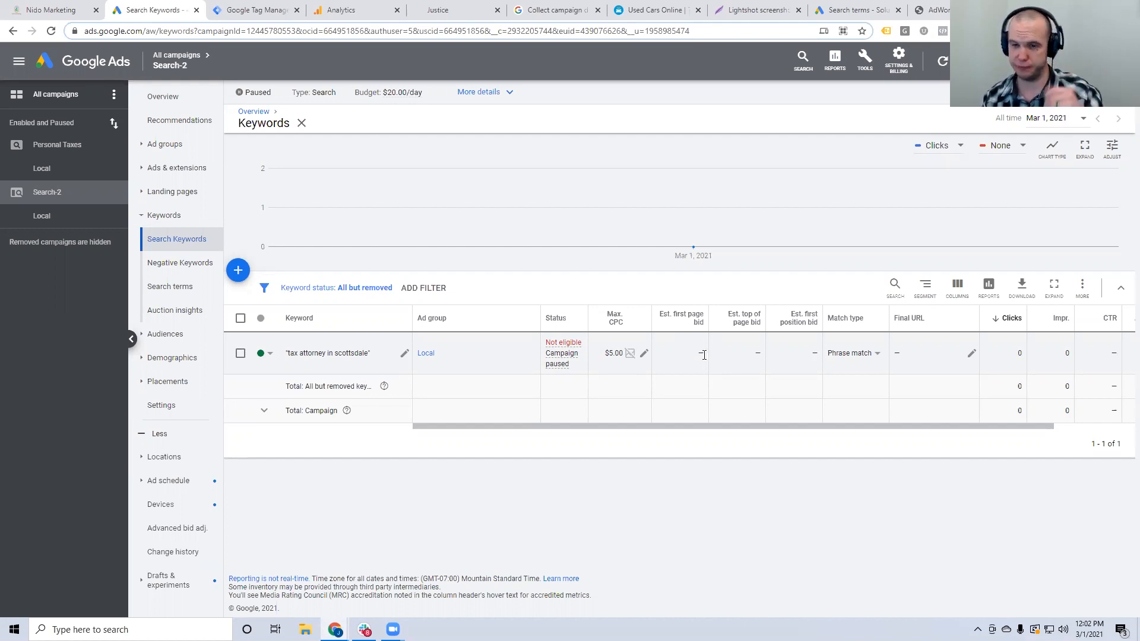
{"action": "double_click", "coordinate": [757, 353]}
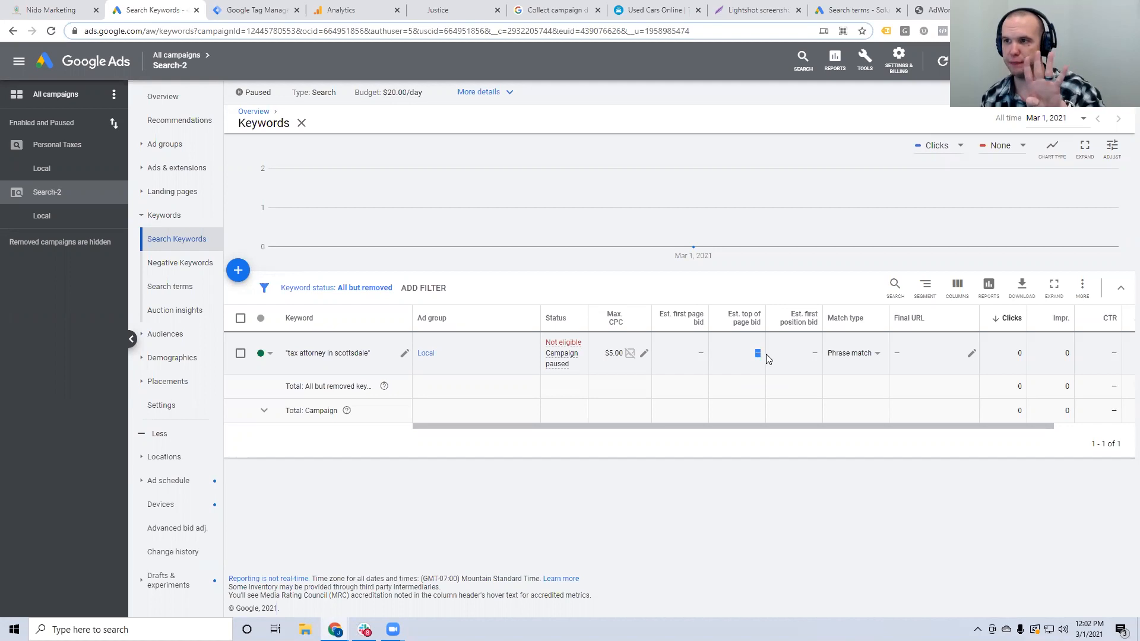
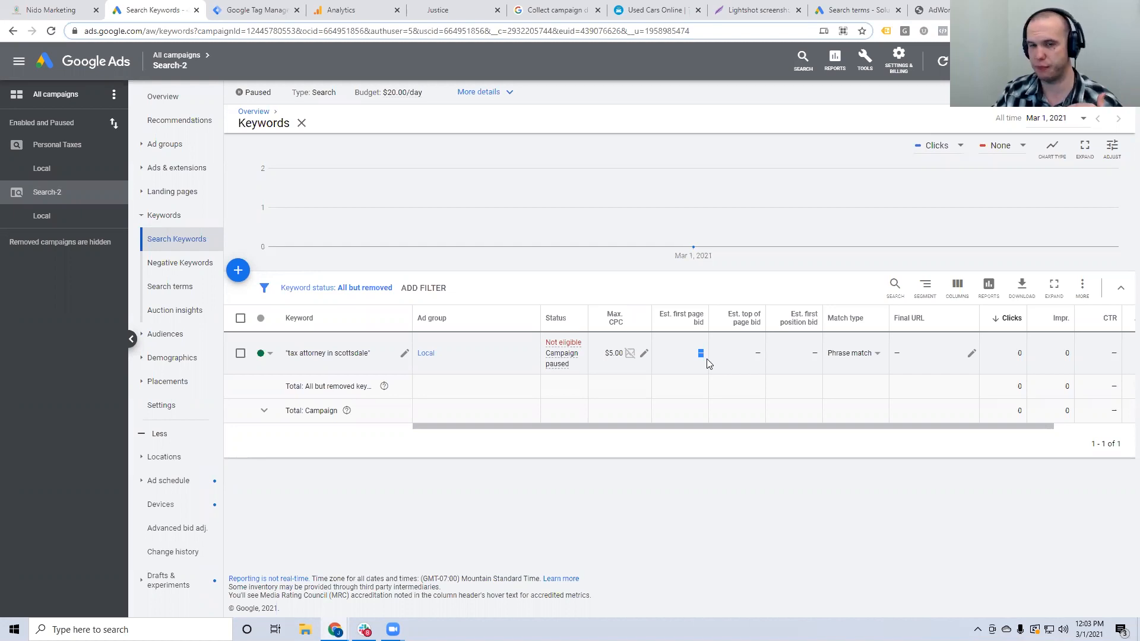
{"action": "left_click", "coordinate": [257, 12]}
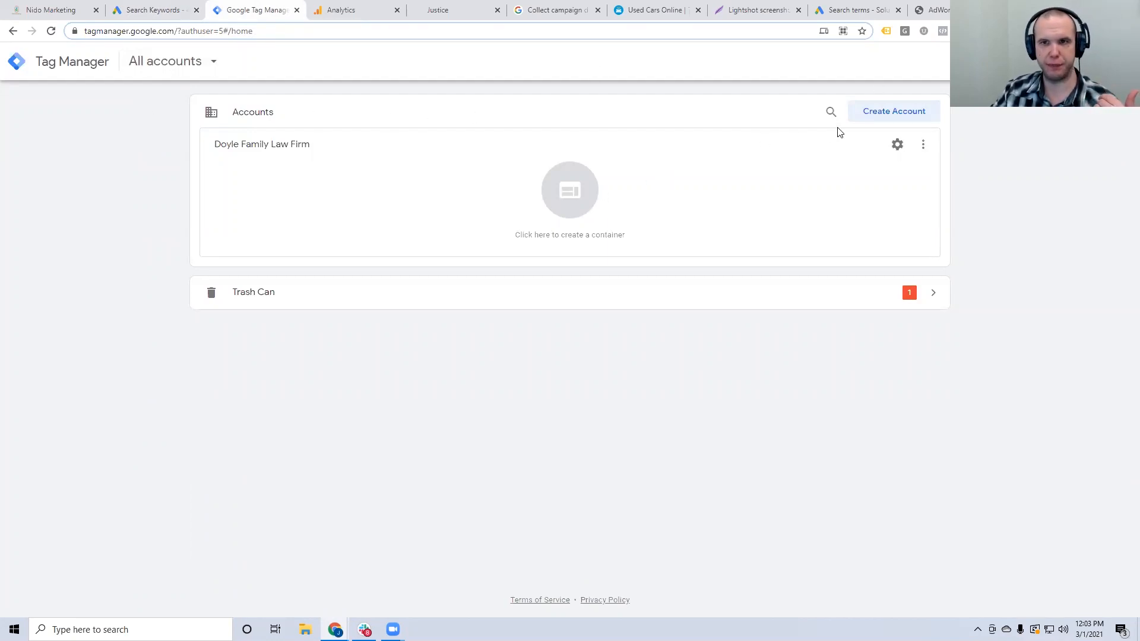
{"action": "left_click", "coordinate": [961, 31]}
{"action": "left_click_drag", "start_coordinate": [119, 50], "coordinate": [1095, 128]}
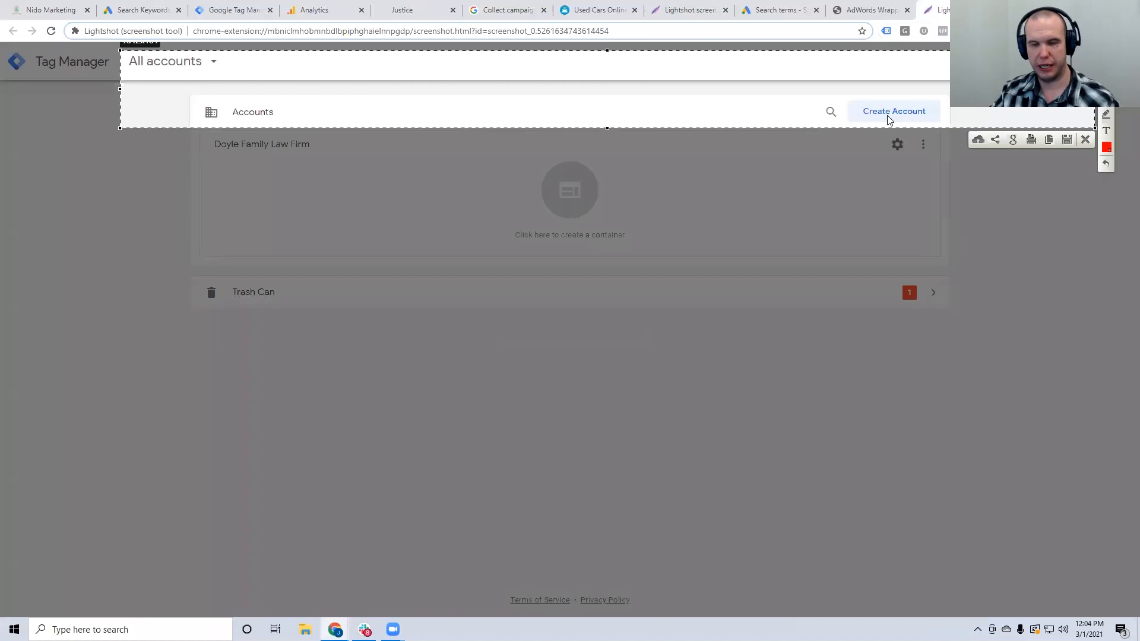
{"action": "key", "text": "ctrl+w"}
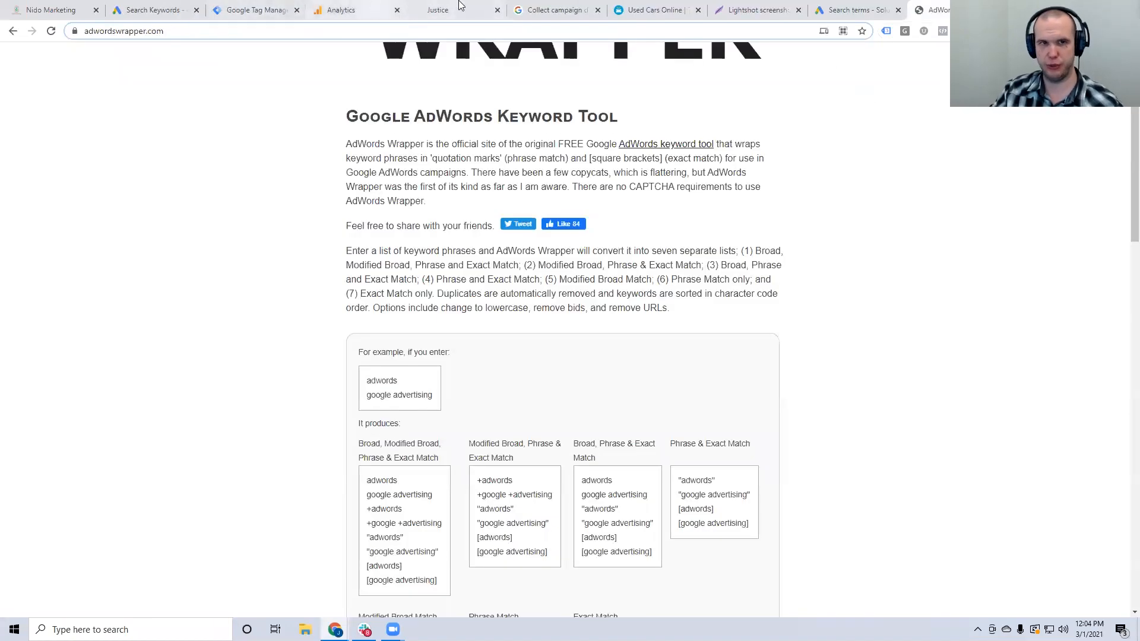
{"action": "left_click", "coordinate": [341, 9]}
{"action": "left_click", "coordinate": [439, 9]}
- Switch to Google Tag Manager and start a new container in the Doyle Family Law Firm account
{"action": "left_click", "coordinate": [255, 9]}
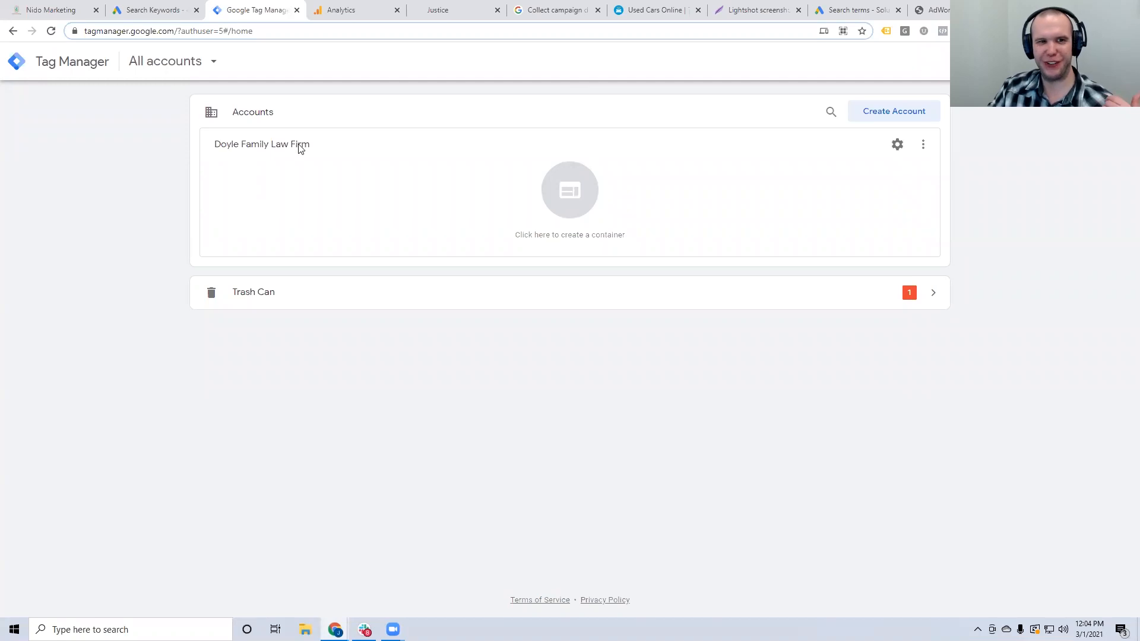
{"action": "left_click", "coordinate": [594, 181]}
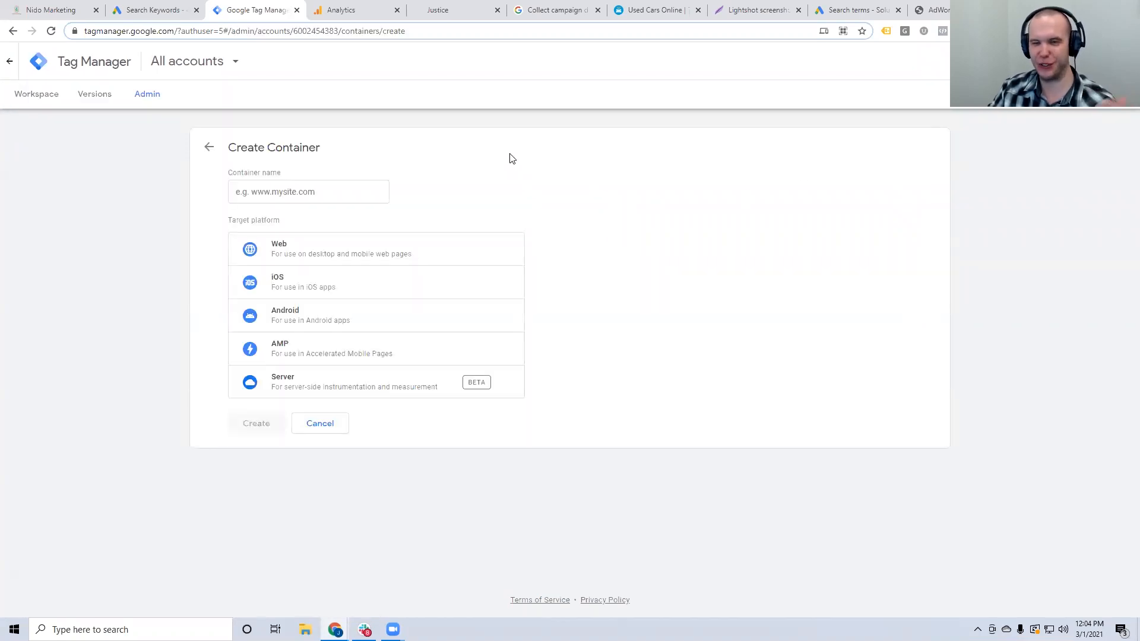
{"action": "left_click", "coordinate": [356, 188]}
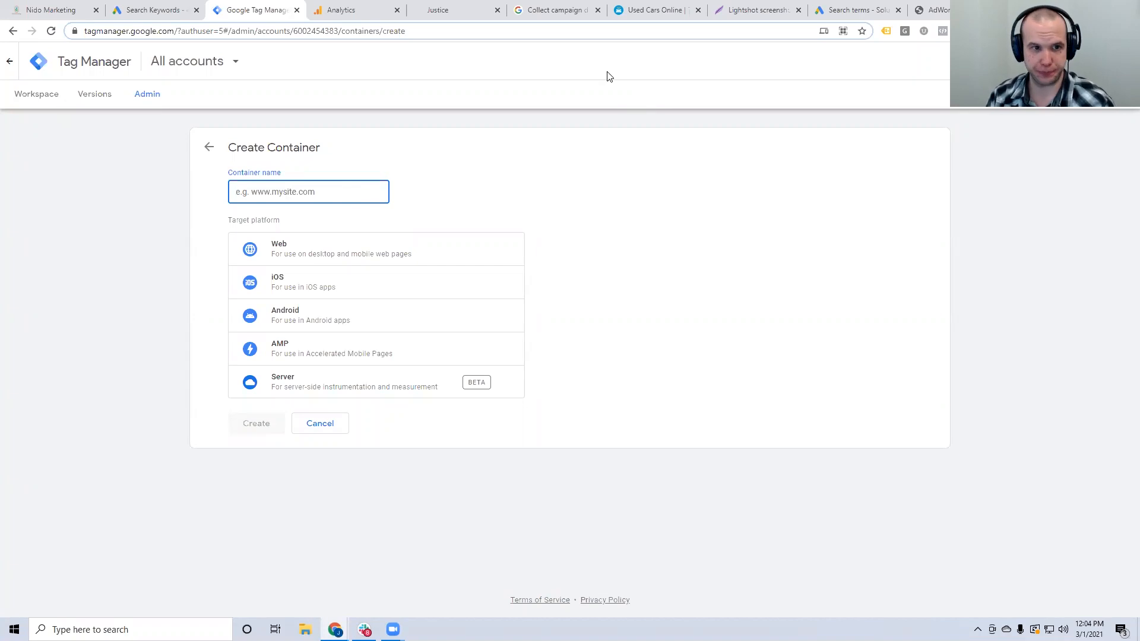
{"action": "left_click", "coordinate": [437, 10]}
{"action": "left_click", "coordinate": [202, 30]}
{"action": "key", "text": "ctrl+c"}
{"action": "left_click", "coordinate": [255, 10]}
{"action": "left_click", "coordinate": [283, 191]}
{"action": "key", "text": "ctrl+v"}
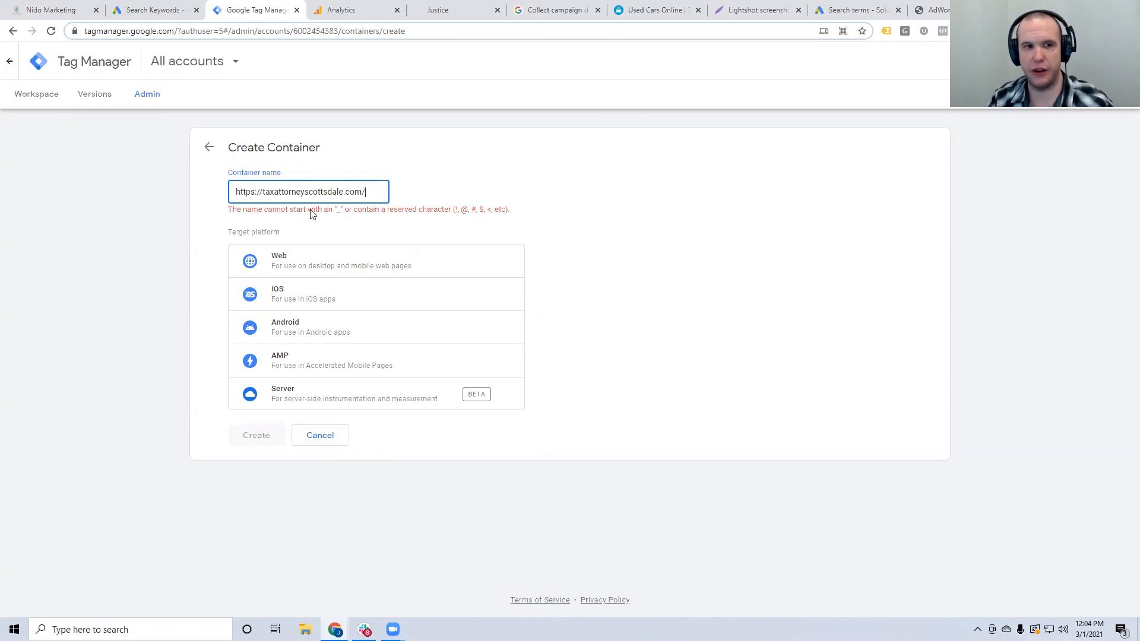
- Try to create a Web container after shortening its name to taxattorneyscottsdale.com
{"action": "left_click_drag", "start_coordinate": [262, 191], "coordinate": [202, 196]}
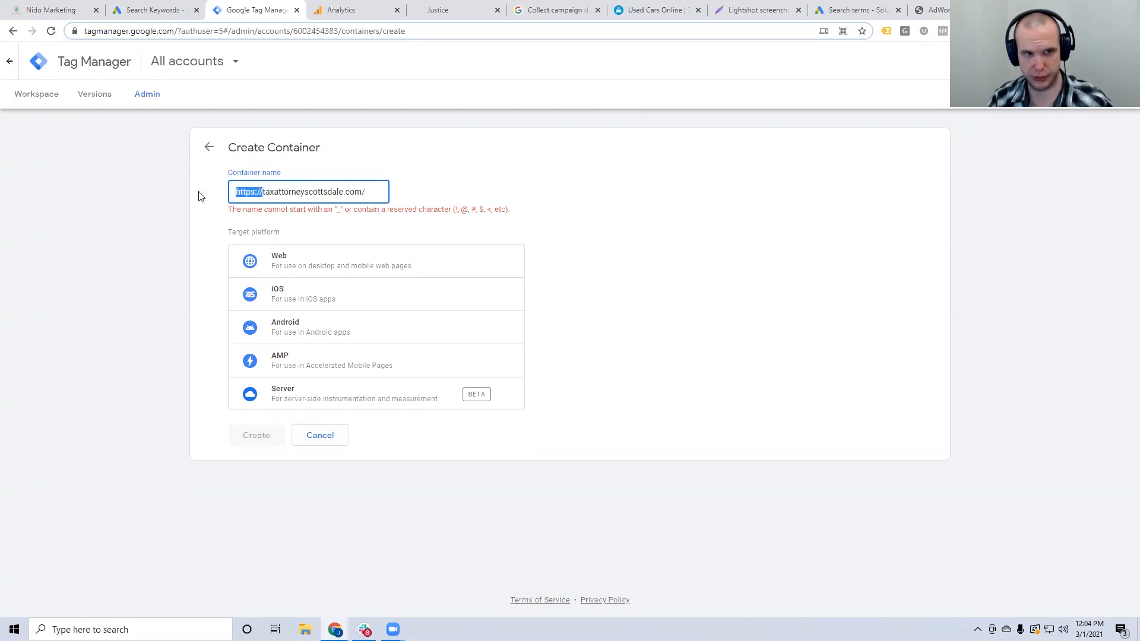
{"action": "key", "text": "BackSpace"}
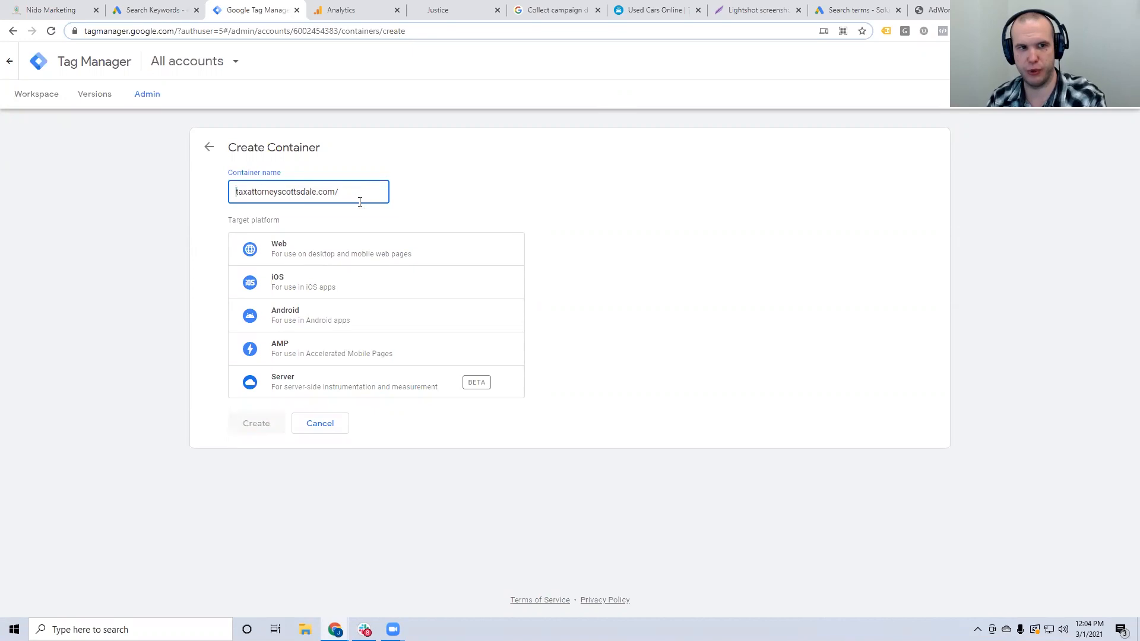
{"action": "left_click", "coordinate": [360, 192]}
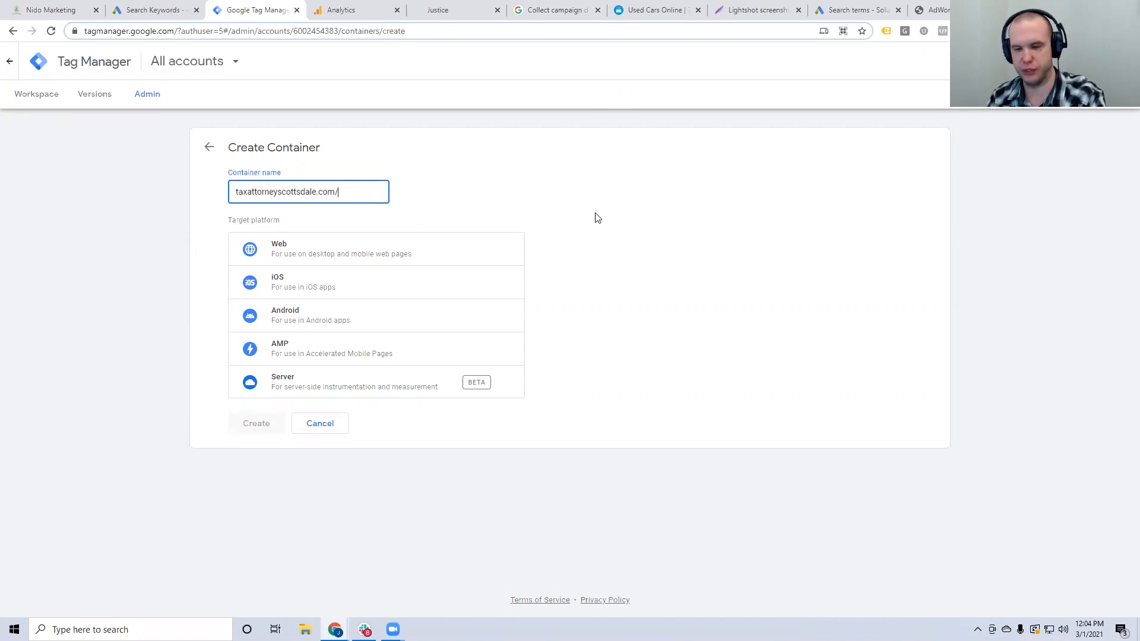
{"action": "key", "text": "BackSpace"}
{"action": "left_click", "coordinate": [600, 205]}
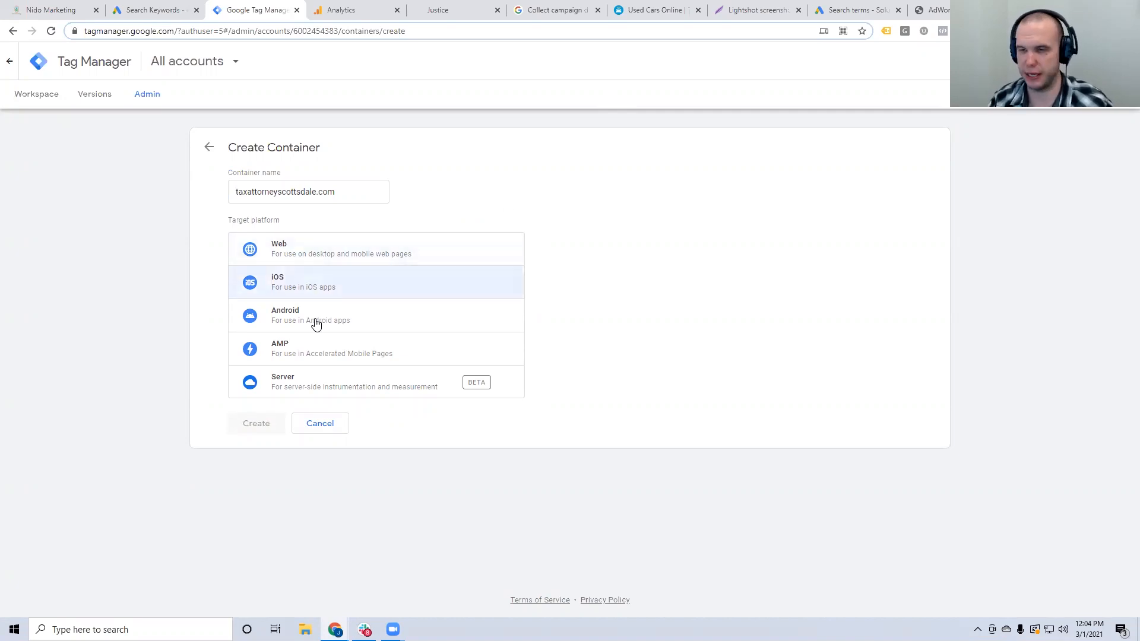
{"action": "left_click", "coordinate": [319, 247]}
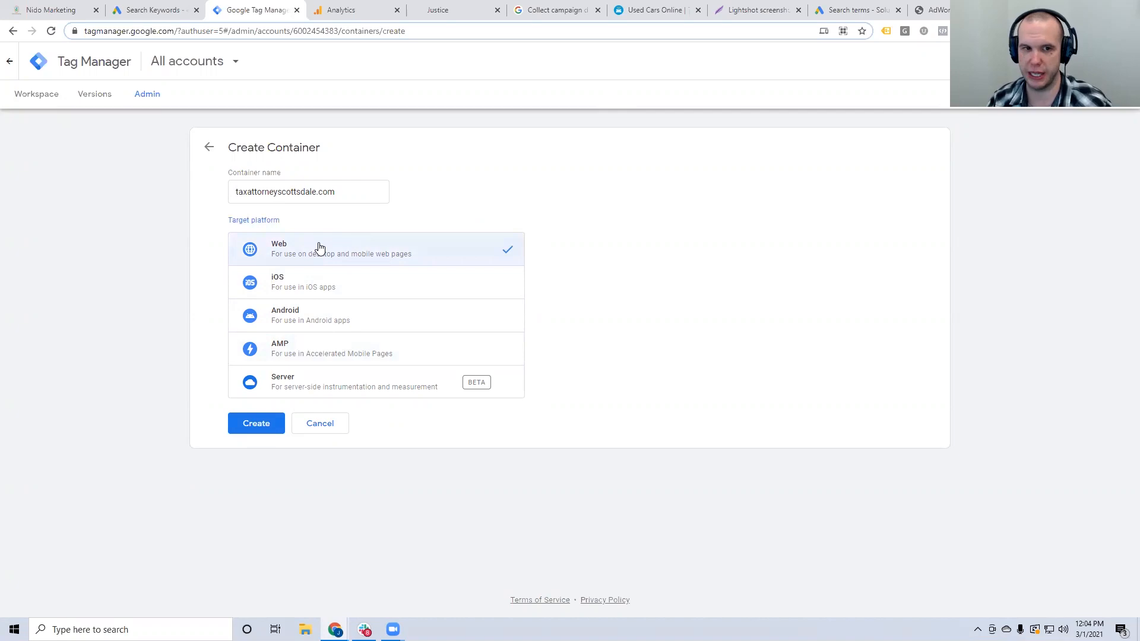
{"action": "left_click", "coordinate": [247, 423]}
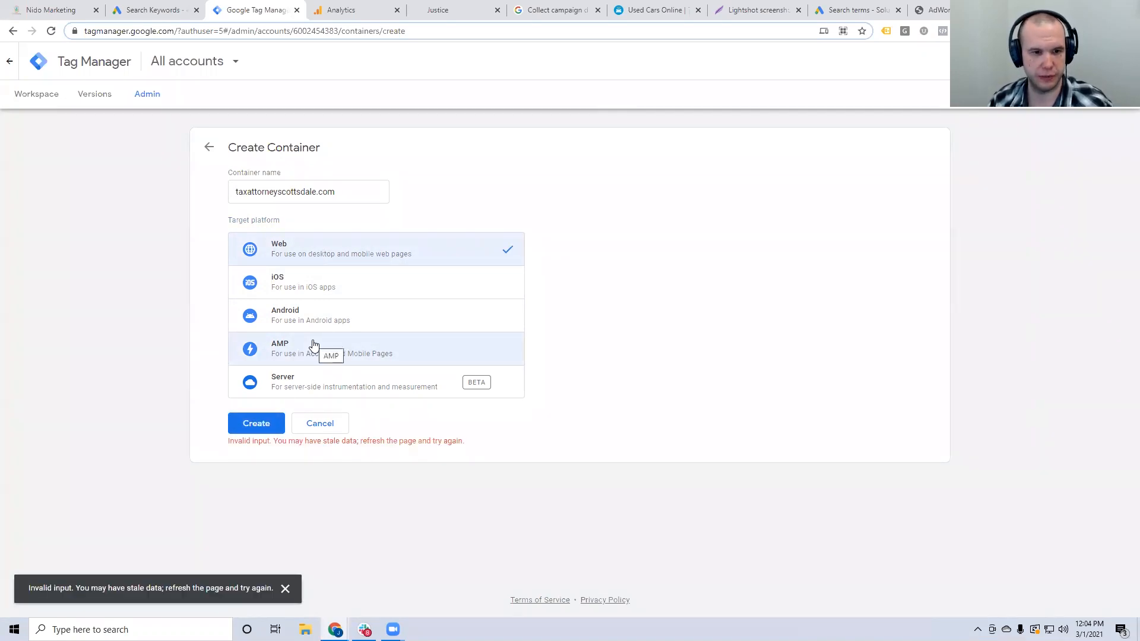
- Reload the container form and create a container named taxattorneyscottsdale.com with Web as the target platform
{"action": "key", "text": "F5"}
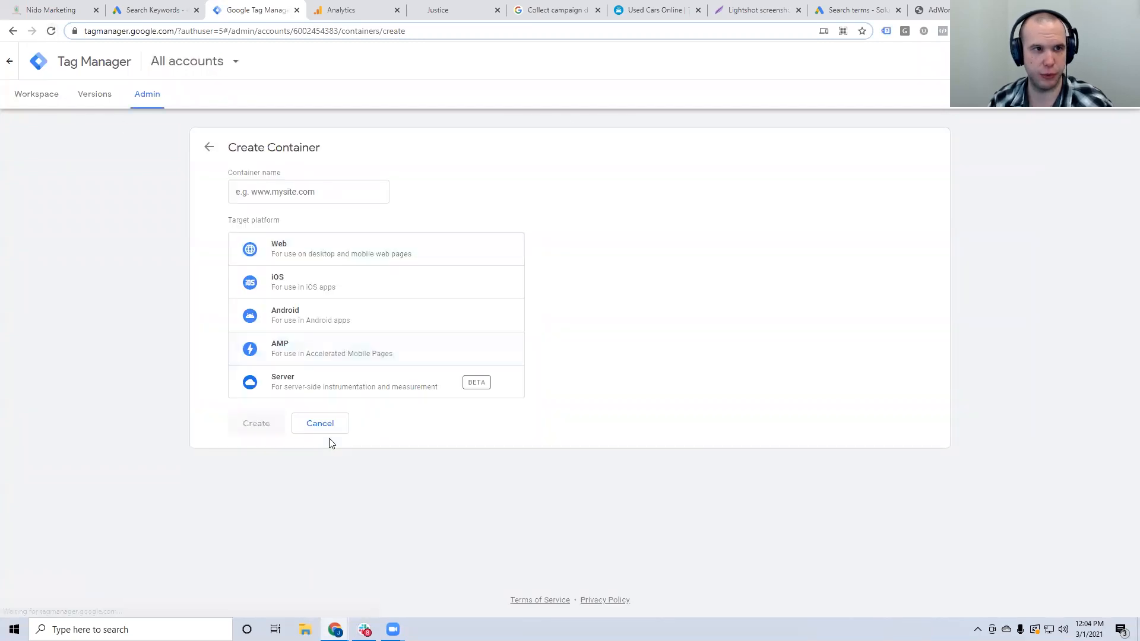
{"action": "left_click", "coordinate": [320, 193]}
{"action": "key", "text": "ctrl+v"}
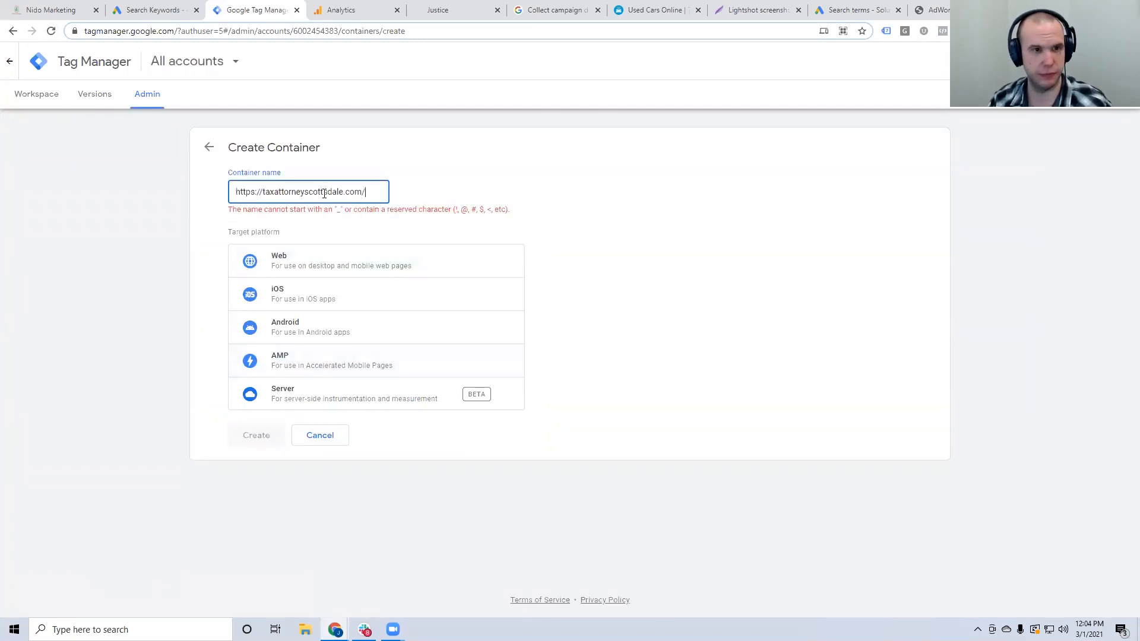
{"action": "key", "text": "BackSpace"}
{"action": "left_click_drag", "start_coordinate": [262, 193], "coordinate": [221, 194]}
{"action": "key", "text": "BackSpace"}
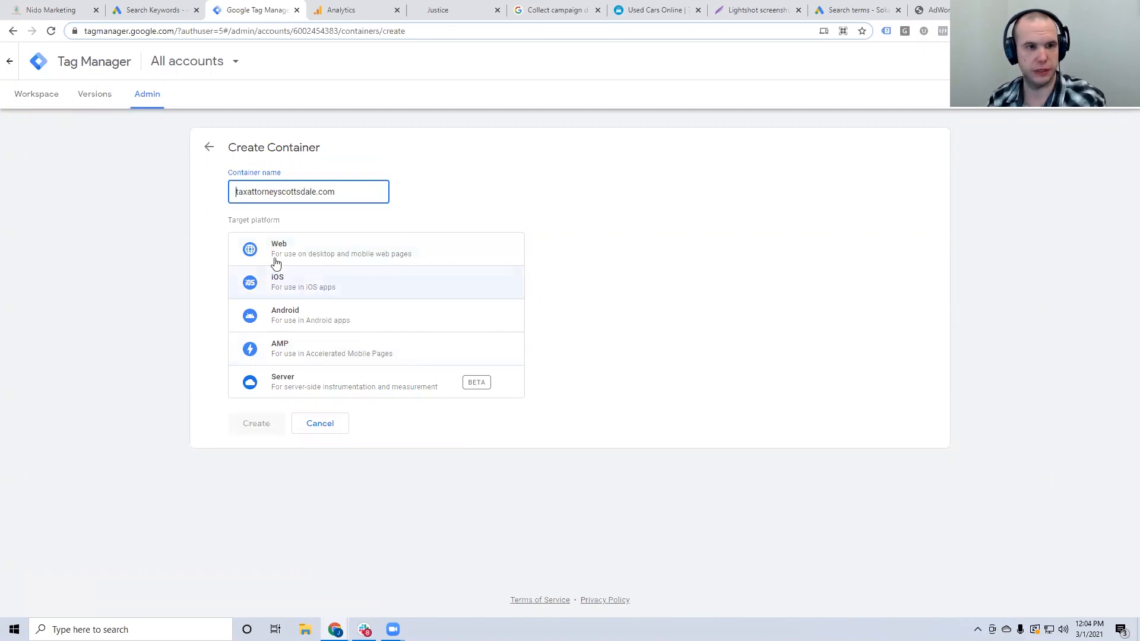
{"action": "left_click", "coordinate": [293, 248]}
{"action": "left_click", "coordinate": [273, 427]}
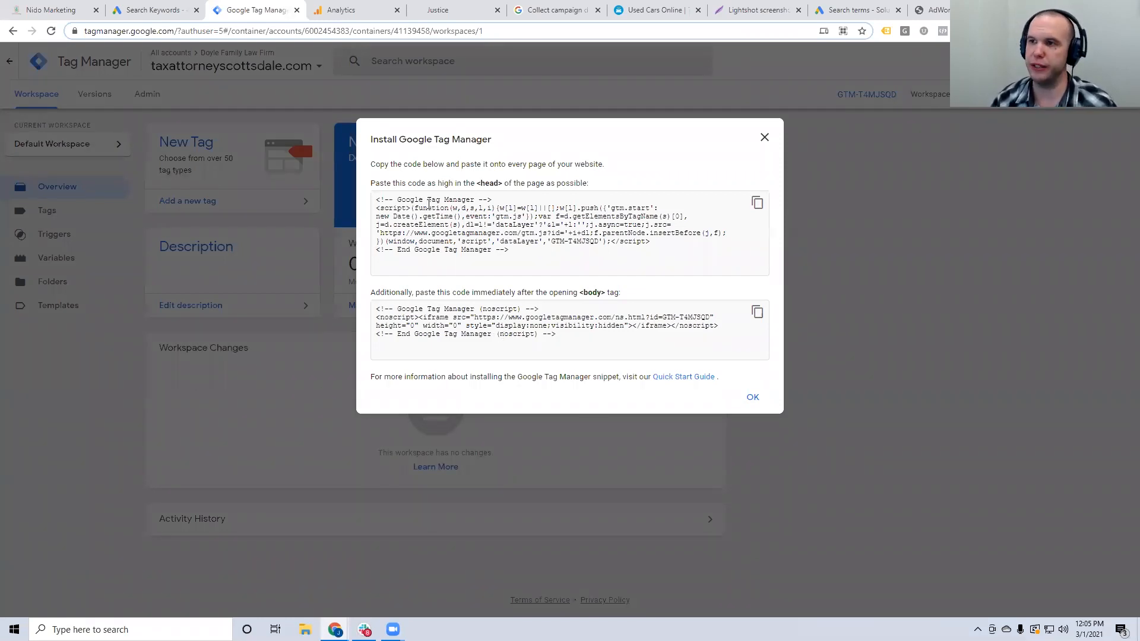
- Select the complete Google Tag Manager installation code meant for the head of the page
{"action": "left_click", "coordinate": [504, 251]}
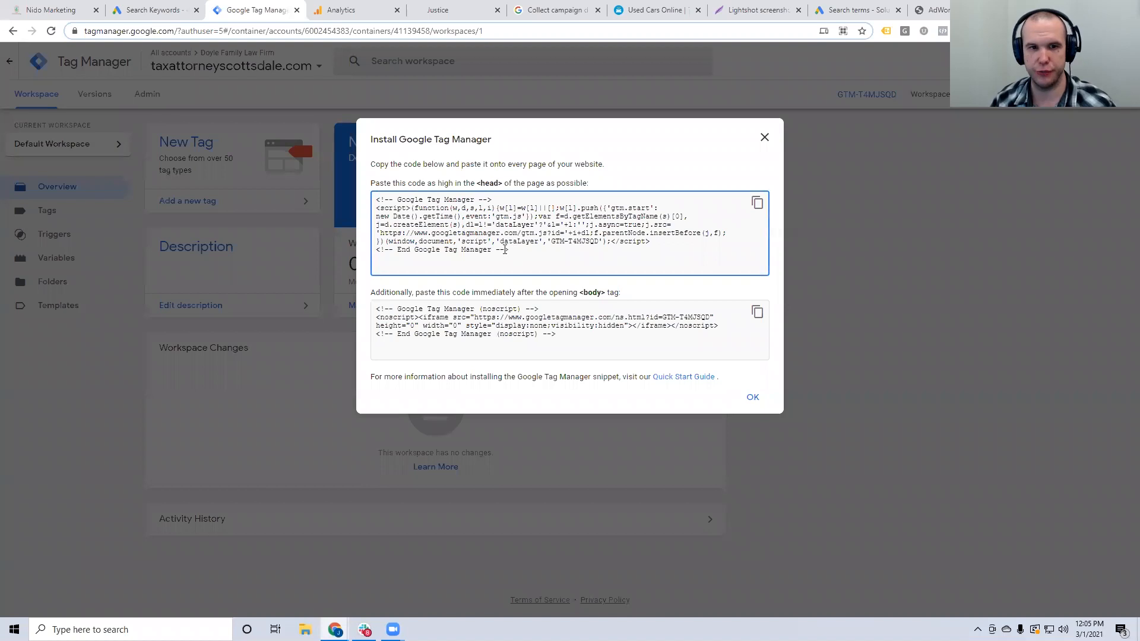
{"action": "left_click_drag", "start_coordinate": [504, 249], "coordinate": [360, 201]}
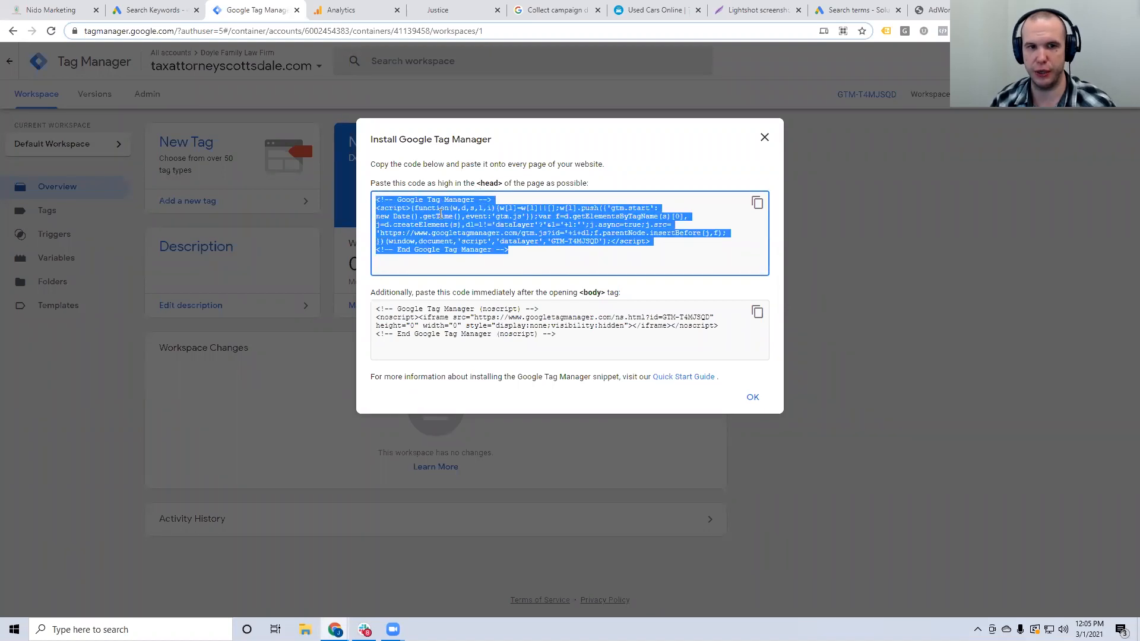
- Switch to Nido Marketing, open the Tax Attorney Scottsdale website's settings and start editing its head tracking code
{"action": "left_click", "coordinate": [101, 15]}
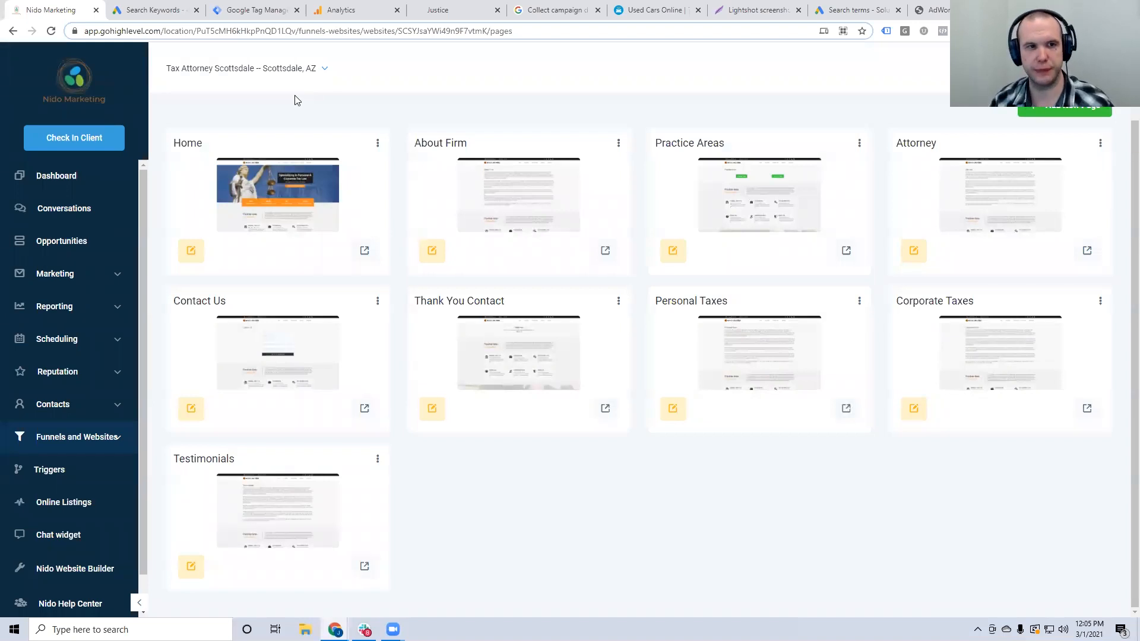
{"action": "left_click", "coordinate": [110, 438]}
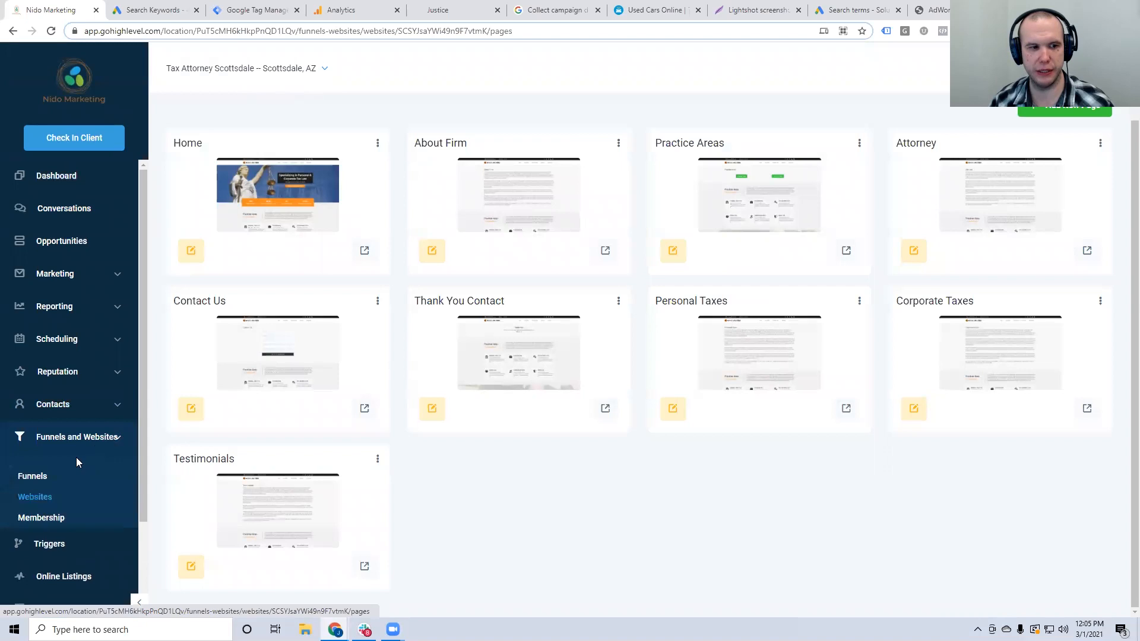
{"action": "left_click", "coordinate": [41, 498]}
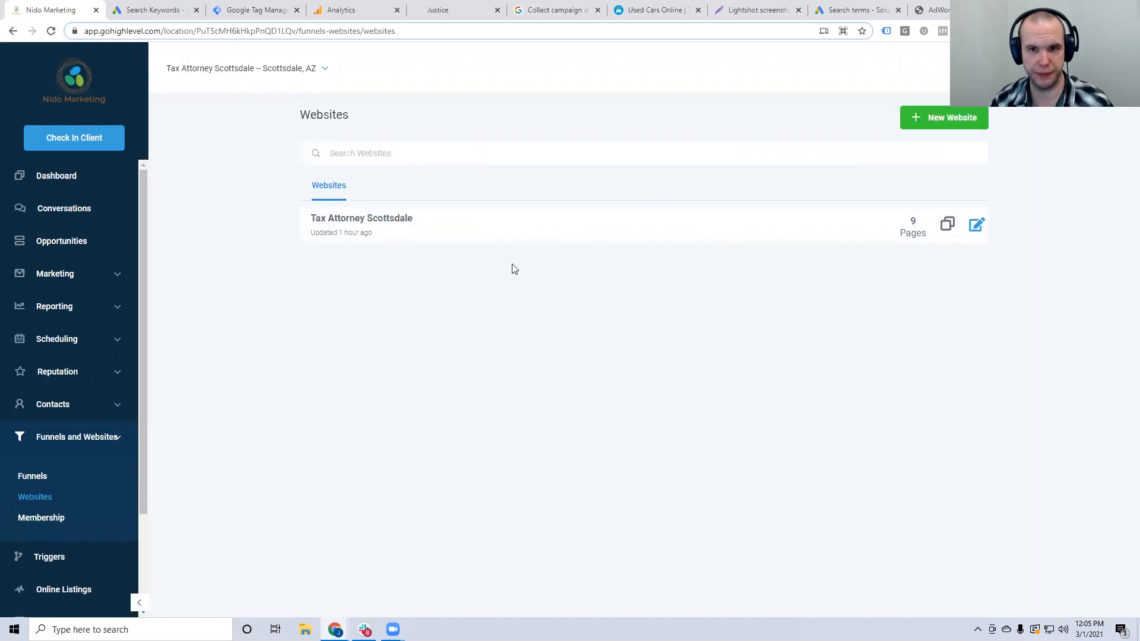
{"action": "left_click", "coordinate": [975, 227]}
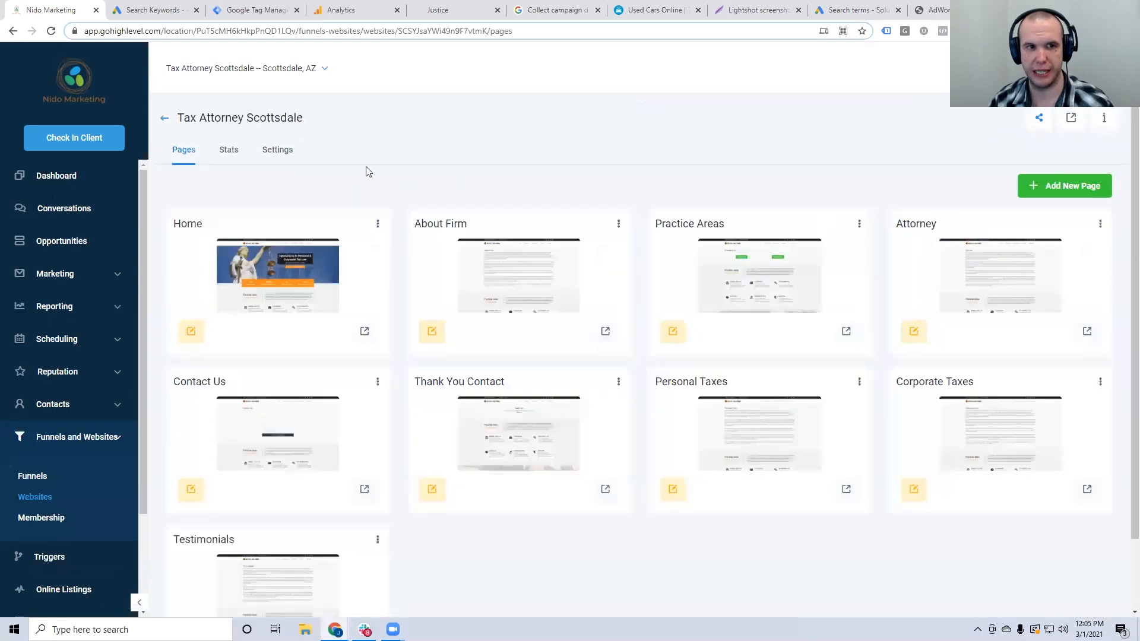
{"action": "left_click", "coordinate": [287, 155]}
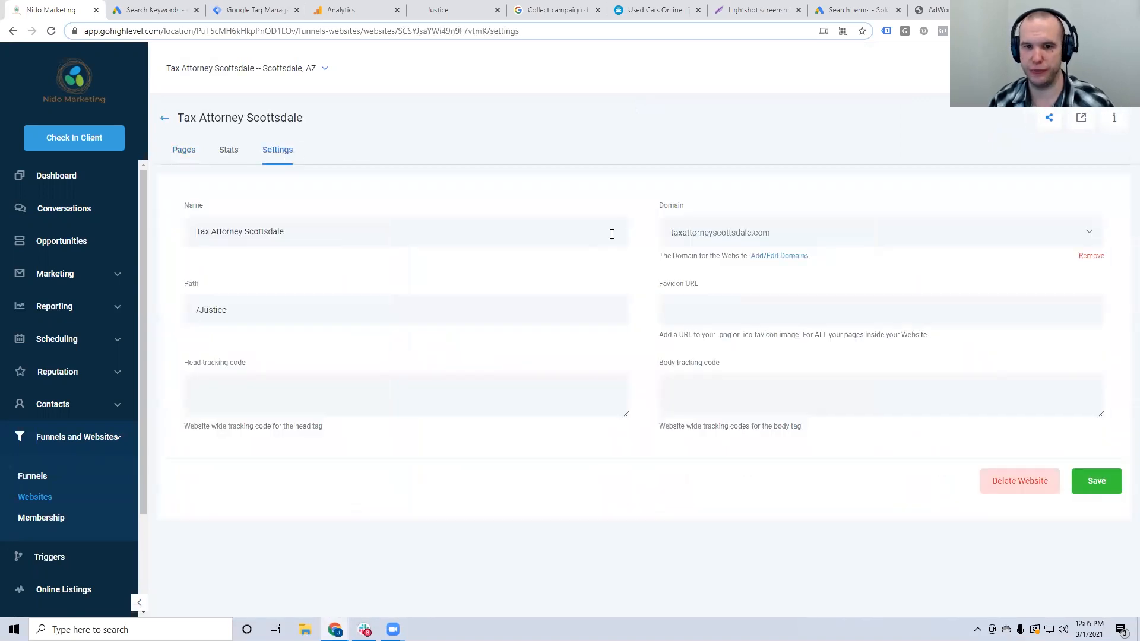
{"action": "left_click", "coordinate": [736, 399]}
{"action": "left_click", "coordinate": [361, 383]}
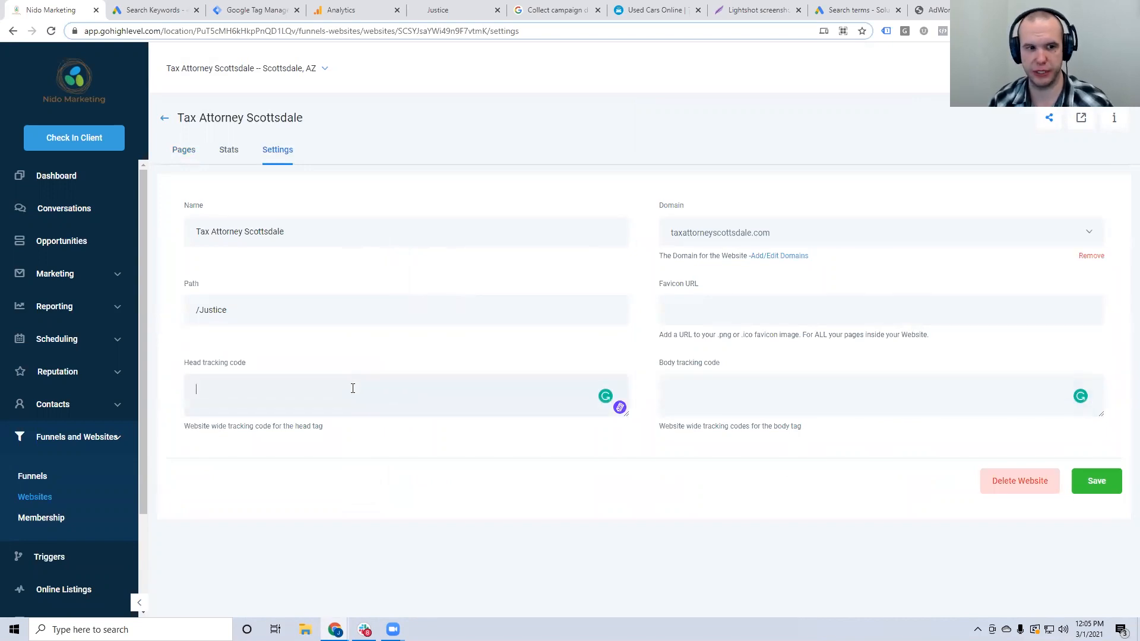
- Copy the head installation code from Google Tag Manager into the website's head tracking code and enlarge that field to show it all
{"action": "left_click", "coordinate": [261, 7]}
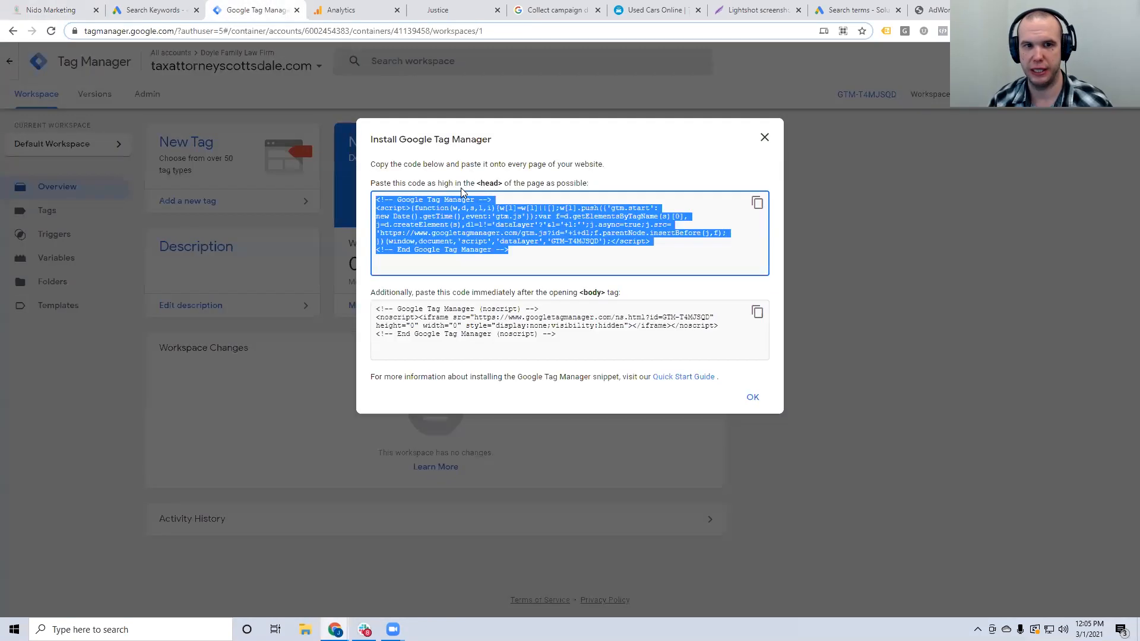
{"action": "left_click", "coordinate": [463, 217]}
{"action": "key", "text": "ctrl+a"}
{"action": "triple_click", "coordinate": [465, 217]}
{"action": "left_click", "coordinate": [465, 217]}
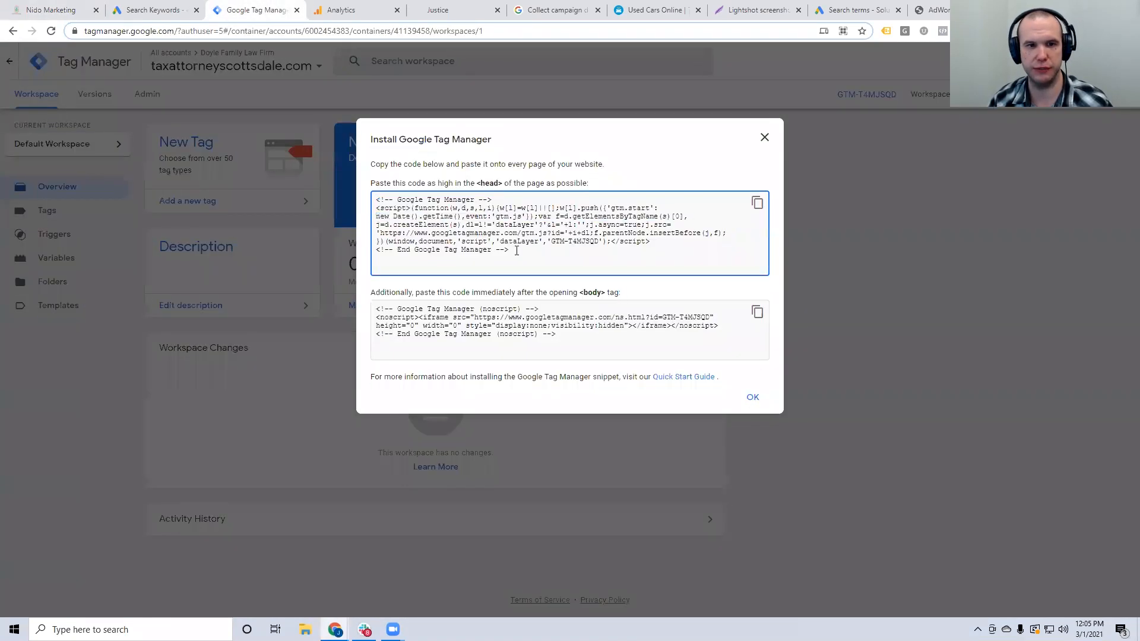
{"action": "key", "text": "ctrl+a"}
{"action": "key", "text": "ctrl+c"}
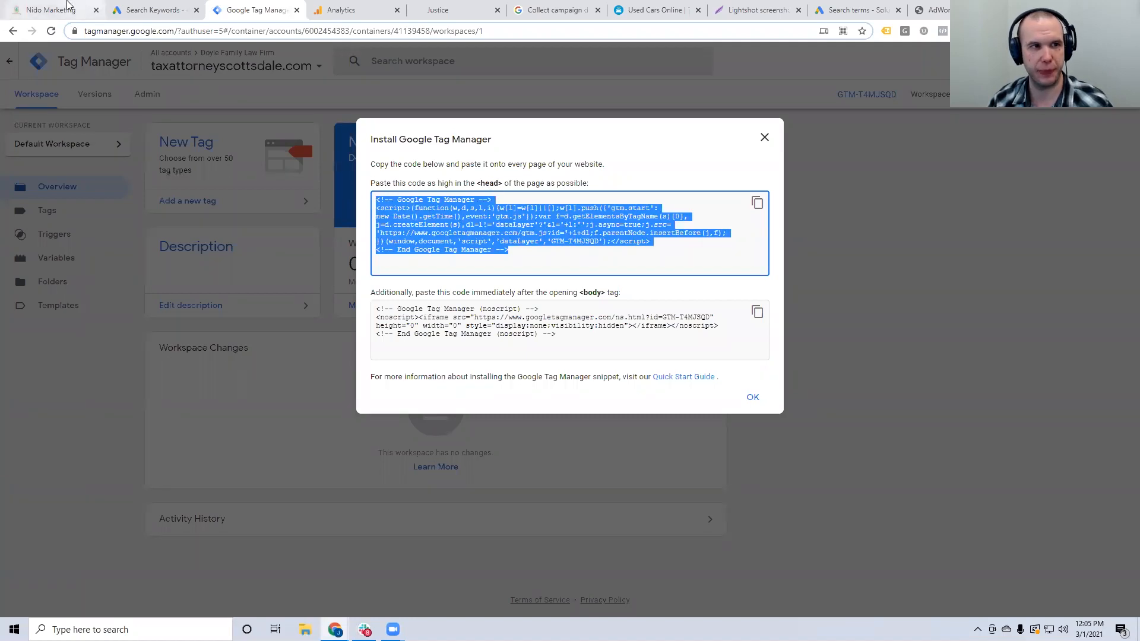
{"action": "left_click", "coordinate": [76, 7]}
{"action": "left_click", "coordinate": [275, 383]}
{"action": "key", "text": "ctrl+v"}
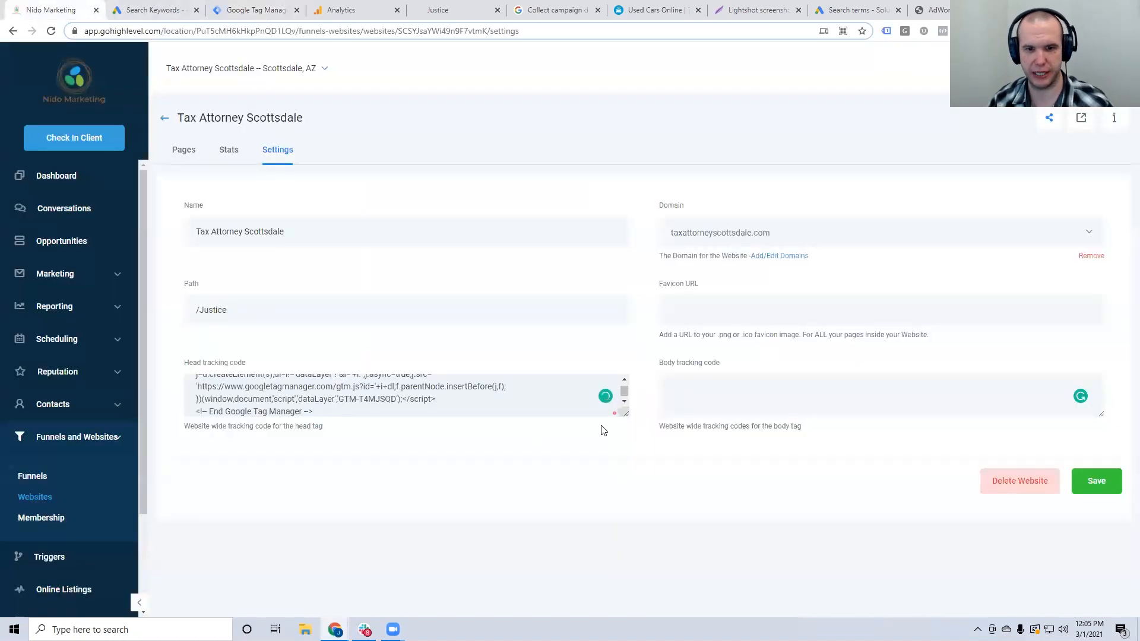
{"action": "left_click_drag", "start_coordinate": [624, 414], "coordinate": [631, 514]}
- Copy the noscript body code from Google Tag Manager into the website's body tracking code and save the website settings
{"action": "left_click", "coordinate": [684, 398]}
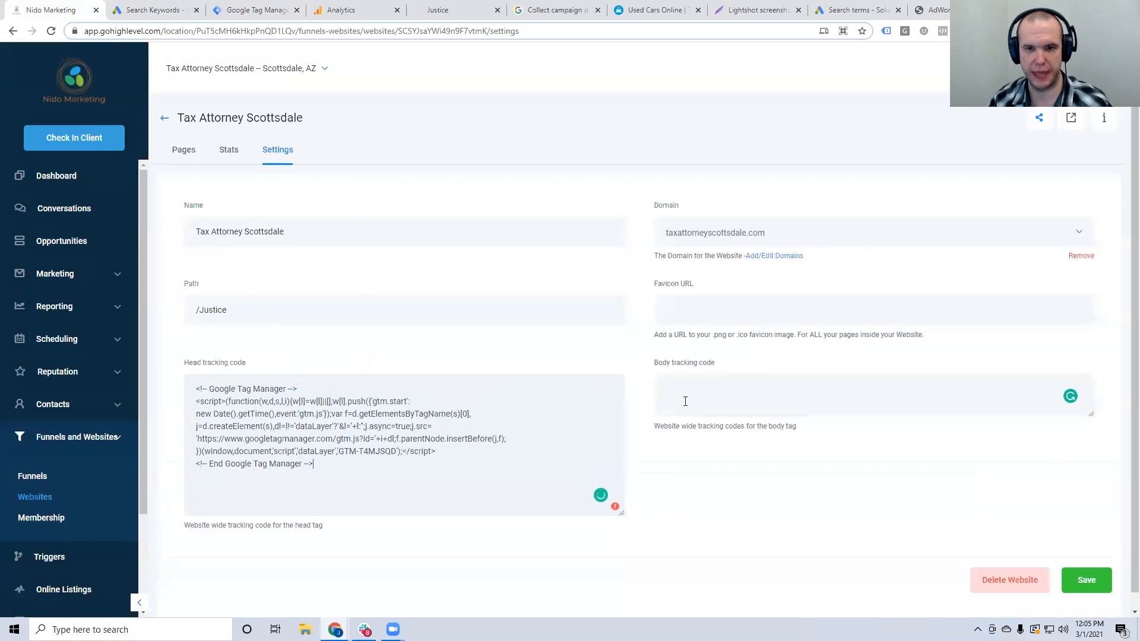
{"action": "left_click", "coordinate": [240, 11]}
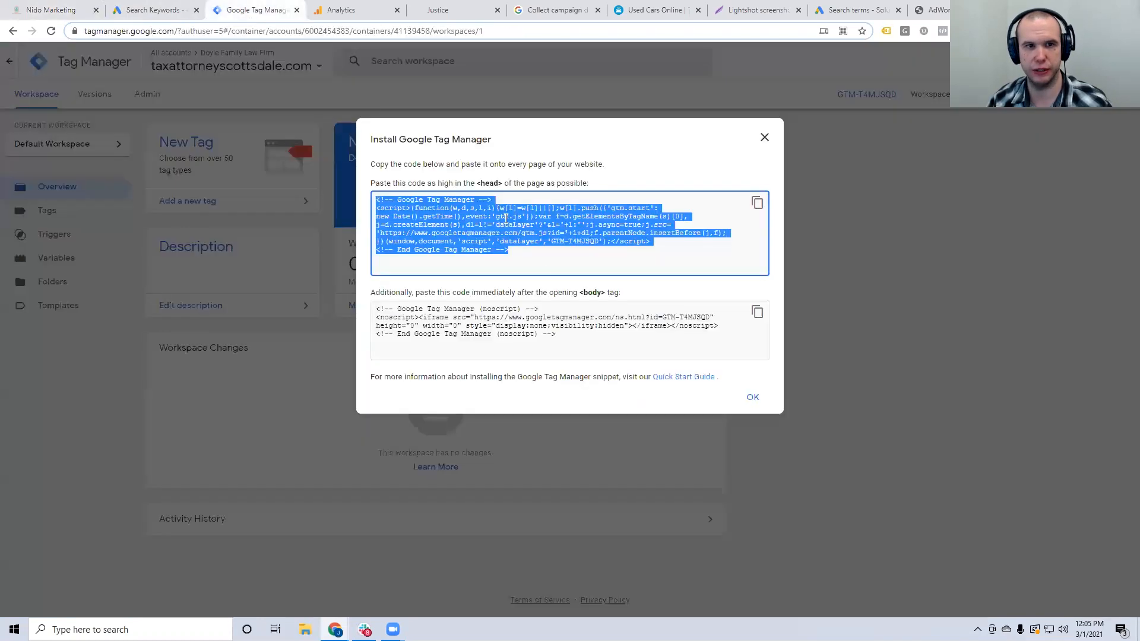
{"action": "left_click", "coordinate": [566, 339]}
{"action": "key", "text": "ctrl+c"}
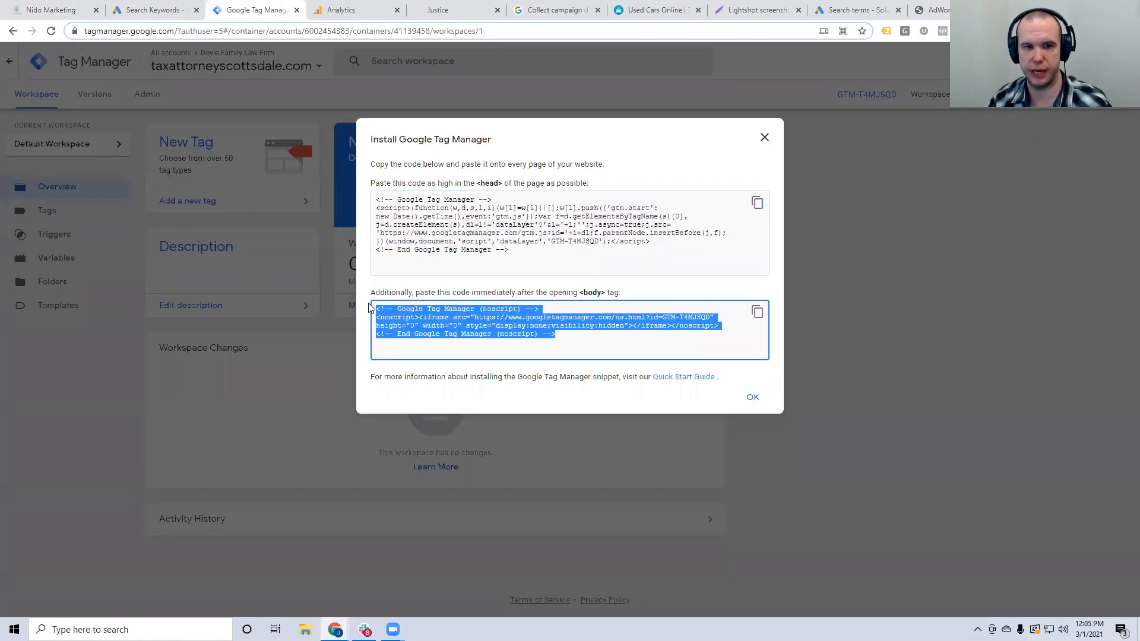
{"action": "left_click", "coordinate": [83, 4]}
{"action": "key", "text": "ctrl+v"}
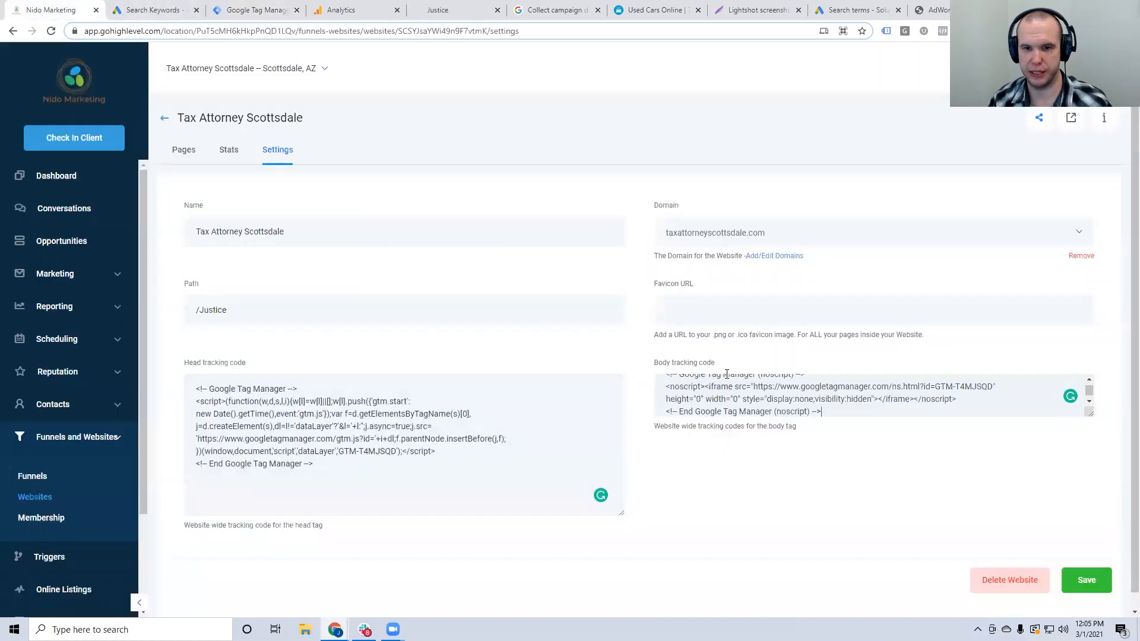
{"action": "left_click_drag", "start_coordinate": [1089, 412], "coordinate": [1091, 435]}
{"action": "left_click", "coordinate": [1086, 580]}
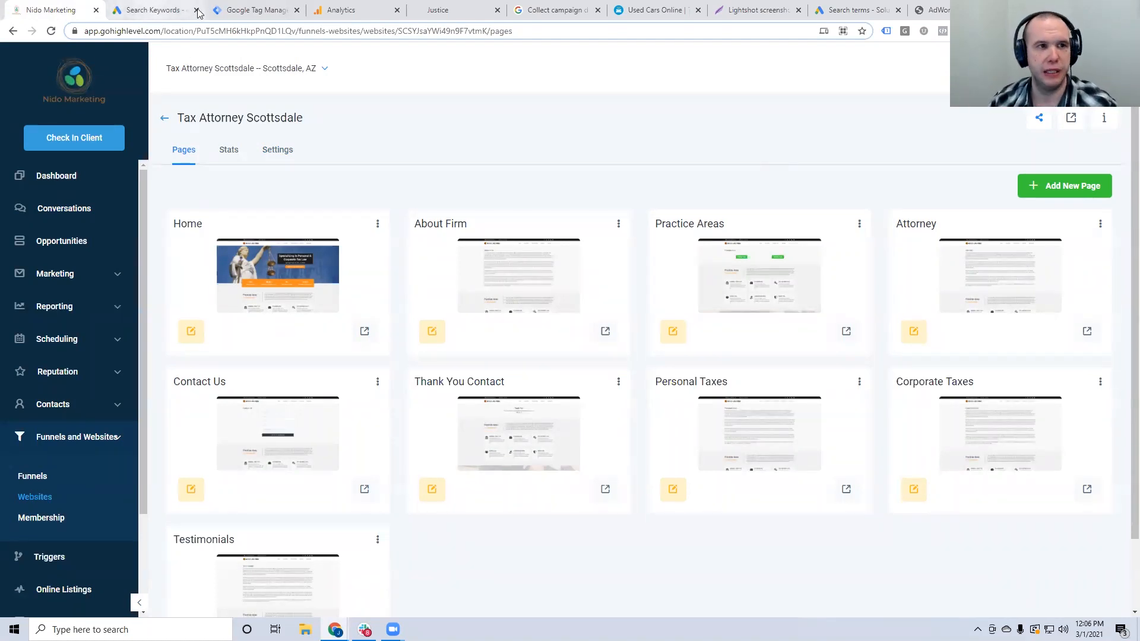
- Return to Google Tag Manager and dismiss the installation code dialog
{"action": "left_click", "coordinate": [154, 10]}
{"action": "left_click", "coordinate": [249, 9]}
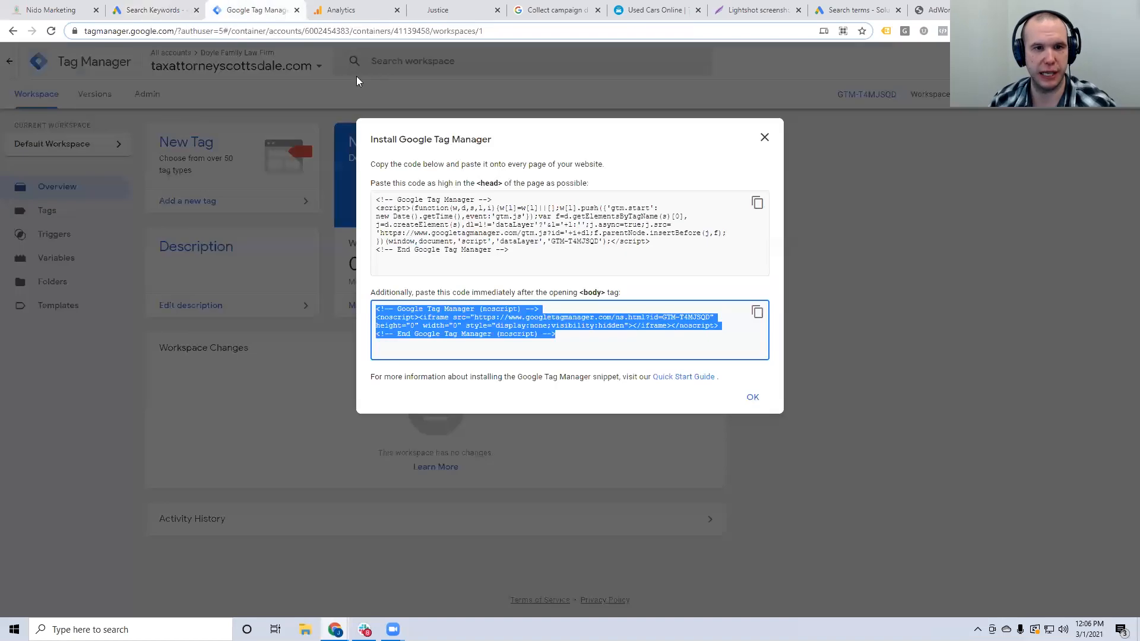
{"action": "left_click", "coordinate": [765, 138]}
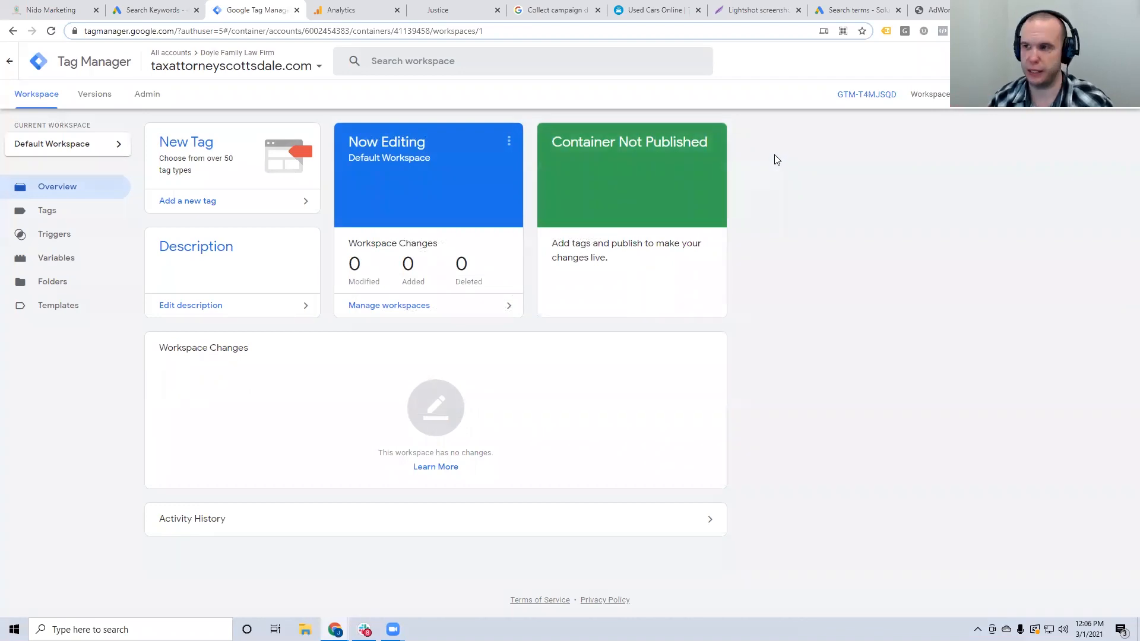
- Switch to Google Ads and open the account's Conversions page
{"action": "left_click", "coordinate": [147, 12]}
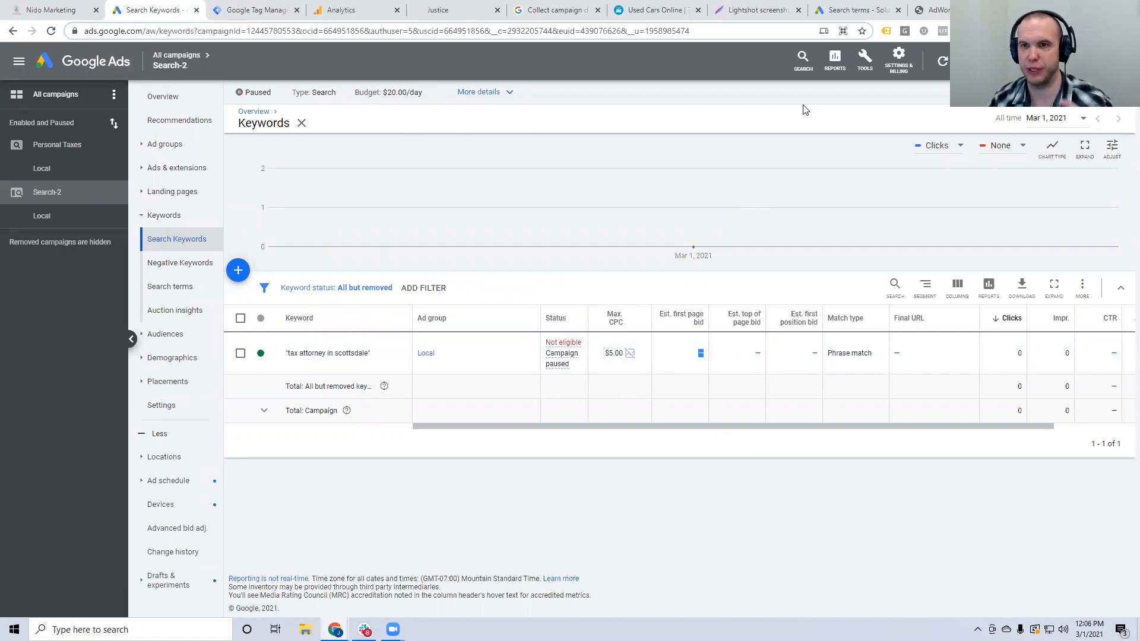
{"action": "left_click", "coordinate": [866, 72]}
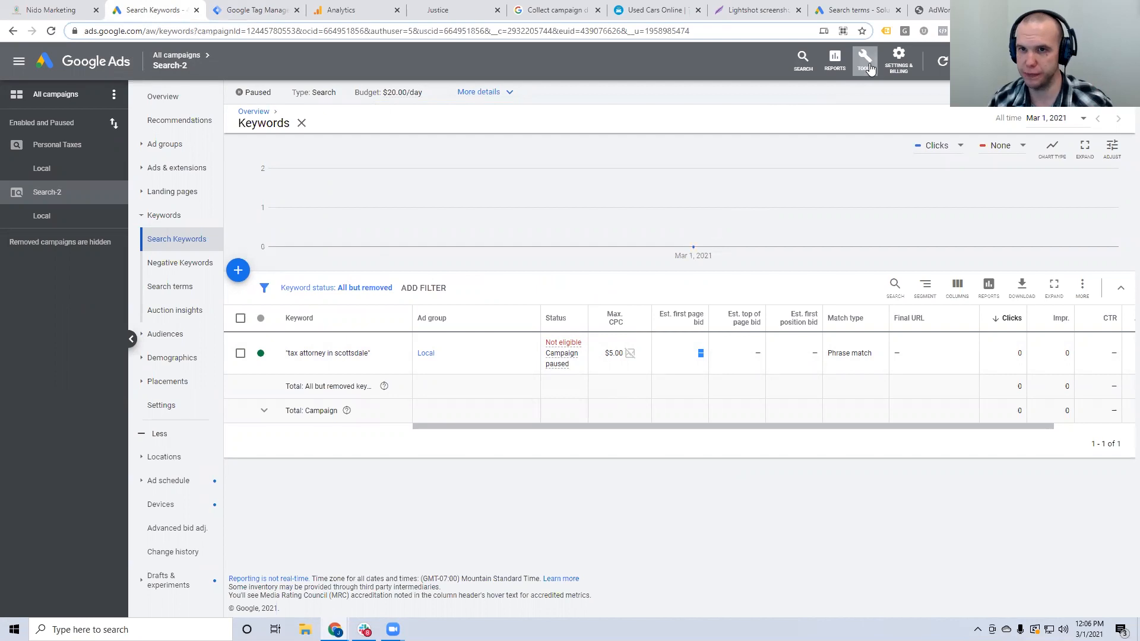
{"action": "left_click", "coordinate": [871, 121]}
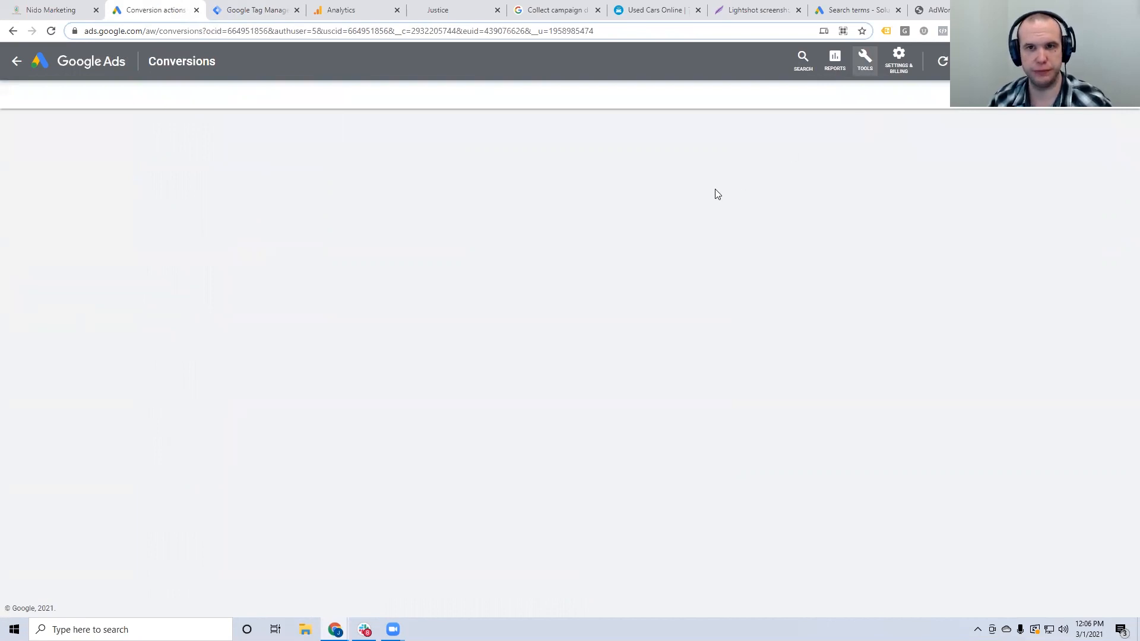
{"action": "left_click", "coordinate": [412, 34]}
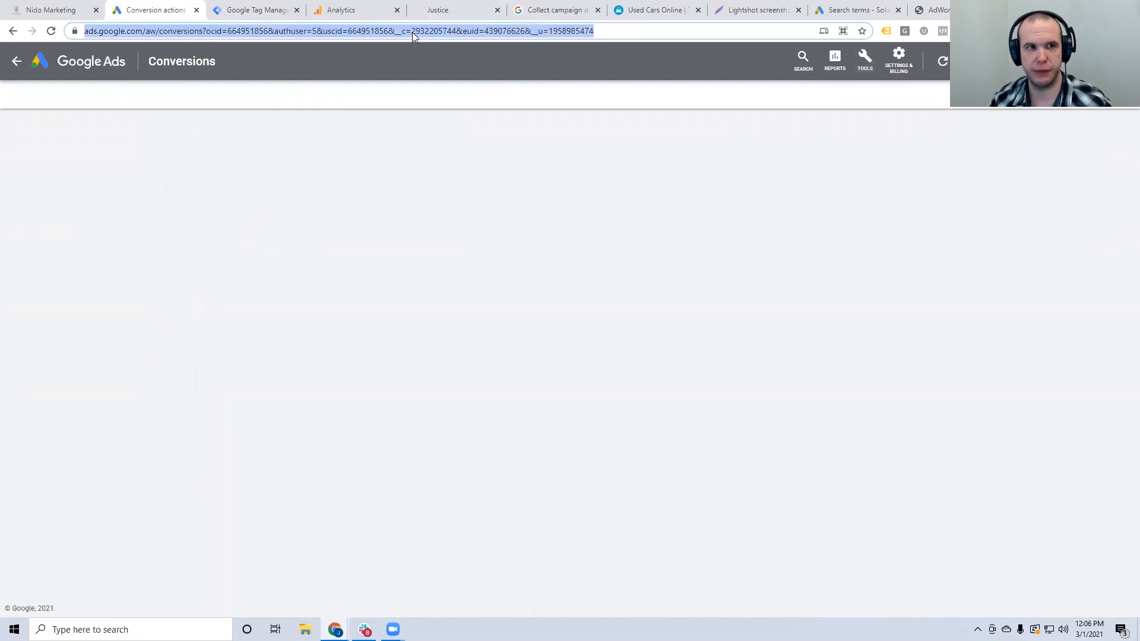
- Close the unneeded browser pages: campaign data help, used cars, Lightshot screenshot, search terms and AdWords Wrapper
{"action": "left_click", "coordinate": [573, 10]}
{"action": "left_click", "coordinate": [597, 10]}
{"action": "left_click", "coordinate": [613, 10]}
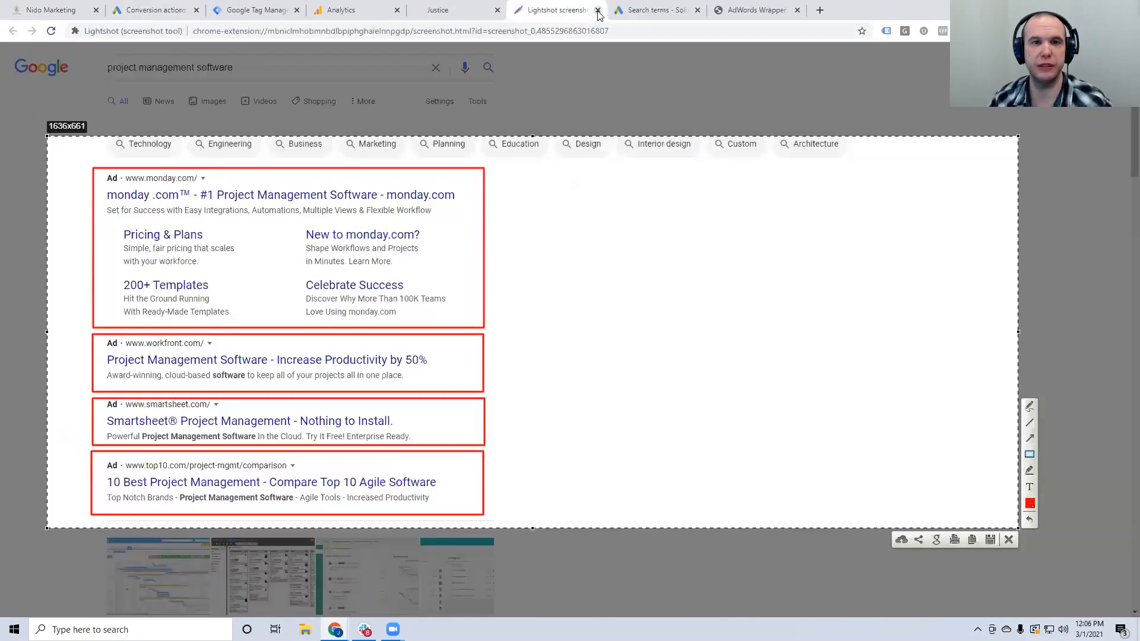
{"action": "left_click", "coordinate": [599, 10]}
{"action": "left_click", "coordinate": [598, 10]}
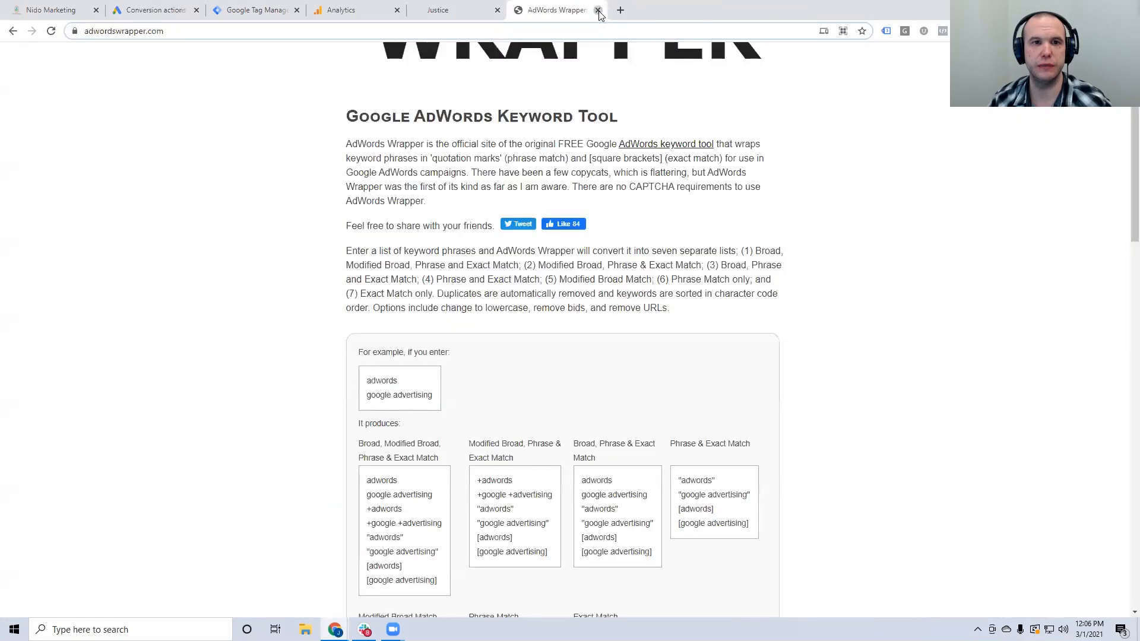
{"action": "left_click", "coordinate": [598, 10]}
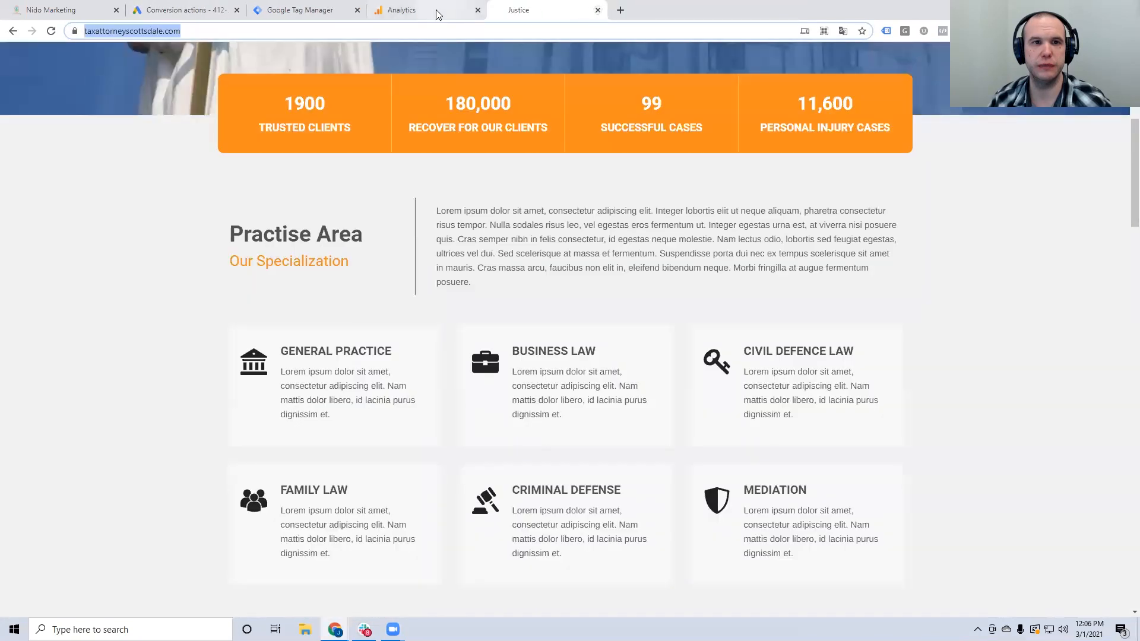
- Return to the Google Ads Conversions page and start a new conversion action of the Website kind
{"action": "left_click", "coordinate": [183, 10]}
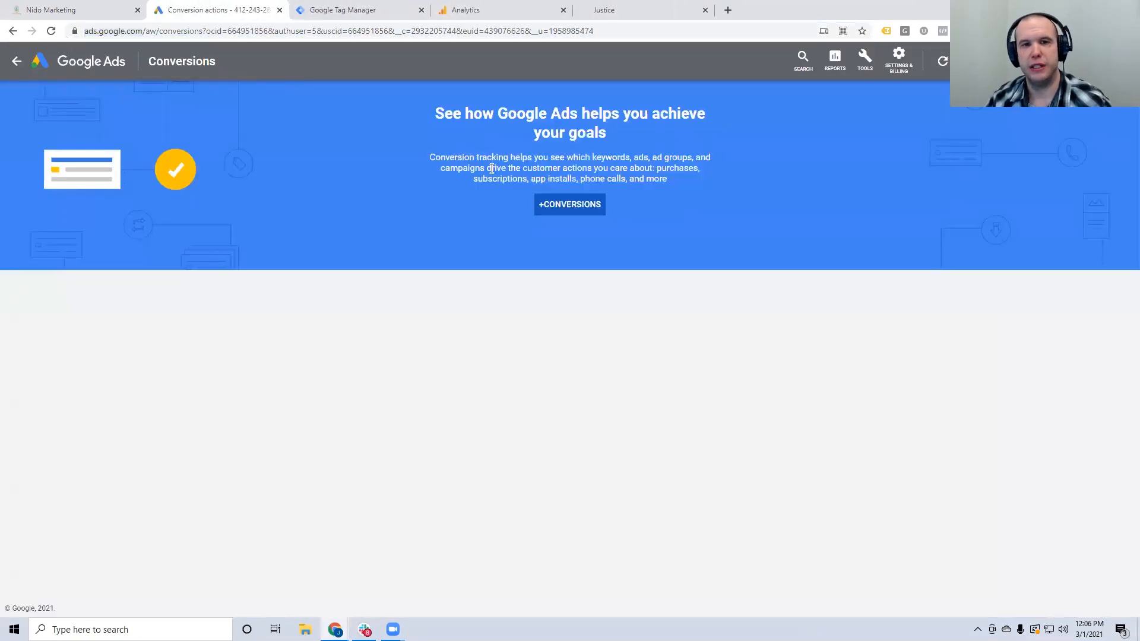
{"action": "left_click", "coordinate": [567, 208]}
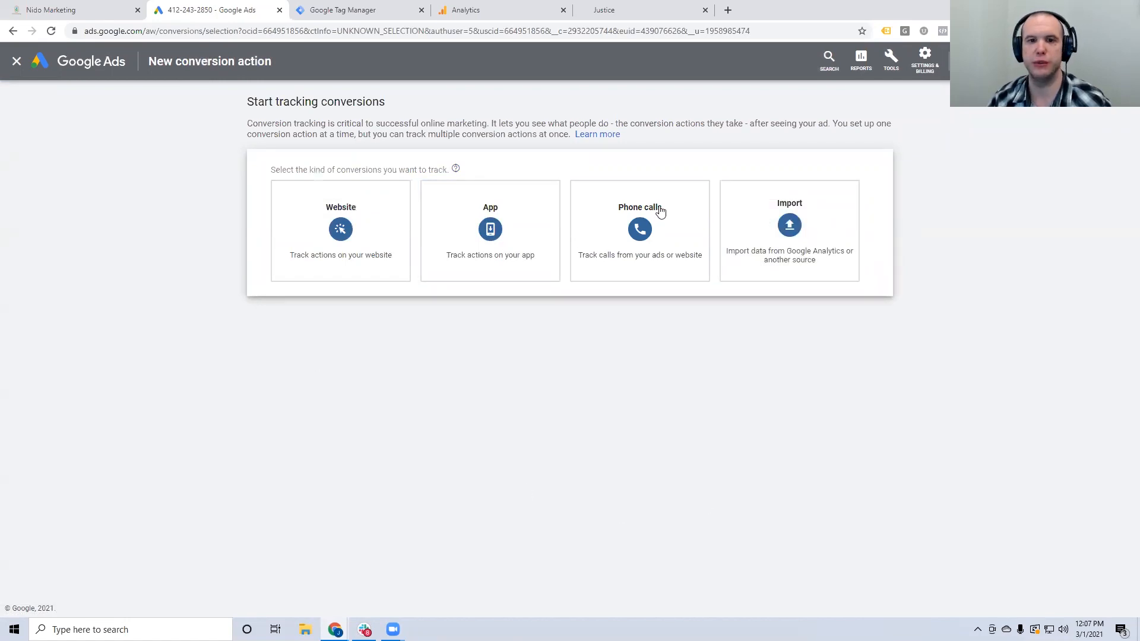
{"action": "left_click", "coordinate": [334, 236]}
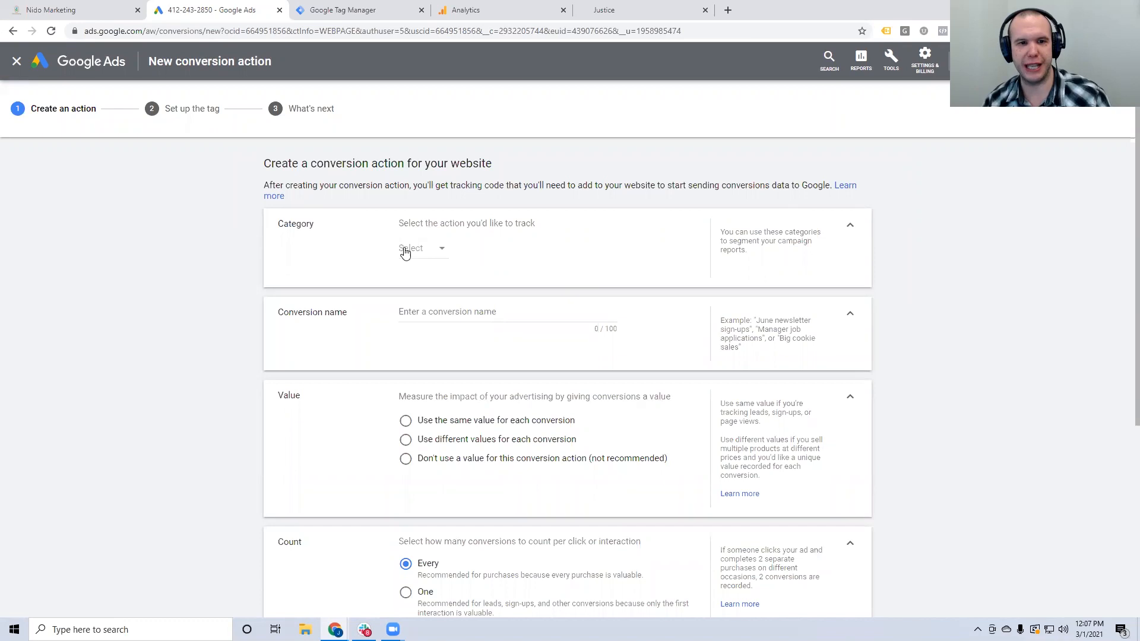
- Review the available conversion categories and set the new action's category to Submit lead form
{"action": "left_click", "coordinate": [413, 251]}
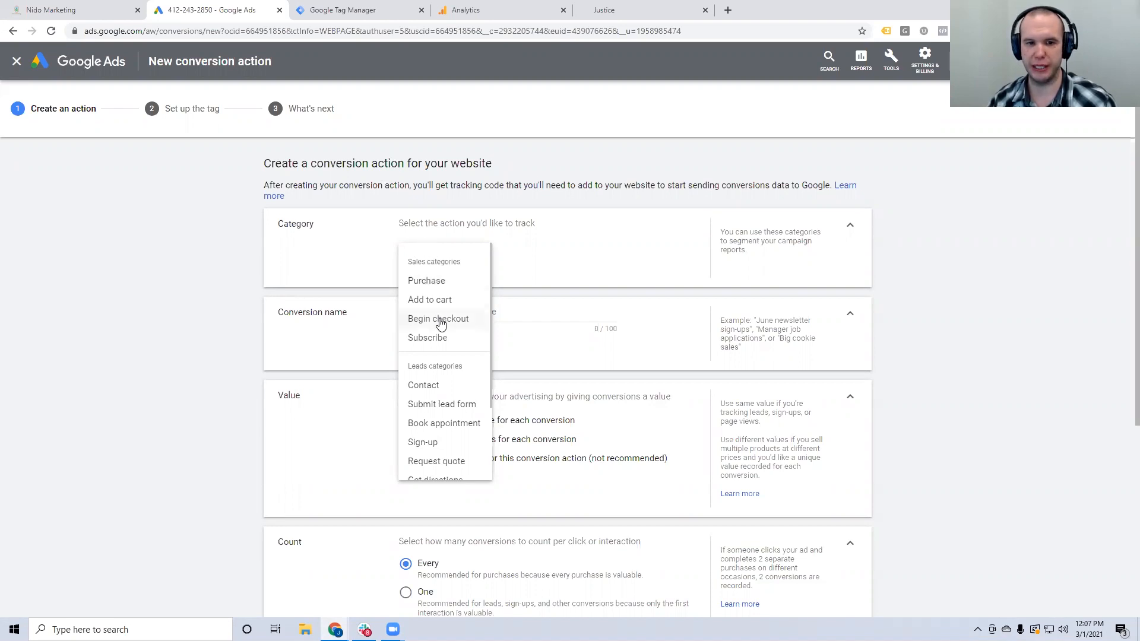
{"action": "scroll", "coordinate": [445, 320], "scroll_direction": "down", "scroll_amount": 1}
{"action": "scroll", "coordinate": [446, 288], "scroll_direction": "down", "scroll_amount": 1}
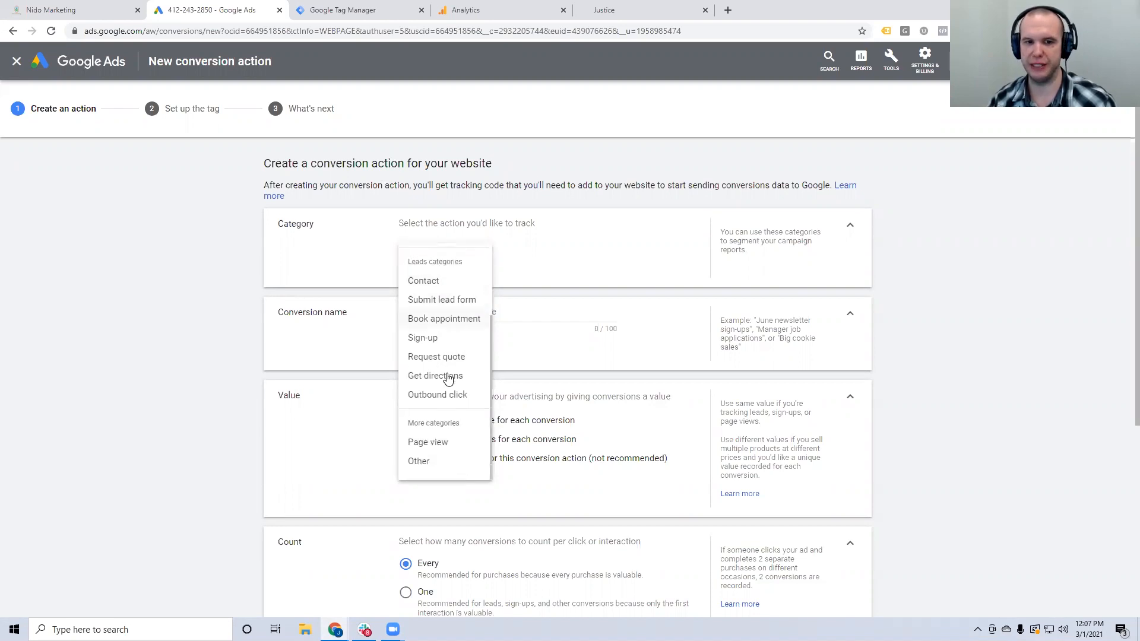
{"action": "scroll", "coordinate": [447, 427], "scroll_direction": "up", "scroll_amount": 2}
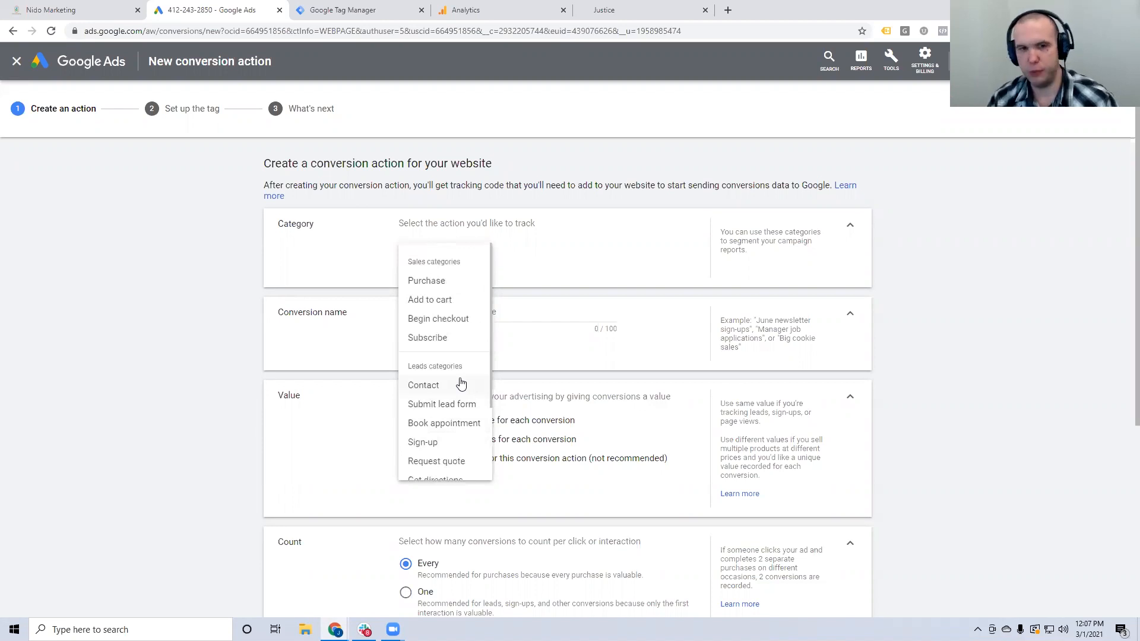
{"action": "left_click", "coordinate": [451, 411]}
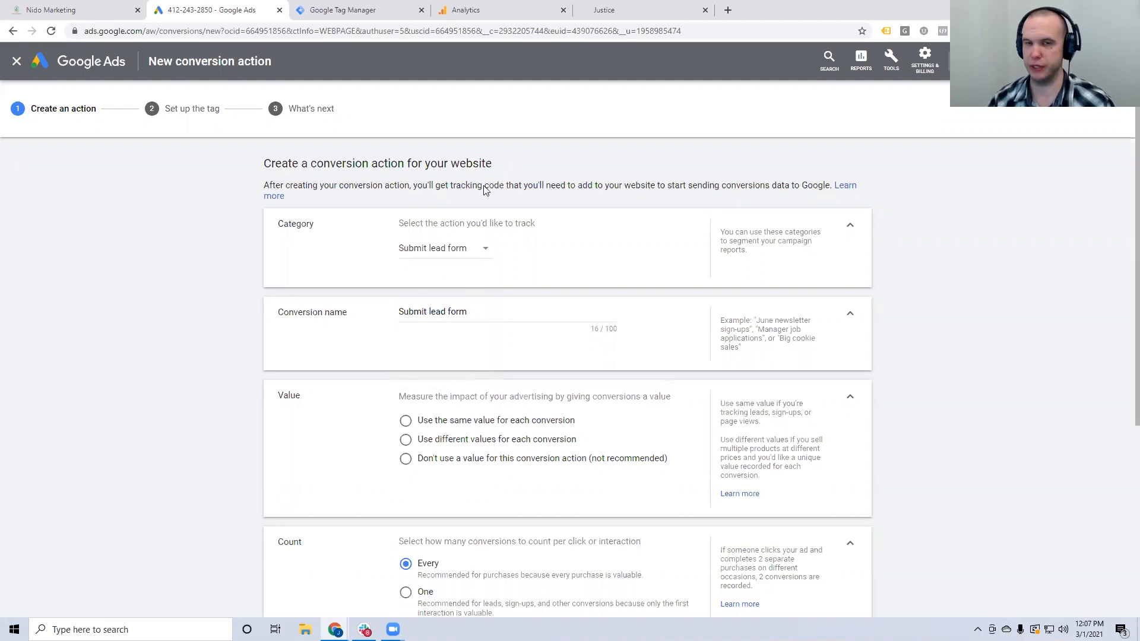
- Open taxattorneyscottsdale.com/thank-you-contact separately, examine the thank-you page and its address, and return to the Google Ads conversion form
{"action": "left_click", "coordinate": [641, 12]}
{"action": "scroll", "coordinate": [567, 182], "scroll_direction": "up", "scroll_amount": 5}
{"action": "key", "text": "Return"}
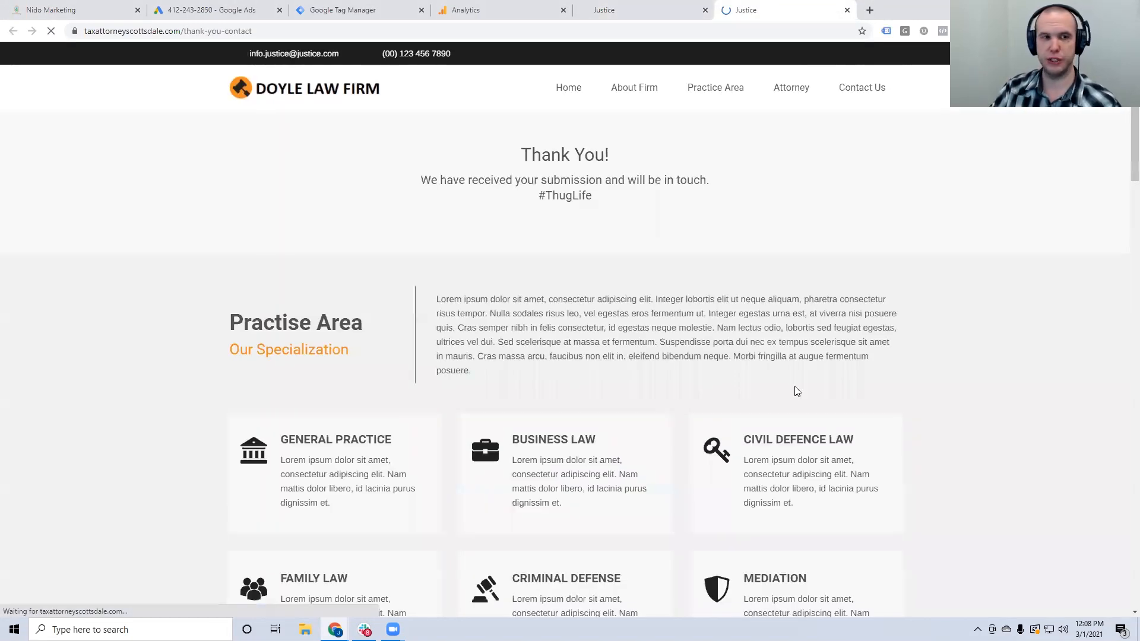
{"action": "left_click", "coordinate": [857, 54]}
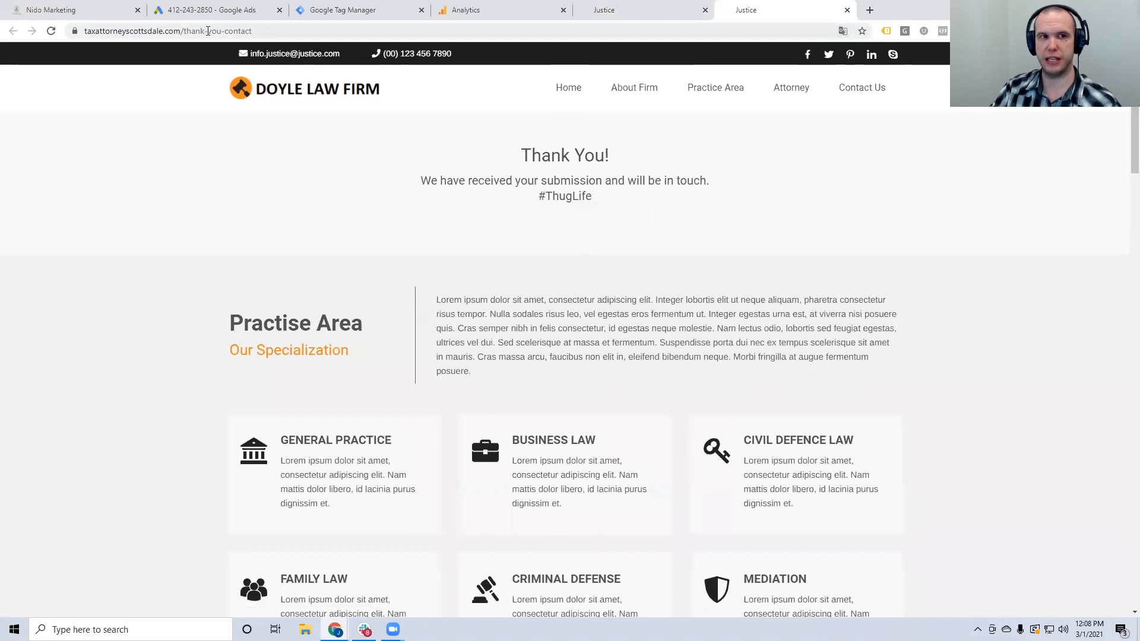
{"action": "double_click", "coordinate": [256, 30]}
{"action": "left_click", "coordinate": [378, 31]}
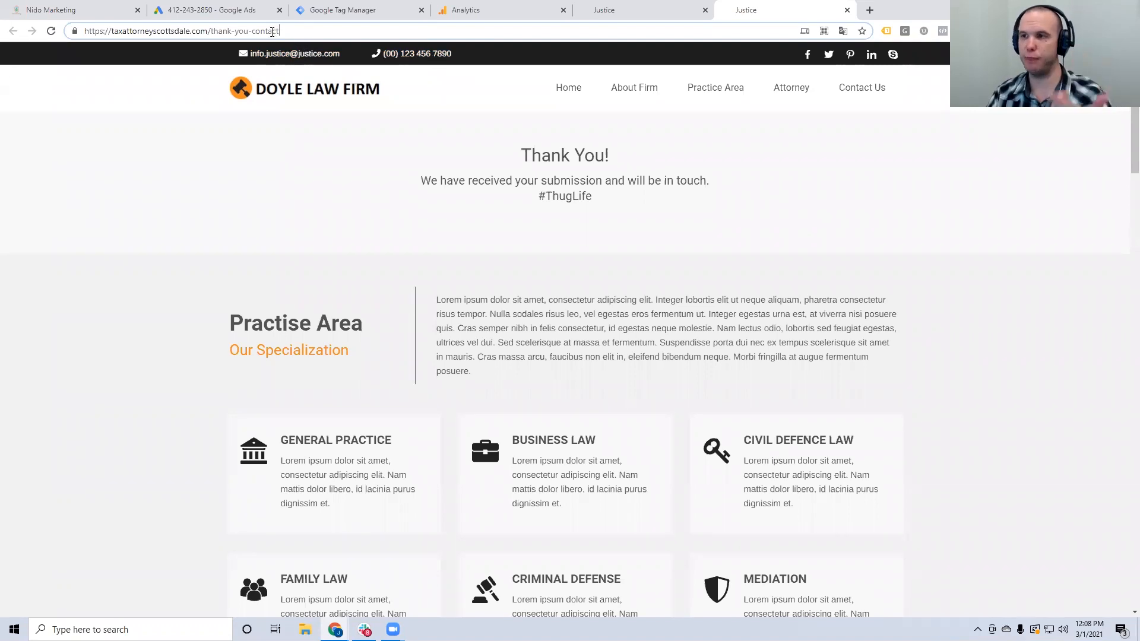
{"action": "left_click", "coordinate": [221, 10]}
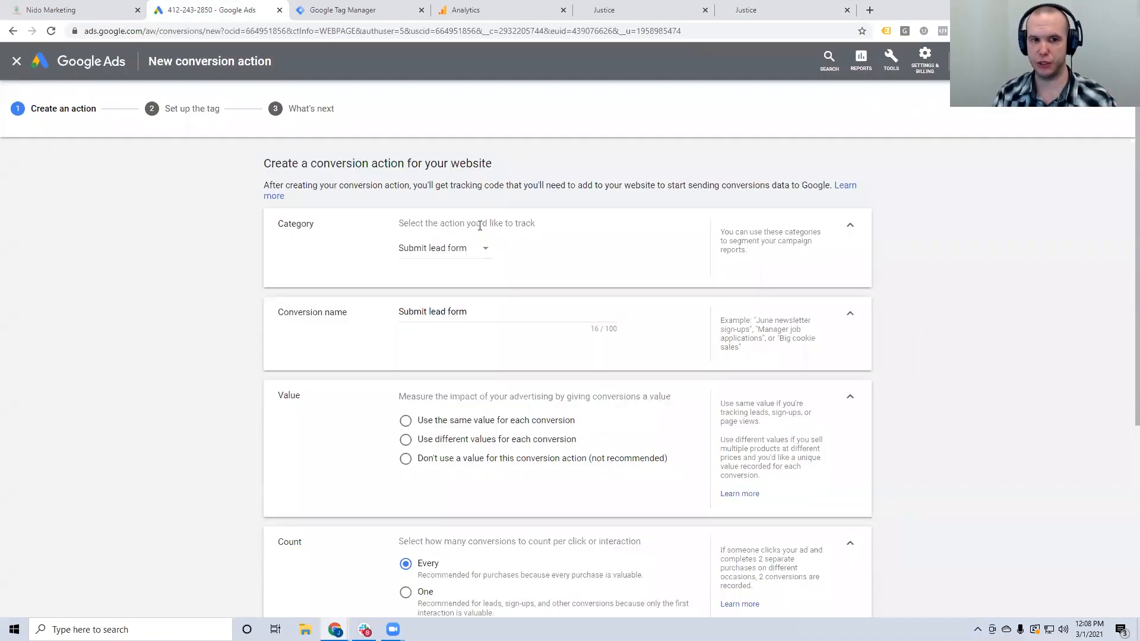
- Name the conversion action "Contact Form Submitted" and choose not to use a value for it
{"action": "triple_click", "coordinate": [422, 311]}
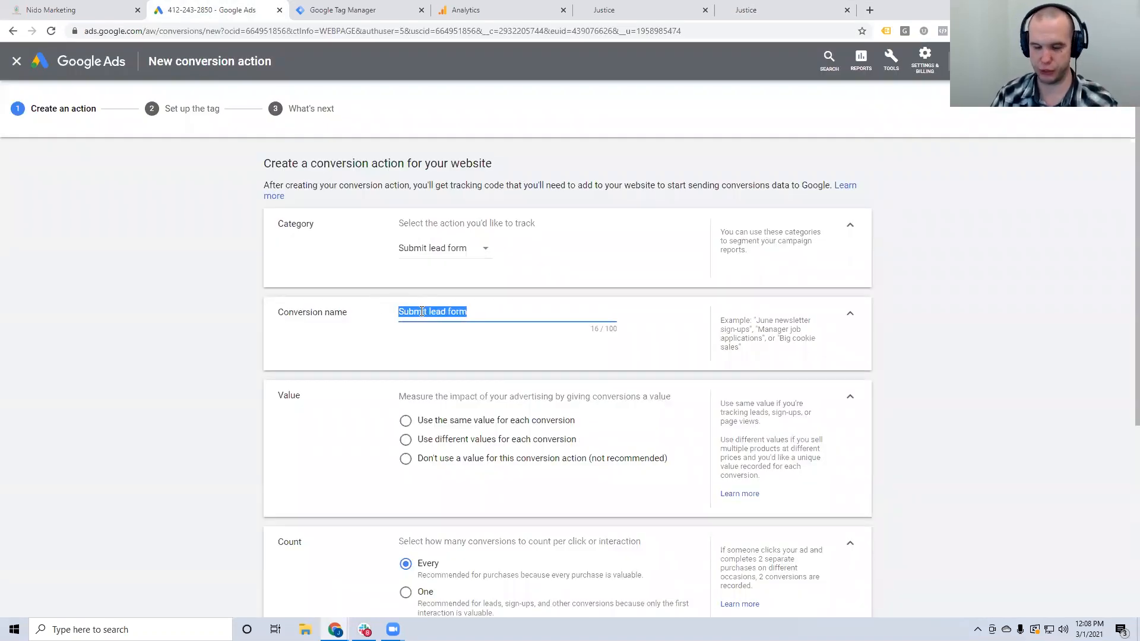
{"action": "type", "text": "Contact Form"}
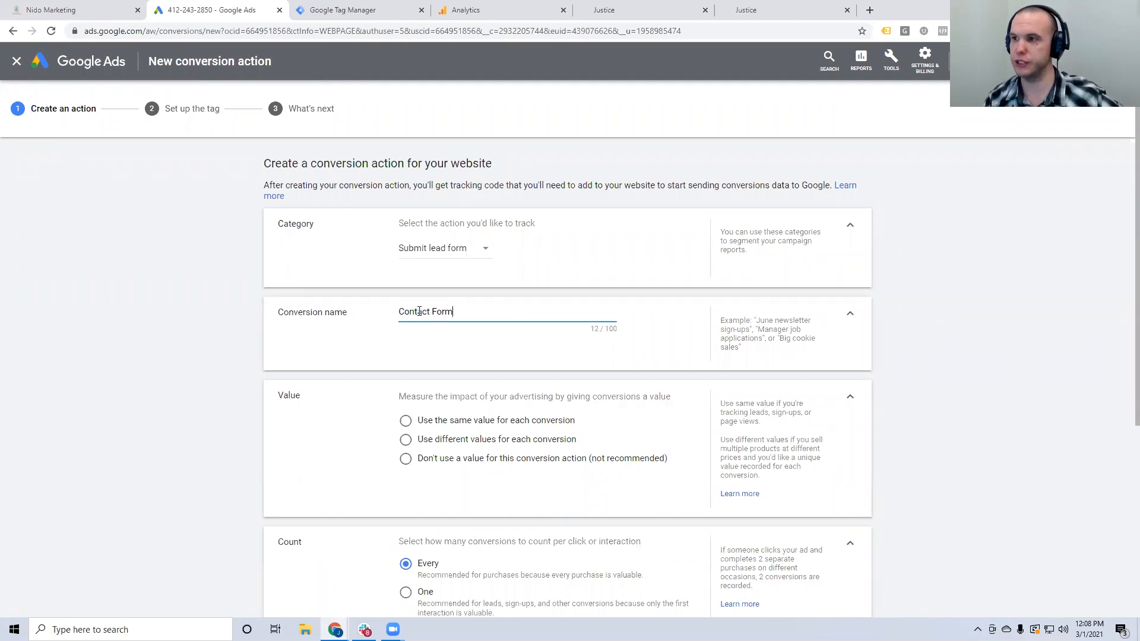
{"action": "type", "text": " Submitted"}
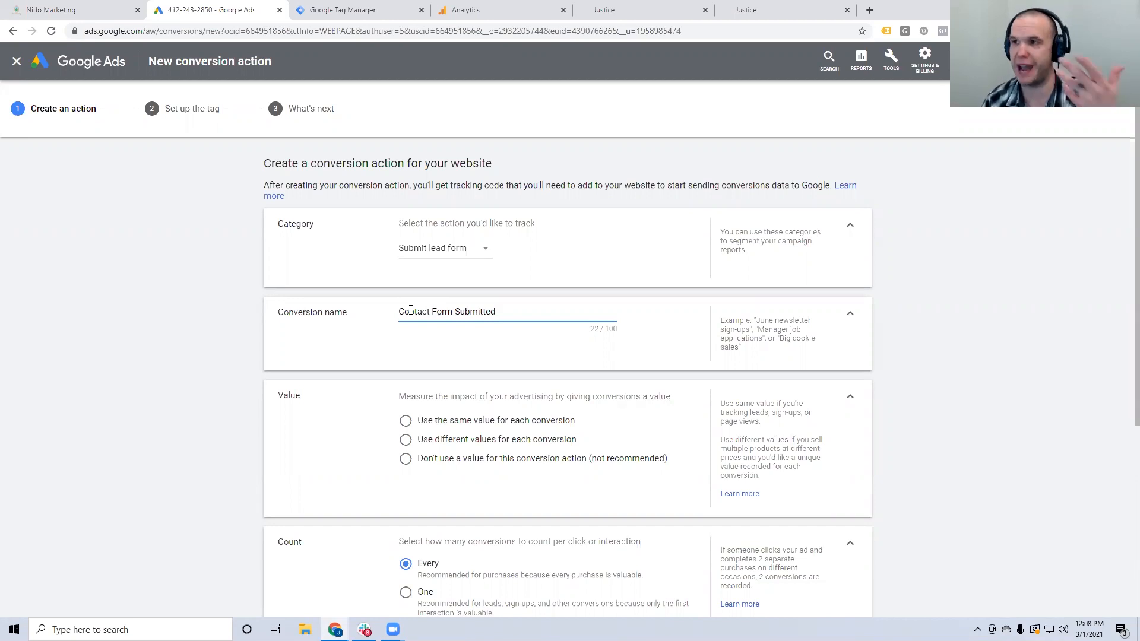
{"action": "scroll", "coordinate": [411, 311], "scroll_direction": "down", "scroll_amount": 2}
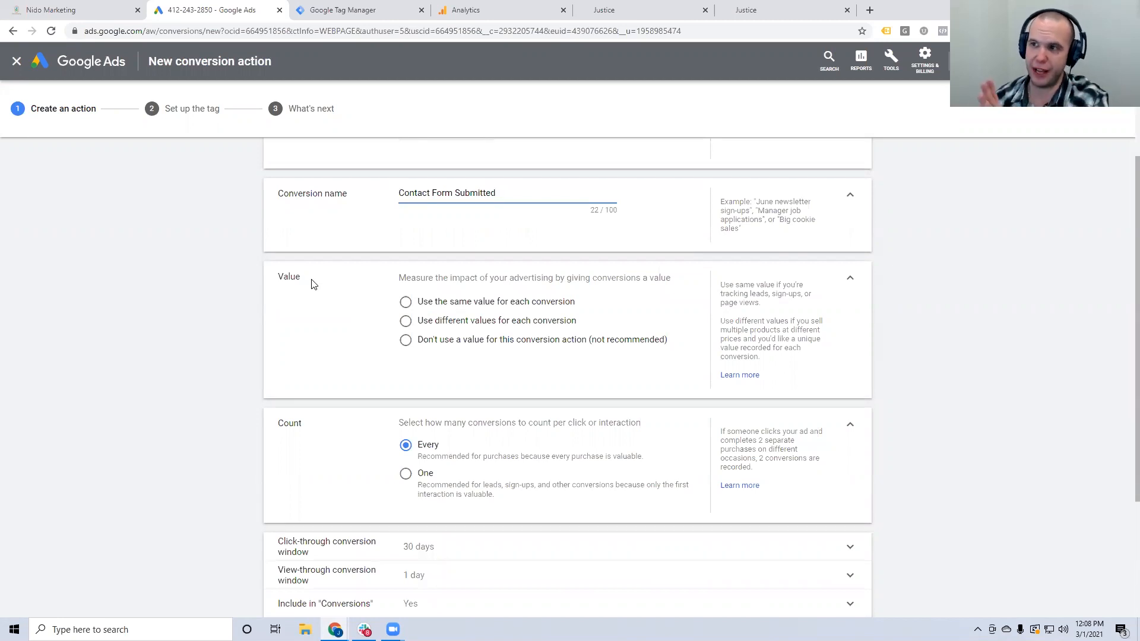
{"action": "left_click", "coordinate": [418, 343]}
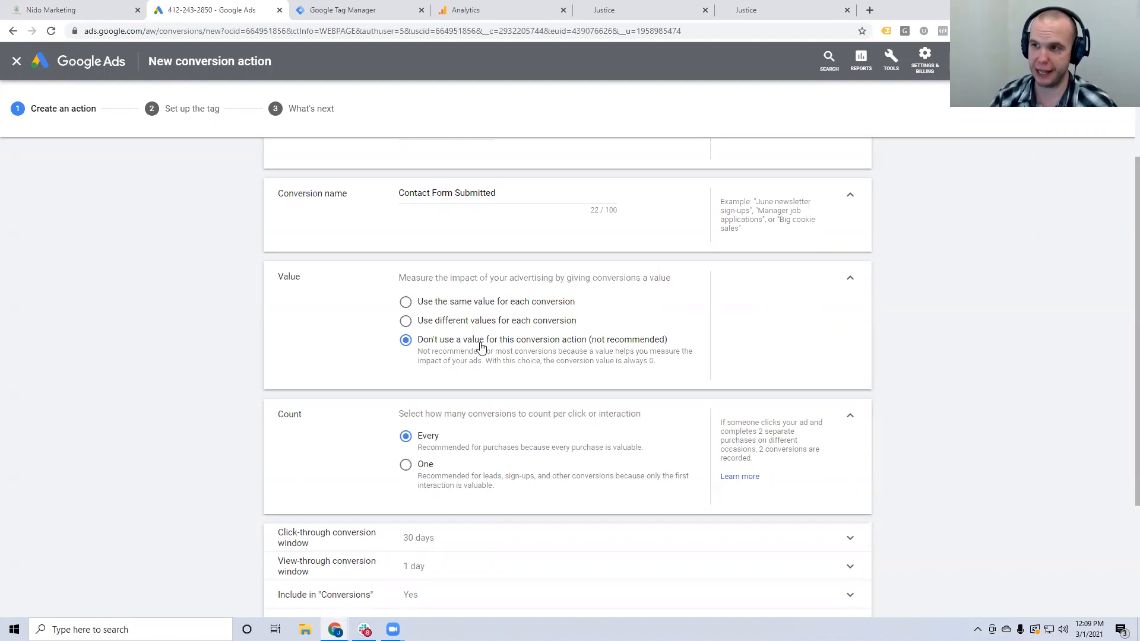
{"action": "left_click", "coordinate": [473, 306]}
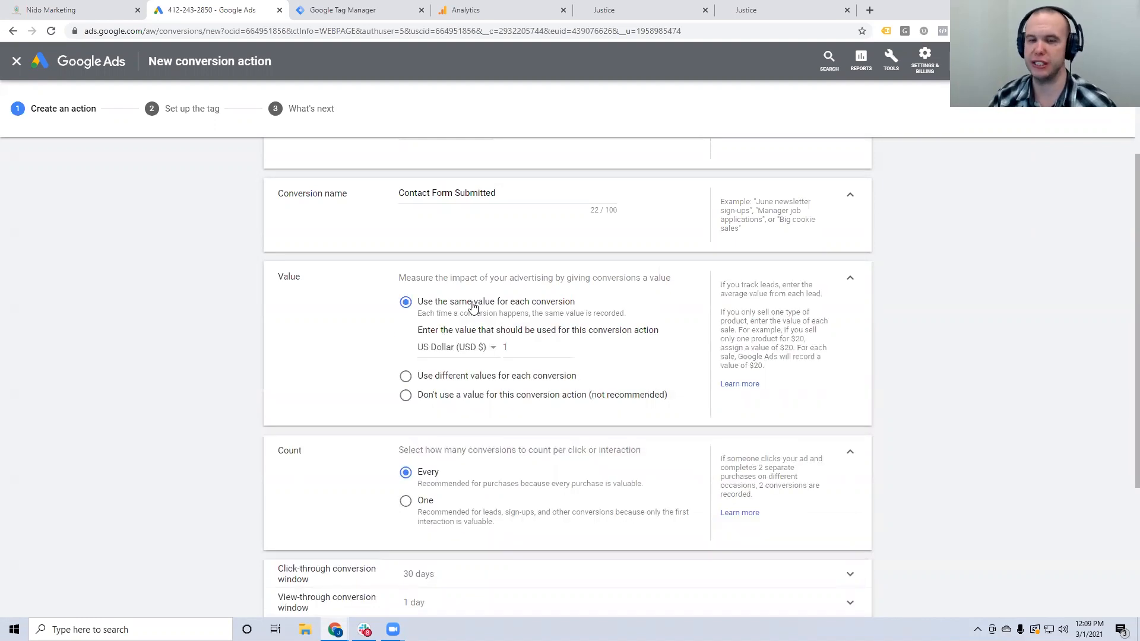
{"action": "left_click", "coordinate": [525, 350]}
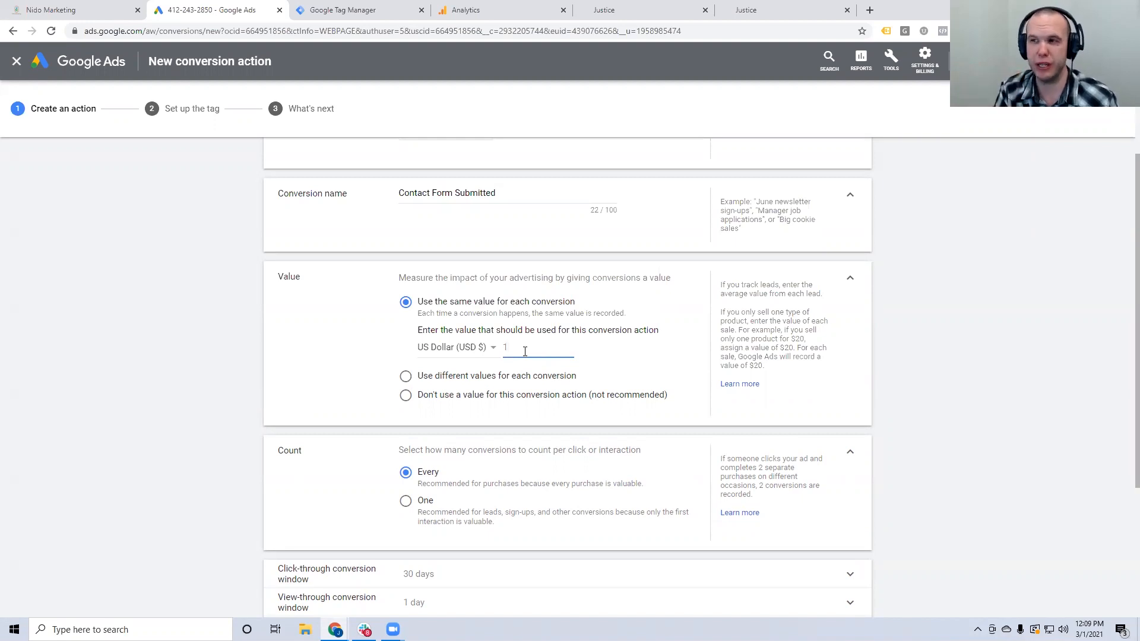
{"action": "key", "text": "BackSpace"}
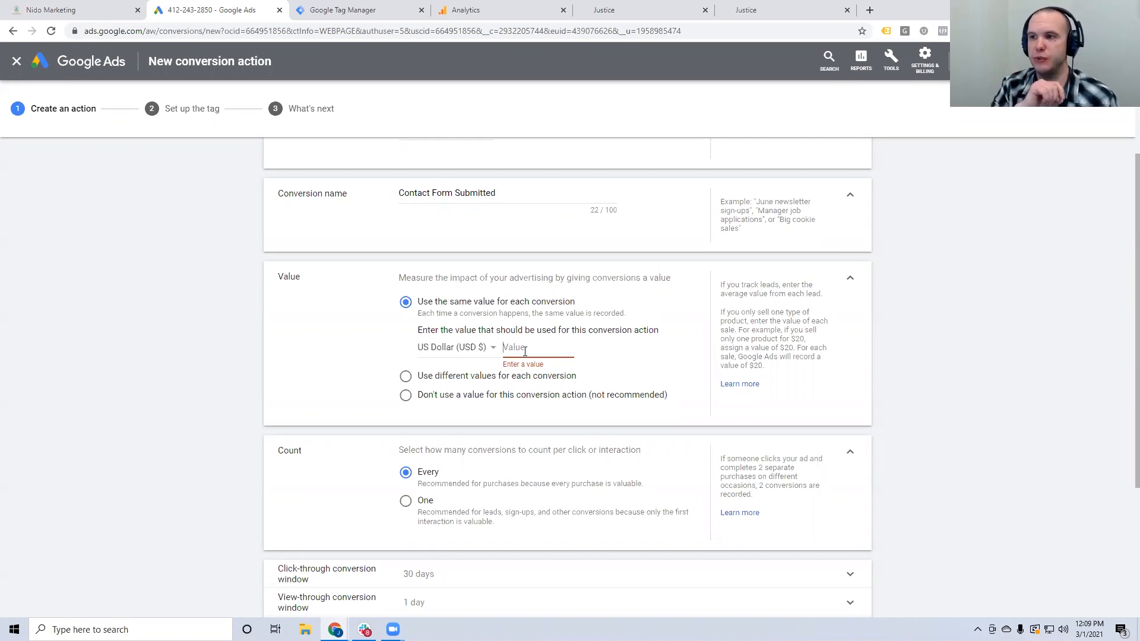
{"action": "type", "text": "500"}
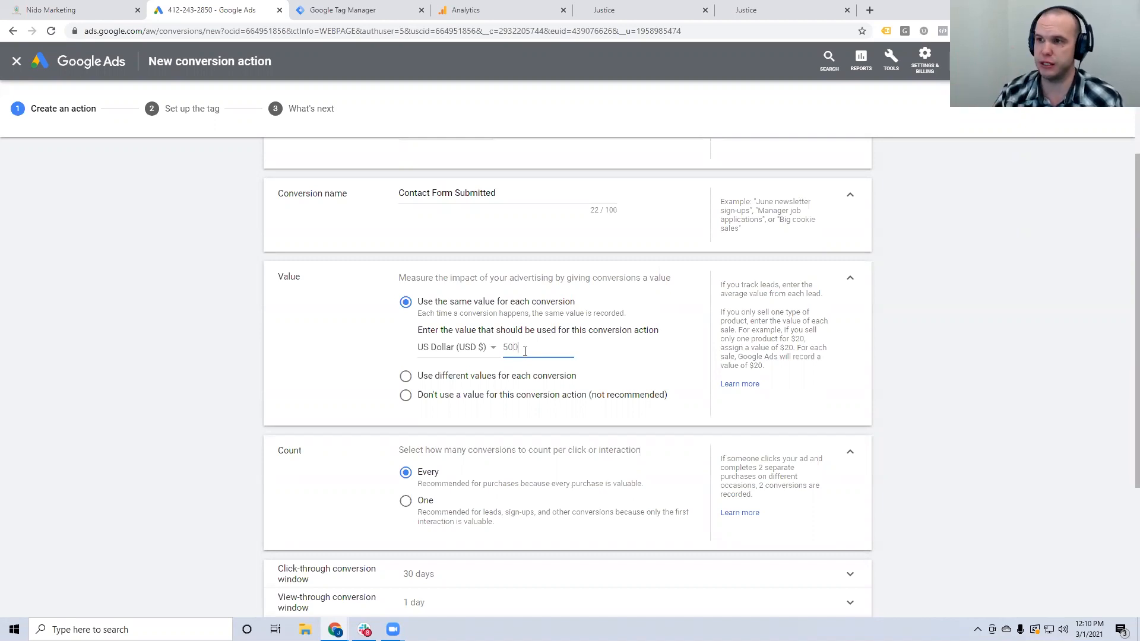
{"action": "left_click", "coordinate": [476, 397]}
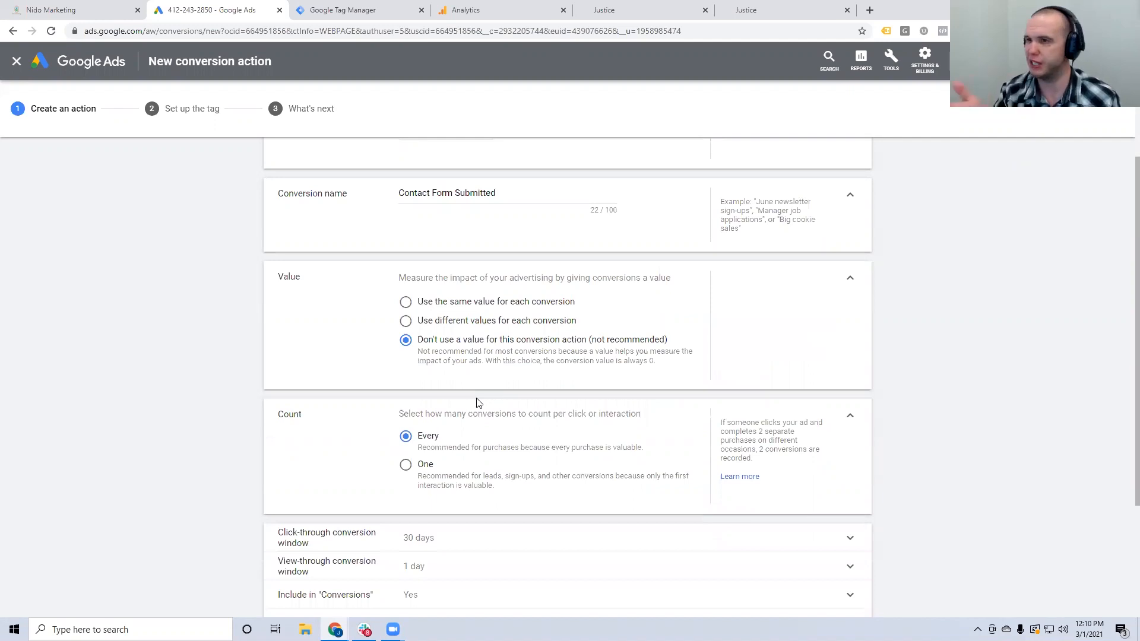
- Set the conversion count to One and the click-through conversion window to 90 days
{"action": "scroll", "coordinate": [479, 403], "scroll_direction": "down", "scroll_amount": 3}
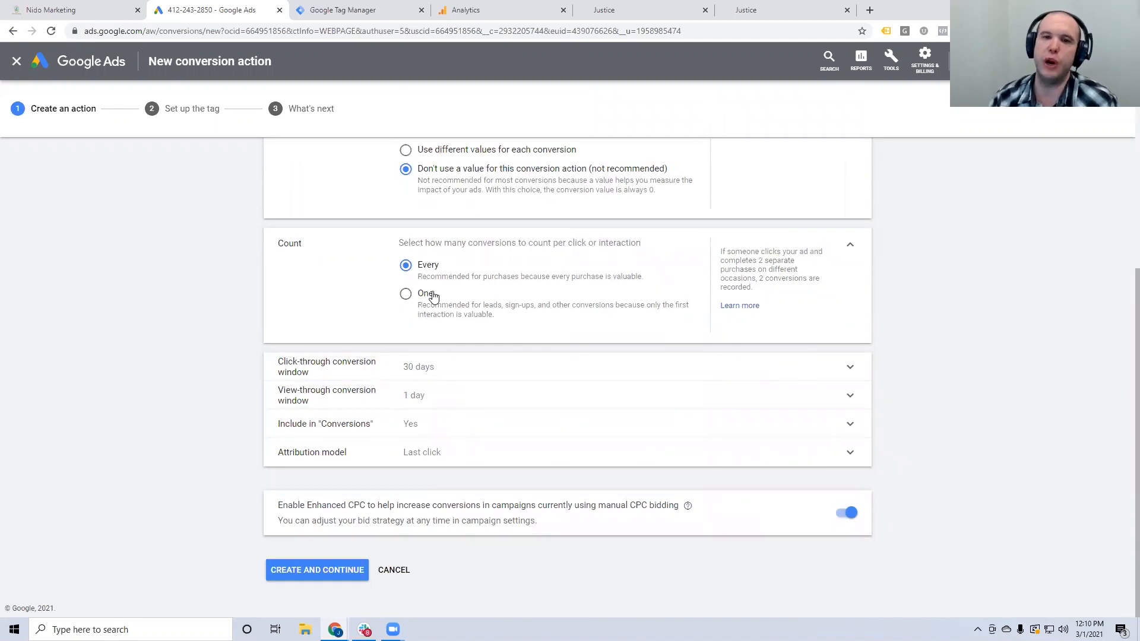
{"action": "left_click", "coordinate": [433, 297]}
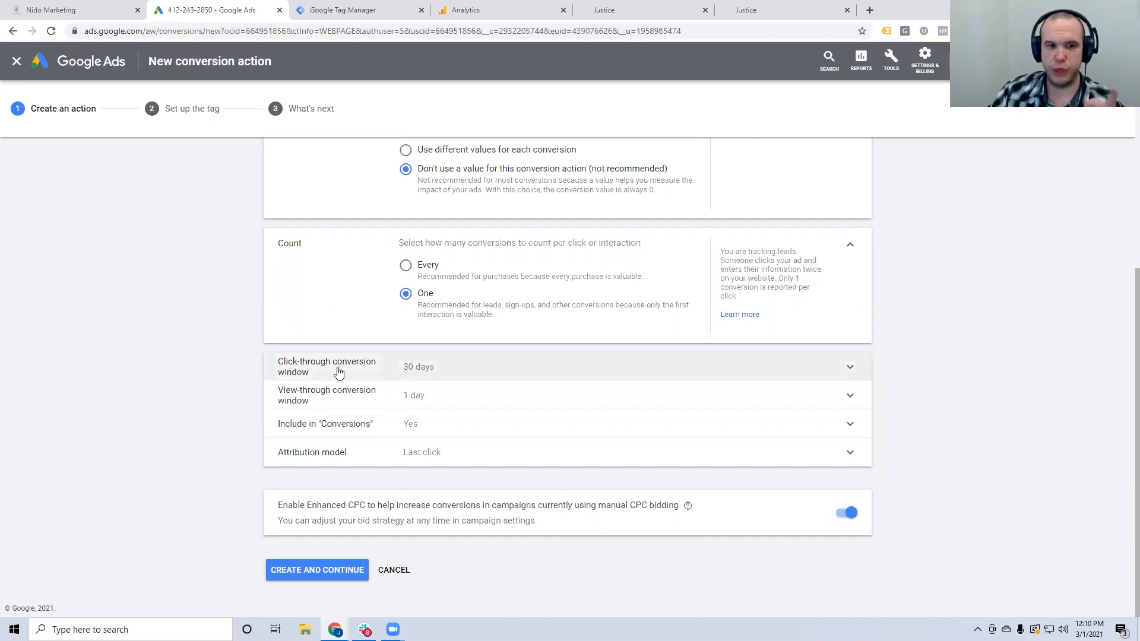
{"action": "left_click", "coordinate": [418, 374]}
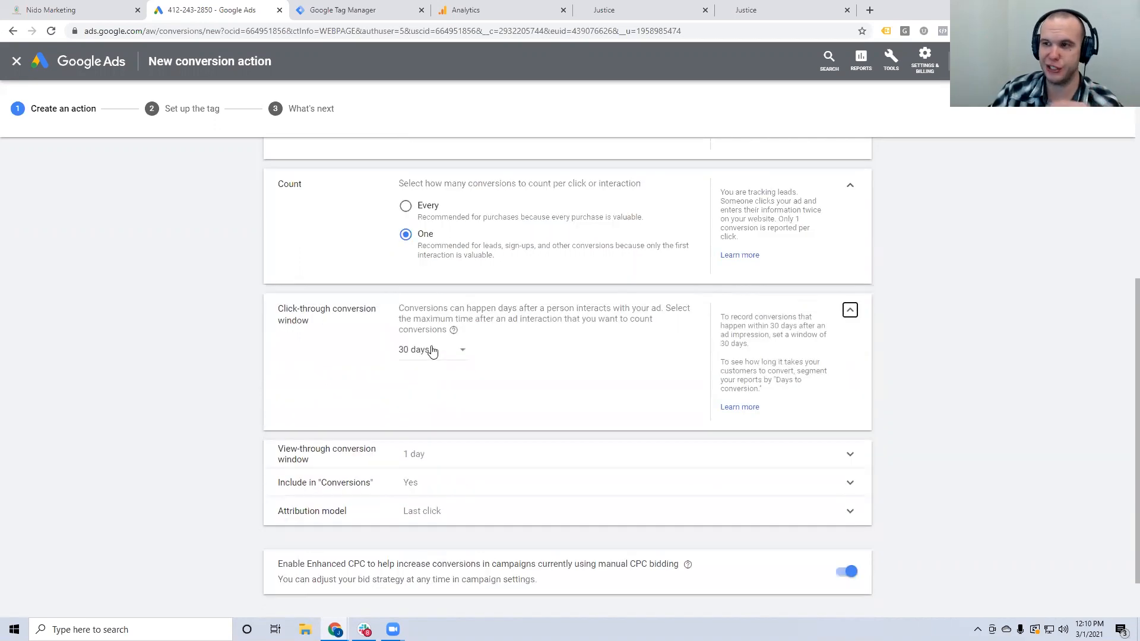
{"action": "left_click", "coordinate": [431, 350]}
{"action": "left_click", "coordinate": [432, 384]}
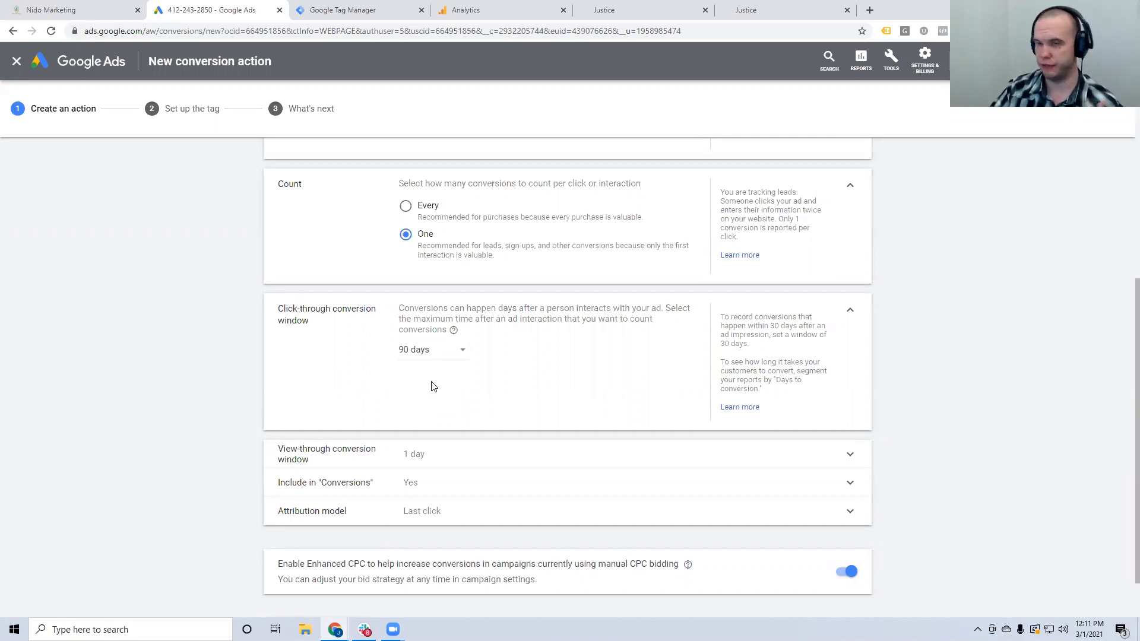
{"action": "left_click", "coordinate": [452, 355]}
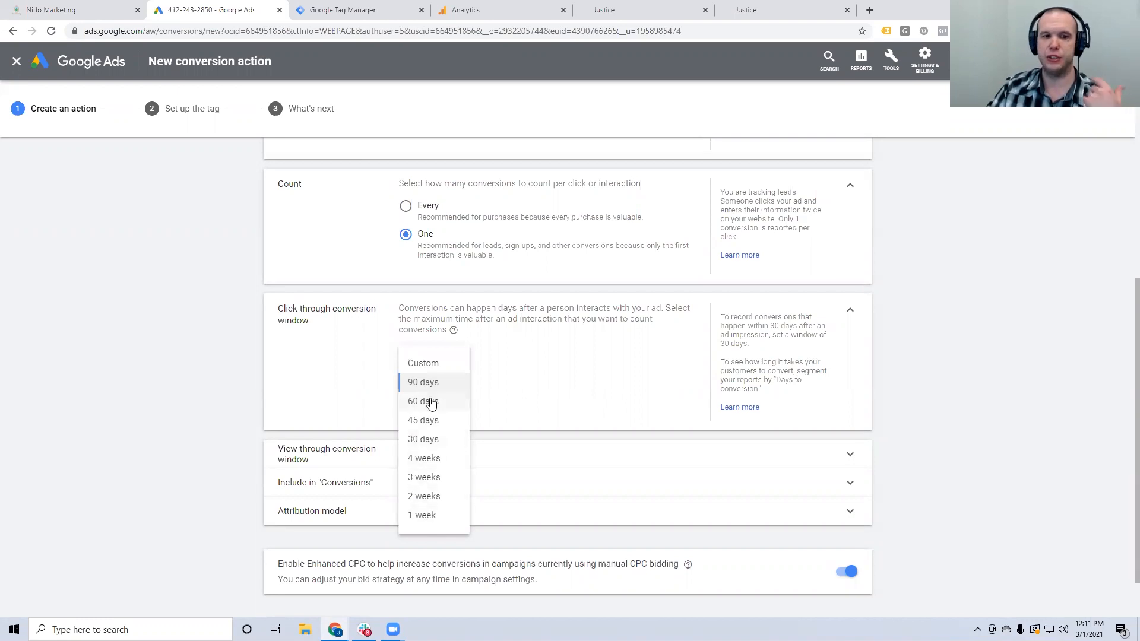
{"action": "left_click", "coordinate": [435, 389]}
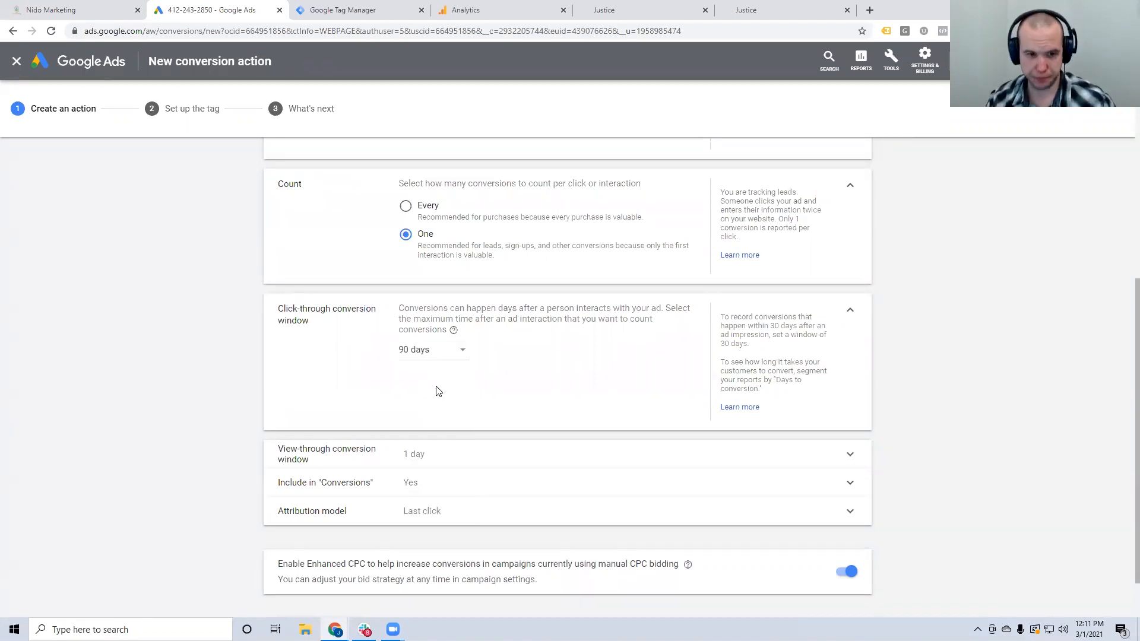
- Set the view-through conversion window to 30 days
{"action": "scroll", "coordinate": [436, 390], "scroll_direction": "down", "scroll_amount": 1}
{"action": "left_click", "coordinate": [434, 398]}
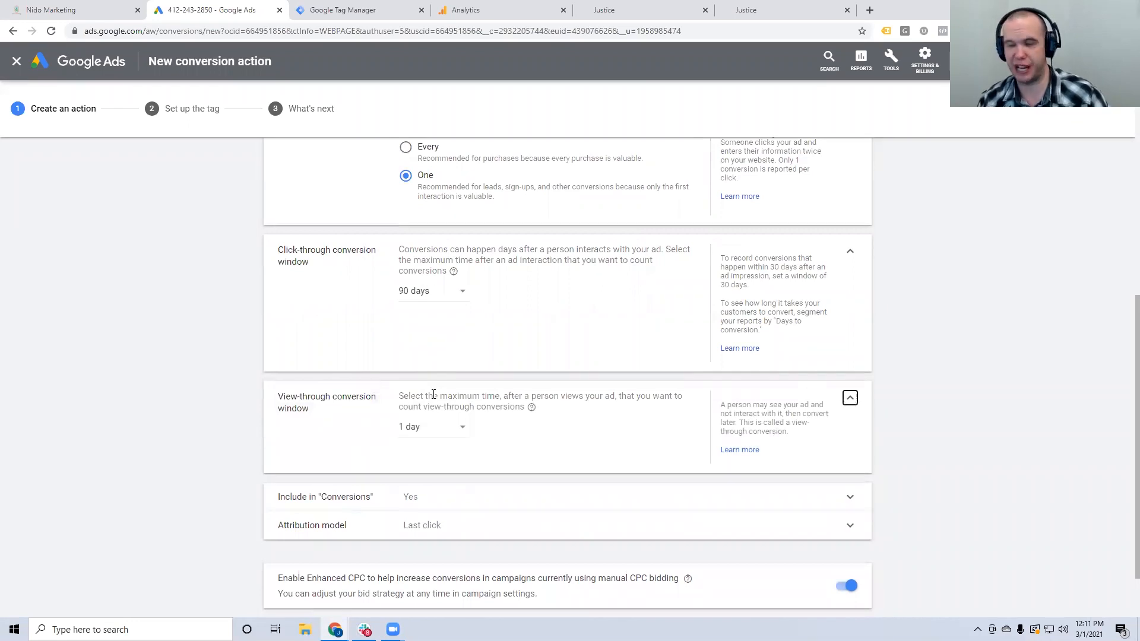
{"action": "scroll", "coordinate": [433, 393], "scroll_direction": "down", "scroll_amount": 1}
{"action": "left_click", "coordinate": [420, 360]}
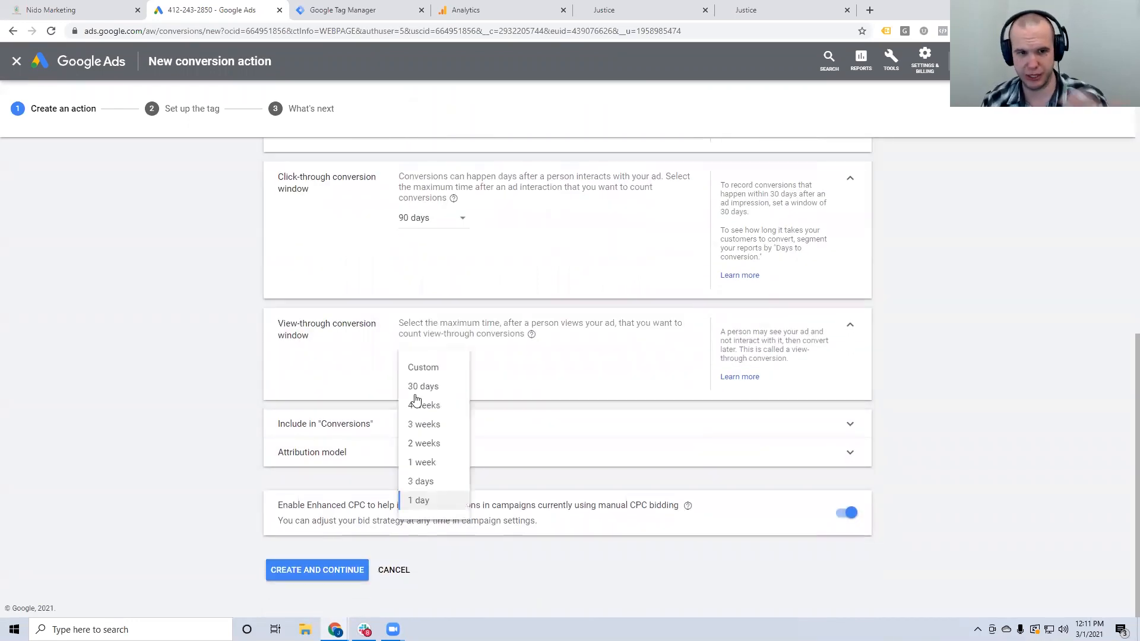
{"action": "left_click", "coordinate": [423, 387]}
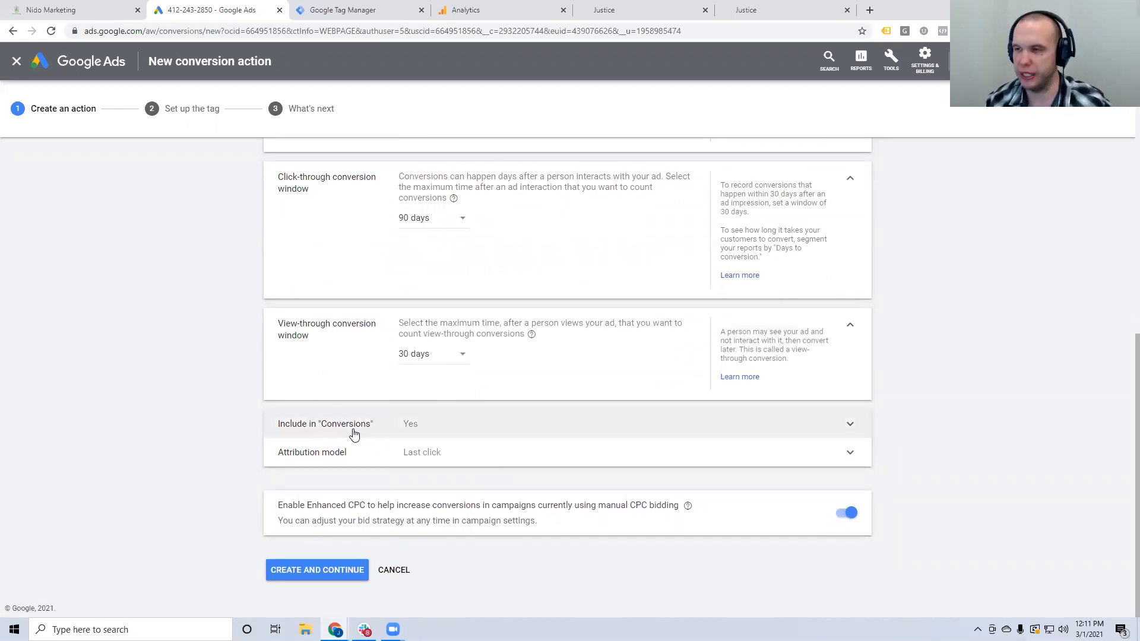
- Review the Include in "Conversions" setting and the available attribution models, keeping Last click as the model
{"action": "left_click", "coordinate": [374, 431]}
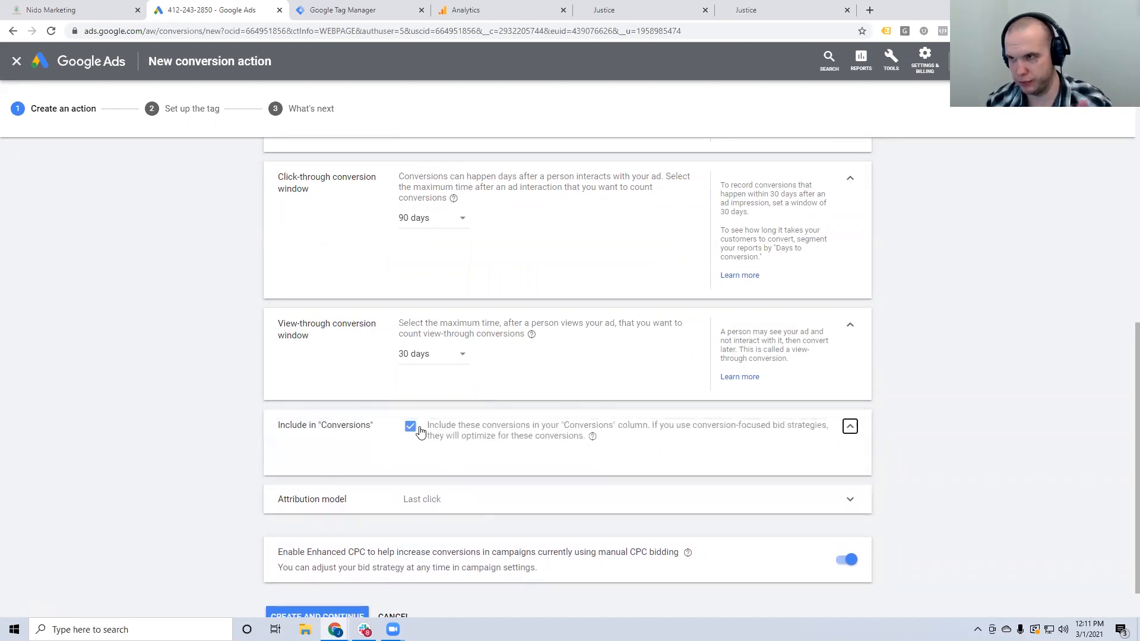
{"action": "left_click", "coordinate": [850, 426]}
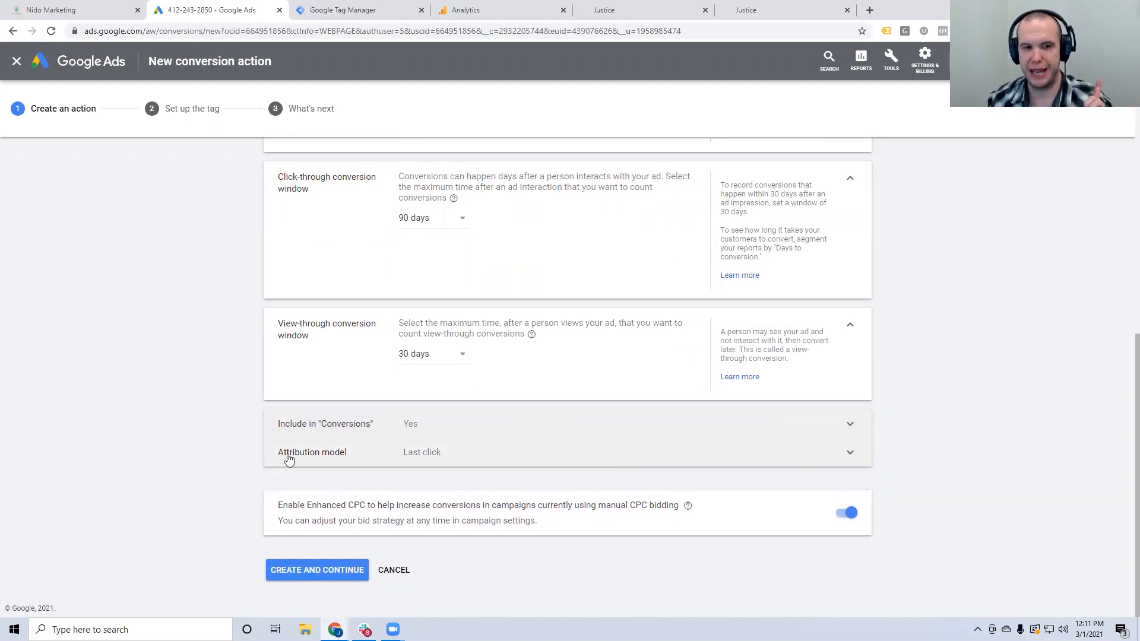
{"action": "left_click", "coordinate": [453, 457]}
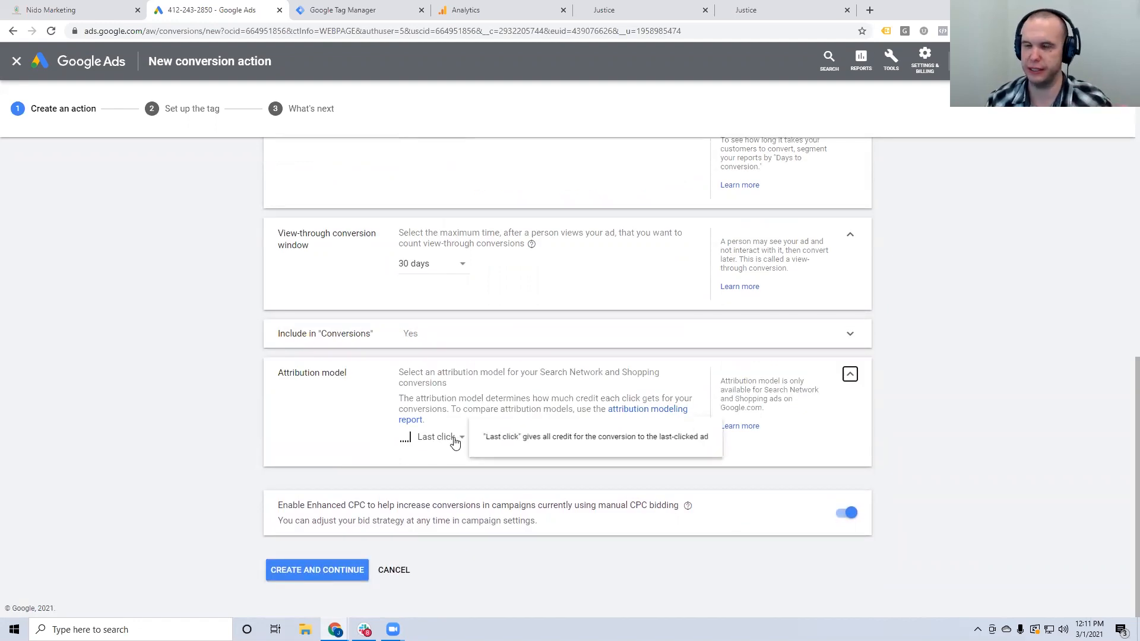
{"action": "left_click", "coordinate": [455, 443]}
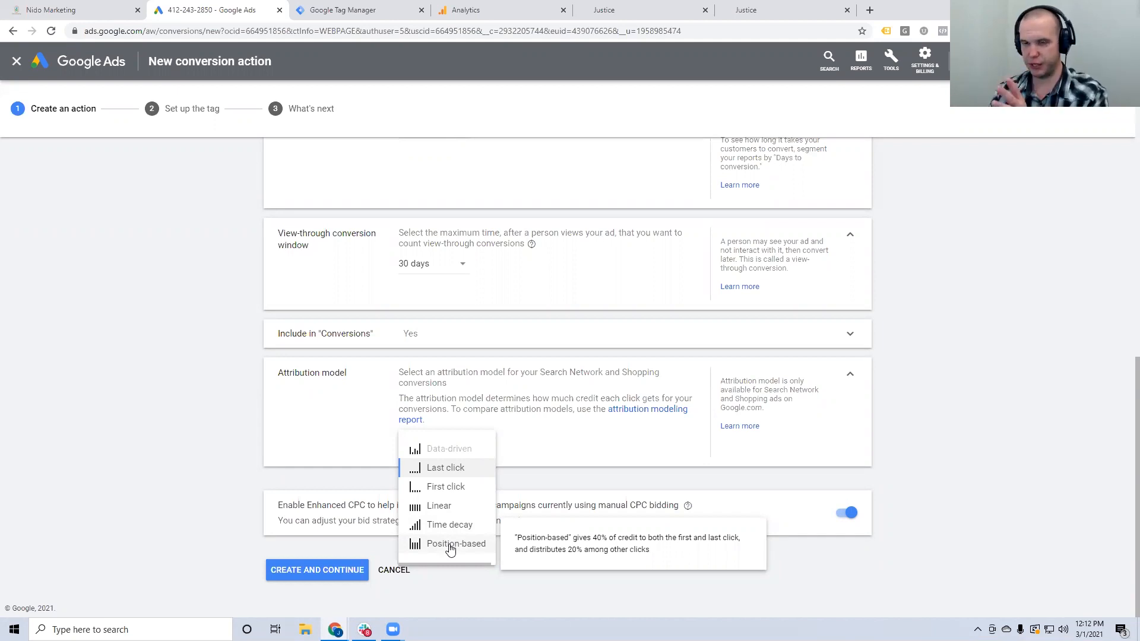
{"action": "left_click", "coordinate": [446, 469]}
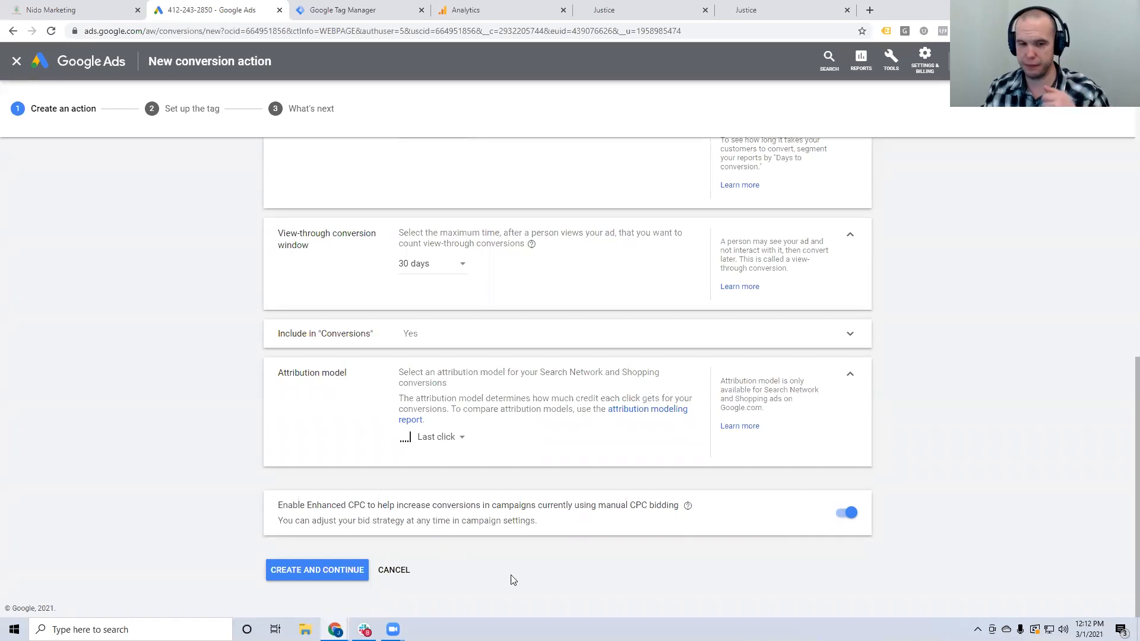
- Create the conversion action and choose Google Tag Manager as the way to install its tag
{"action": "left_click", "coordinate": [318, 575]}
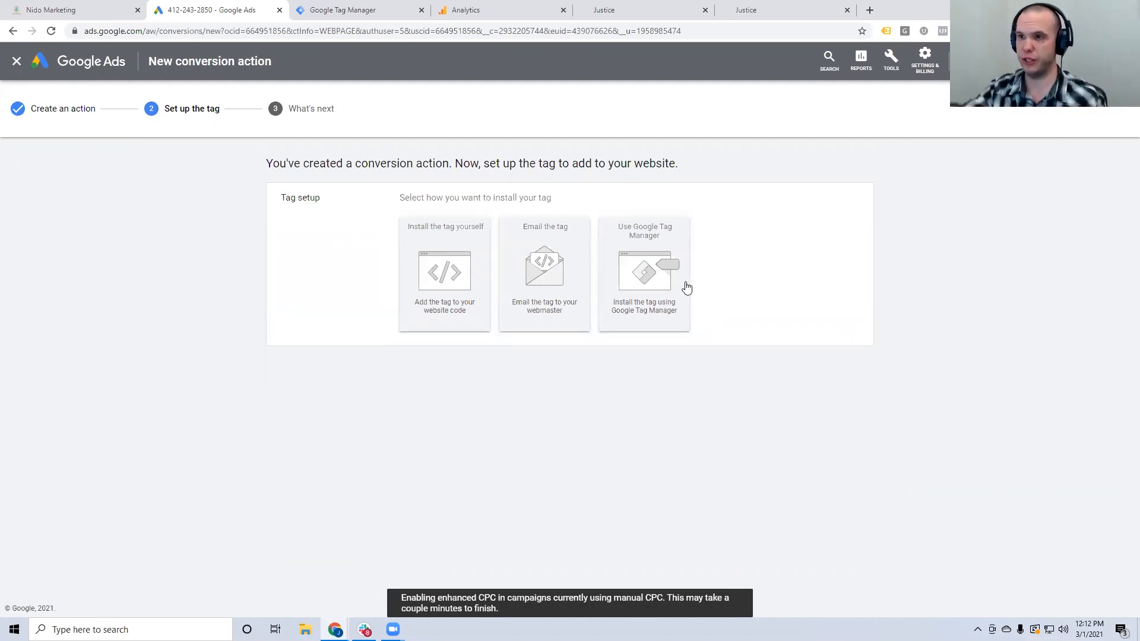
{"action": "left_click", "coordinate": [646, 252]}
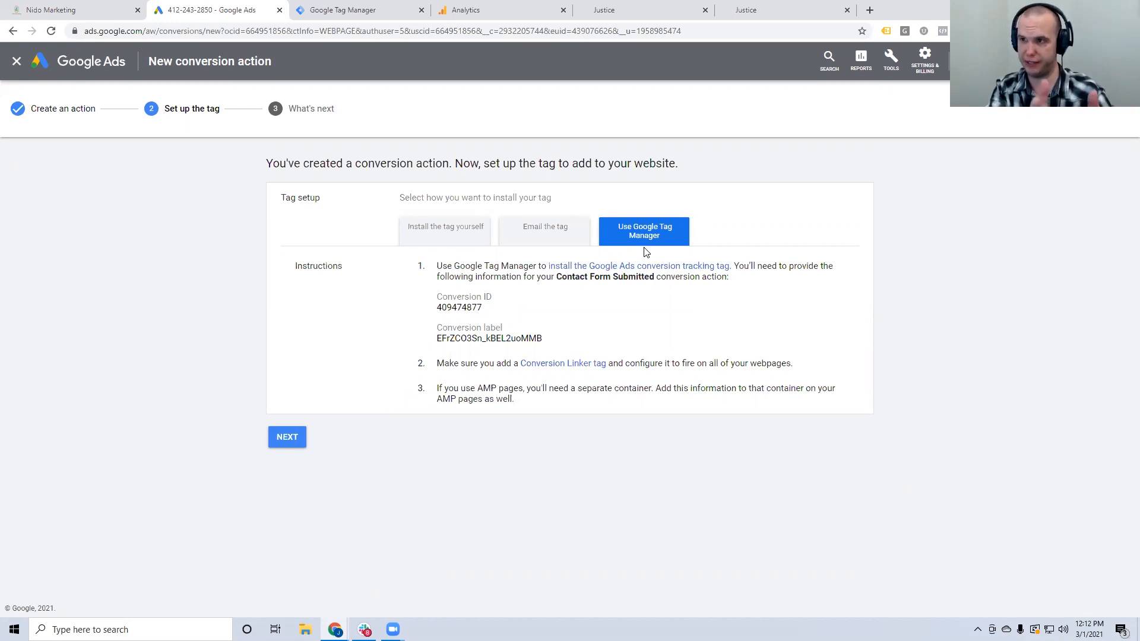
- Switch to Google Tag Manager and start a new trigger named "Contact Form Submit" in the taxattorneyscottsdale.com container
{"action": "left_click", "coordinate": [364, 12]}
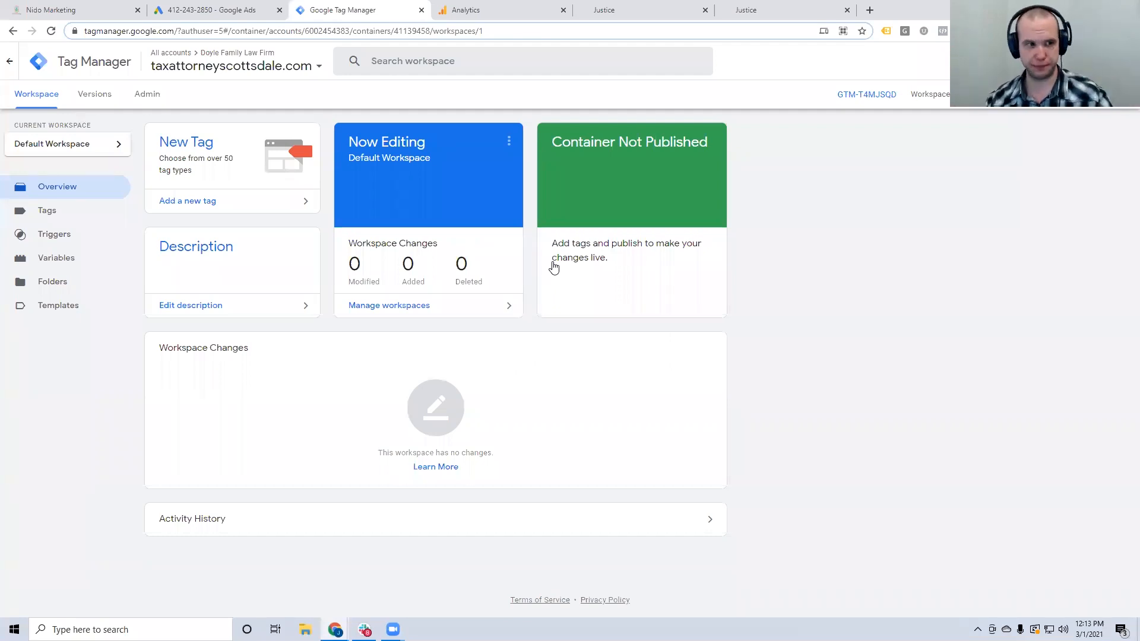
{"action": "left_click", "coordinate": [72, 236]}
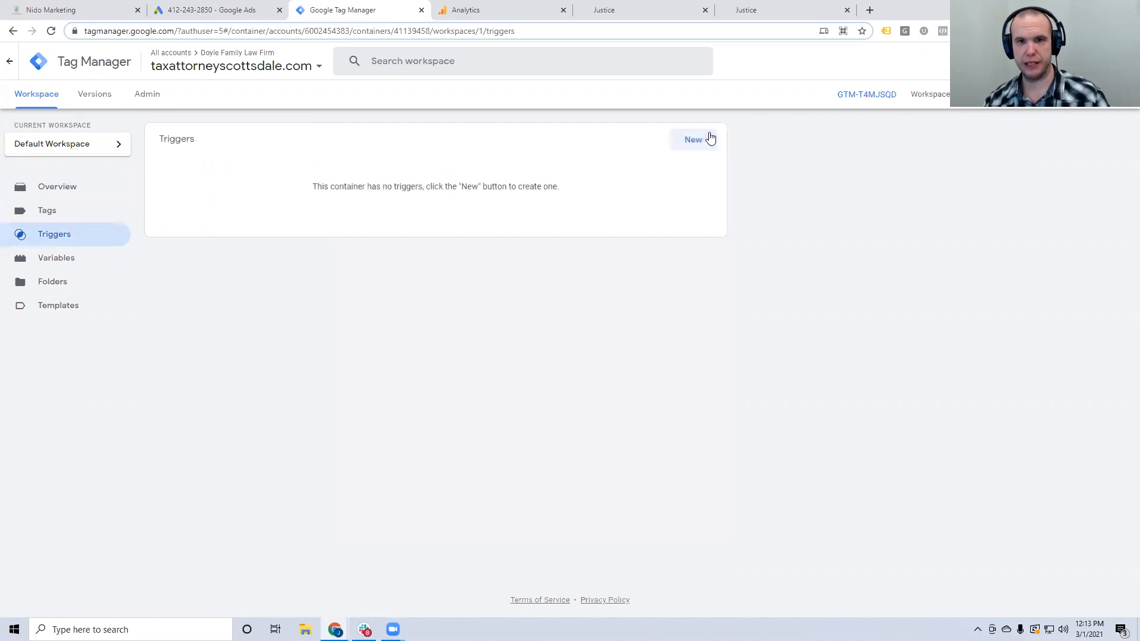
{"action": "left_click", "coordinate": [709, 139]}
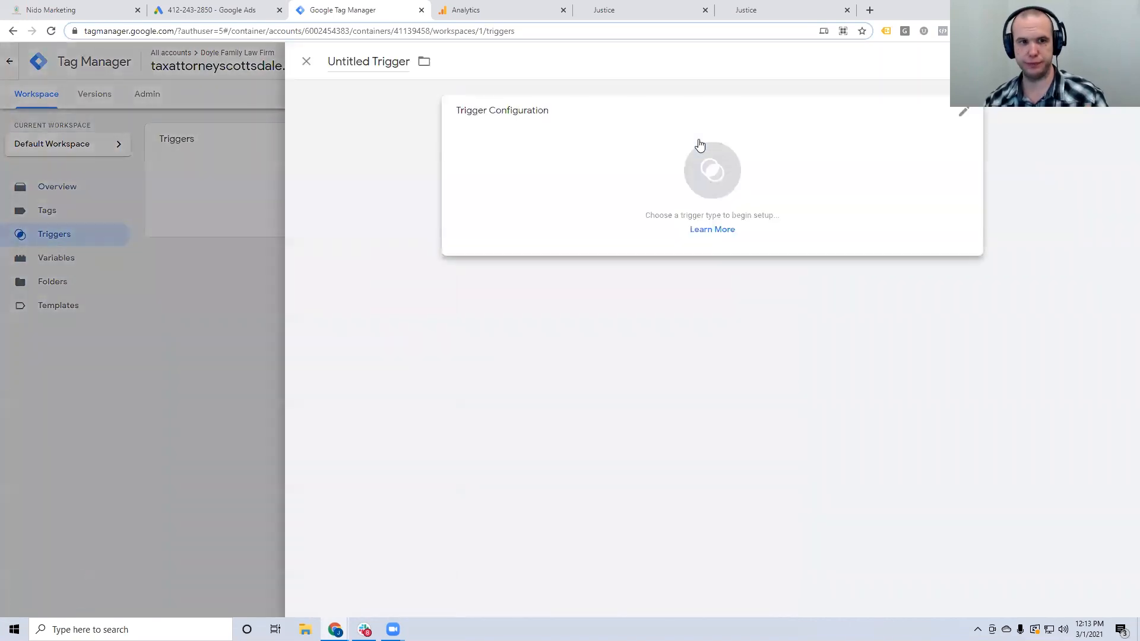
{"action": "left_click", "coordinate": [380, 67]}
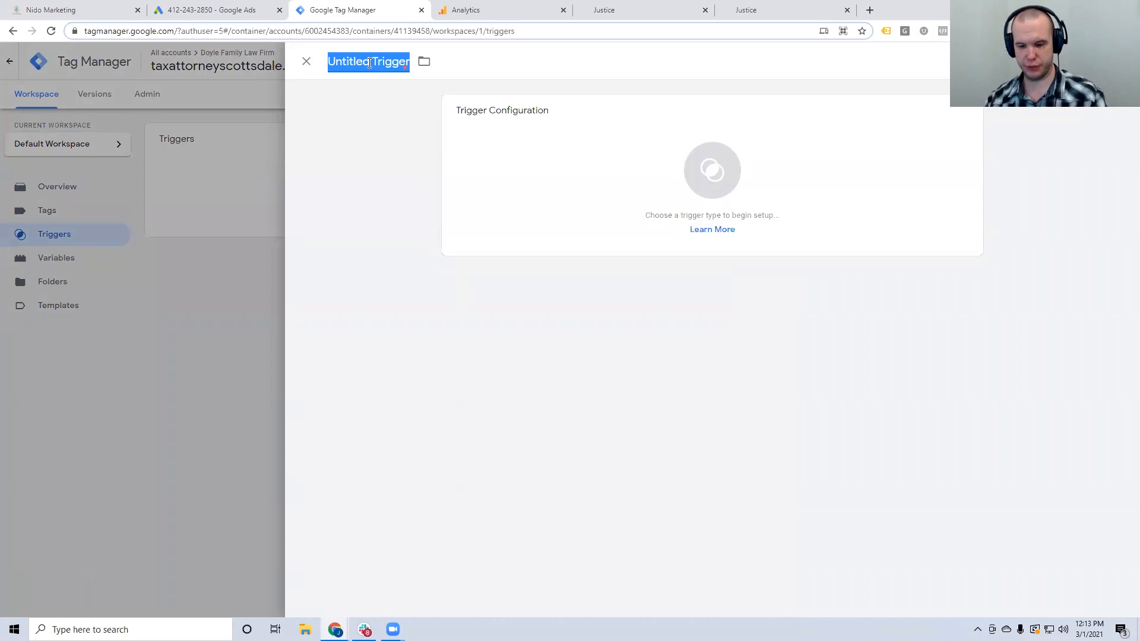
{"action": "type", "text": "Contact Form Submit"}
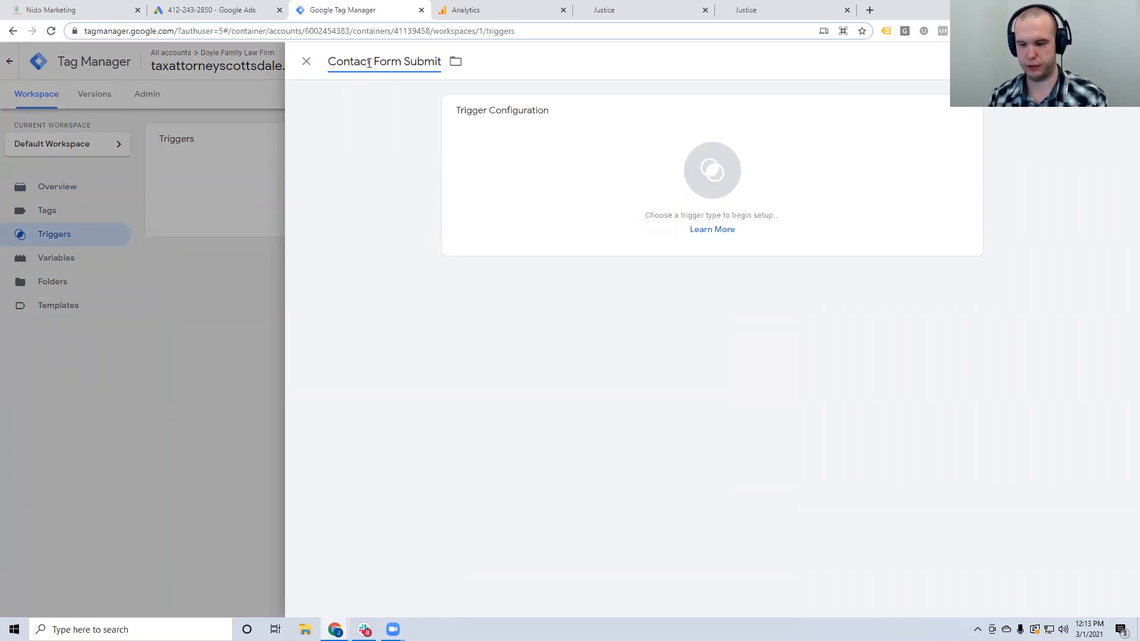
- Set the trigger type to Page View, firing on some page views, with Page URL as the condition variable and contains as the operator
{"action": "left_click", "coordinate": [632, 189]}
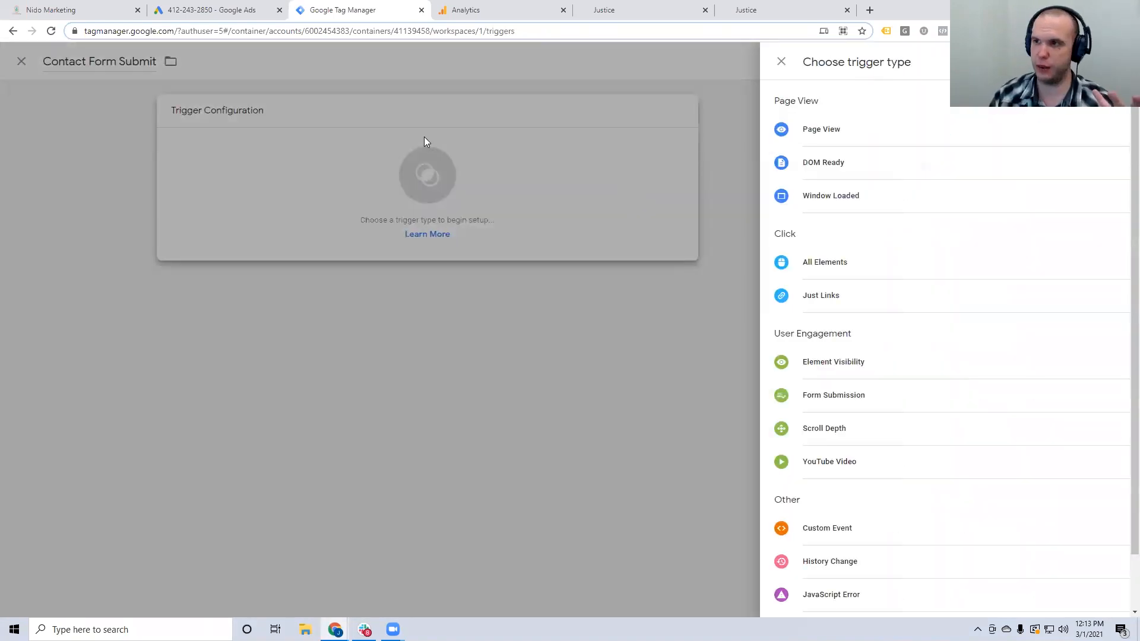
{"action": "left_click", "coordinate": [828, 132]}
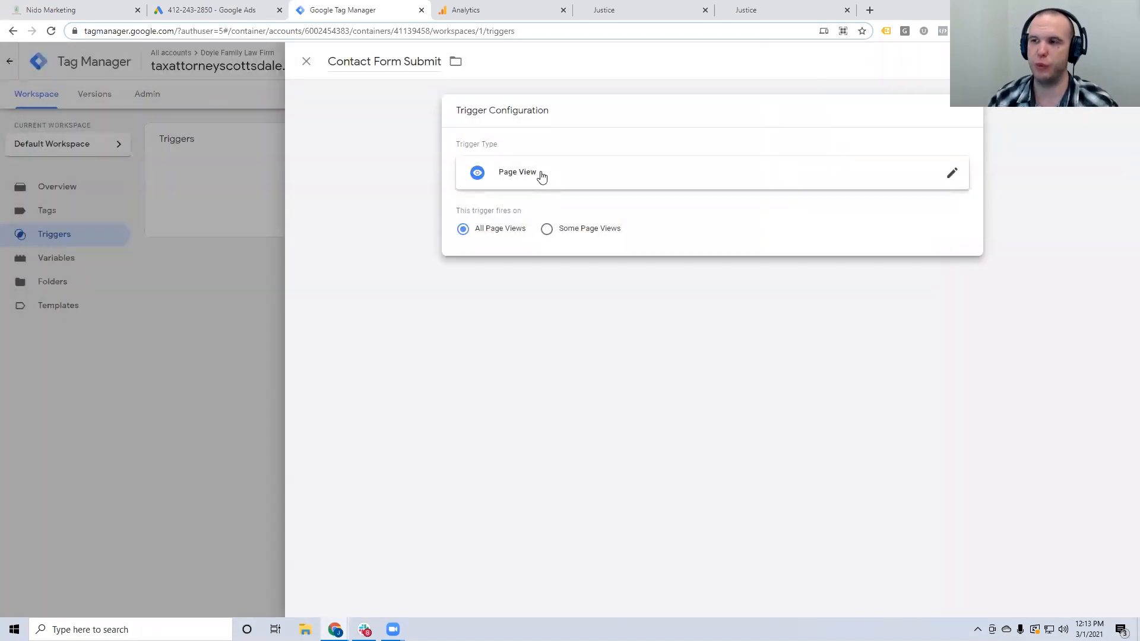
{"action": "left_click", "coordinate": [563, 233]}
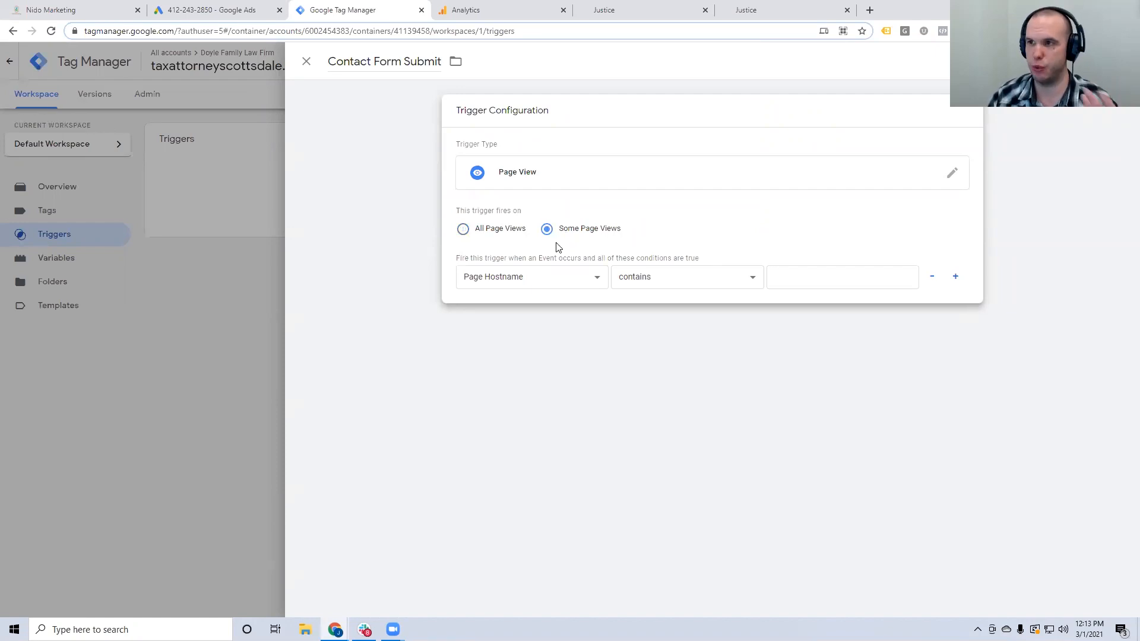
{"action": "left_click", "coordinate": [549, 277]}
{"action": "left_click", "coordinate": [535, 318]}
{"action": "left_click", "coordinate": [525, 279]}
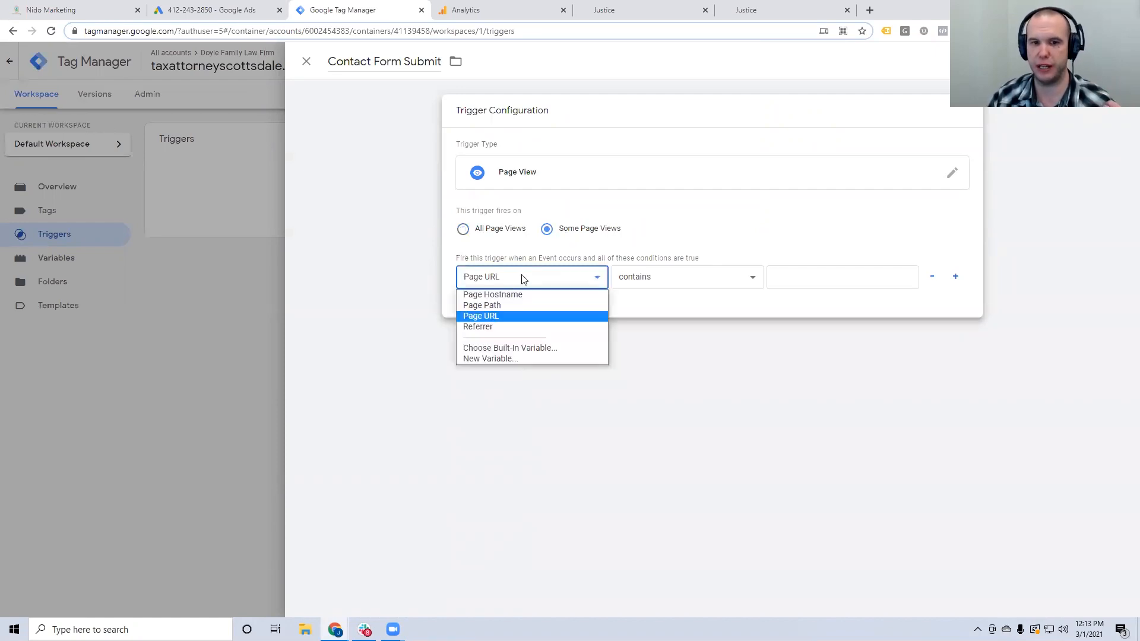
{"action": "left_click", "coordinate": [484, 317]}
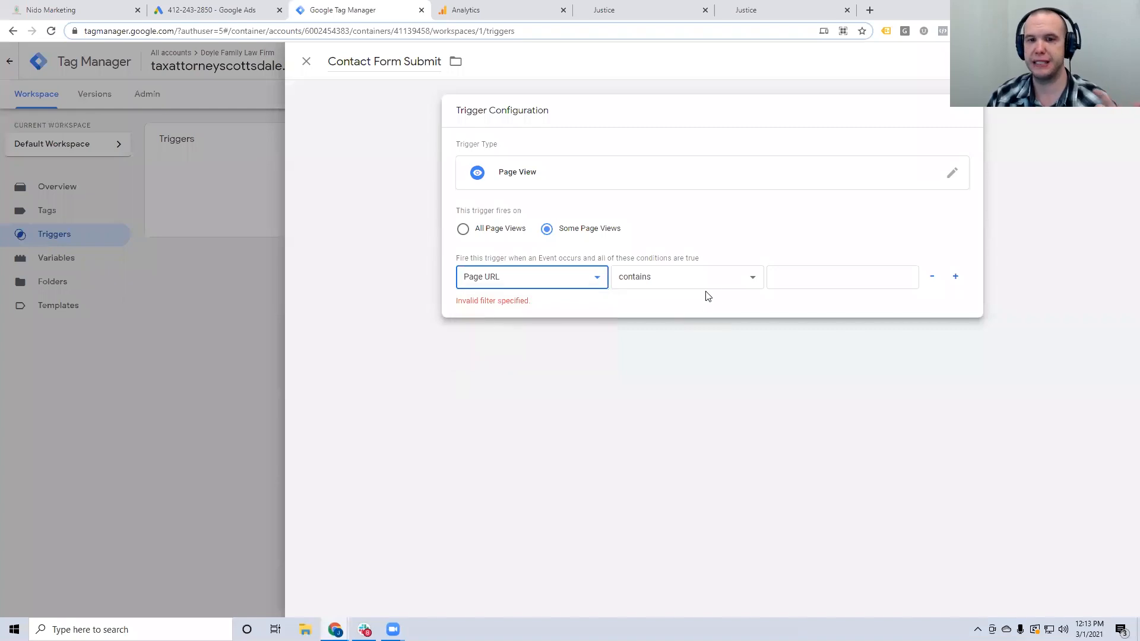
- Copy /thank-you-contact from the thank-you page's address, use it as the value the Page URL must contain, and save the trigger
{"action": "left_click", "coordinate": [776, 5]}
{"action": "left_click_drag", "start_coordinate": [208, 31], "coordinate": [441, 33]}
{"action": "key", "text": "ctrl+c"}
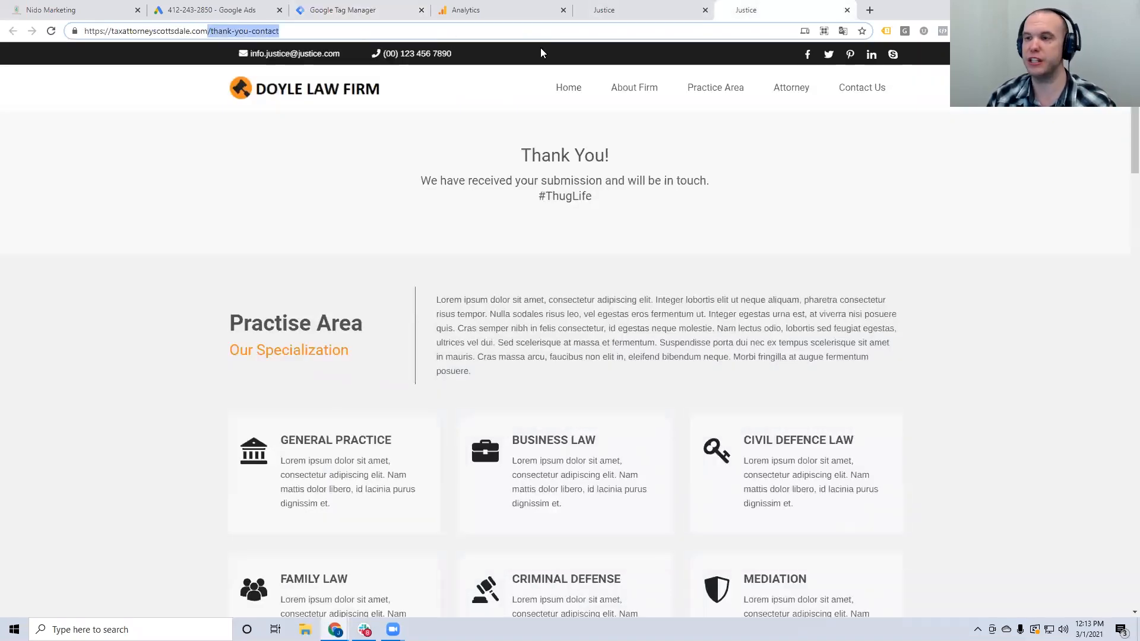
{"action": "left_click", "coordinate": [321, 12]}
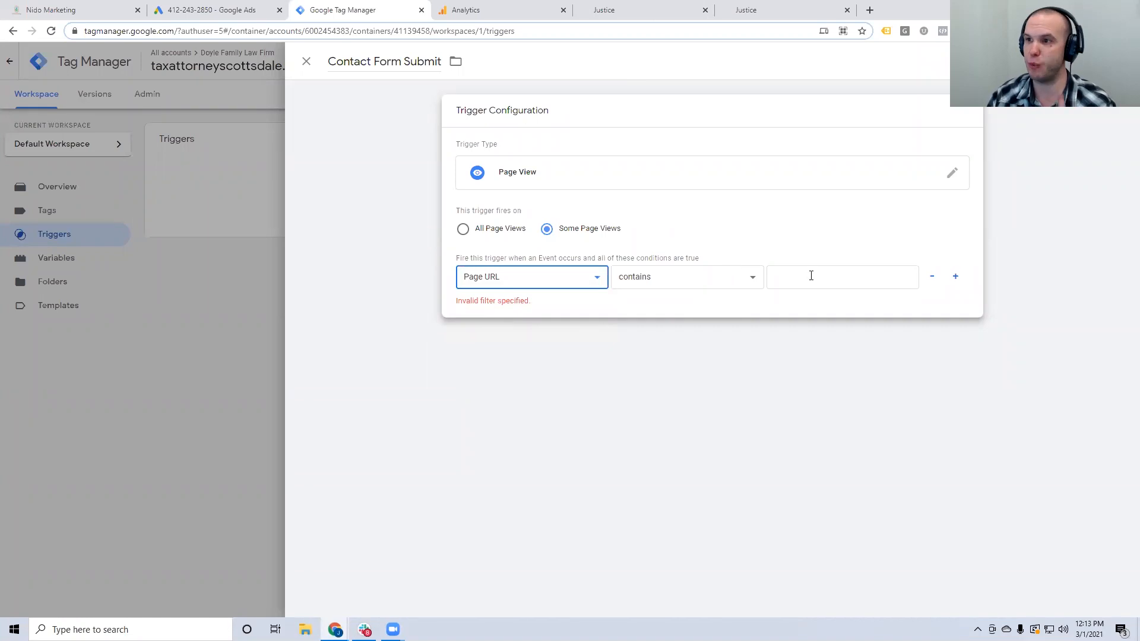
{"action": "left_click", "coordinate": [842, 282]}
{"action": "key", "text": "ctrl+v"}
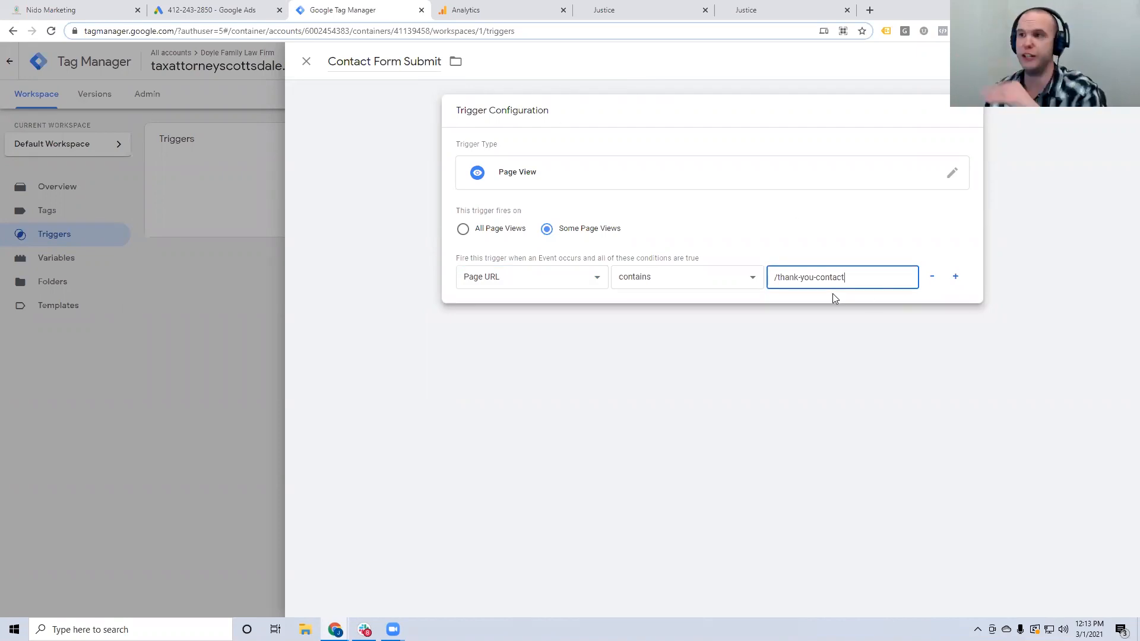
{"action": "left_click_drag", "start_coordinate": [788, 279], "coordinate": [808, 280]}
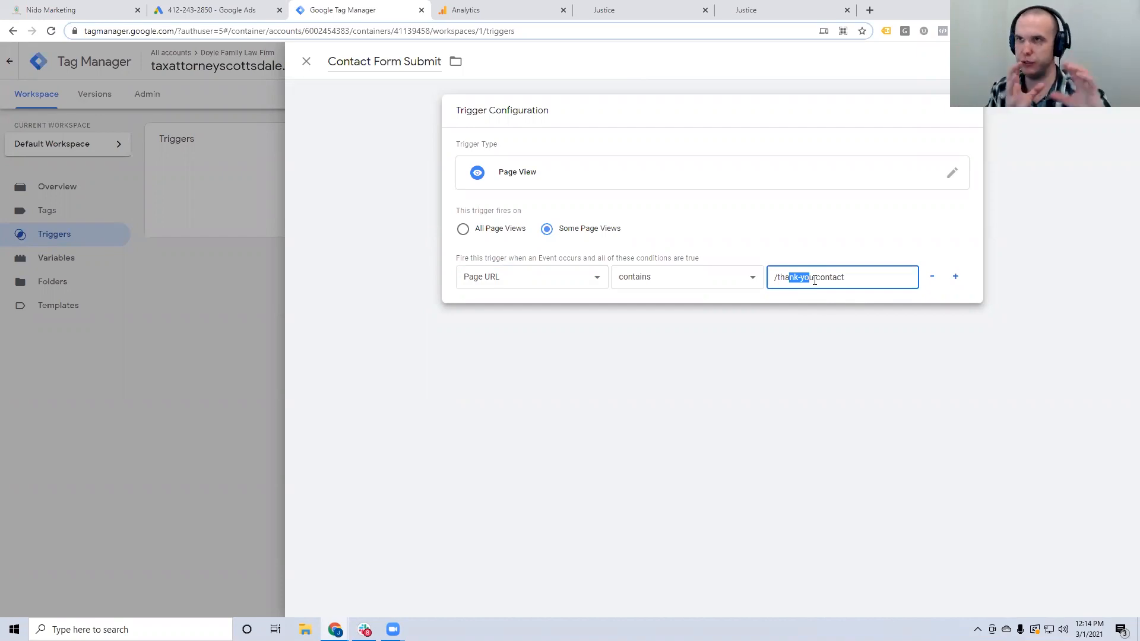
{"action": "left_click", "coordinate": [893, 330]}
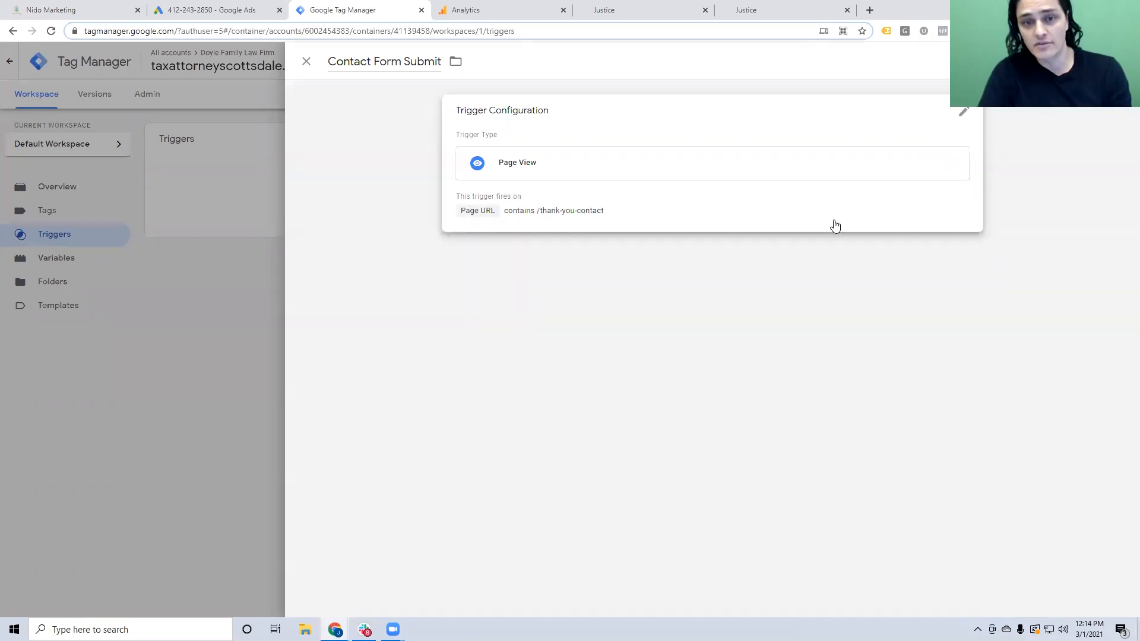
{"action": "left_click", "coordinate": [795, 211]}
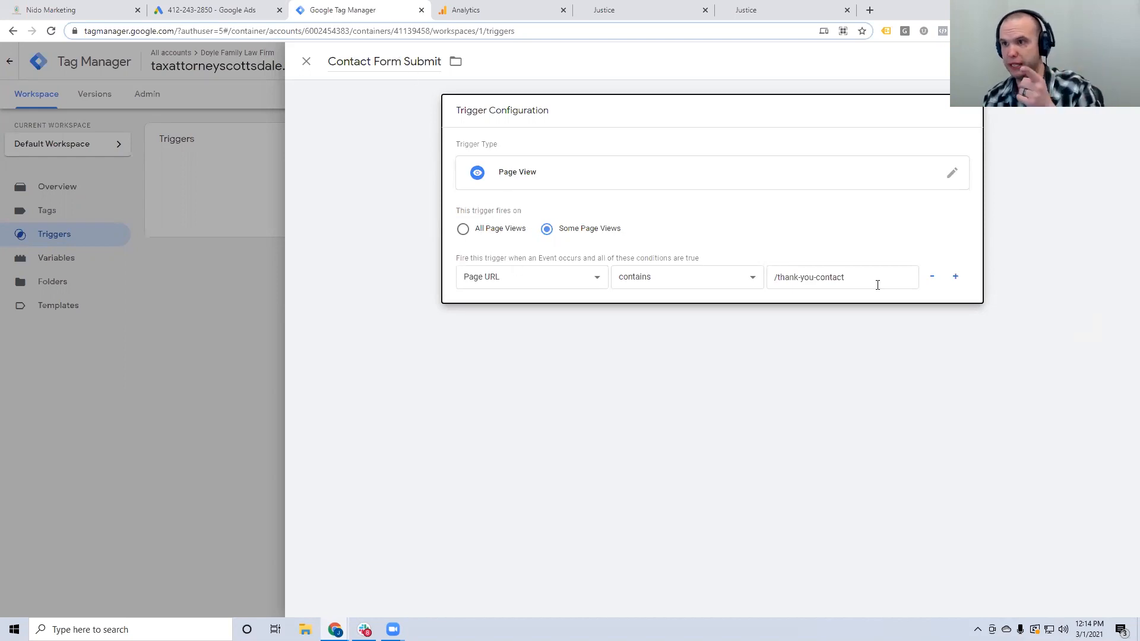
{"action": "left_click", "coordinate": [1091, 61]}
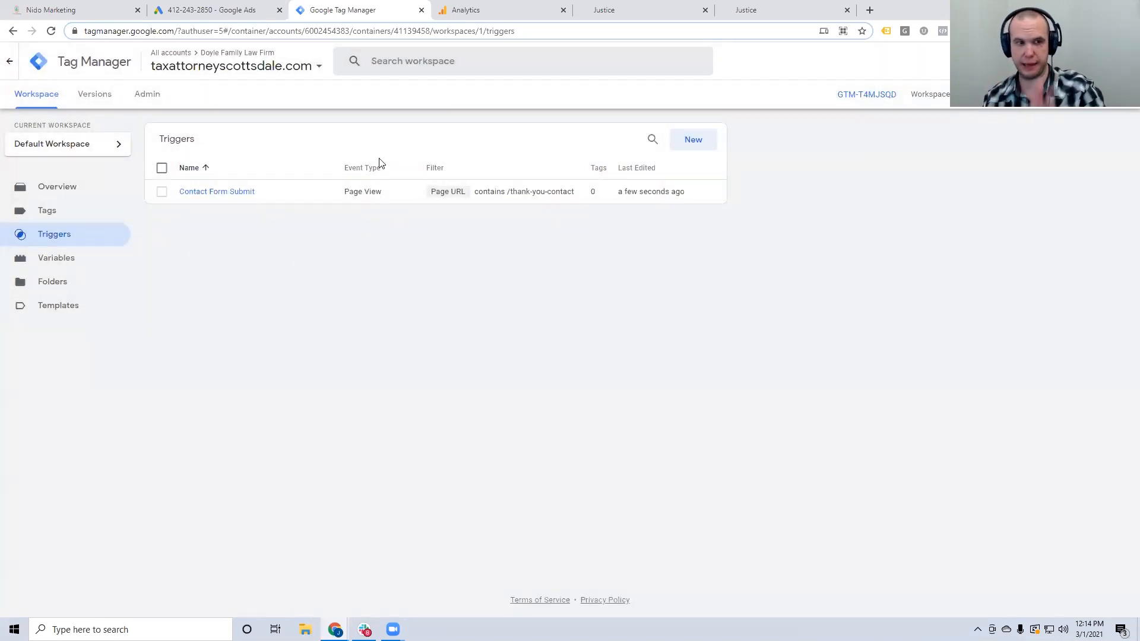
- Start a new tag named "Contact Form Submitted", matching the Google Ads conversion action, with the type Google Ads Conversion Tracking
{"action": "left_click", "coordinate": [53, 213]}
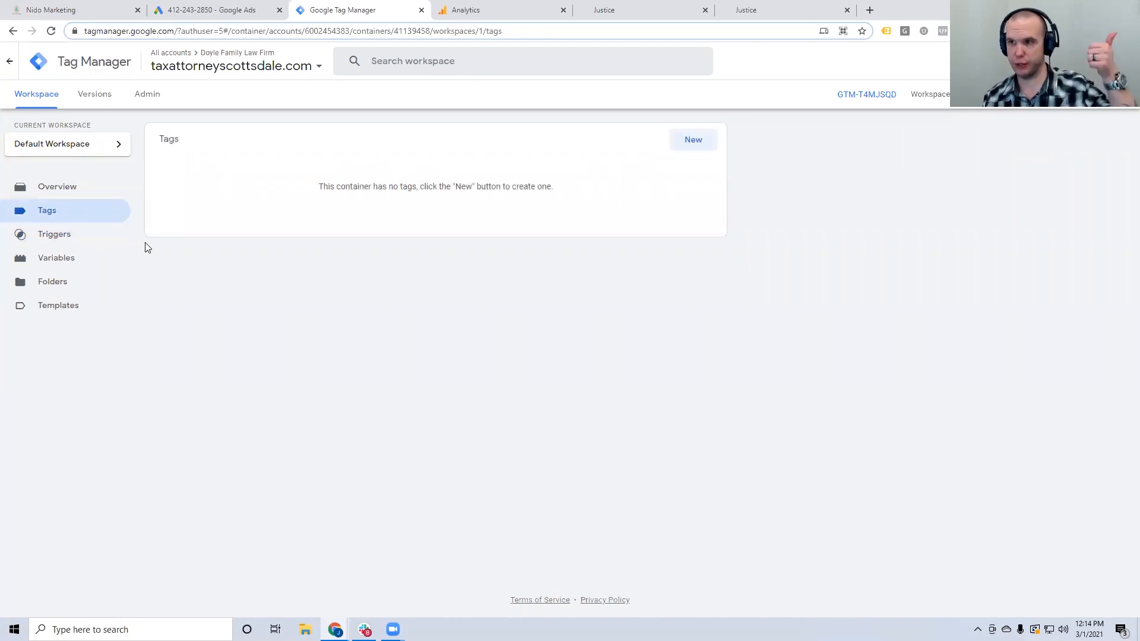
{"action": "left_click", "coordinate": [694, 141]}
{"action": "left_click", "coordinate": [385, 56]}
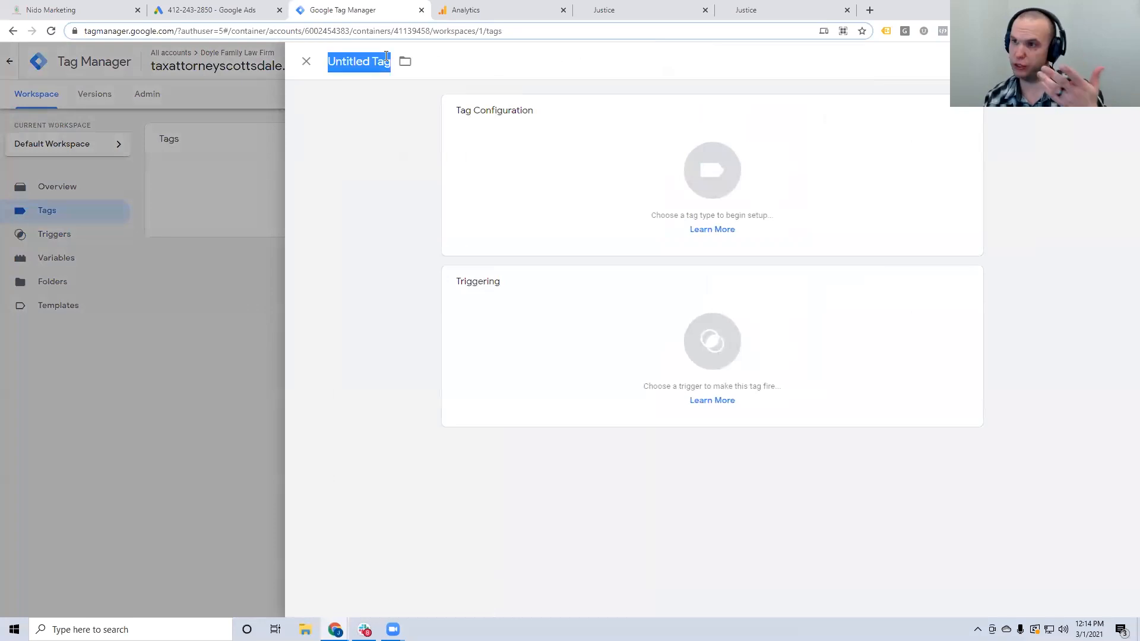
{"action": "type", "text": "Contact"}
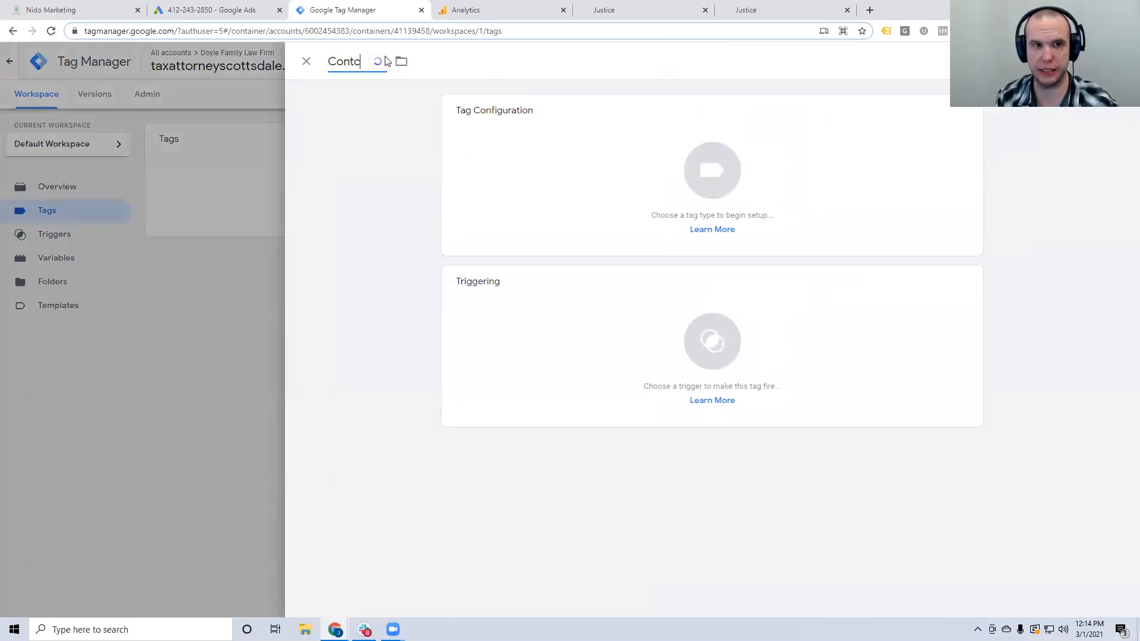
{"action": "type", "text": " Form Submitted"}
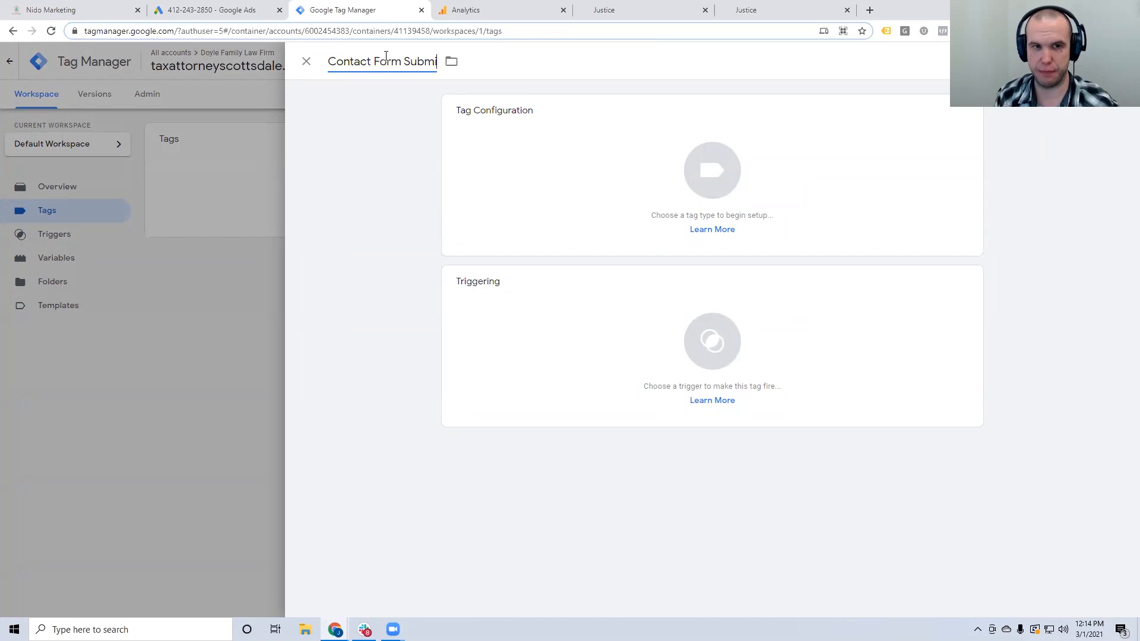
{"action": "left_click", "coordinate": [212, 10]}
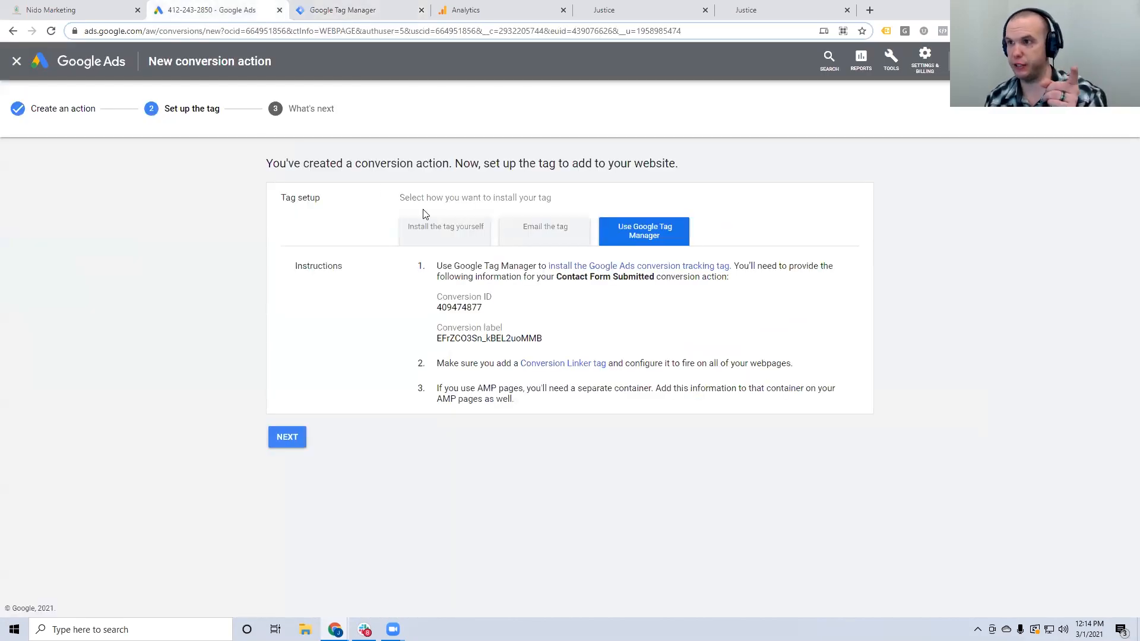
{"action": "left_click", "coordinate": [336, 6]}
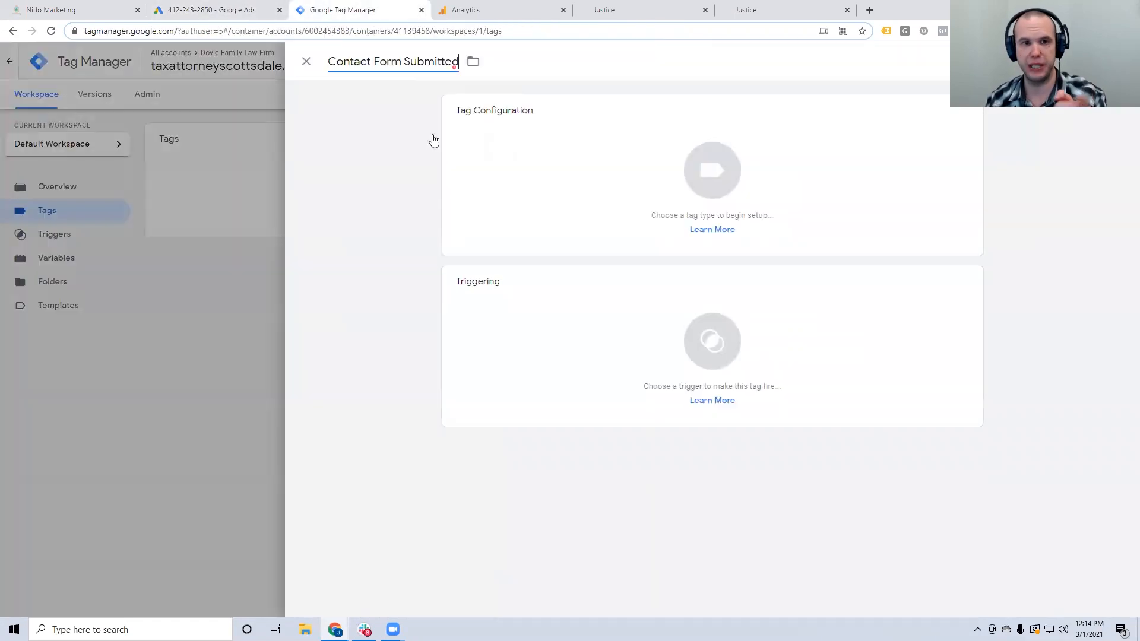
{"action": "left_click", "coordinate": [559, 171]}
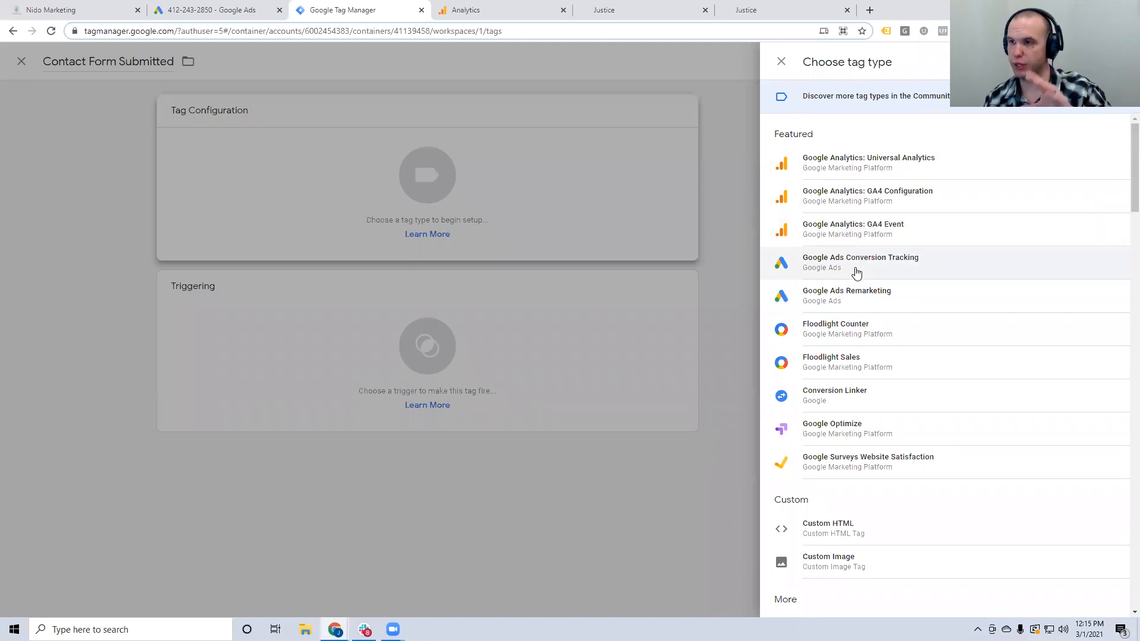
{"action": "left_click", "coordinate": [856, 270]}
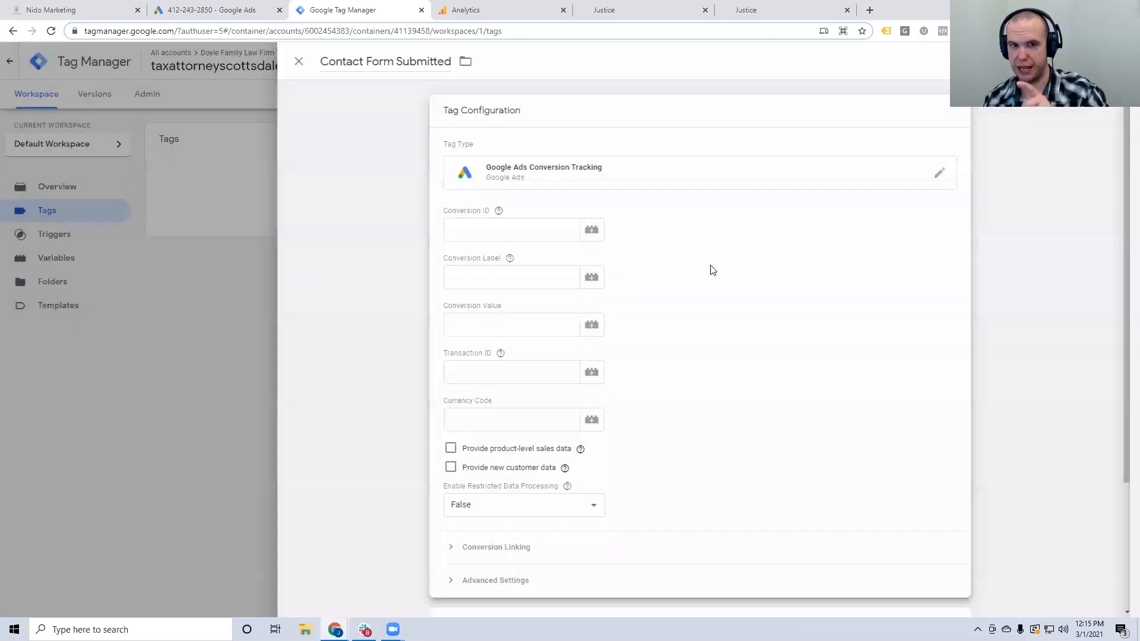
- Copy the Conversion ID from the conversion action's Google Ads setup page into the tag's Conversion ID
{"action": "left_click", "coordinate": [507, 230]}
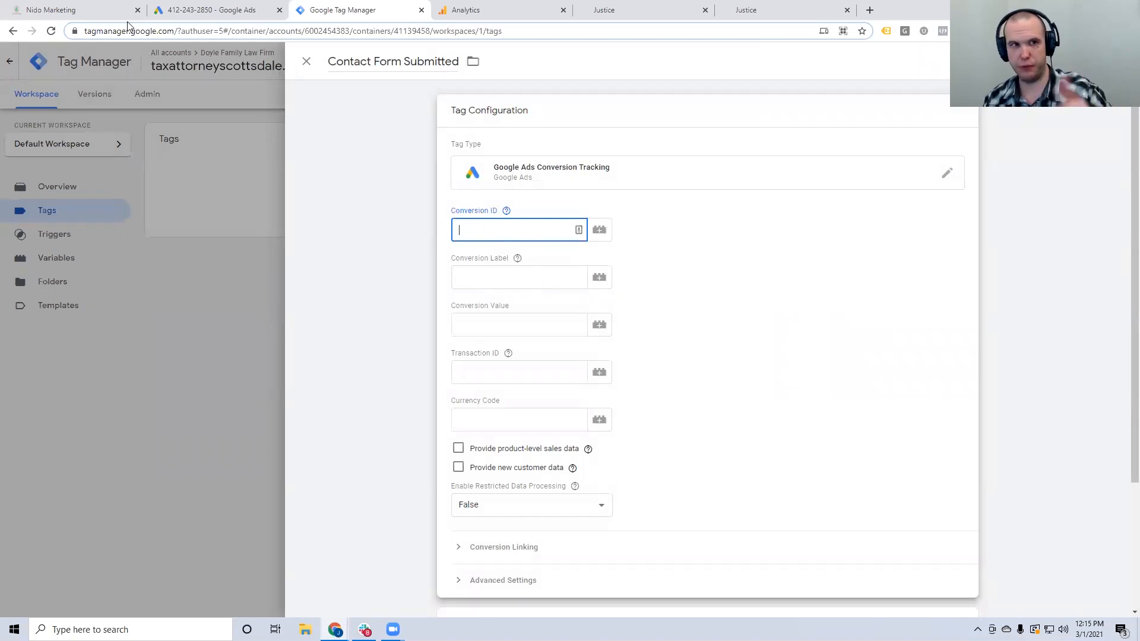
{"action": "left_click", "coordinate": [178, 10]}
{"action": "double_click", "coordinate": [453, 307]}
{"action": "key", "text": "ctrl+c"}
{"action": "left_click", "coordinate": [356, 10]}
{"action": "key", "text": "ctrl+v"}
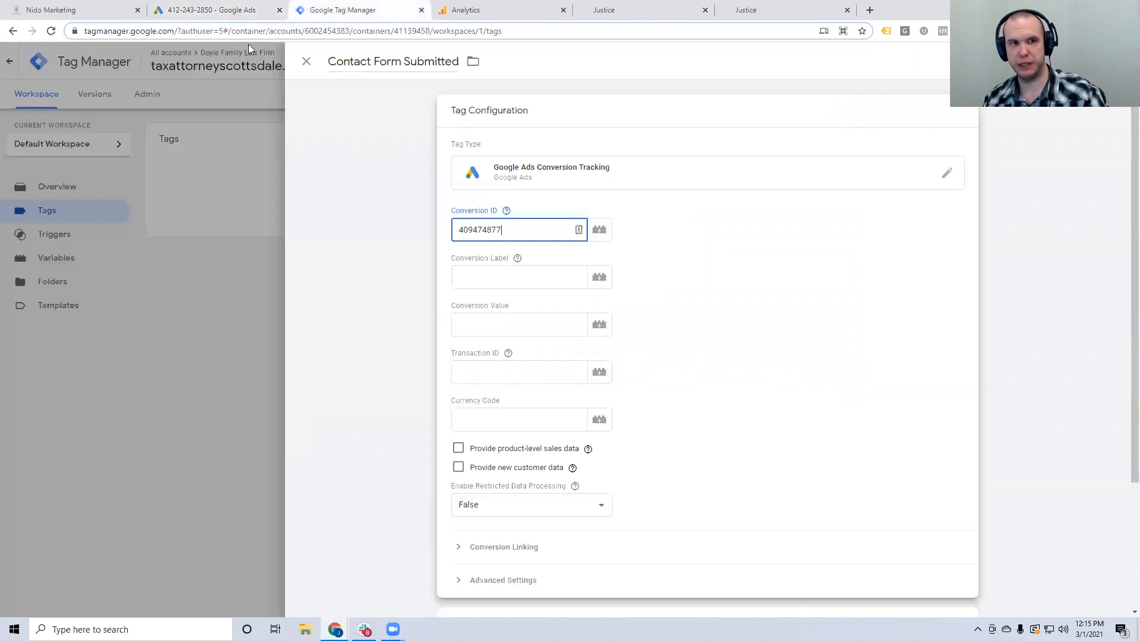
- Copy the conversion label from the Google Ads setup page into the tag's Conversion Label
{"action": "left_click", "coordinate": [243, 10]}
{"action": "double_click", "coordinate": [463, 338]}
{"action": "key", "text": "ctrl+c"}
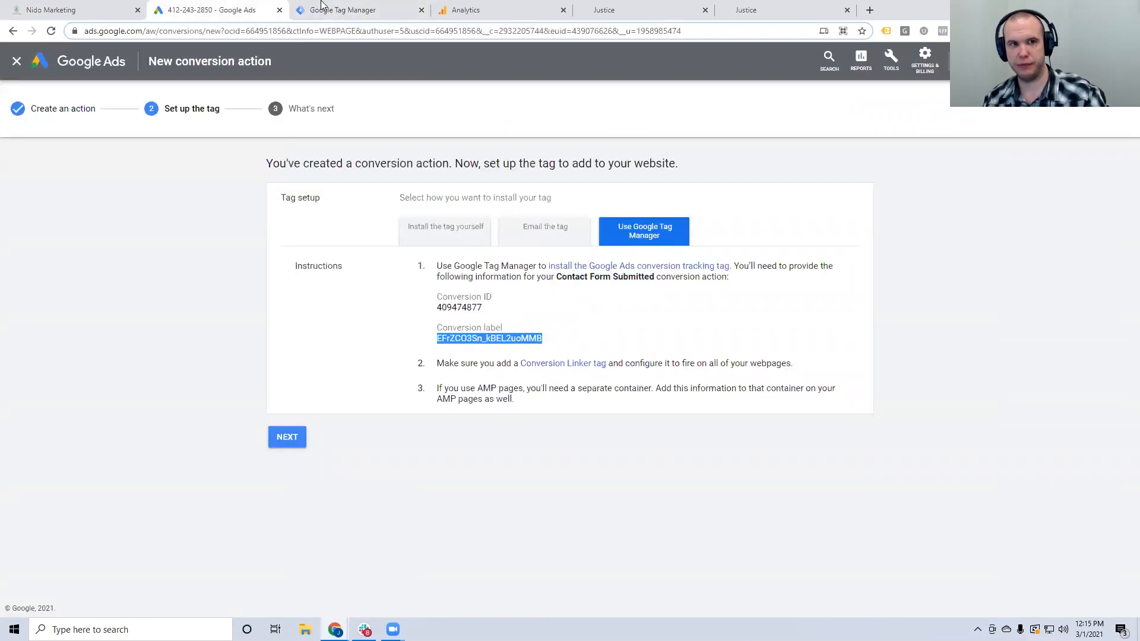
{"action": "left_click", "coordinate": [342, 10]}
{"action": "left_click", "coordinate": [523, 280]}
{"action": "key", "text": "ctrl+v"}
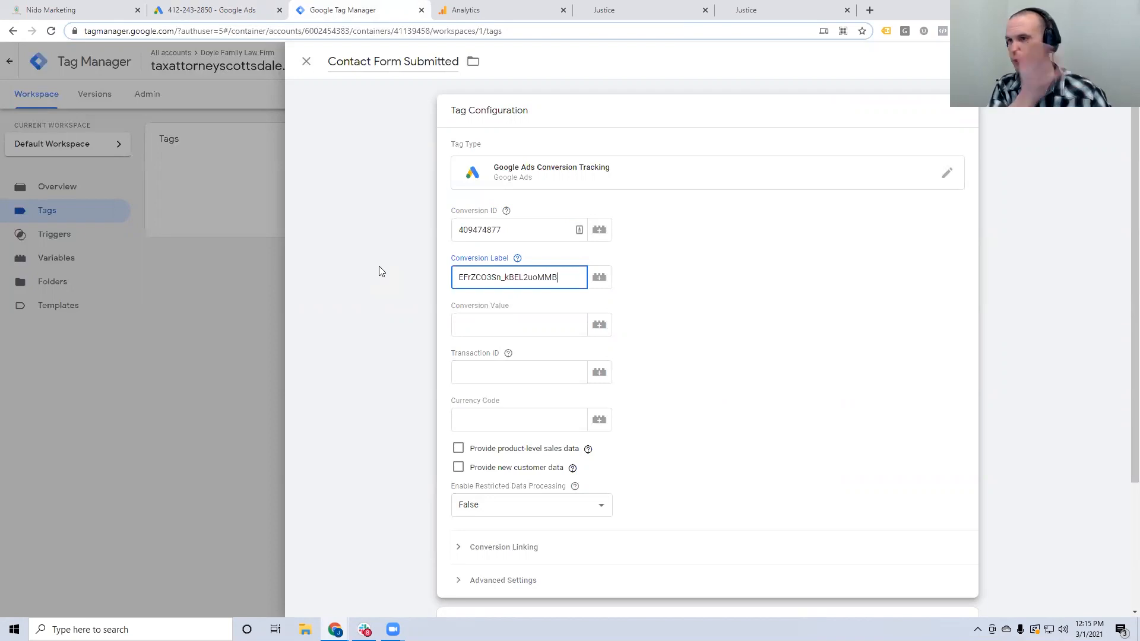
- Leave the tag's optional conversion fields empty and save the tag without a firing trigger
{"action": "left_click", "coordinate": [434, 271]}
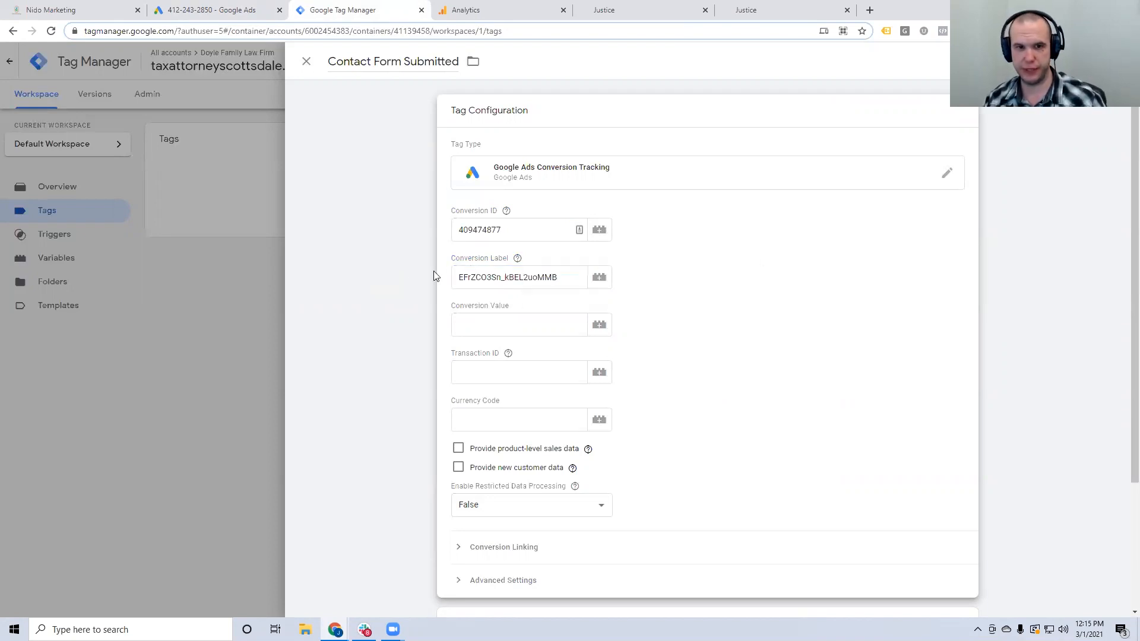
{"action": "left_click", "coordinate": [424, 274]}
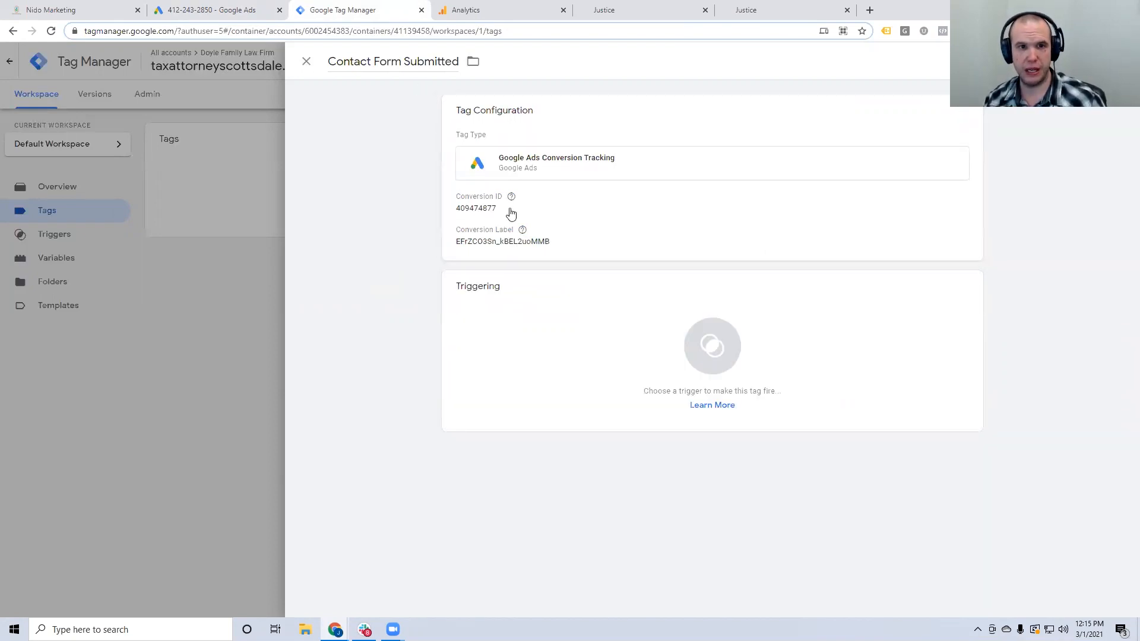
{"action": "left_click", "coordinate": [562, 243]}
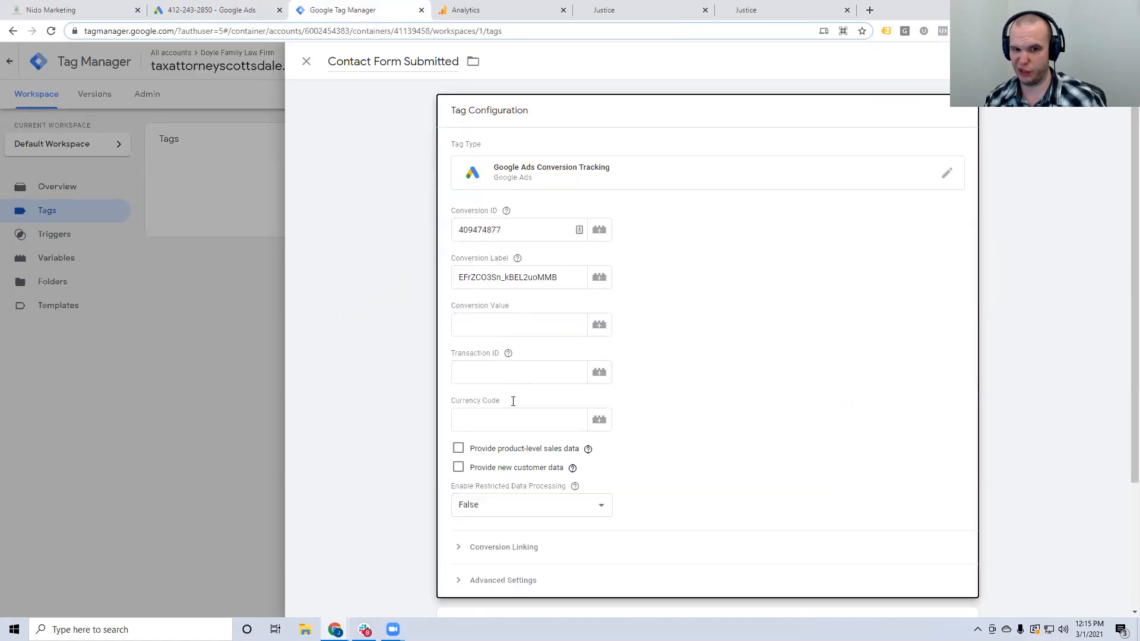
{"action": "left_click", "coordinate": [1086, 62]}
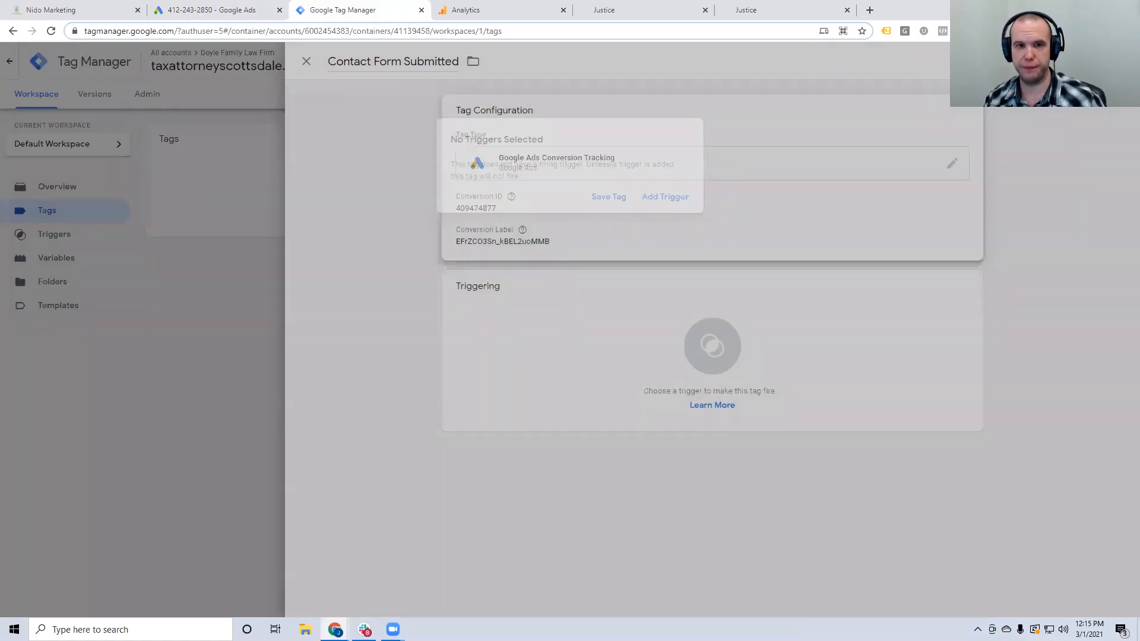
{"action": "left_click", "coordinate": [618, 202]}
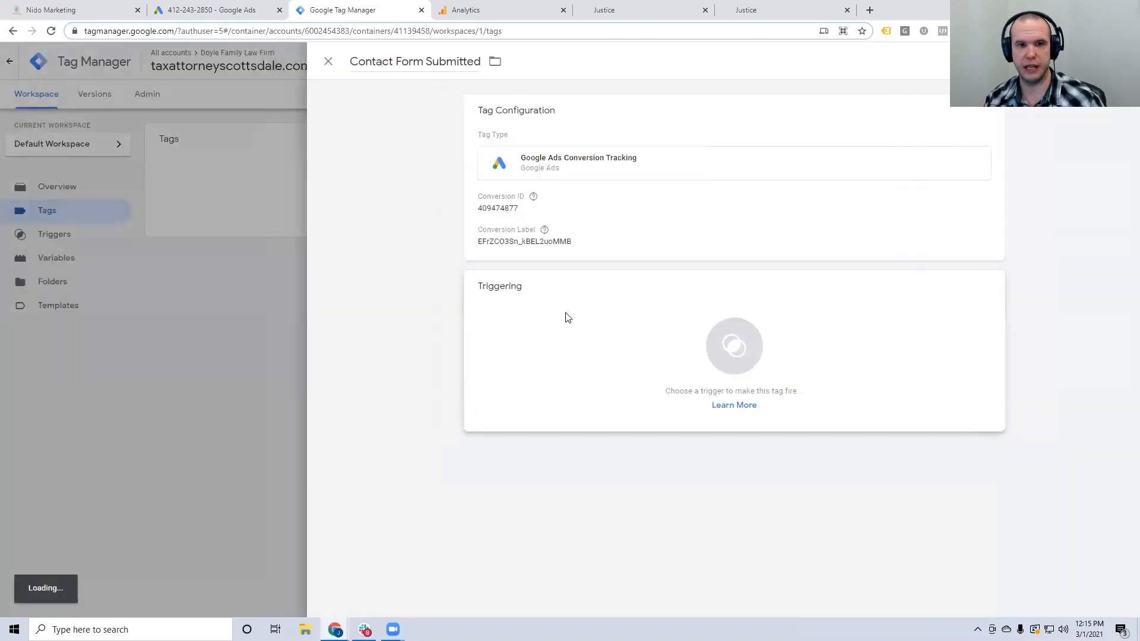
- Reopen the Contact Form Submitted tag, assign Contact Form Submit as its firing trigger, and save it
{"action": "left_click", "coordinate": [215, 193]}
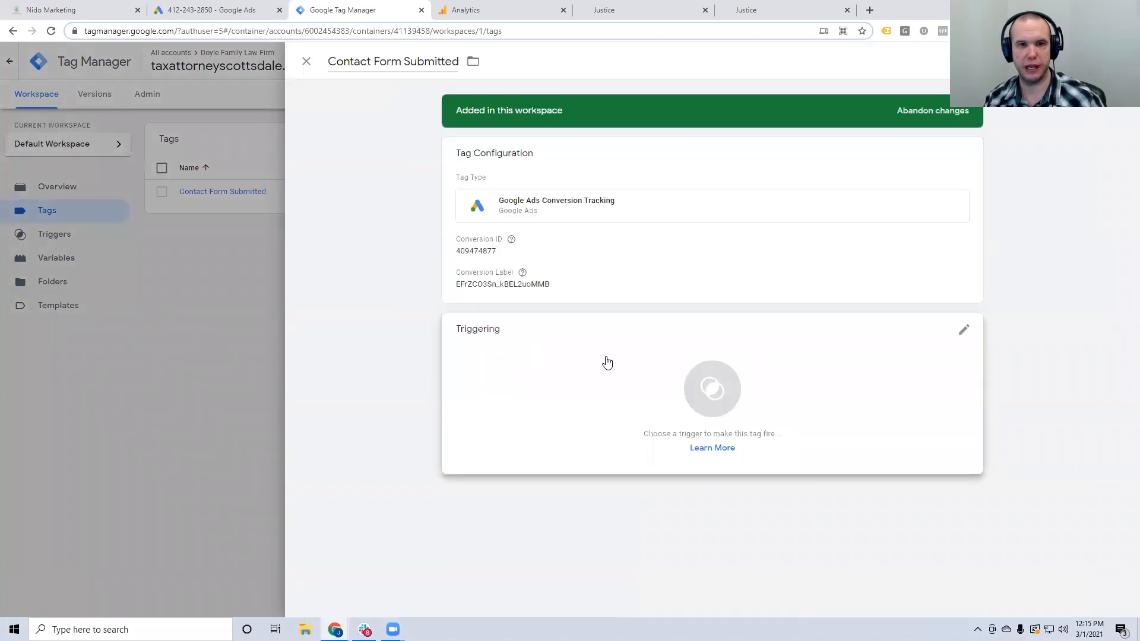
{"action": "left_click", "coordinate": [596, 362]}
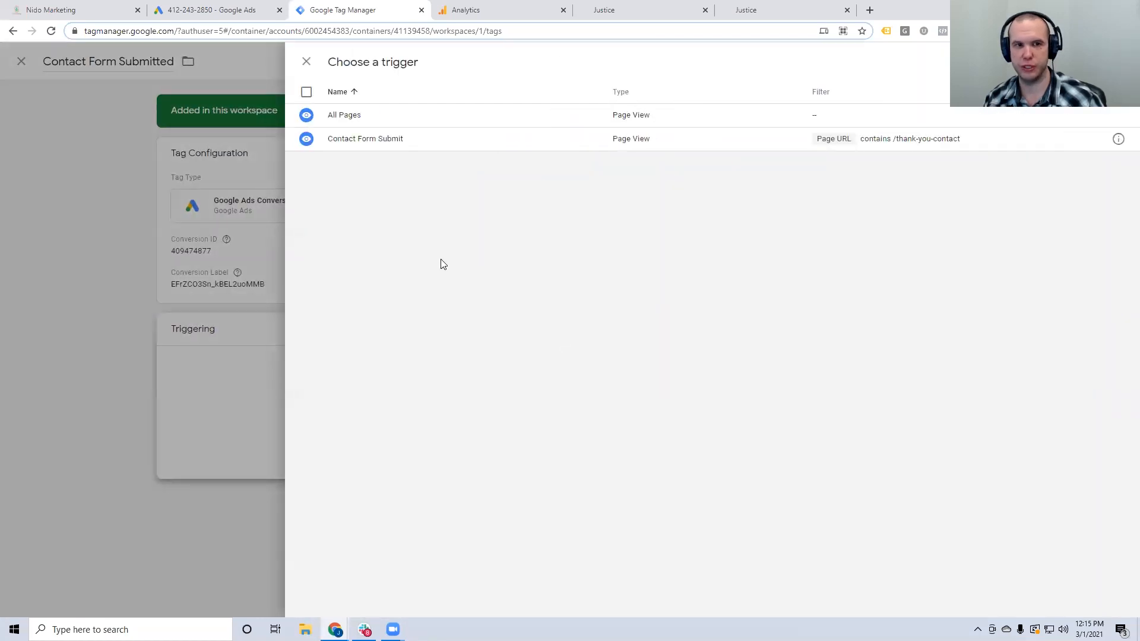
{"action": "left_click", "coordinate": [368, 141]}
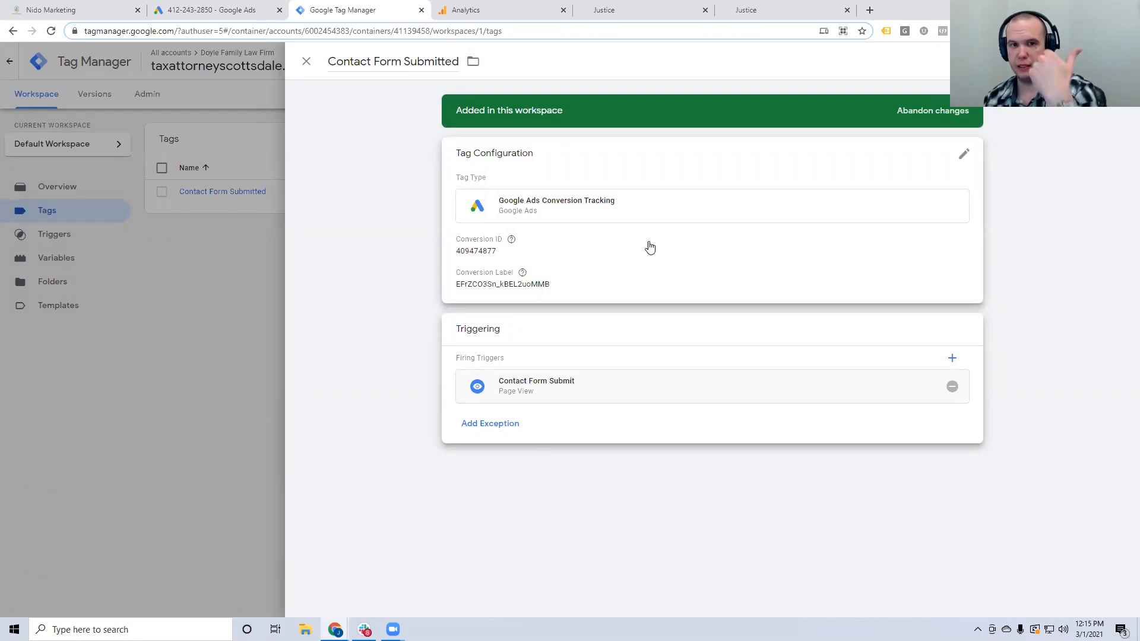
{"action": "left_click", "coordinate": [1083, 61]}
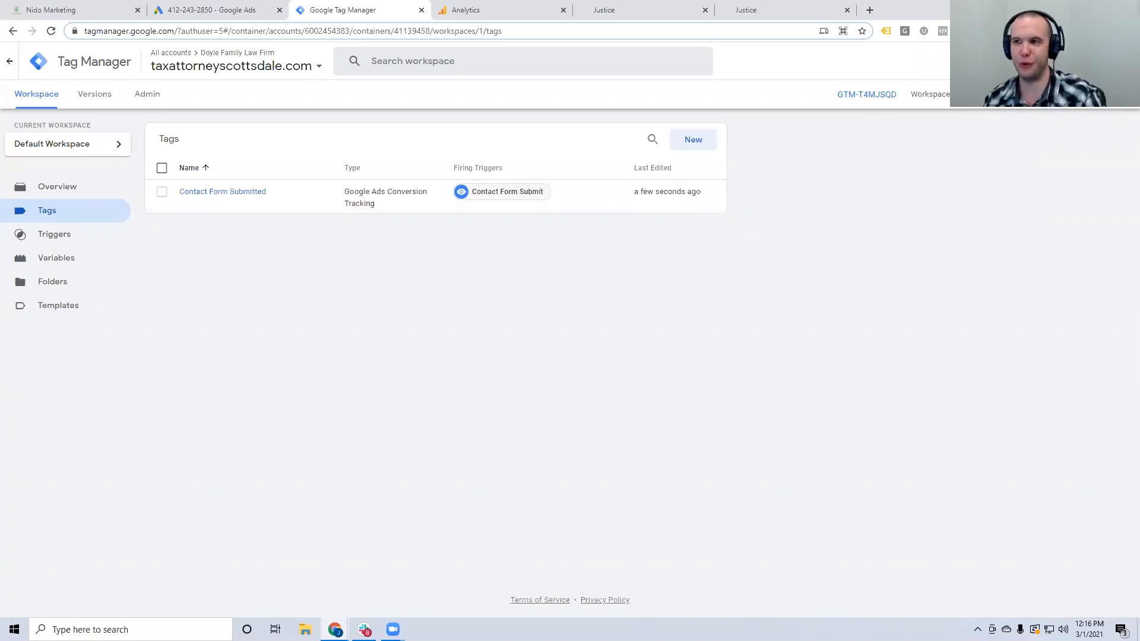
- Submit the workspace changes and publish them to the Live environment with the version name and description left empty
{"action": "left_click", "coordinate": [1102, 95]}
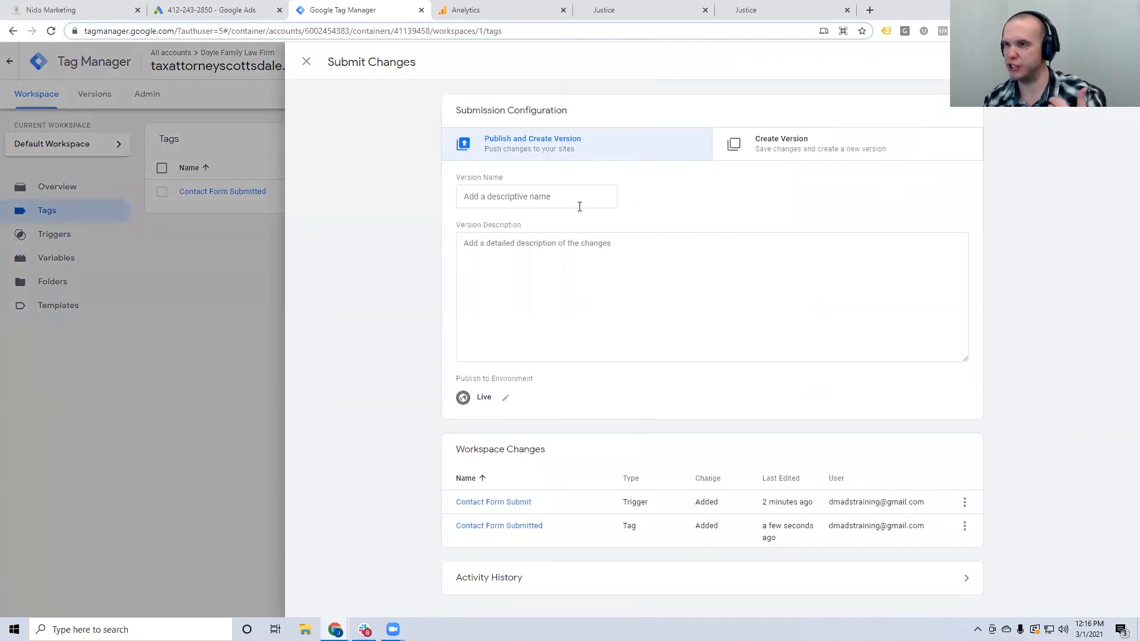
{"action": "left_click", "coordinate": [1100, 62]}
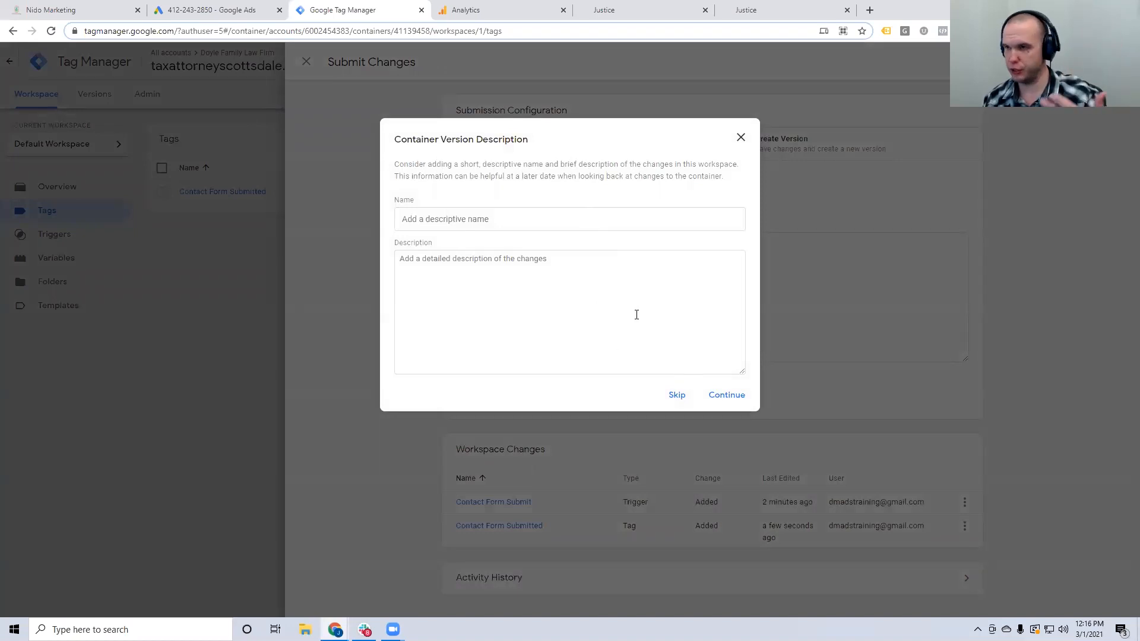
{"action": "left_click", "coordinate": [728, 396]}
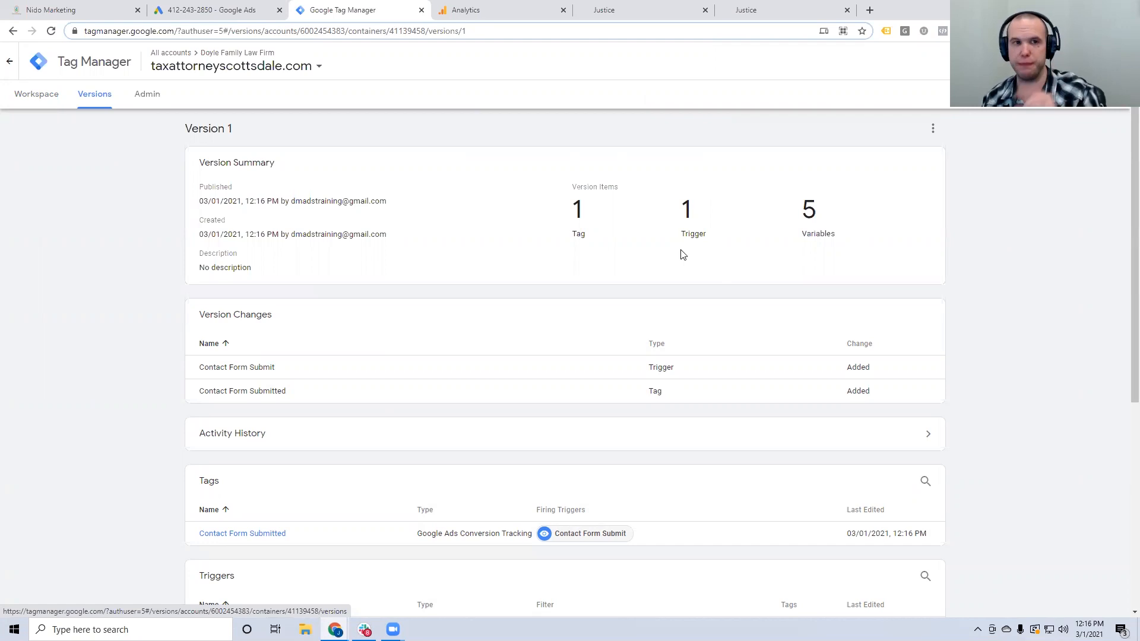
- Switch to Google Ads, finish the Contact Form Submitted conversion action setup, and check its tracking status in the conversion actions list
{"action": "left_click", "coordinate": [186, 14]}
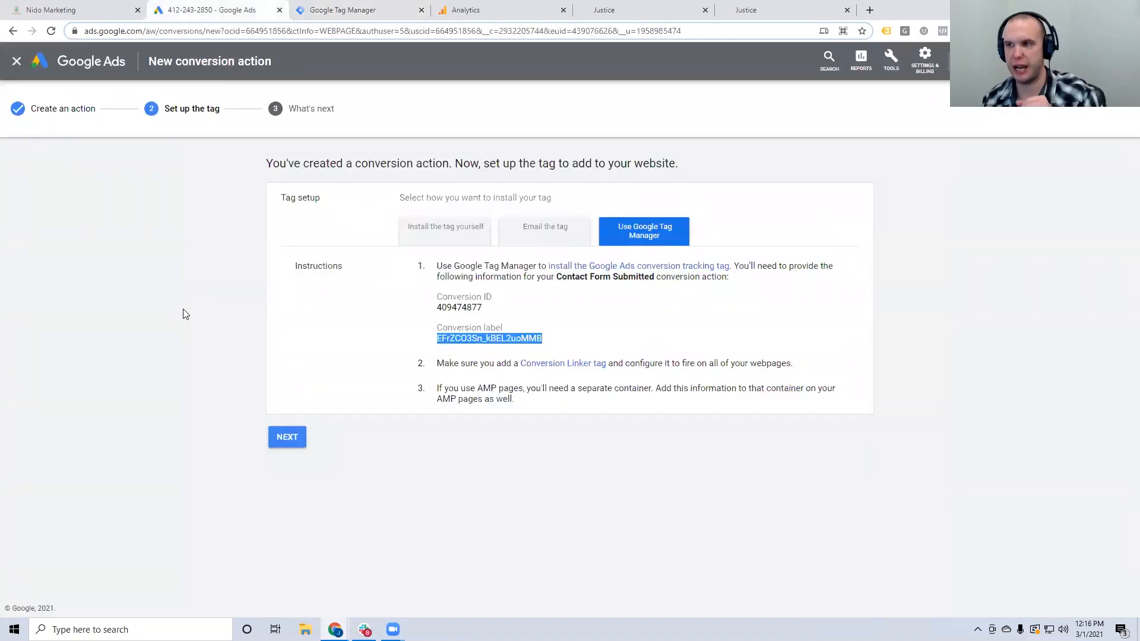
{"action": "left_click", "coordinate": [287, 447]}
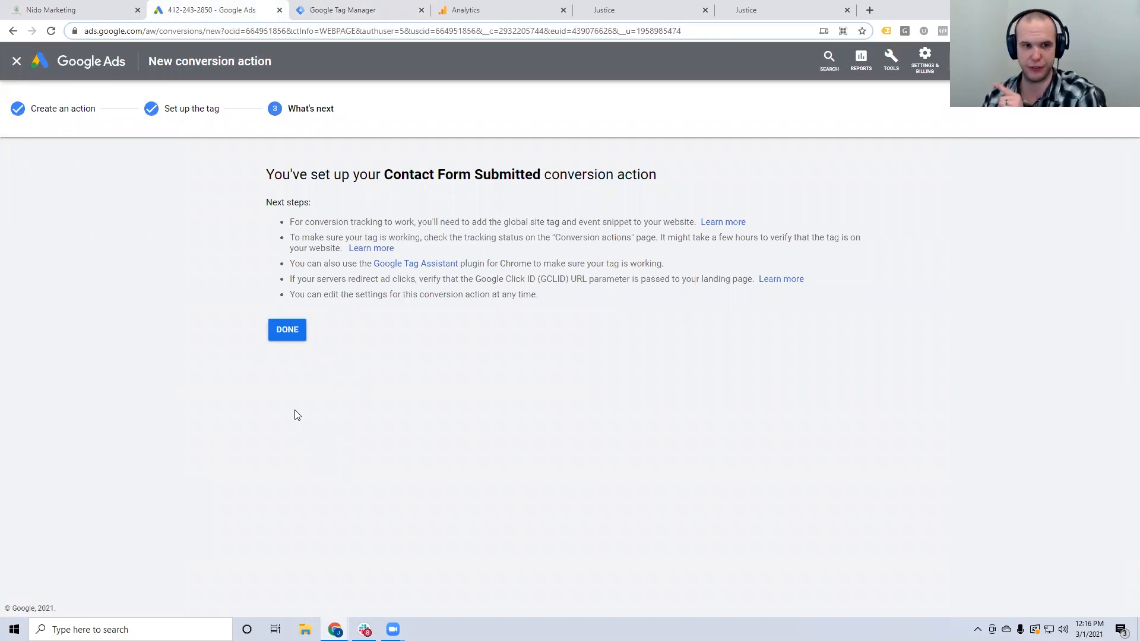
{"action": "left_click", "coordinate": [287, 336]}
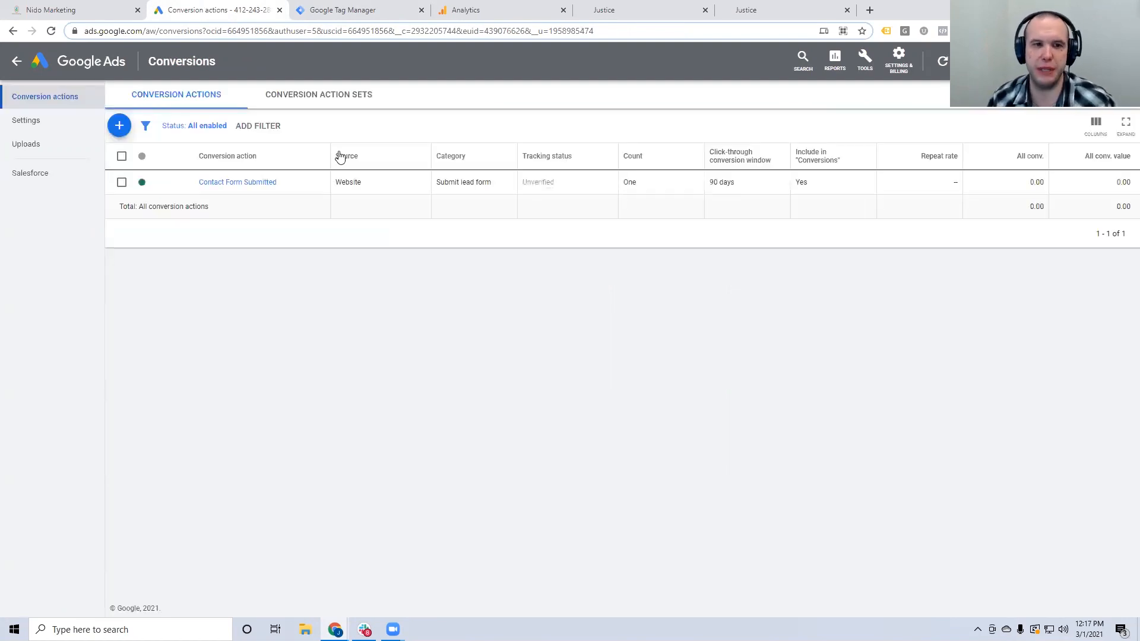
{"action": "left_click_drag", "start_coordinate": [454, 182], "coordinate": [483, 182]}
{"action": "mouse_move", "coordinate": [535, 187]}
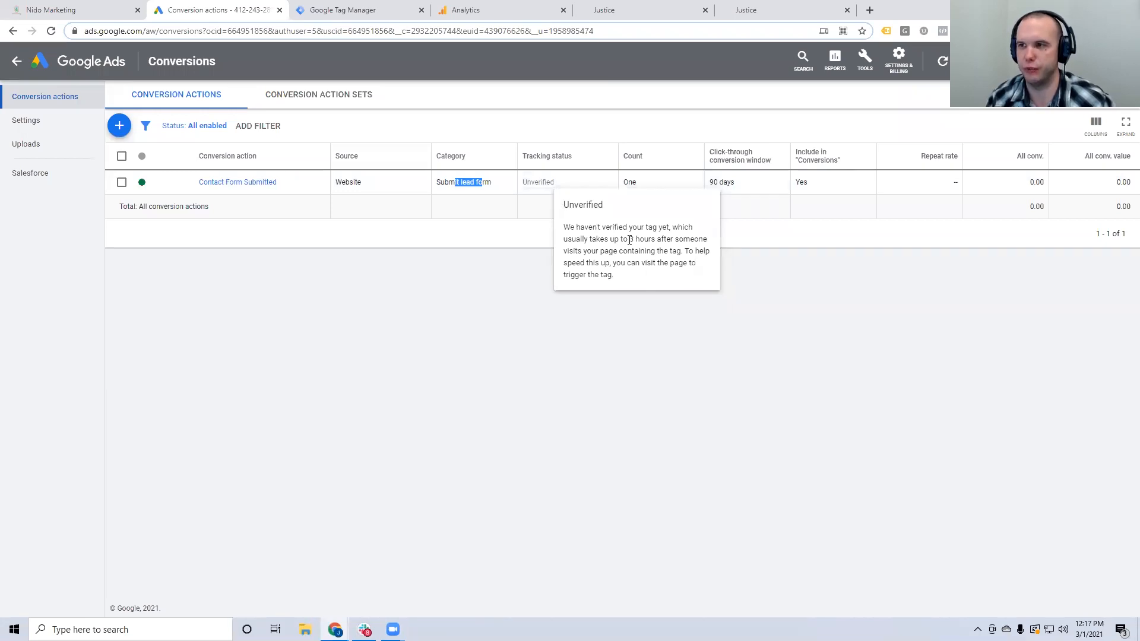
{"action": "left_click", "coordinate": [561, 320]}
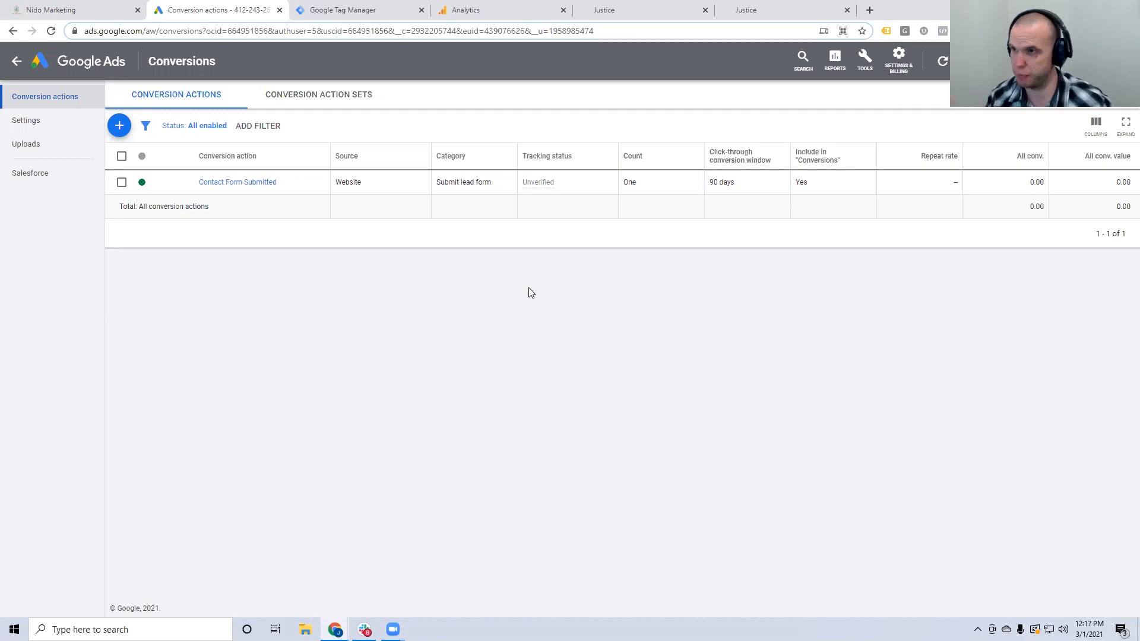
- Leave the conversions page and open the Audience manager
{"action": "left_click", "coordinate": [18, 64]}
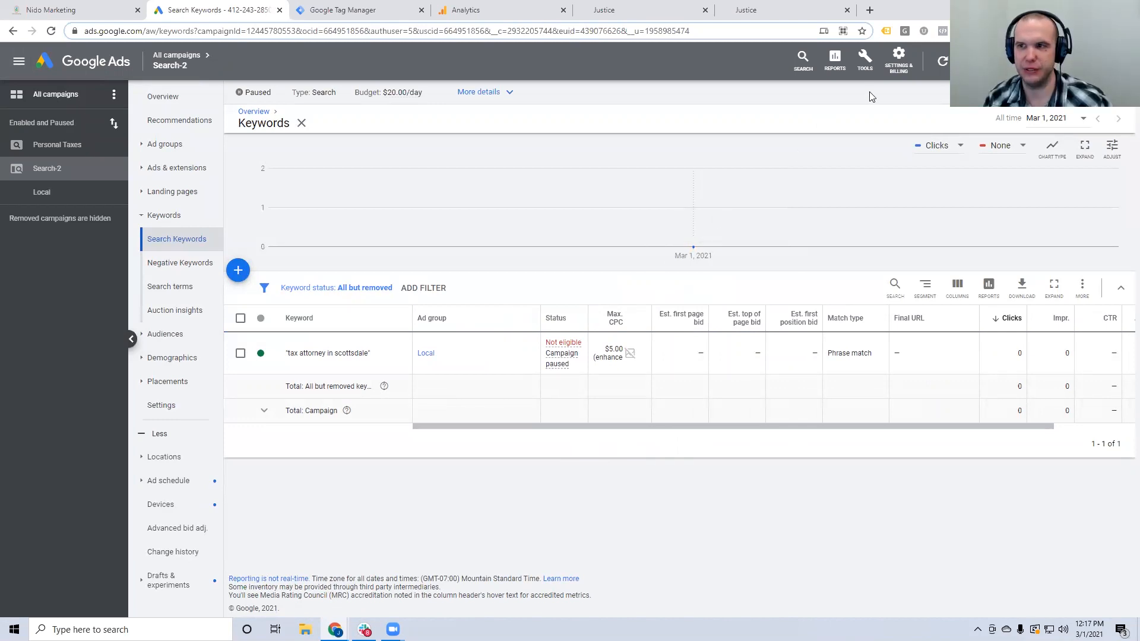
{"action": "left_click", "coordinate": [864, 59]}
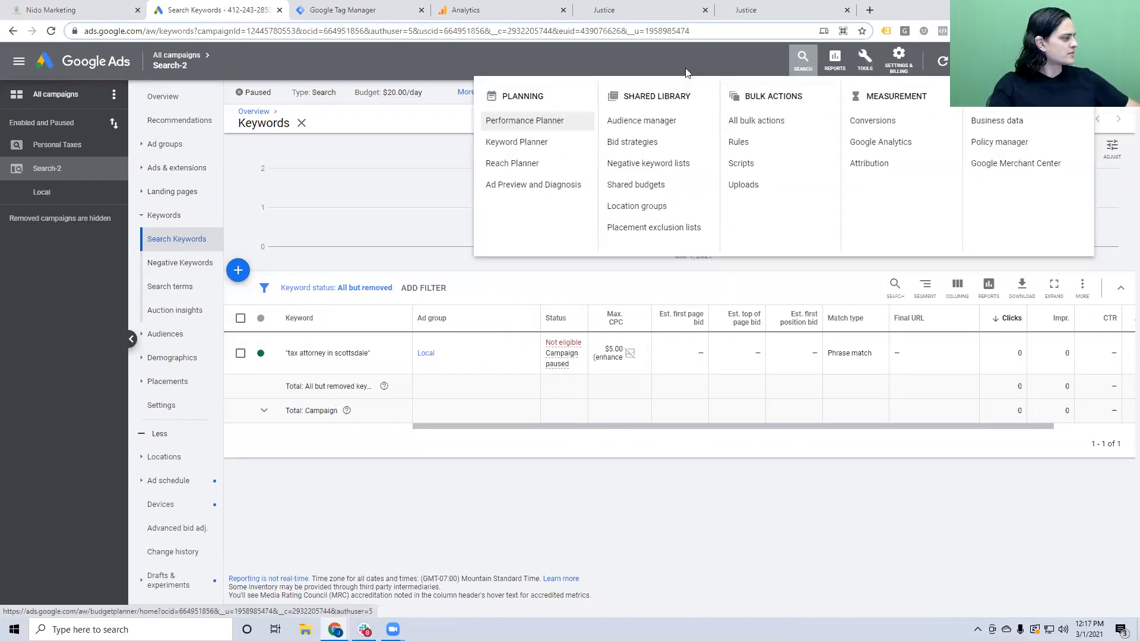
{"action": "left_click", "coordinate": [685, 73]}
{"action": "left_click", "coordinate": [861, 65]}
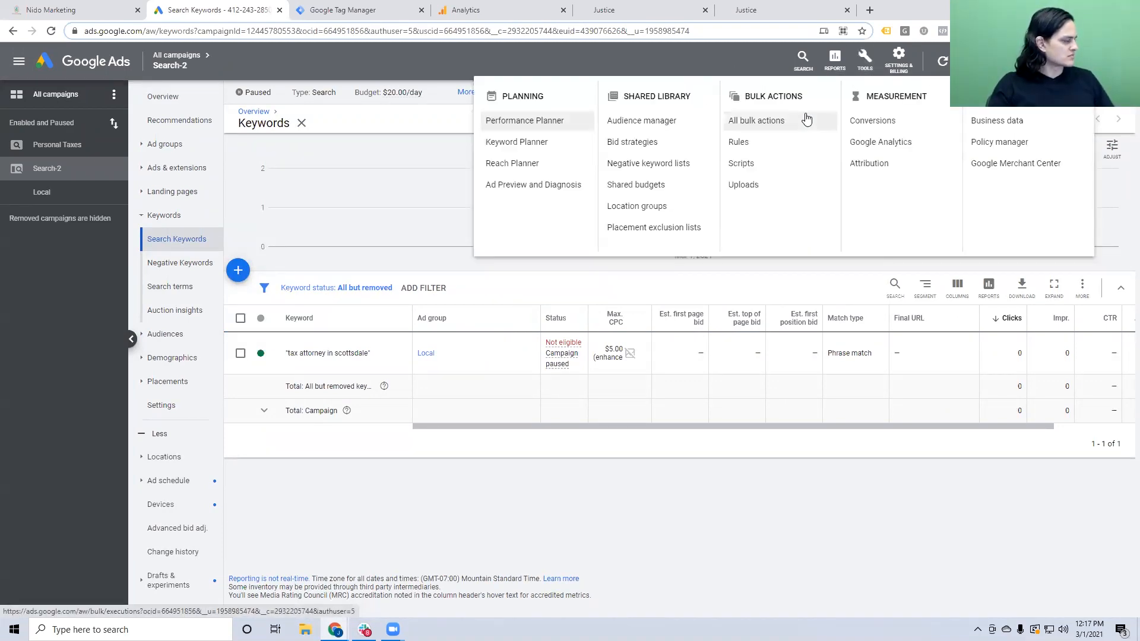
{"action": "left_click", "coordinate": [665, 125]}
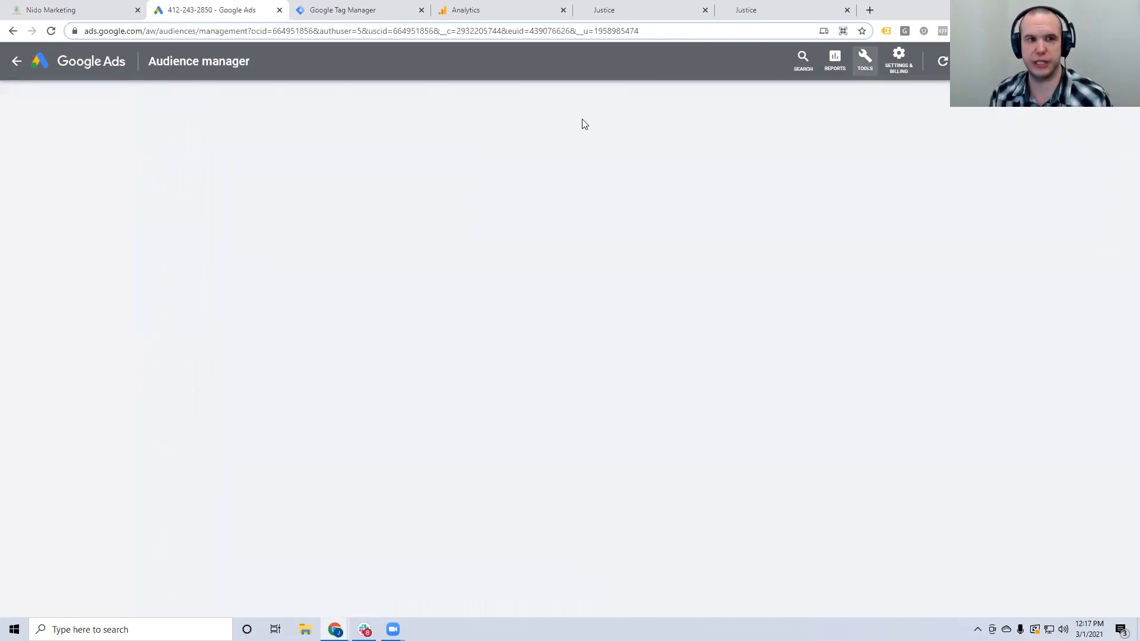
- Switch to Tag Manager and reopen the taxattorneyscottsdale.com container's workspace from the accounts list
{"action": "left_click", "coordinate": [368, 7]}
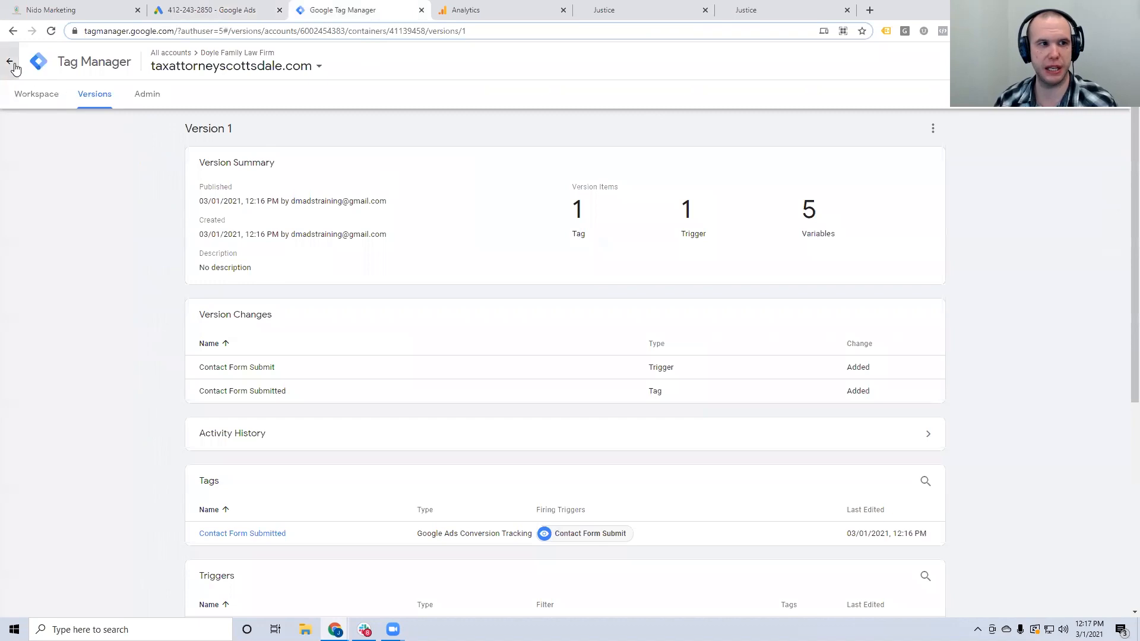
{"action": "left_click", "coordinate": [10, 61]}
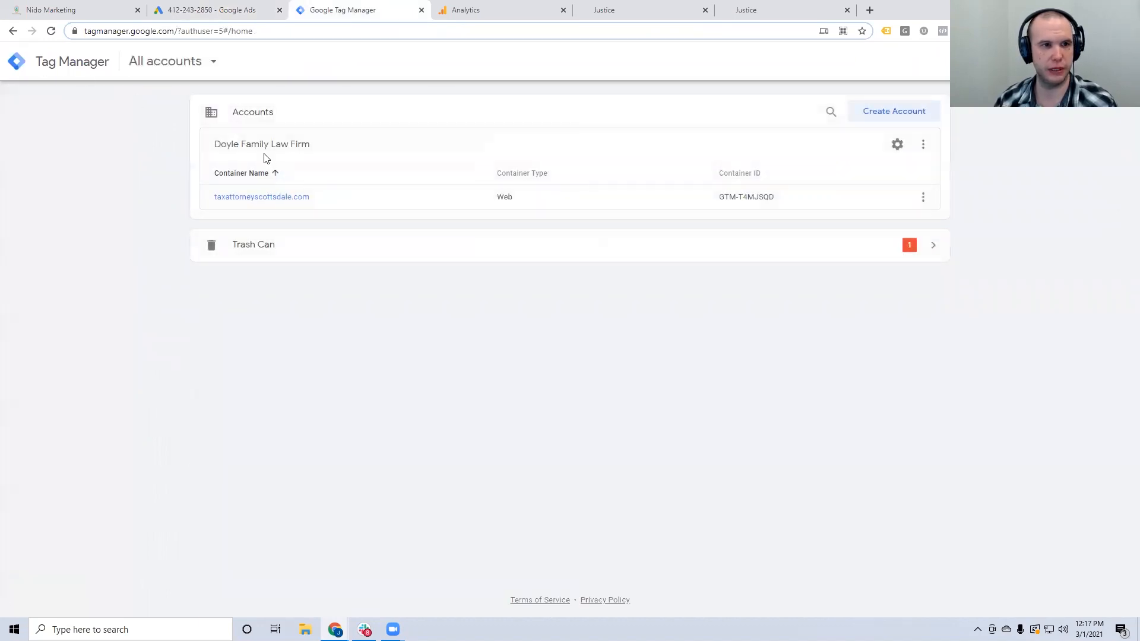
{"action": "left_click", "coordinate": [288, 198]}
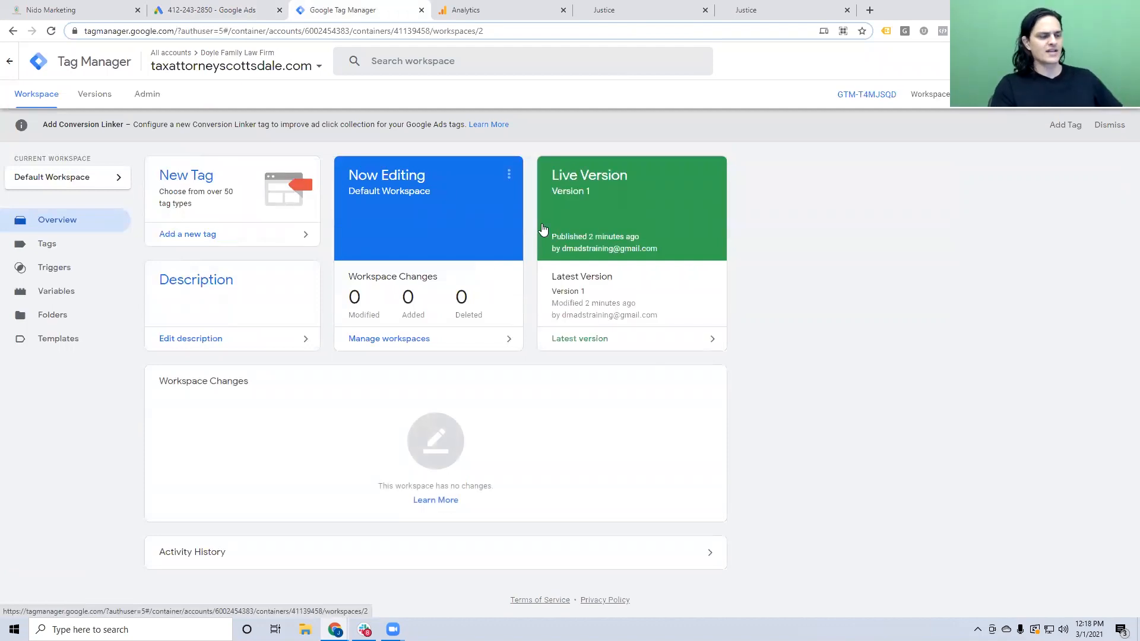
- Switch back to Google Ads and open the audience sources in the Audience manager
{"action": "left_click", "coordinate": [248, 9]}
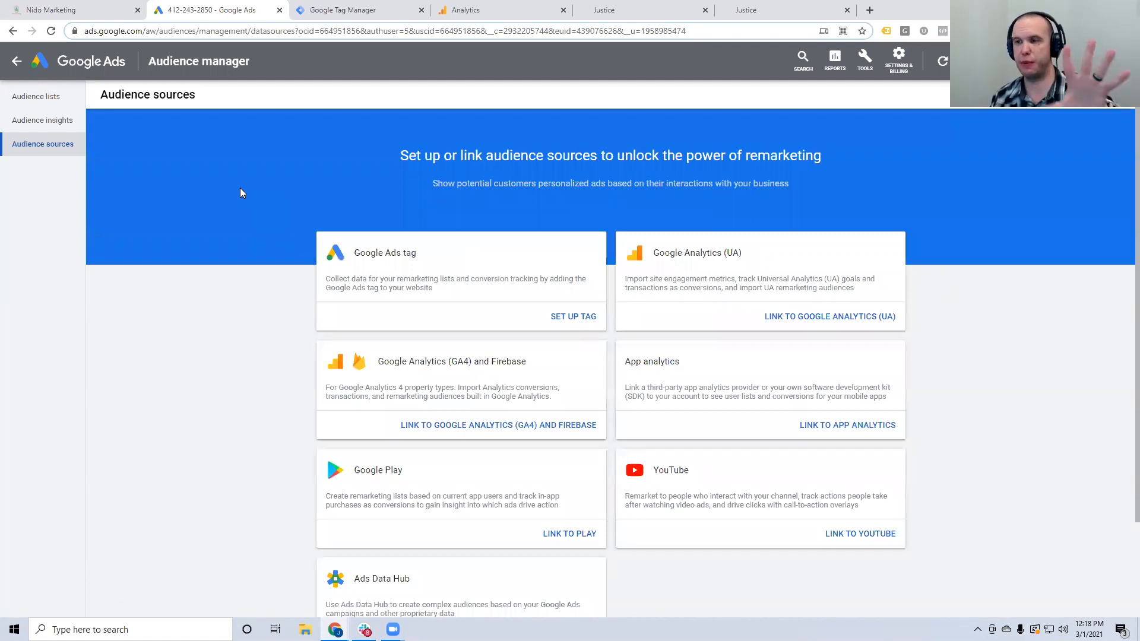
{"action": "left_click", "coordinate": [16, 61]}
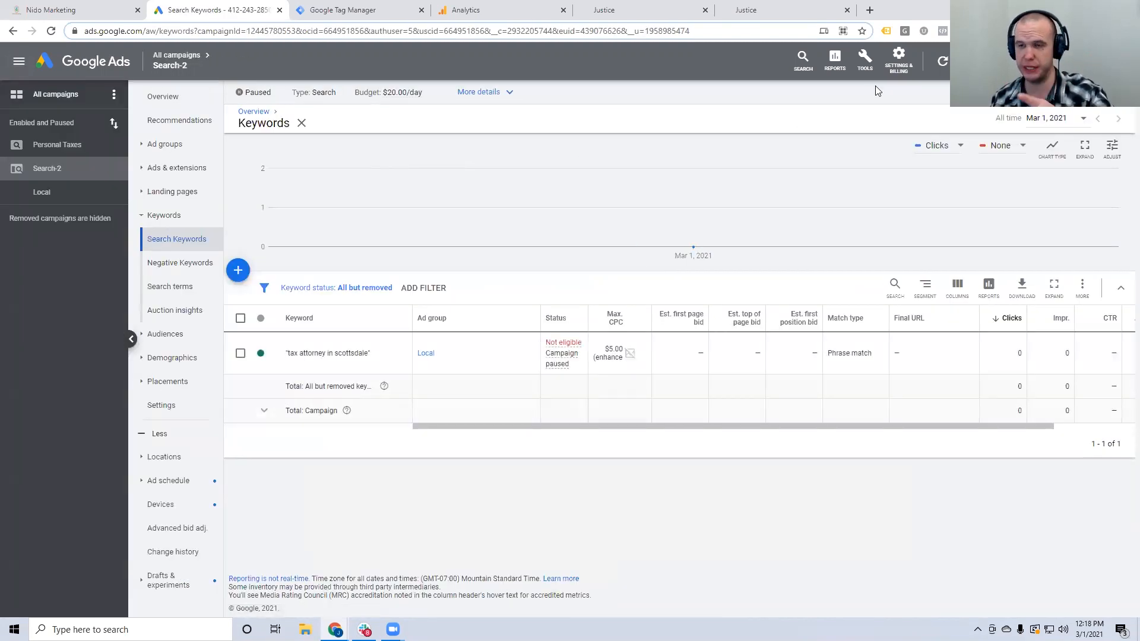
{"action": "left_click", "coordinate": [869, 69]}
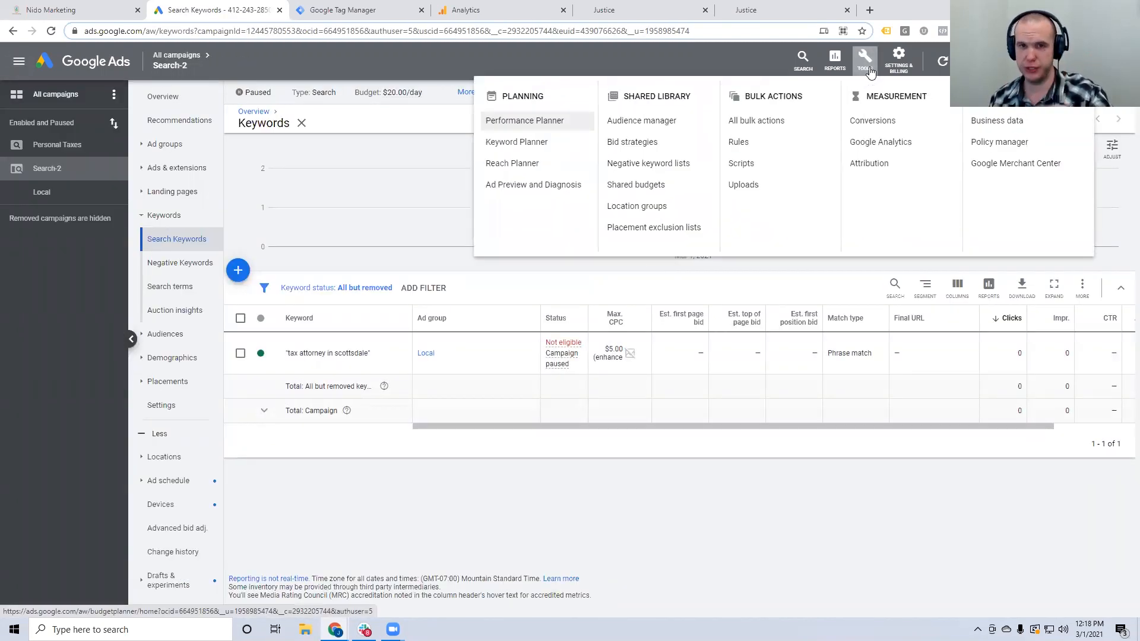
{"action": "left_click", "coordinate": [614, 122]}
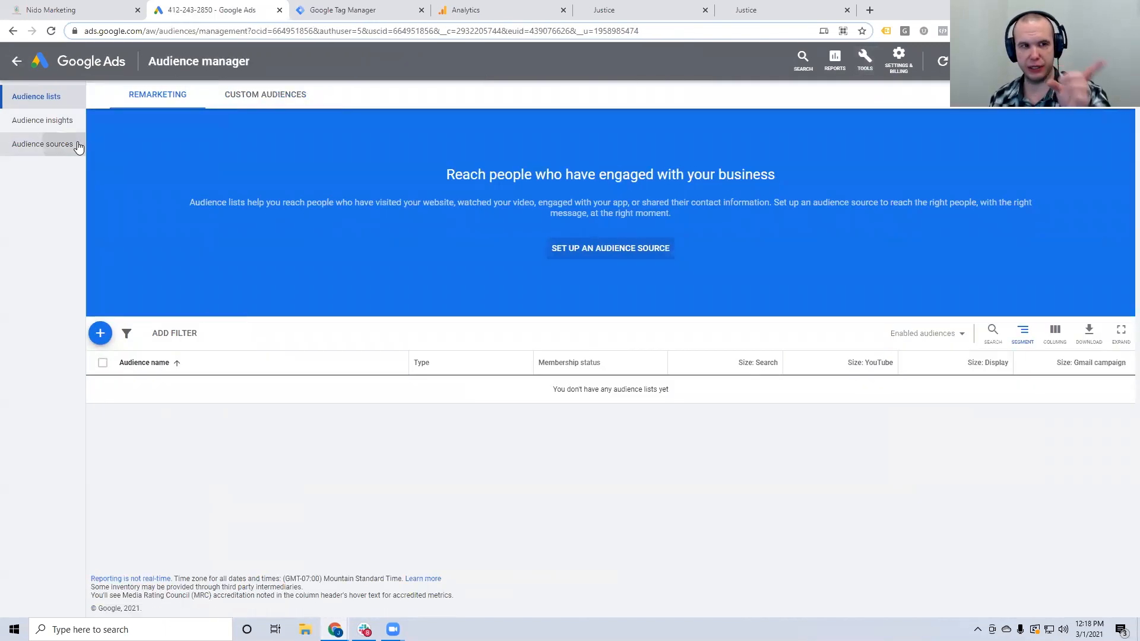
{"action": "left_click", "coordinate": [77, 144]}
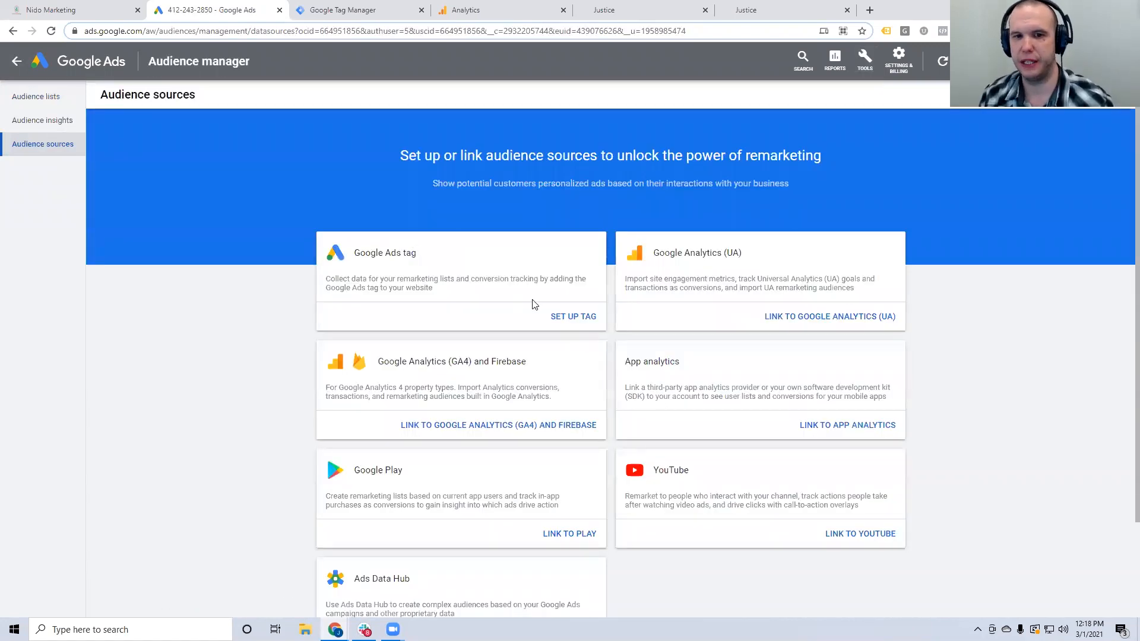
- Set up the Google Ads tag data source to collect only general website visit data, exclude California users from remarketing lists, and save it
{"action": "left_click", "coordinate": [561, 317]}
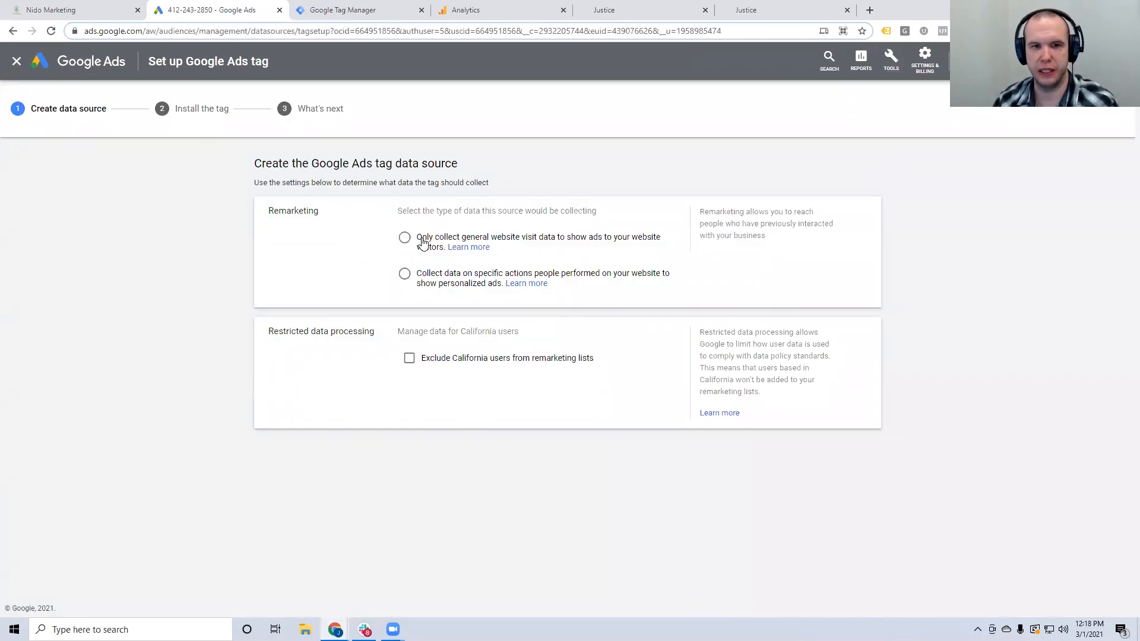
{"action": "left_click", "coordinate": [422, 244]}
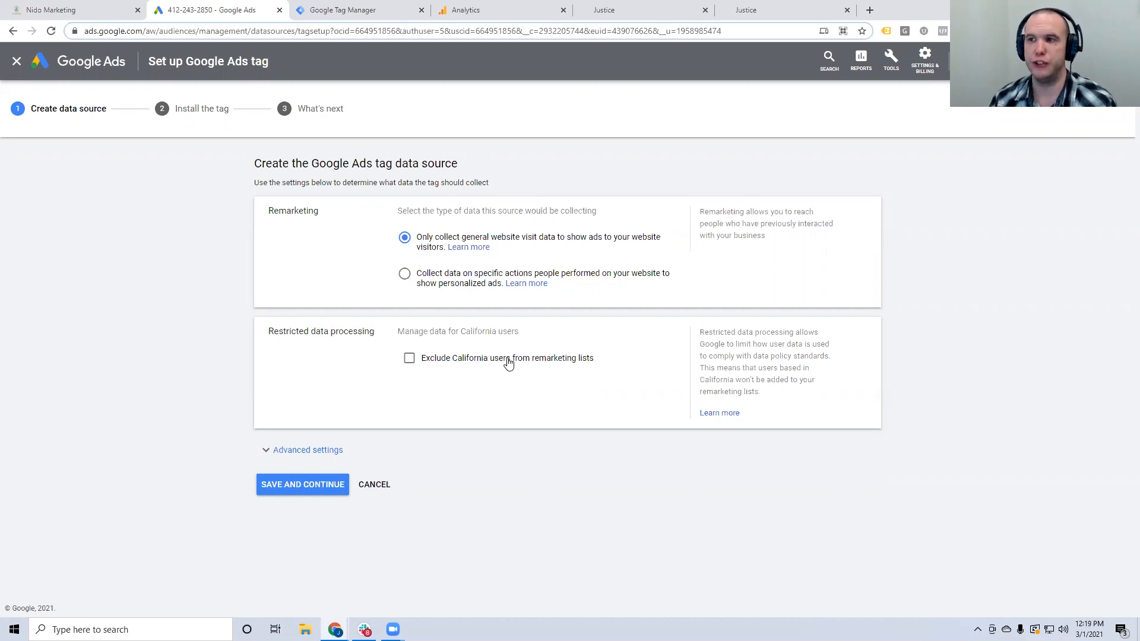
{"action": "left_click", "coordinate": [409, 359]}
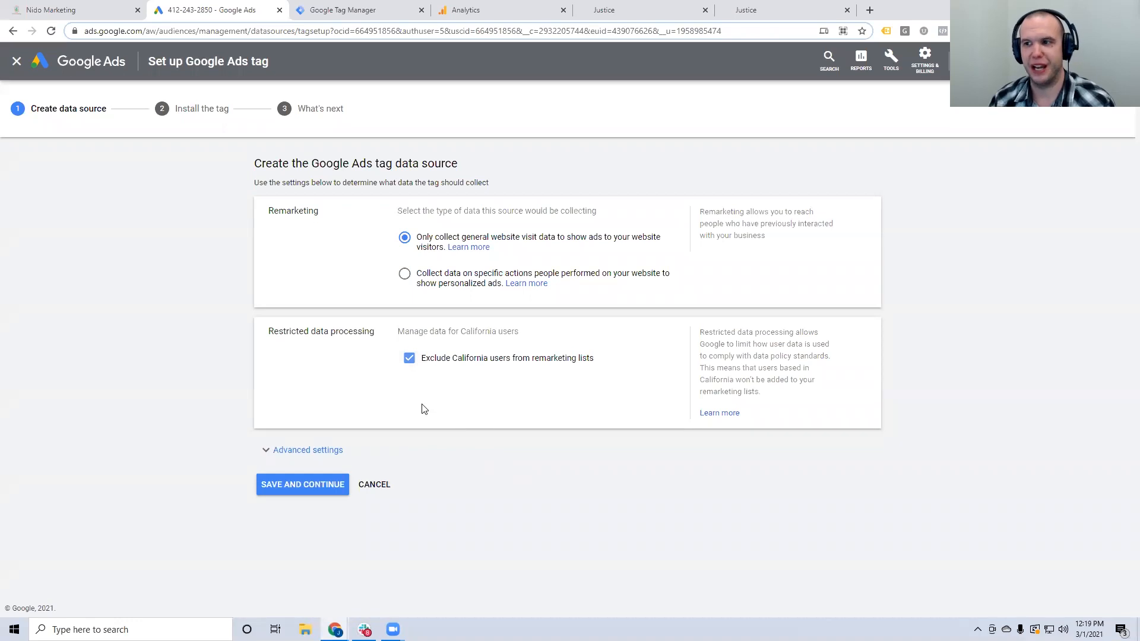
{"action": "left_click", "coordinate": [410, 363]}
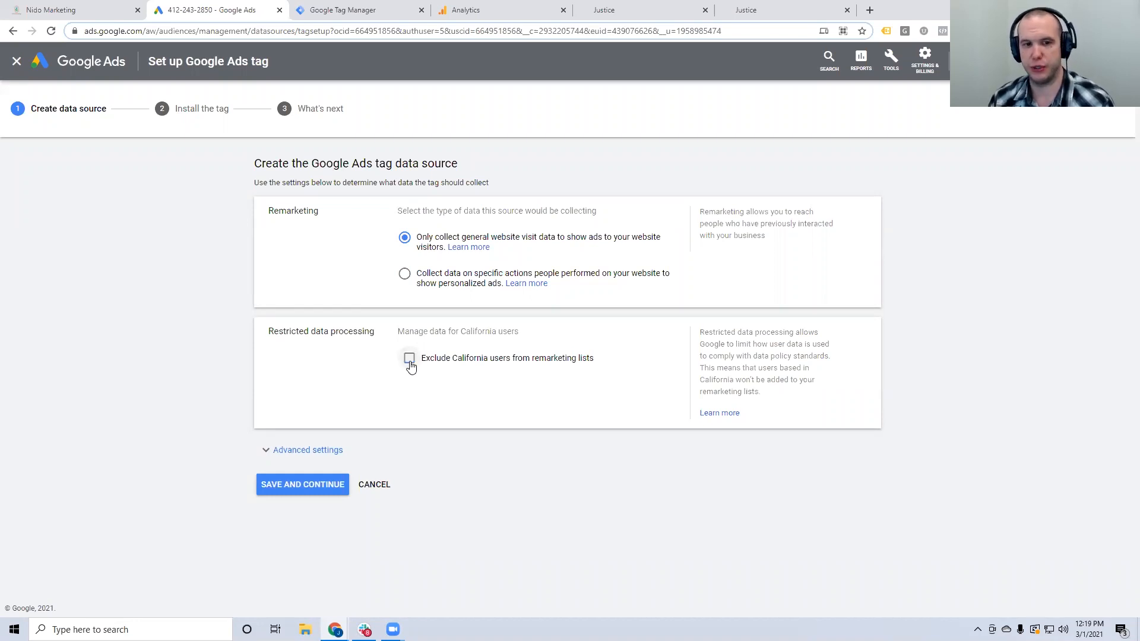
{"action": "left_click", "coordinate": [411, 364]}
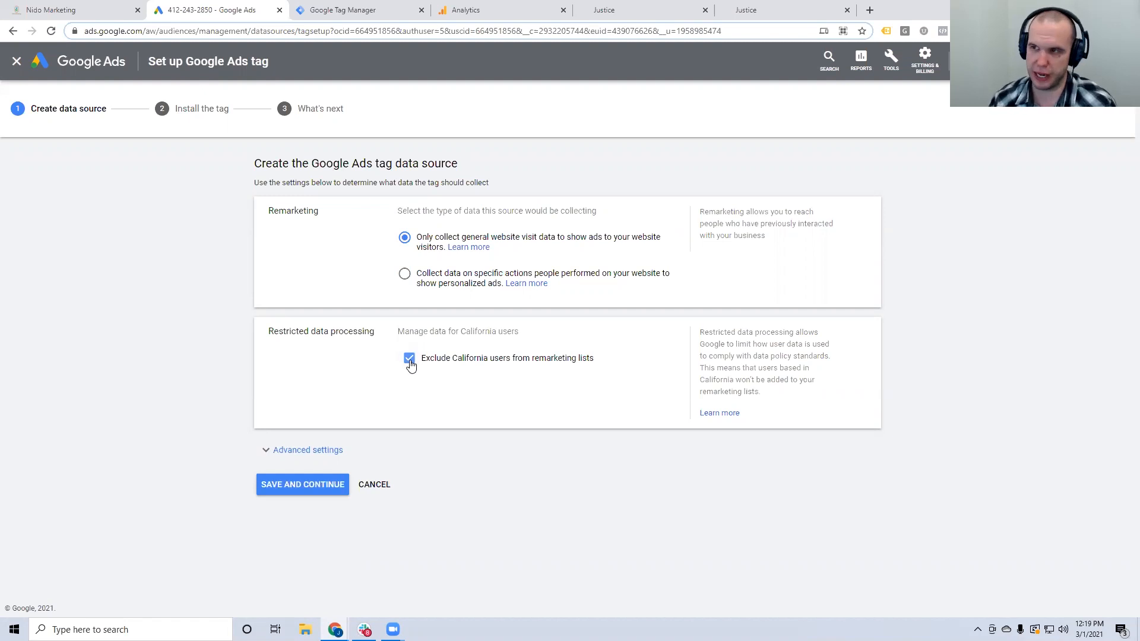
{"action": "left_click", "coordinate": [325, 449]}
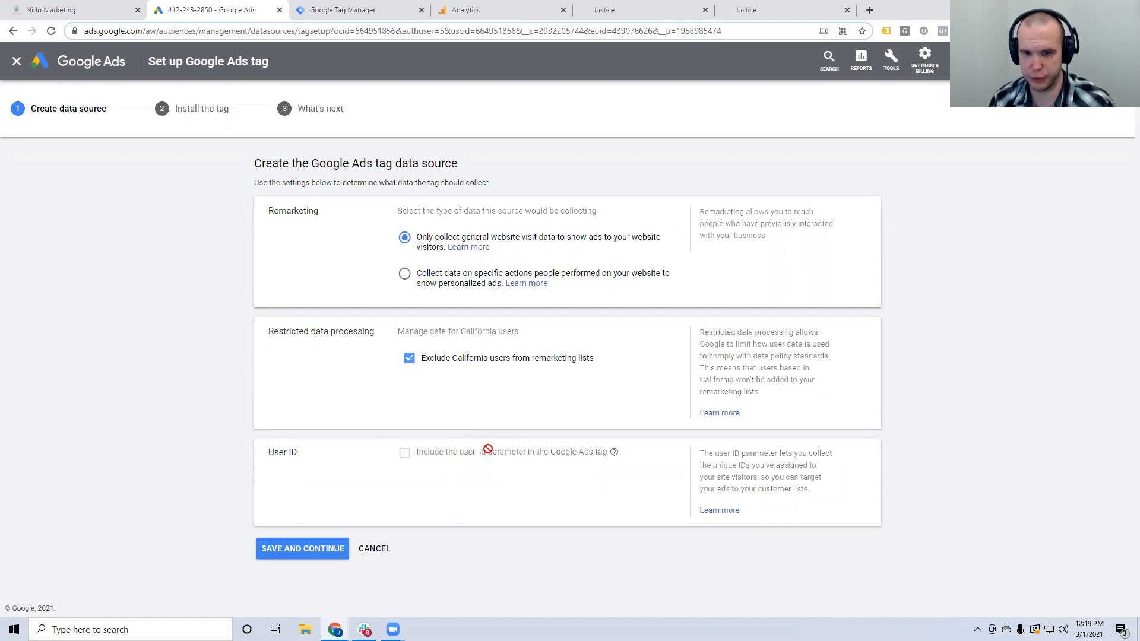
{"action": "left_click", "coordinate": [318, 554]}
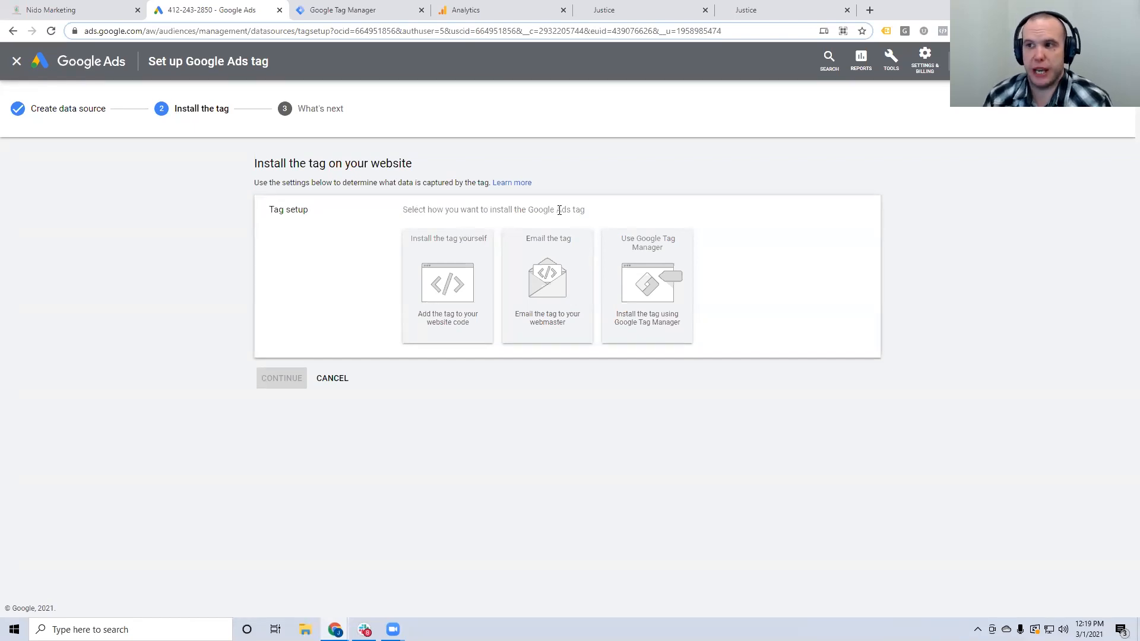
- Choose Google Tag Manager as the Google Ads tag's installation method and review the detailed instructions
{"action": "left_click", "coordinate": [638, 277]}
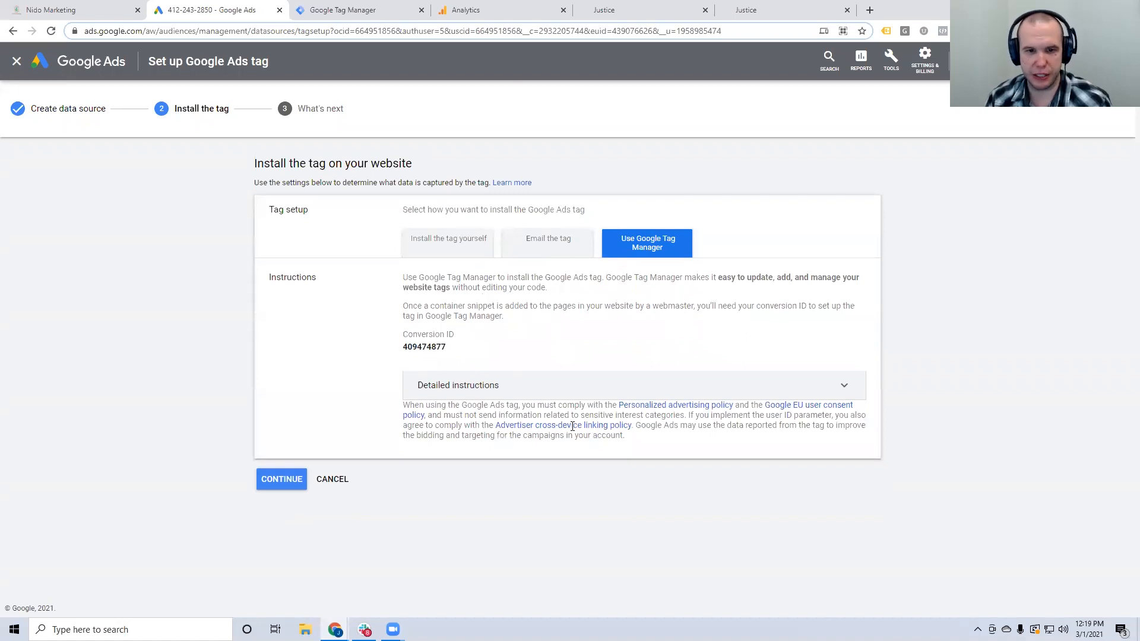
{"action": "left_click", "coordinate": [465, 387]}
{"action": "scroll", "coordinate": [498, 269], "scroll_direction": "down", "scroll_amount": 3}
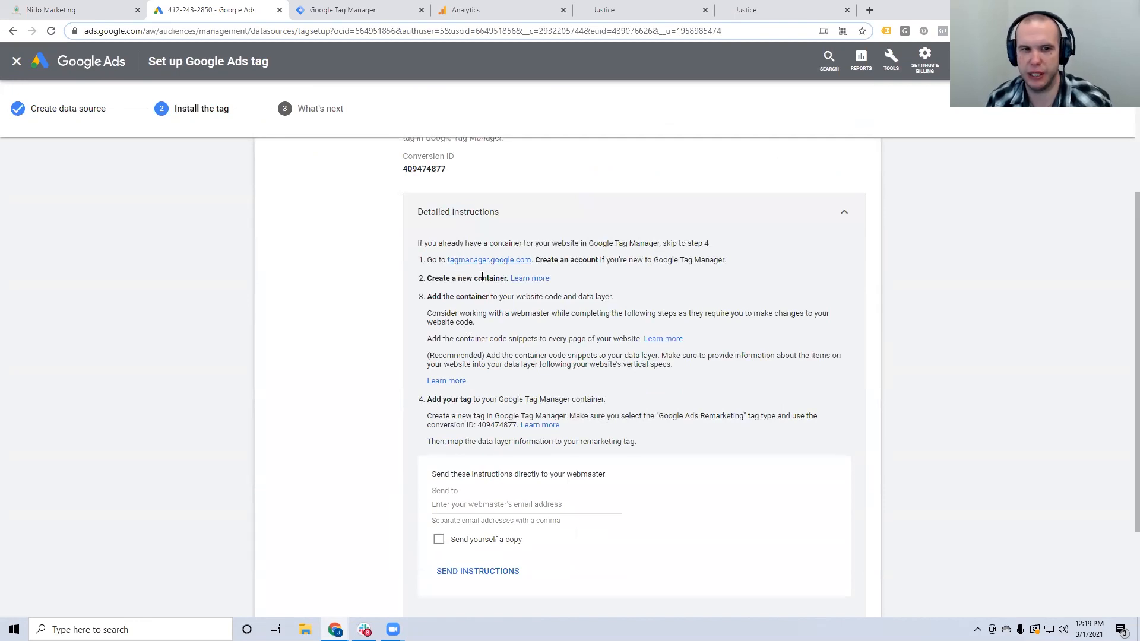
{"action": "scroll", "coordinate": [503, 290], "scroll_direction": "up", "scroll_amount": 2}
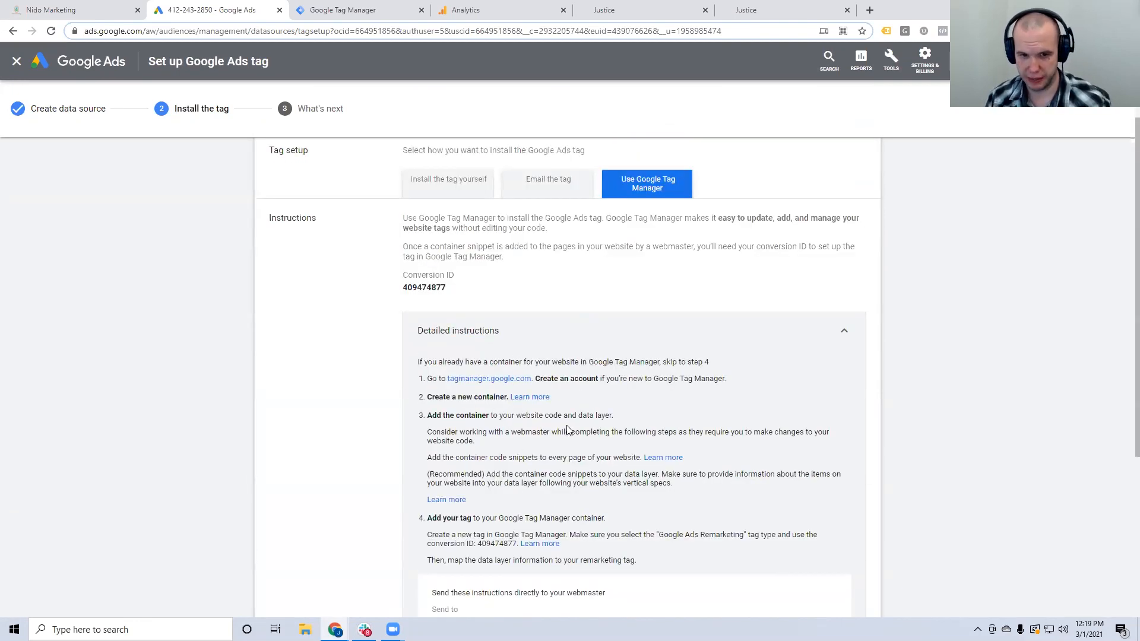
{"action": "scroll", "coordinate": [536, 394], "scroll_direction": "up", "scroll_amount": 1}
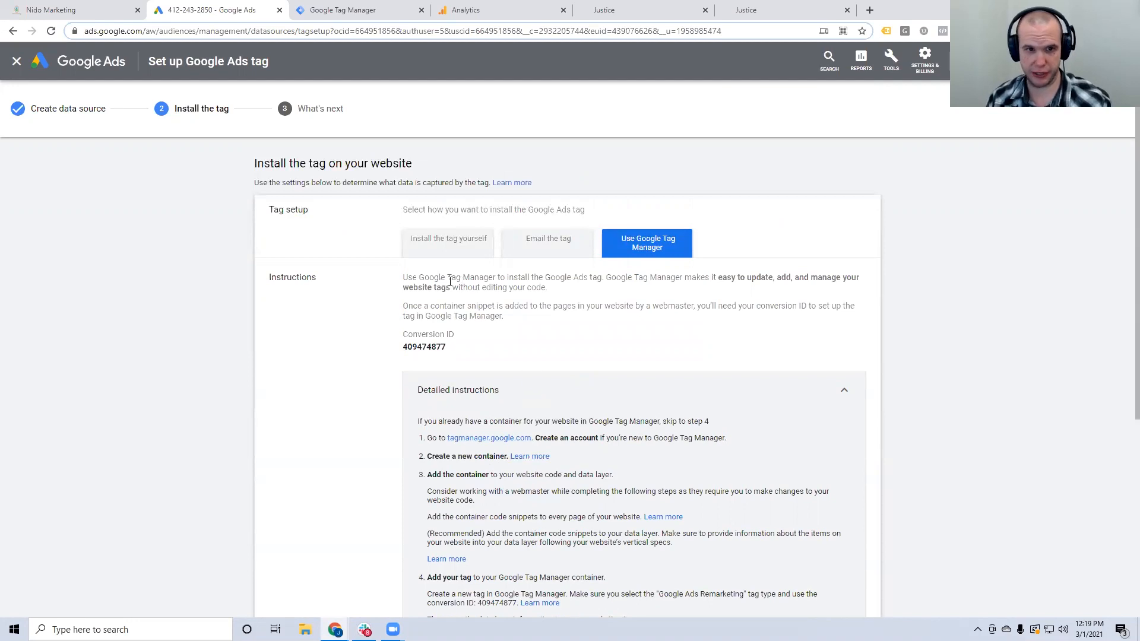
- Switch to Tag Manager and start a new tag named Remarketing Tag in the taxattorneyscottsdale.com container
{"action": "left_click", "coordinate": [343, 10]}
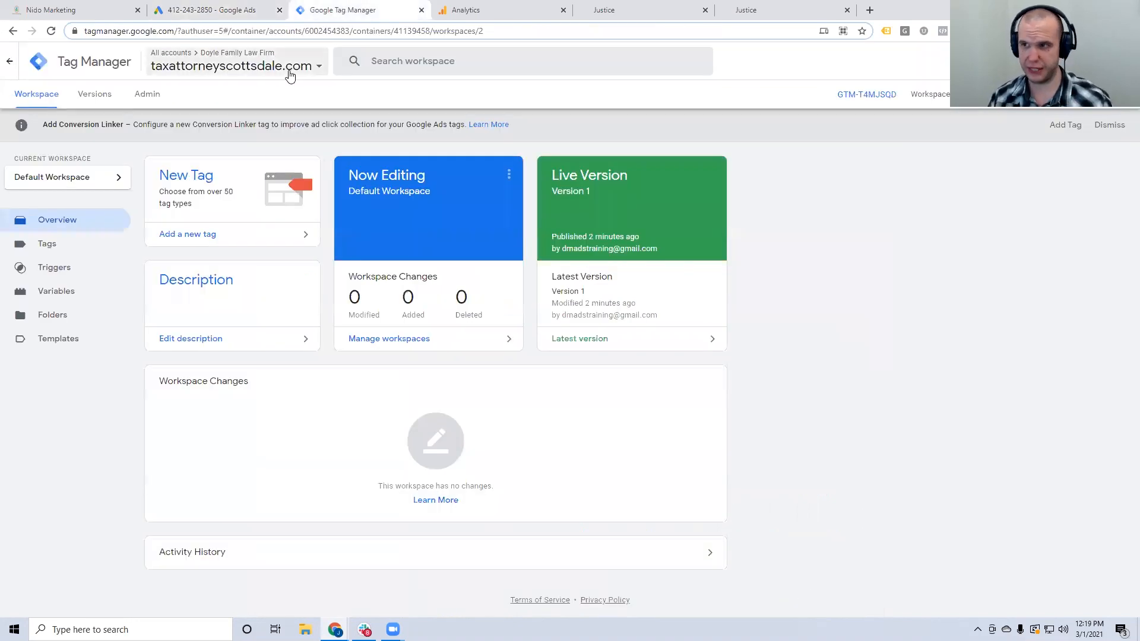
{"action": "left_click", "coordinate": [67, 245]}
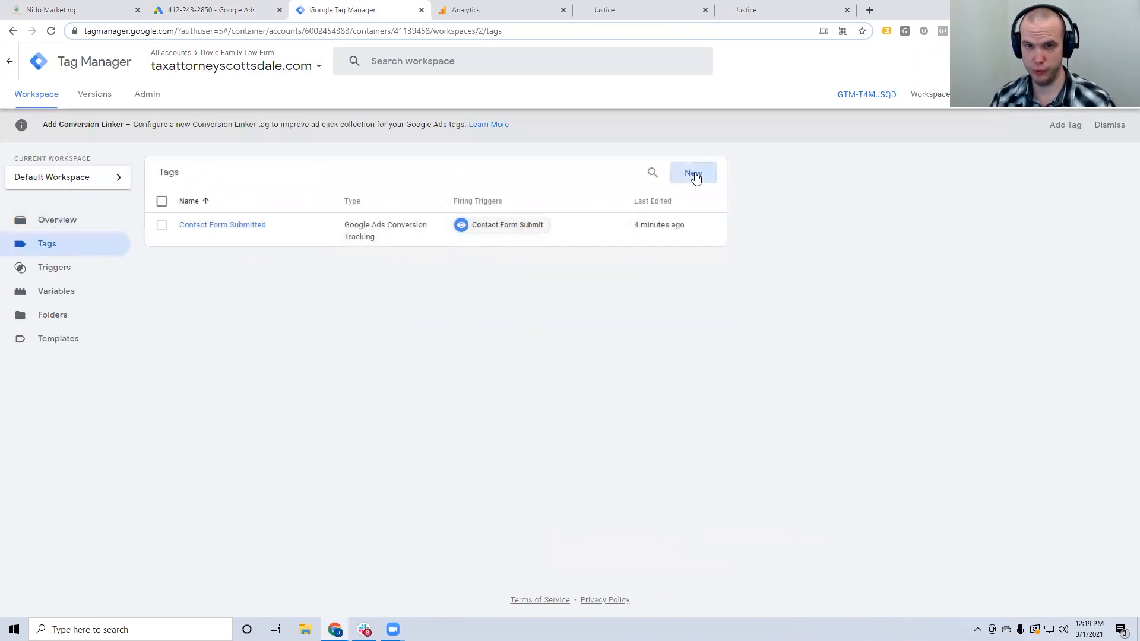
{"action": "left_click", "coordinate": [694, 174]}
{"action": "double_click", "coordinate": [382, 63]}
{"action": "key", "text": "ctrl+a"}
{"action": "type", "text": "Remarketing Tag"}
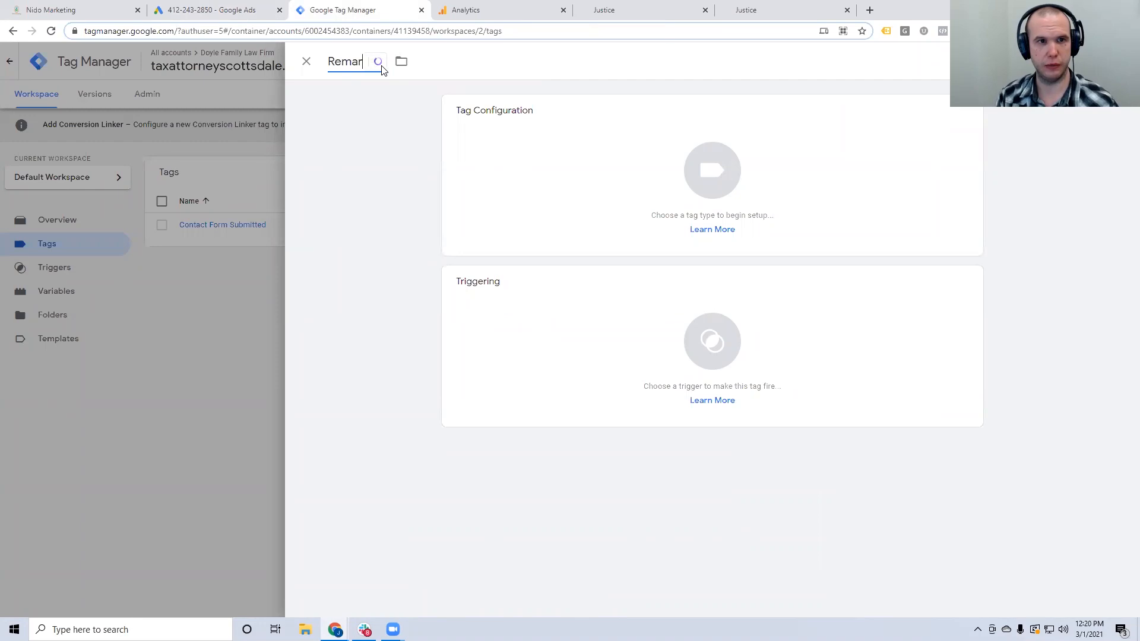
{"action": "left_click", "coordinate": [502, 165]}
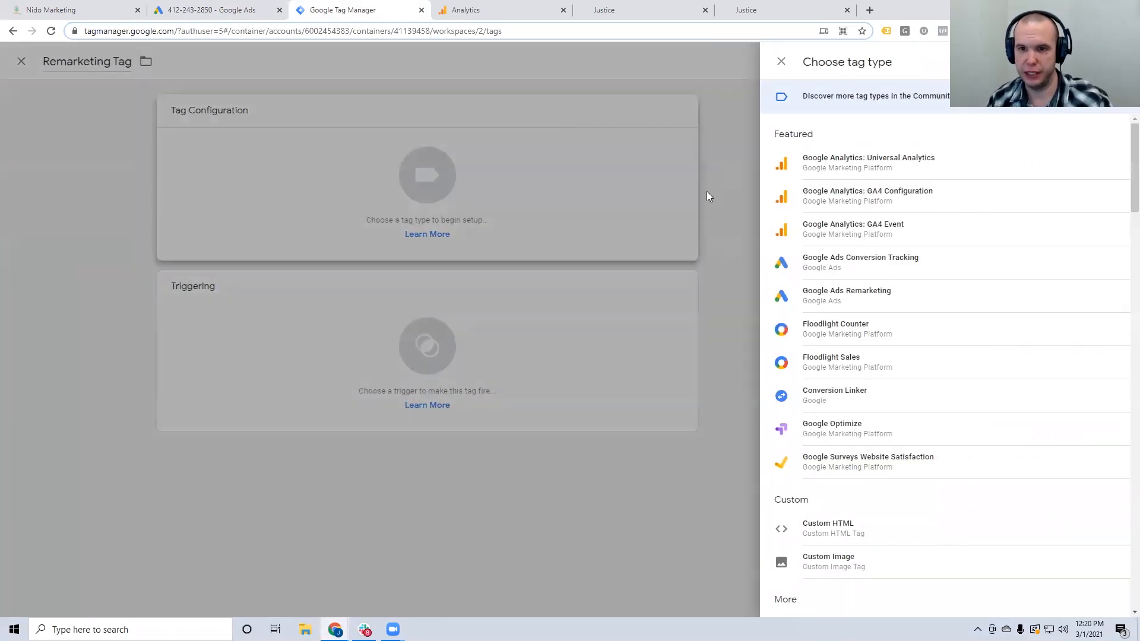
{"action": "left_click", "coordinate": [826, 300]}
{"action": "left_click", "coordinate": [506, 229]}
{"action": "left_click", "coordinate": [240, 13]}
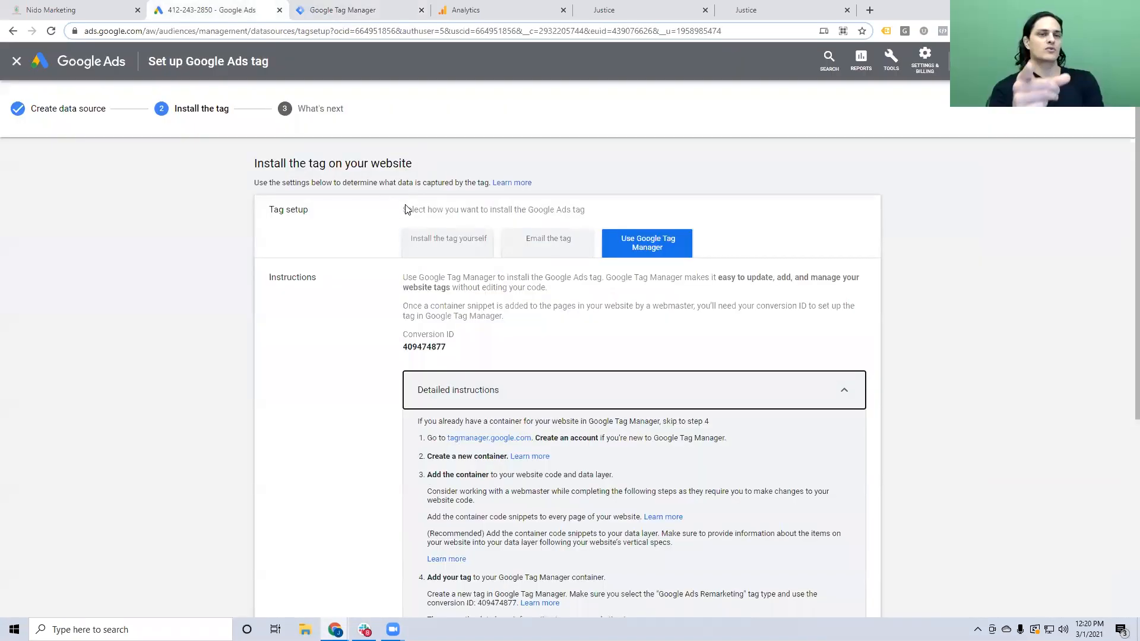
{"action": "double_click", "coordinate": [436, 346]}
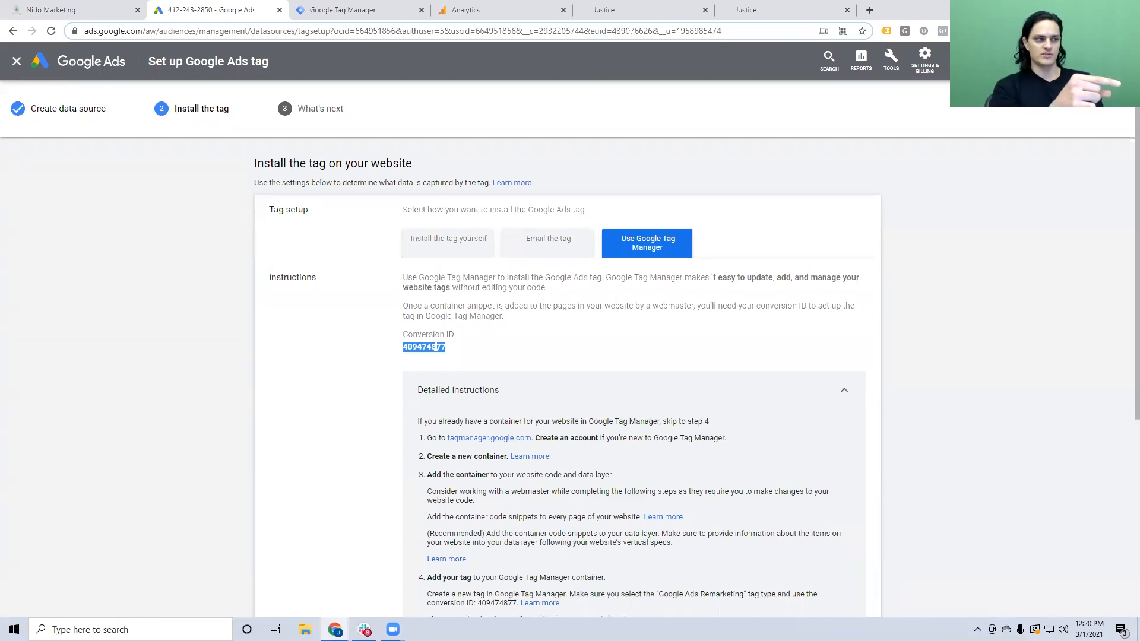
{"action": "key", "text": "ctrl+Tab"}
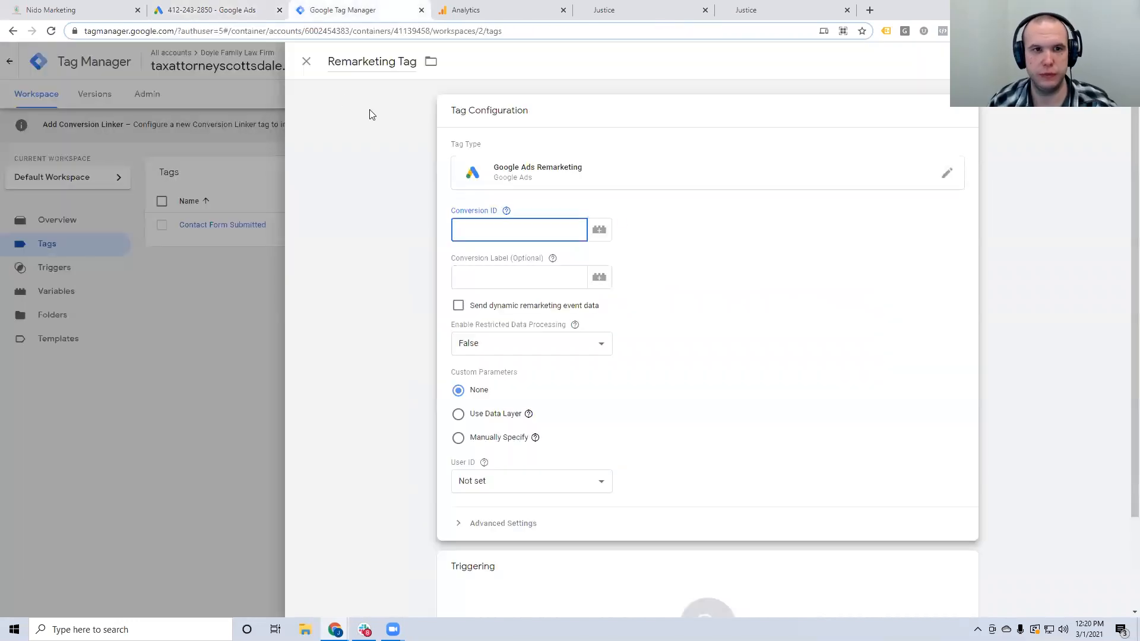
{"action": "left_click", "coordinate": [308, 62]}
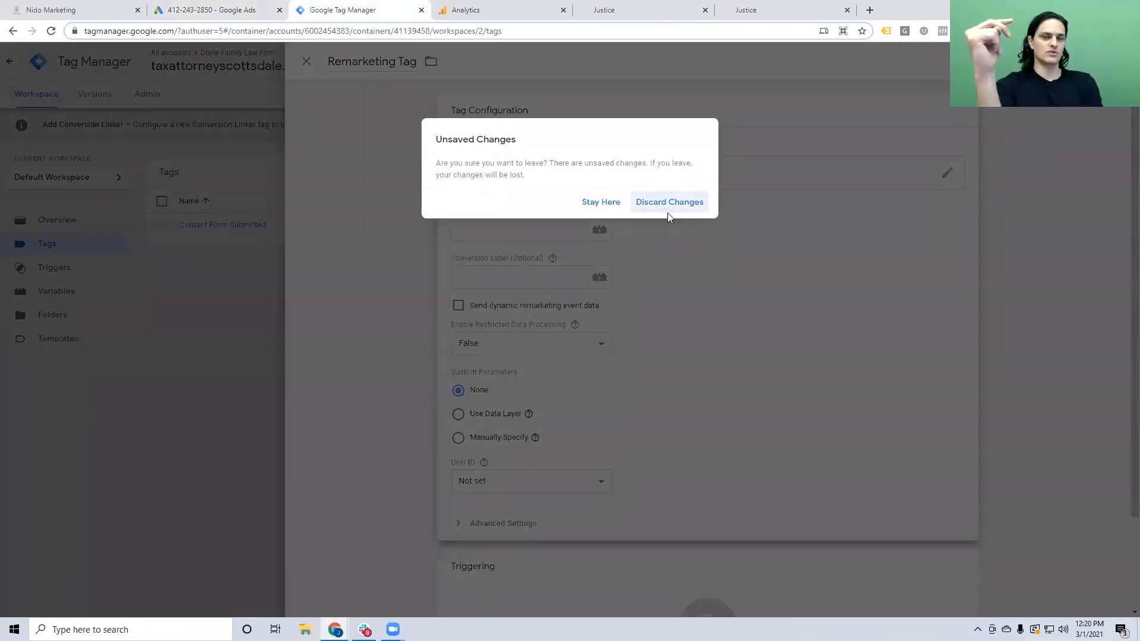
{"action": "left_click", "coordinate": [668, 202]}
- Start a new tag named Remarketing Tag and set its tag type to Google Ads Remarketing
{"action": "left_click", "coordinate": [674, 169]}
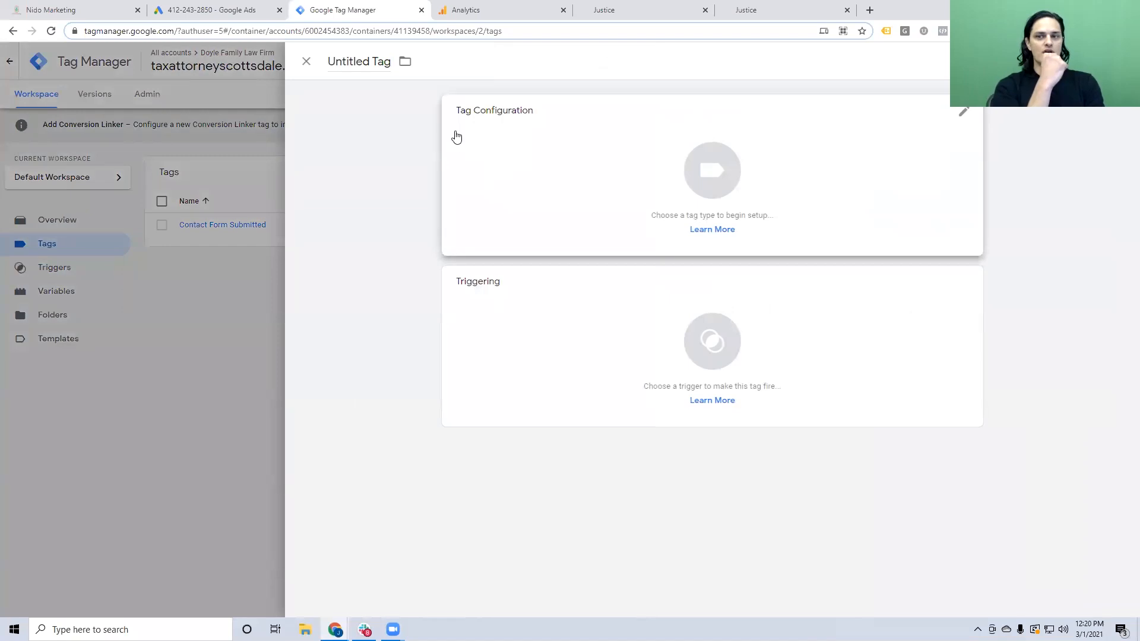
{"action": "left_click", "coordinate": [357, 62]}
{"action": "type", "text": "Remarketing Tag"}
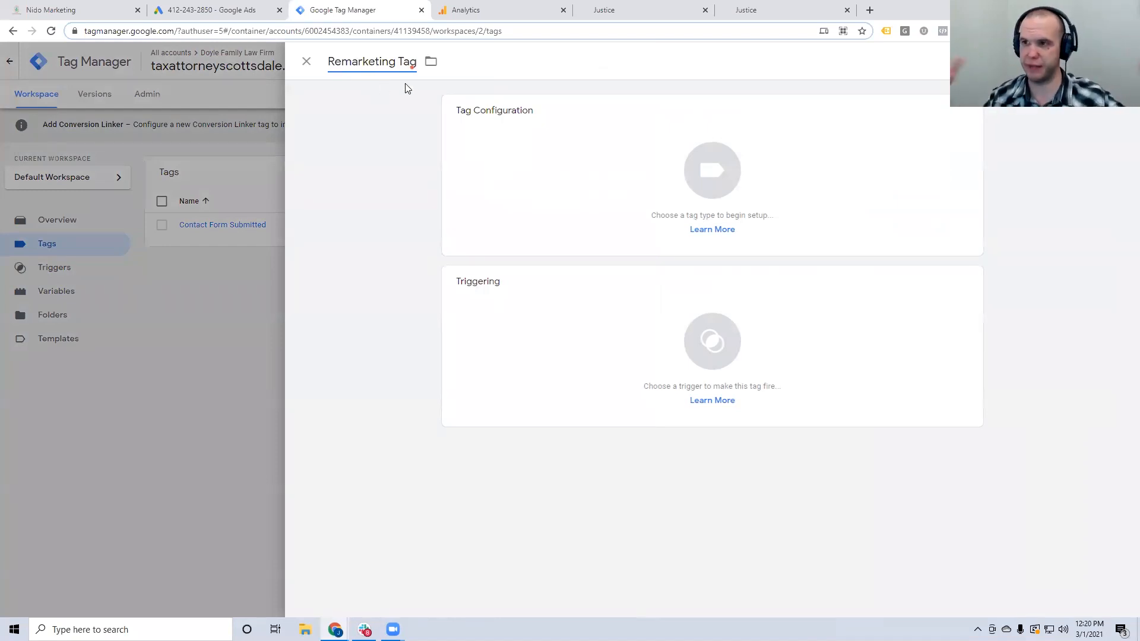
{"action": "left_click", "coordinate": [610, 160]}
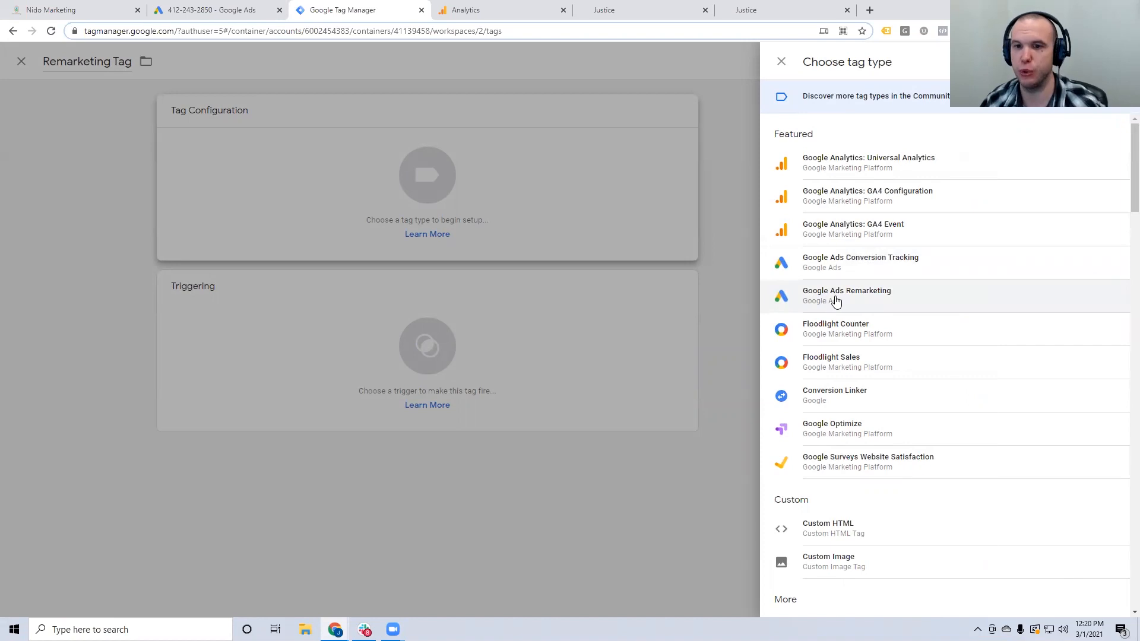
{"action": "scroll", "coordinate": [850, 302], "scroll_direction": "down", "scroll_amount": 20}
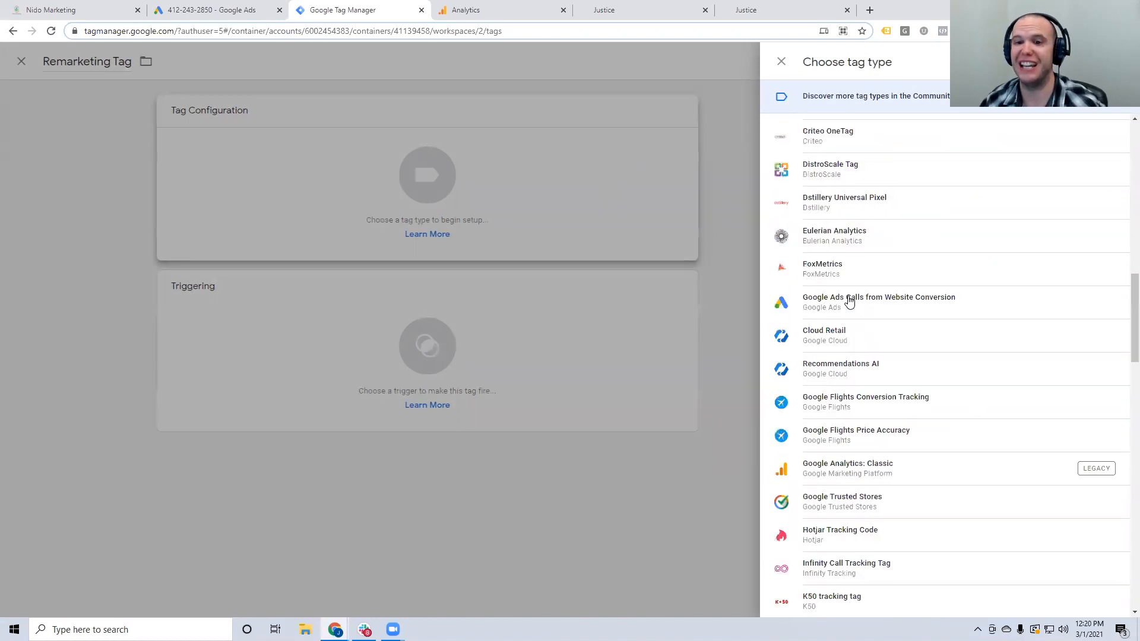
{"action": "scroll", "coordinate": [849, 301], "scroll_direction": "down", "scroll_amount": 10}
{"action": "scroll", "coordinate": [850, 302], "scroll_direction": "up", "scroll_amount": 20}
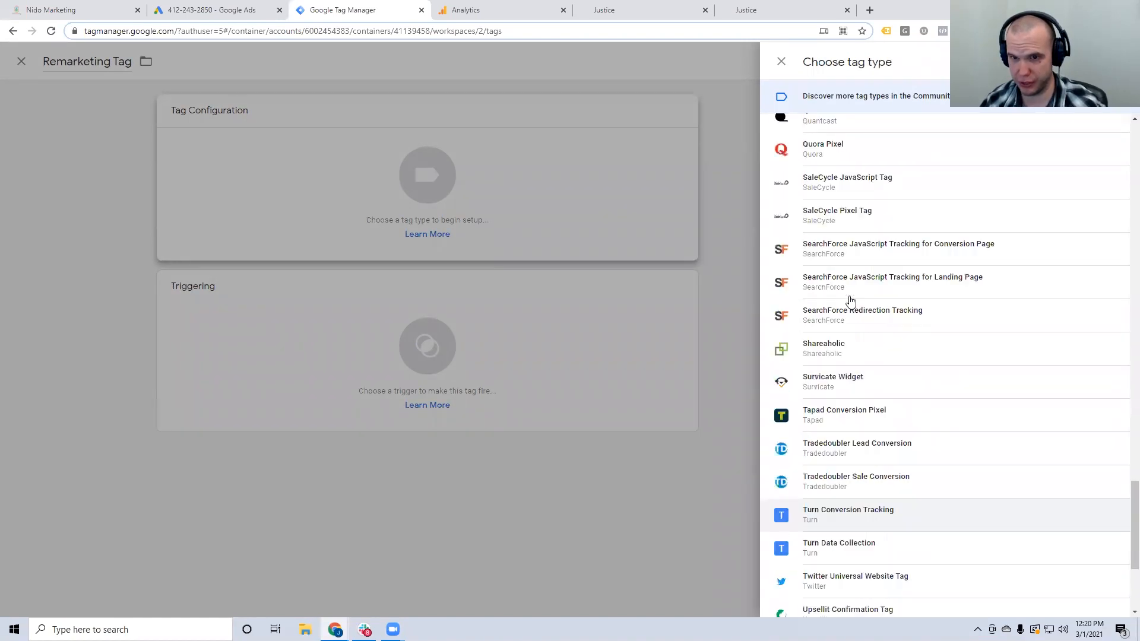
{"action": "scroll", "coordinate": [849, 302], "scroll_direction": "up", "scroll_amount": 10}
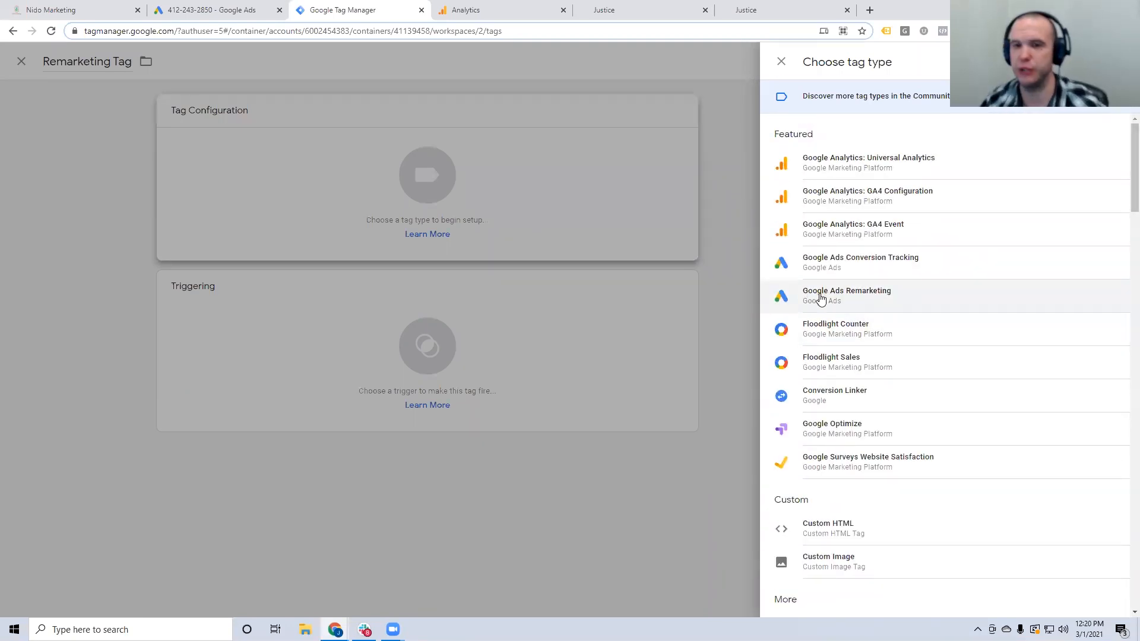
{"action": "left_click", "coordinate": [823, 298]}
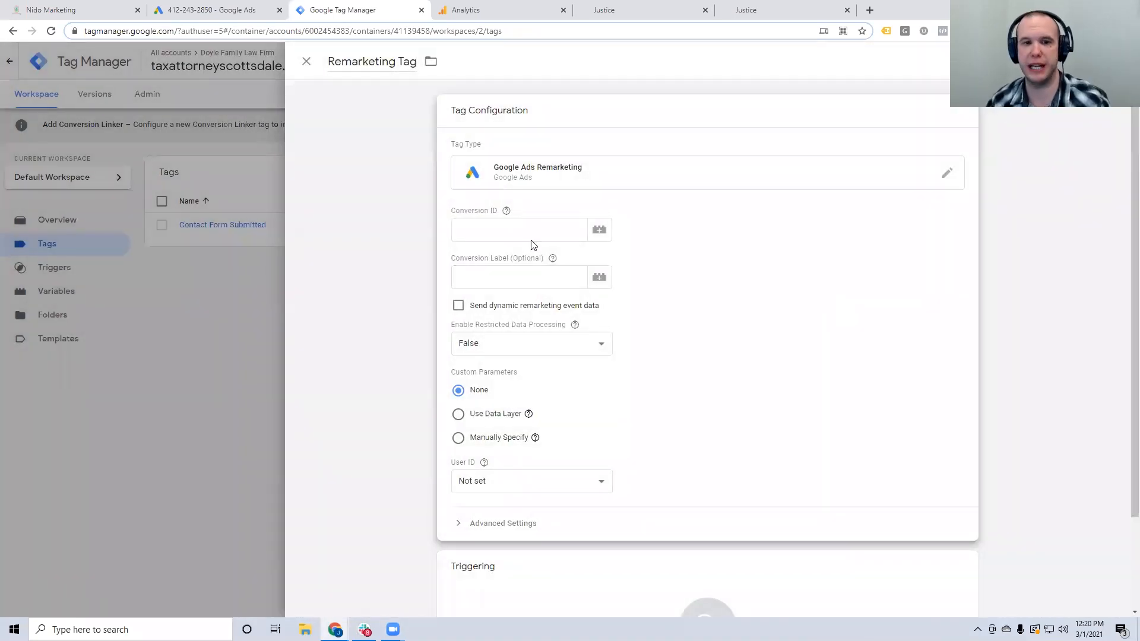
- Copy the conversion ID from the Google Ads tag installation page into the remarketing tag's Conversion ID in Tag Manager
{"action": "left_click", "coordinate": [219, 8]}
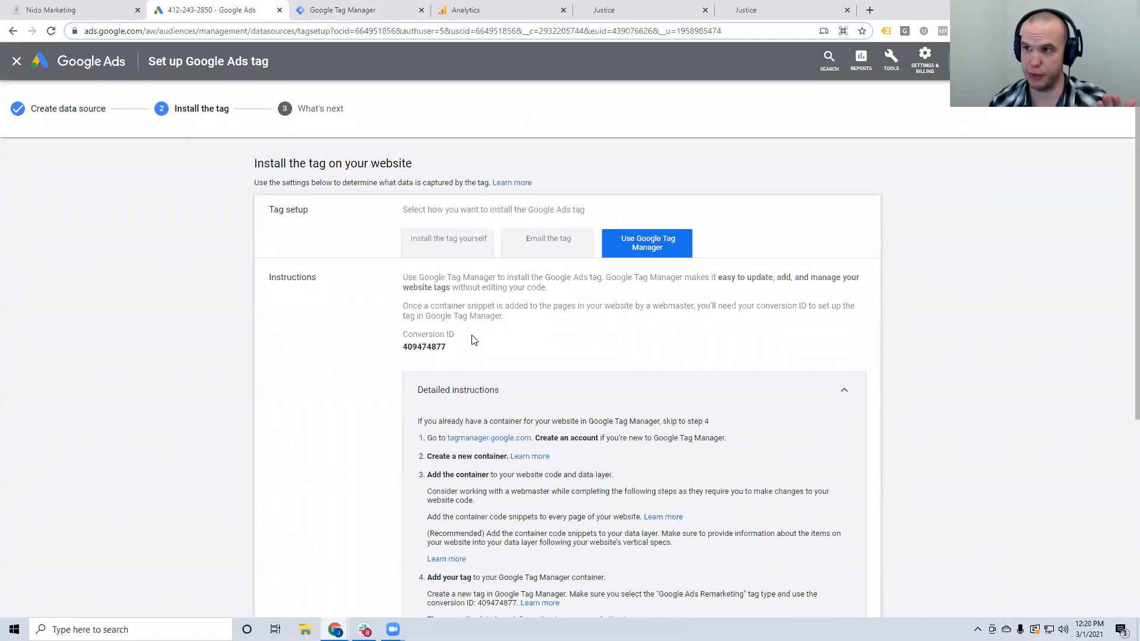
{"action": "double_click", "coordinate": [424, 347]}
{"action": "key", "text": "ctrl+c"}
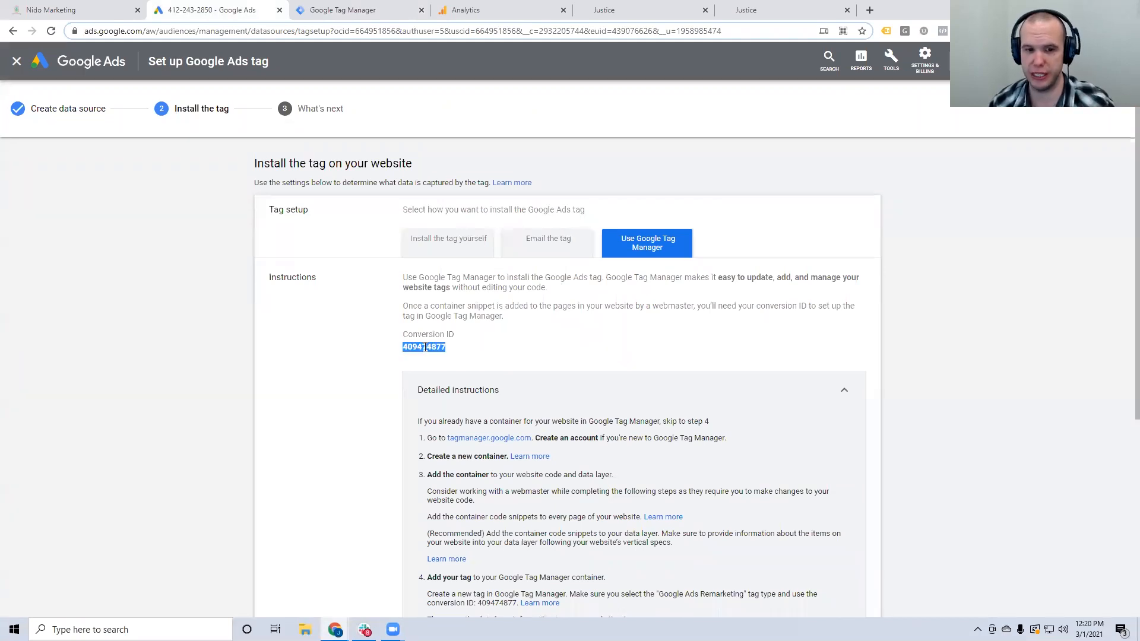
{"action": "scroll", "coordinate": [423, 347], "scroll_direction": "down", "scroll_amount": 3}
{"action": "scroll", "coordinate": [415, 267], "scroll_direction": "up", "scroll_amount": 1}
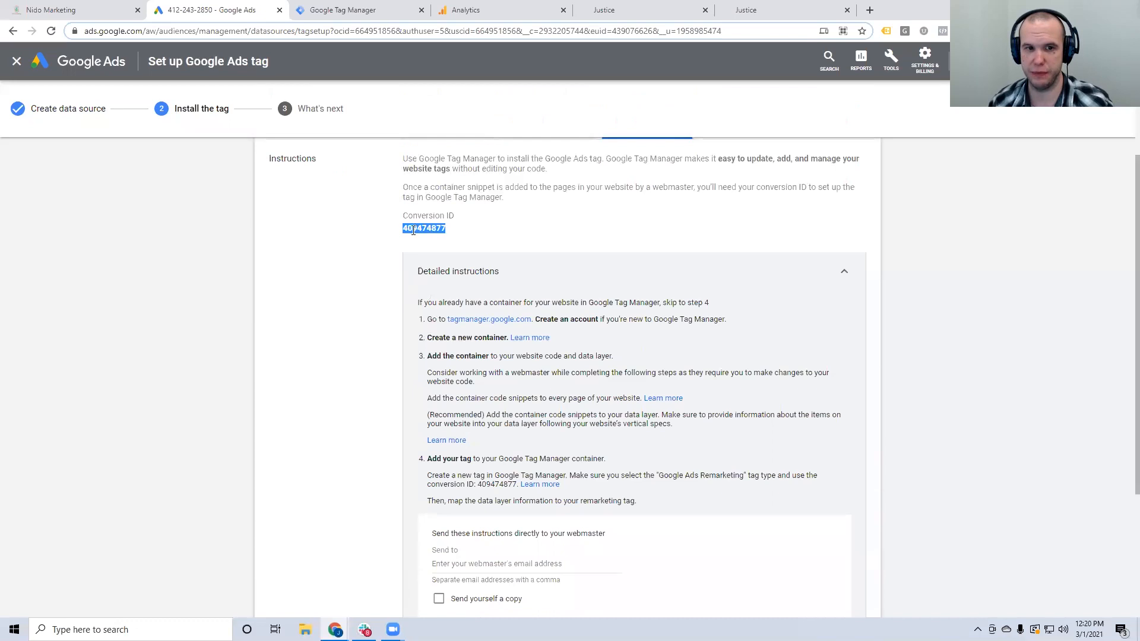
{"action": "scroll", "coordinate": [439, 238], "scroll_direction": "down", "scroll_amount": 2}
{"action": "scroll", "coordinate": [457, 321], "scroll_direction": "up", "scroll_amount": 4}
{"action": "key", "text": "ctrl+Tab"}
{"action": "left_click", "coordinate": [459, 239]}
{"action": "key", "text": "ctrl+v"}
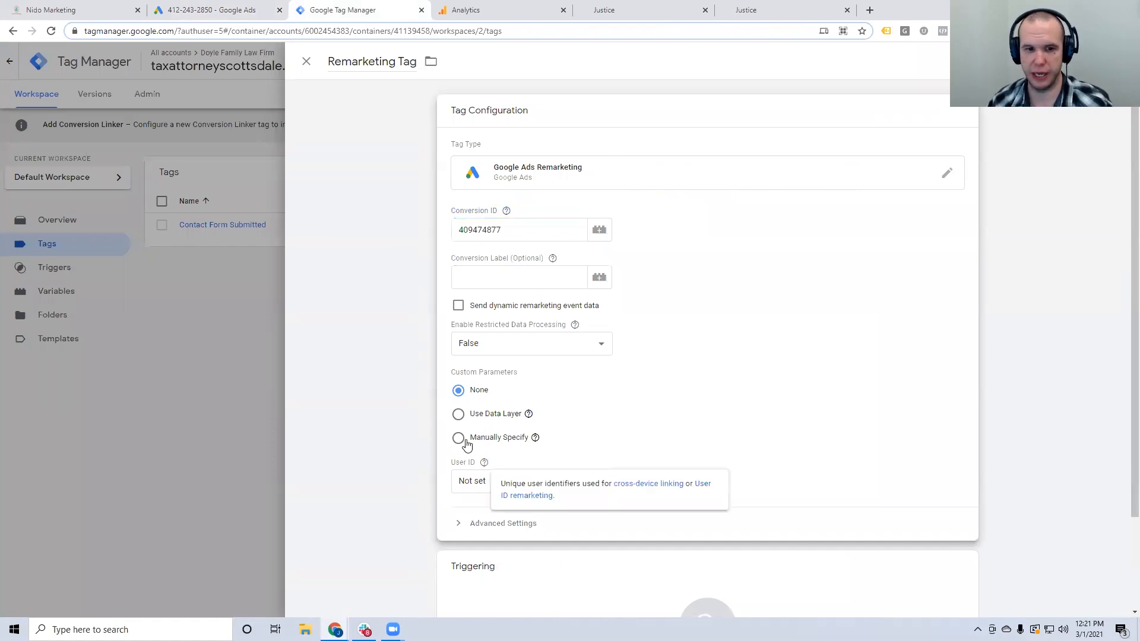
- Set the remarketing tag to fire on the All Pages trigger and save the tag
{"action": "scroll", "coordinate": [461, 438], "scroll_direction": "down", "scroll_amount": 2}
{"action": "scroll", "coordinate": [503, 142], "scroll_direction": "up", "scroll_amount": 2}
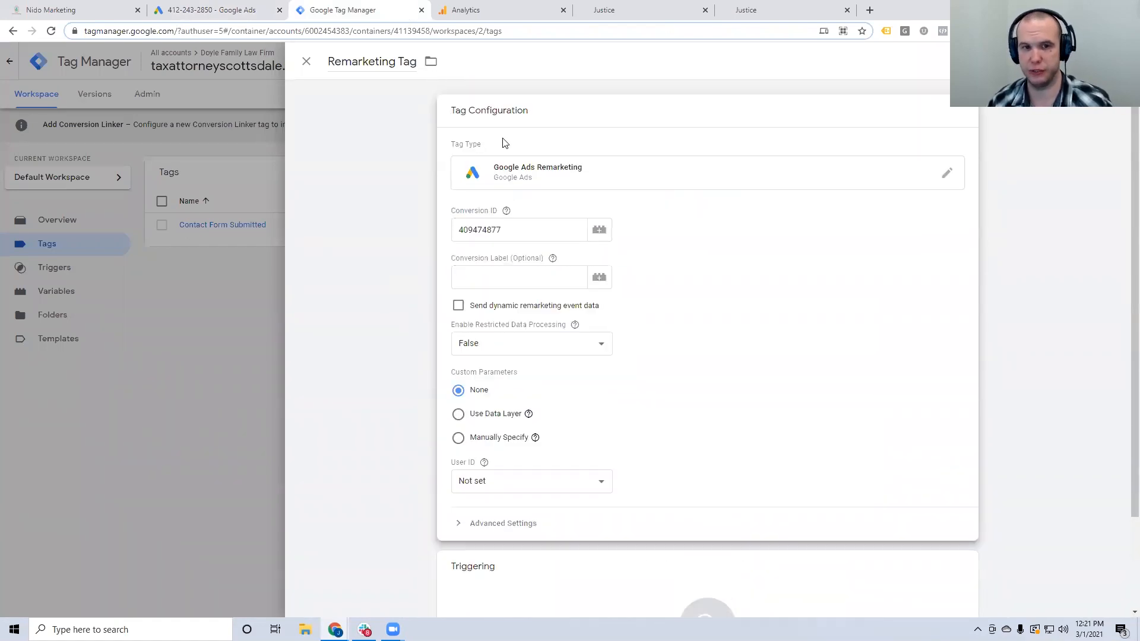
{"action": "scroll", "coordinate": [522, 200], "scroll_direction": "down", "scroll_amount": 2}
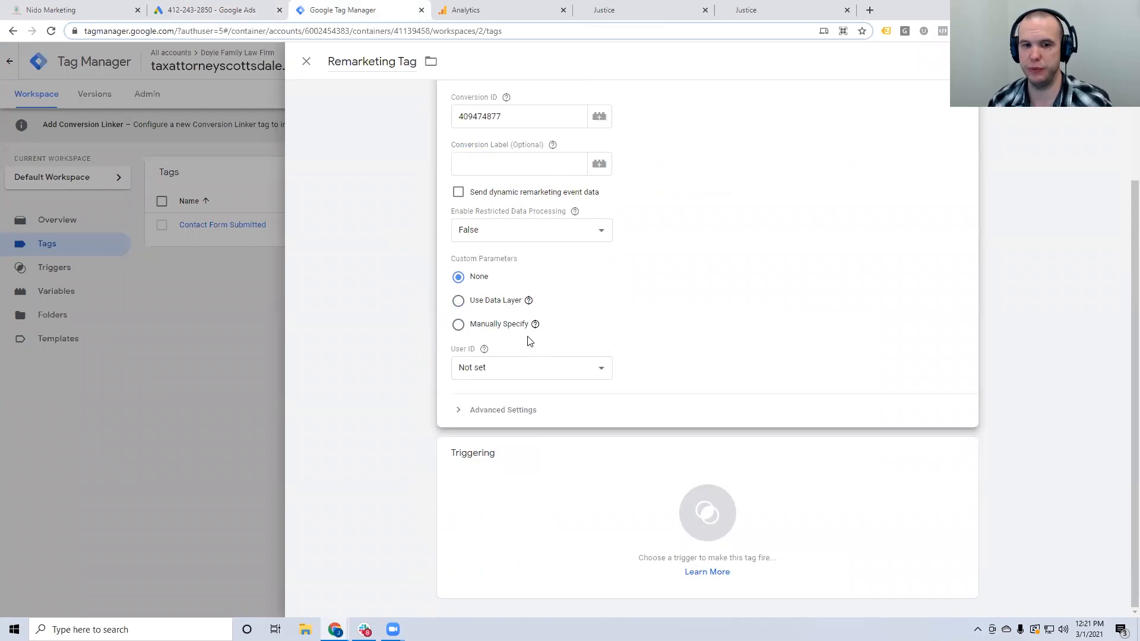
{"action": "left_click", "coordinate": [547, 509]}
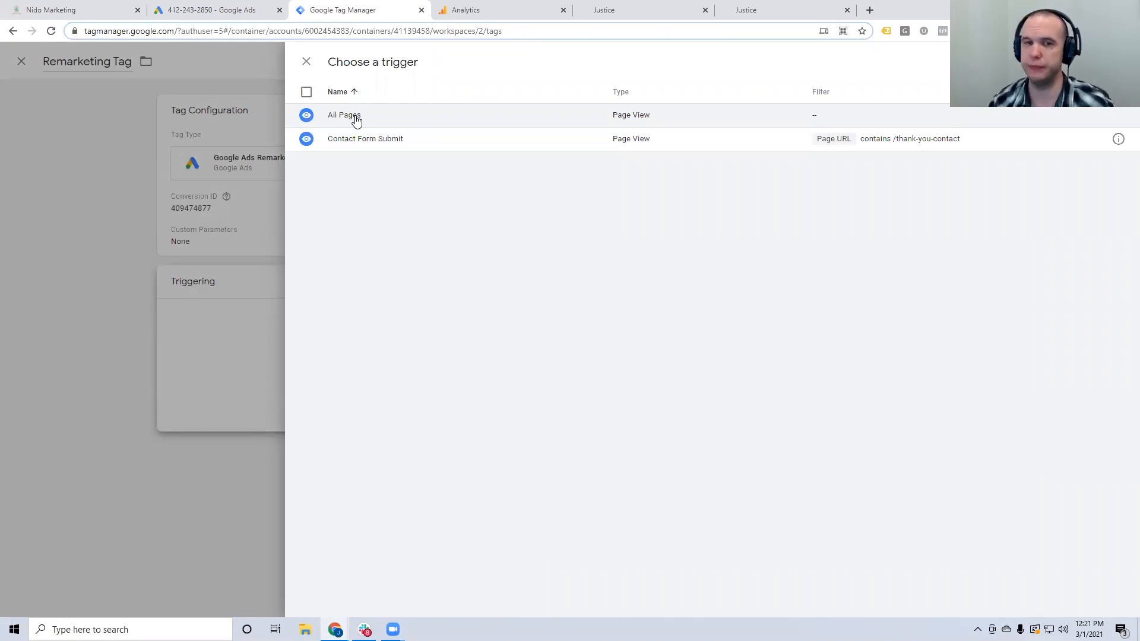
{"action": "left_click", "coordinate": [355, 119]}
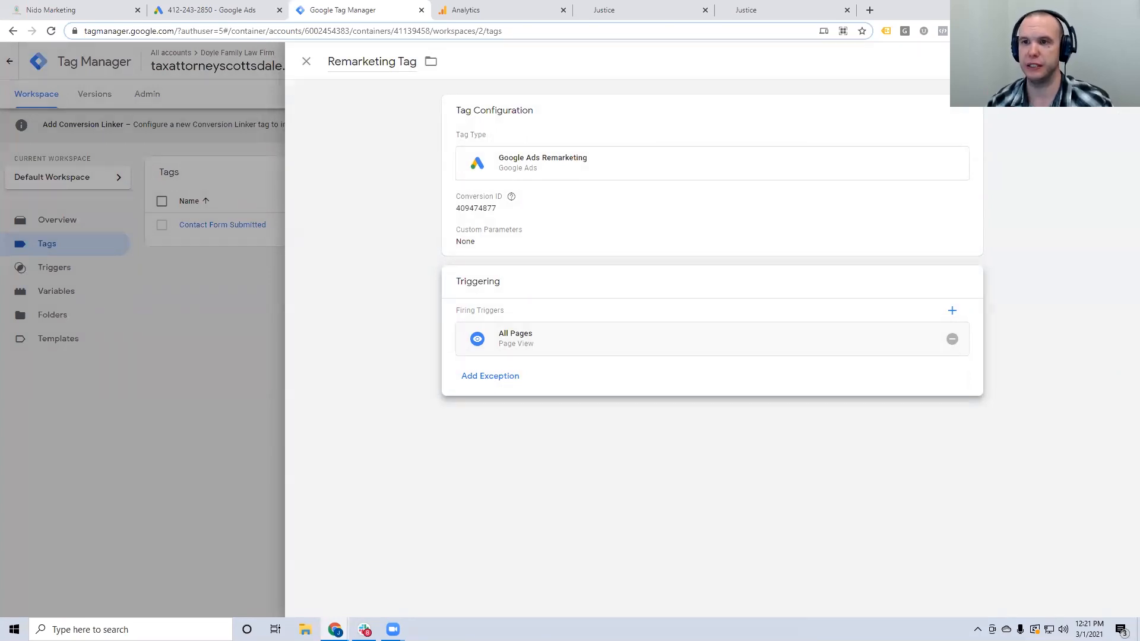
{"action": "left_click", "coordinate": [1084, 62]}
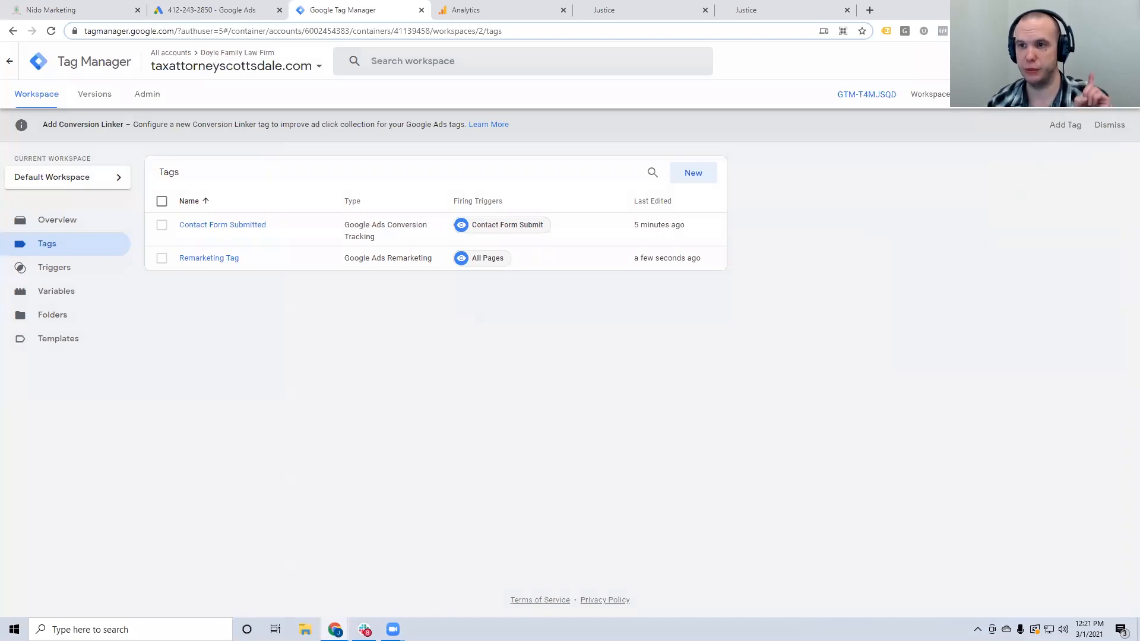
- Submit and publish the workspace changes to the Live environment without a version name or description
{"action": "left_click", "coordinate": [1107, 94]}
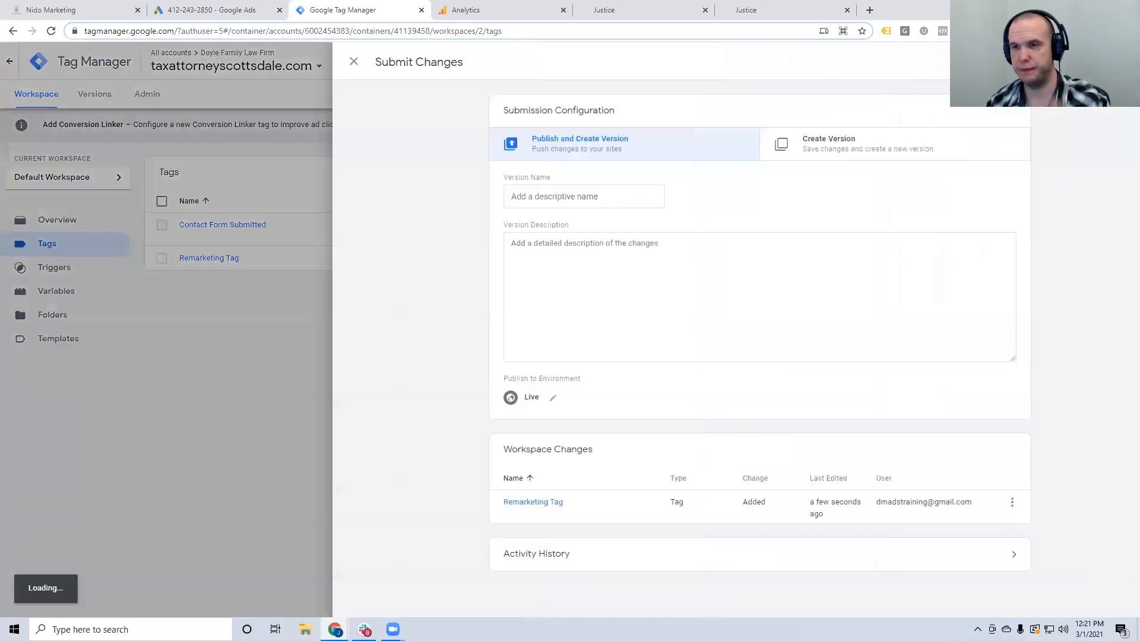
{"action": "left_click", "coordinate": [1099, 61]}
{"action": "left_click", "coordinate": [726, 395]}
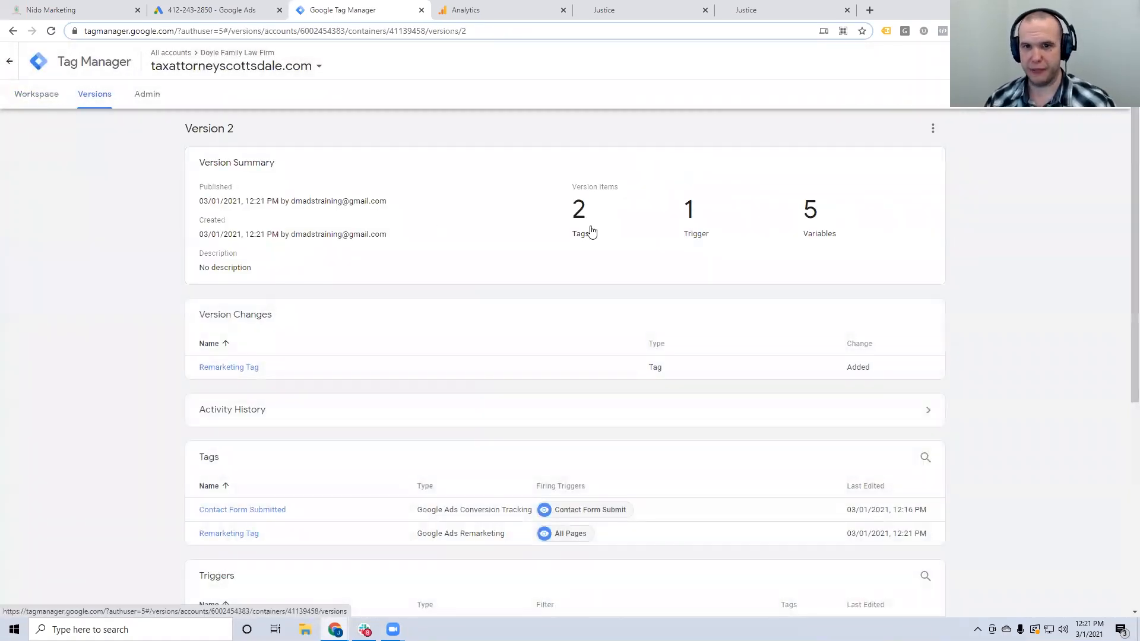
- Switch back to Google Ads and finish the remaining steps of the Google Ads tag setup
{"action": "left_click", "coordinate": [232, 10]}
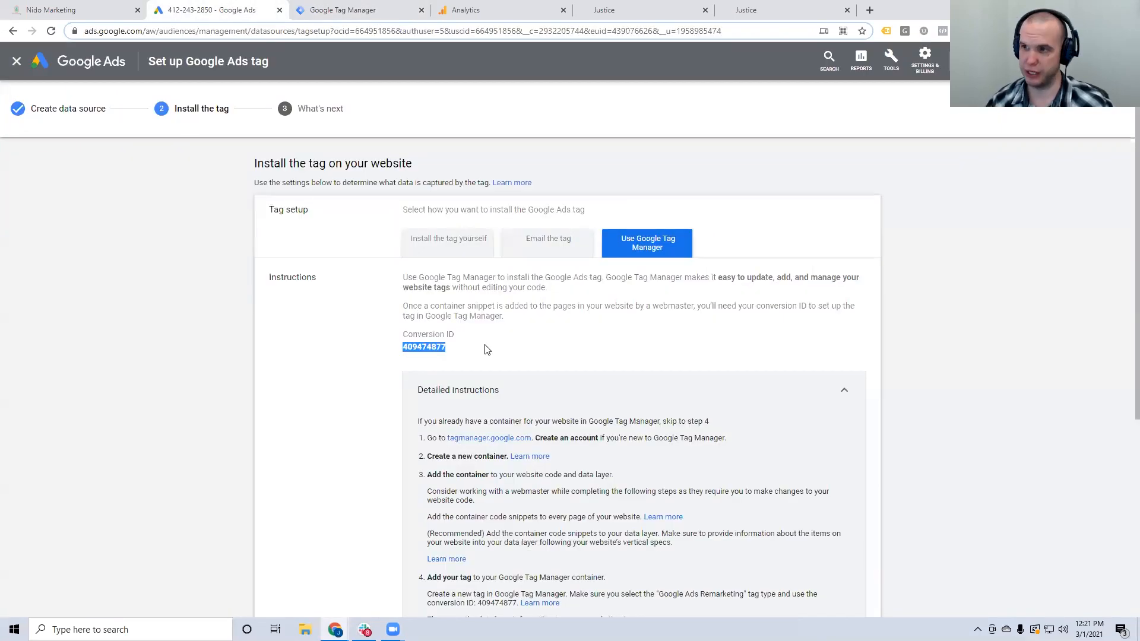
{"action": "scroll", "coordinate": [483, 356], "scroll_direction": "down", "scroll_amount": 5}
{"action": "left_click", "coordinate": [284, 567]}
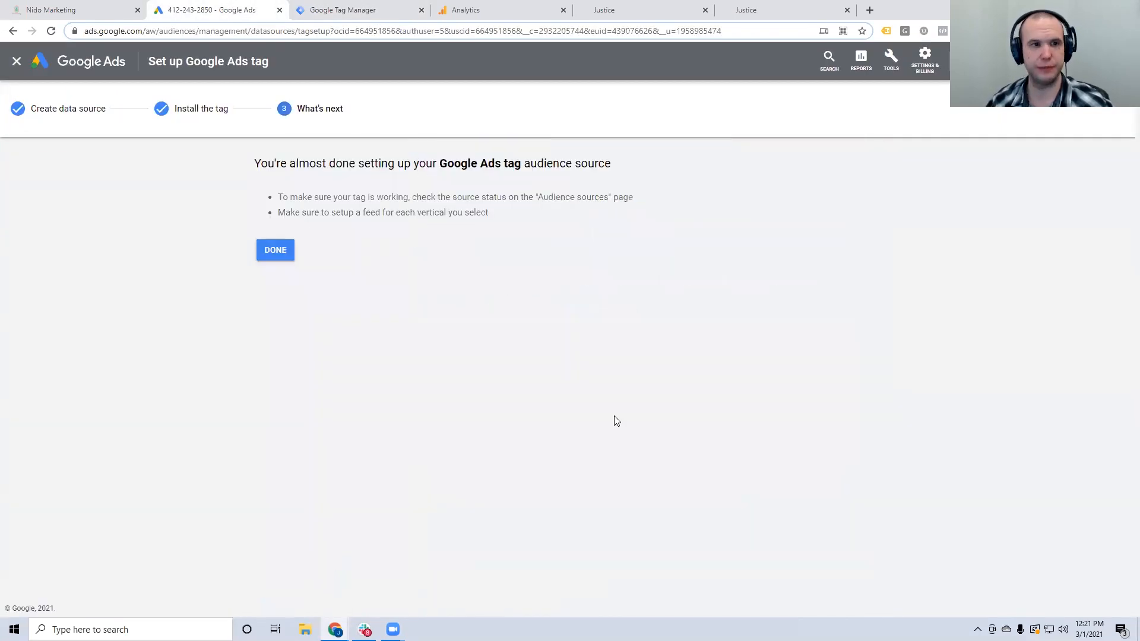
{"action": "left_click", "coordinate": [285, 250]}
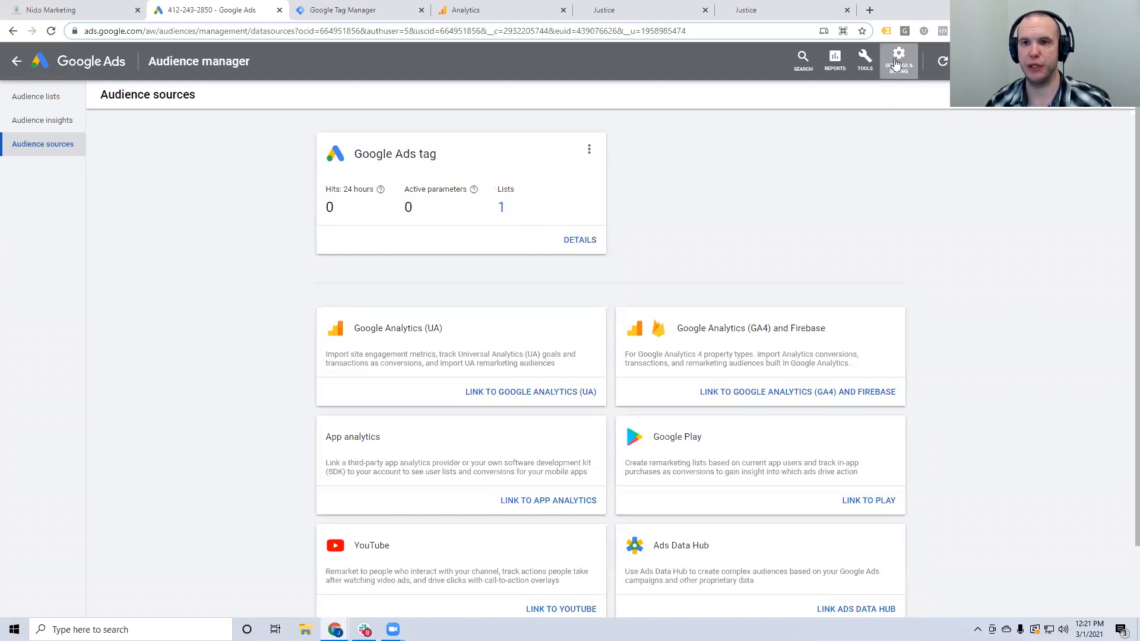
{"action": "left_click", "coordinate": [870, 65]}
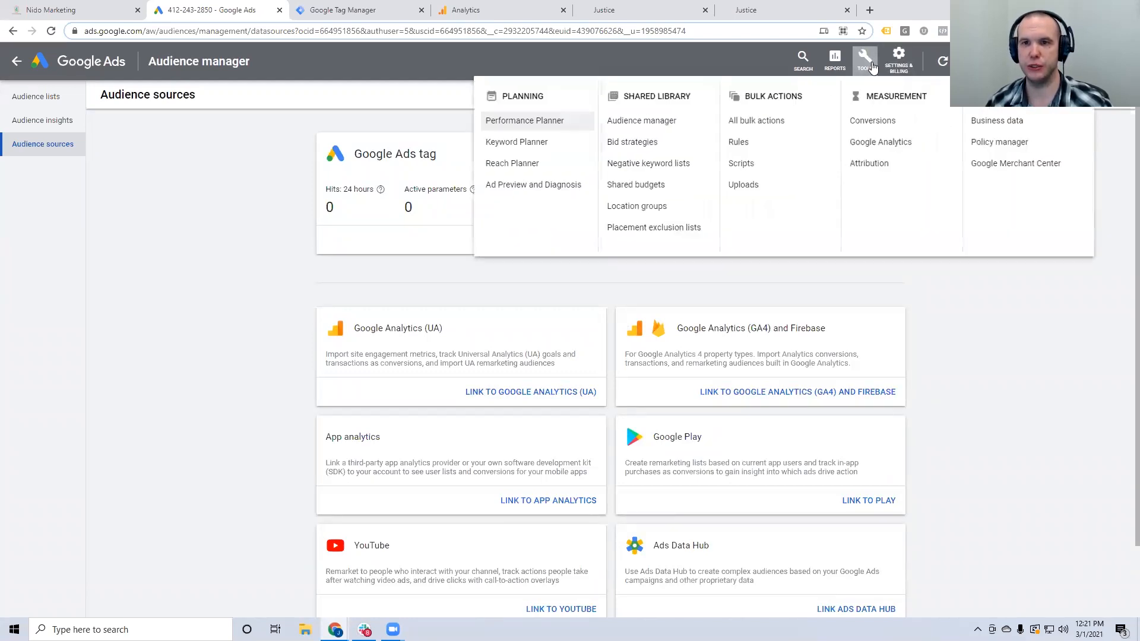
{"action": "left_click", "coordinate": [640, 122]}
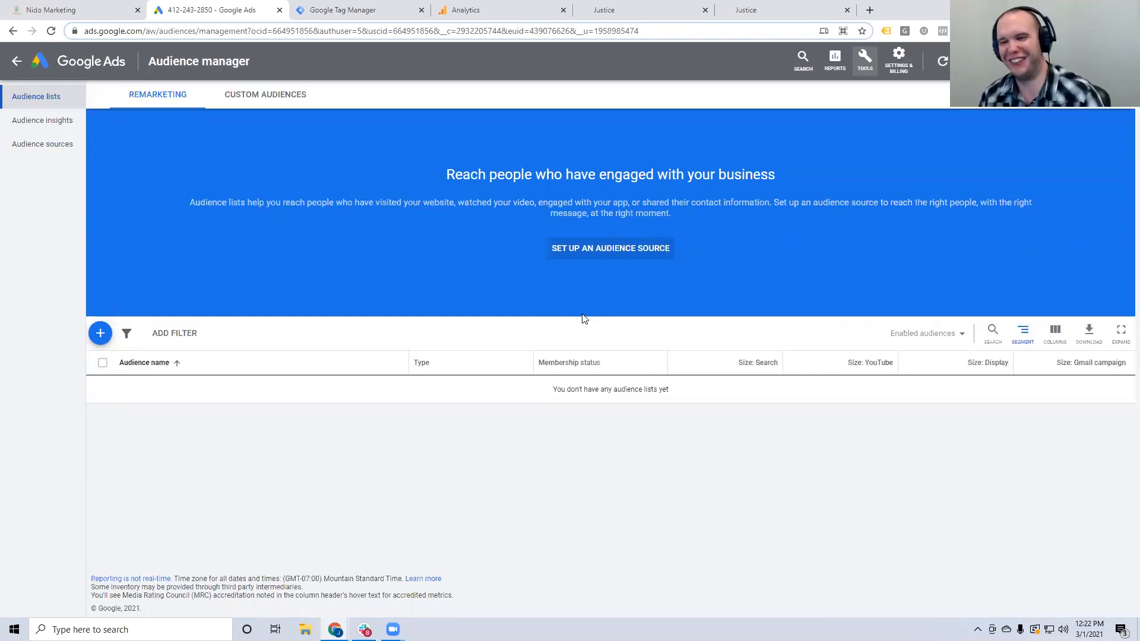
{"action": "left_click", "coordinate": [605, 252]}
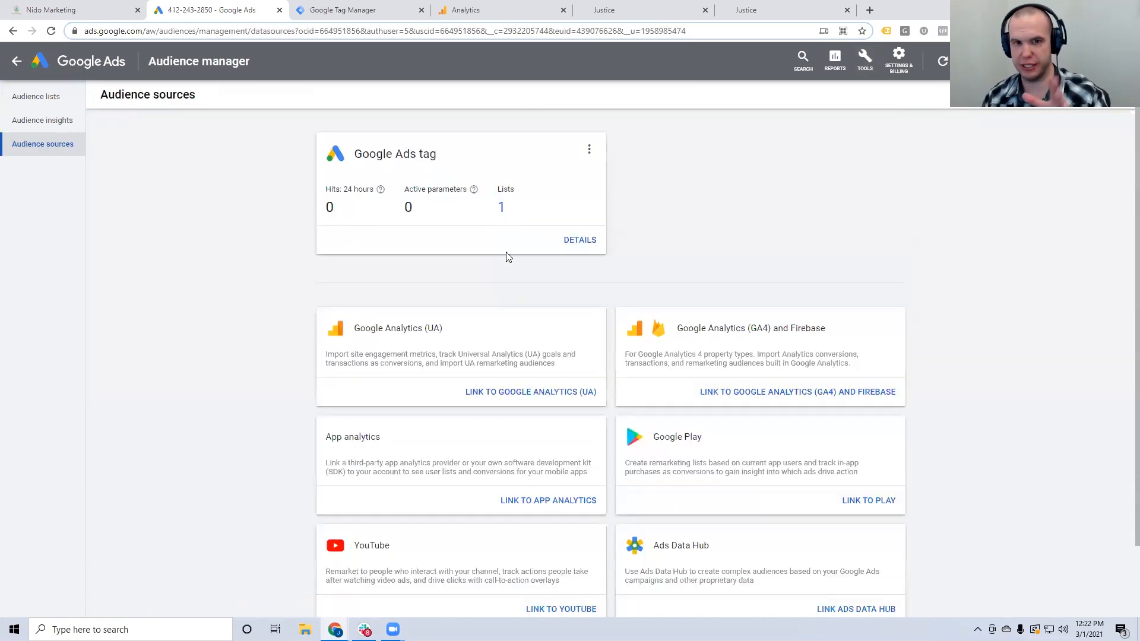
- Start a new website visitors remarketing audience in Audience manager and name it All Website Visitors
{"action": "left_click", "coordinate": [863, 59]}
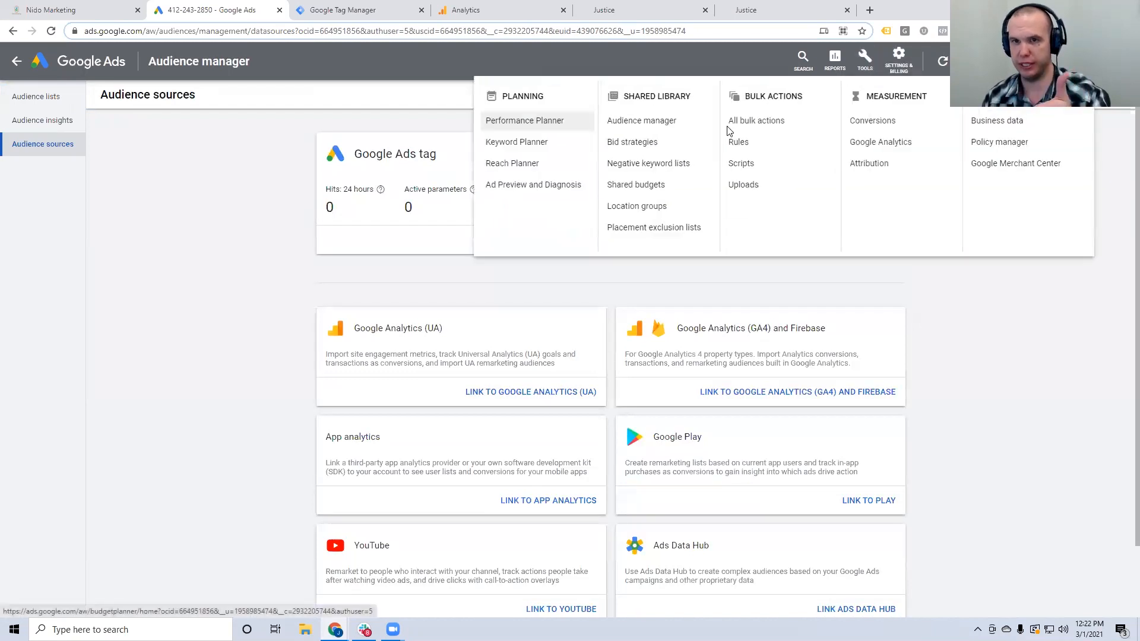
{"action": "left_click", "coordinate": [643, 118]}
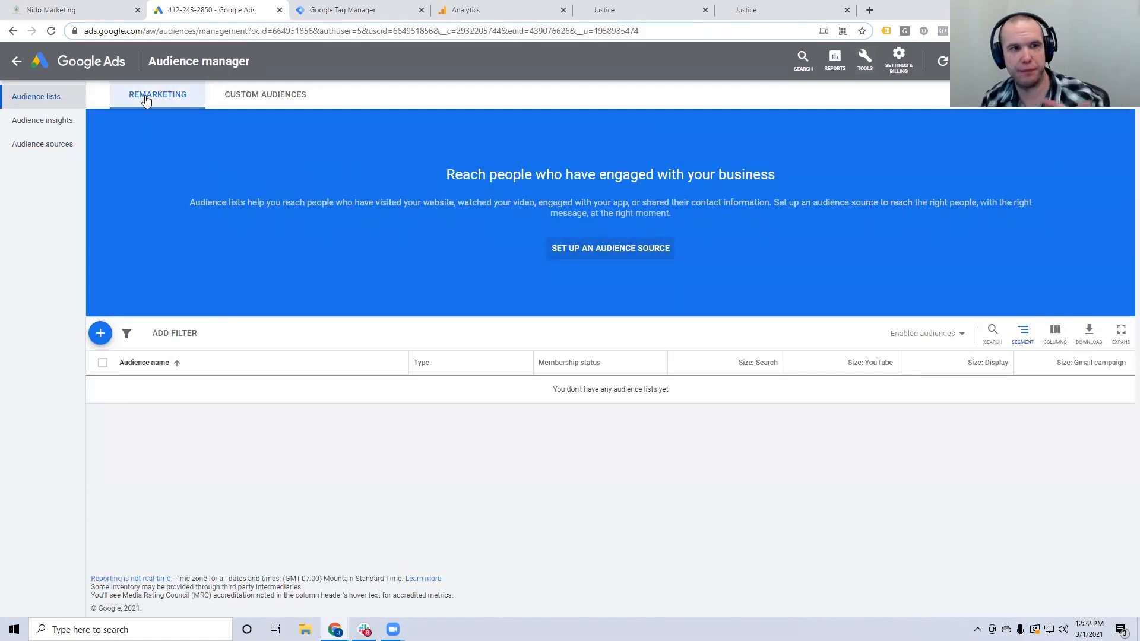
{"action": "left_click", "coordinate": [100, 334]}
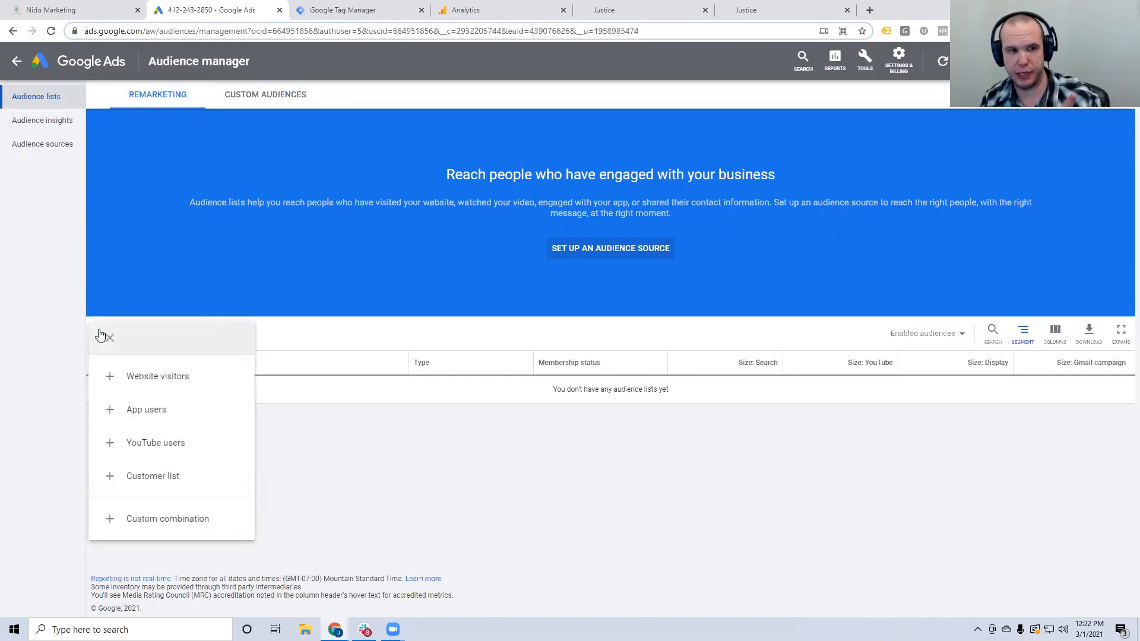
{"action": "left_click", "coordinate": [158, 377]}
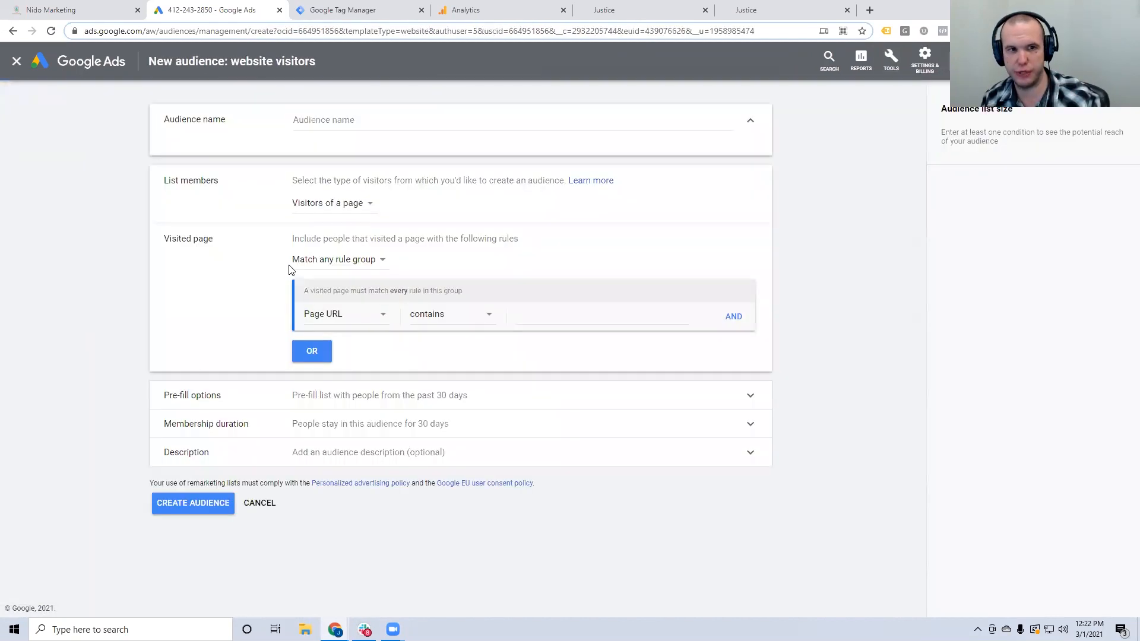
{"action": "left_click", "coordinate": [338, 125]}
{"action": "type", "text": "All Website Visitors"}
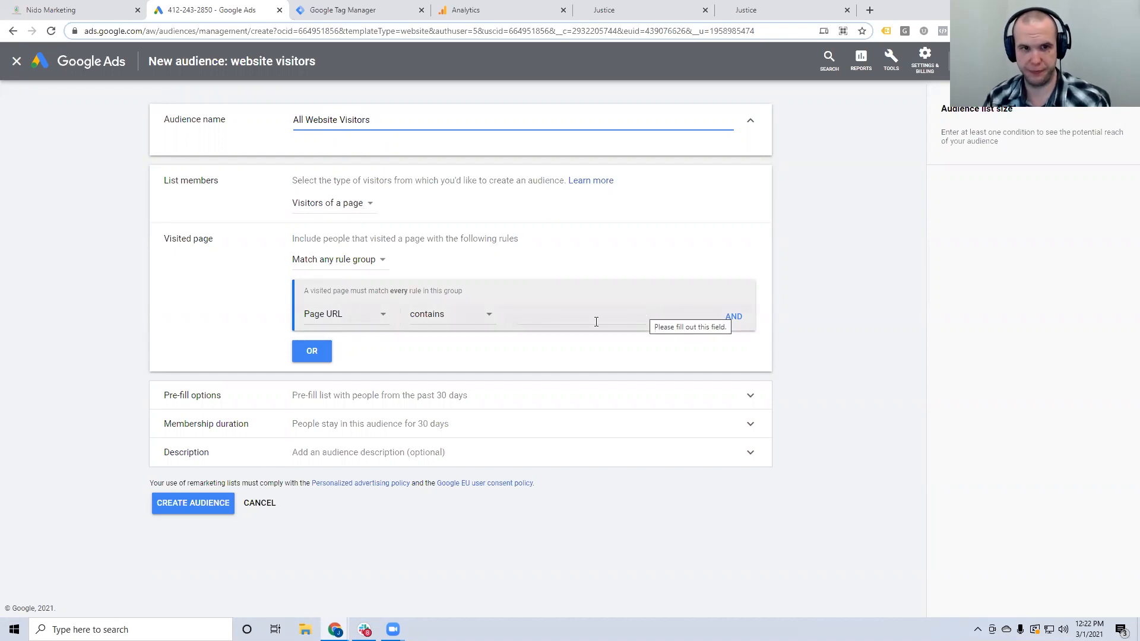
- Define the list members as visitors of a page whose Page URL contains "/"
{"action": "left_click", "coordinate": [539, 312]}
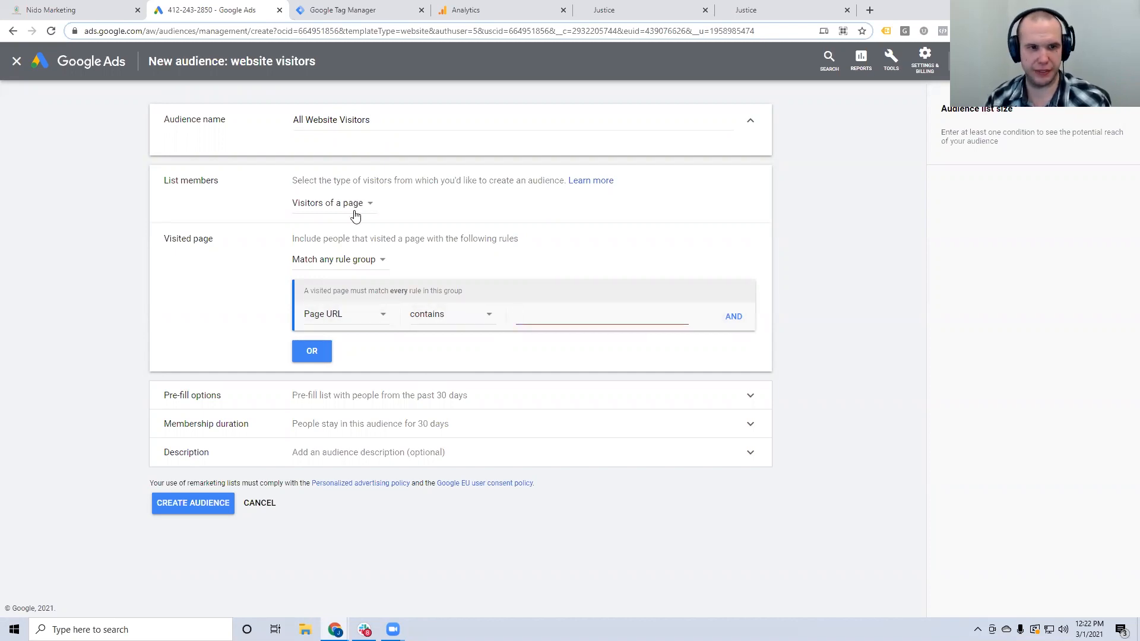
{"action": "left_click", "coordinate": [369, 202]}
{"action": "left_click", "coordinate": [267, 213]}
{"action": "left_click", "coordinate": [545, 314]}
{"action": "type", "text": "/"}
{"action": "key", "text": "BackSpace"}
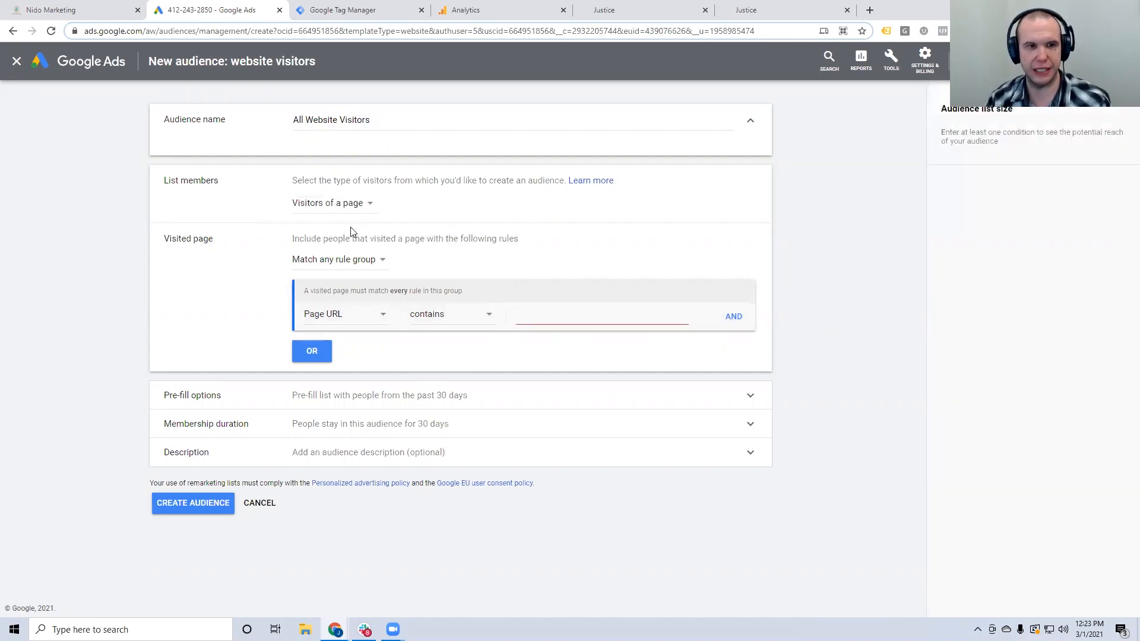
{"action": "left_click", "coordinate": [338, 205]}
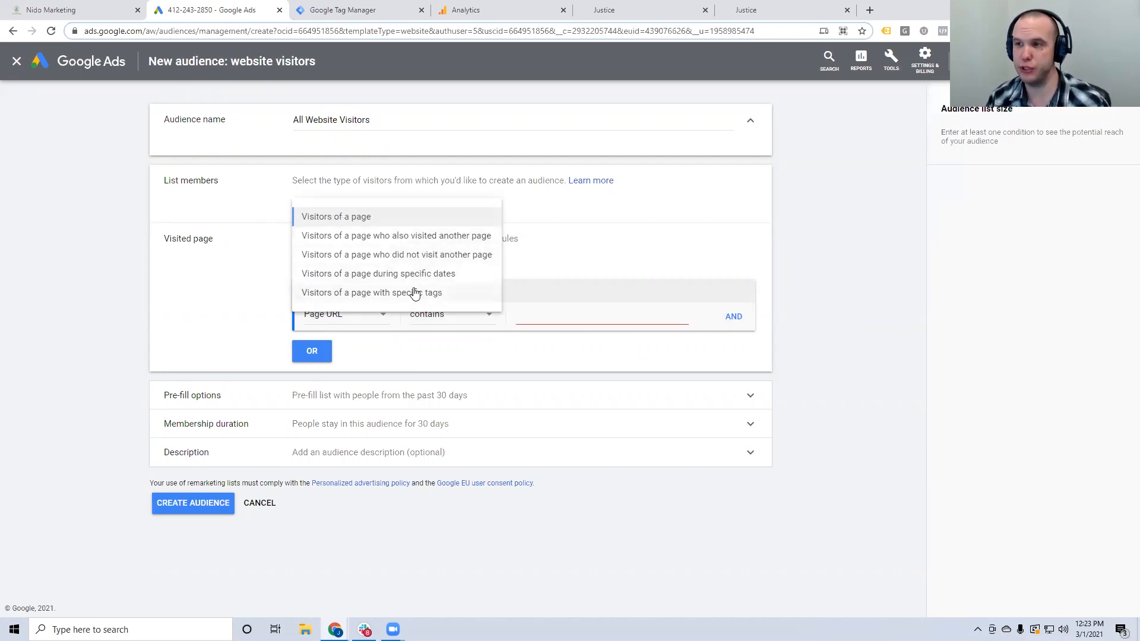
{"action": "left_click", "coordinate": [335, 218]}
{"action": "left_click", "coordinate": [534, 316]}
{"action": "type", "text": "/"}
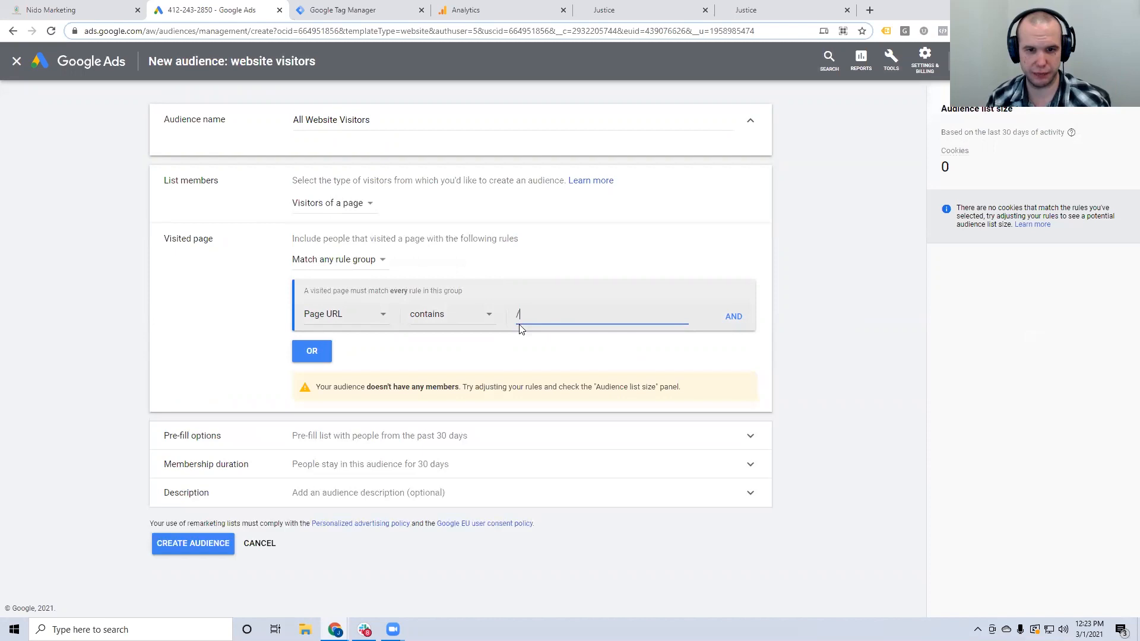
{"action": "left_click_drag", "start_coordinate": [363, 388], "coordinate": [456, 388]}
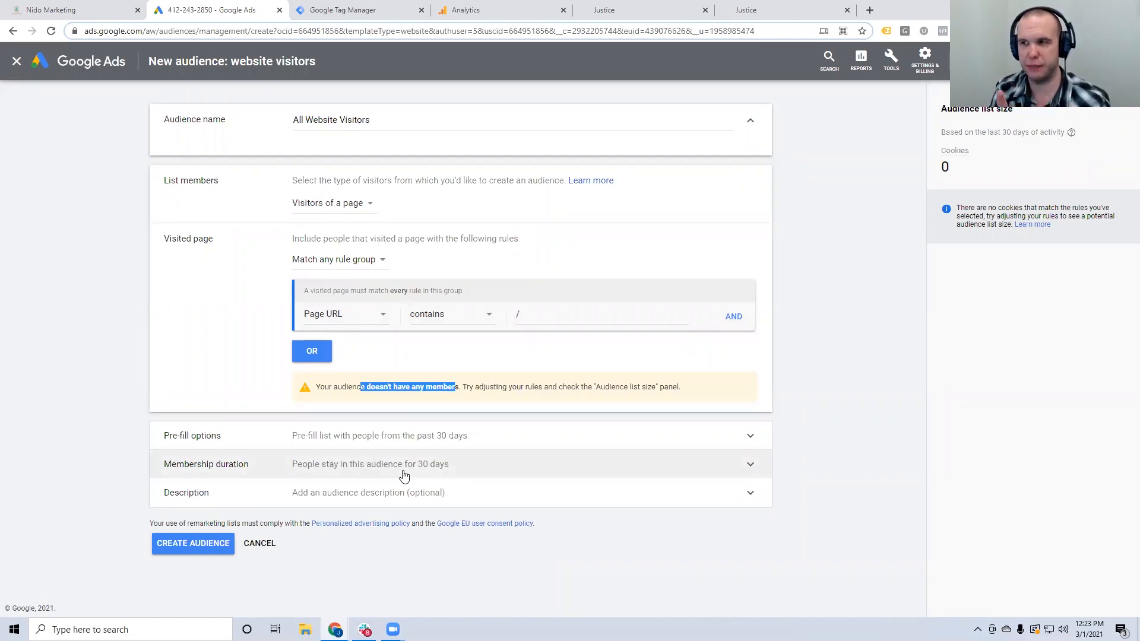
- Set the membership duration to 540 days, keeping the list pre-filled with people who matched the rules within the past 30 days
{"action": "left_click", "coordinate": [398, 447]}
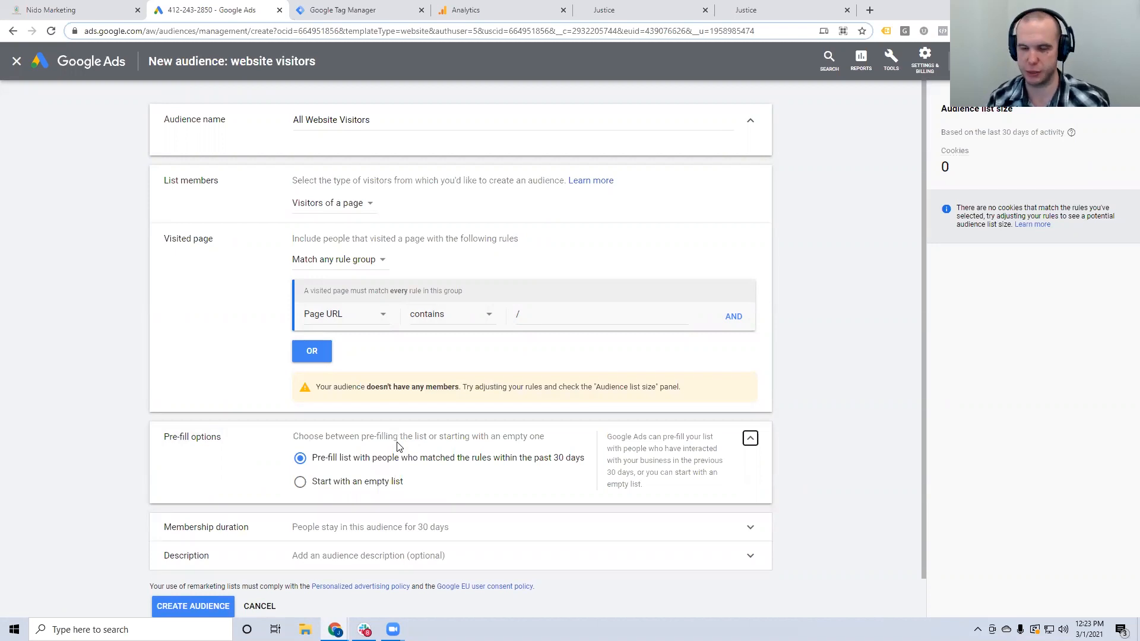
{"action": "scroll", "coordinate": [398, 447], "scroll_direction": "down", "scroll_amount": 1}
{"action": "left_click", "coordinate": [323, 489]}
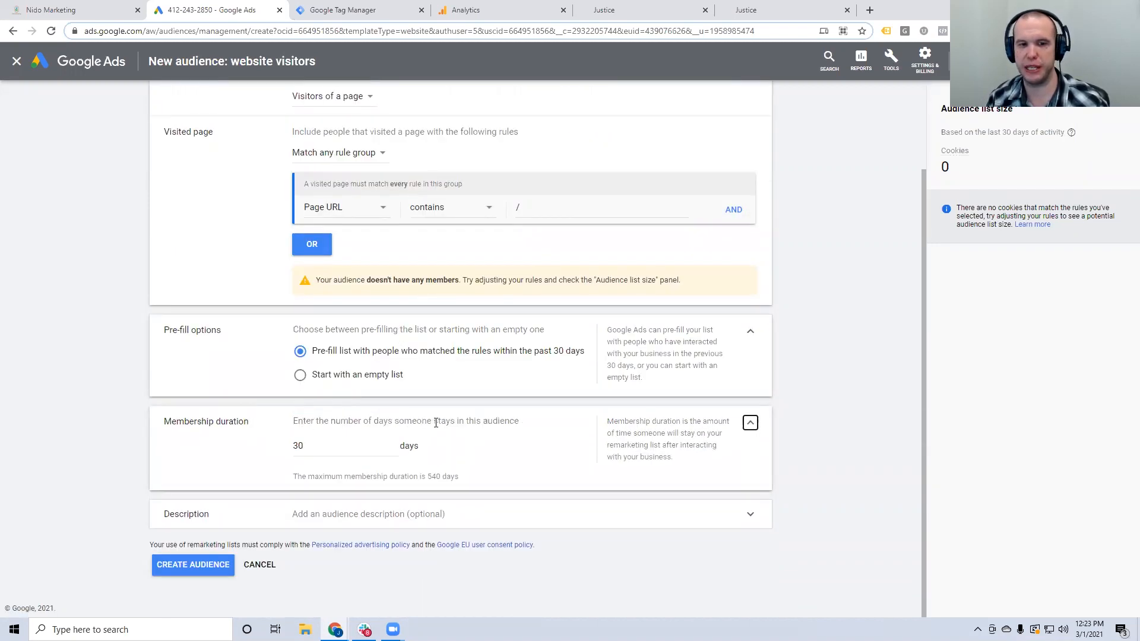
{"action": "left_click_drag", "start_coordinate": [306, 445], "coordinate": [275, 448]}
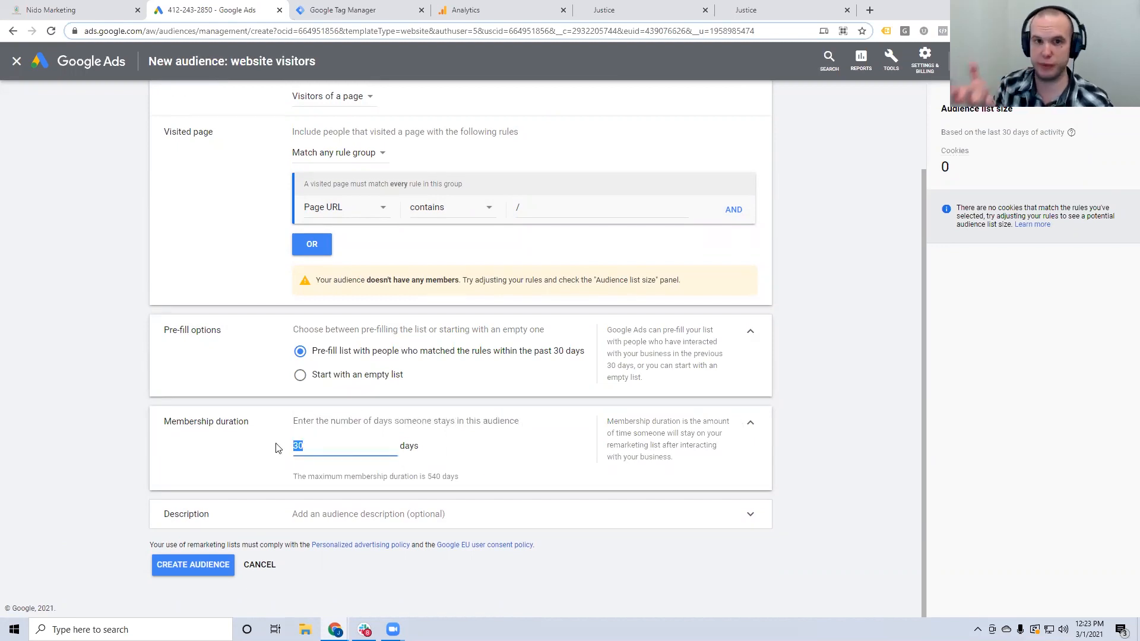
{"action": "type", "text": "54"}
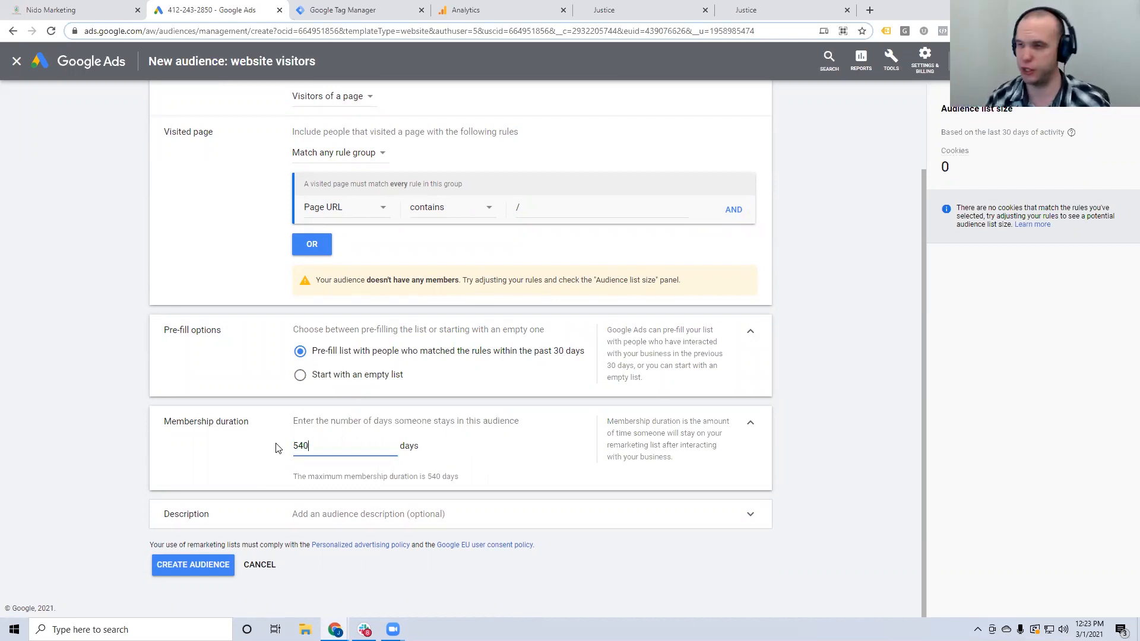
{"action": "left_click", "coordinate": [172, 438]}
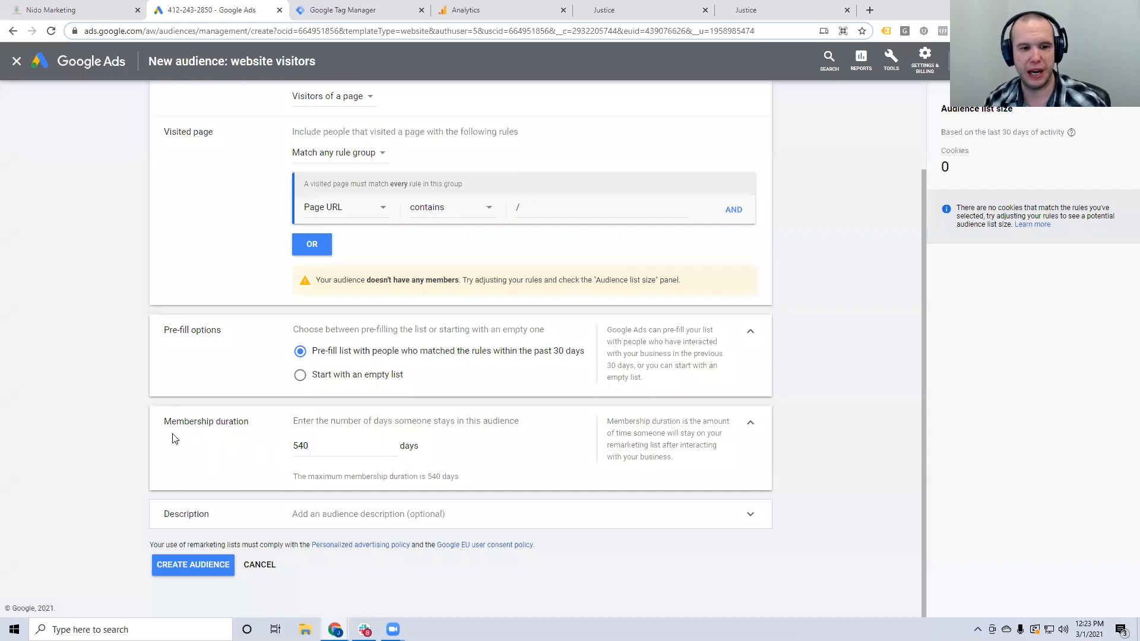
- Create the All Website Visitors audience without a description
{"action": "left_click", "coordinate": [312, 512]}
{"action": "scroll", "coordinate": [316, 514], "scroll_direction": "down", "scroll_amount": 1}
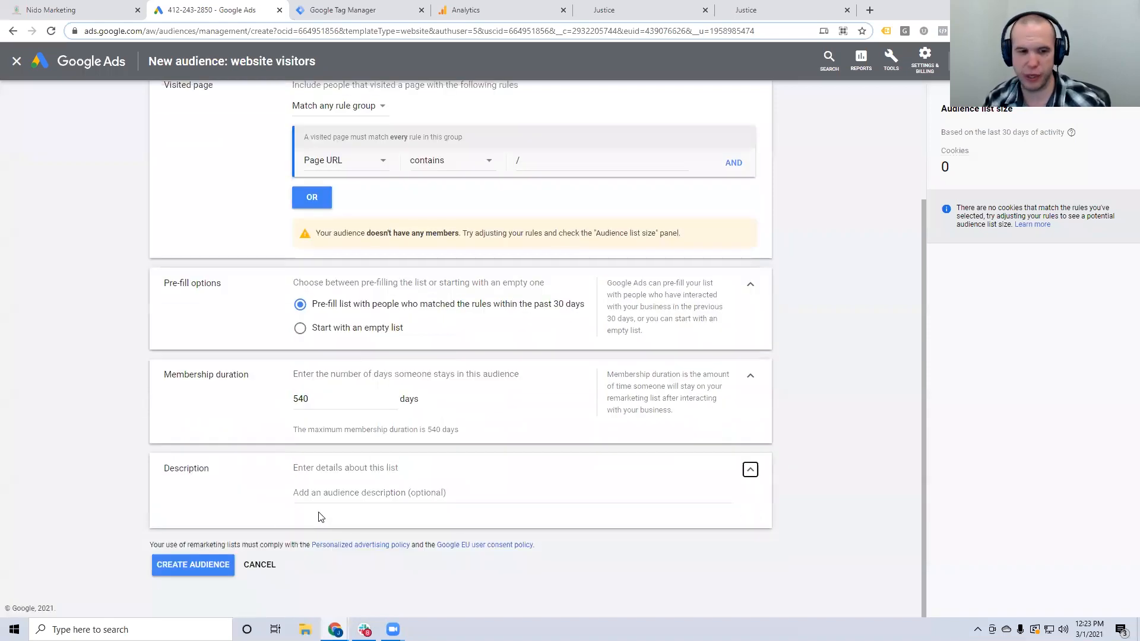
{"action": "left_click", "coordinate": [191, 564]}
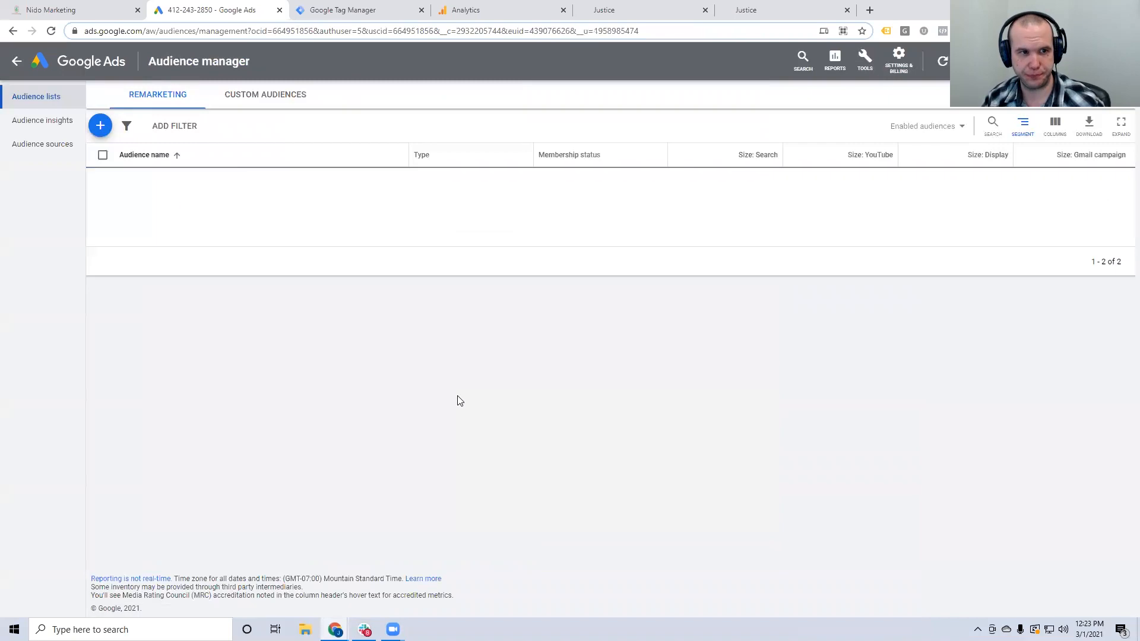
{"action": "mouse_move", "coordinate": [129, 232]}
{"action": "mouse_move", "coordinate": [160, 212]}
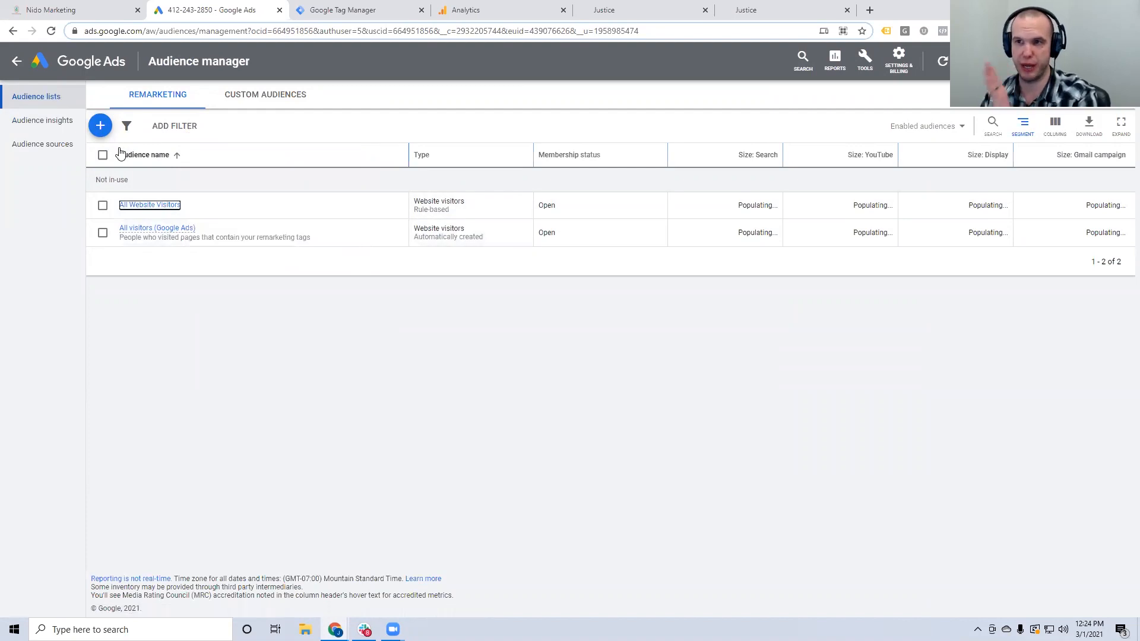
- Leave Audience manager and open the audiences of the Personal Taxes campaign
{"action": "left_click", "coordinate": [16, 61]}
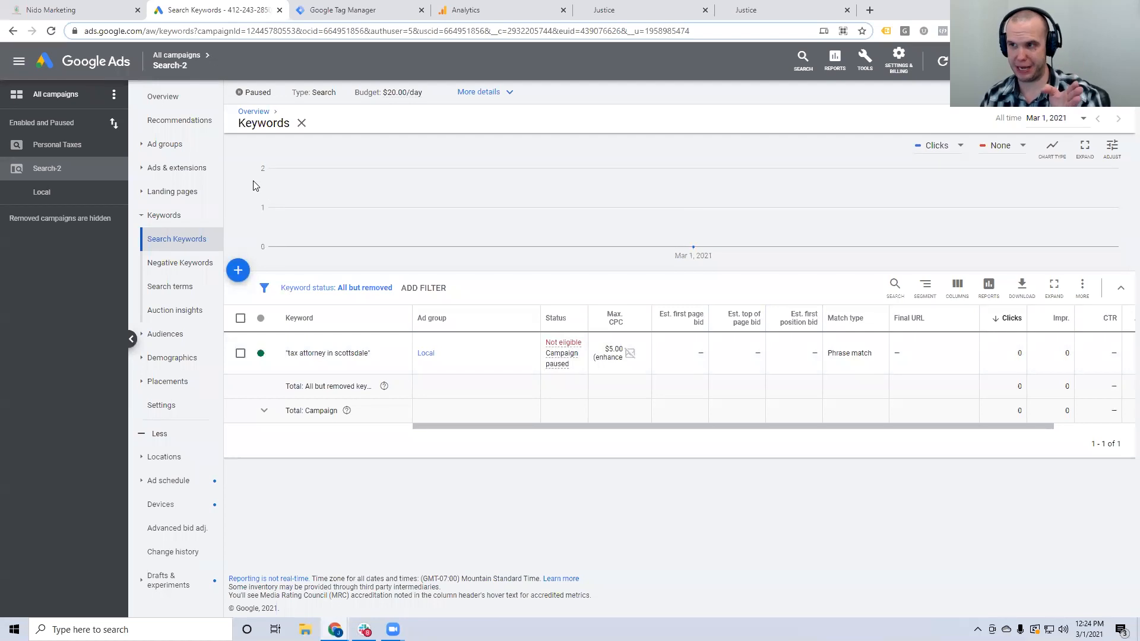
{"action": "left_click", "coordinate": [184, 146]}
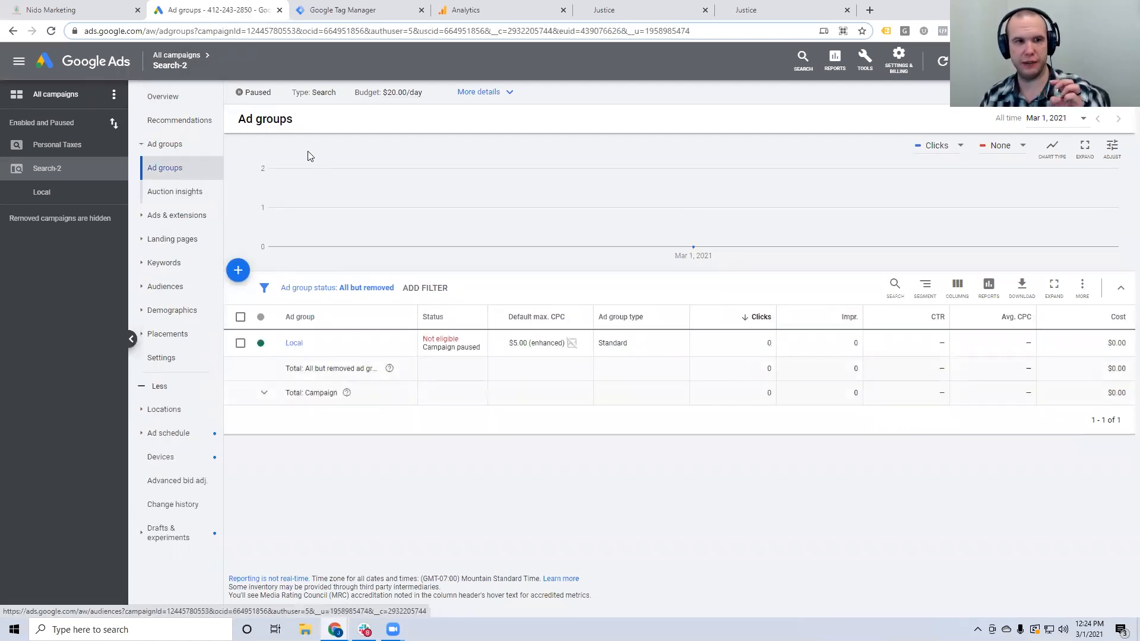
{"action": "left_click", "coordinate": [176, 55]}
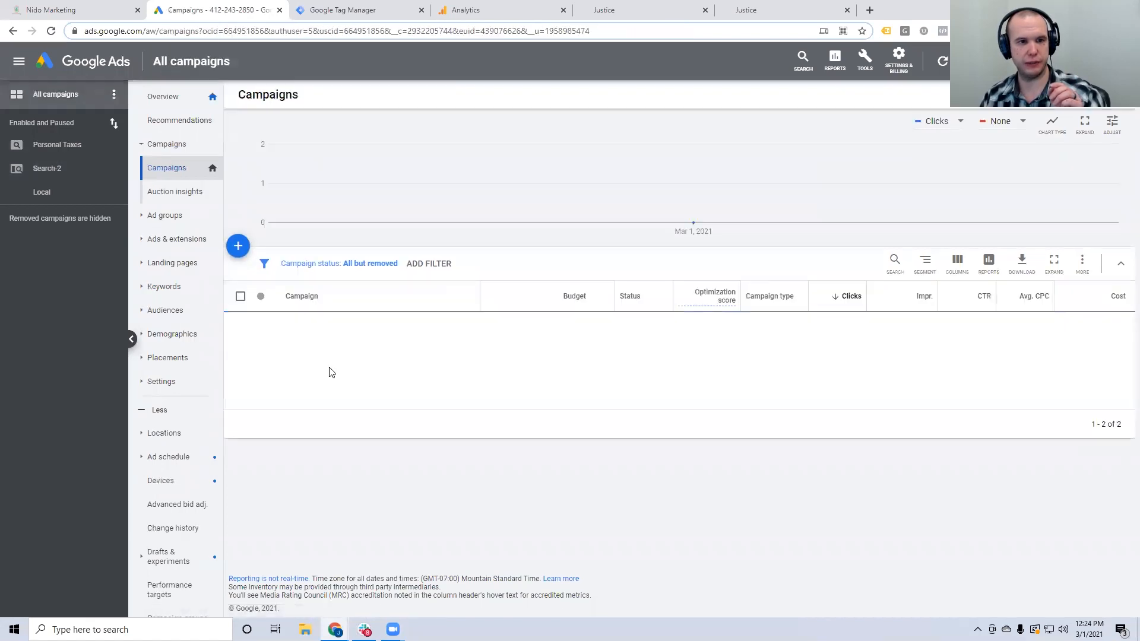
{"action": "left_click", "coordinate": [290, 327]}
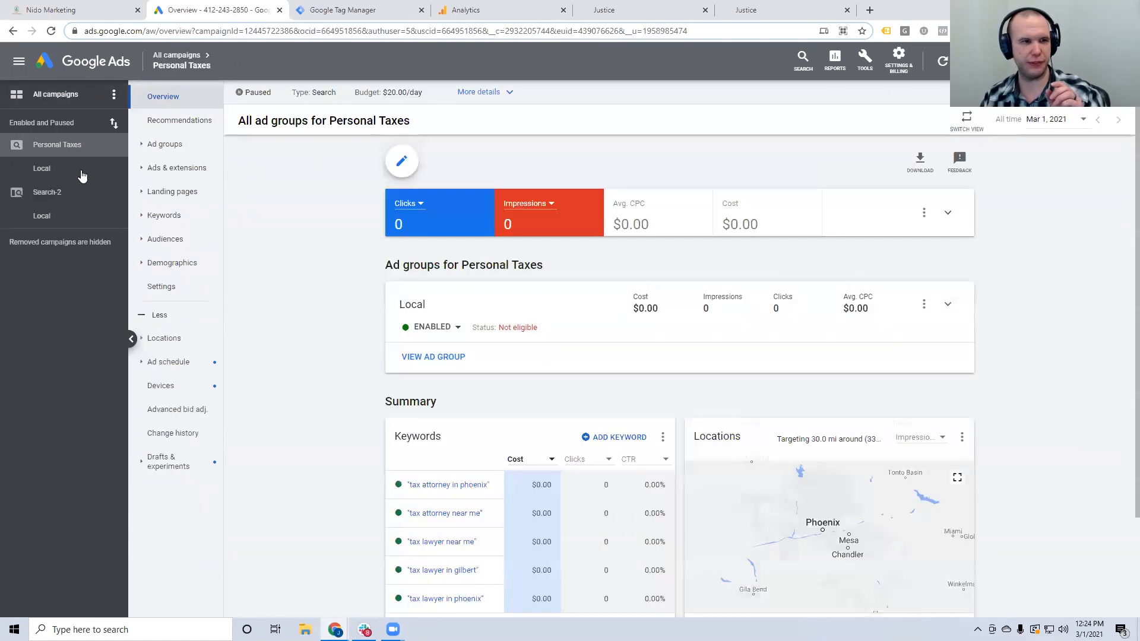
{"action": "left_click", "coordinate": [81, 195]}
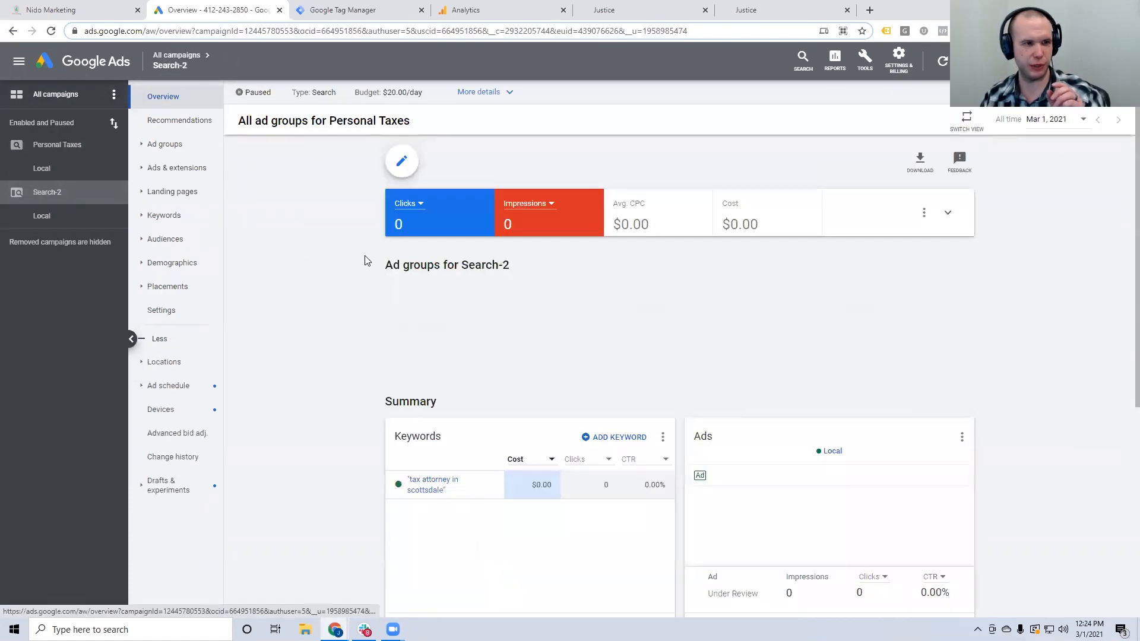
{"action": "left_click", "coordinate": [178, 168]}
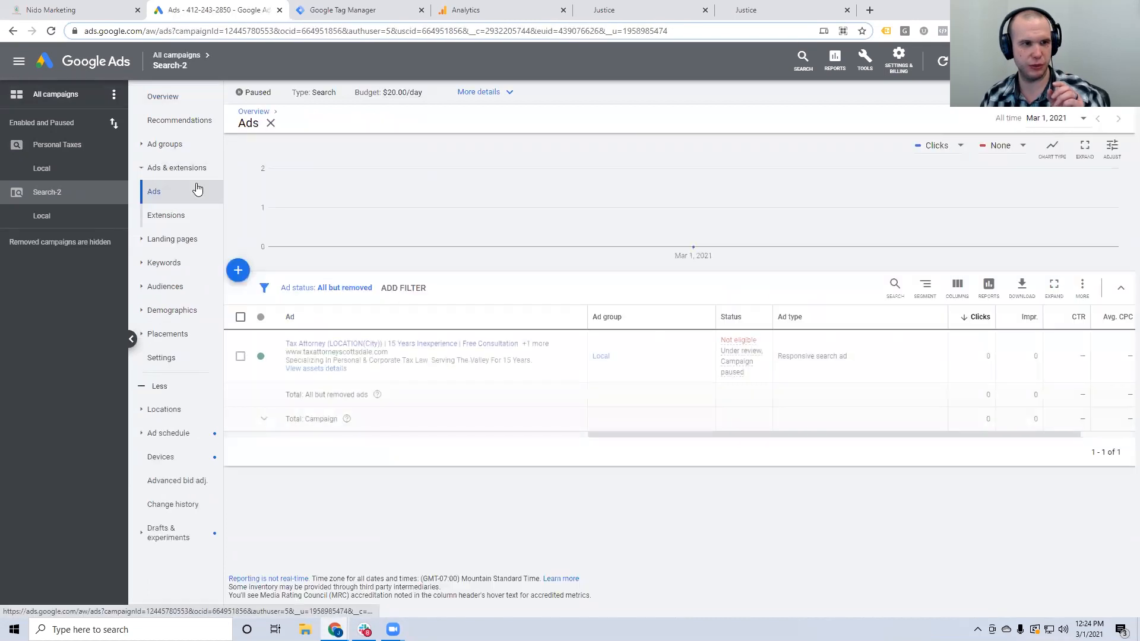
{"action": "left_click", "coordinate": [165, 286]}
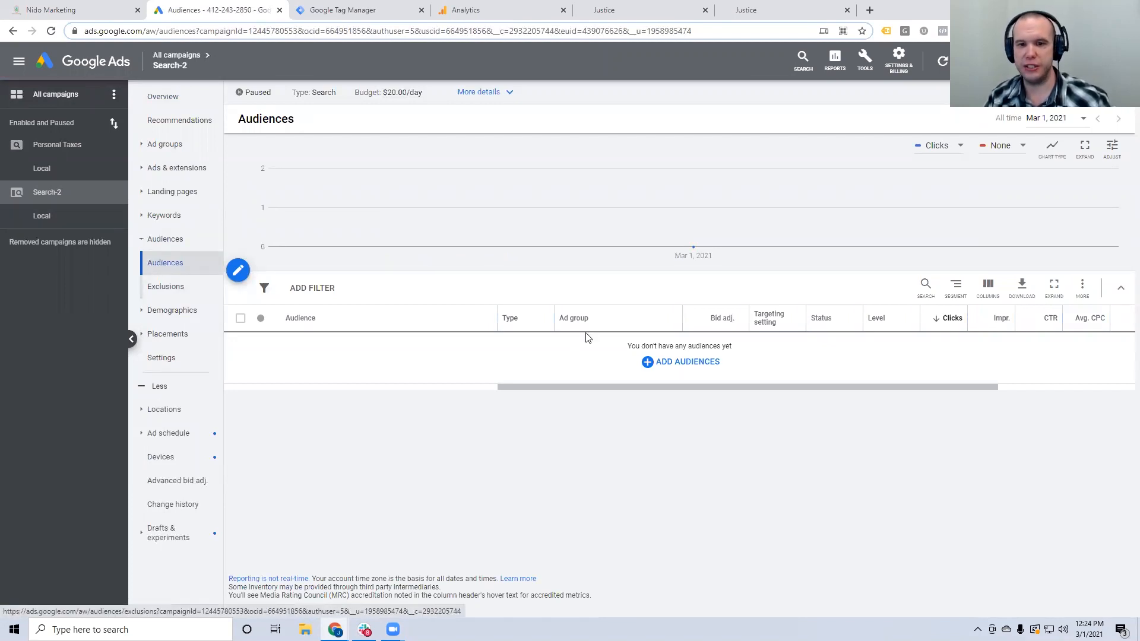
{"action": "left_click", "coordinate": [64, 197]}
{"action": "left_click", "coordinate": [57, 144]}
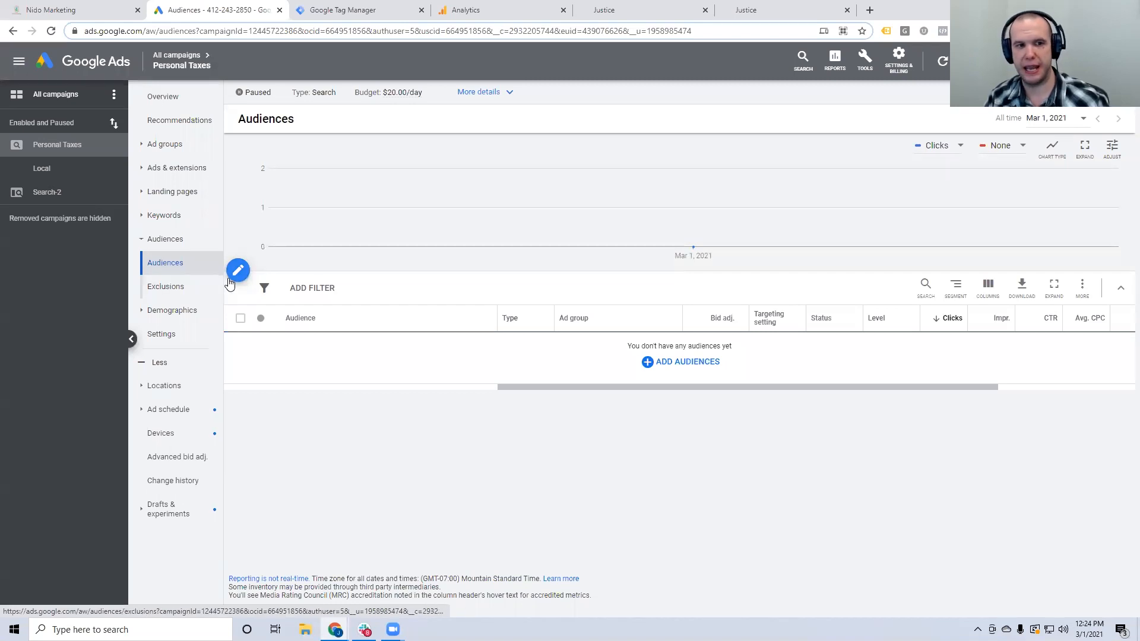
- Add the All Website Visitors remarketing audience to the Personal Taxes campaign with the Observation setting and save it
{"action": "left_click", "coordinate": [665, 368]}
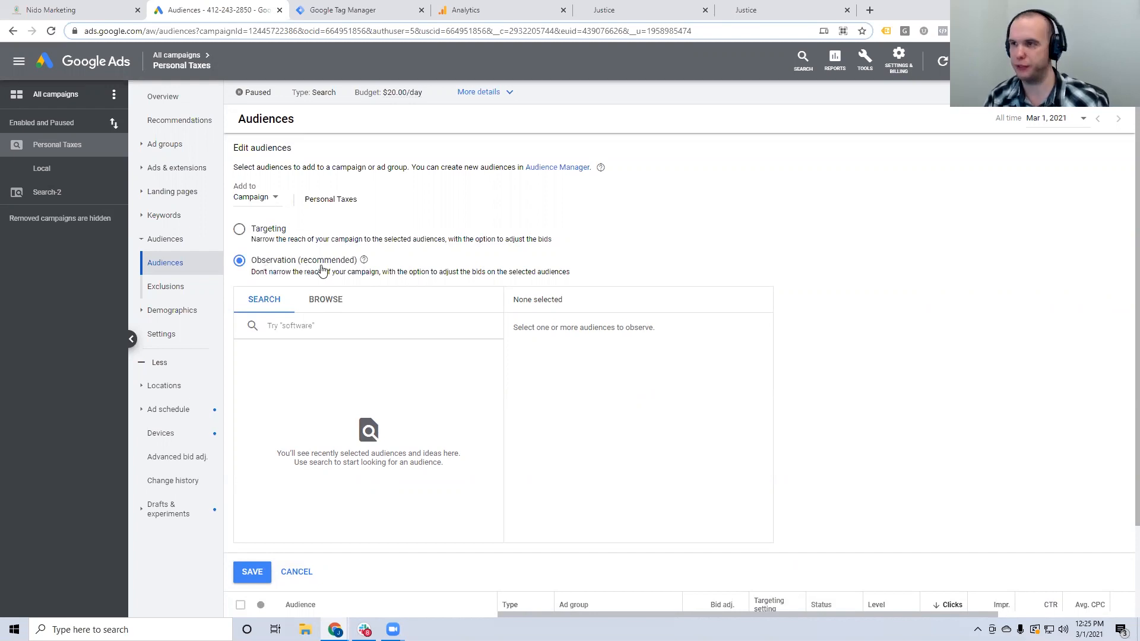
{"action": "left_click", "coordinate": [336, 305]}
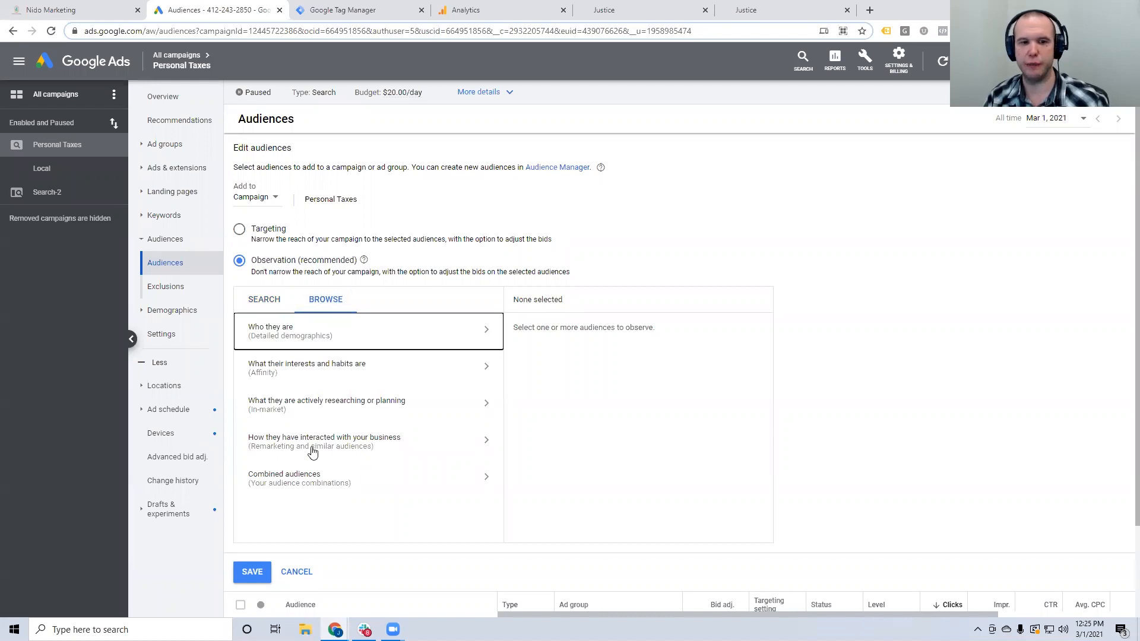
{"action": "left_click", "coordinate": [483, 442]}
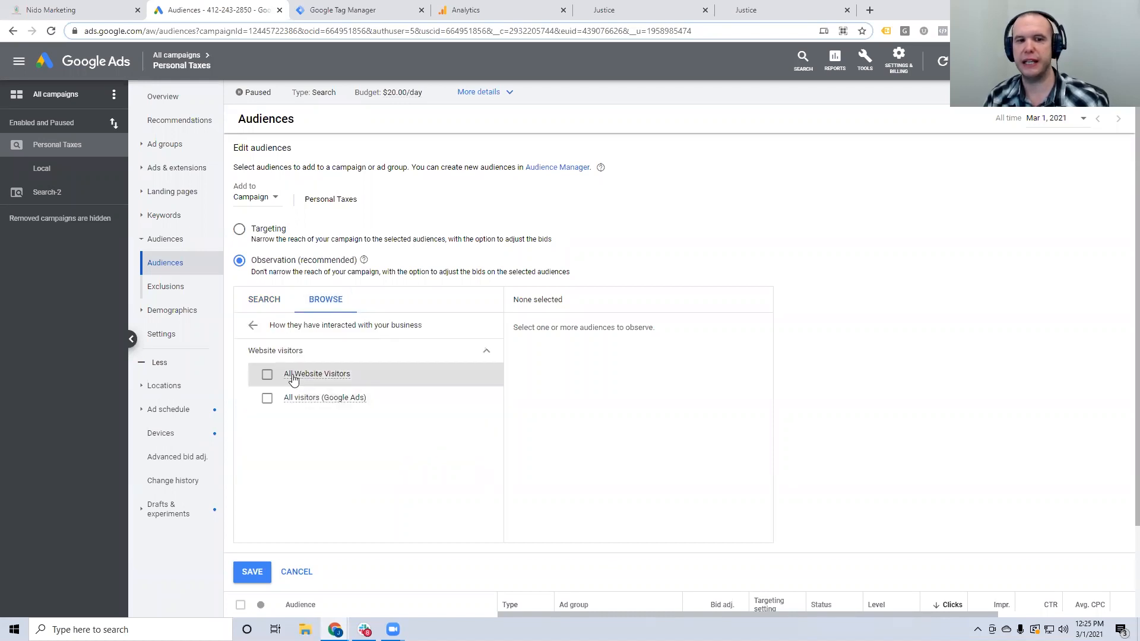
{"action": "left_click", "coordinate": [265, 376]}
{"action": "left_click", "coordinate": [252, 573]}
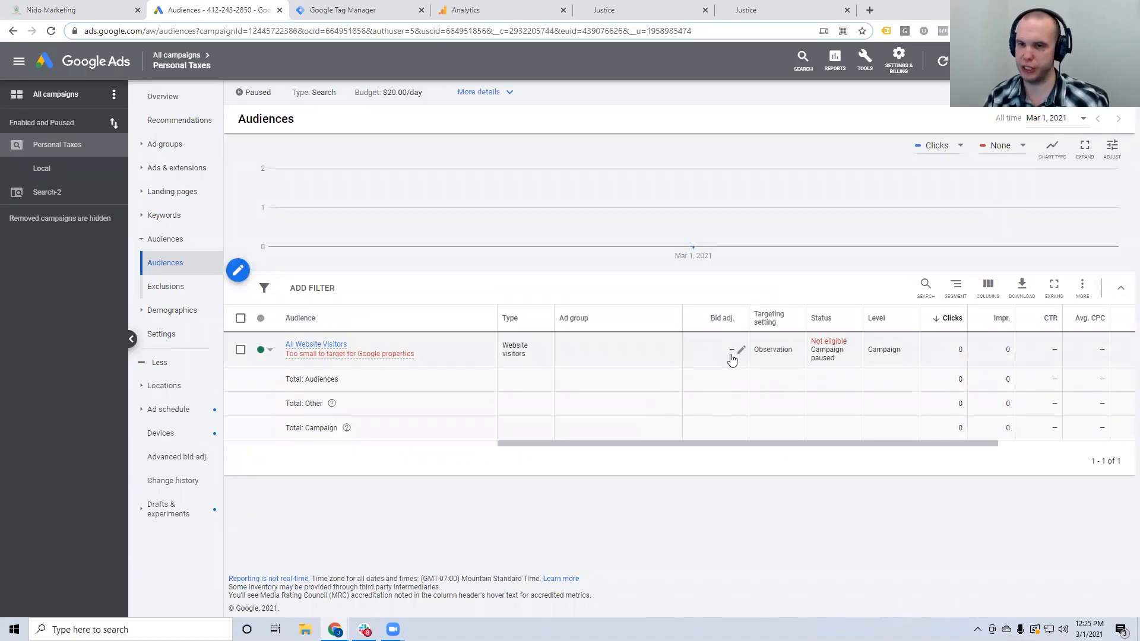
- Set an increase of 40% as the bid adjustment for the All Website Visitors audience
{"action": "left_click", "coordinate": [741, 351]}
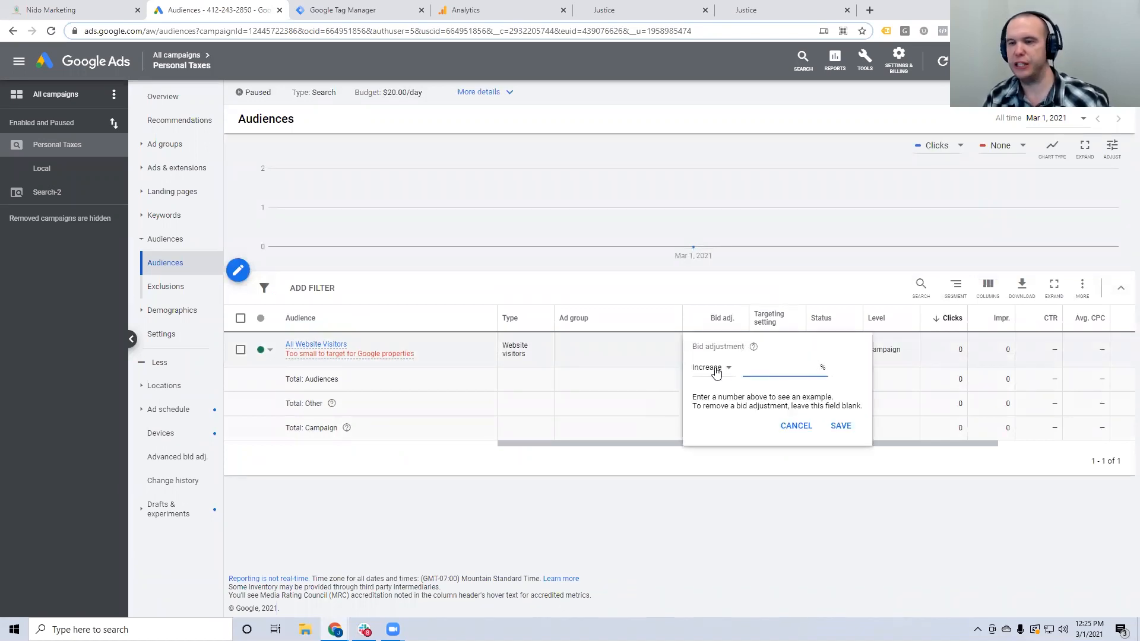
{"action": "type", "text": "40"}
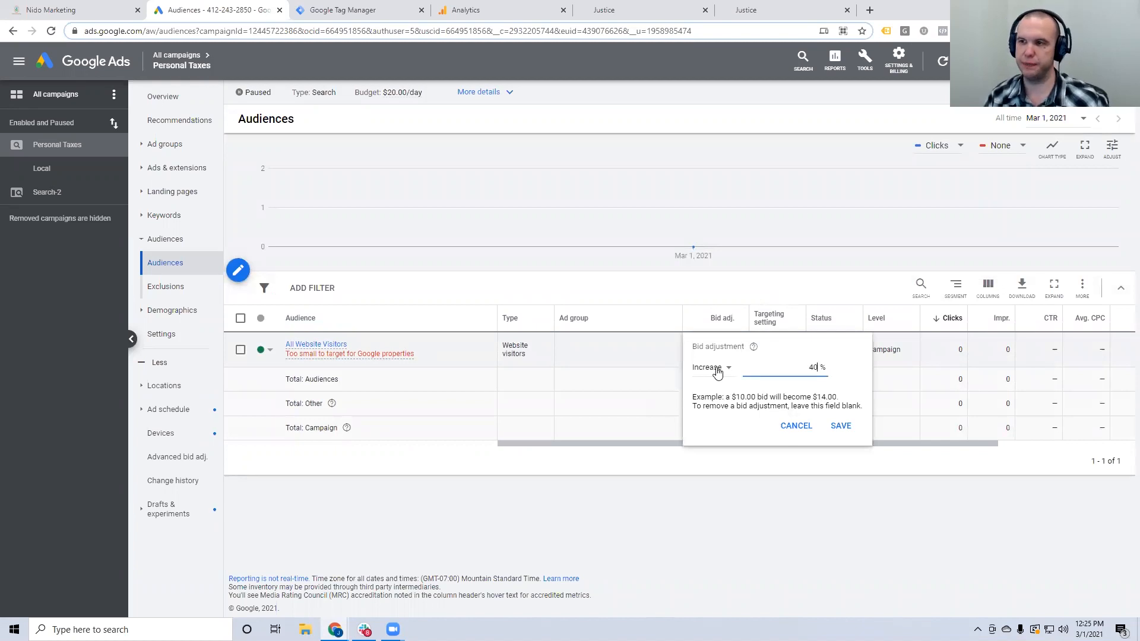
{"action": "left_click", "coordinate": [839, 426]}
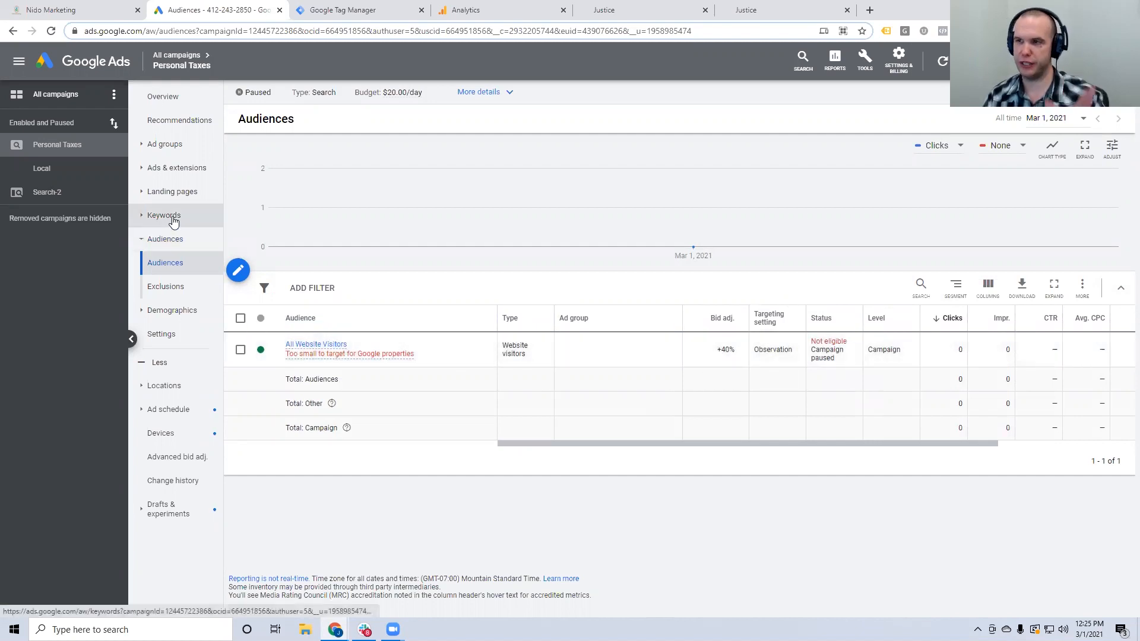
- Review the search keywords of the Personal Taxes campaign and return to the list of all campaigns
{"action": "left_click", "coordinate": [166, 216]}
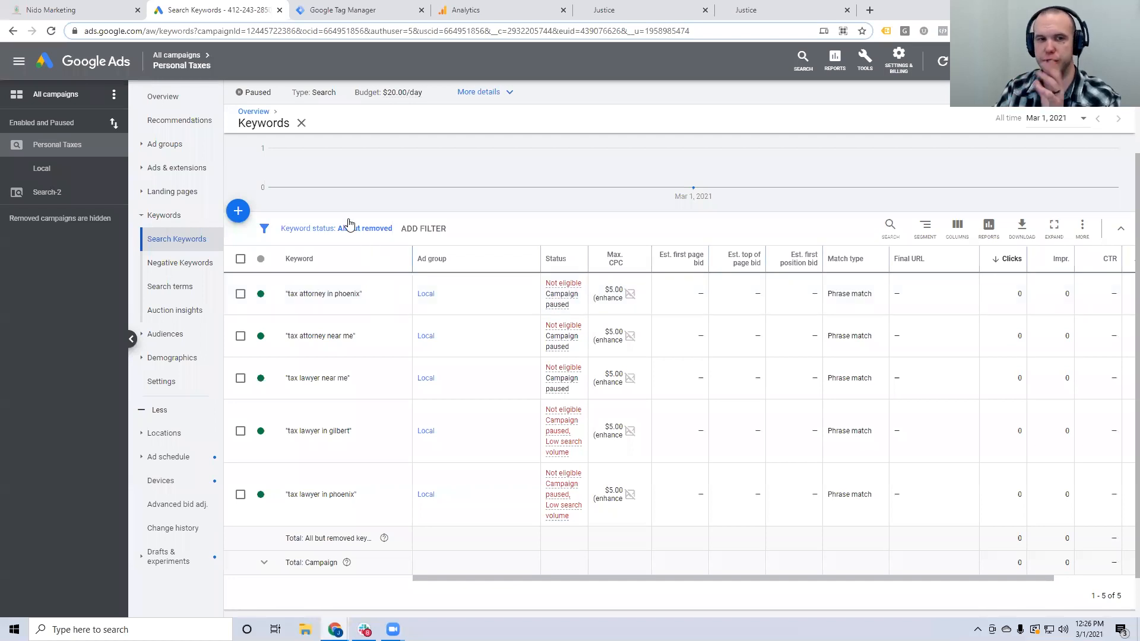
{"action": "left_click", "coordinate": [182, 57]}
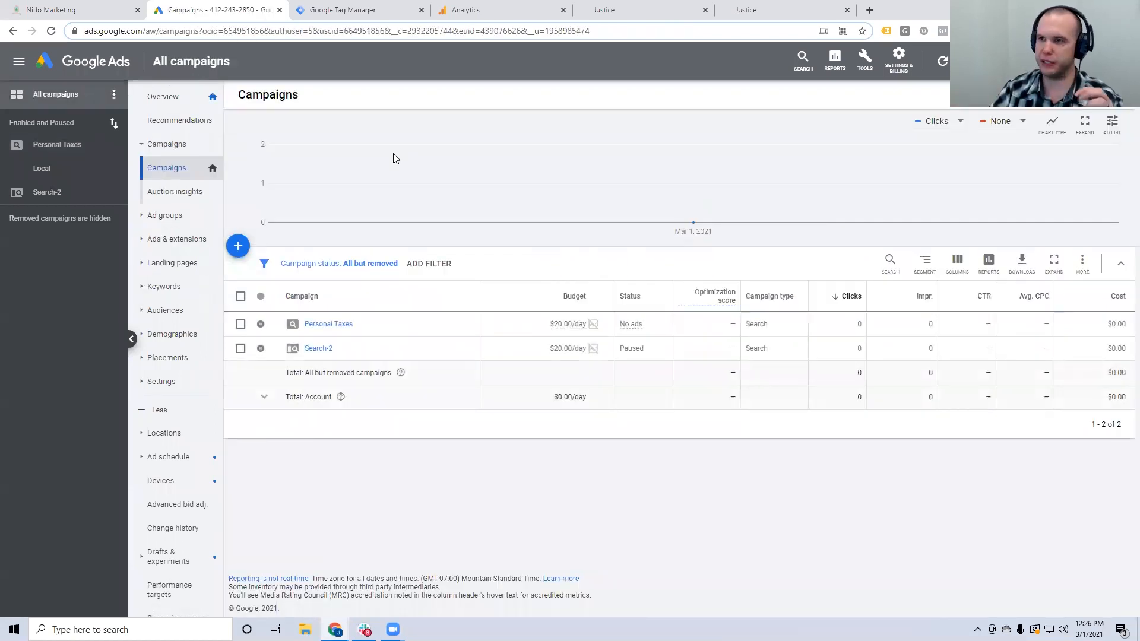
- Open the audiences of the Personal Taxes campaign and check the eligibility note of the All Website Visitors audience
{"action": "left_click", "coordinate": [322, 325]}
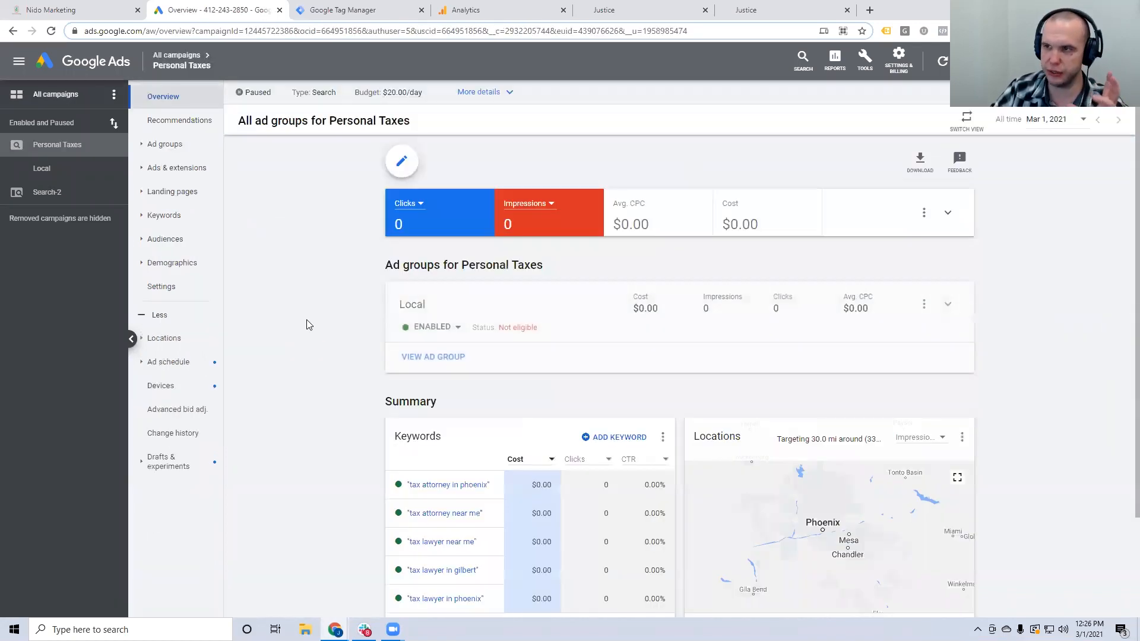
{"action": "left_click", "coordinate": [176, 262]}
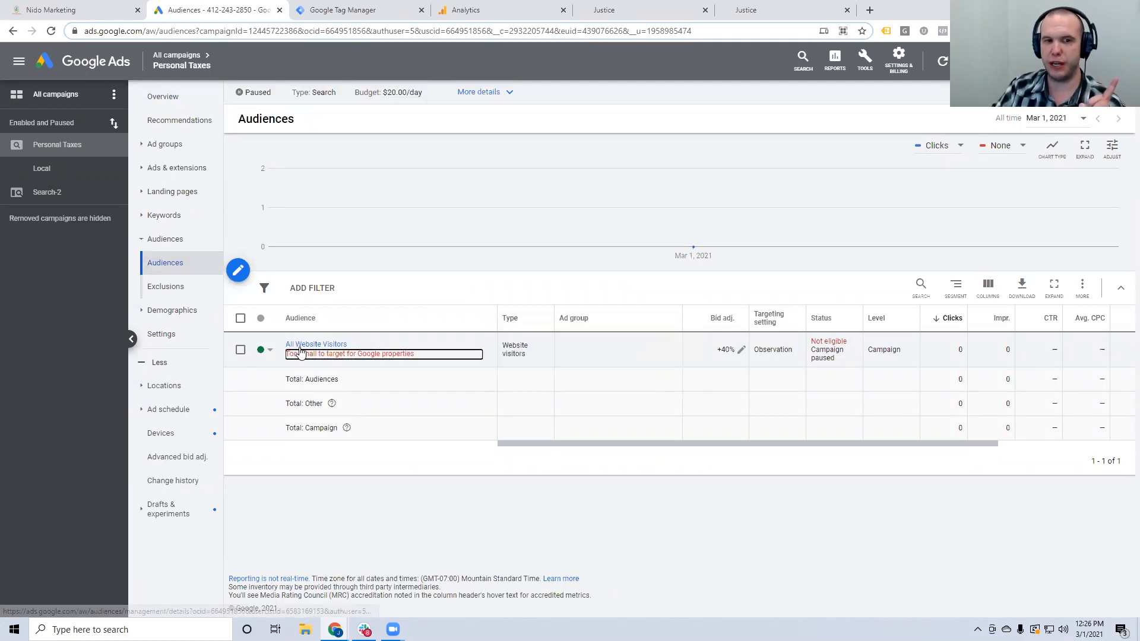
{"action": "mouse_move", "coordinate": [319, 352]}
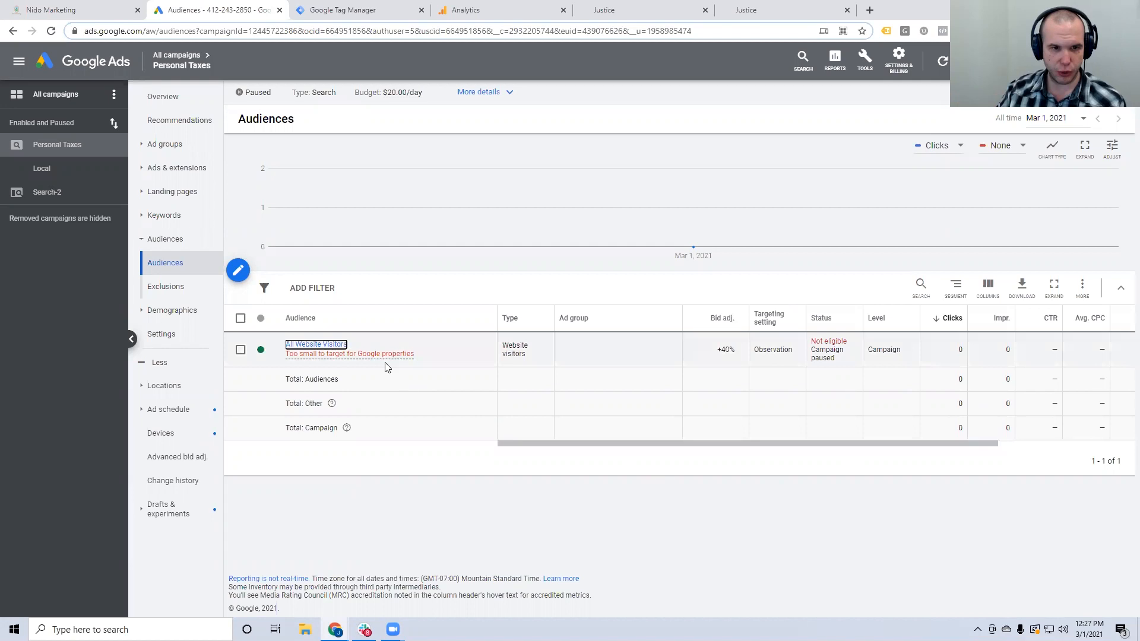
{"action": "mouse_move", "coordinate": [386, 356]}
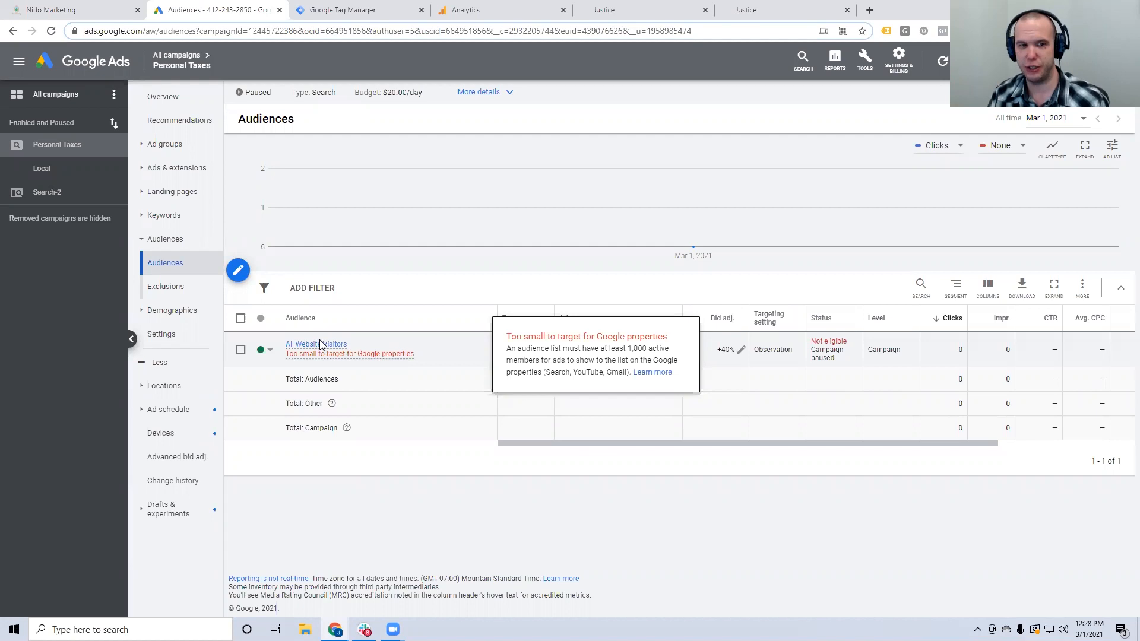
{"action": "mouse_move", "coordinate": [320, 353]}
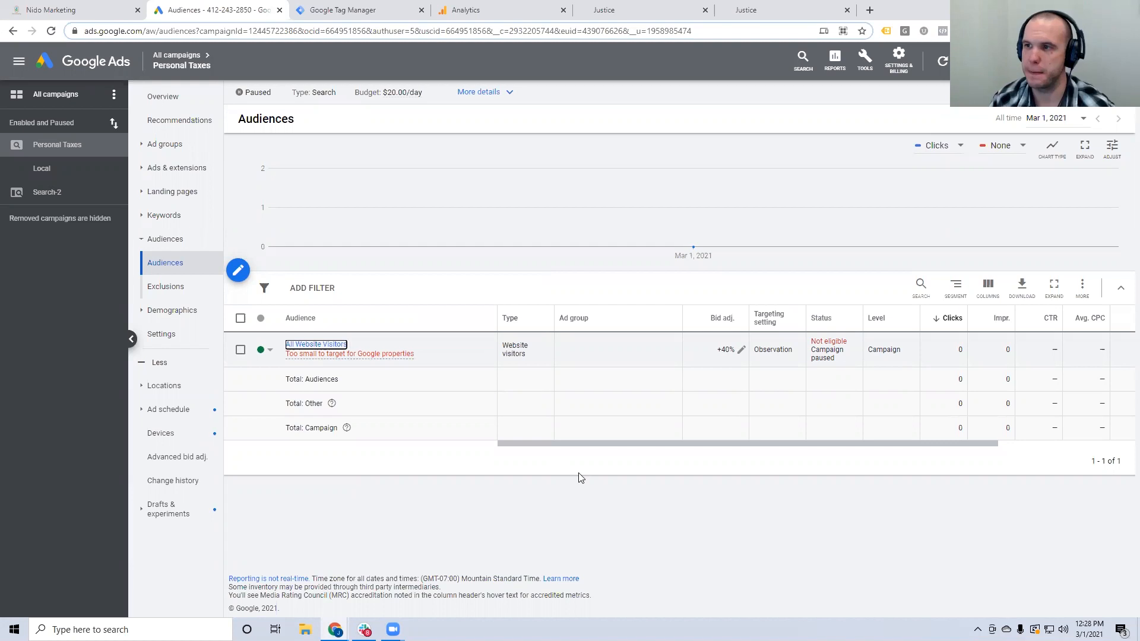
{"action": "left_click", "coordinate": [508, 7]}
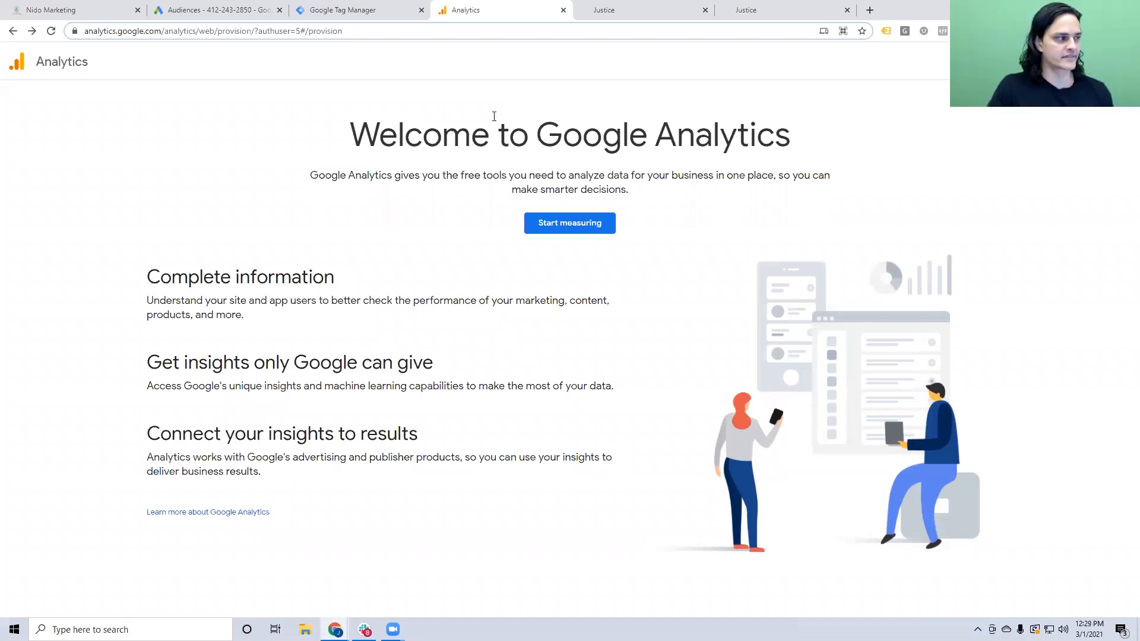
{"action": "left_click", "coordinate": [580, 228]}
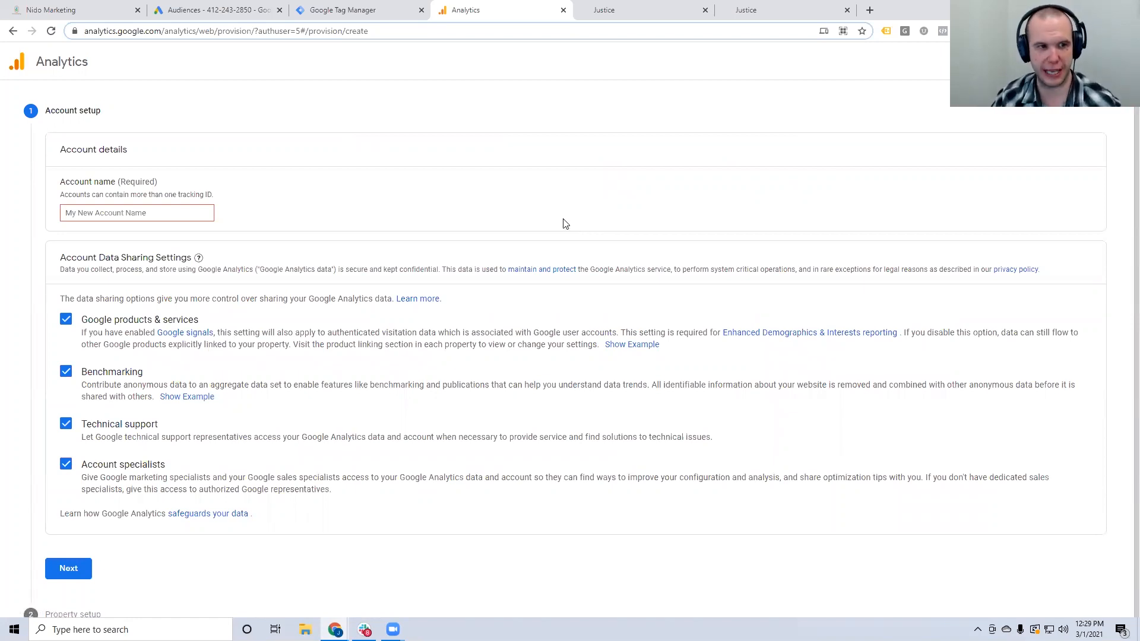
{"action": "key", "text": "ctrl+Tab"}
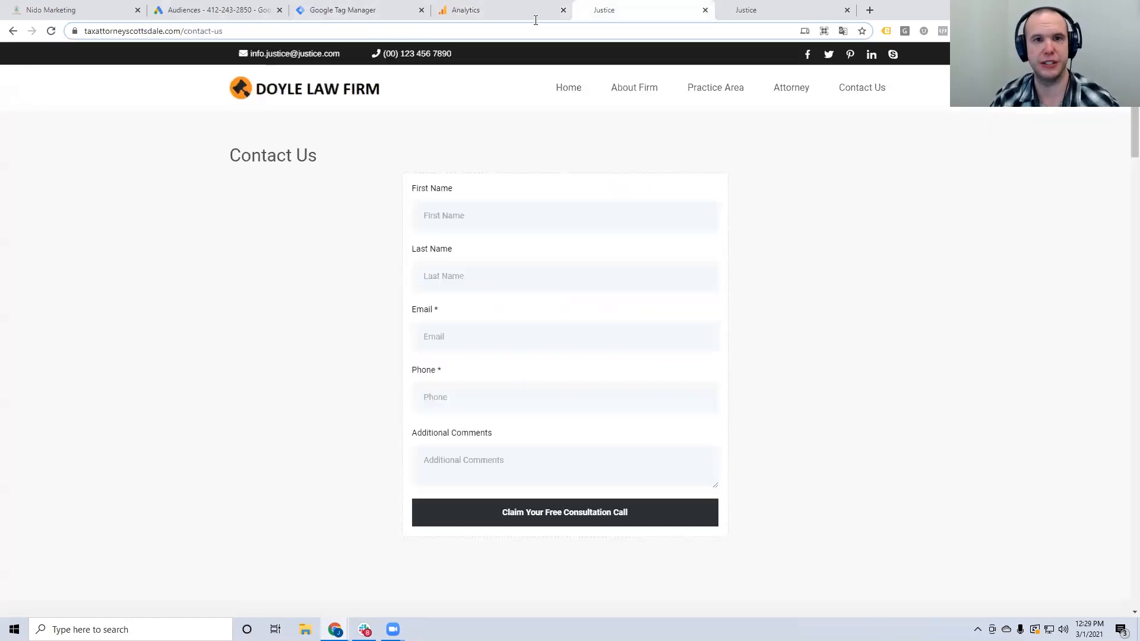
{"action": "left_click", "coordinate": [178, 32]}
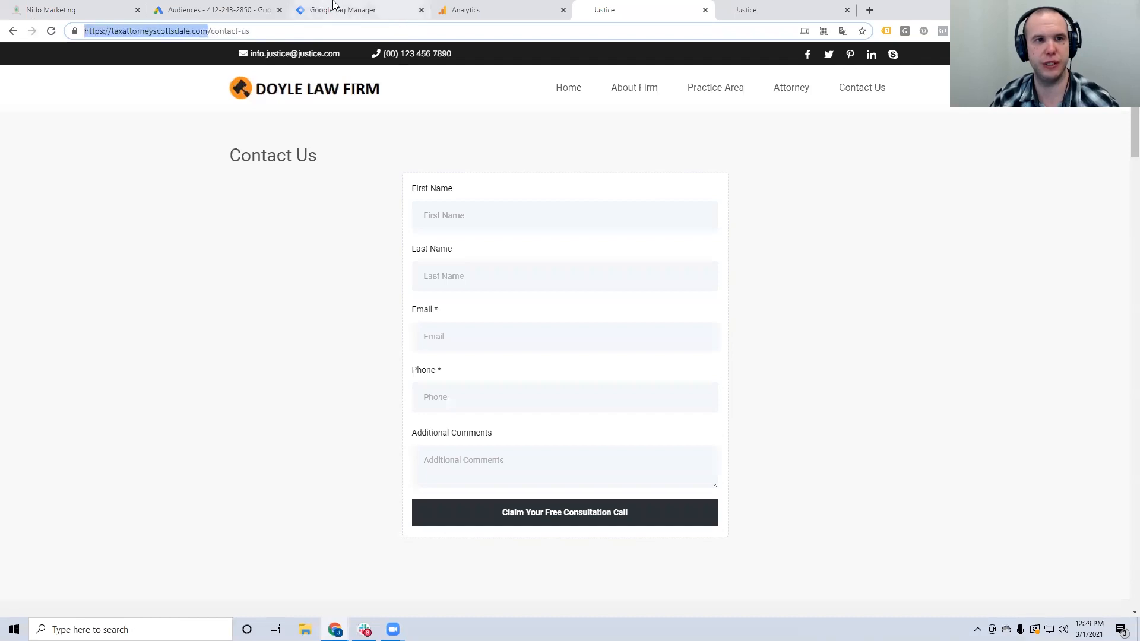
{"action": "left_click", "coordinate": [343, 6]}
{"action": "left_click", "coordinate": [241, 7]}
{"action": "left_click", "coordinate": [530, 7]}
{"action": "left_click", "coordinate": [213, 208]}
{"action": "type", "text": "https://taxattorneyscottsdale.com/"}
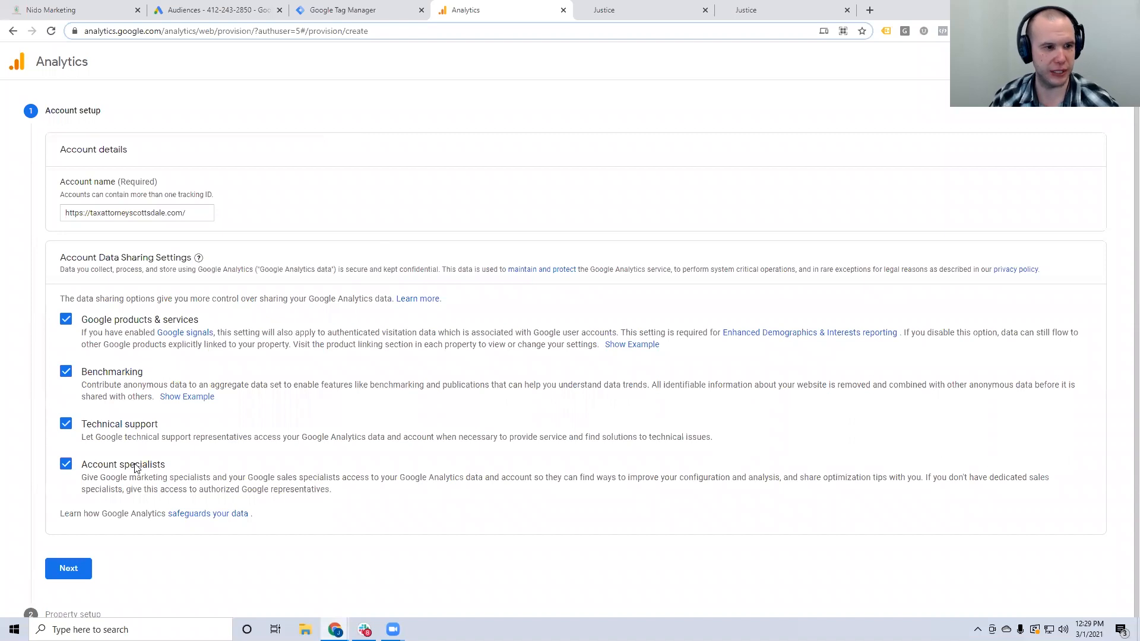
{"action": "scroll", "coordinate": [84, 553], "scroll_direction": "down", "scroll_amount": 1}
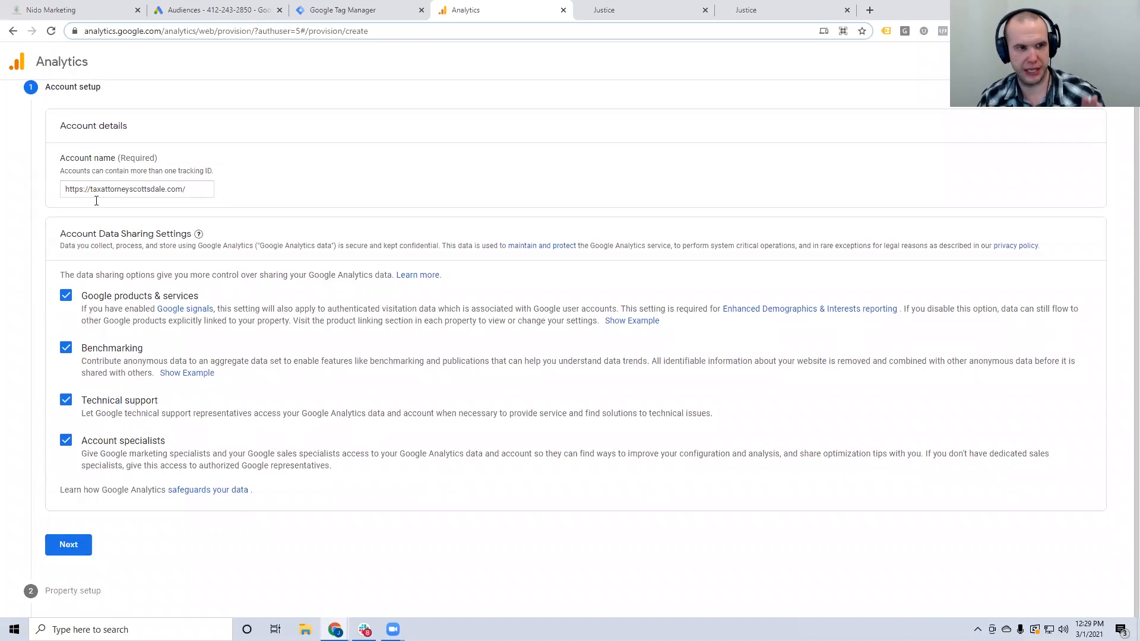
{"action": "left_click", "coordinate": [68, 546]}
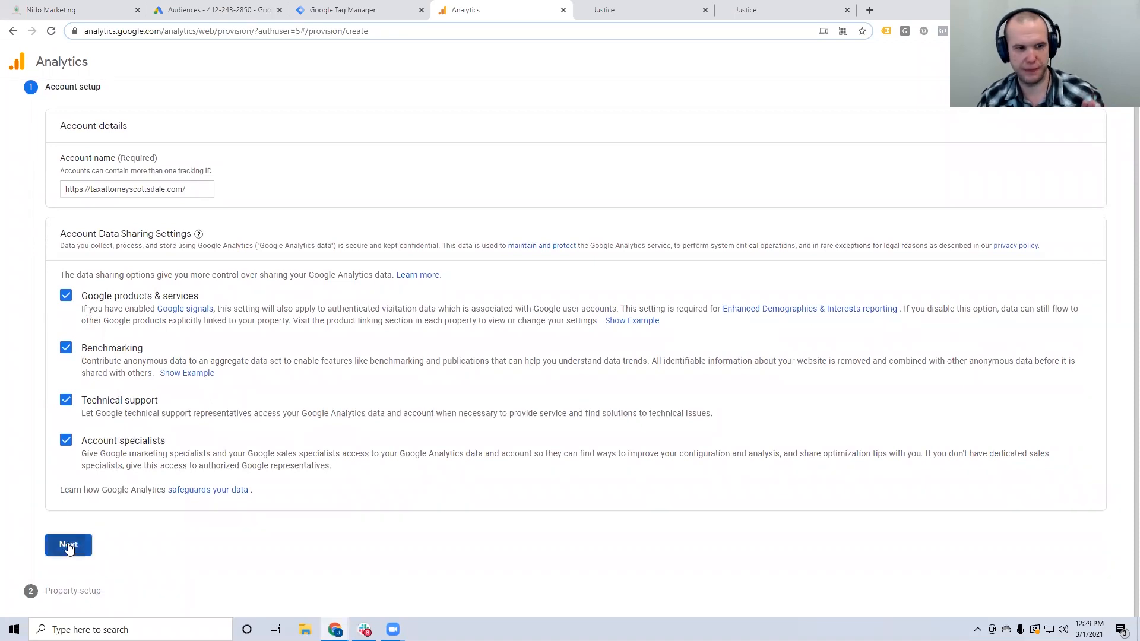
- Show the advanced property options and choose to create a Universal Analytics property only
{"action": "left_click", "coordinate": [175, 276]}
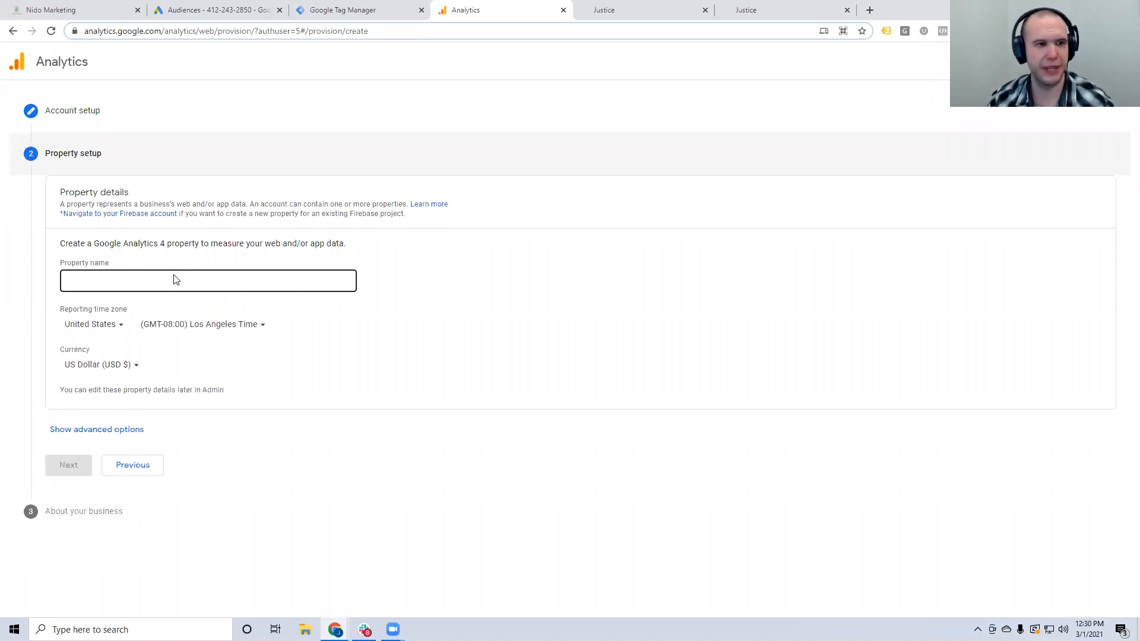
{"action": "left_click", "coordinate": [83, 429]}
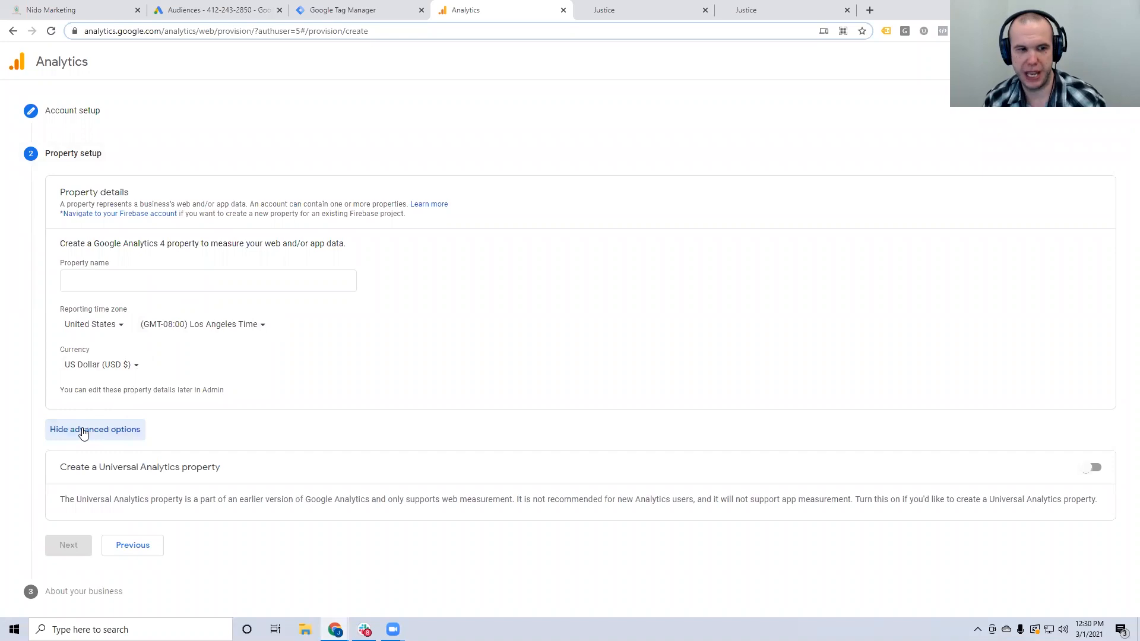
{"action": "left_click_drag", "start_coordinate": [81, 467], "coordinate": [213, 468]}
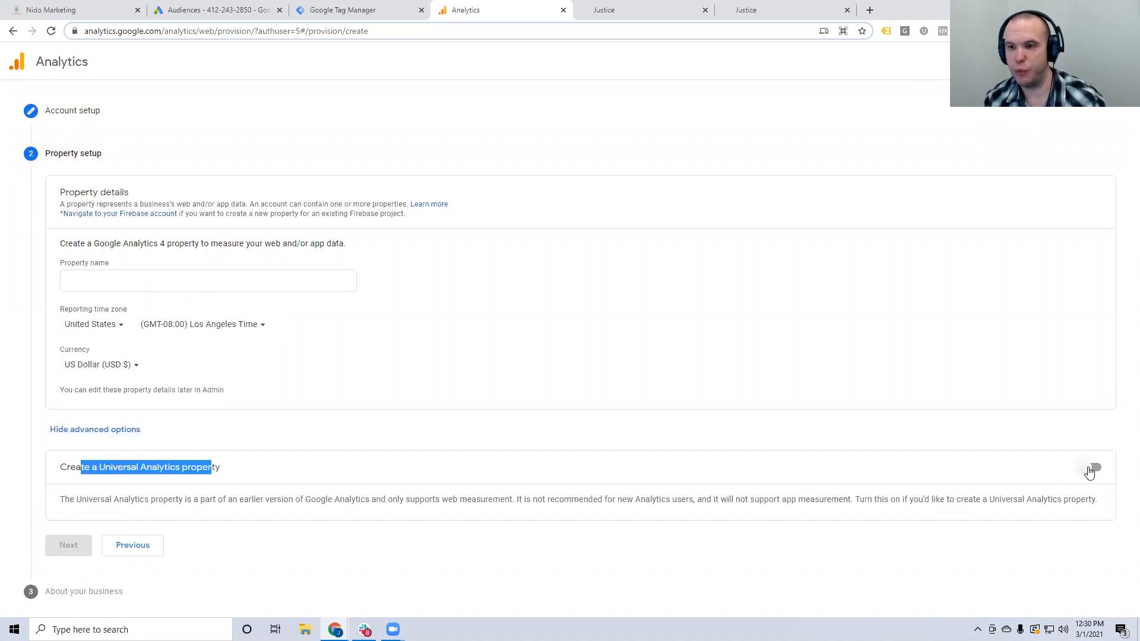
{"action": "left_click", "coordinate": [1091, 470]}
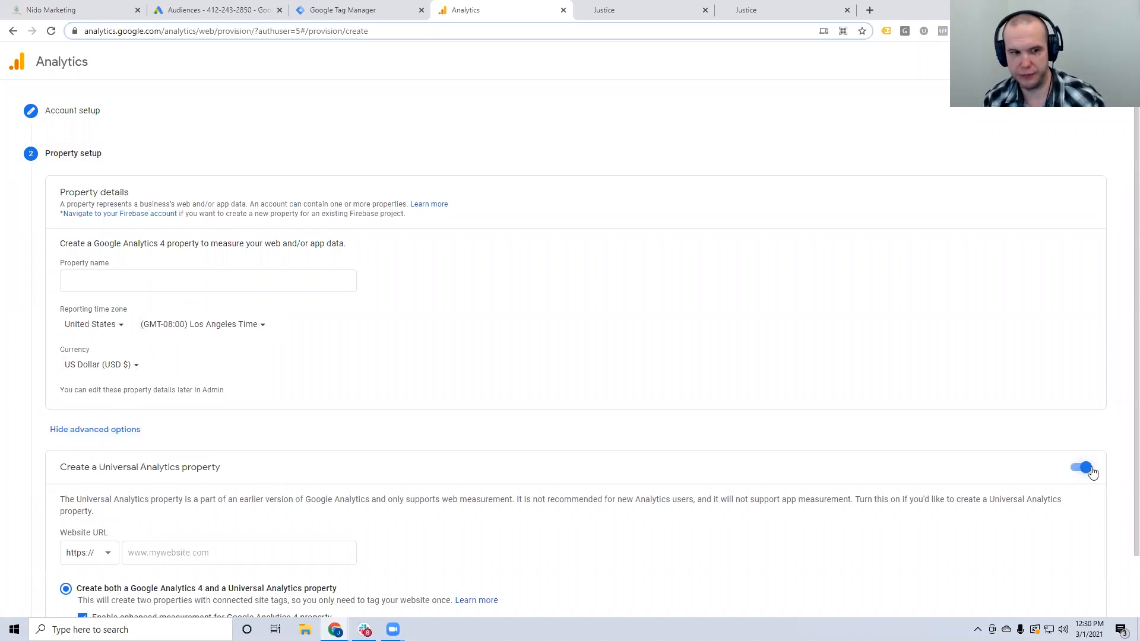
{"action": "scroll", "coordinate": [1092, 469], "scroll_direction": "down", "scroll_amount": 2}
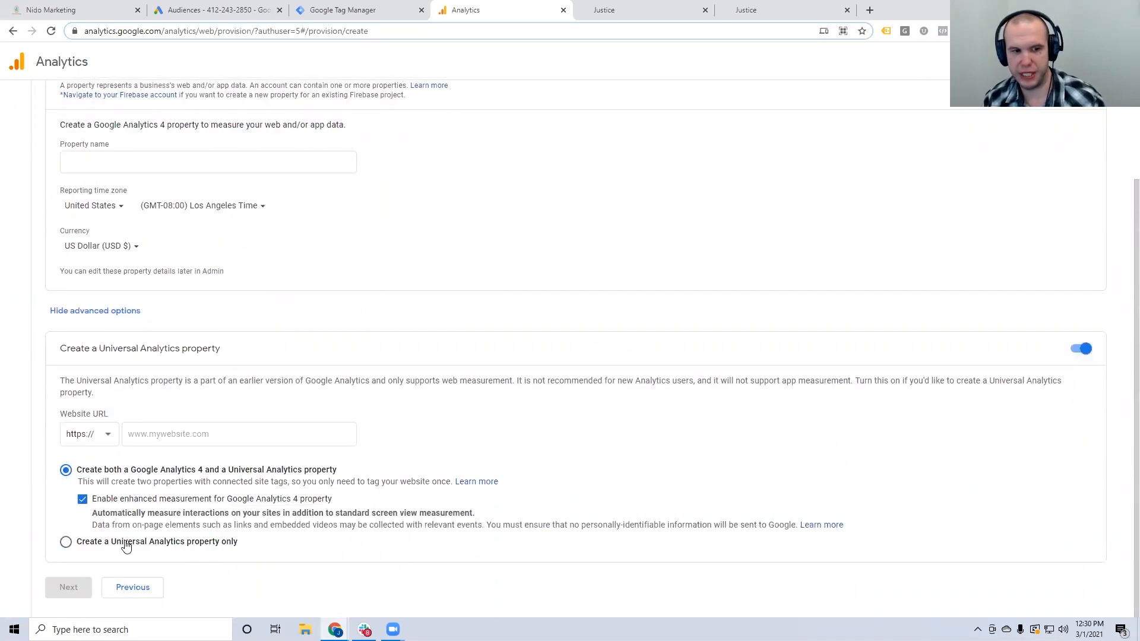
{"action": "left_click", "coordinate": [126, 545]}
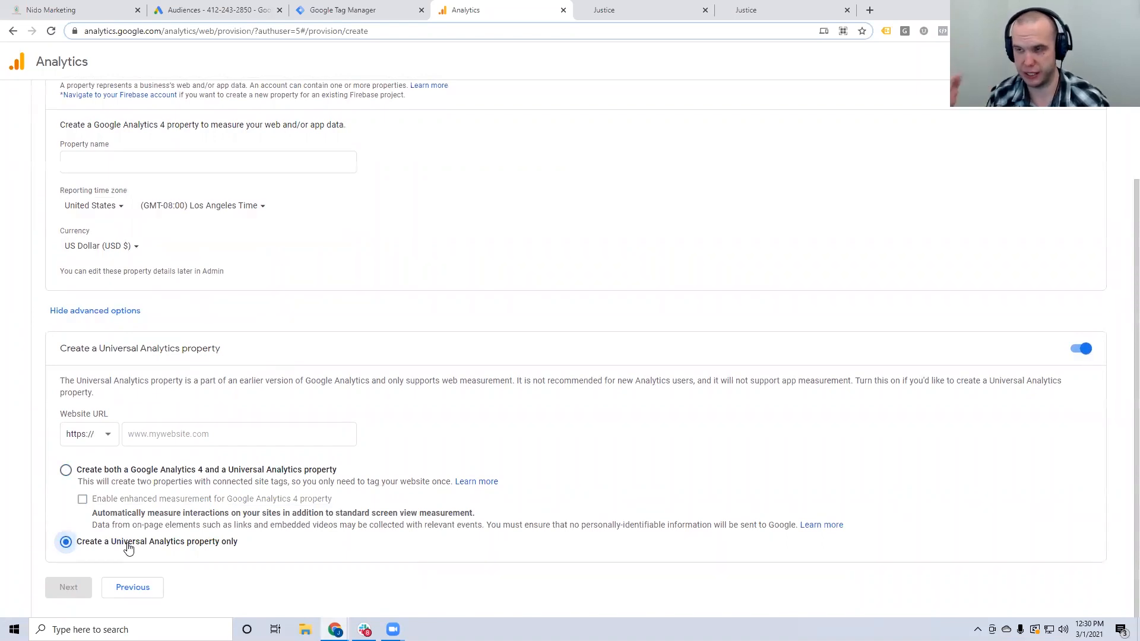
{"action": "left_click", "coordinate": [156, 434]}
{"action": "type", "text": "https://taxattorneyscottsdale.com/"}
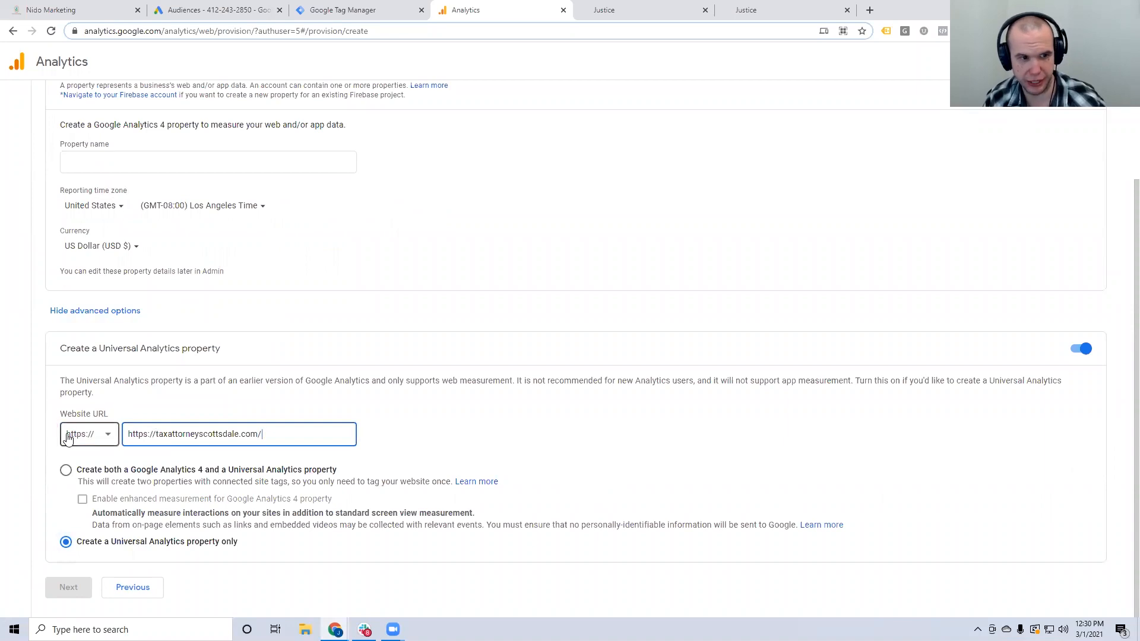
{"action": "left_click_drag", "start_coordinate": [156, 433], "coordinate": [127, 434]}
{"action": "key", "text": "BackSpace"}
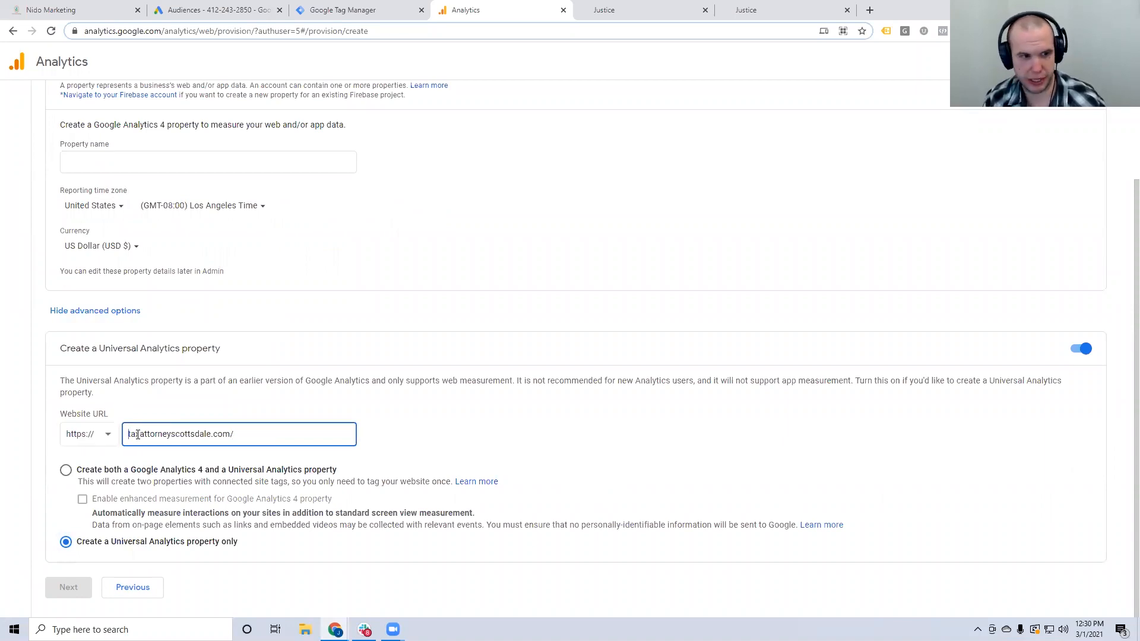
- Name the property Tax Attorney Scottsdale and continue to the business information
{"action": "scroll", "coordinate": [121, 298], "scroll_direction": "up", "scroll_amount": 1}
{"action": "left_click", "coordinate": [125, 221]}
{"action": "type", "text": "Tax"}
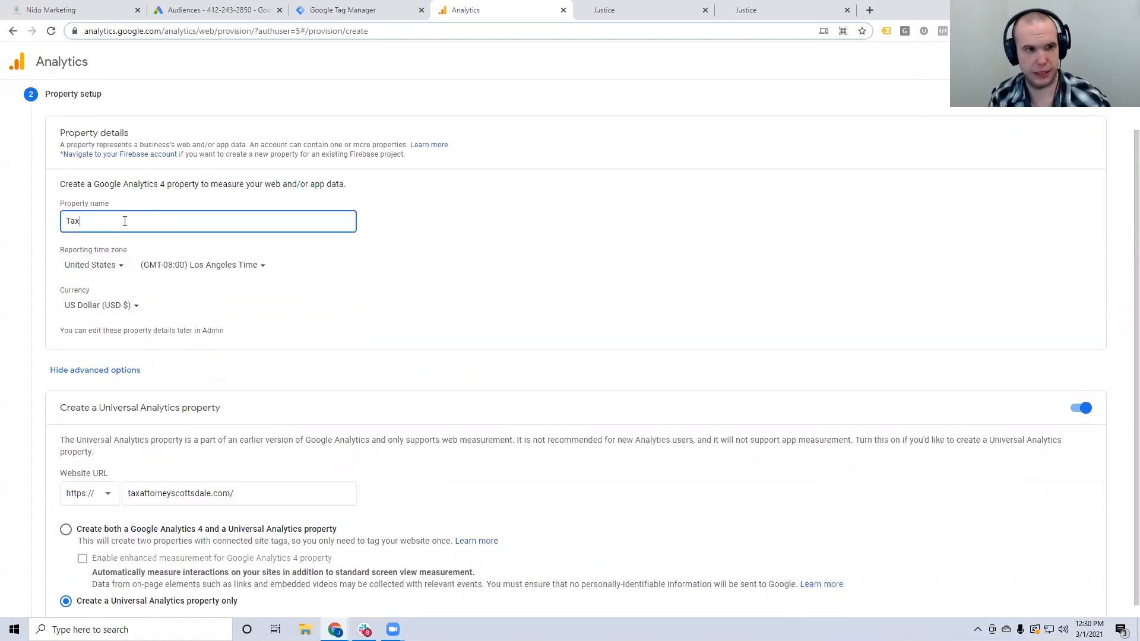
{"action": "type", "text": " Attorney "}
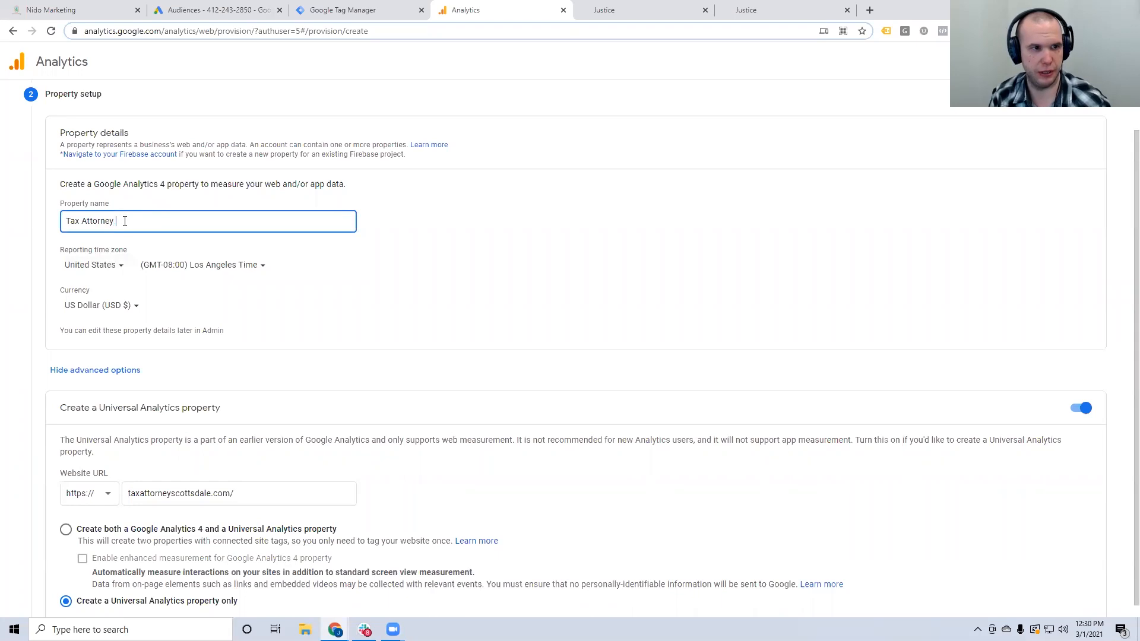
{"action": "type", "text": "Scottsdale"}
{"action": "left_click", "coordinate": [623, 256]}
{"action": "scroll", "coordinate": [626, 257], "scroll_direction": "down", "scroll_amount": 1}
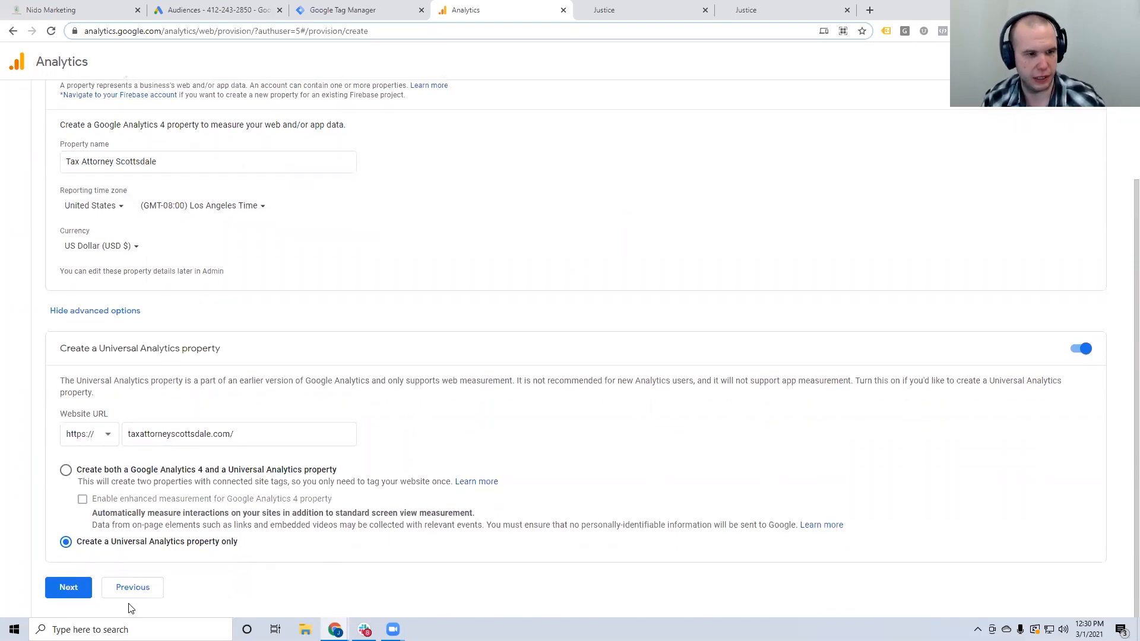
{"action": "left_click", "coordinate": [83, 588]}
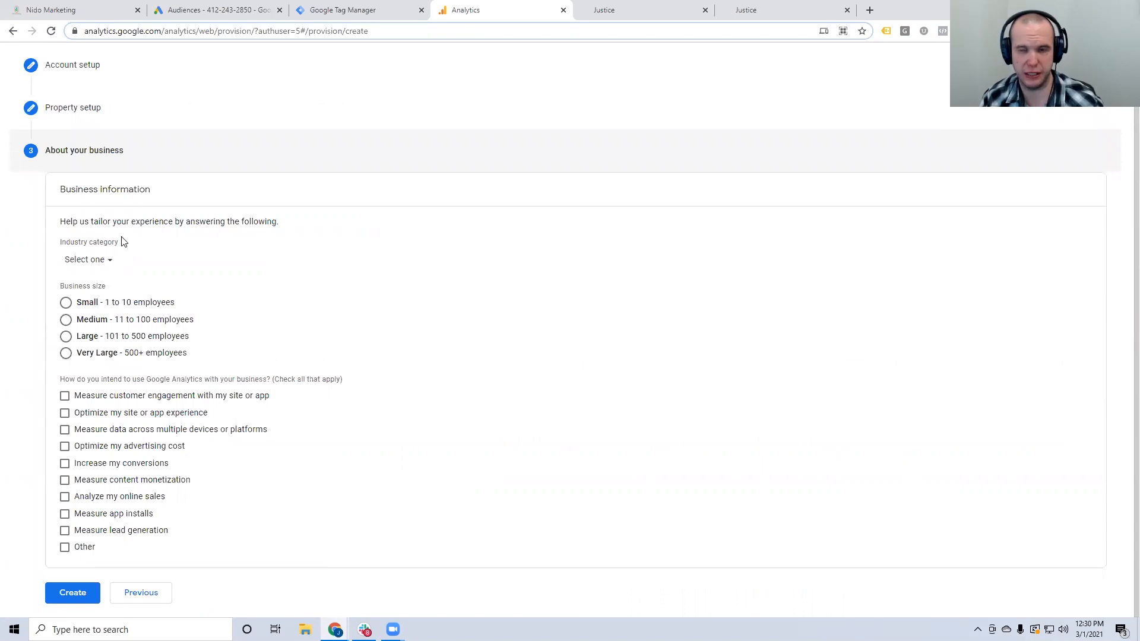
- Look through the industry categories for a legal one and set the industry category to Other
{"action": "left_click", "coordinate": [85, 261]}
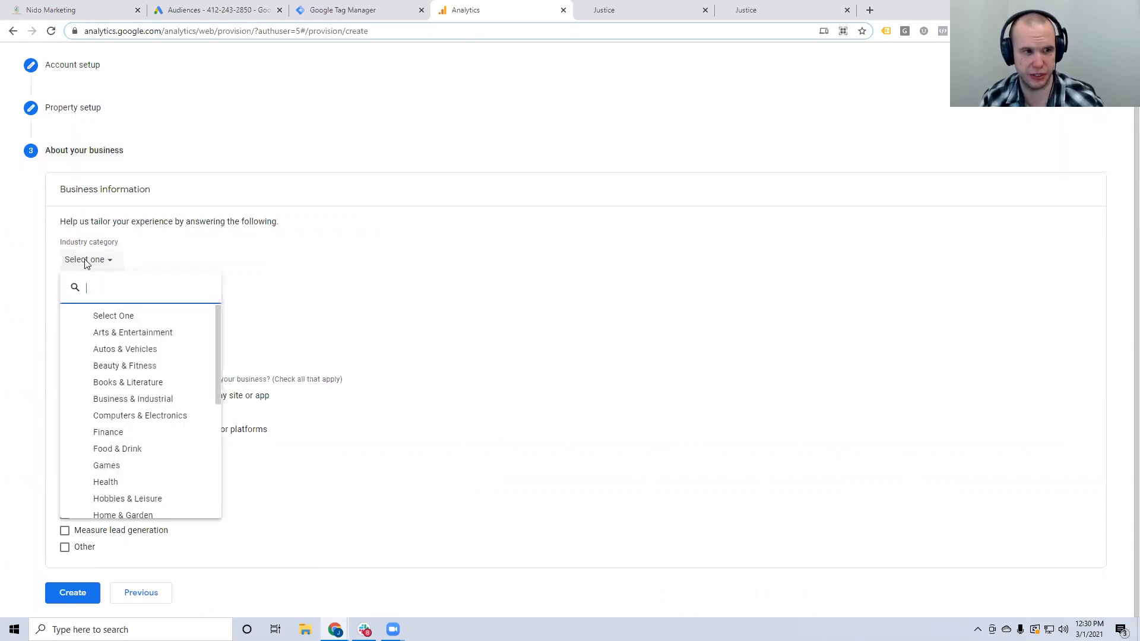
{"action": "type", "text": "leg"}
{"action": "key", "text": "BackSpace"}
{"action": "key", "text": "BackSpace"}
{"action": "scroll", "coordinate": [153, 359], "scroll_direction": "down", "scroll_amount": 4}
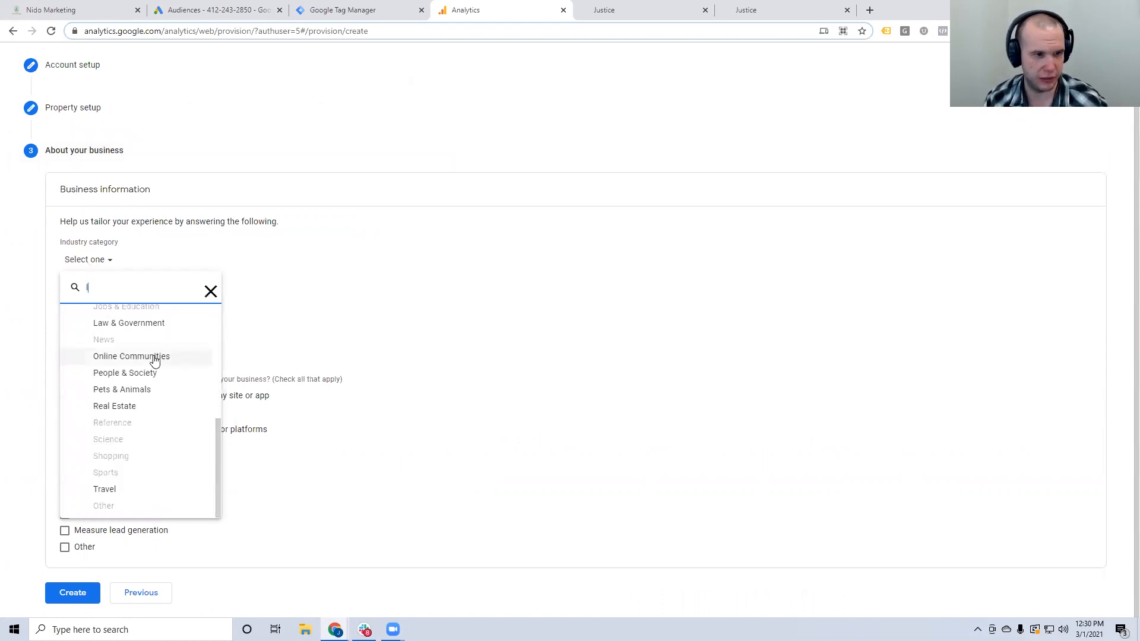
{"action": "scroll", "coordinate": [153, 359], "scroll_direction": "up", "scroll_amount": 3}
{"action": "left_click", "coordinate": [210, 292]}
{"action": "scroll", "coordinate": [163, 363], "scroll_direction": "down", "scroll_amount": 3}
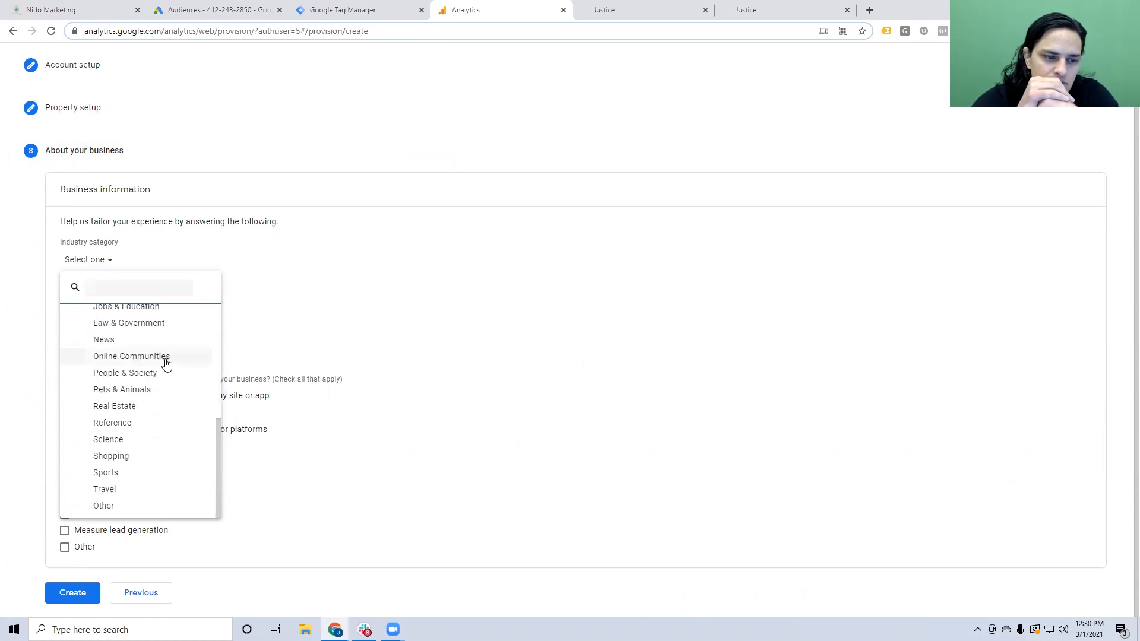
{"action": "left_click", "coordinate": [104, 507]}
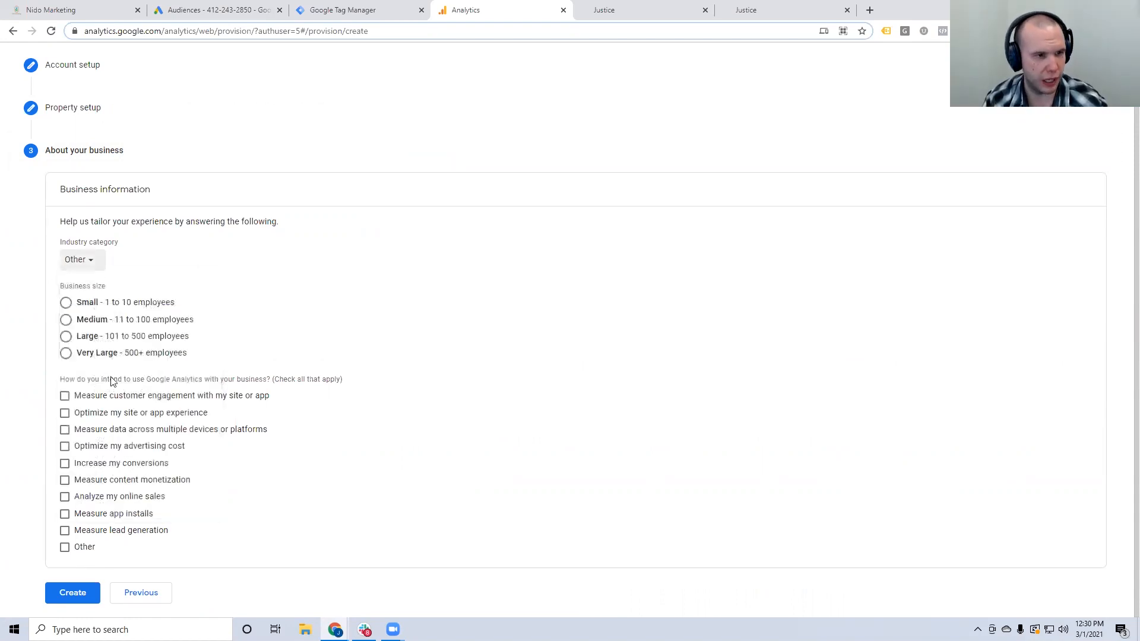
- Set the business size to Medium, choose only Measure customer engagement with my site or app as intended use, and create the account
{"action": "left_click", "coordinate": [66, 320]}
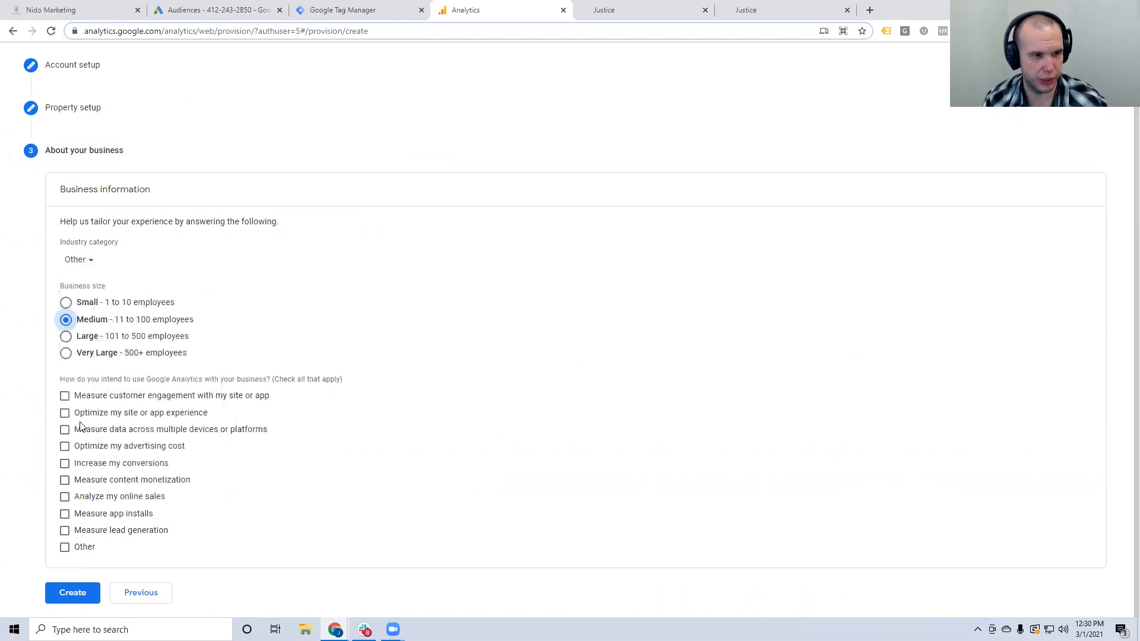
{"action": "left_click", "coordinate": [66, 546]}
{"action": "scroll", "coordinate": [157, 463], "scroll_direction": "down", "scroll_amount": 1}
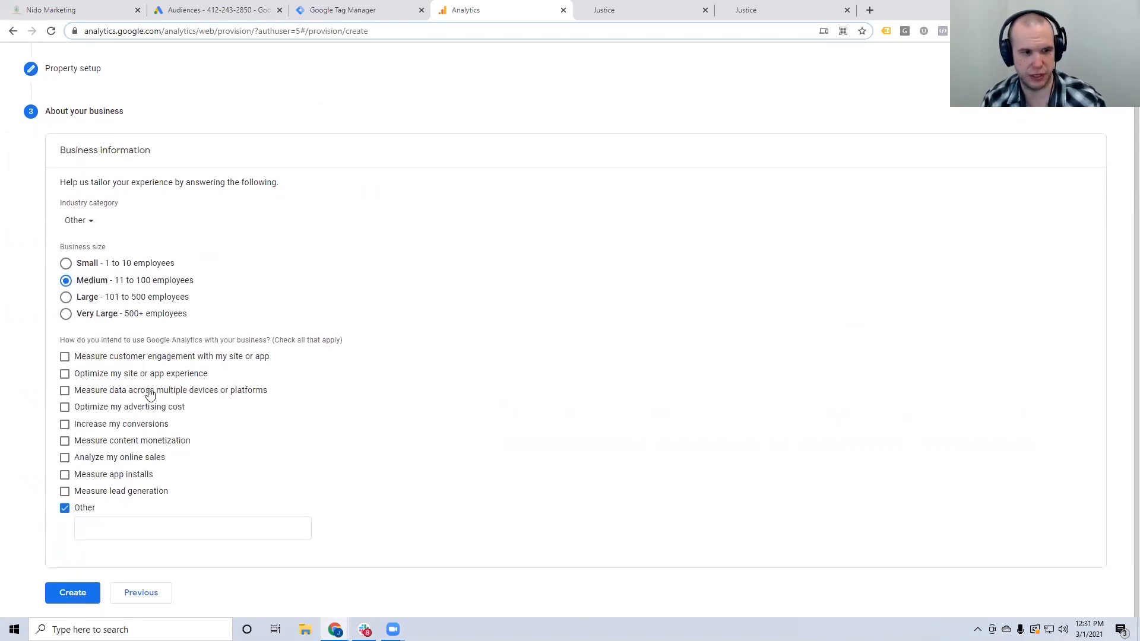
{"action": "left_click", "coordinate": [115, 359]}
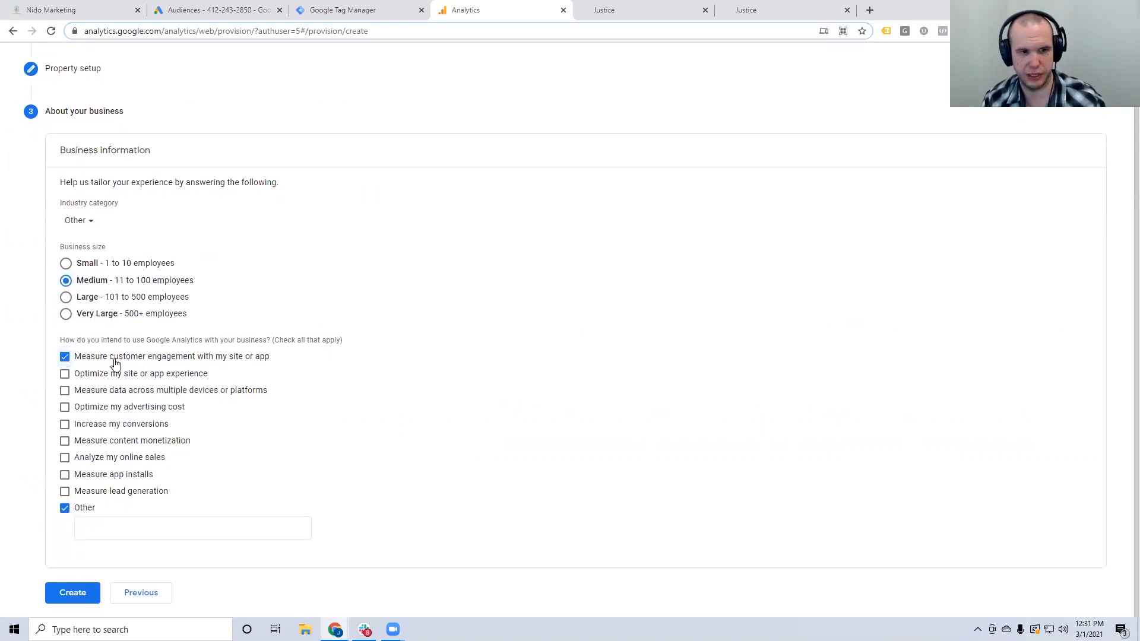
{"action": "left_click", "coordinate": [65, 508]}
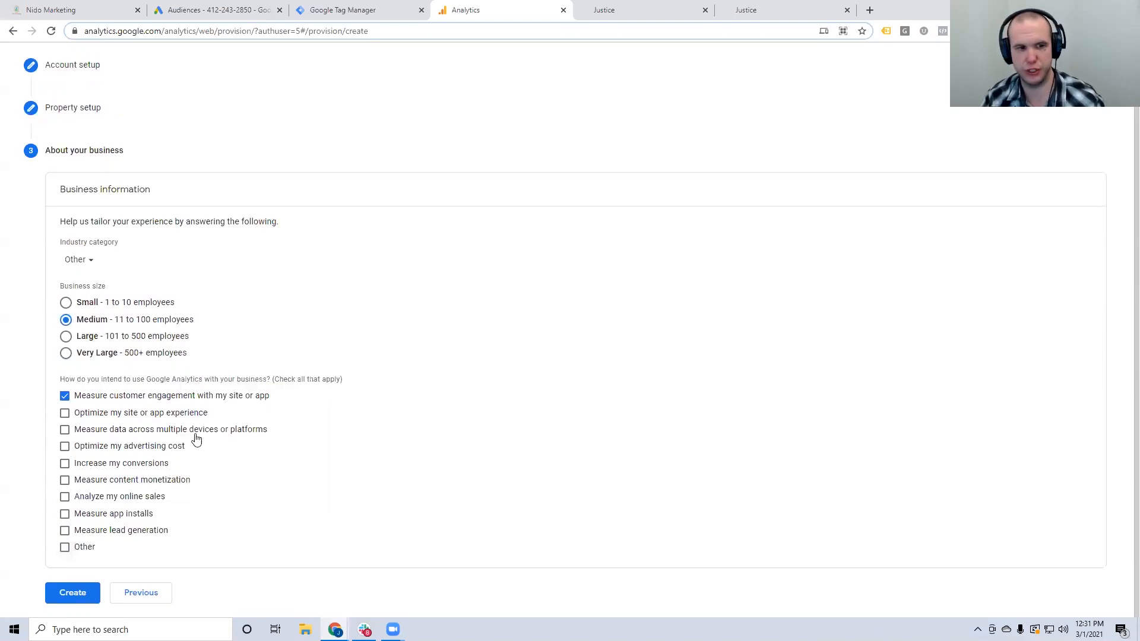
{"action": "left_click", "coordinate": [53, 592]}
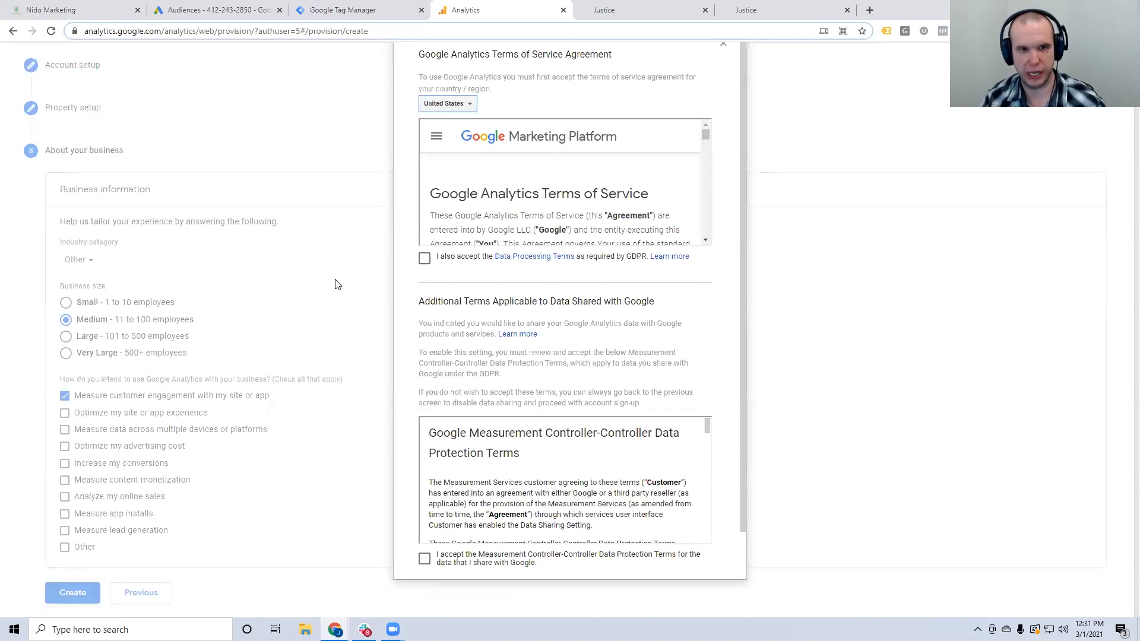
- Accept the GDPR Data Processing Terms and the Measurement Controller-Controller Data Protection Terms, and agree to the United States Terms of Service
{"action": "left_click", "coordinate": [424, 258]}
{"action": "left_click", "coordinate": [424, 558]}
{"action": "scroll", "coordinate": [480, 498], "scroll_direction": "down", "scroll_amount": 5}
{"action": "scroll", "coordinate": [480, 499], "scroll_direction": "down", "scroll_amount": 3}
{"action": "scroll", "coordinate": [709, 493], "scroll_direction": "down", "scroll_amount": 3}
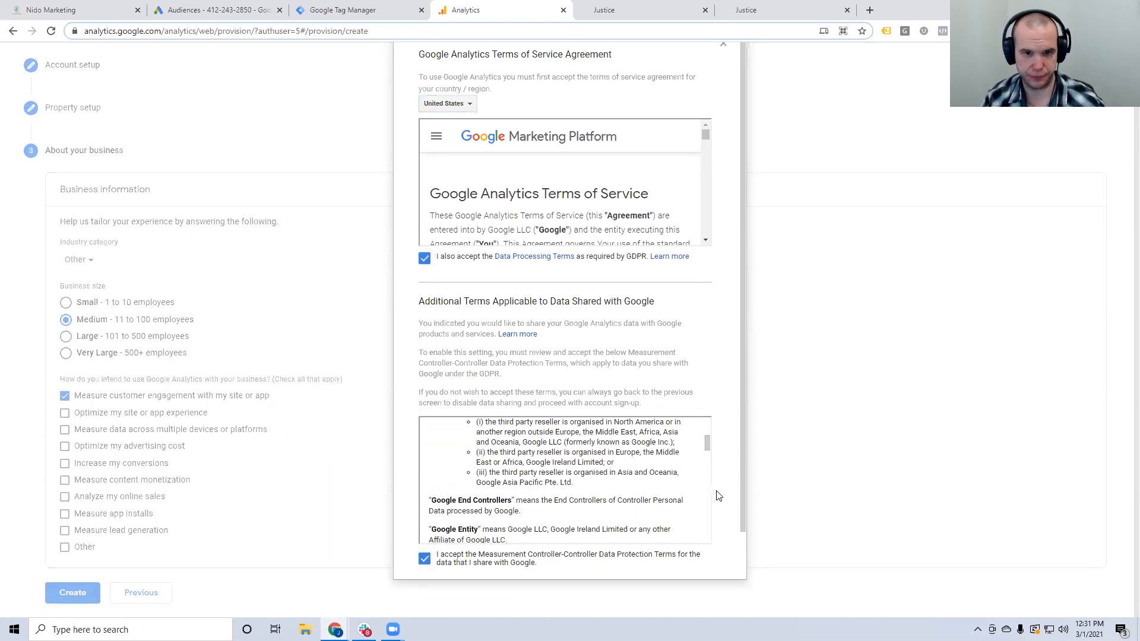
{"action": "scroll", "coordinate": [715, 500], "scroll_direction": "down", "scroll_amount": 1}
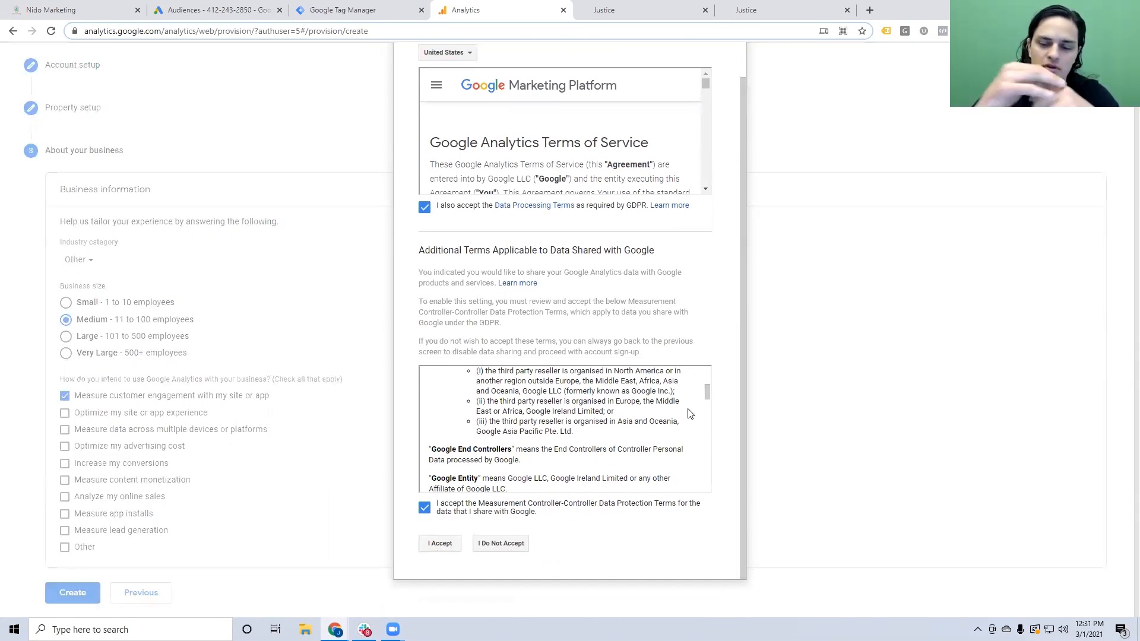
{"action": "left_click_drag", "start_coordinate": [708, 392], "coordinate": [709, 458]}
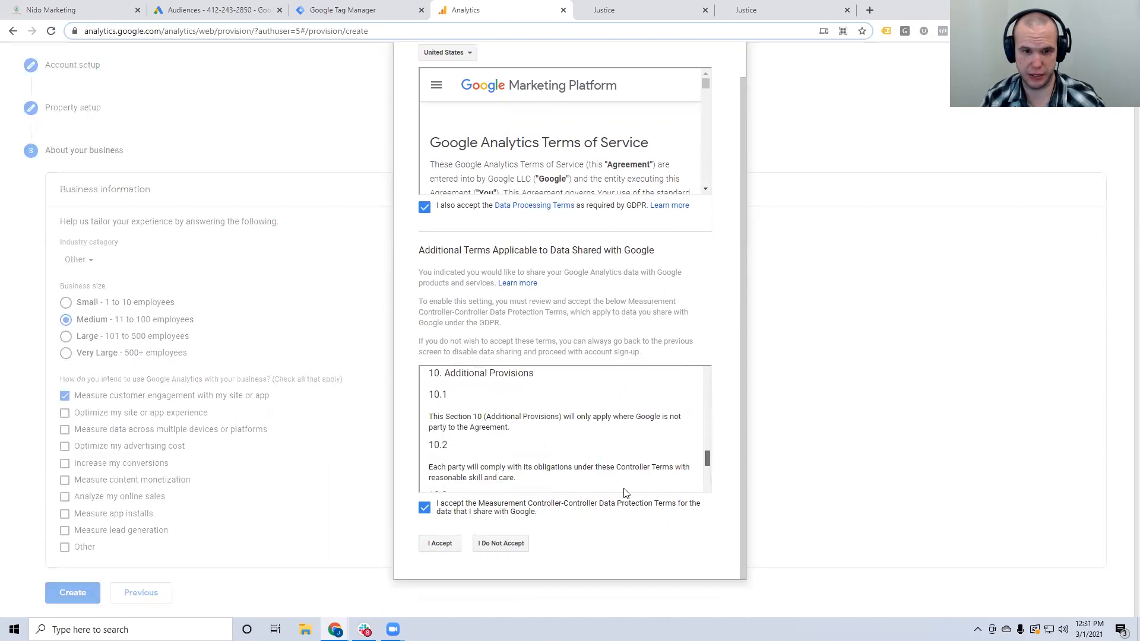
{"action": "left_click", "coordinate": [440, 543]}
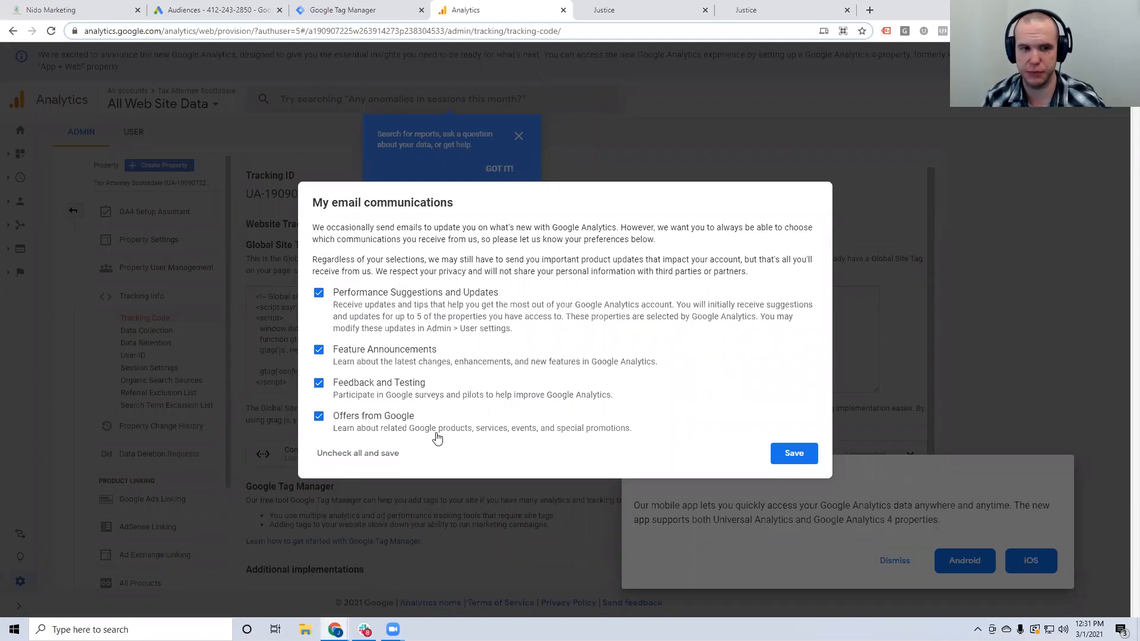
- Save the email communication preferences with all four options enabled, and dismiss the search tip and the mobile app notice
{"action": "left_click", "coordinate": [779, 461]}
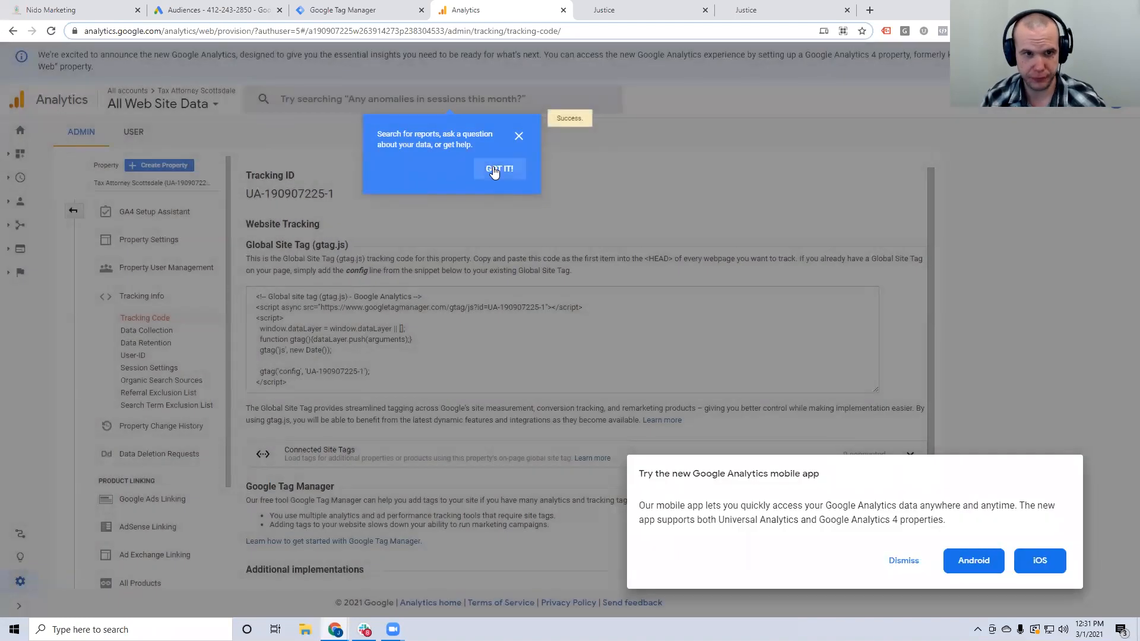
{"action": "left_click", "coordinate": [494, 169]}
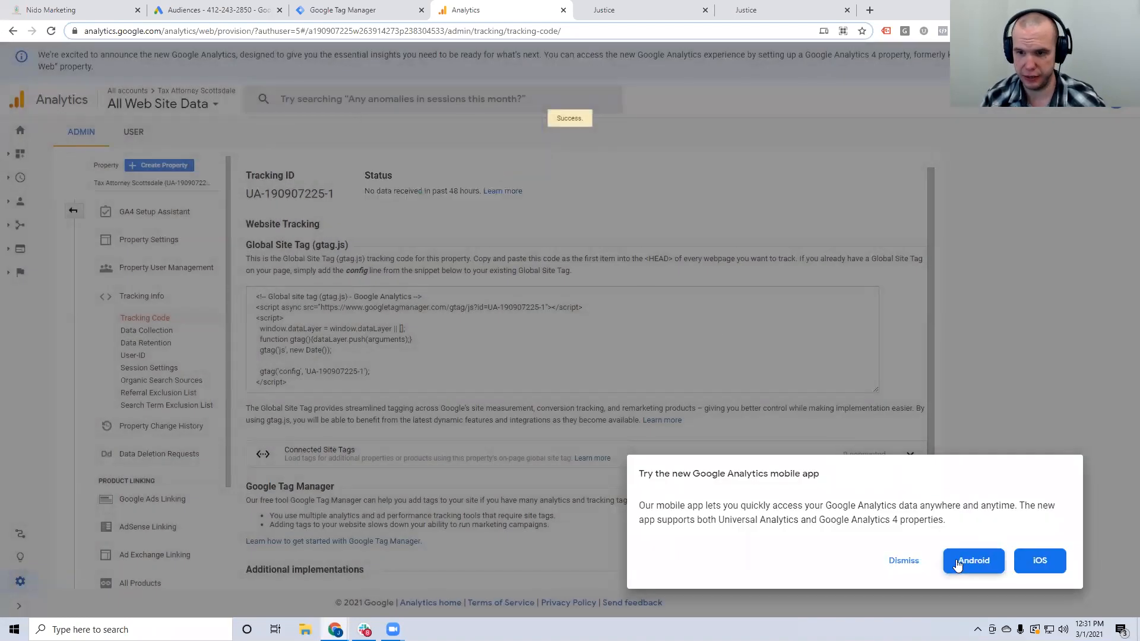
{"action": "left_click", "coordinate": [903, 561]}
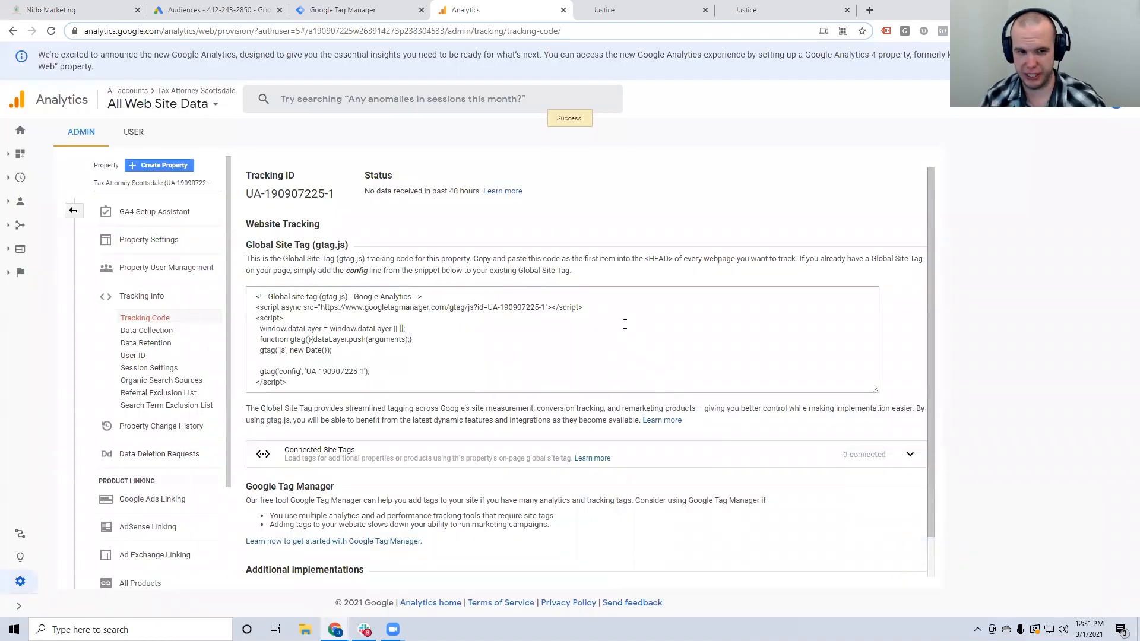
- Copy the complete Global Site Tag (gtag.js) snippet of the Tax Attorney Scottsdale property
{"action": "scroll", "coordinate": [624, 324], "scroll_direction": "down", "scroll_amount": 1}
{"action": "left_click", "coordinate": [470, 303]}
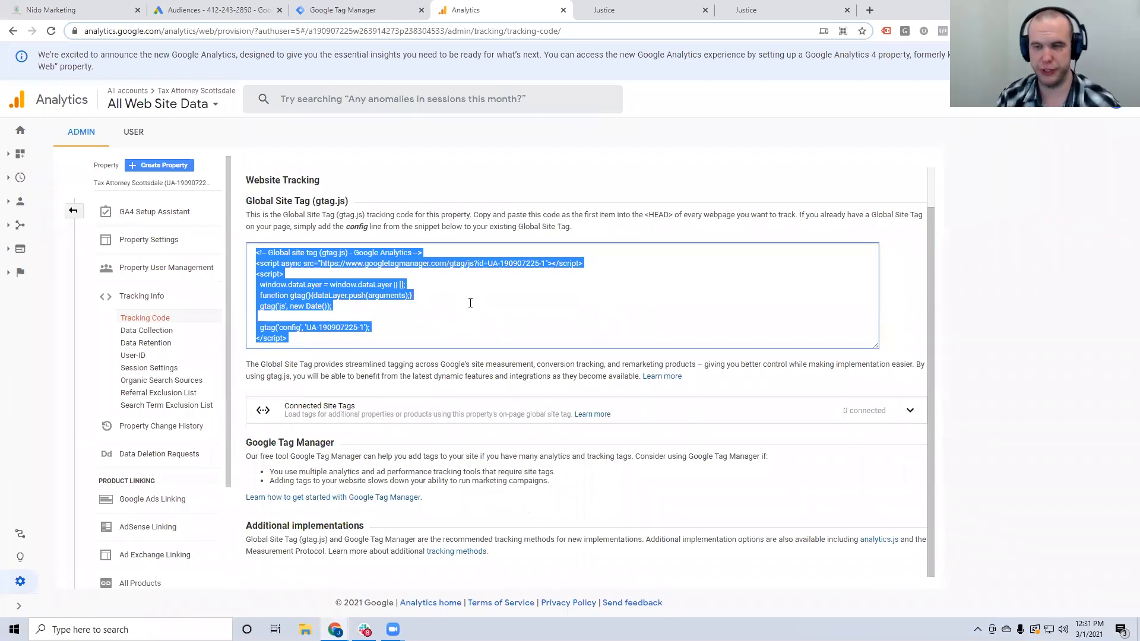
{"action": "left_click", "coordinate": [470, 303]}
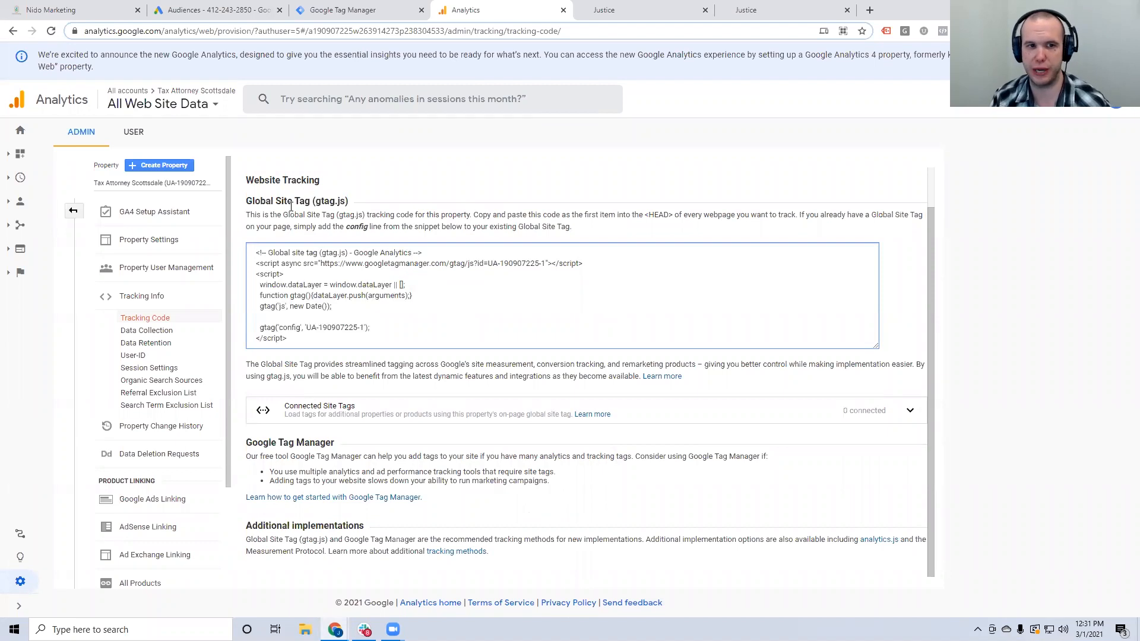
{"action": "left_click", "coordinate": [298, 248]}
{"action": "key", "text": "ctrl+c"}
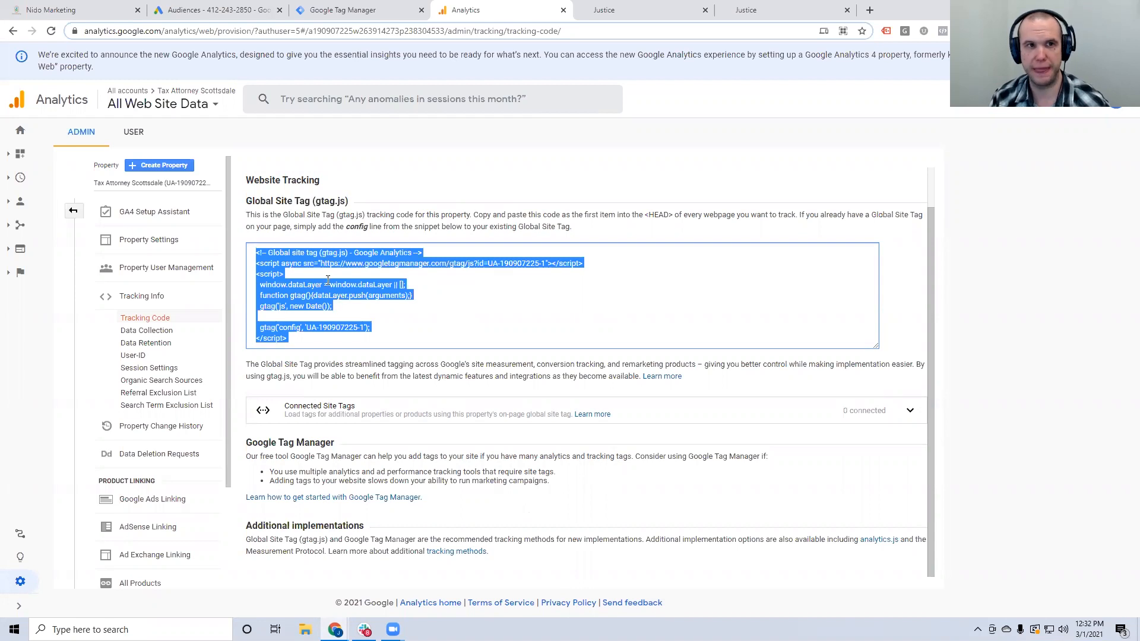
- Switch to Nido Marketing, paste the copied snippet below the Google Tag Manager code in the website's head tracking code, and save
{"action": "left_click", "coordinate": [653, 10]}
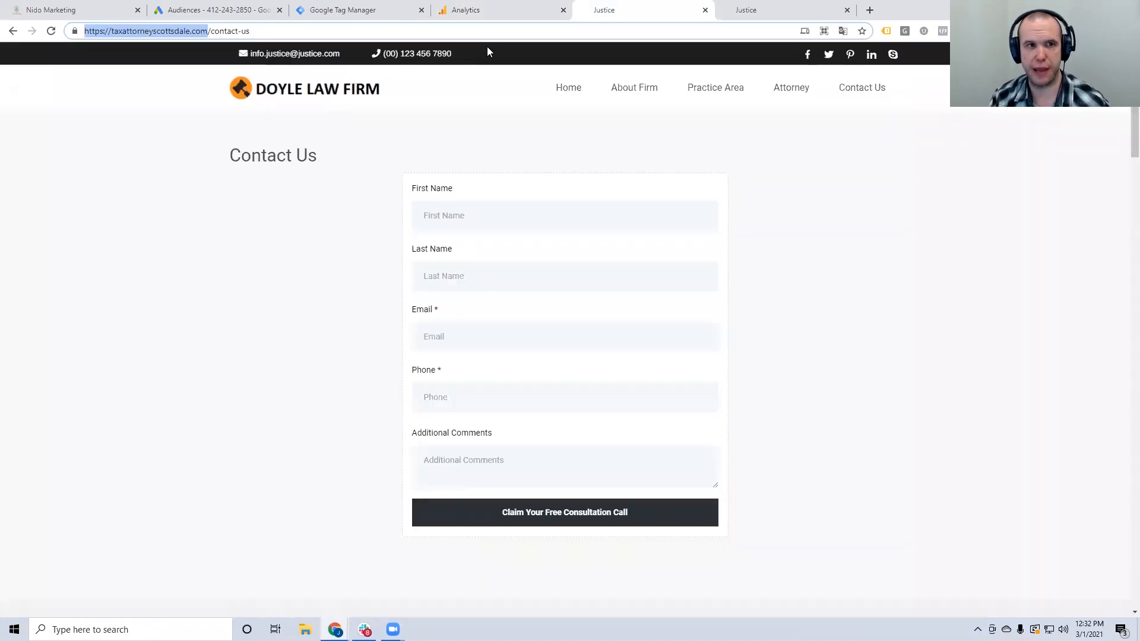
{"action": "left_click", "coordinate": [781, 13]}
{"action": "left_click", "coordinate": [71, 10]}
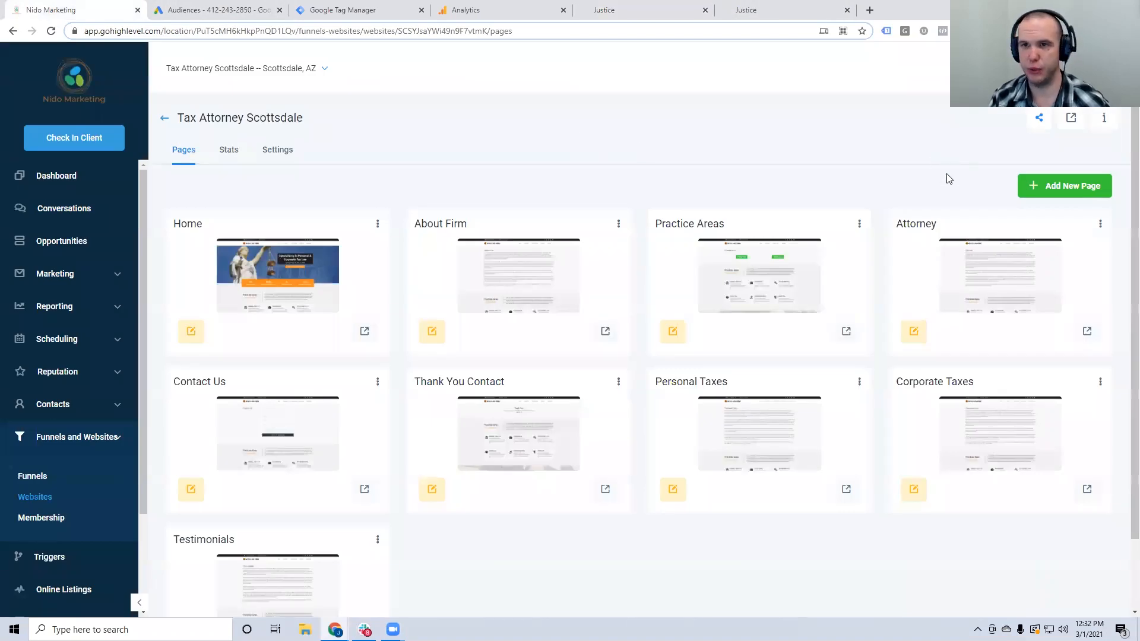
{"action": "left_click", "coordinate": [281, 155]}
{"action": "left_click_drag", "start_coordinate": [624, 416], "coordinate": [649, 565]}
{"action": "scroll", "coordinate": [496, 485], "scroll_direction": "down", "scroll_amount": 1}
{"action": "left_click", "coordinate": [472, 441]}
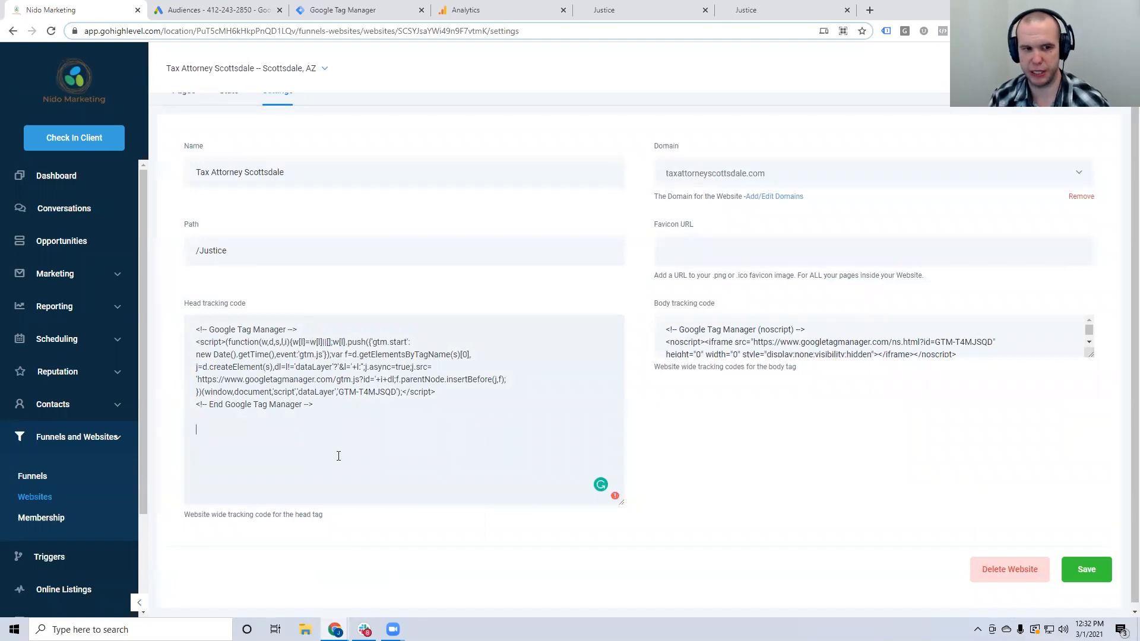
{"action": "key", "text": "ctrl+v"}
{"action": "left_click", "coordinate": [1076, 574]}
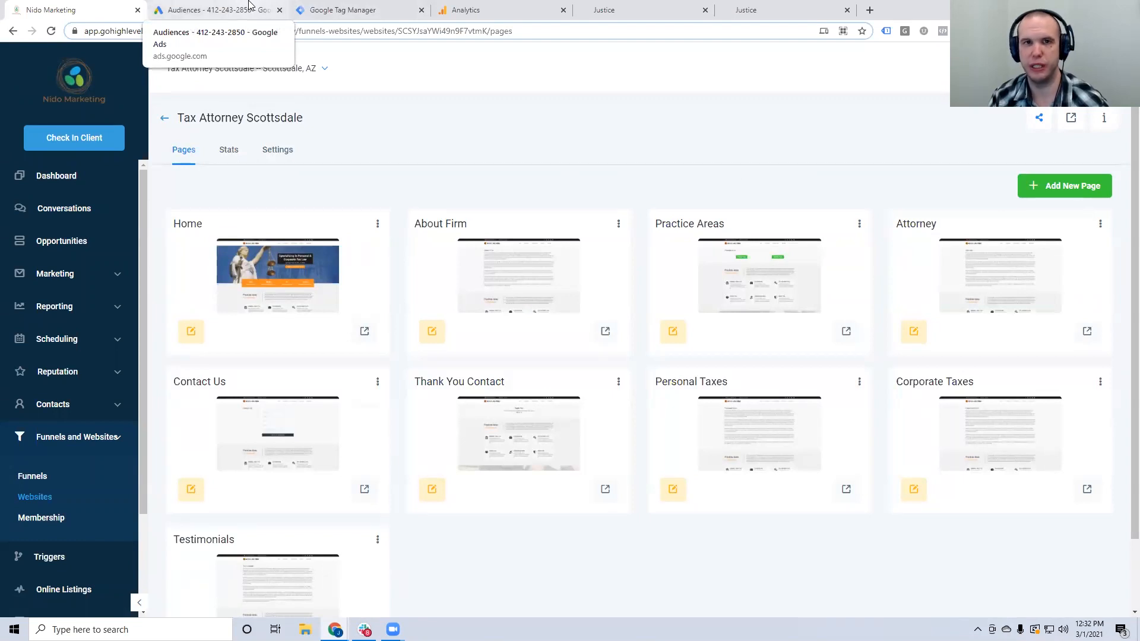
- Reload the thank-you-contact page and check its installed Google tags with Tag Assistant
{"action": "left_click", "coordinate": [456, 8]}
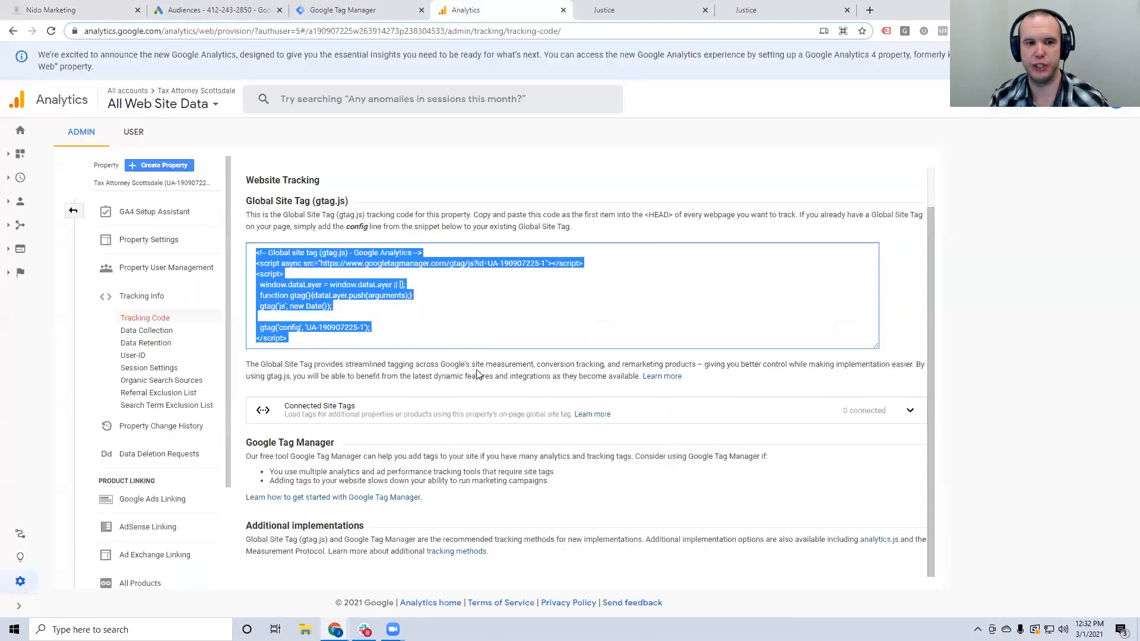
{"action": "left_click", "coordinate": [306, 416]}
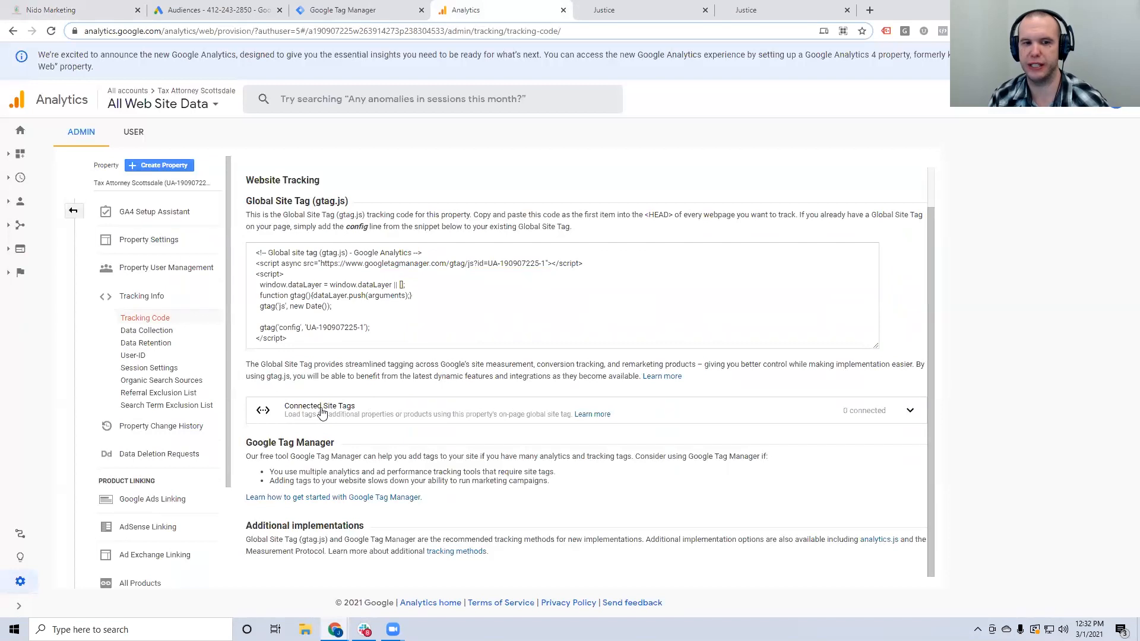
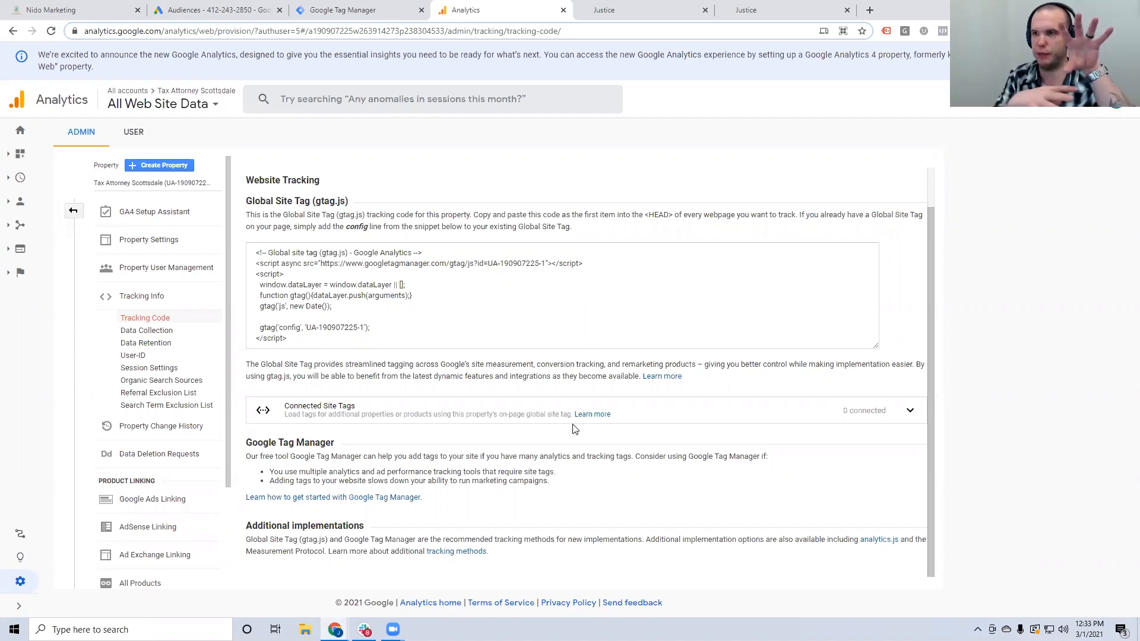
{"action": "left_click", "coordinate": [737, 10]}
{"action": "left_click", "coordinate": [771, 32]}
{"action": "key", "text": "Return"}
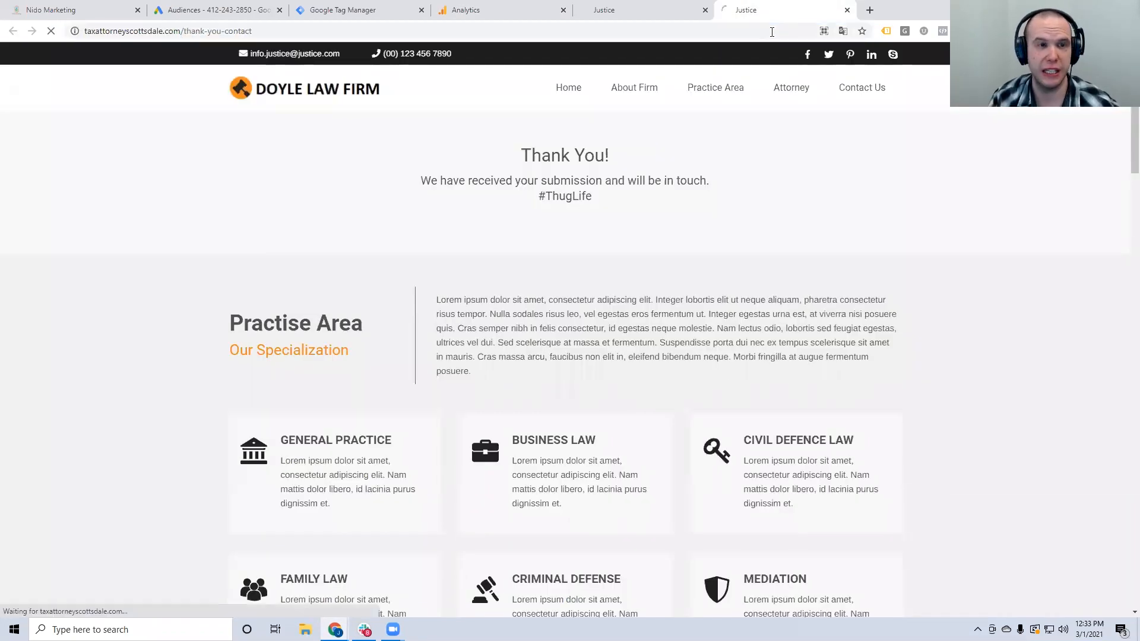
{"action": "left_click", "coordinate": [885, 31]}
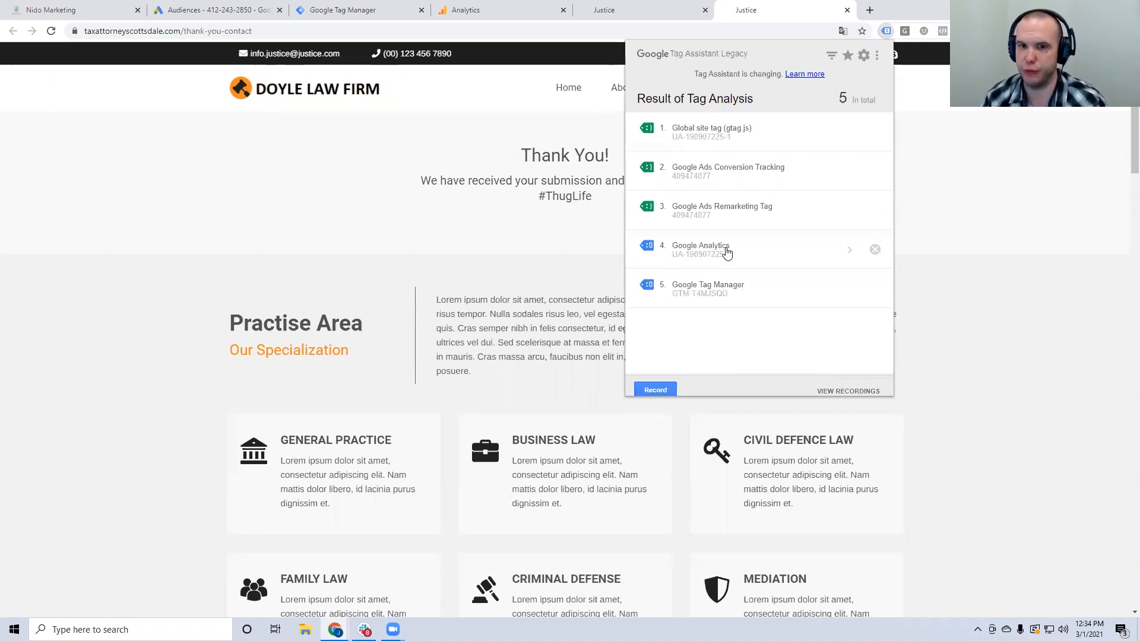
{"action": "left_click", "coordinate": [1002, 225]}
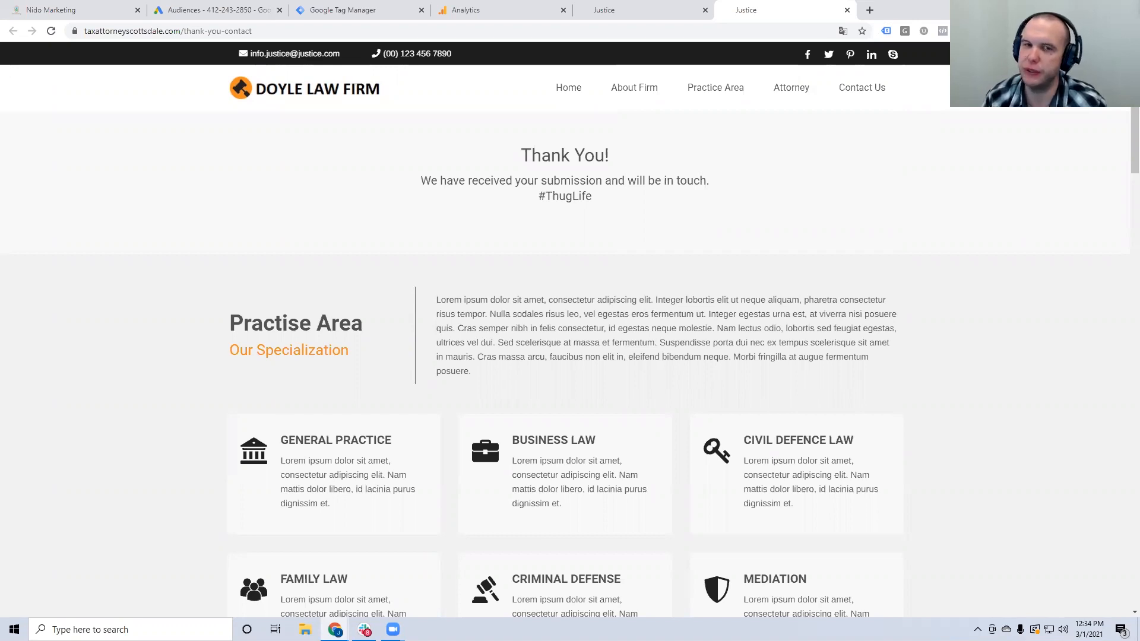
- Open the Realtime Overview report in Google Analytics, and close its education section and the new Google Analytics announcement
{"action": "left_click", "coordinate": [466, 10]}
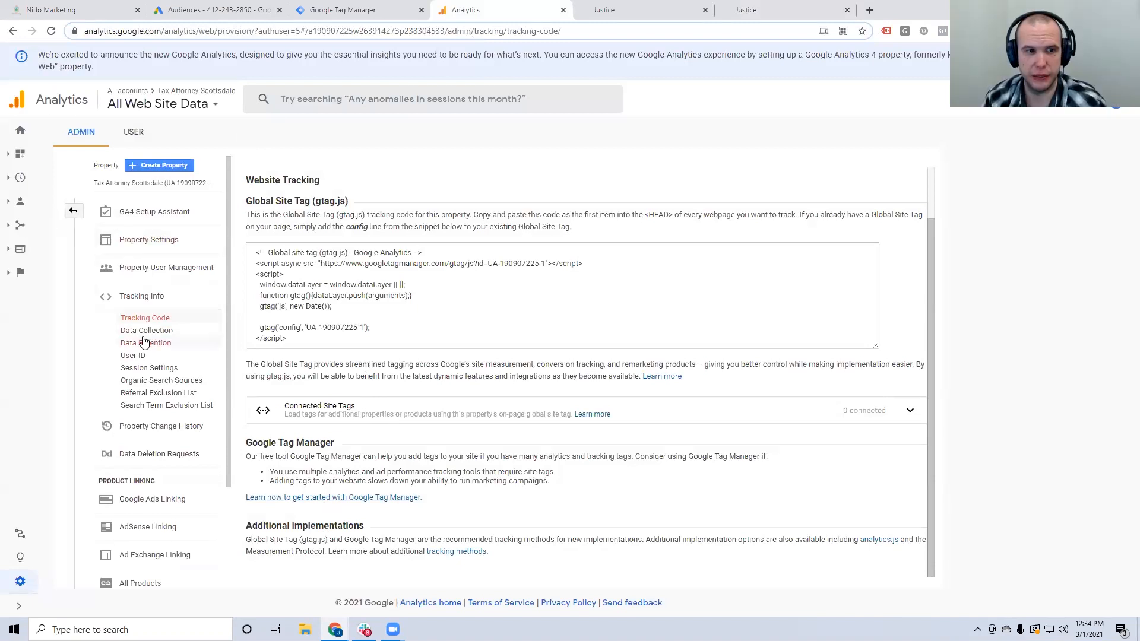
{"action": "scroll", "coordinate": [145, 341], "scroll_direction": "down", "scroll_amount": 2}
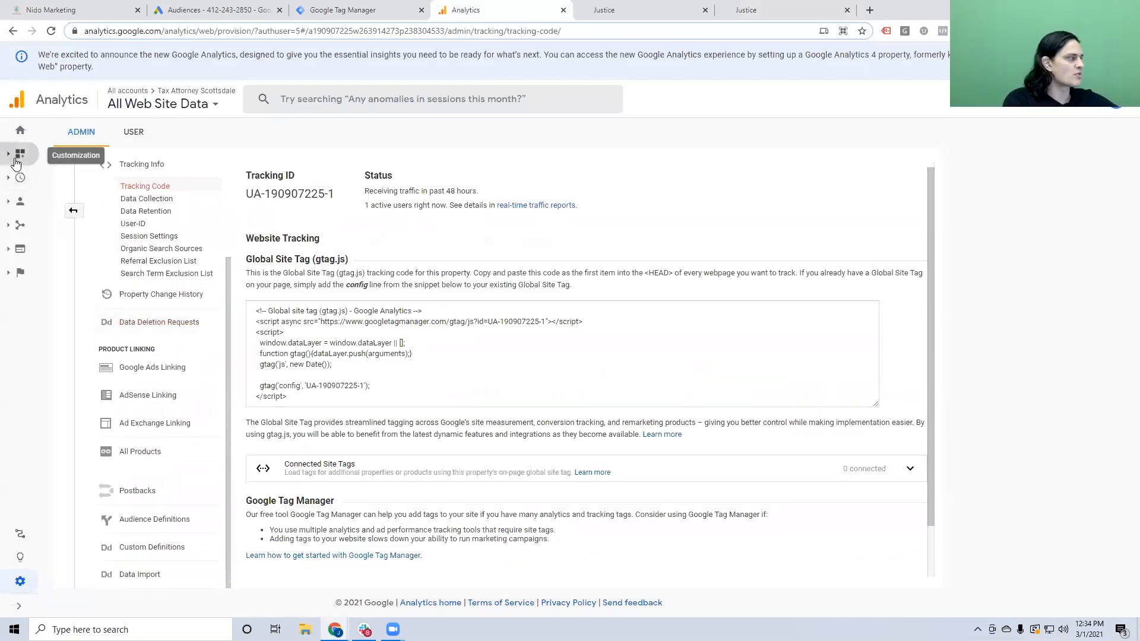
{"action": "left_click", "coordinate": [16, 155]}
{"action": "left_click", "coordinate": [42, 291]}
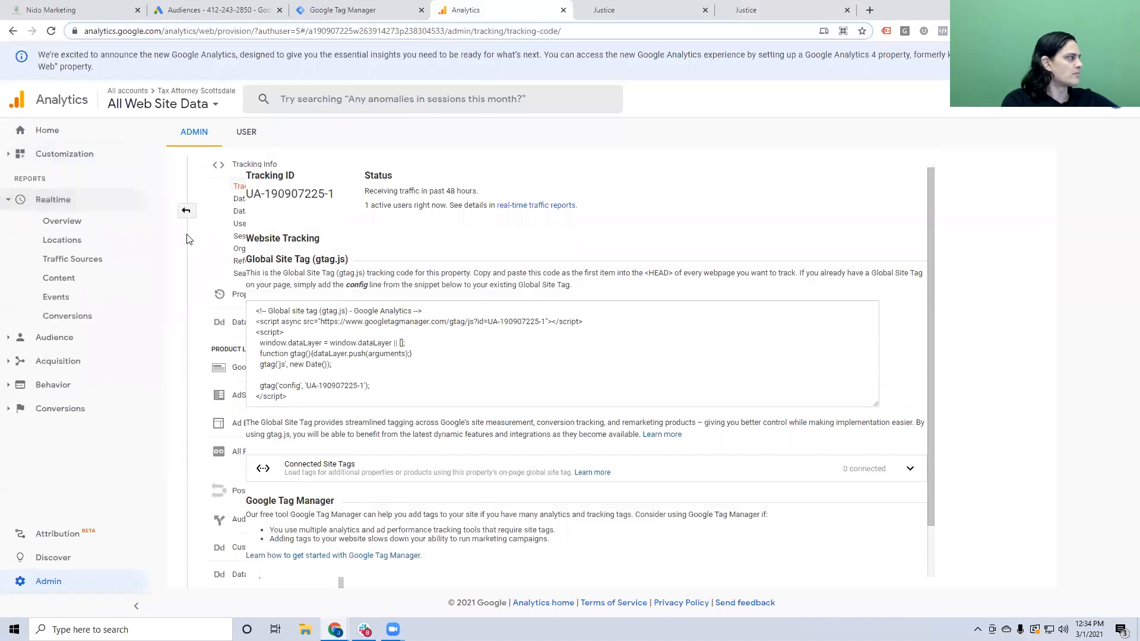
{"action": "left_click", "coordinate": [62, 222]}
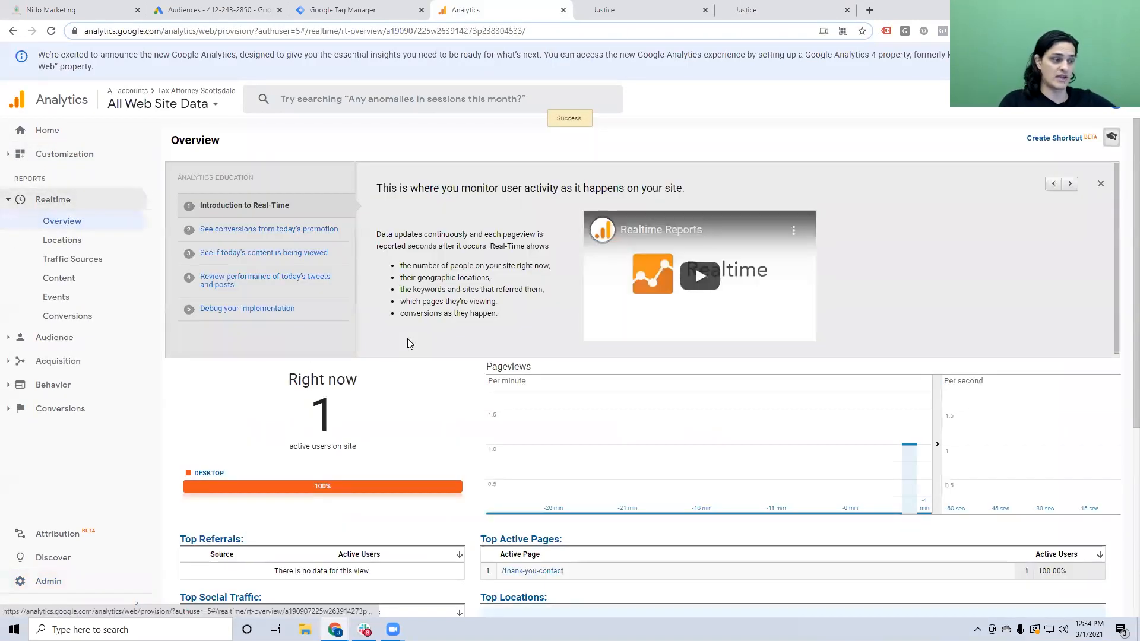
{"action": "scroll", "coordinate": [504, 478], "scroll_direction": "down", "scroll_amount": 3}
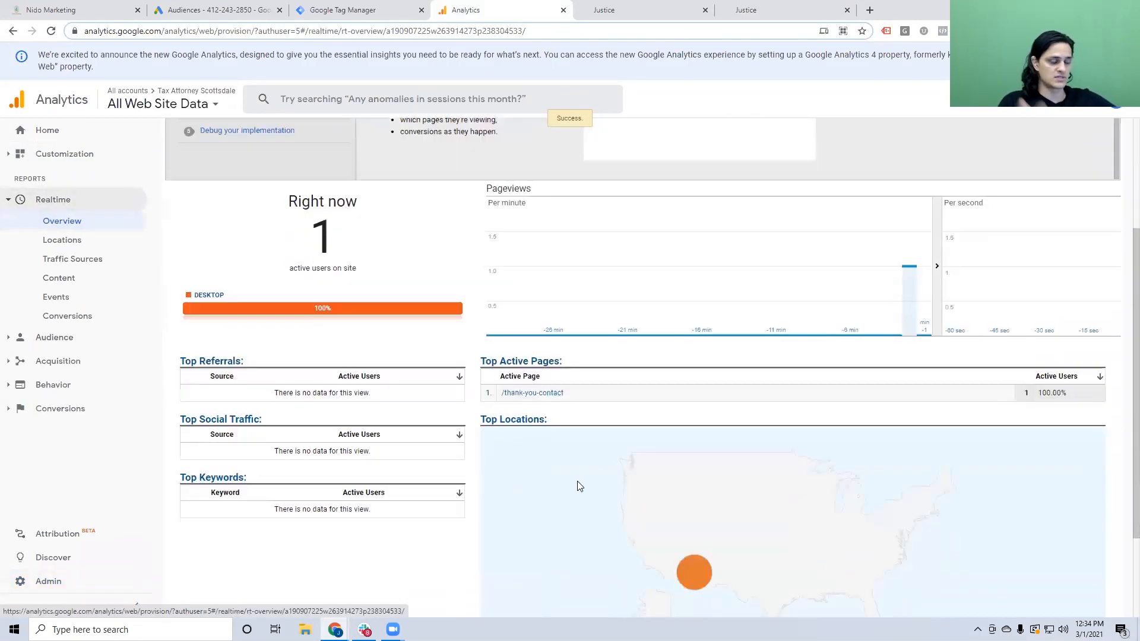
{"action": "scroll", "coordinate": [579, 486], "scroll_direction": "up", "scroll_amount": 3}
{"action": "left_click", "coordinate": [1099, 187]}
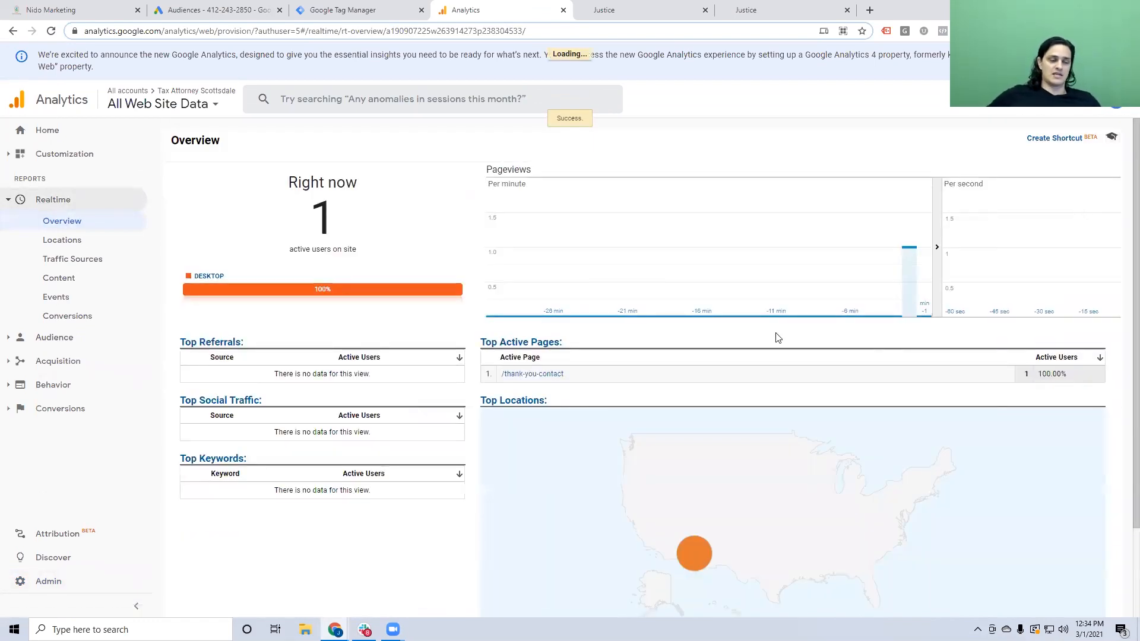
{"action": "left_click", "coordinate": [653, 394]}
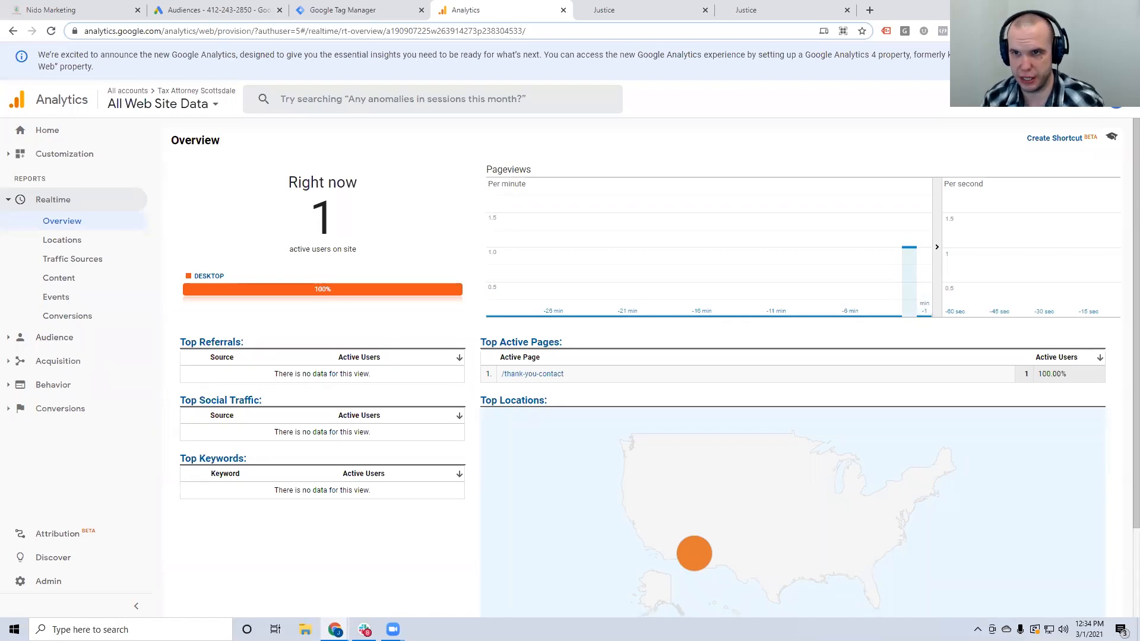
{"action": "left_click", "coordinate": [1063, 61]}
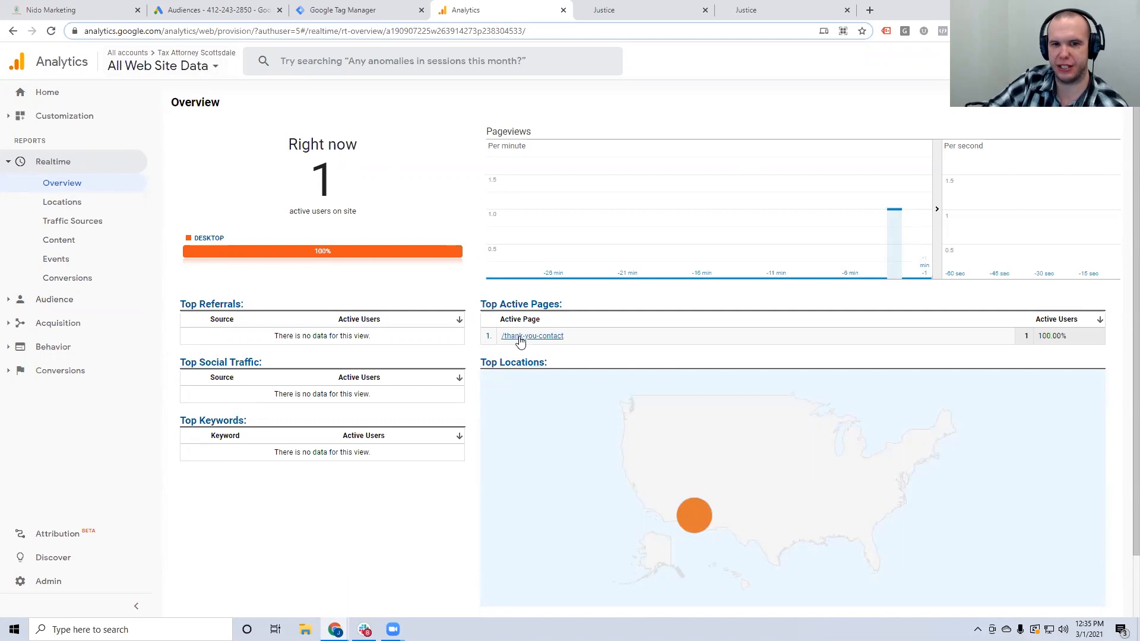
- Compare the thank-you page's address with the top active page, and view the realtime locations by city within the United States
{"action": "left_click", "coordinate": [782, 11]}
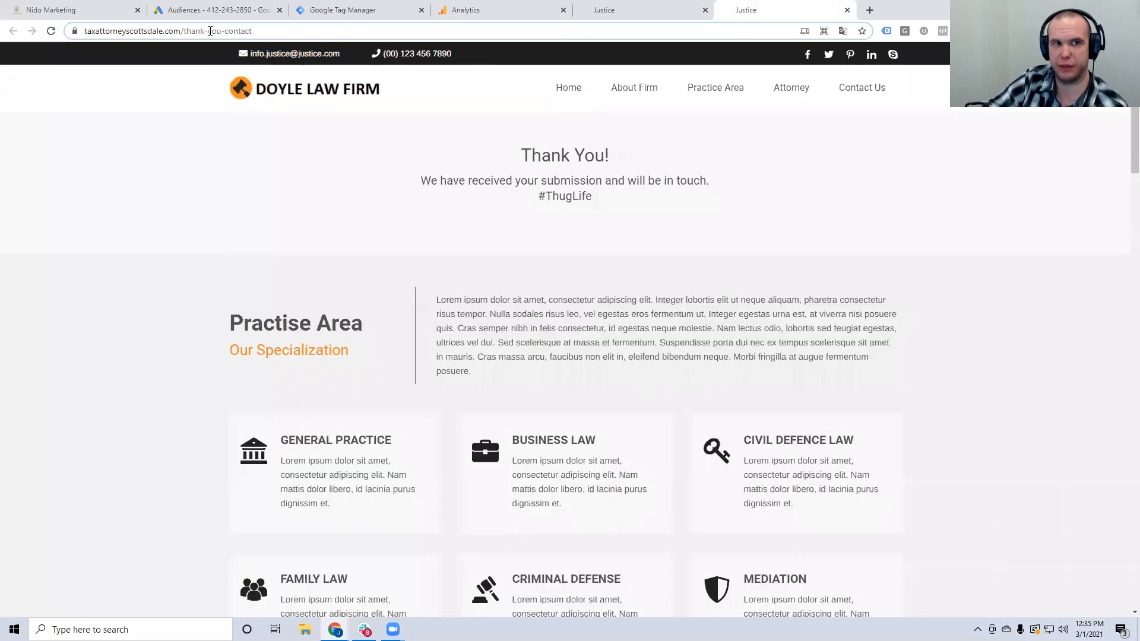
{"action": "left_click", "coordinate": [481, 10]}
{"action": "left_click", "coordinate": [62, 203]}
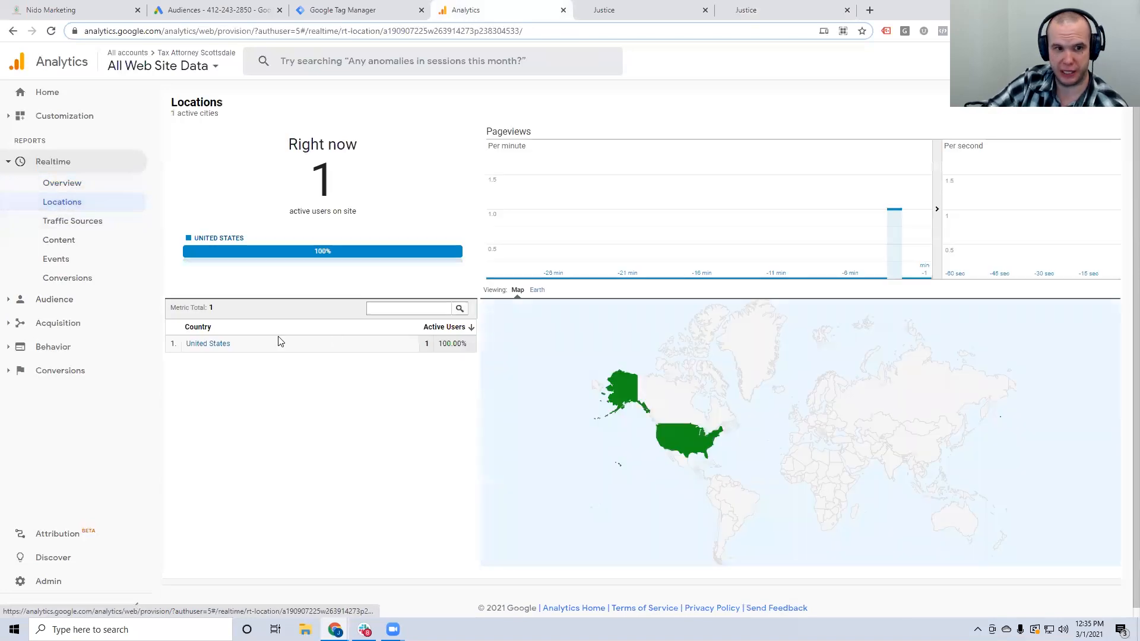
{"action": "left_click", "coordinate": [218, 350]}
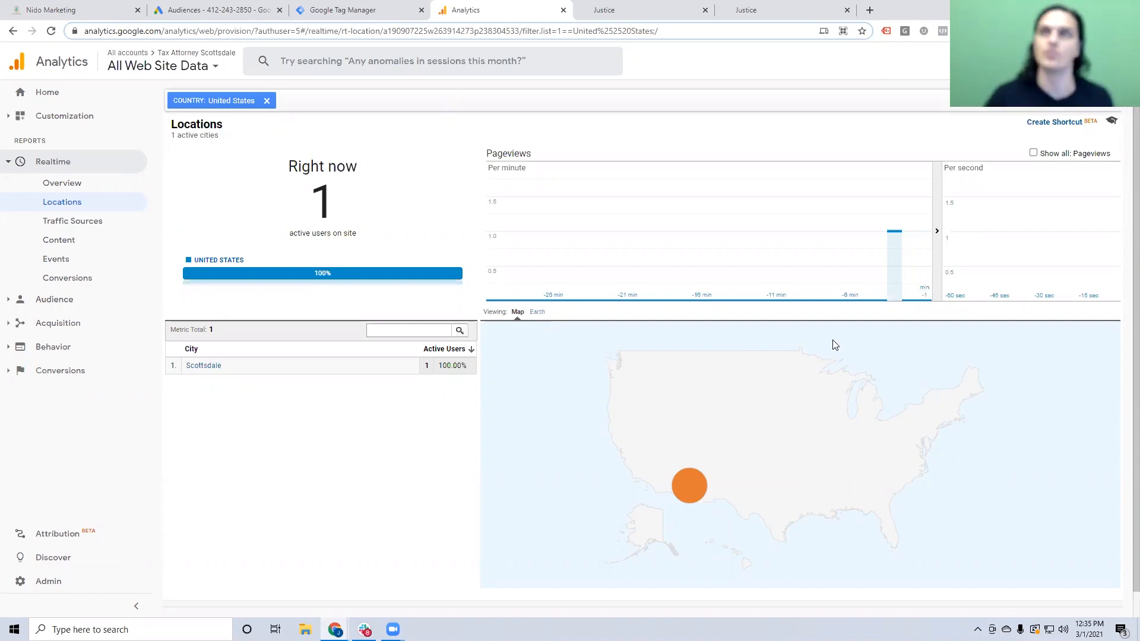
{"action": "left_click", "coordinate": [870, 13]}
{"action": "type", "text": "c"}
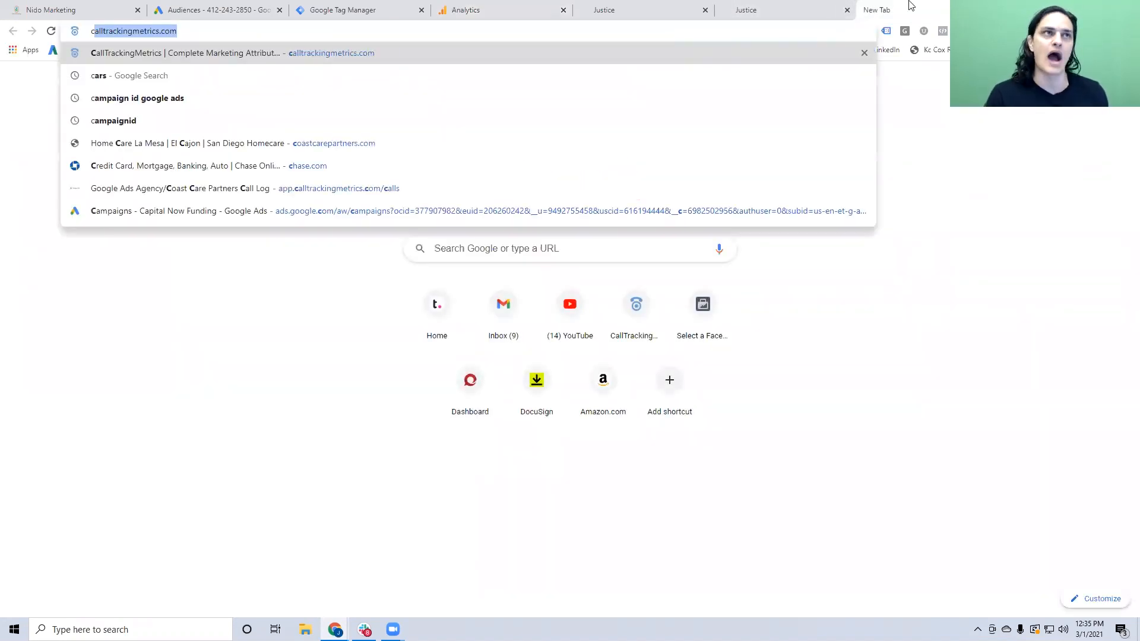
{"action": "left_click", "coordinate": [989, 10]}
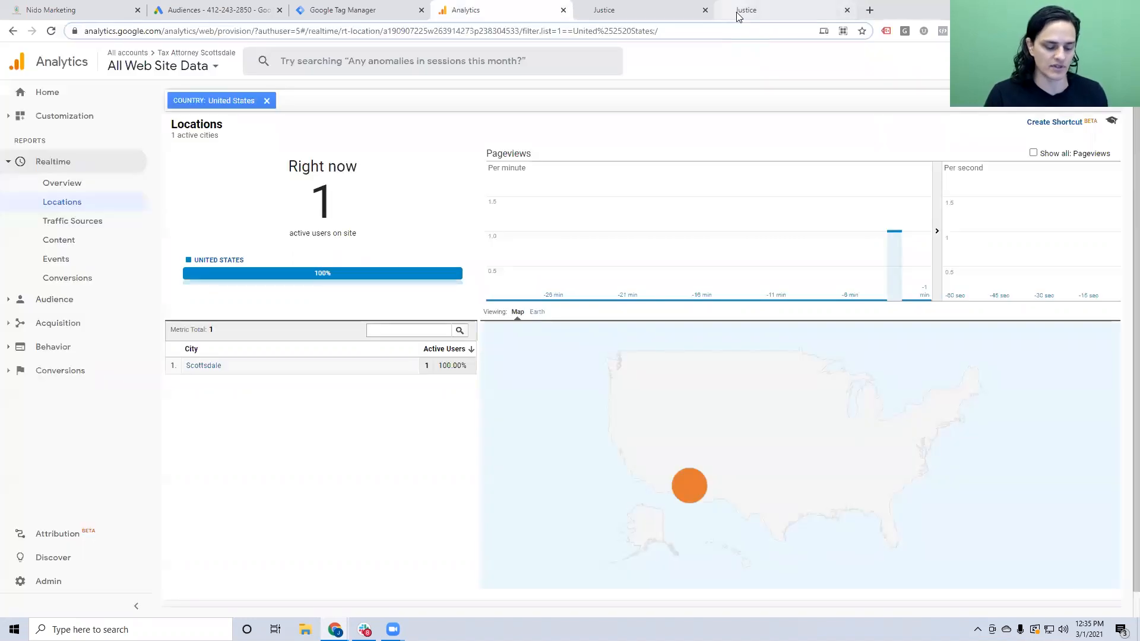
- Switch to the Tax Attorney Scottsdale website pages in Nido Marketing
{"action": "left_click", "coordinate": [110, 8]}
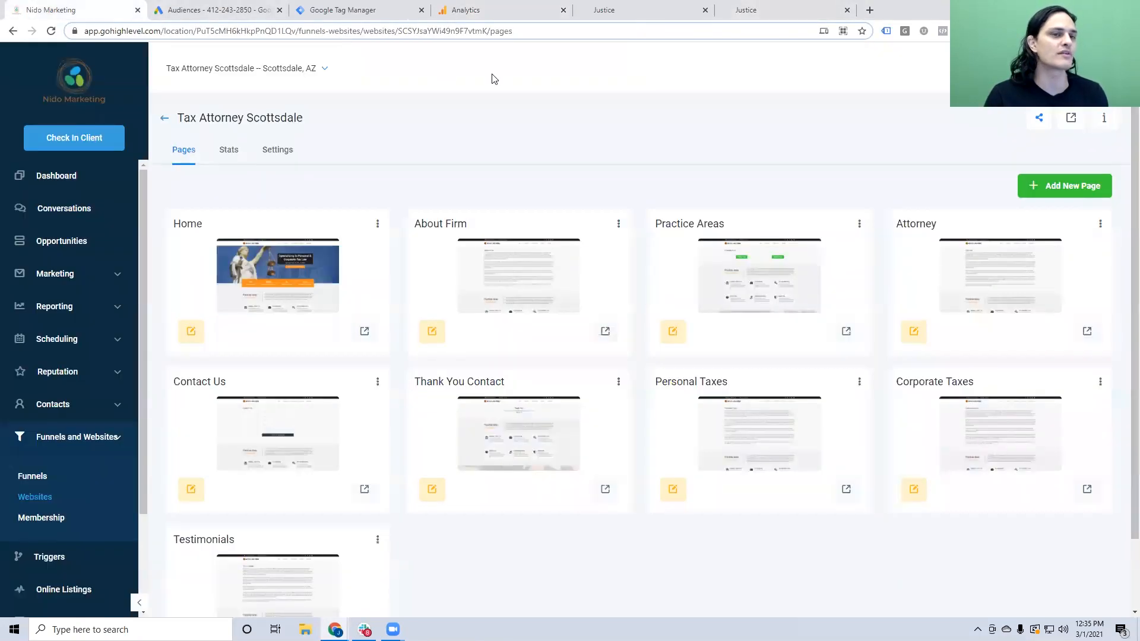